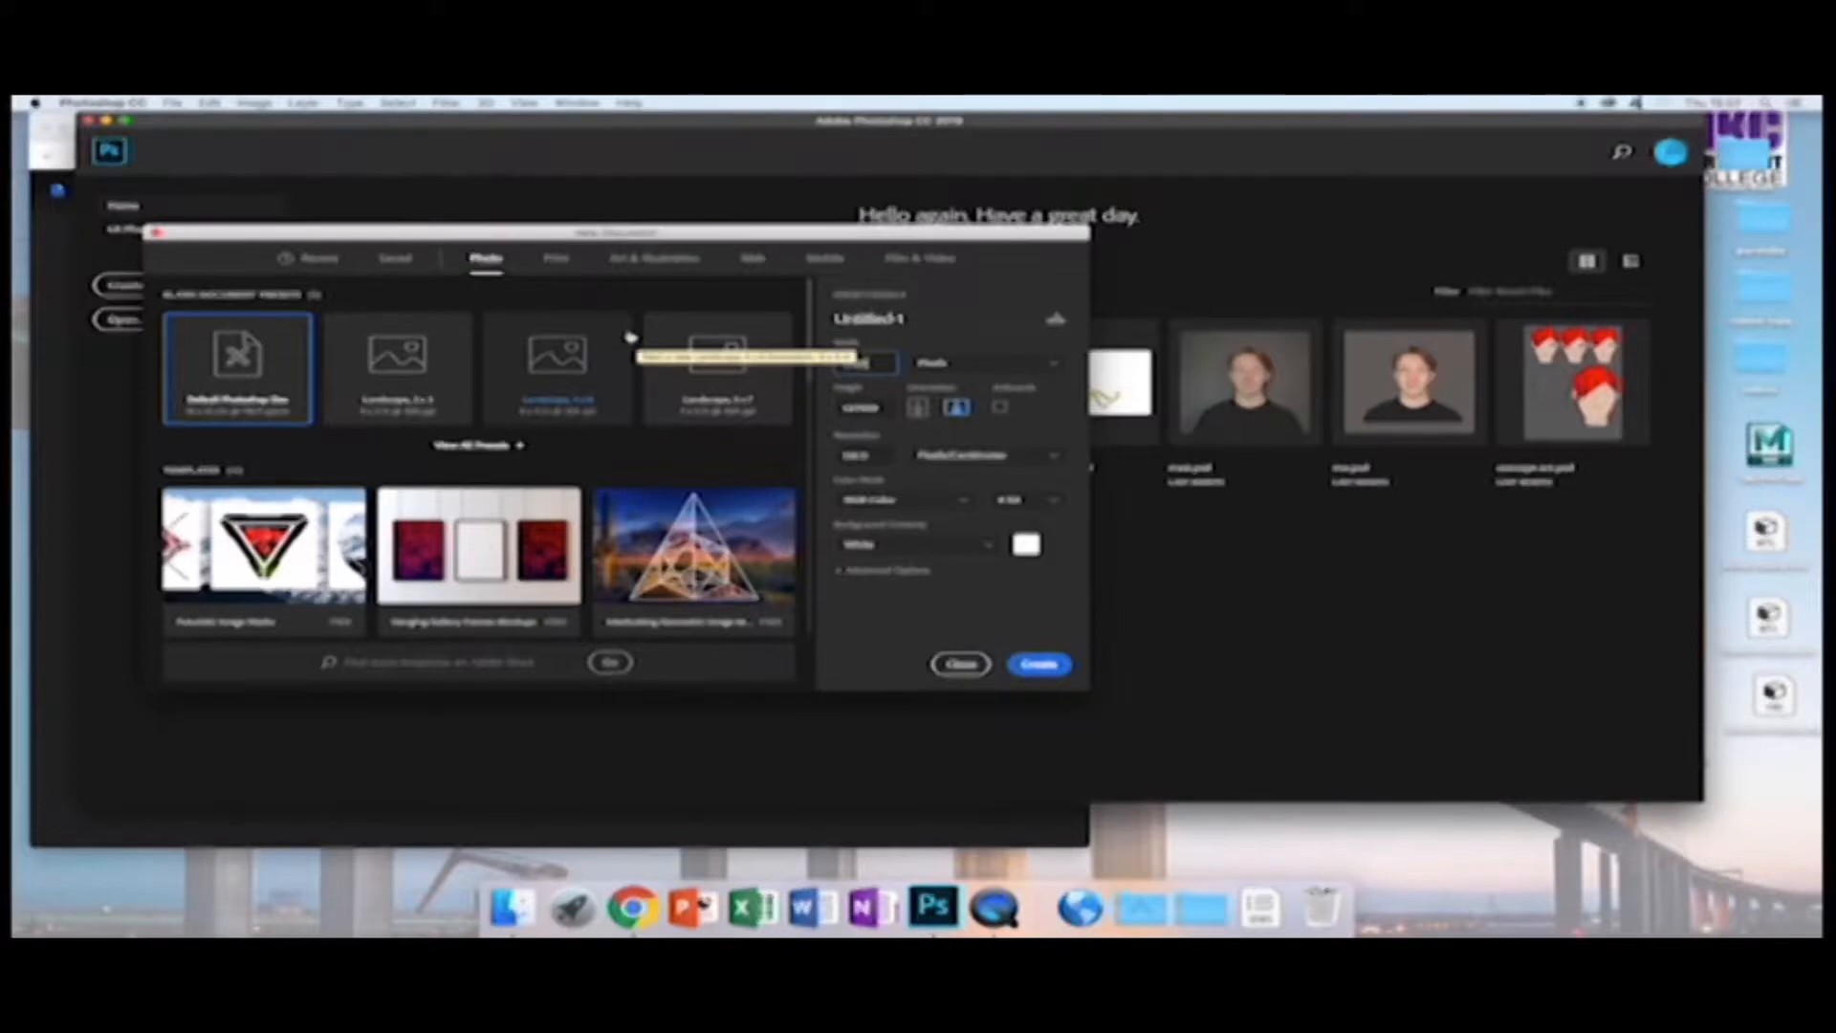
# Create a new 1920 by 1080 pixel document with a white background and enlarge the program window.
pyautogui.moveTo(874, 409); pyautogui.dragTo(670, 387)
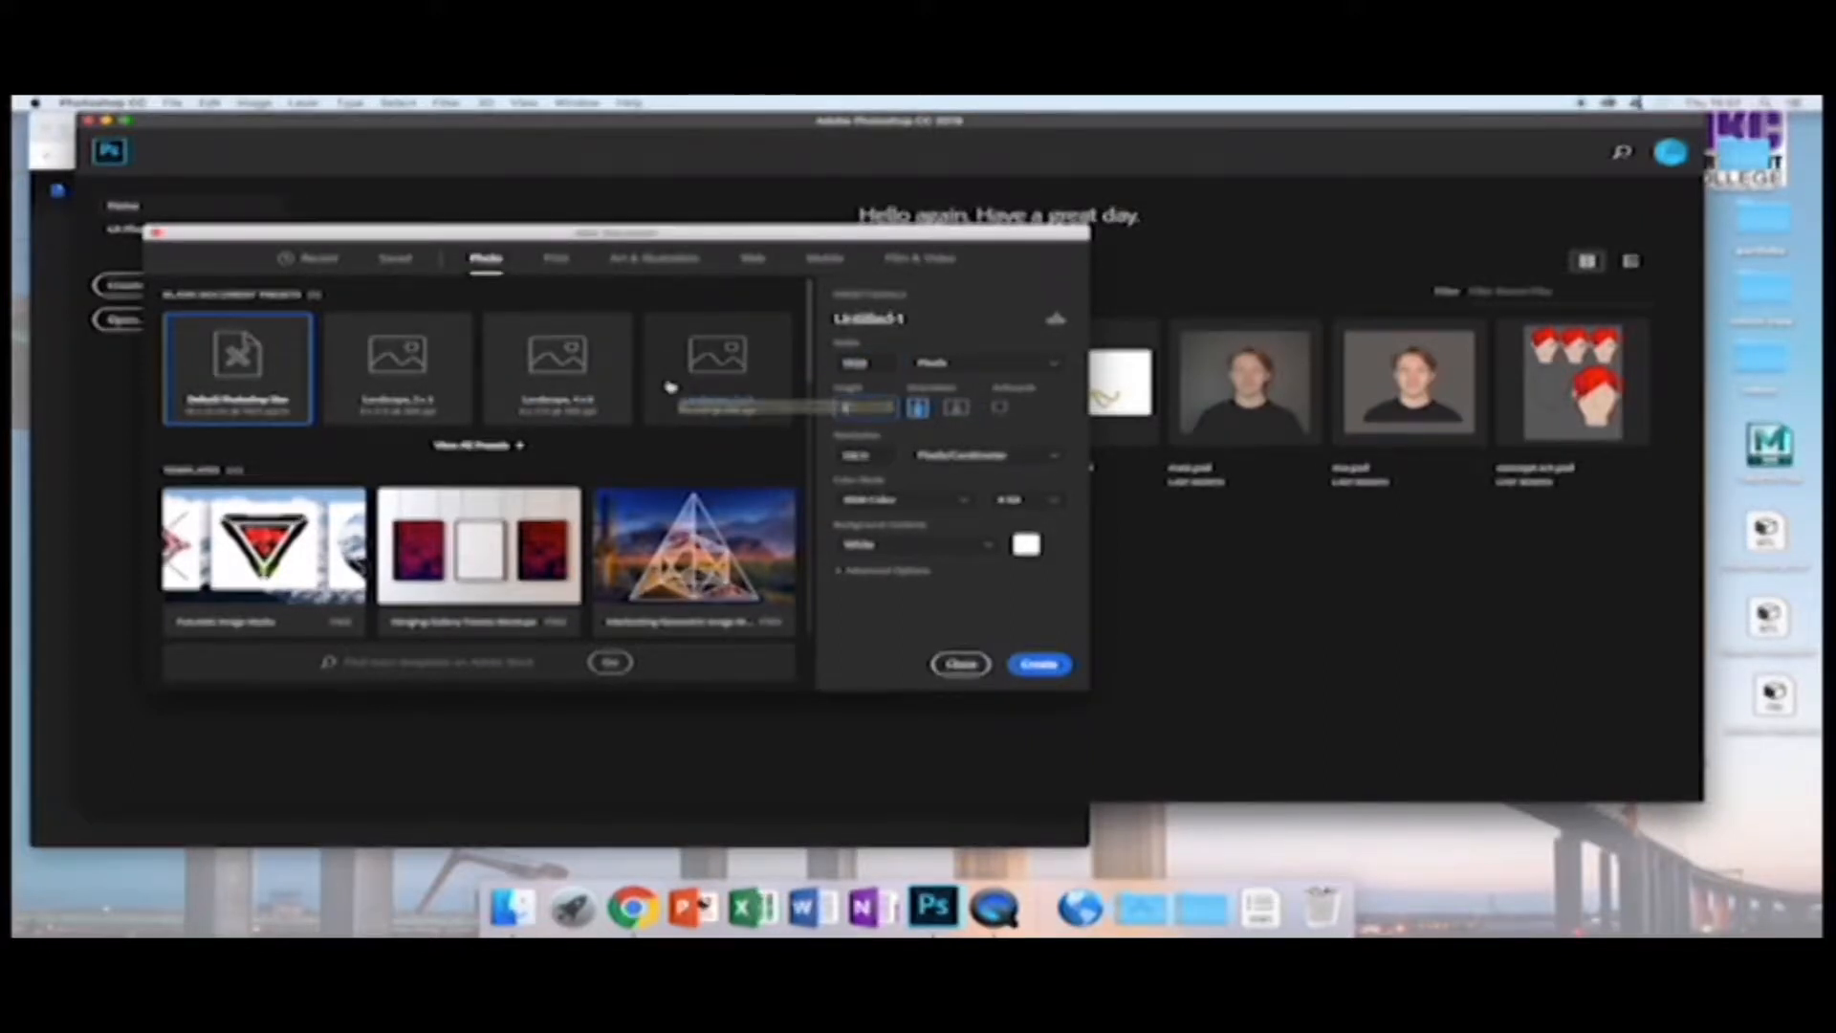
pyautogui.click(921, 606)
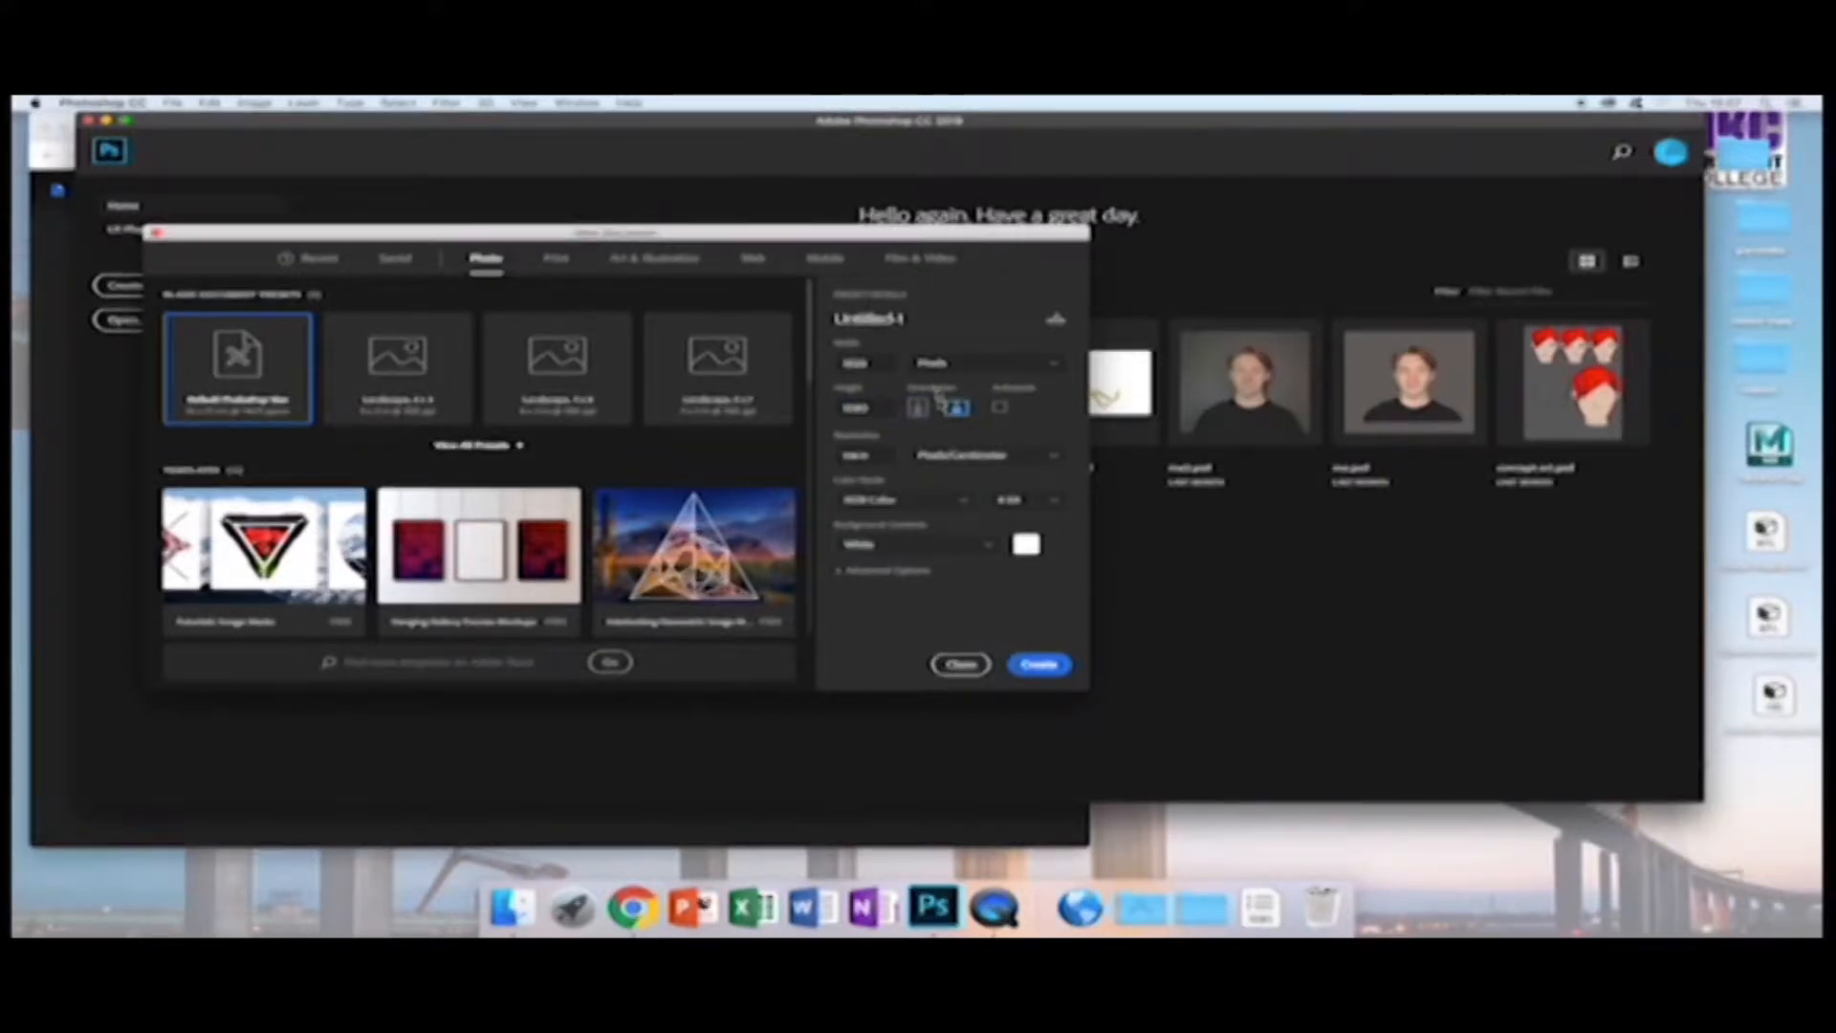
pyautogui.click(1026, 666)
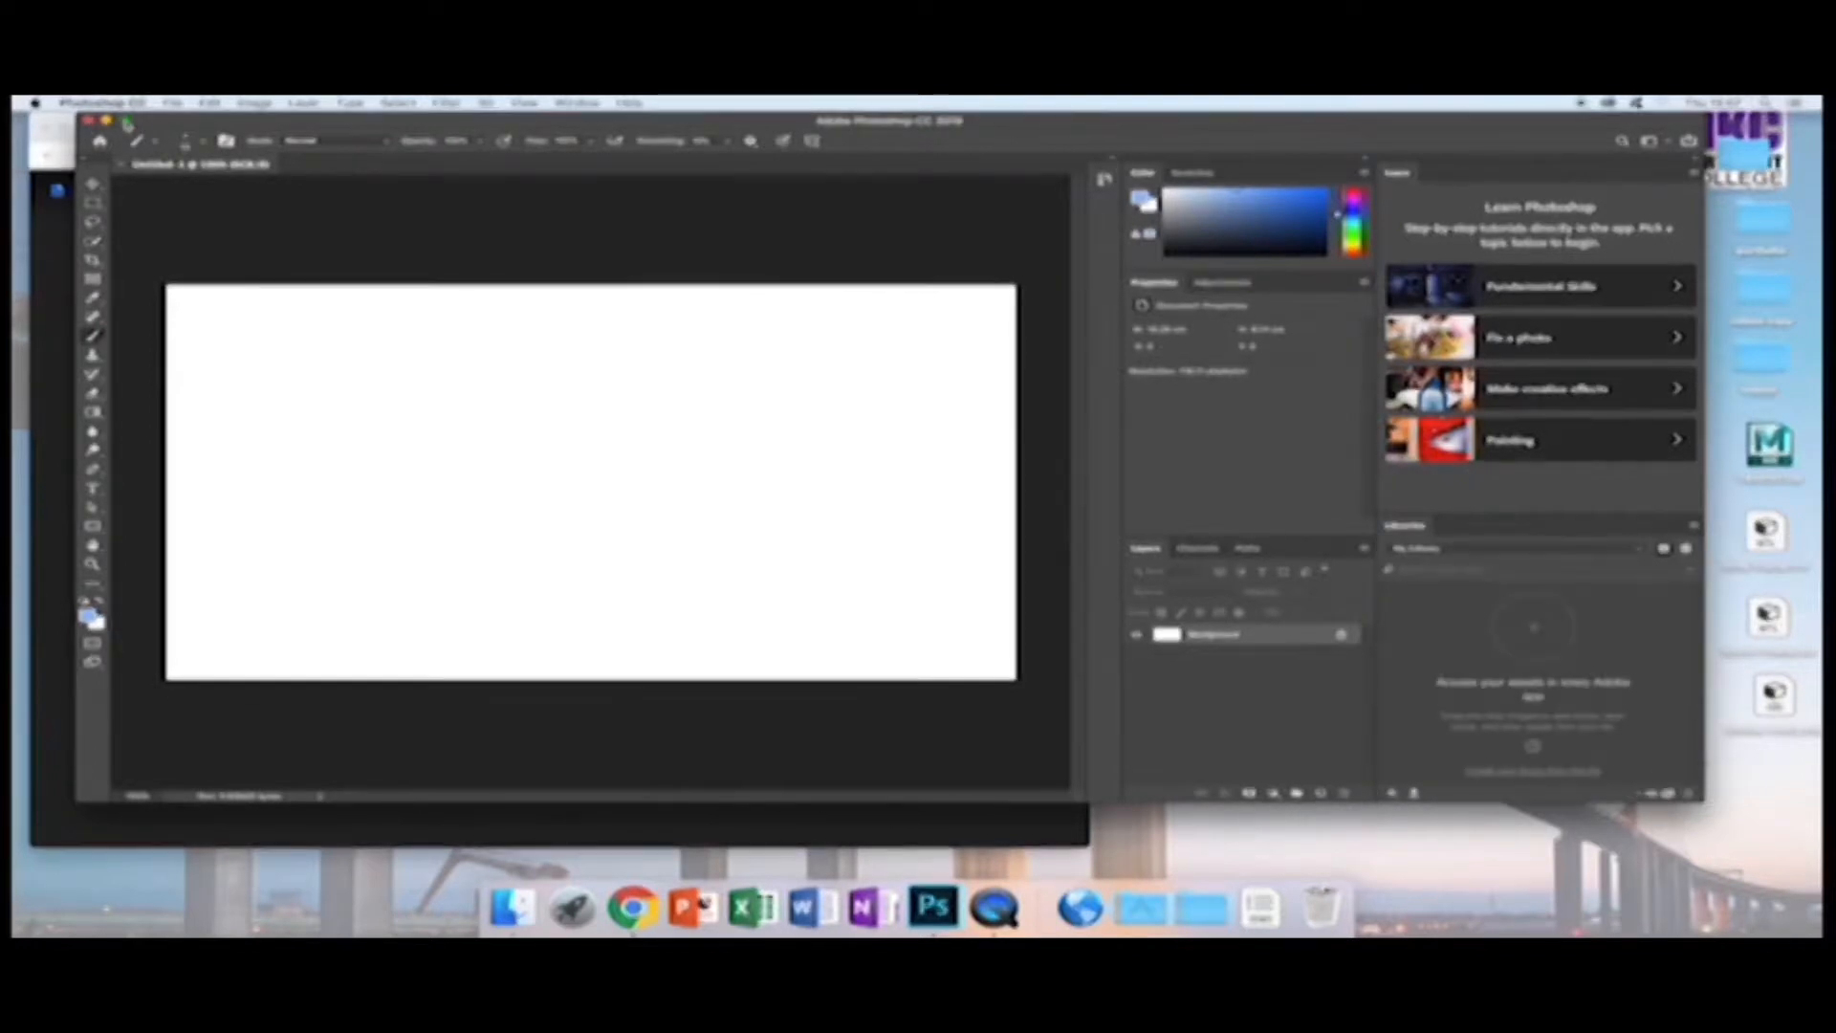
pyautogui.click(128, 122)
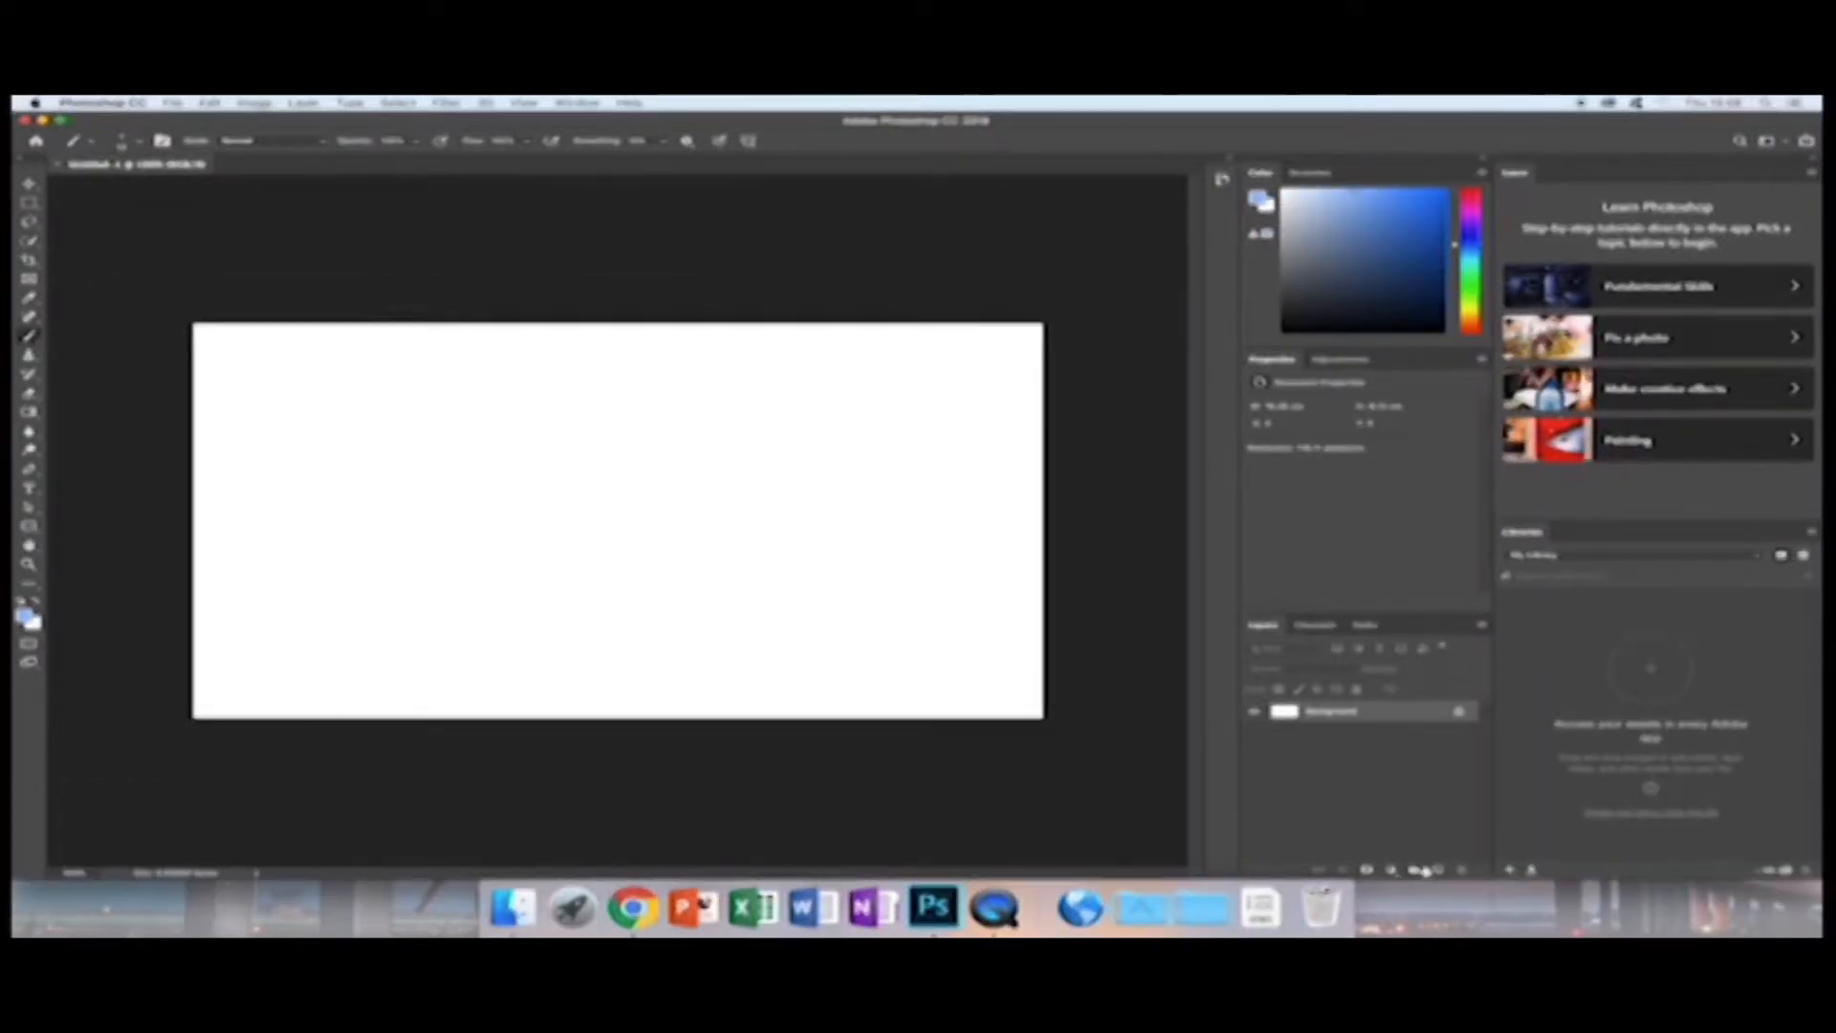
# Add a new layer and set the brush to a hard round tip only a few pixels in size.
pyautogui.click(1439, 871)
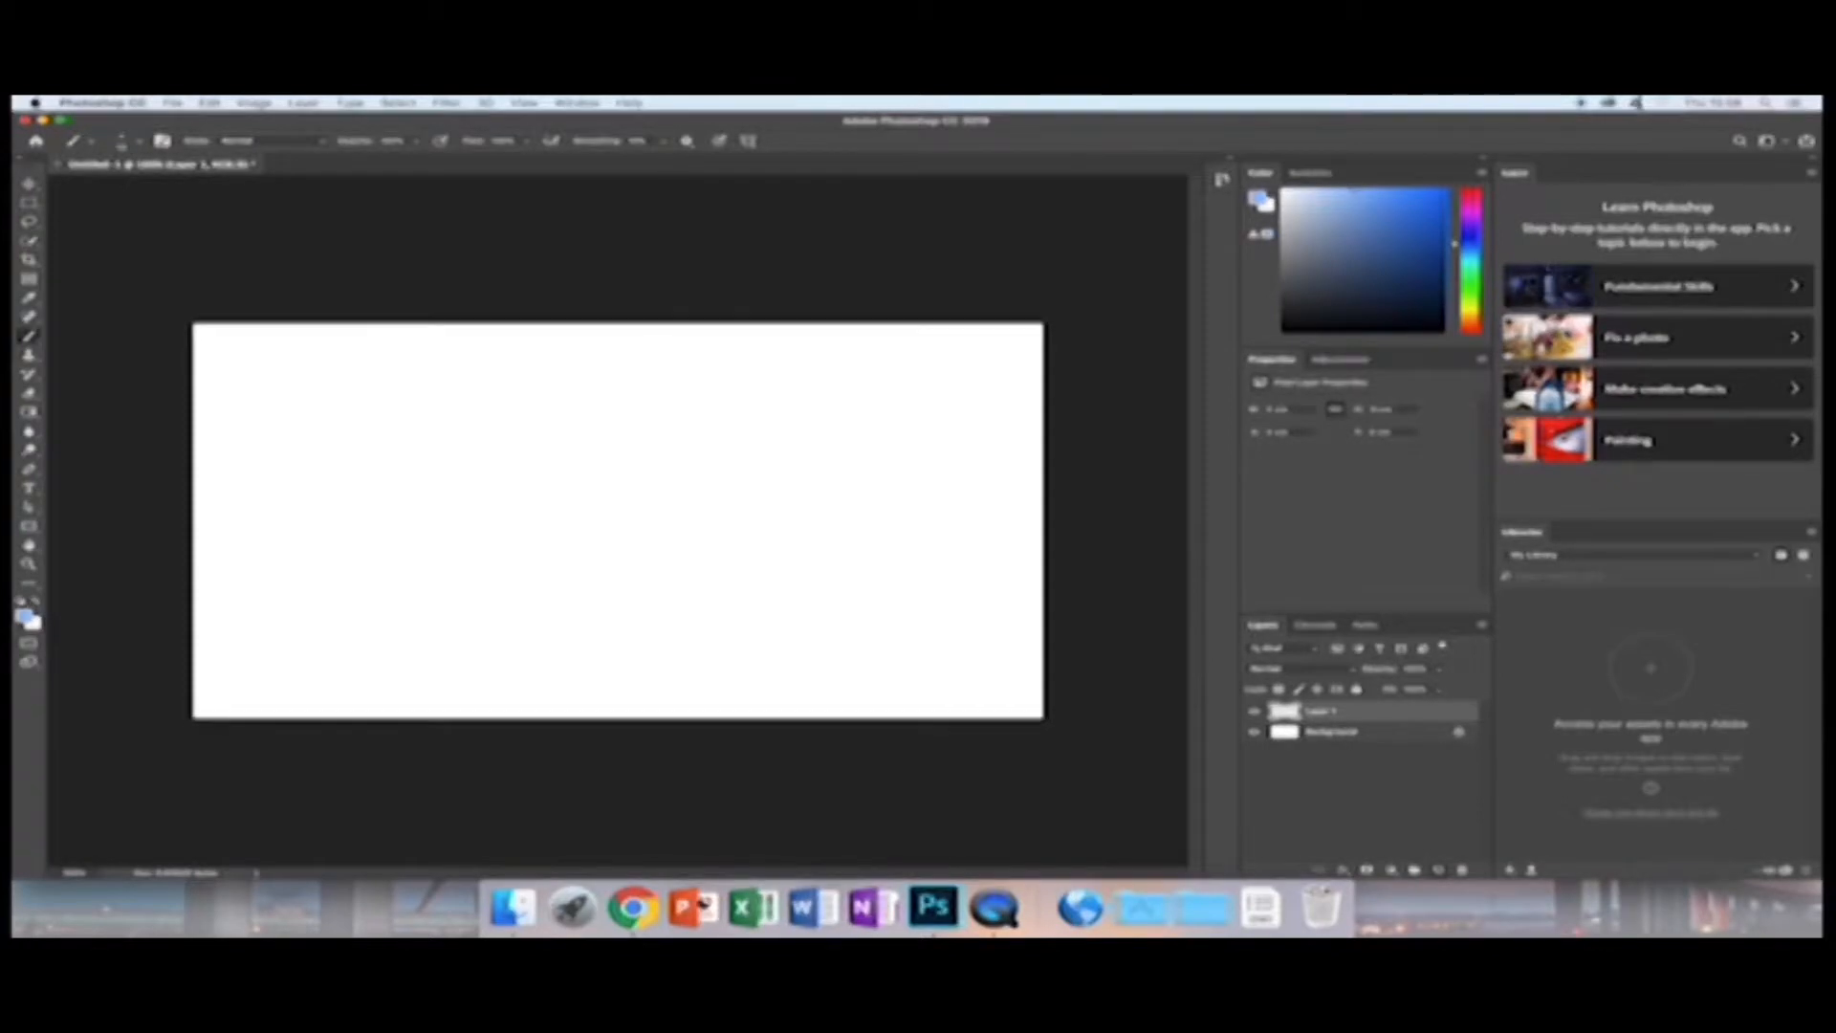
pyautogui.click(134, 141)
pyautogui.click(161, 142)
pyautogui.click(162, 143)
pyautogui.click(1051, 231)
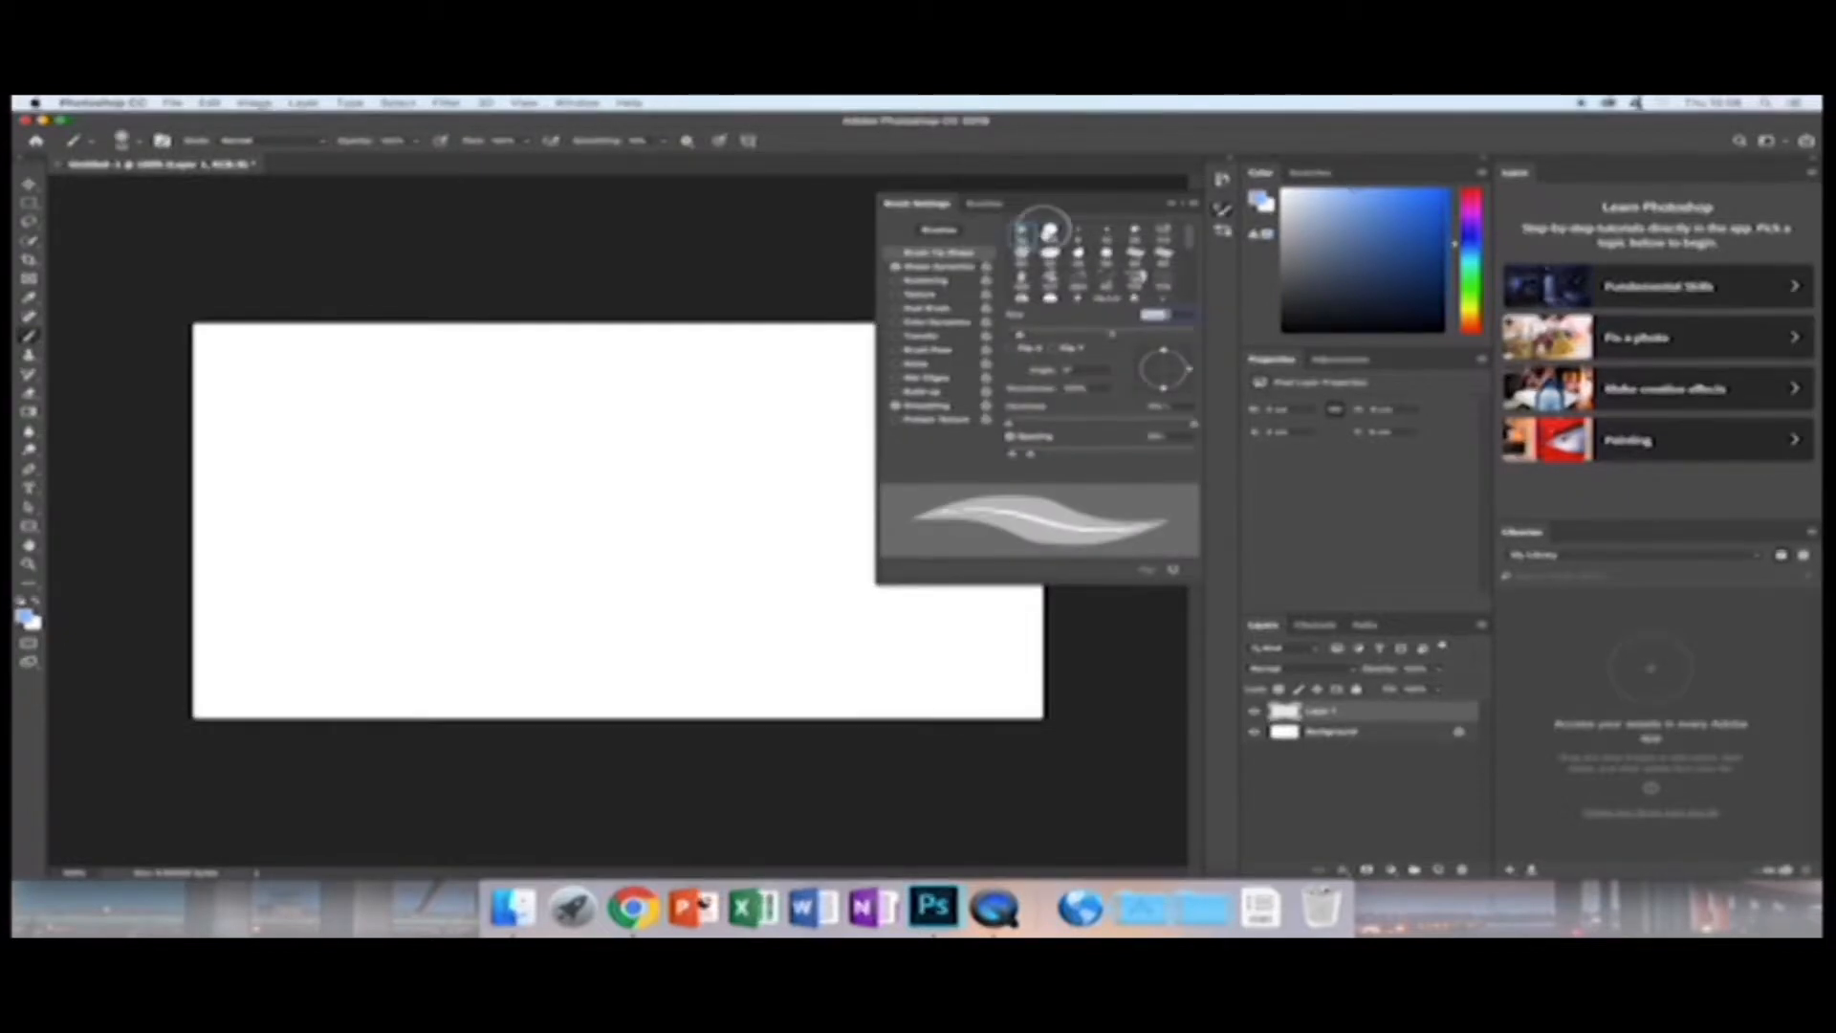
pyautogui.click(134, 142)
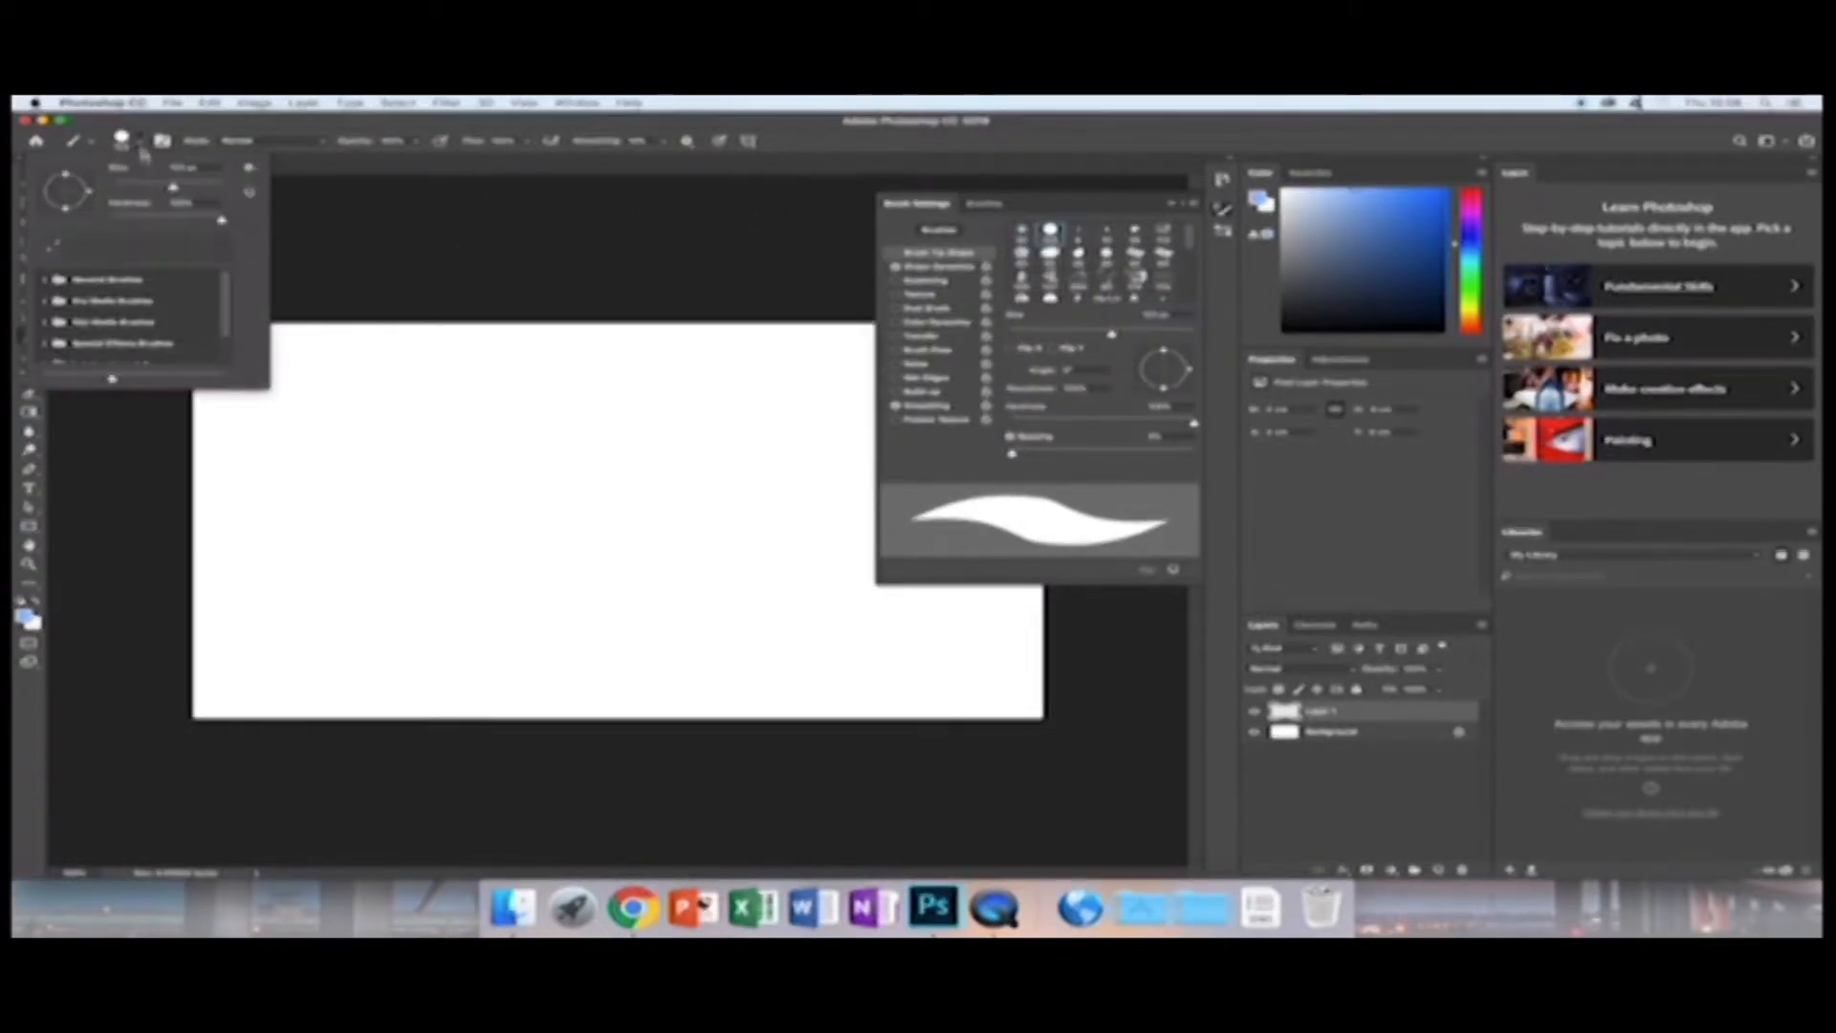
pyautogui.moveTo(115, 187); pyautogui.dragTo(113, 187)
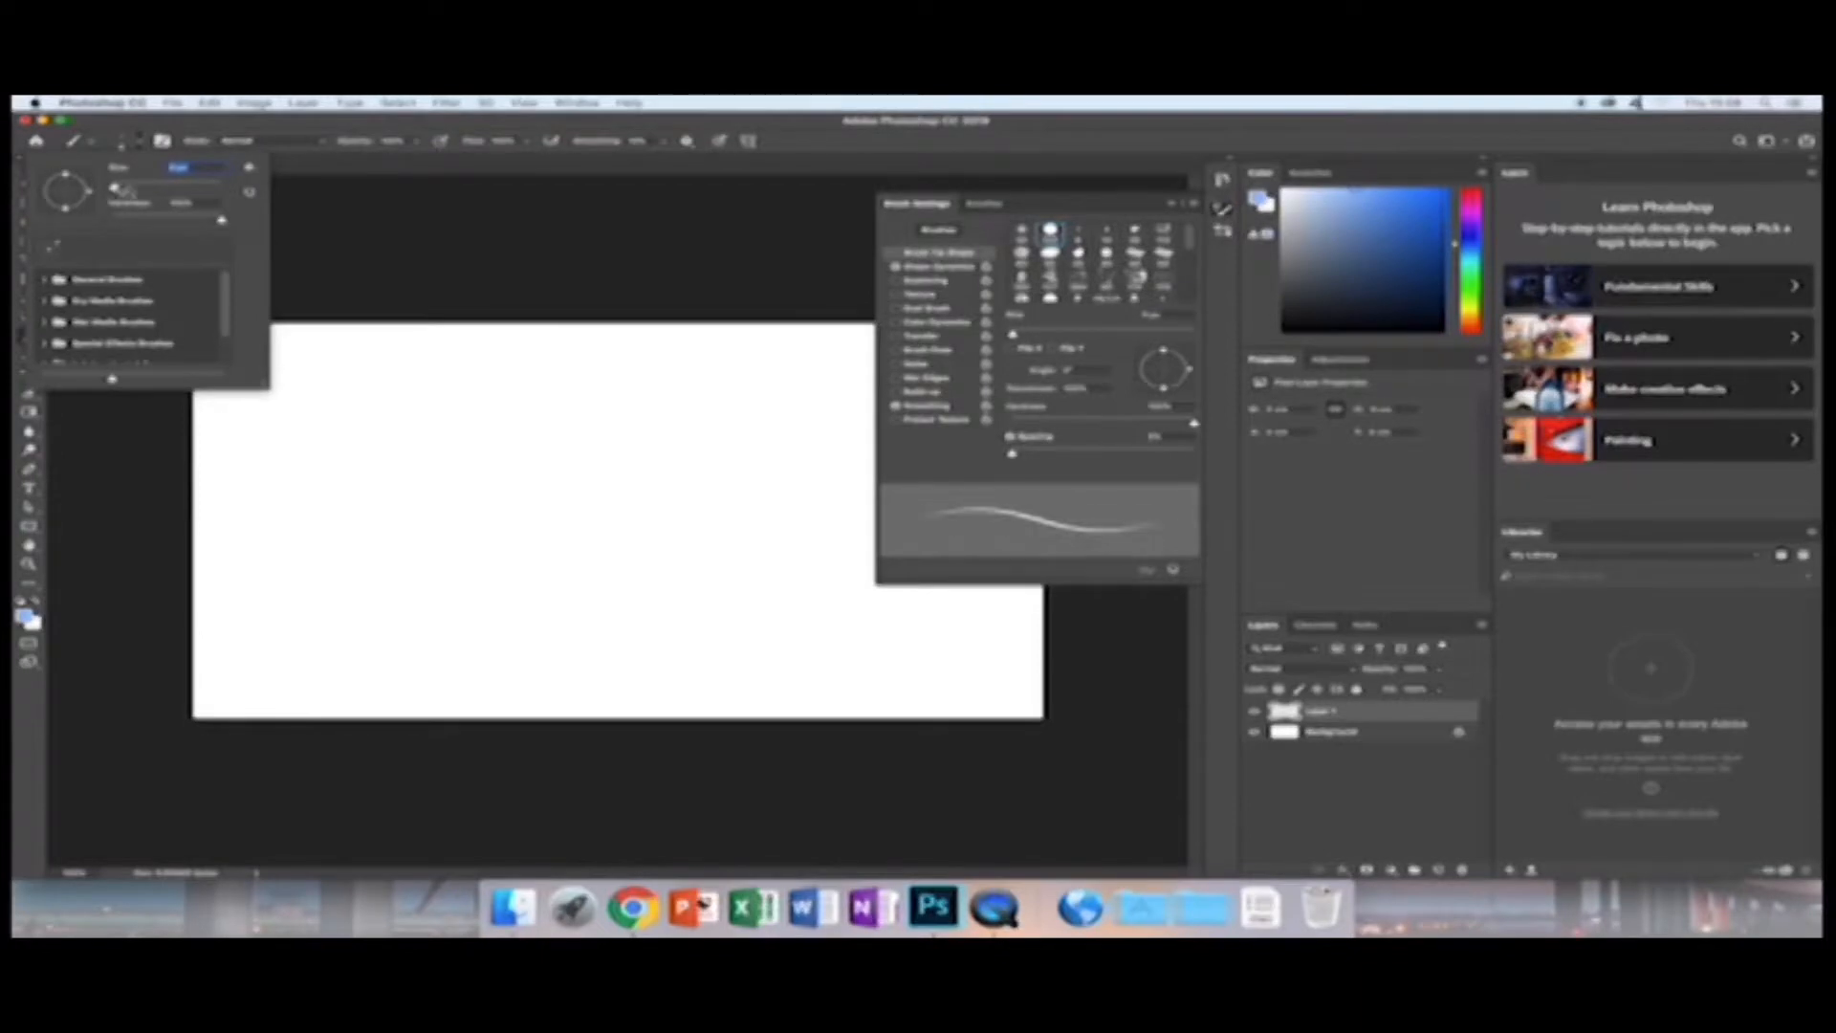
pyautogui.click(1184, 210)
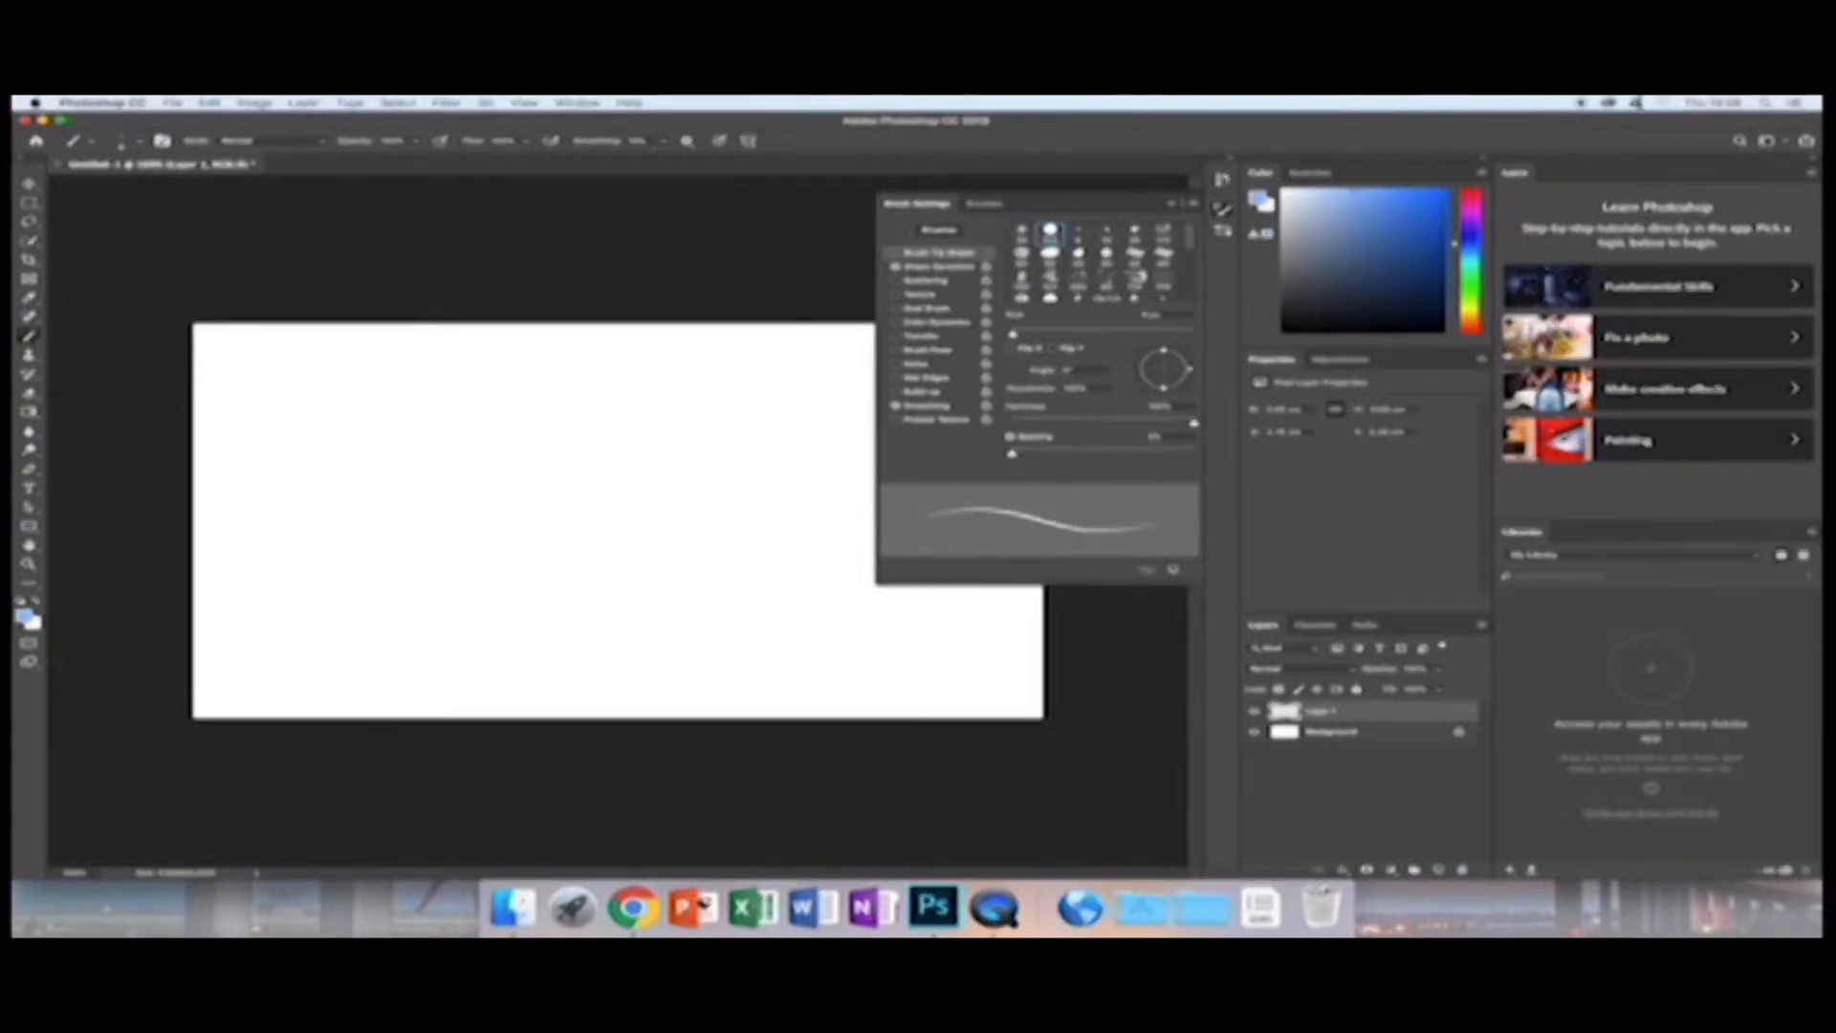
# Draw a black four-sided outline with a slanted lower edge using straight brush strokes on the new layer.
pyautogui.press('d')
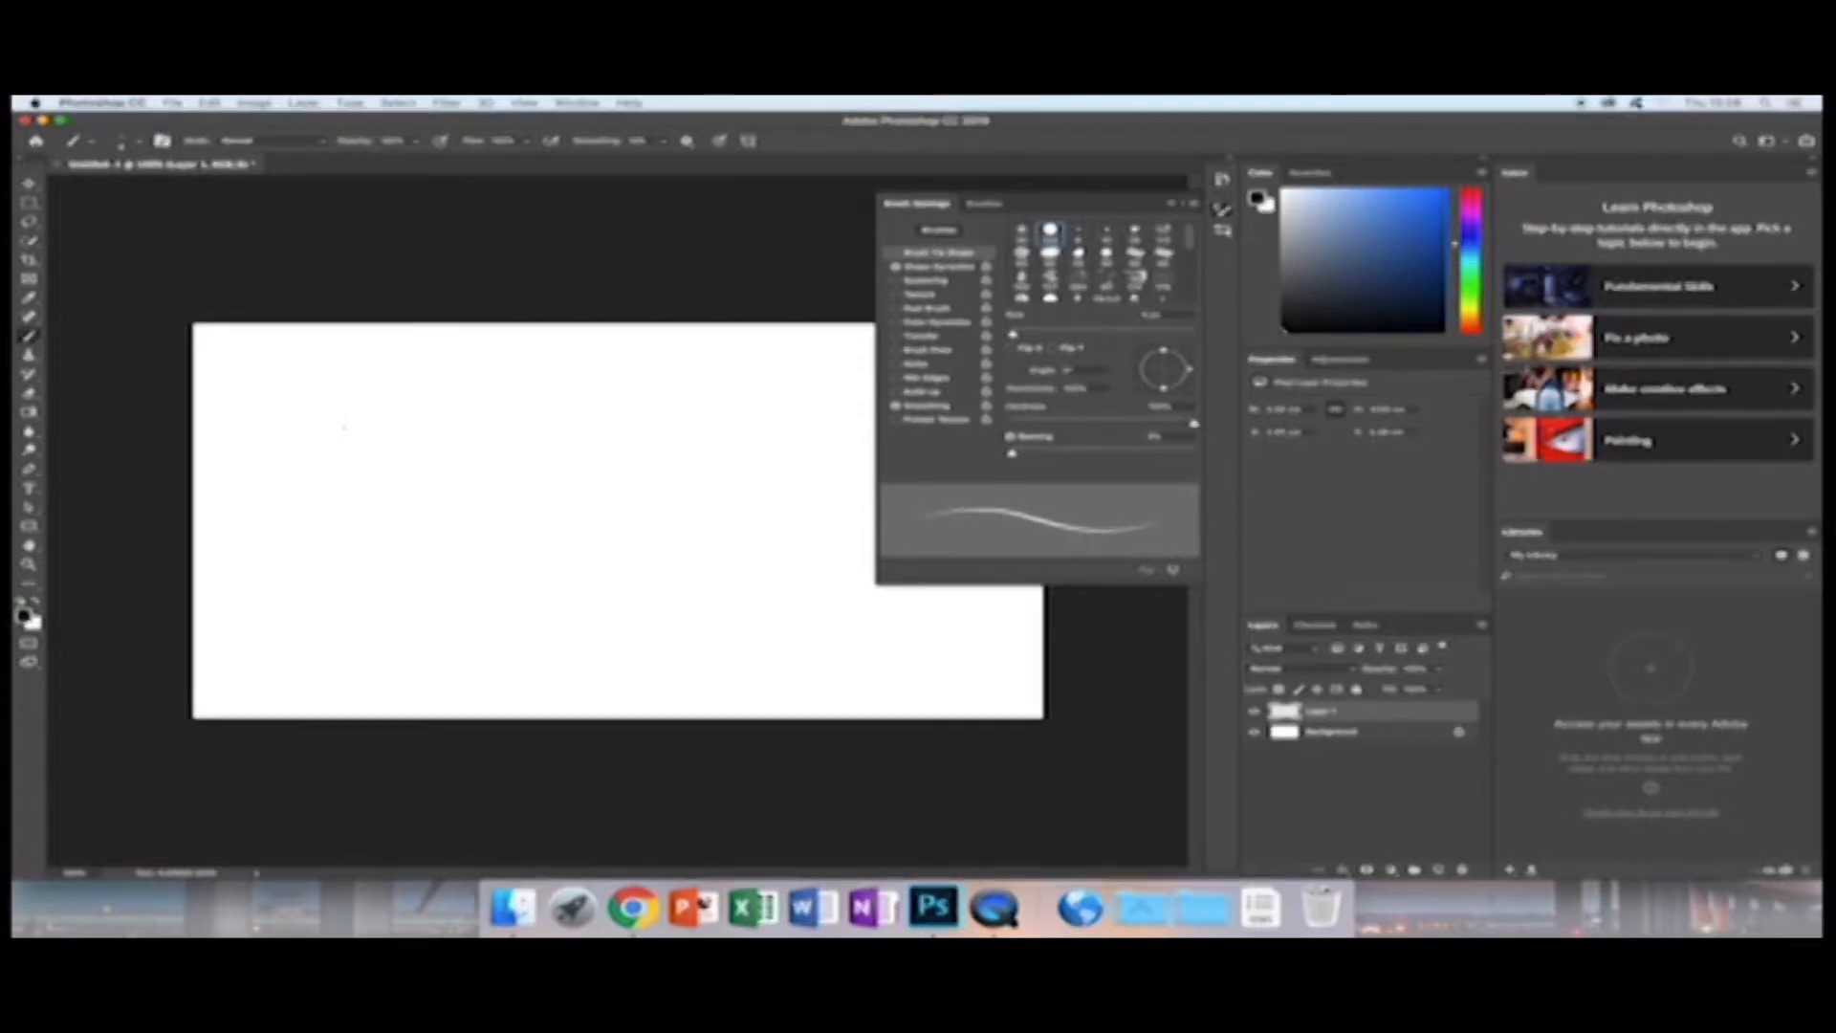
pyautogui.moveTo(344, 427); pyautogui.dragTo(436, 426)
pyautogui.press('super+z')
pyautogui.moveTo(345, 428)
pyautogui.mouseDown()
pyautogui.moveTo(446, 427)
pyautogui.moveTo(447, 564)
pyautogui.mouseUp()
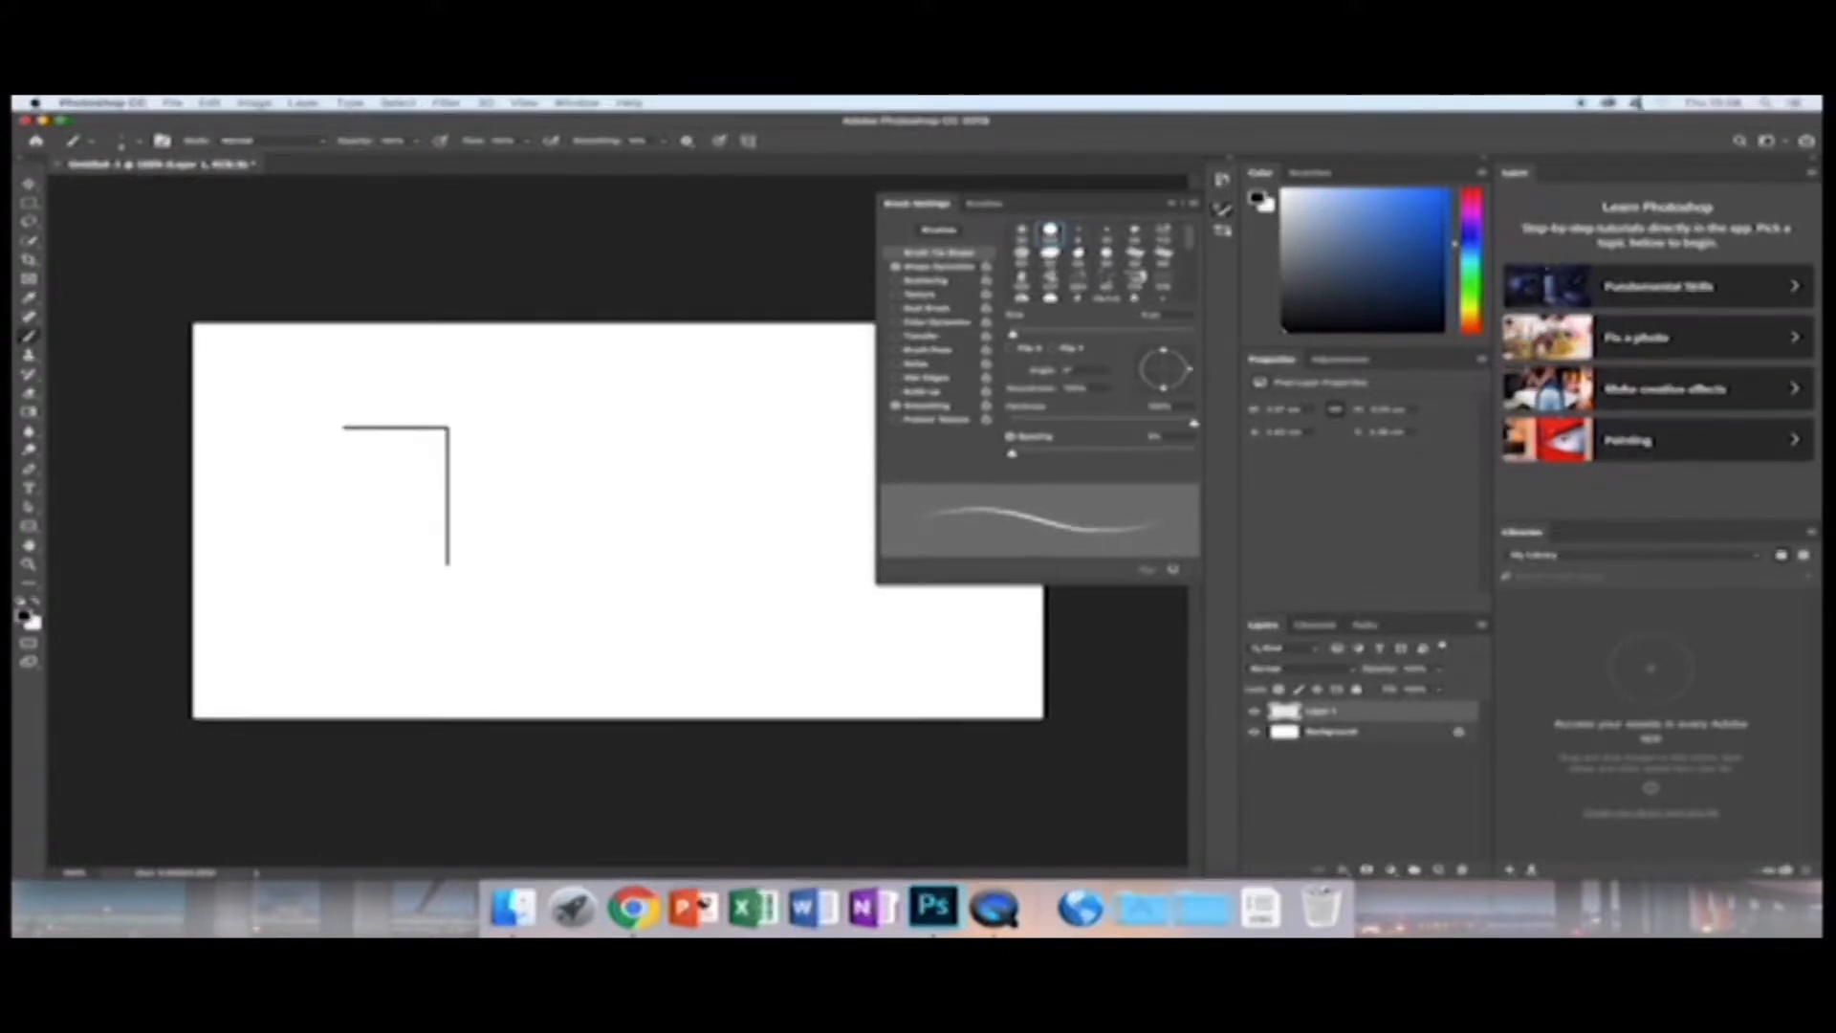
pyautogui.keyDown('shift'); pyautogui.click(344, 428); pyautogui.keyUp('shift')
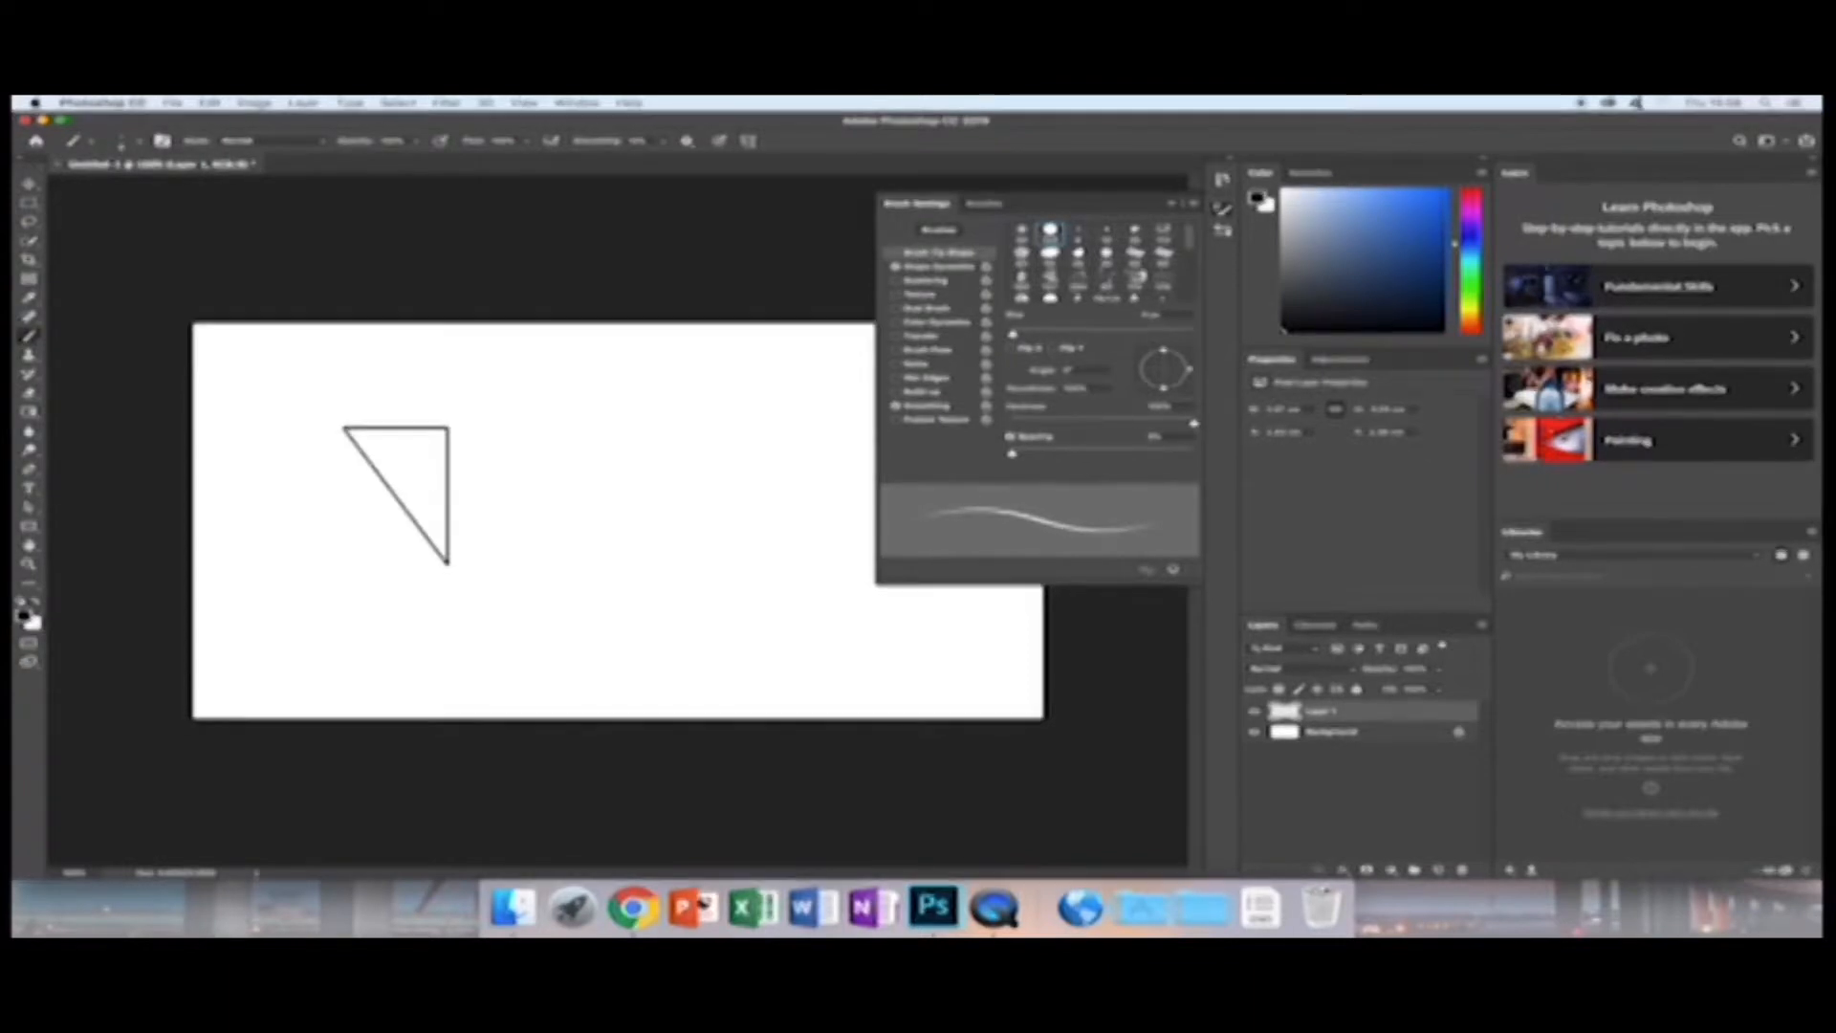
pyautogui.press('super+z')
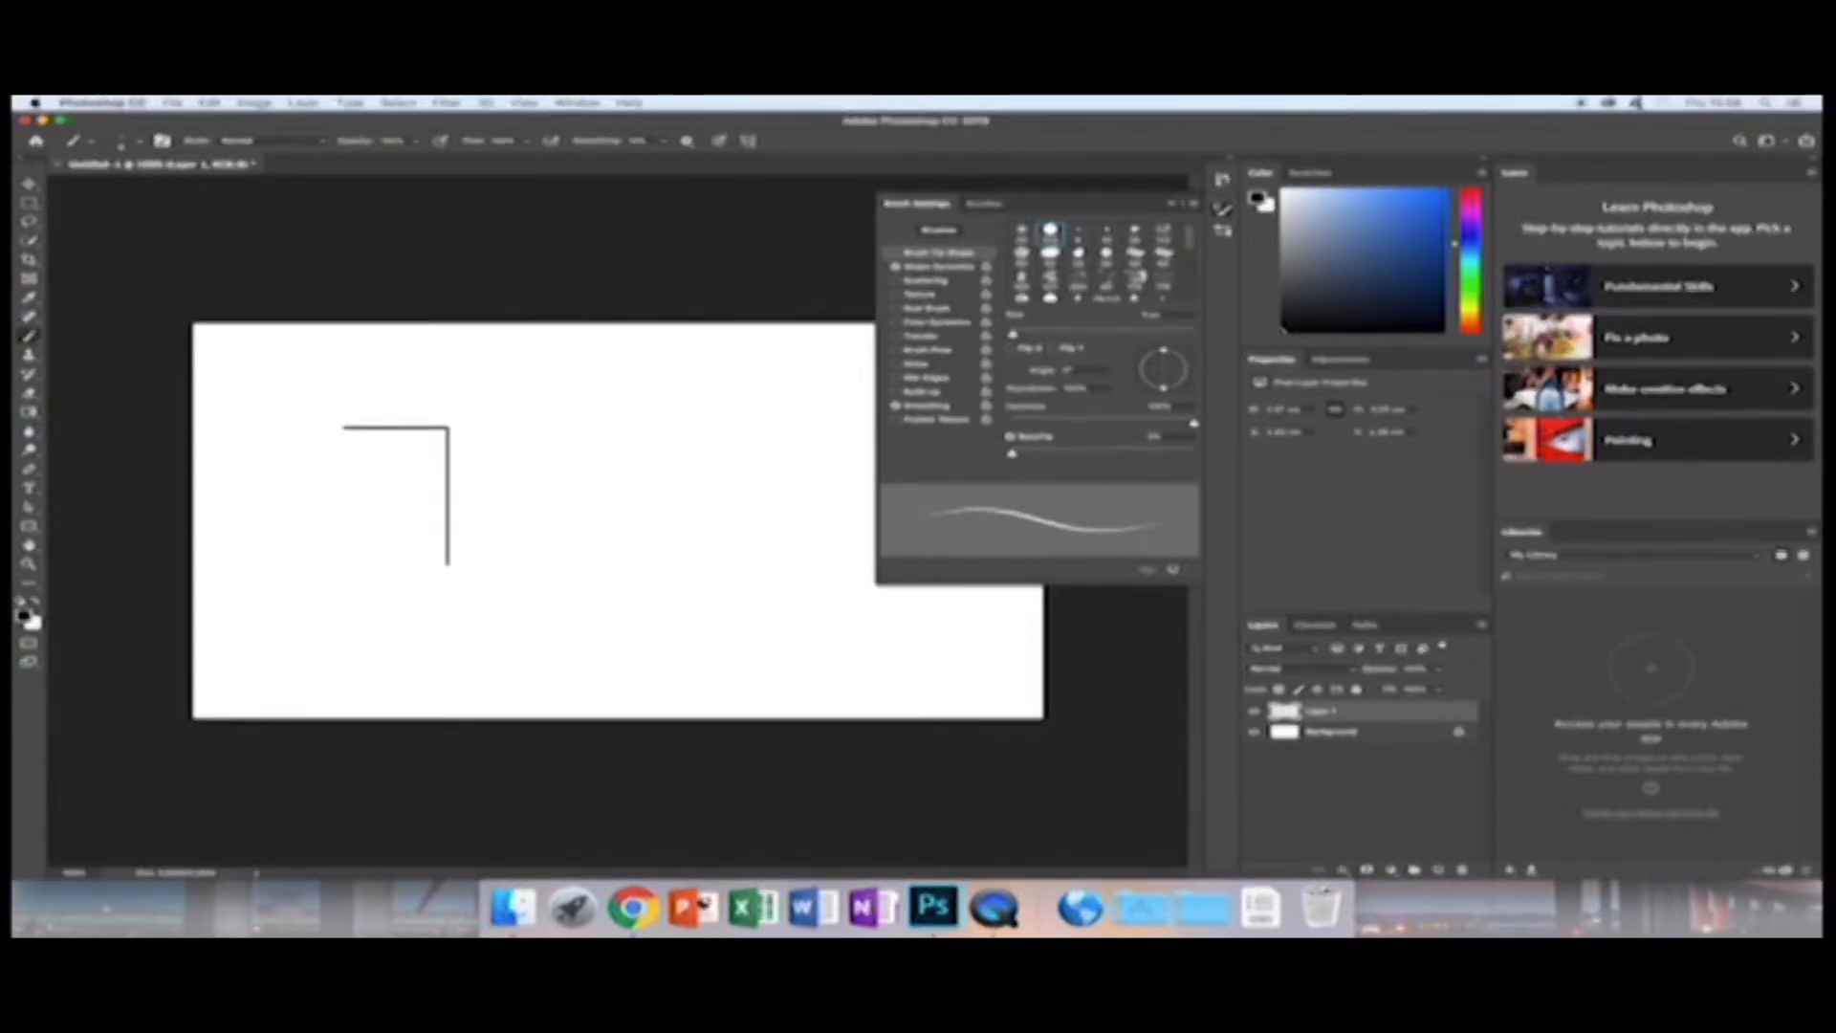
pyautogui.moveTo(343, 428); pyautogui.dragTo(342, 523)
pyautogui.keyDown('shift'); pyautogui.click(449, 563); pyautogui.keyUp('shift')
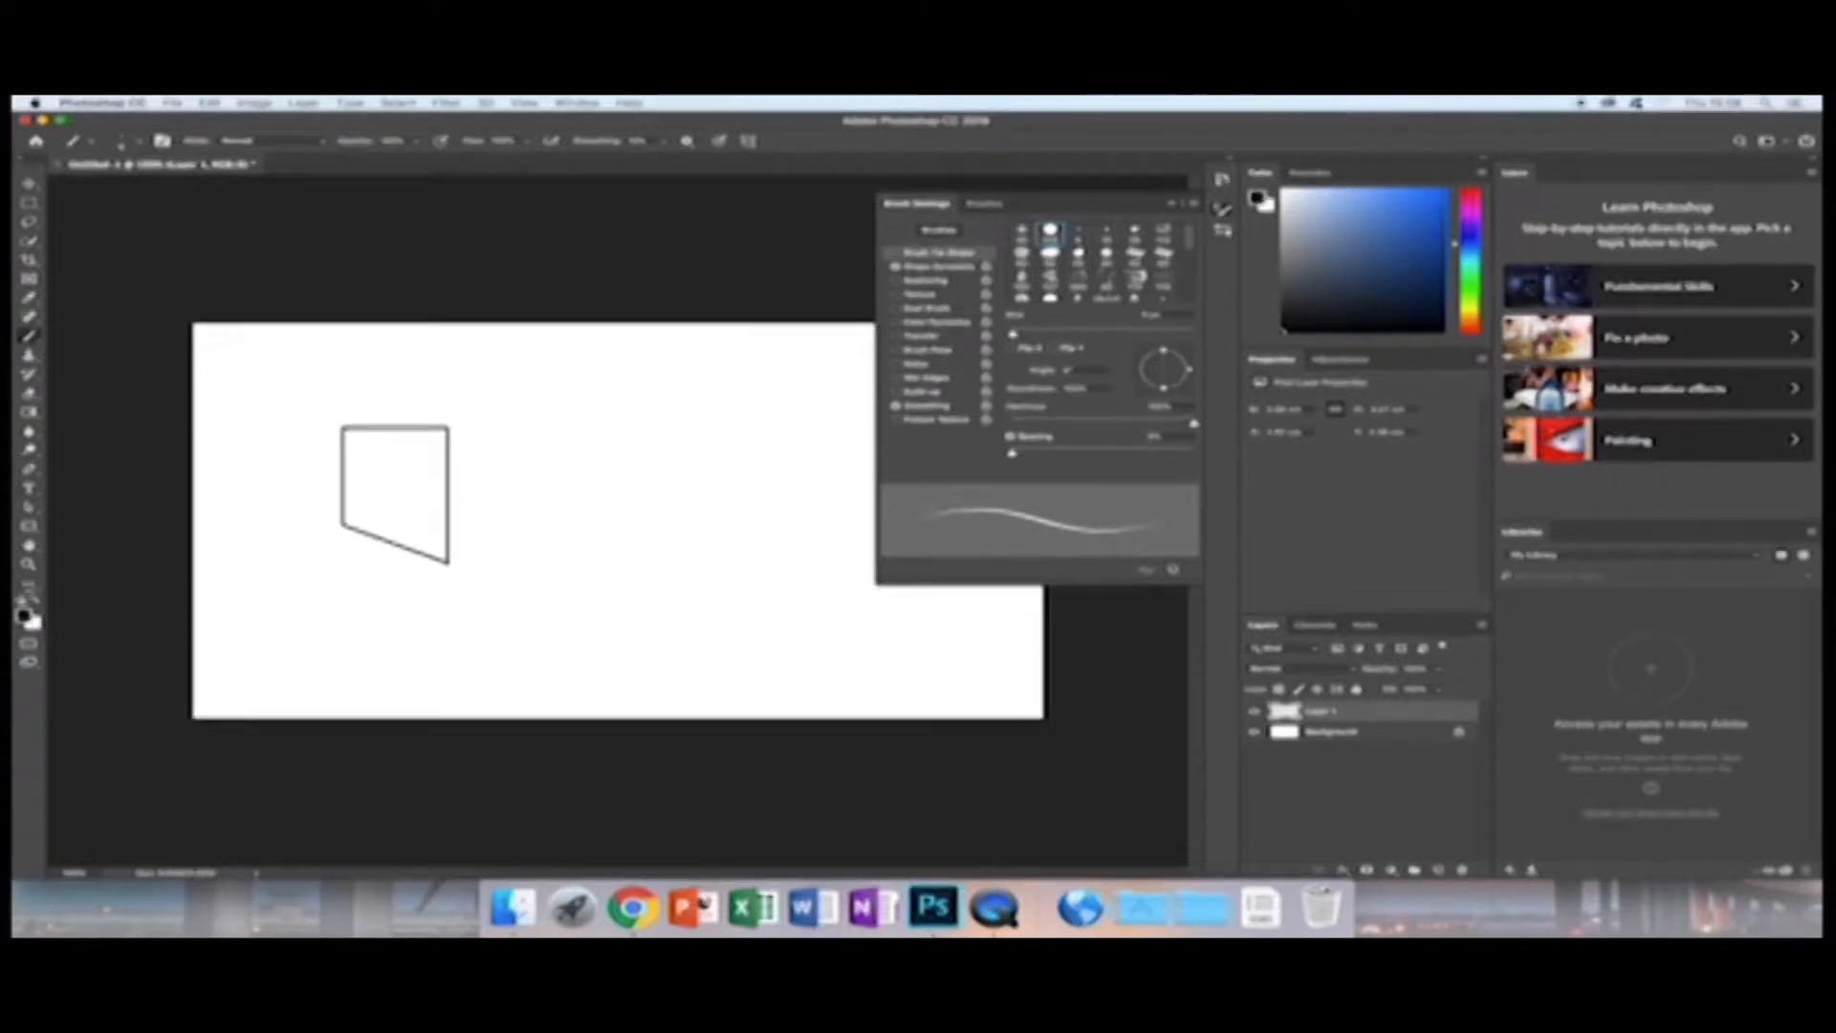
# Erase the overhanging line ends at the corners of the four-sided outline.
pyautogui.click(29, 566)
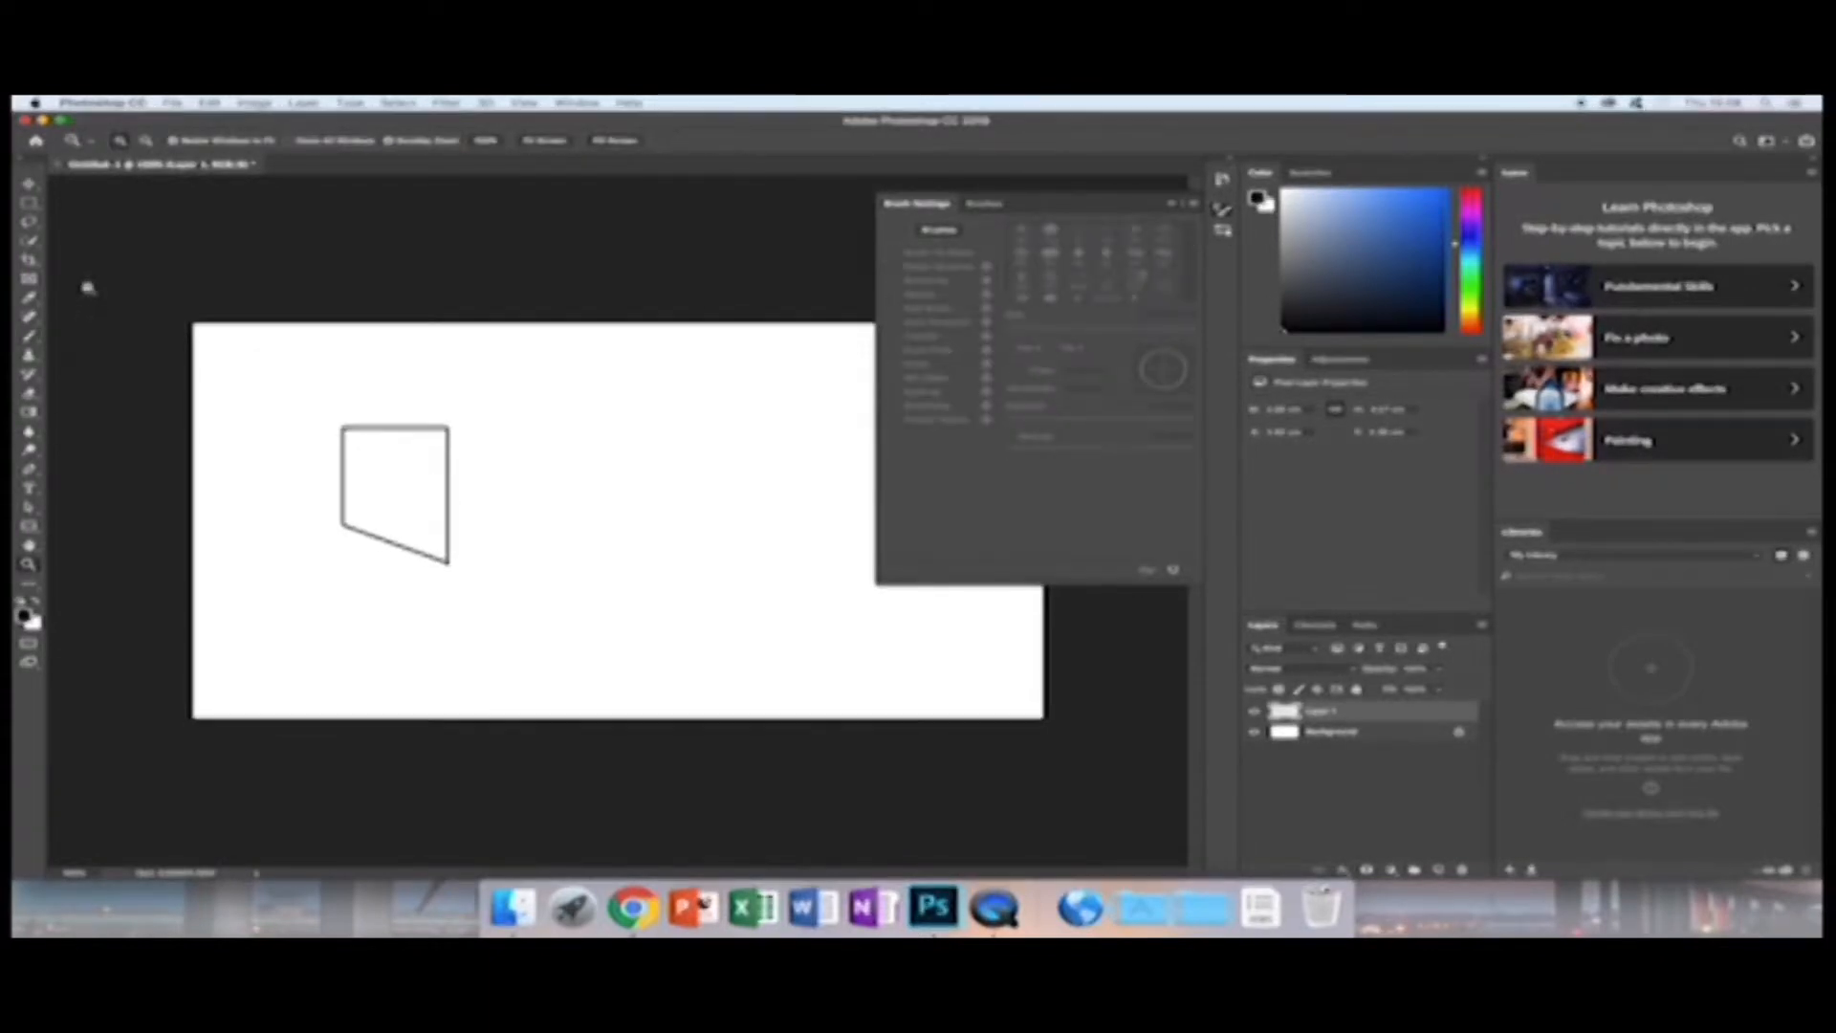
pyautogui.click(451, 580)
pyautogui.click(444, 566)
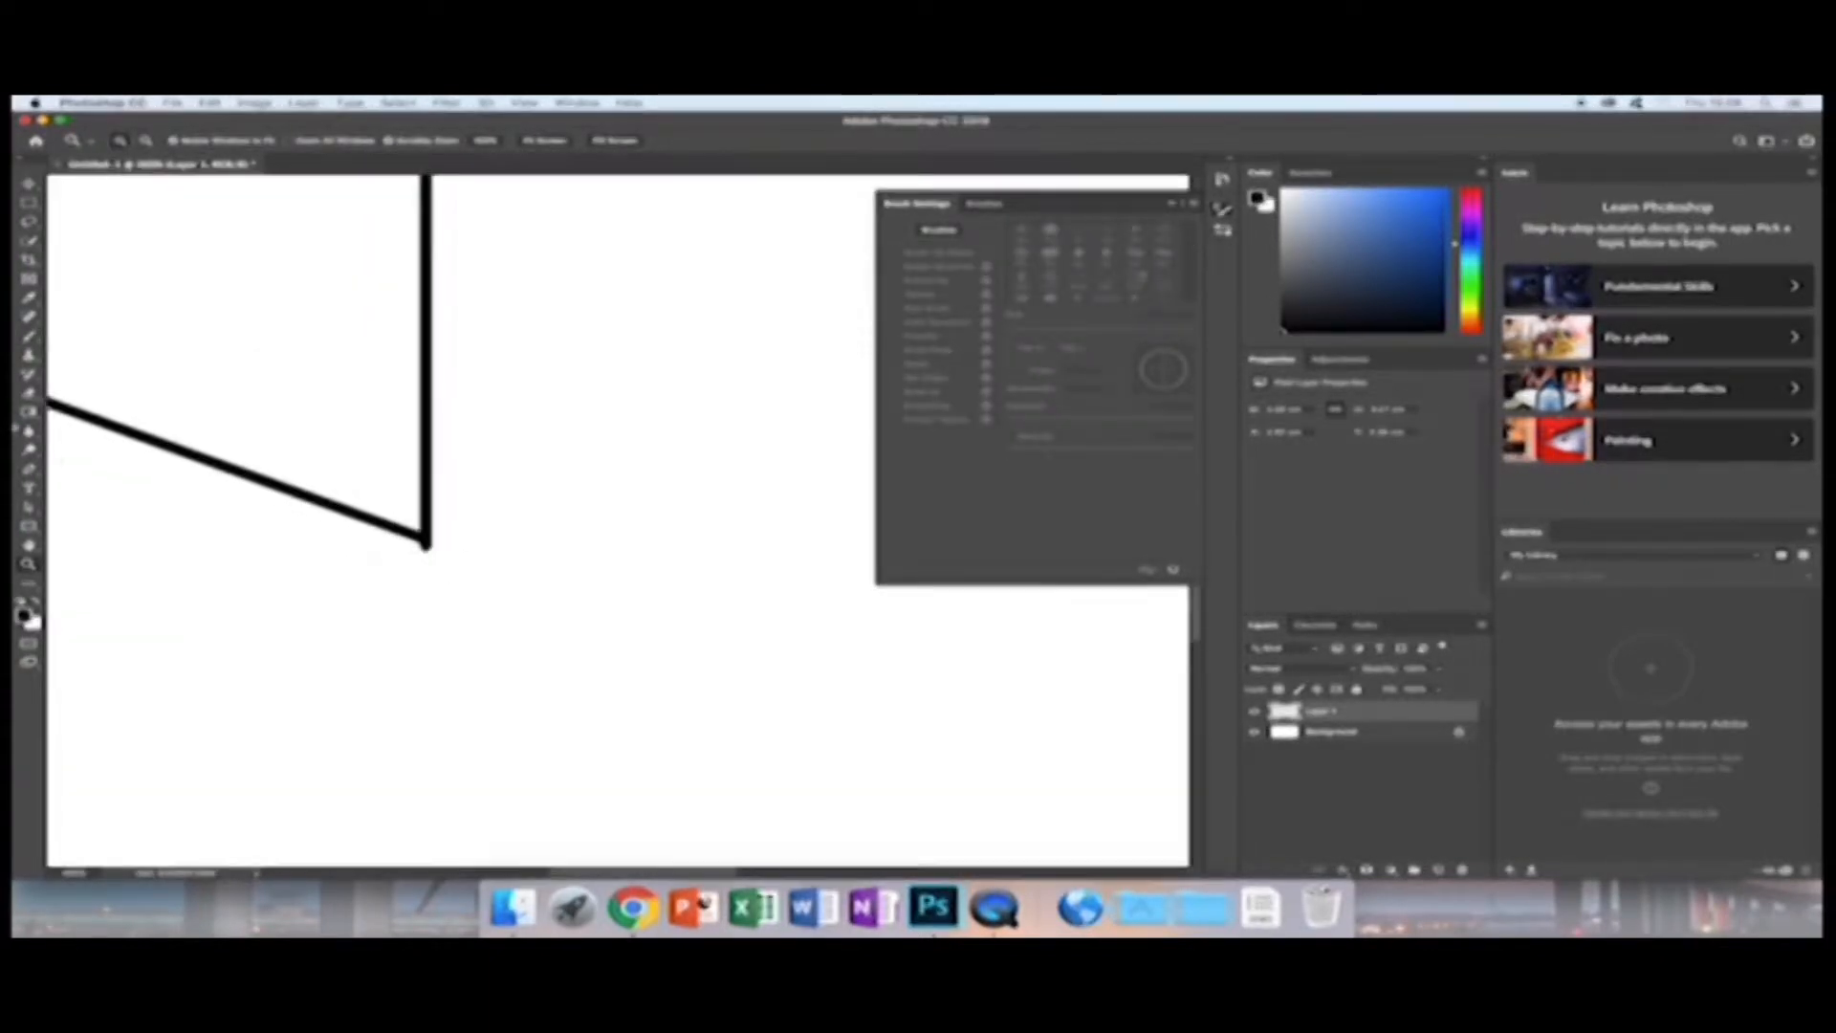
pyautogui.press('b')
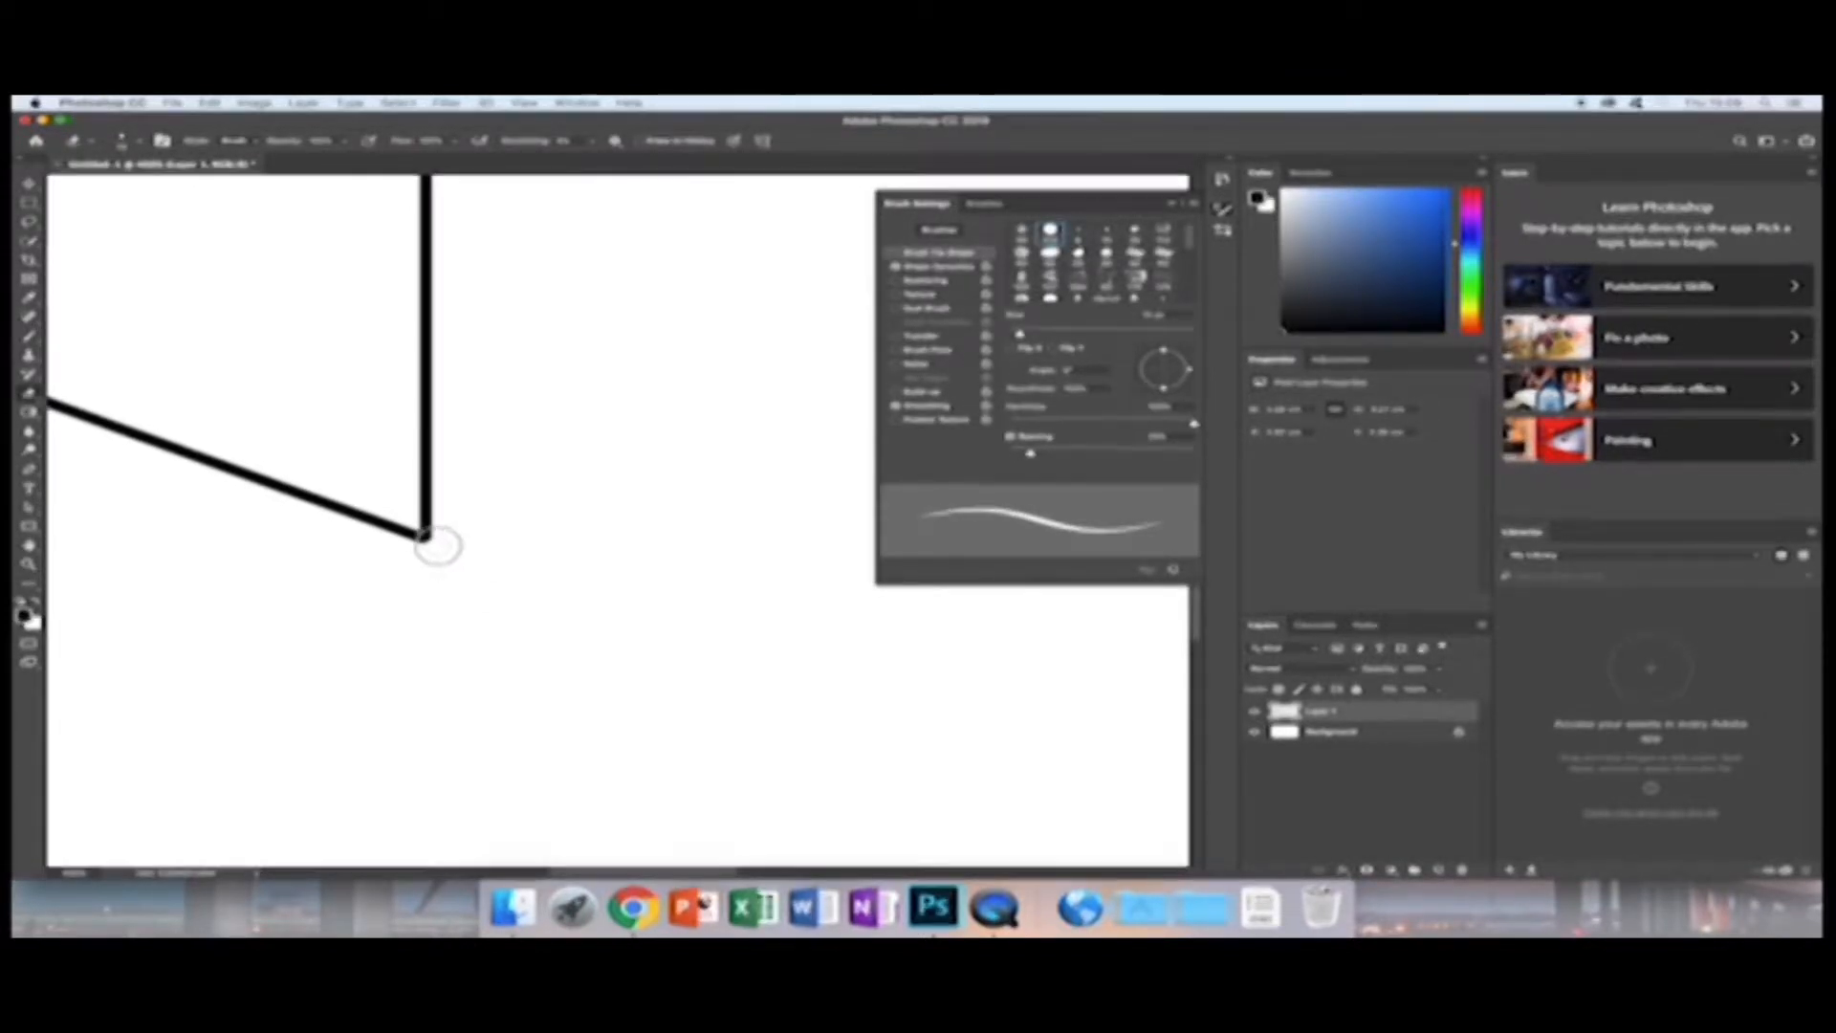
pyautogui.scroll(5, 485, 580)
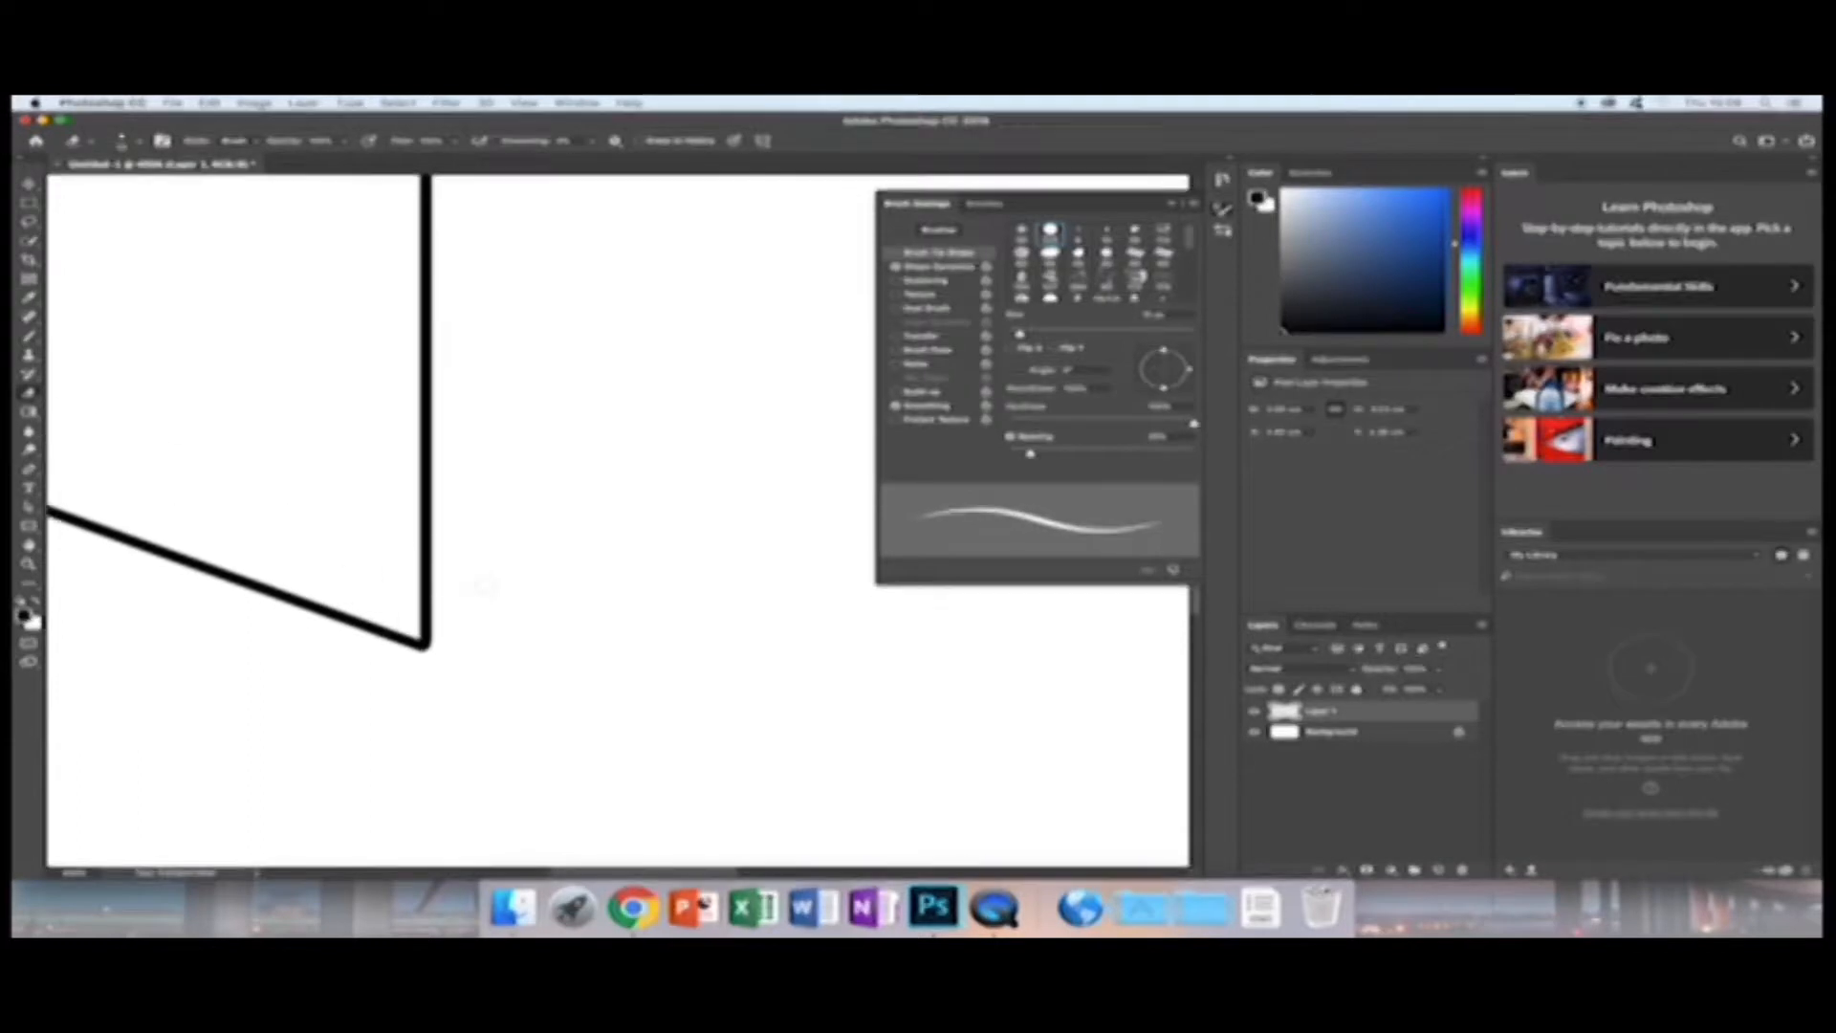
pyautogui.hscroll(-5, 612, 574)
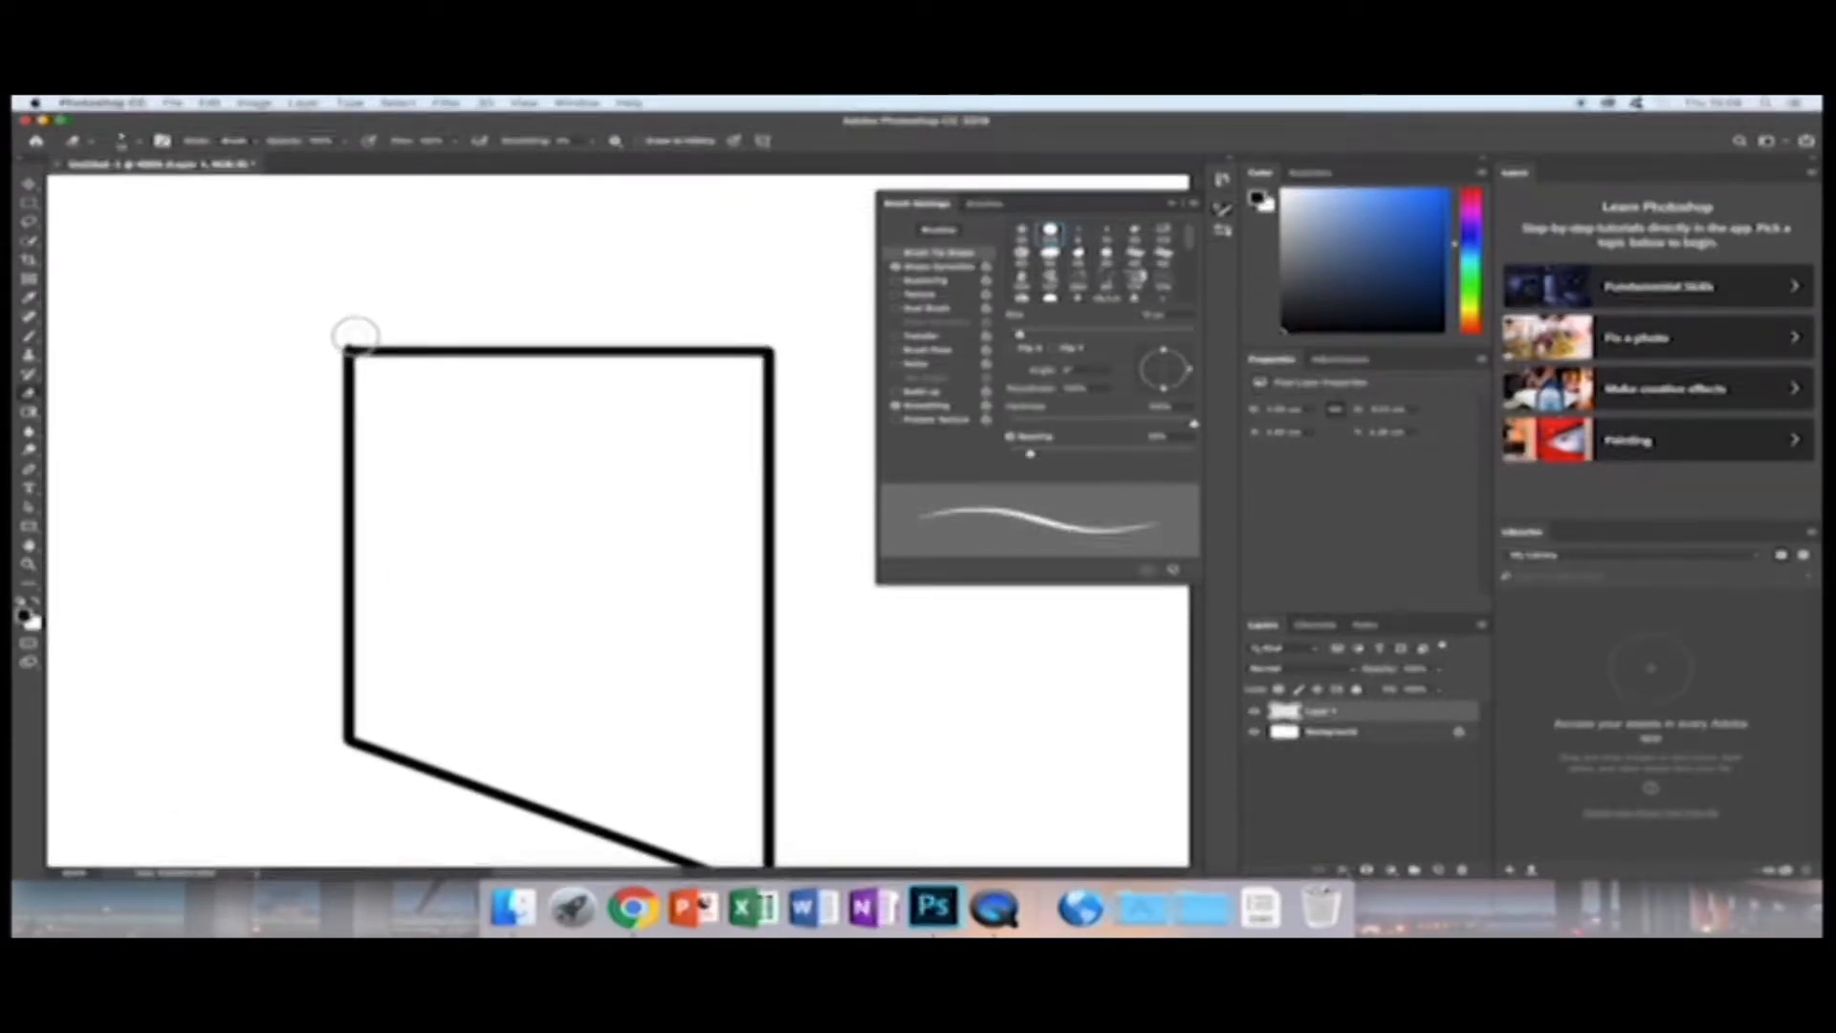
pyautogui.scroll(-2, 297, 334)
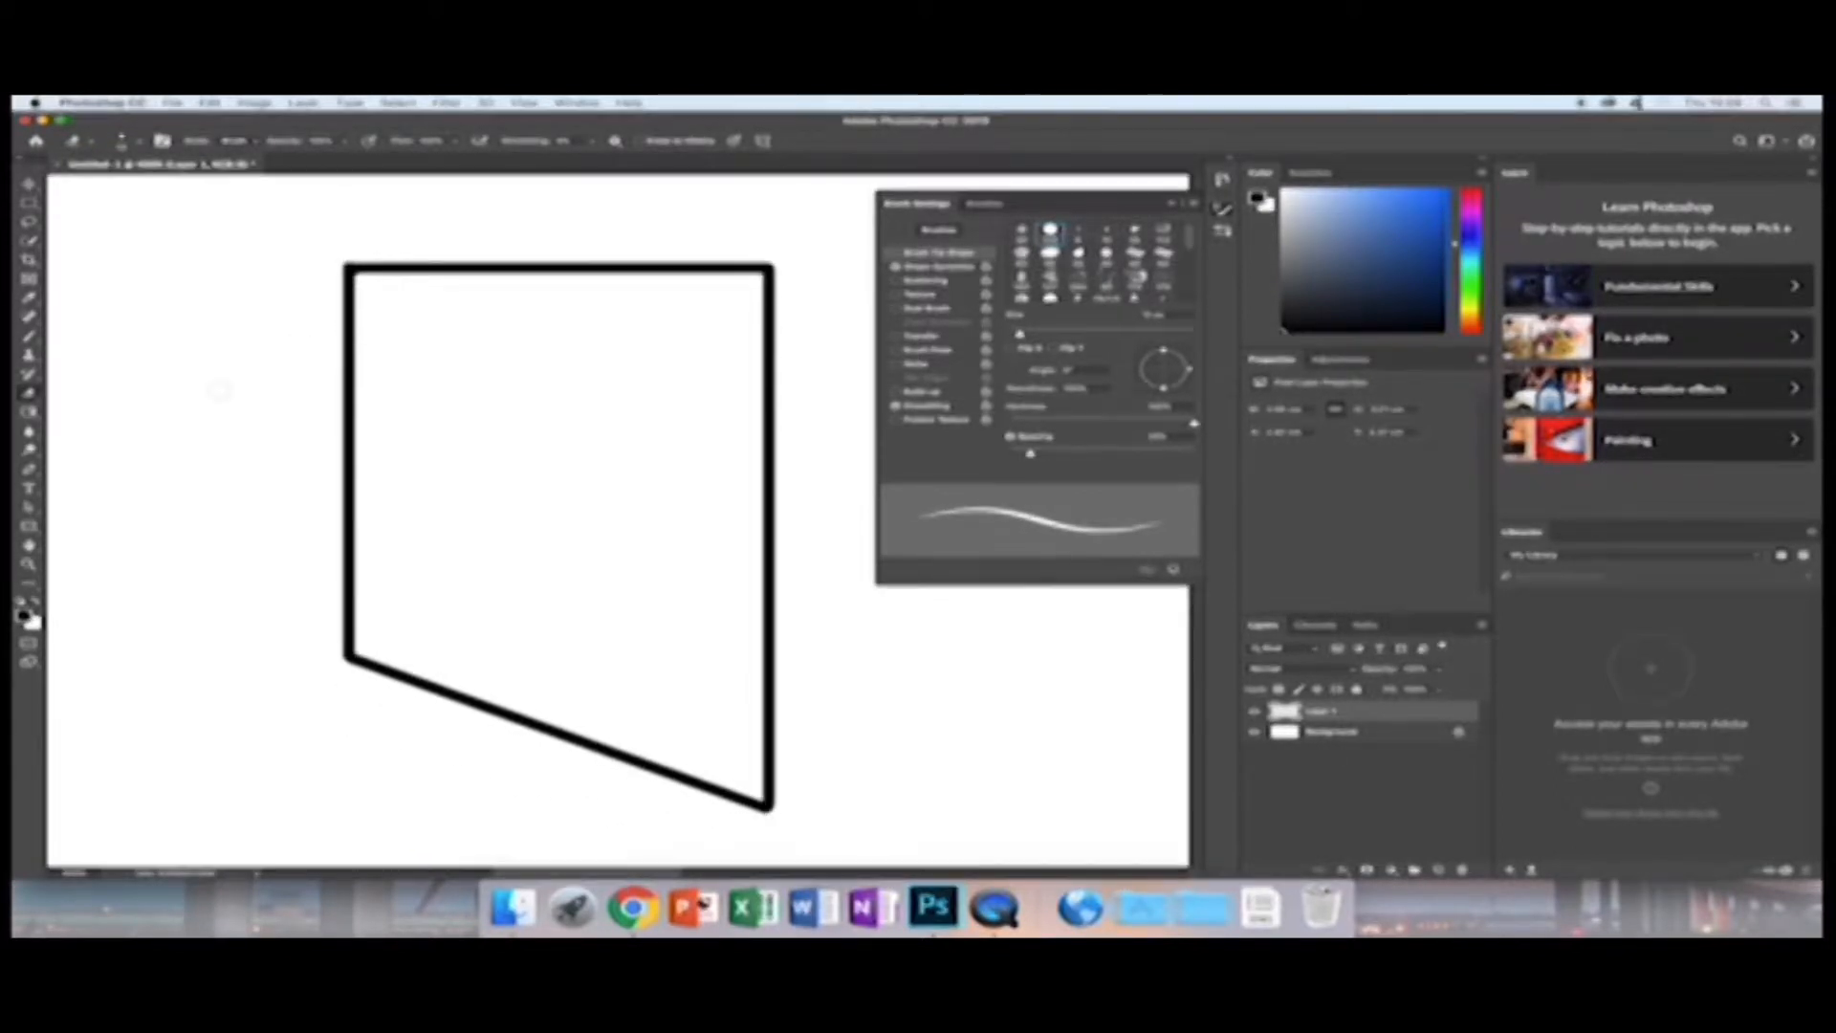
pyautogui.scroll(2, 239, 378)
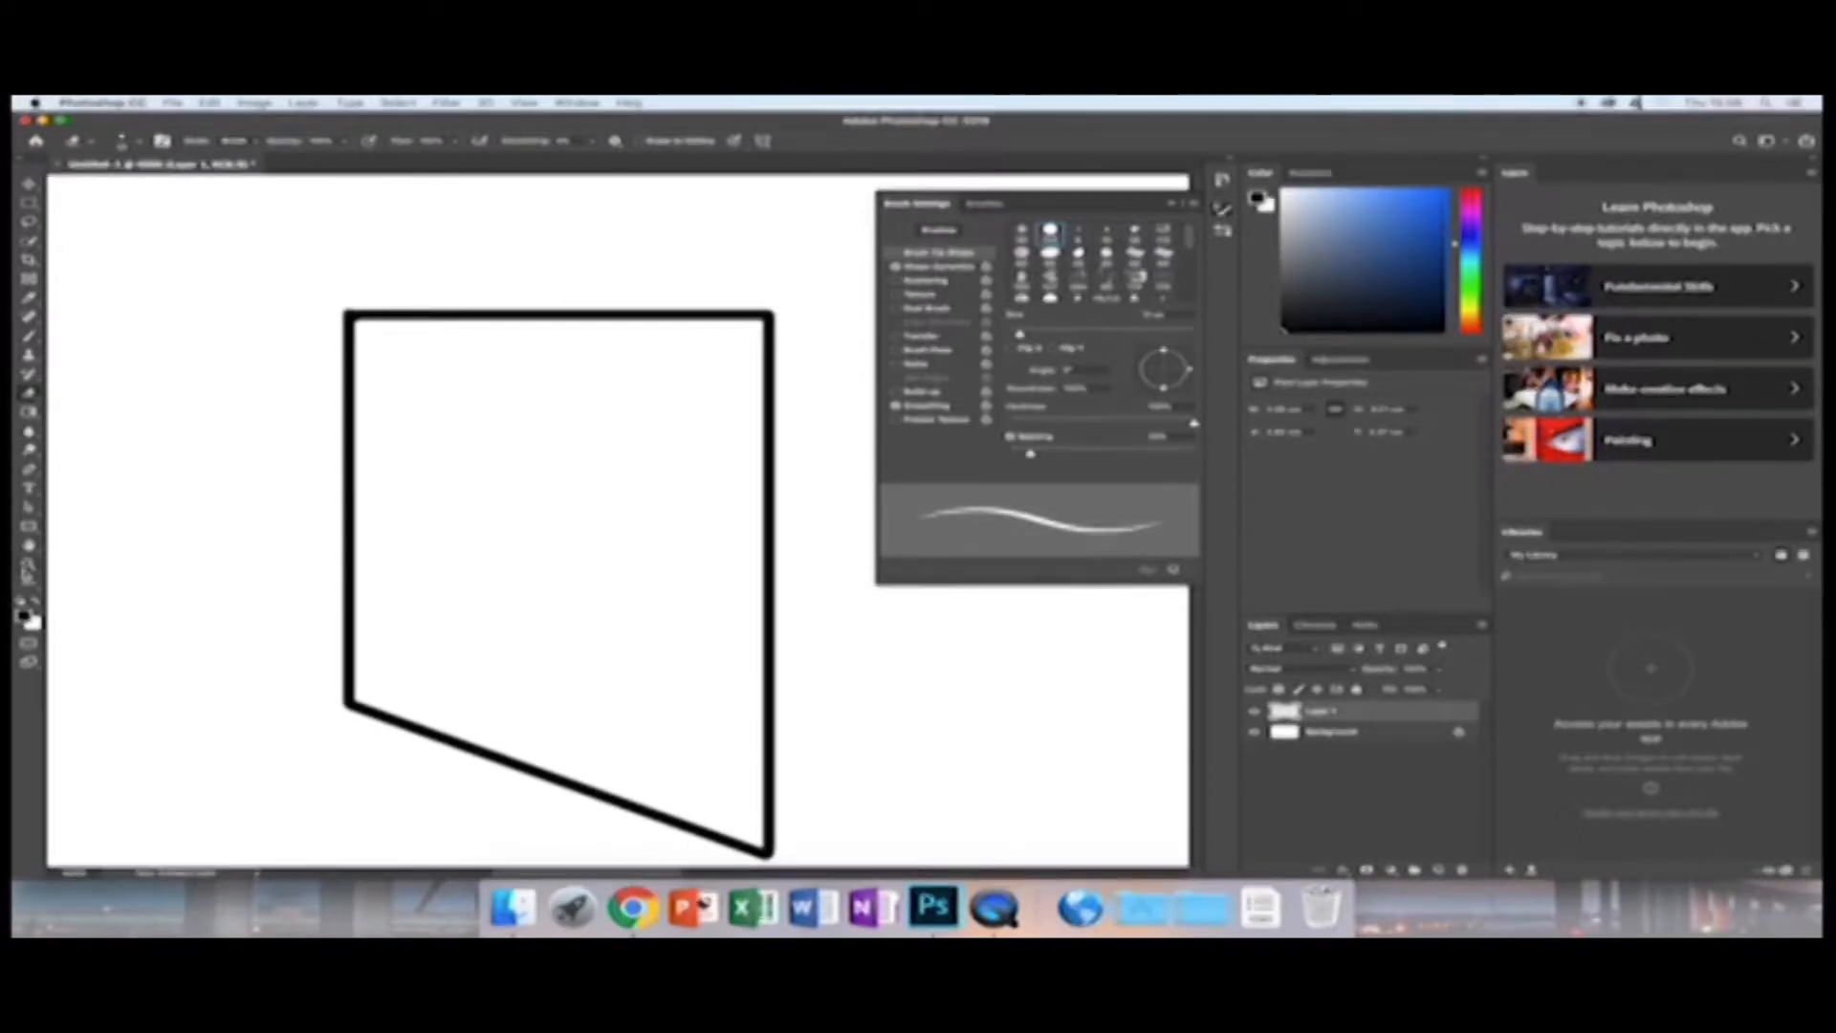
# Close the brush settings and rename the outline's layer as 1.
pyautogui.click(29, 566)
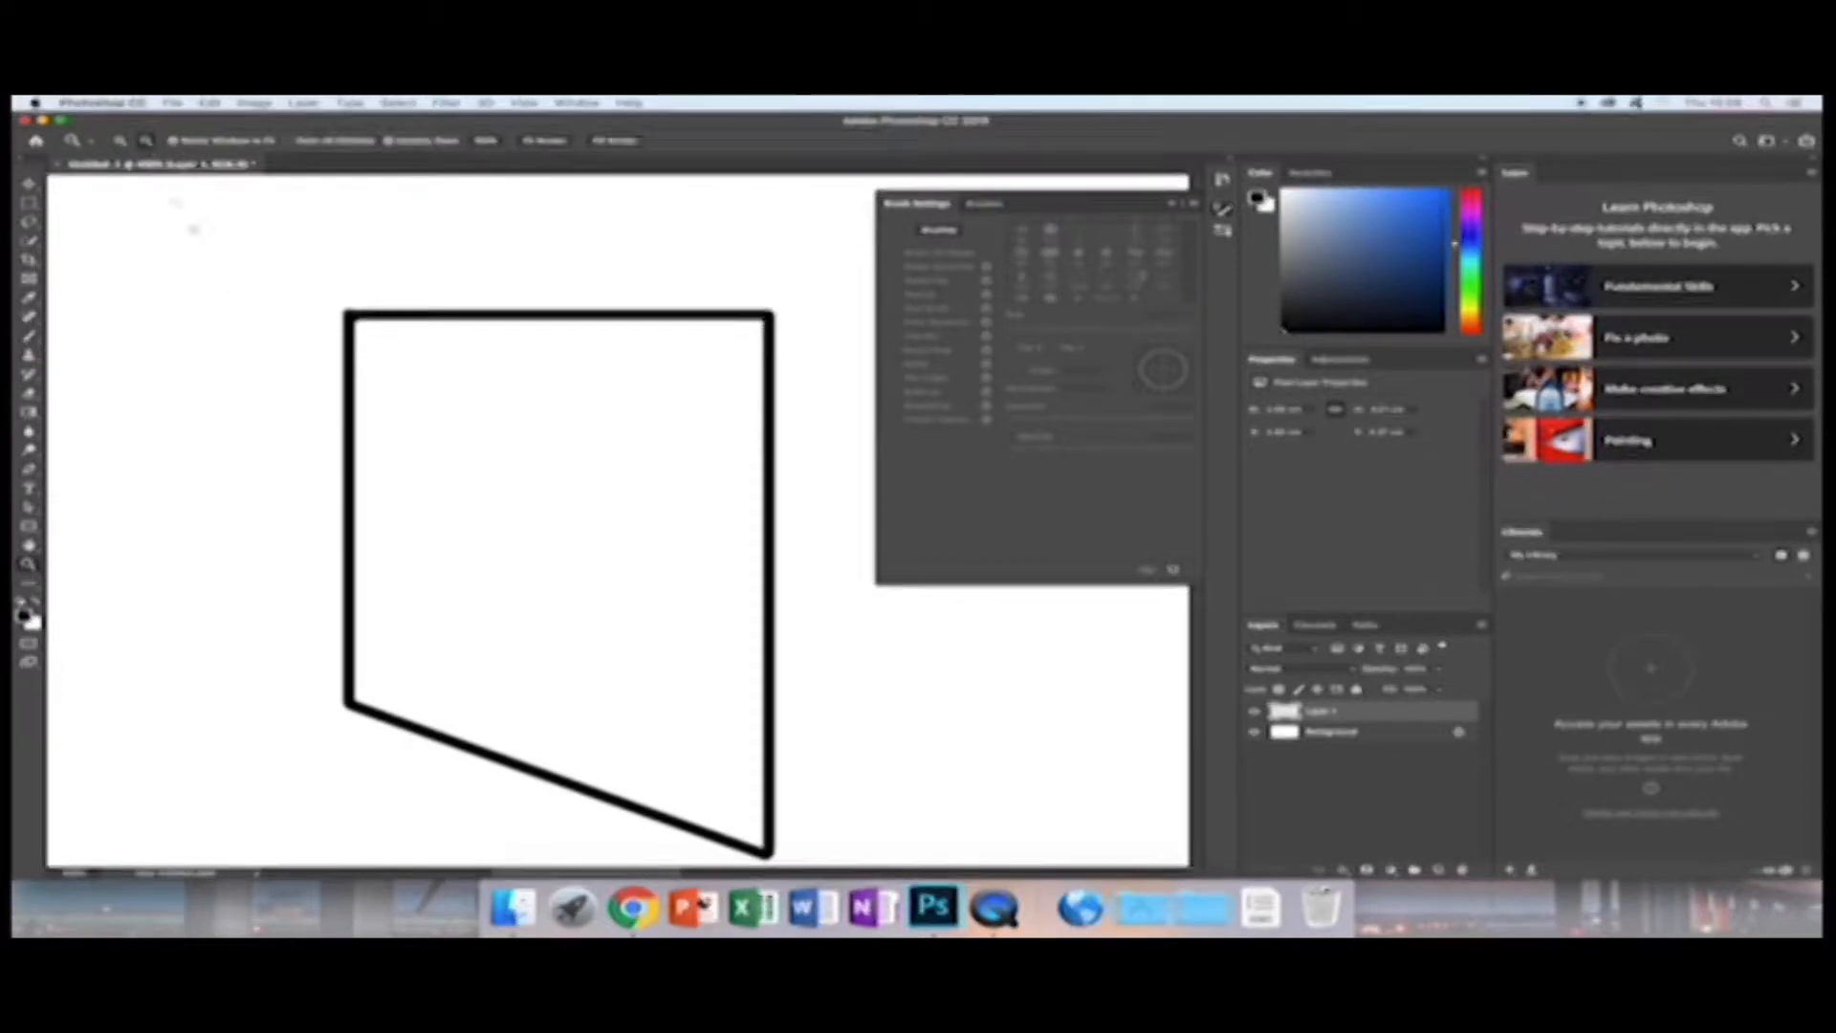
pyautogui.keyDown('alt'); pyautogui.click(269, 350); pyautogui.keyUp('alt')
pyautogui.keyDown('alt'); pyautogui.click(269, 350); pyautogui.keyUp('alt')
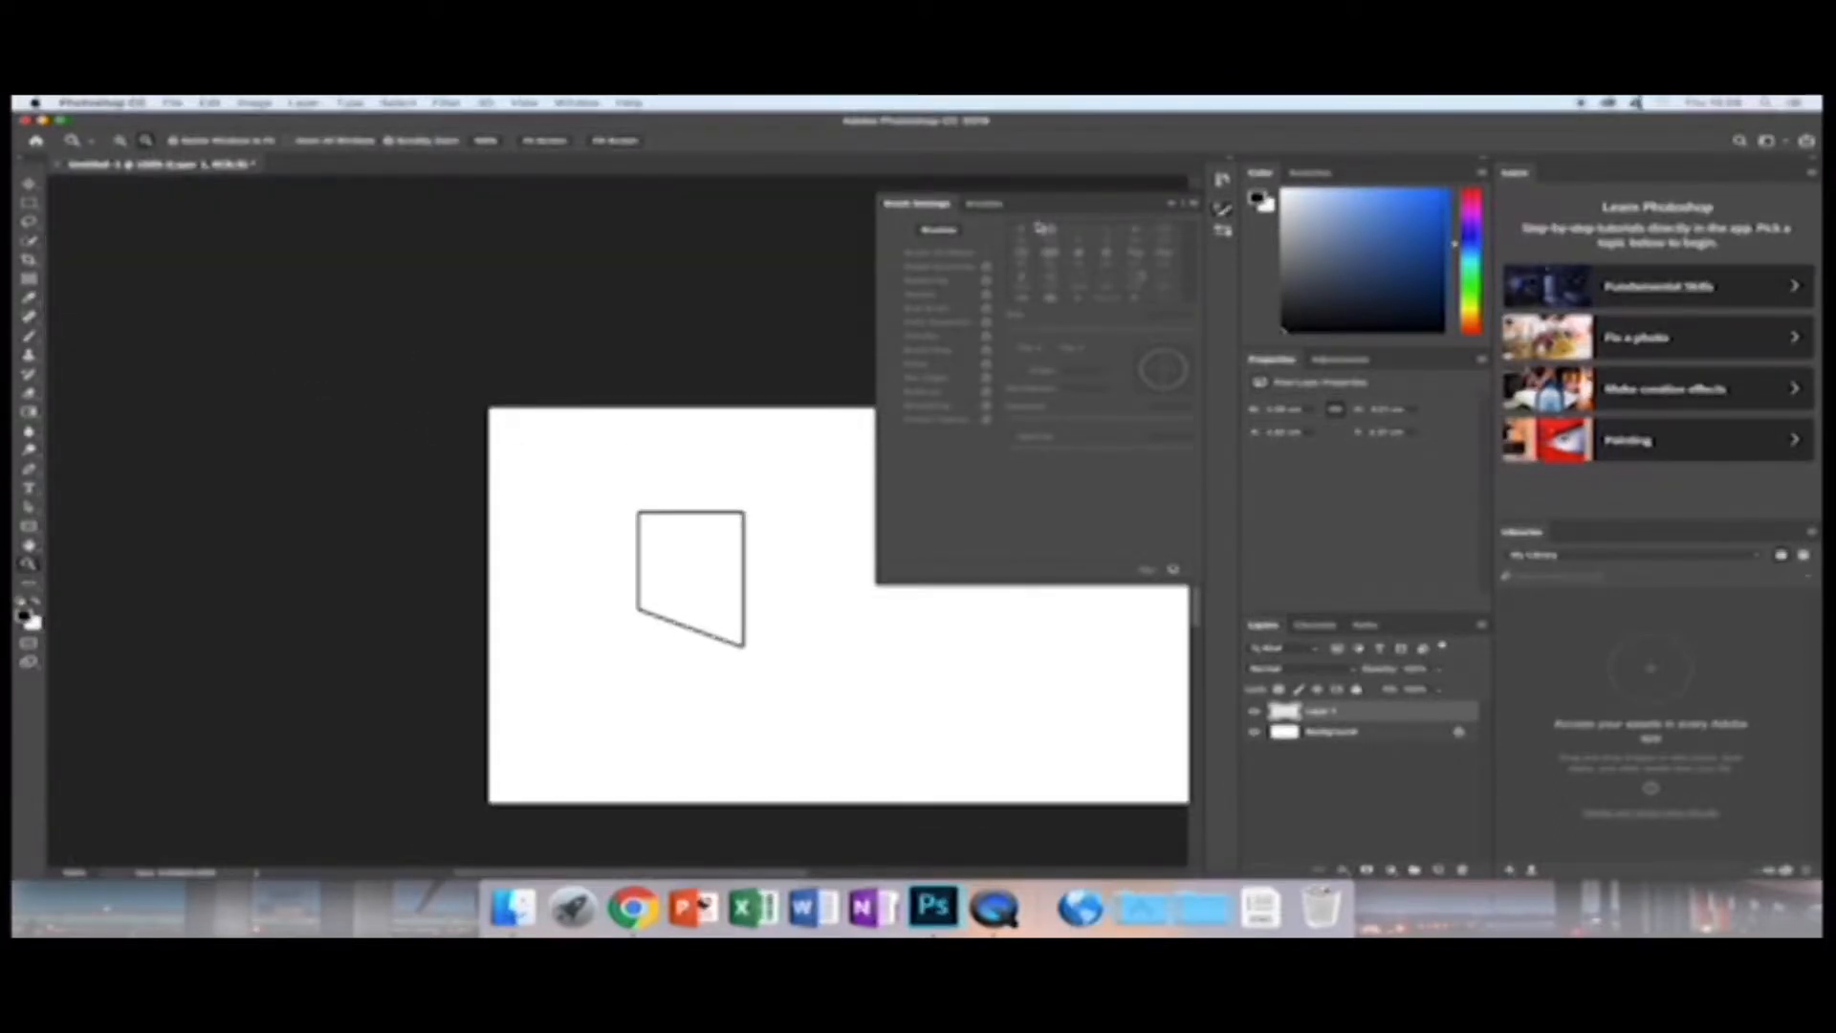
pyautogui.click(1170, 209)
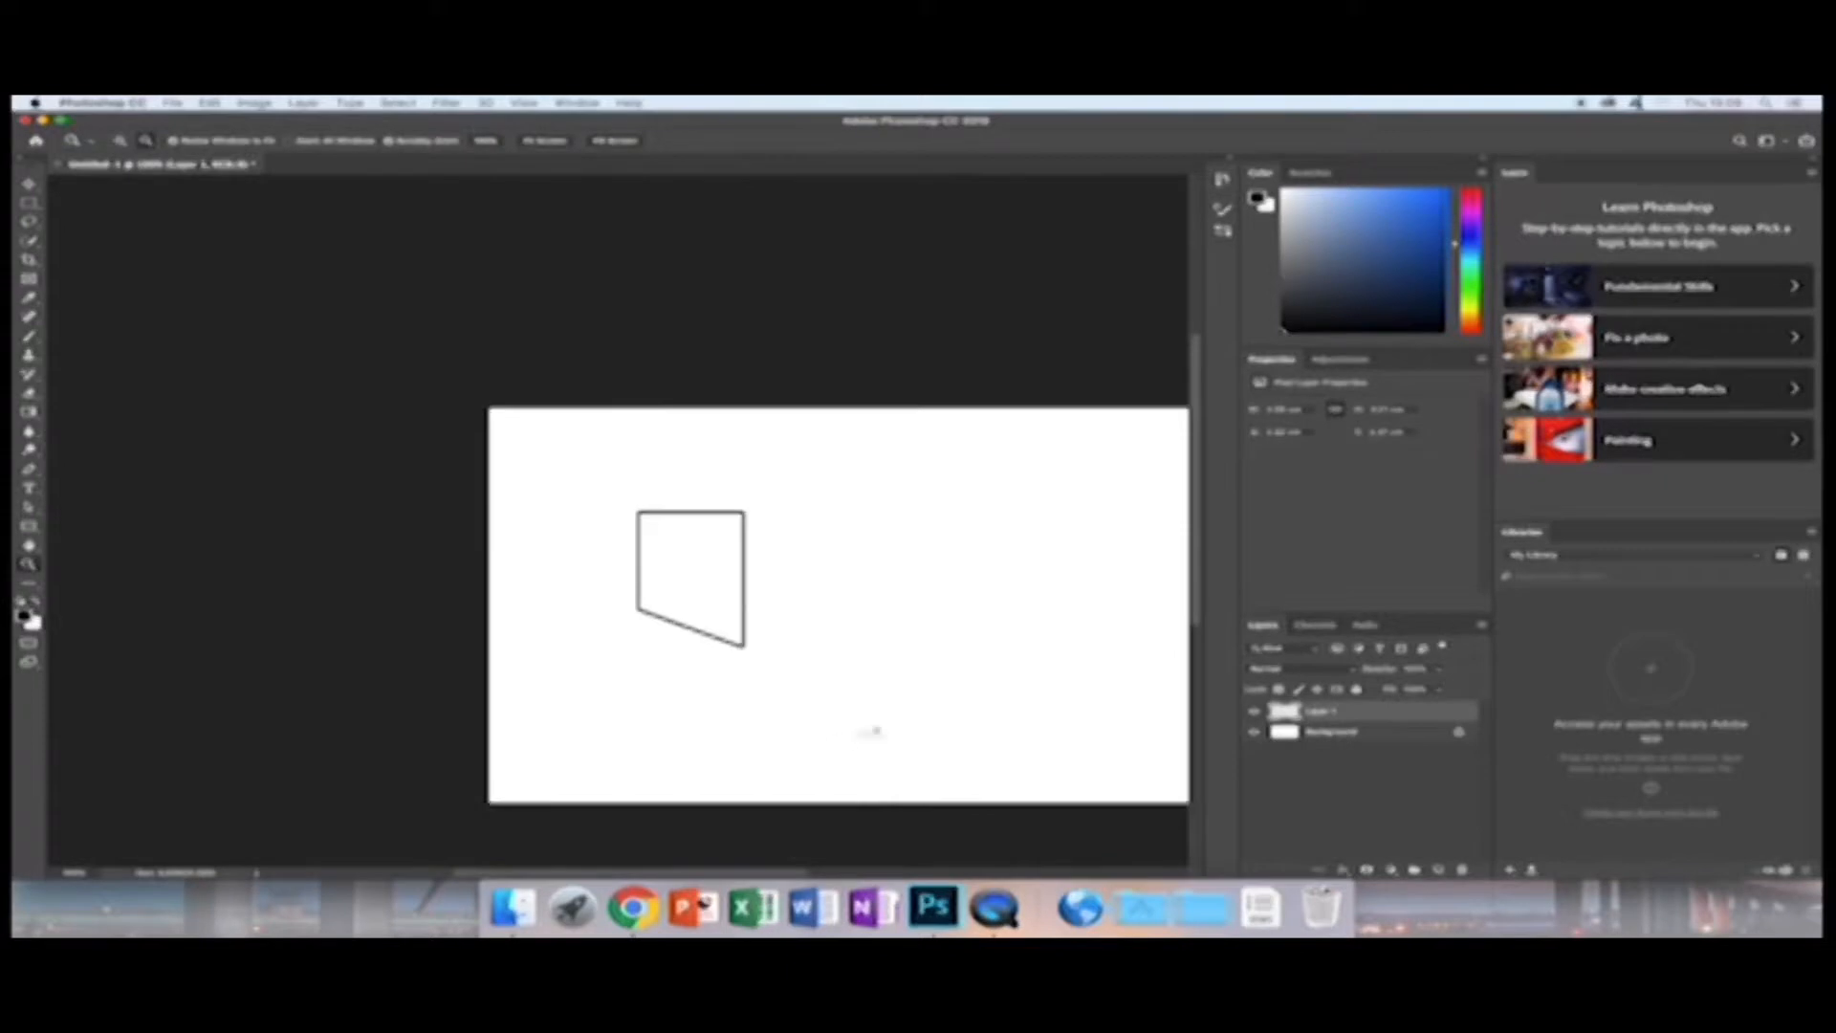
pyautogui.moveTo(784, 875); pyautogui.dragTo(858, 874)
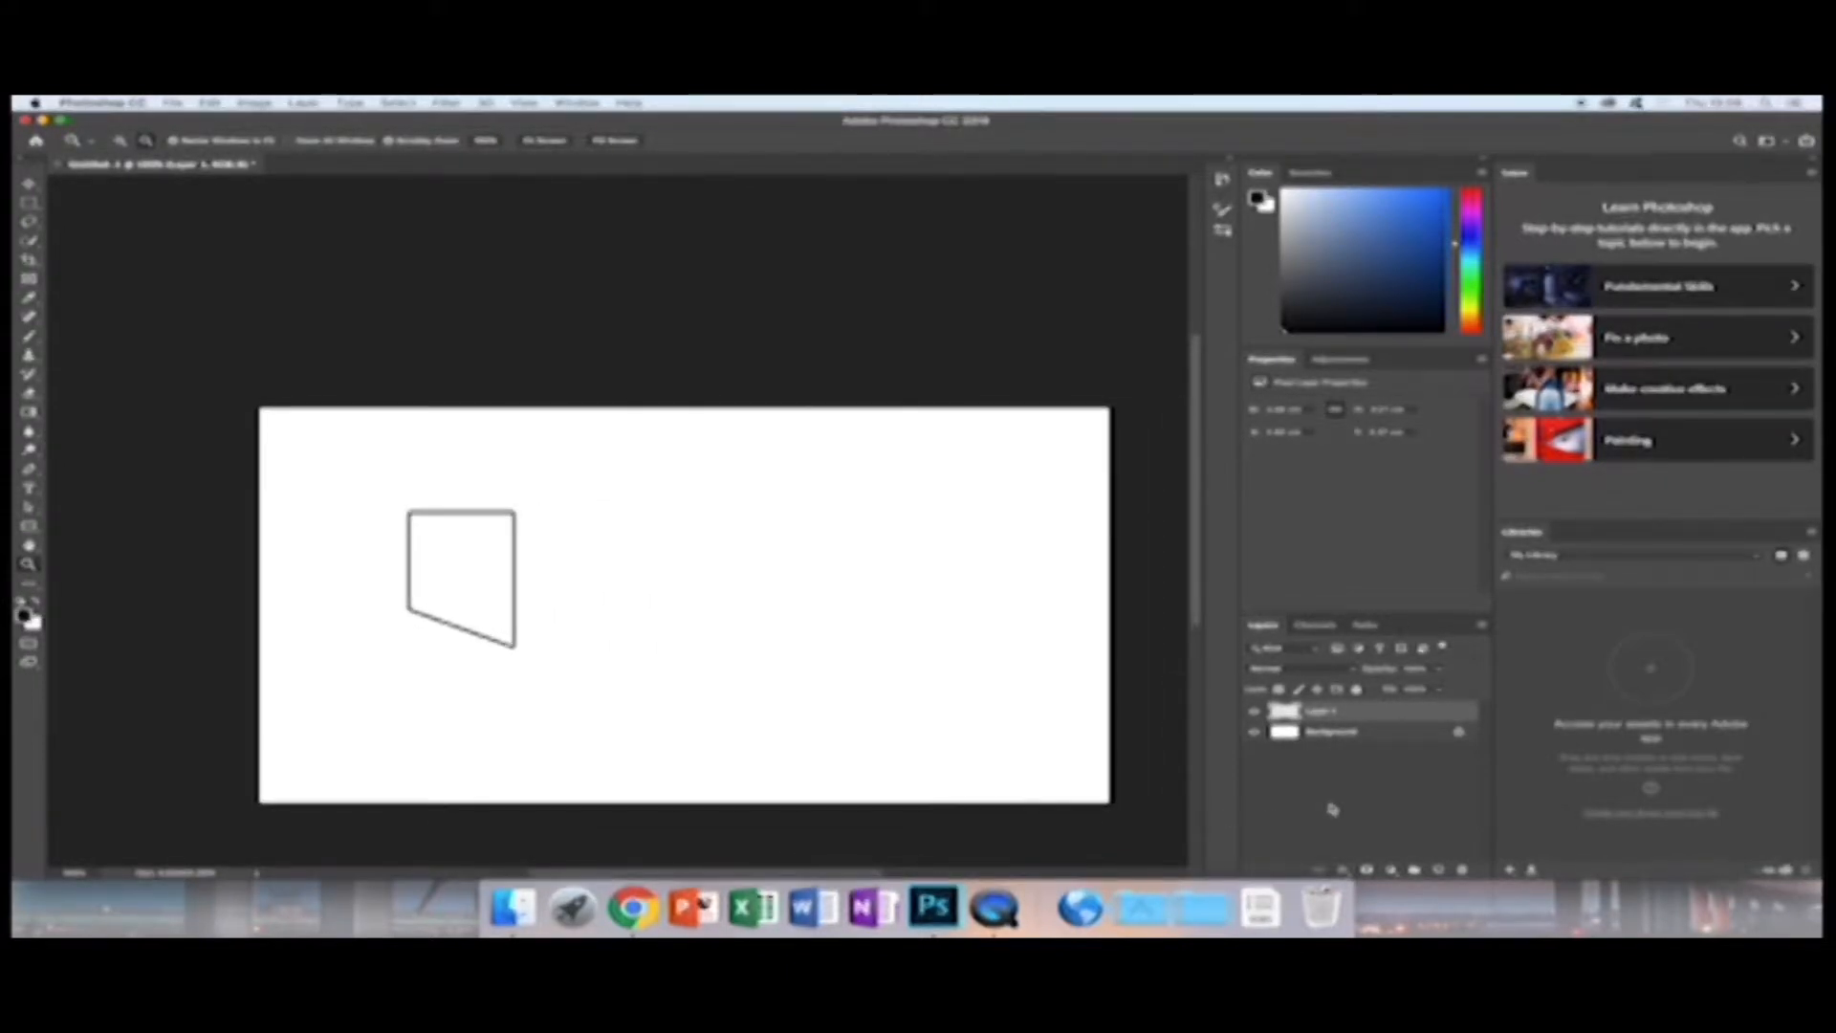
pyautogui.doubleClick(1322, 710)
pyautogui.write('1')
pyautogui.press('Return')
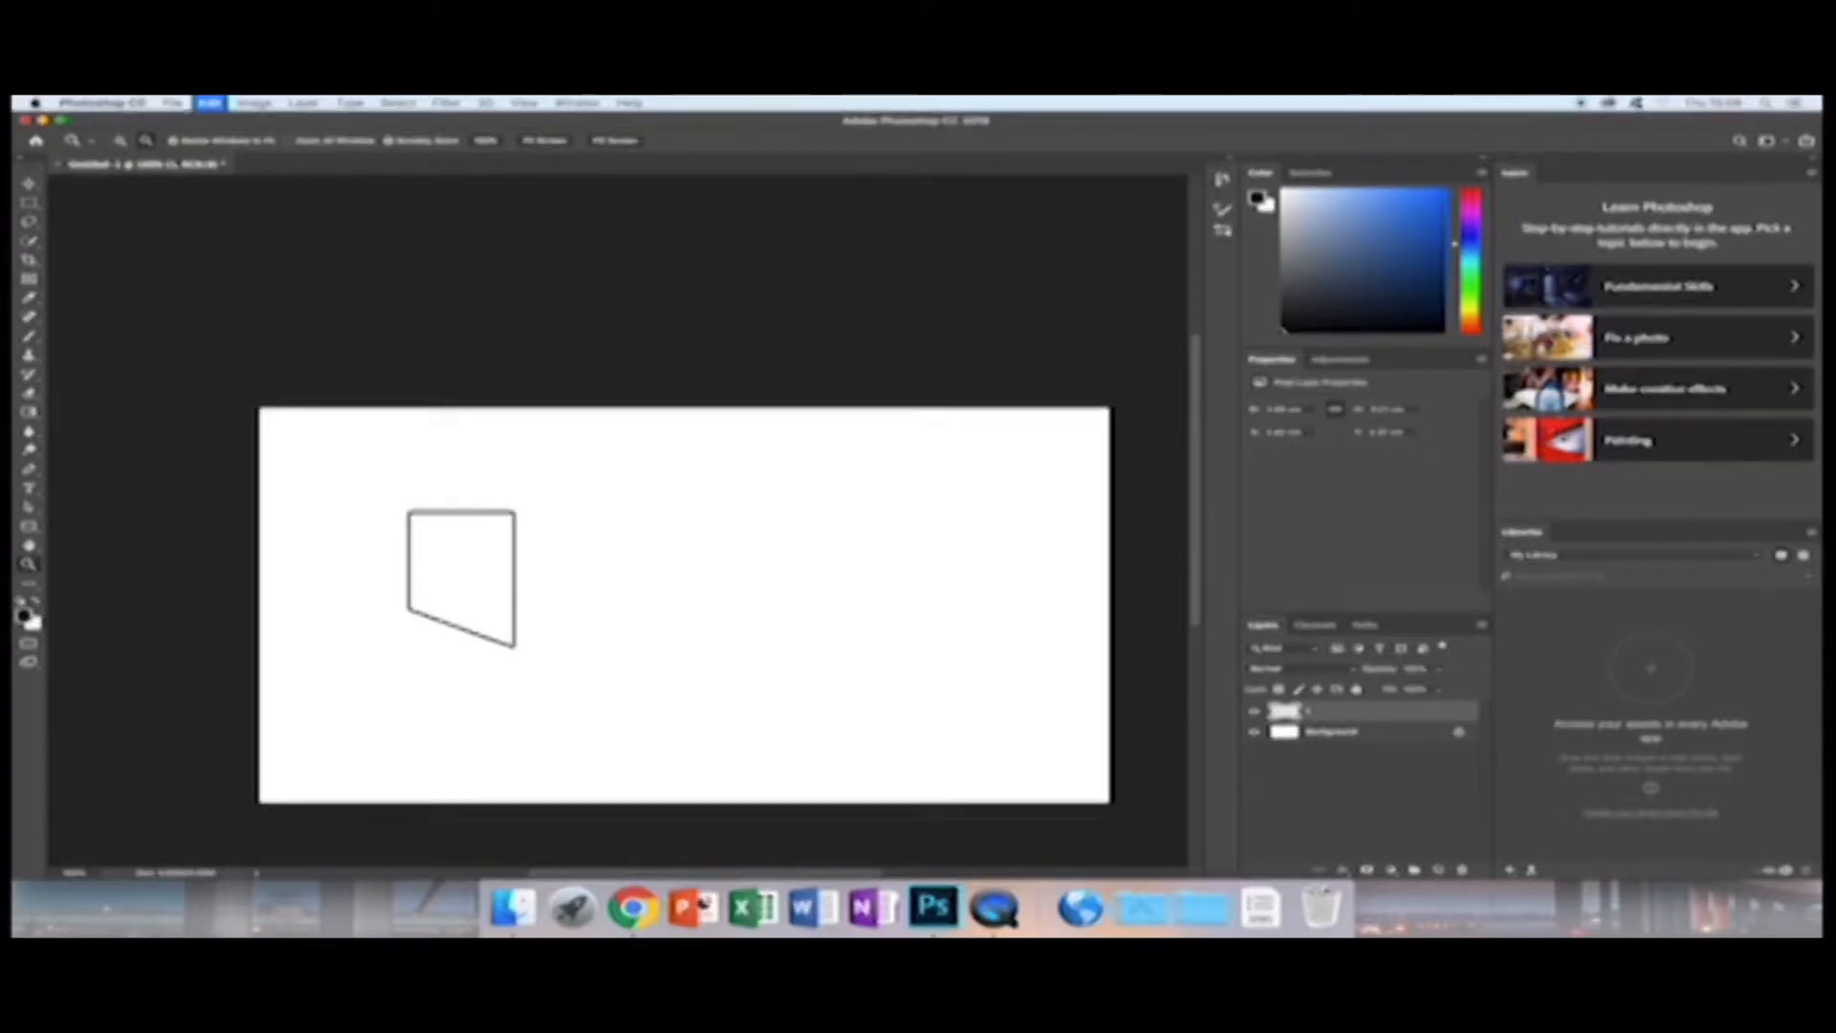
# Paste six copies of the four-sided outline, each on its own layer.
pyautogui.press('super+v')
pyautogui.press('super+v')
pyautogui.press('super+v')
pyautogui.press('super+v')
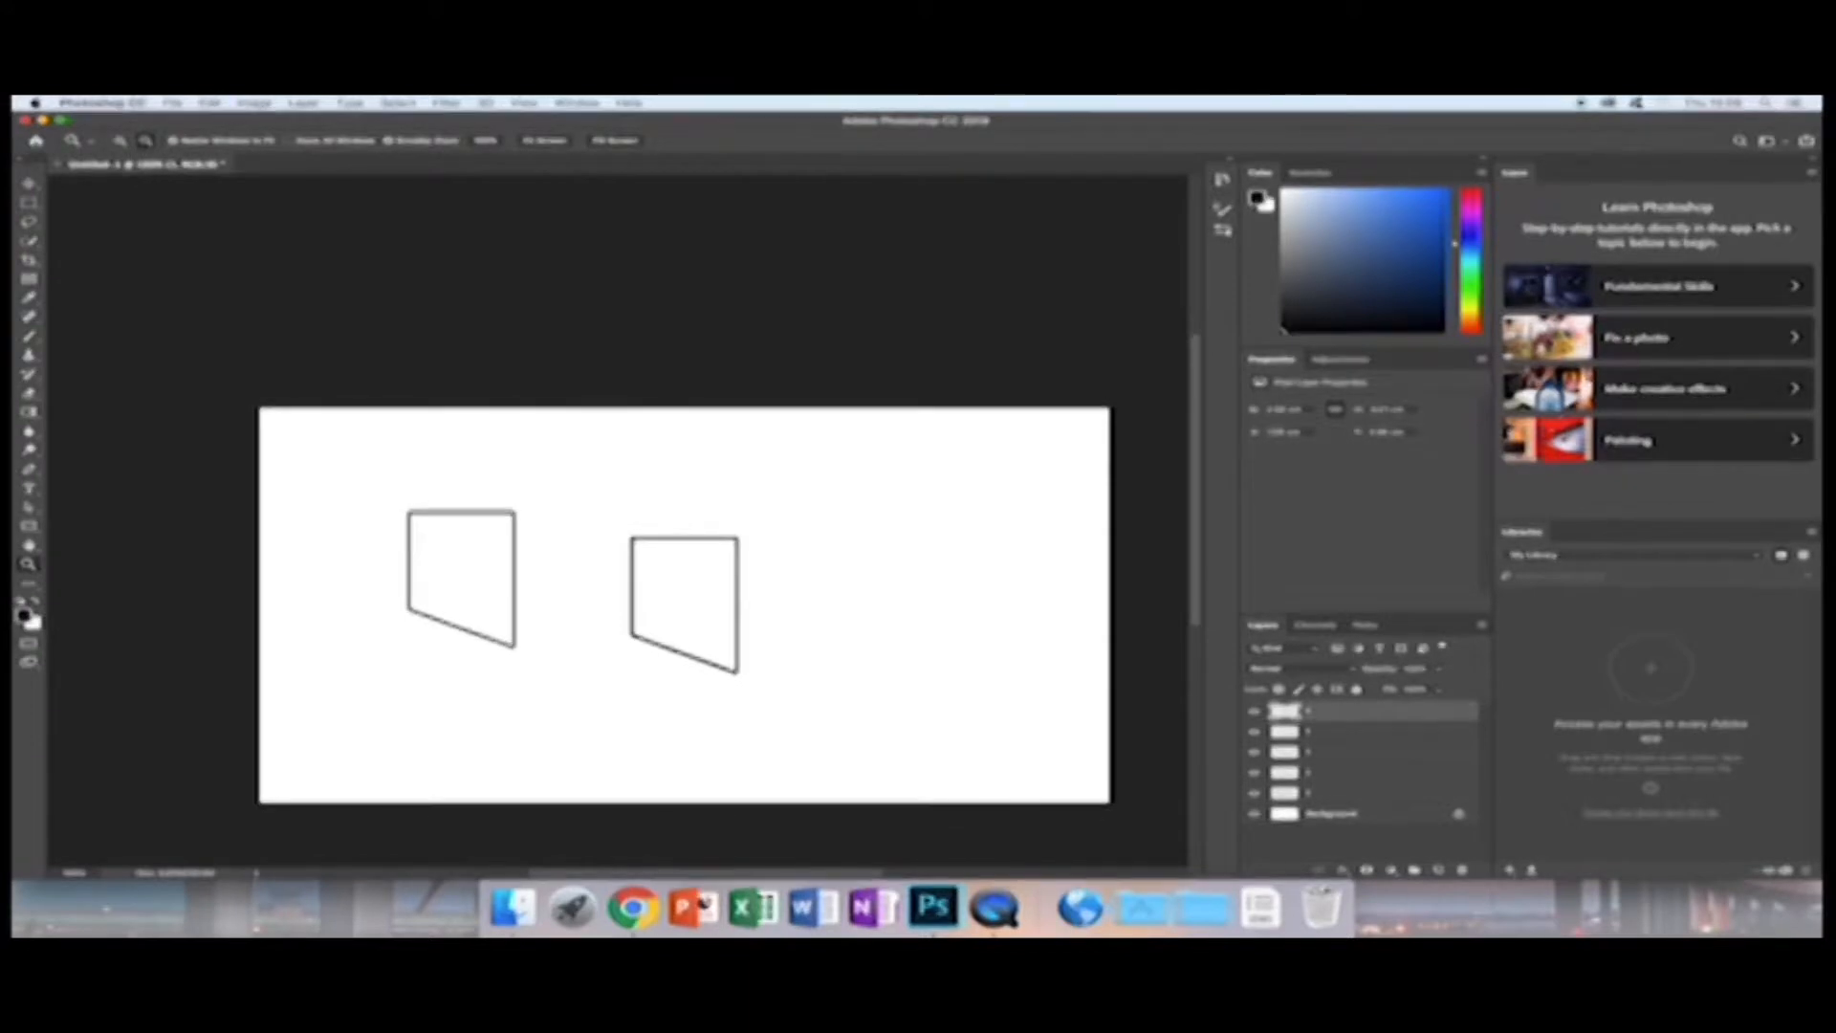
pyautogui.press('super+v')
pyautogui.press('super+v')
pyautogui.press('super+v')
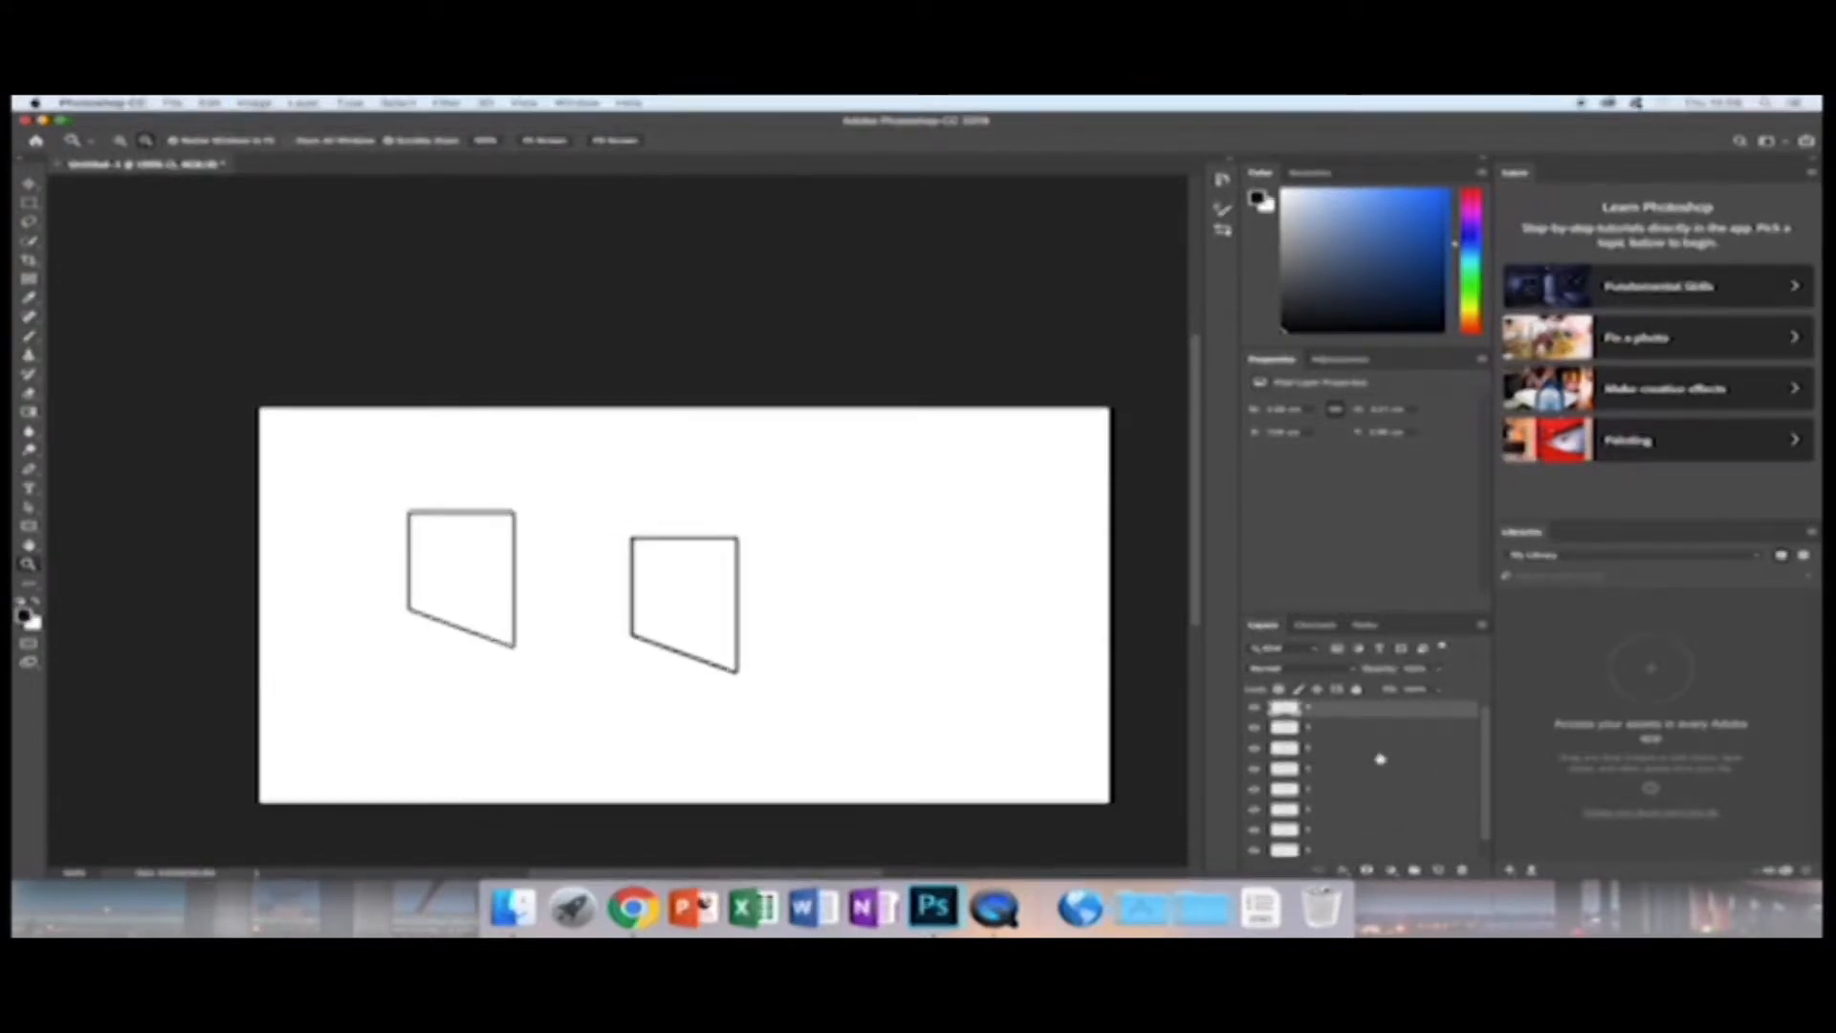
# Rename the four lowest copied layers as 2, 3, 4 and 5, going upwards from layer 1.
pyautogui.scroll(-1, 1381, 757)
pyautogui.click(1307, 809)
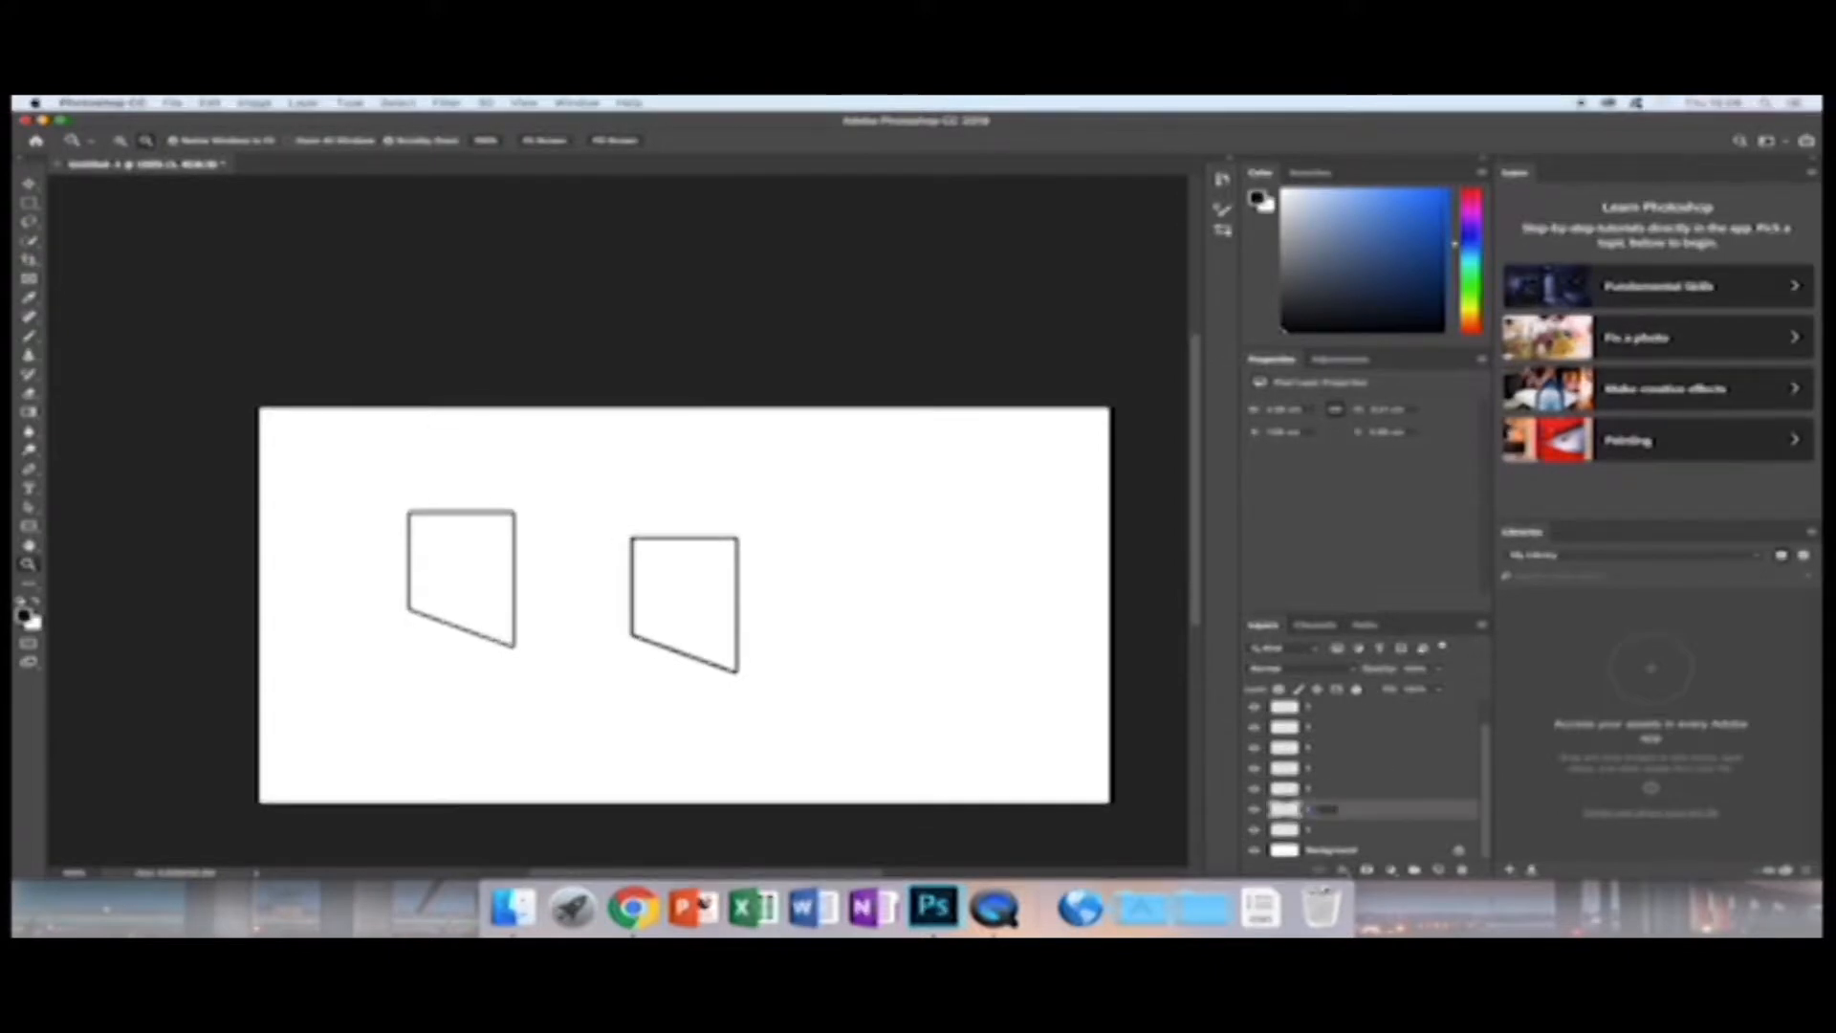
pyautogui.write('2')
pyautogui.press('Return')
pyautogui.click(1325, 788)
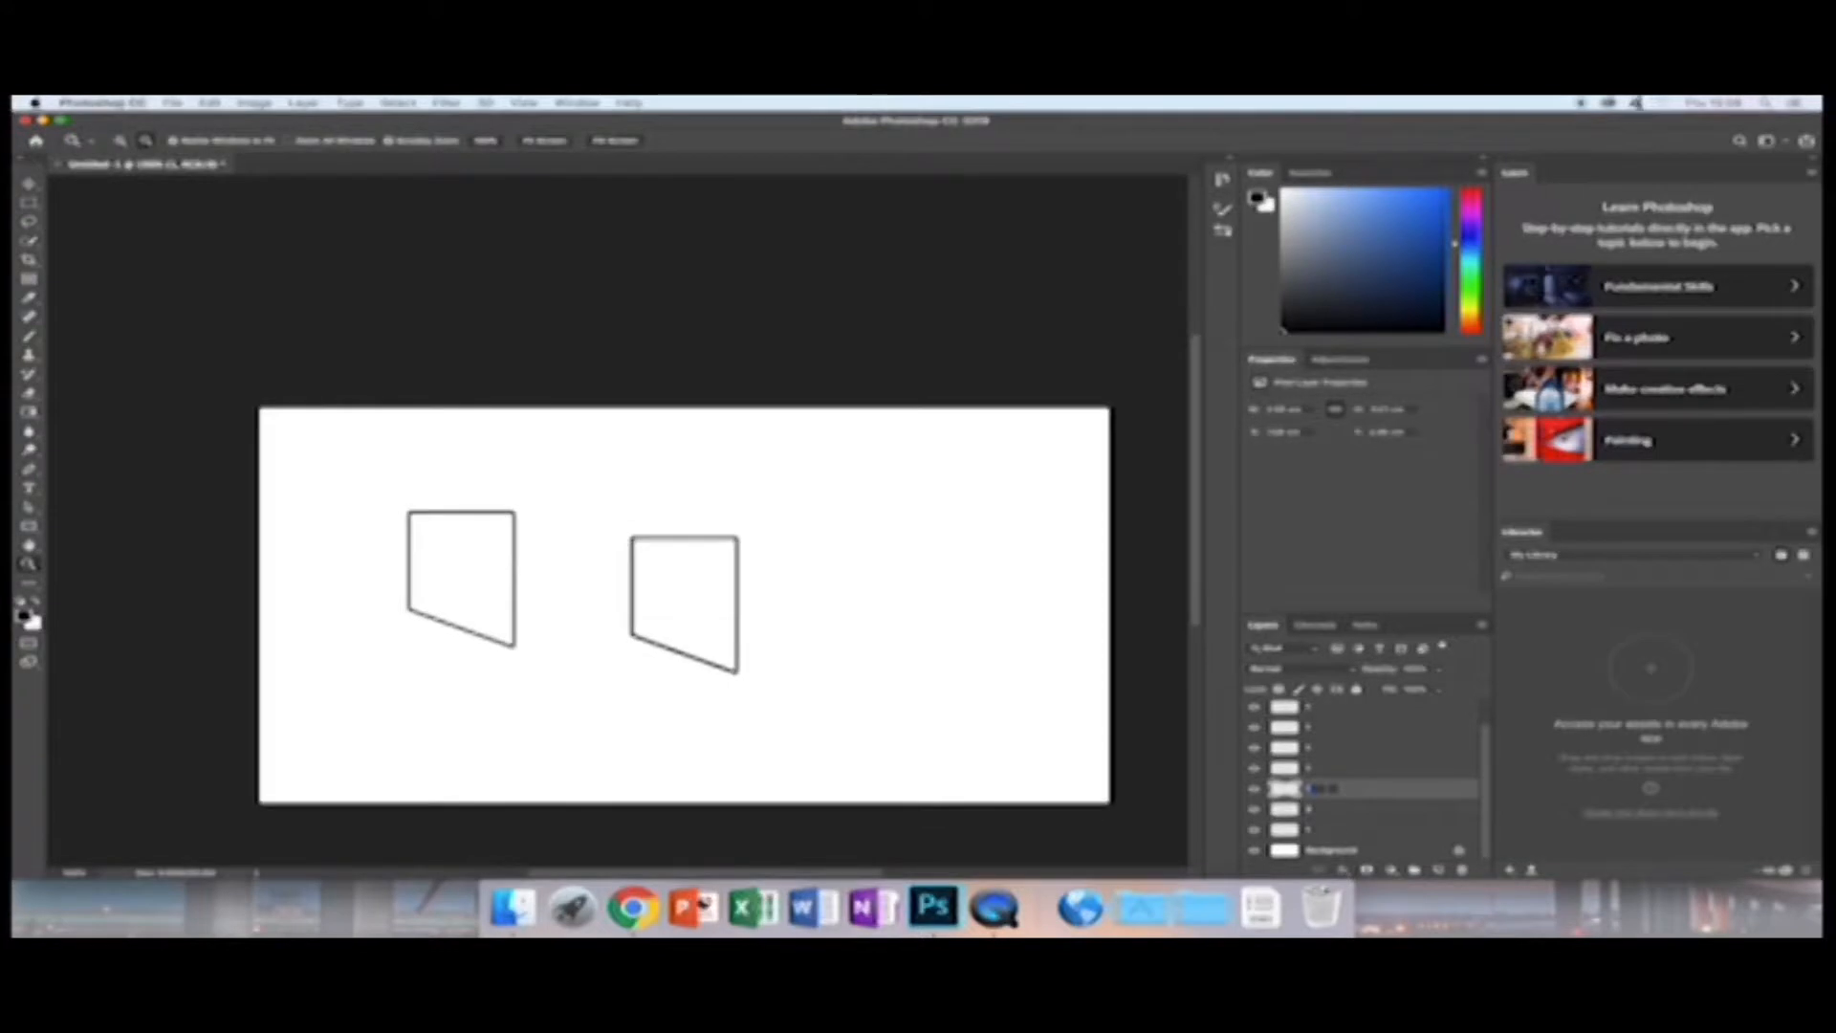
pyautogui.doubleClick(1325, 768)
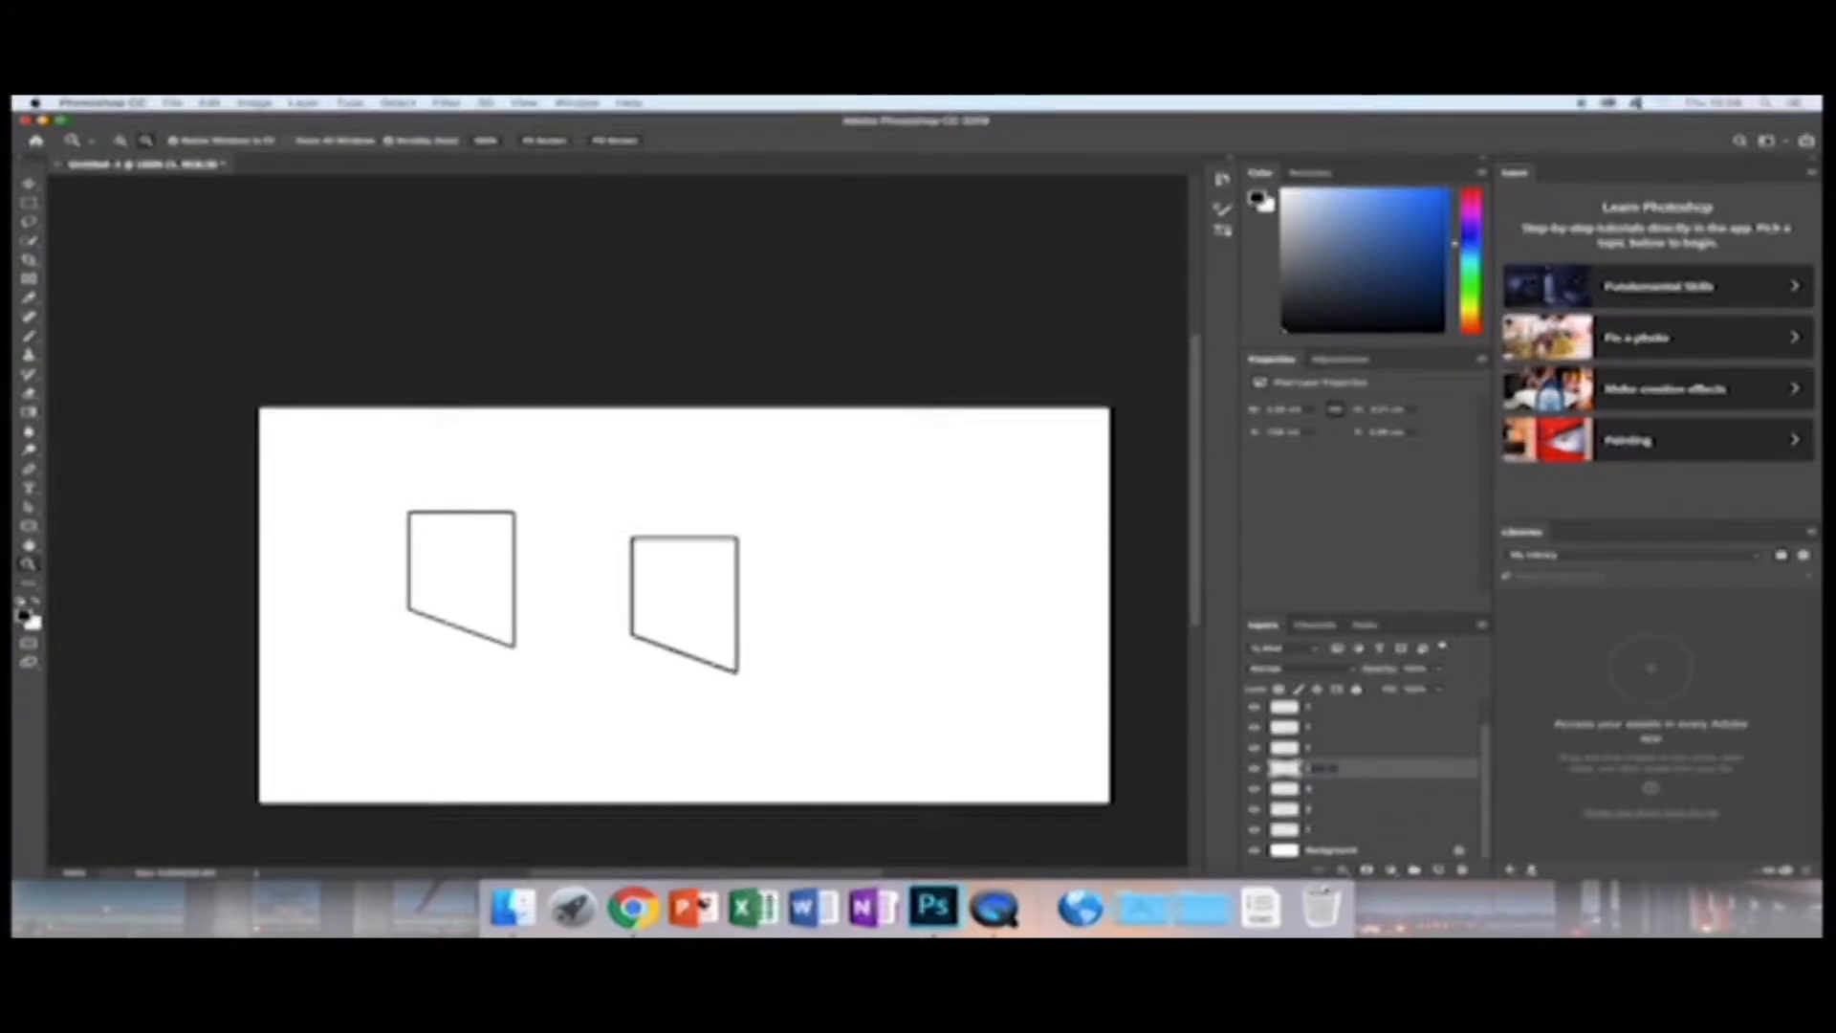
pyautogui.doubleClick(1315, 747)
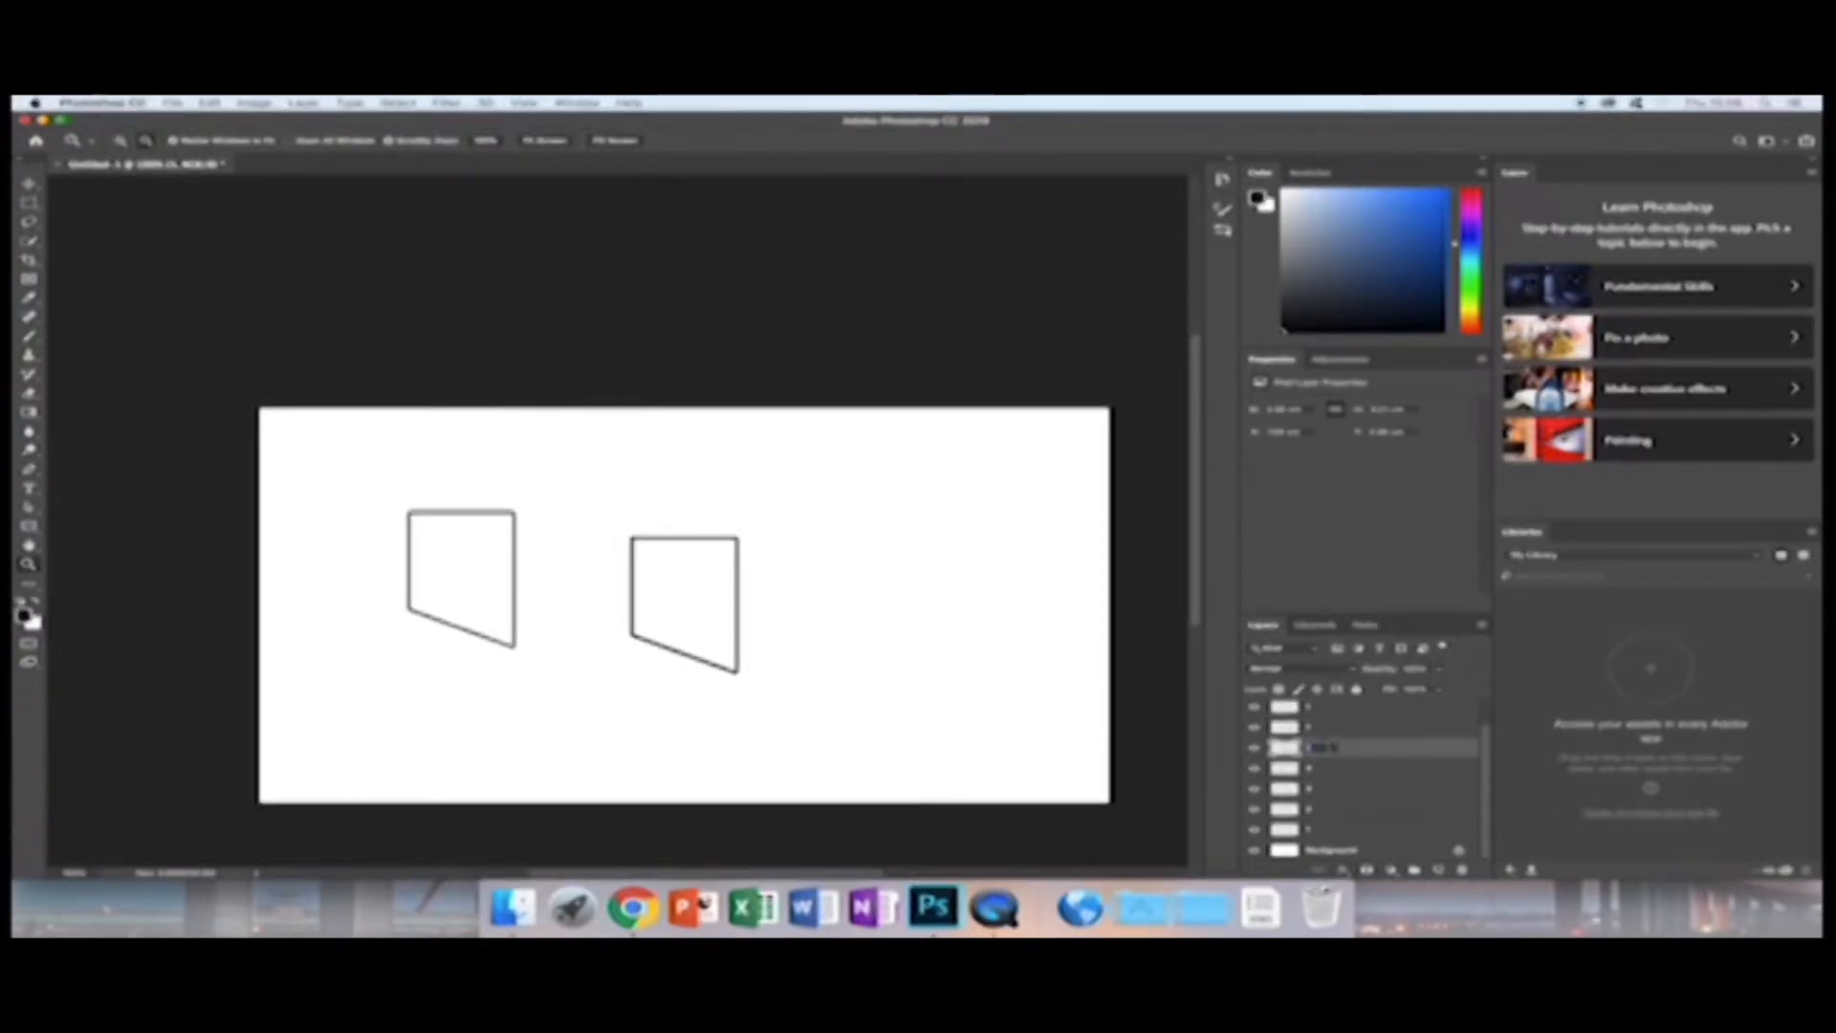
# Rename the three layers above layer 5 as 6, 7 and 8, going upwards.
pyautogui.doubleClick(1310, 729)
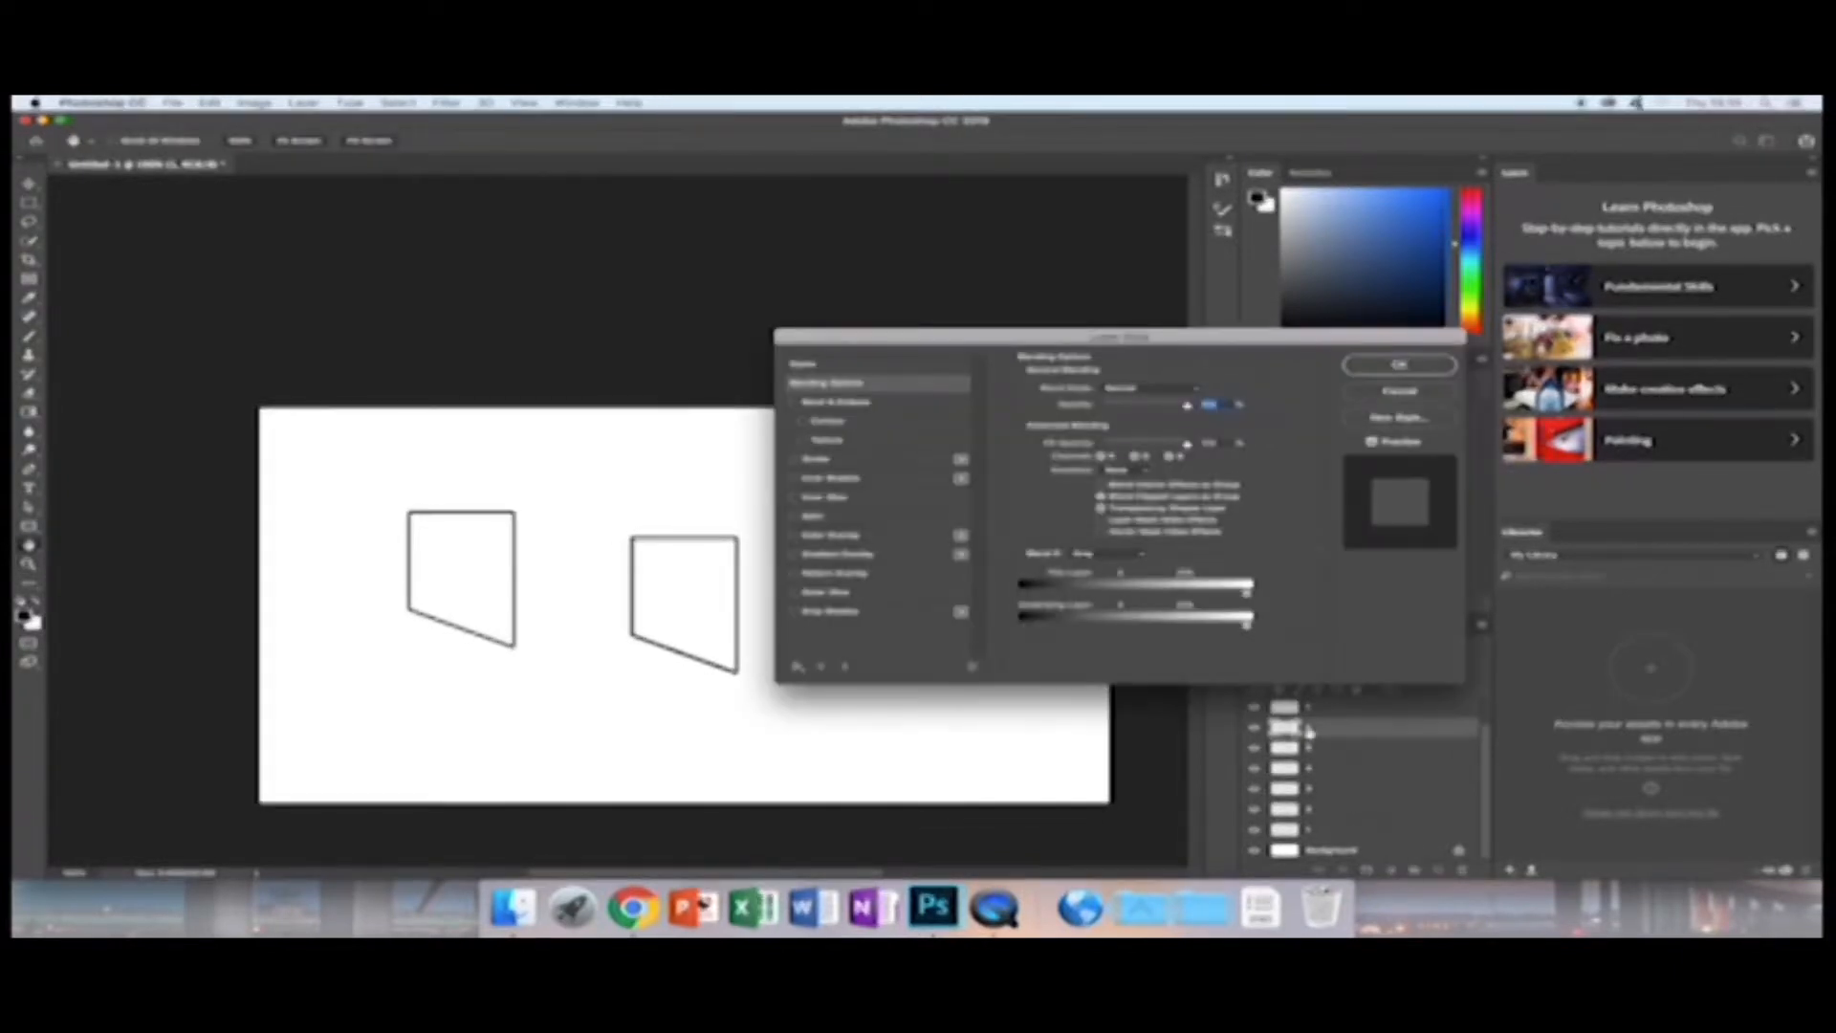
pyautogui.click(1417, 394)
pyautogui.click(1311, 731)
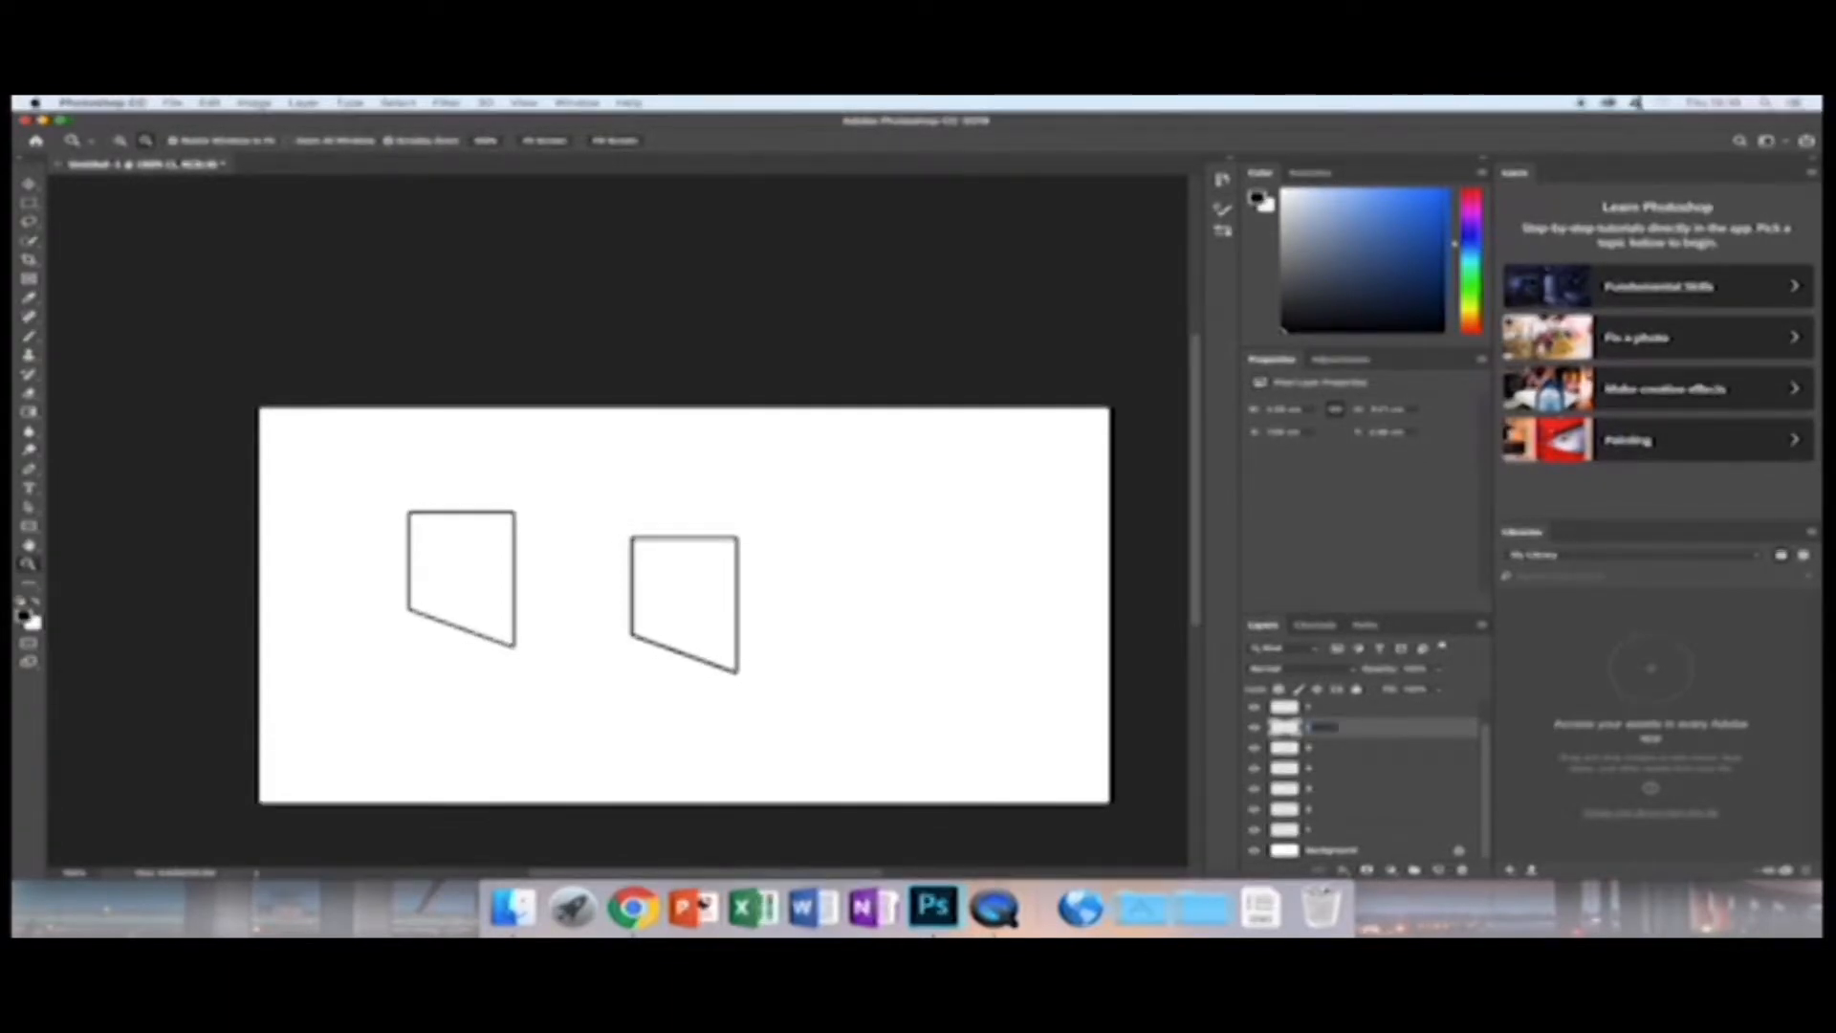
pyautogui.click(1313, 715)
pyautogui.doubleClick(1311, 715)
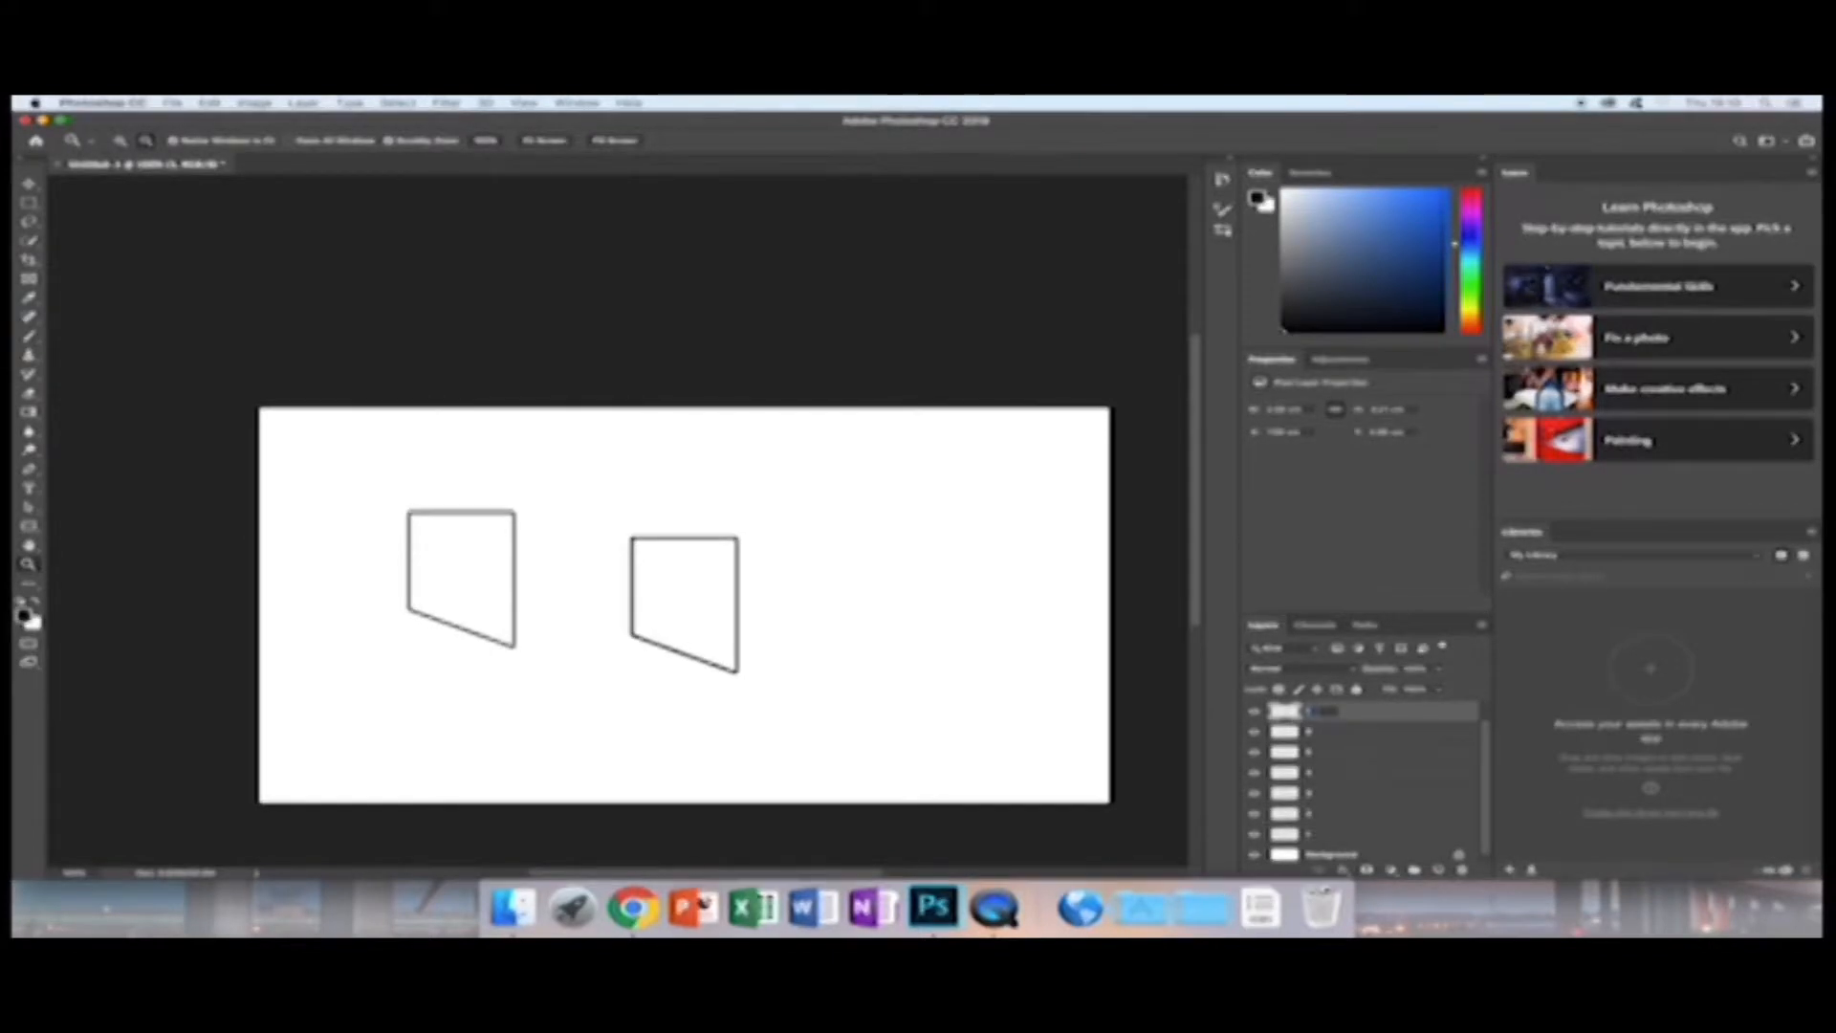
pyautogui.scroll(1, 1322, 768)
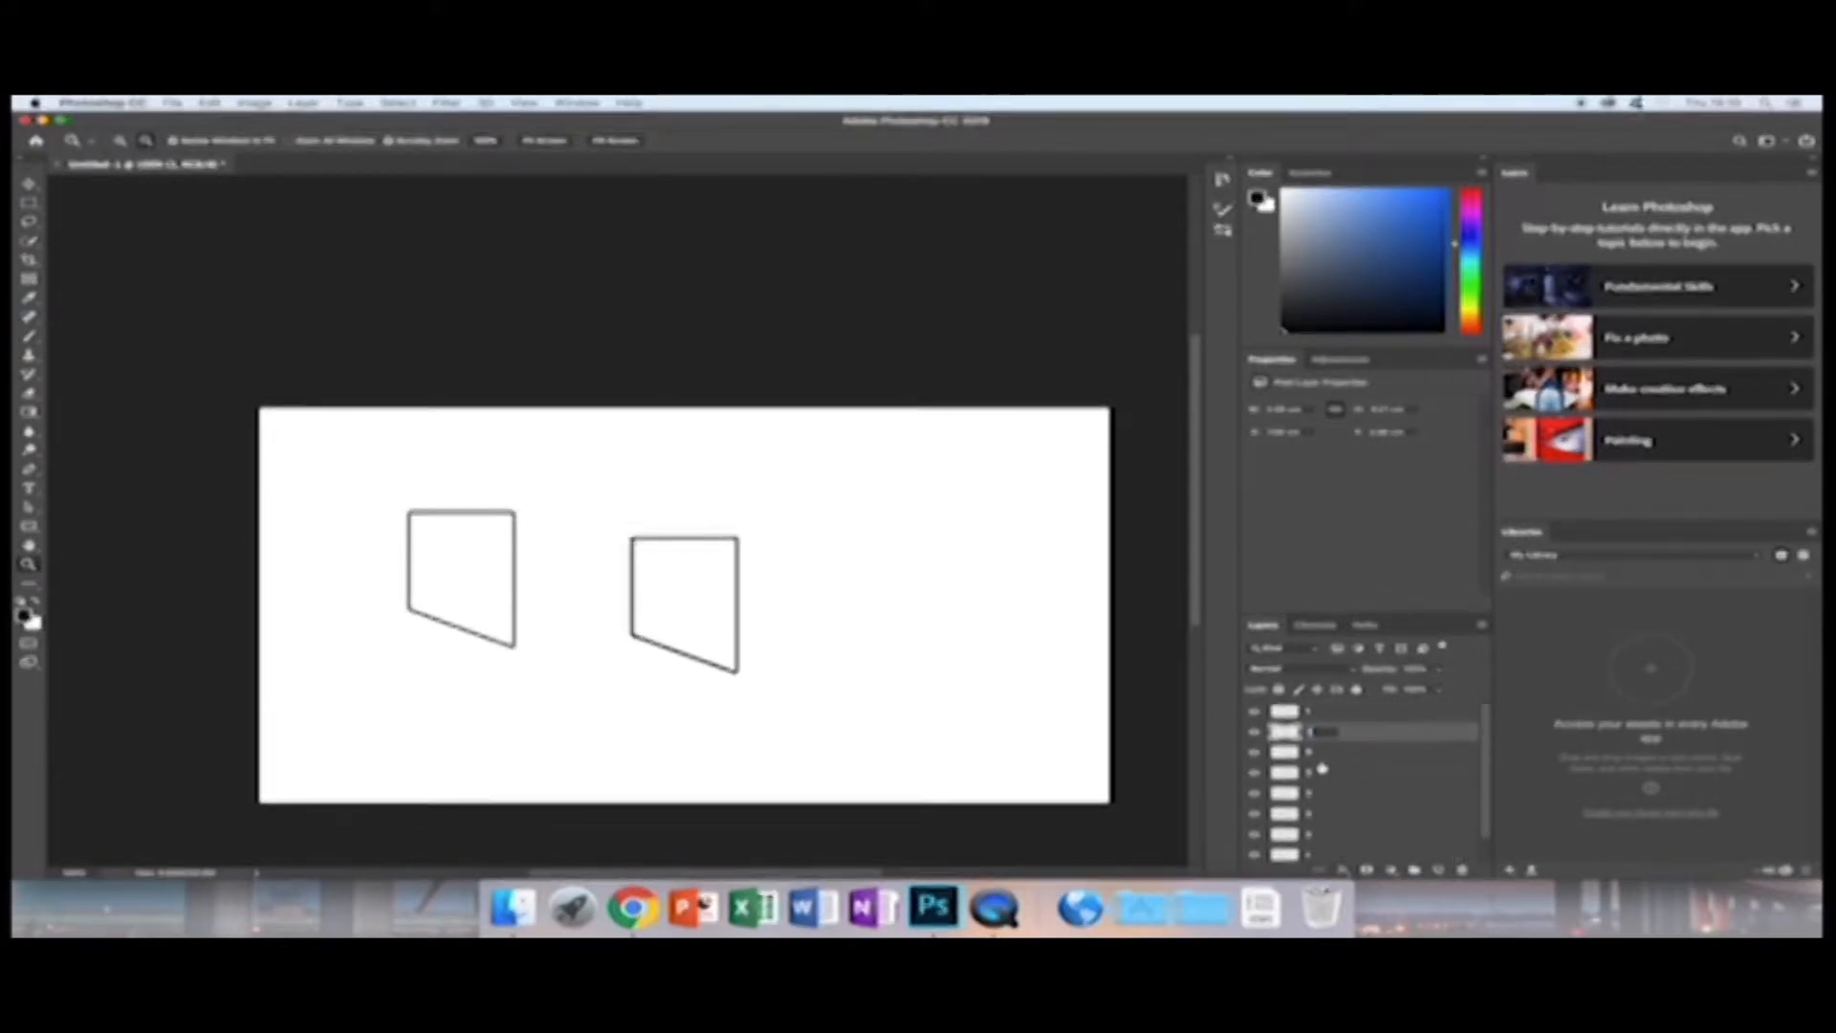
pyautogui.write('7')
pyautogui.doubleClick(1311, 712)
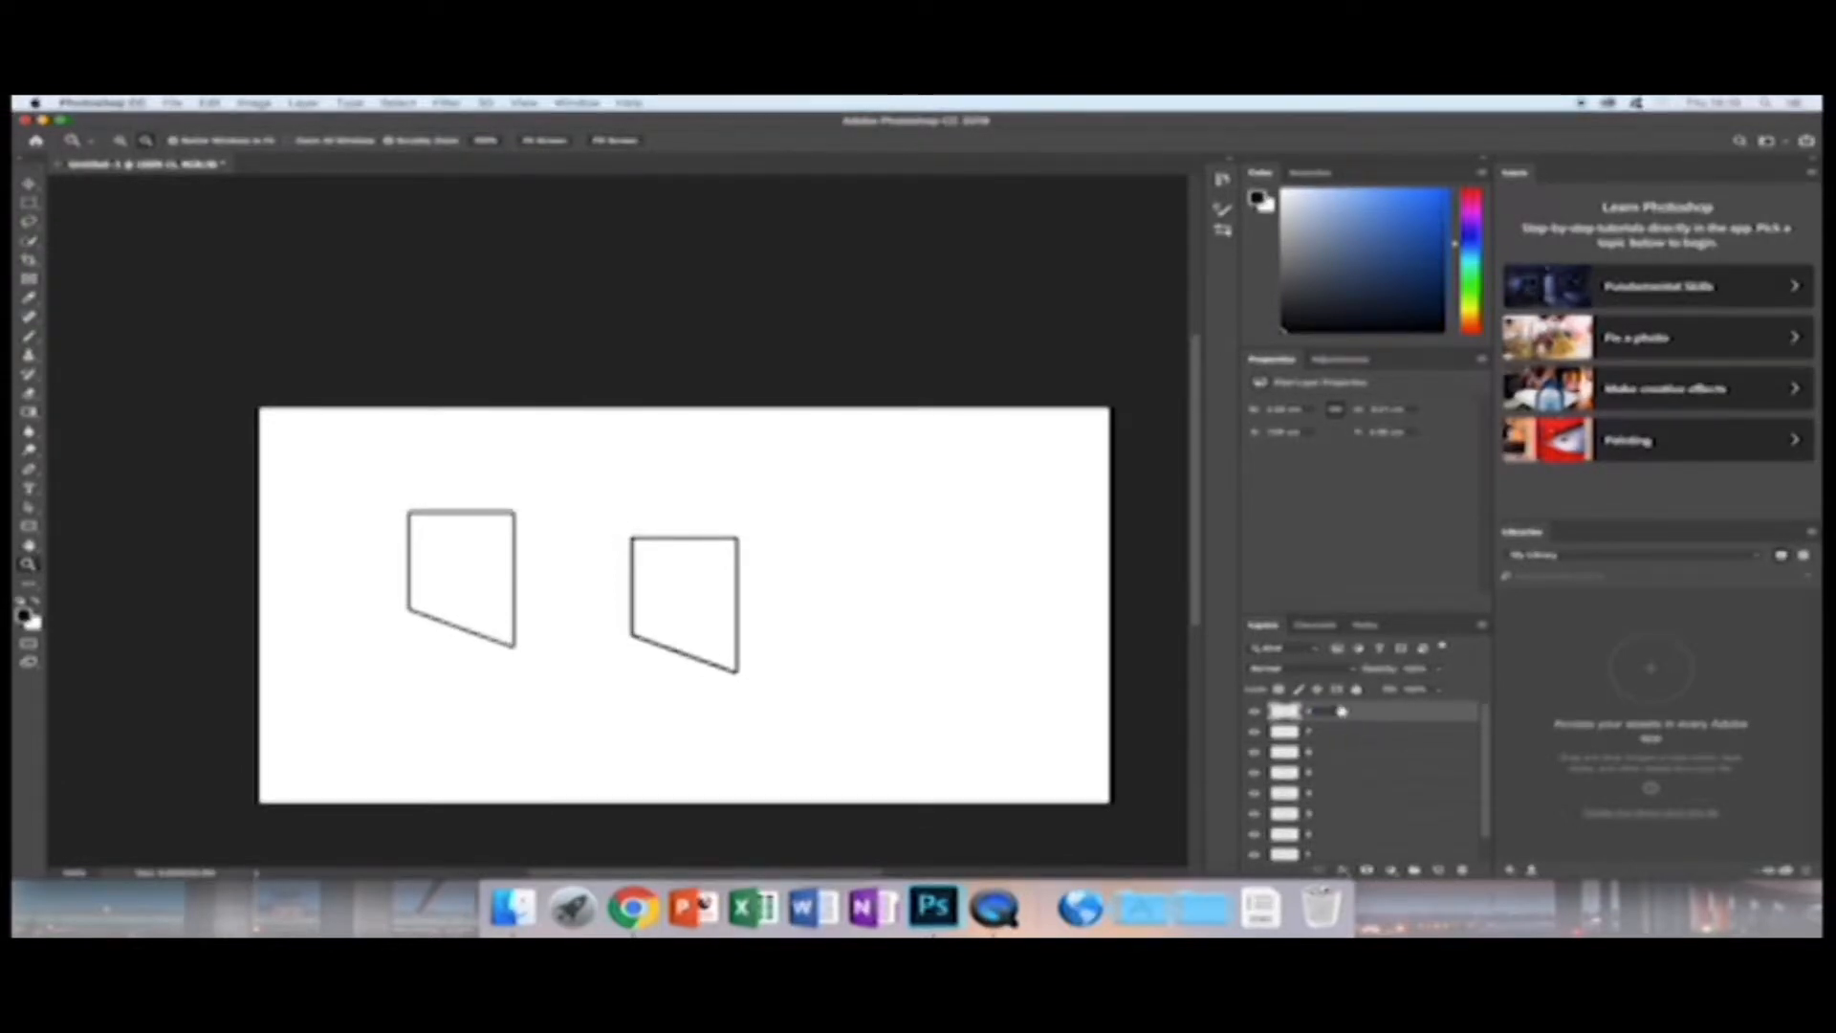
pyautogui.click(1360, 714)
# Paste four more copies of the outline and rename their layers as 9, 10, 11 and 12, going upwards.
pyautogui.click(894, 644)
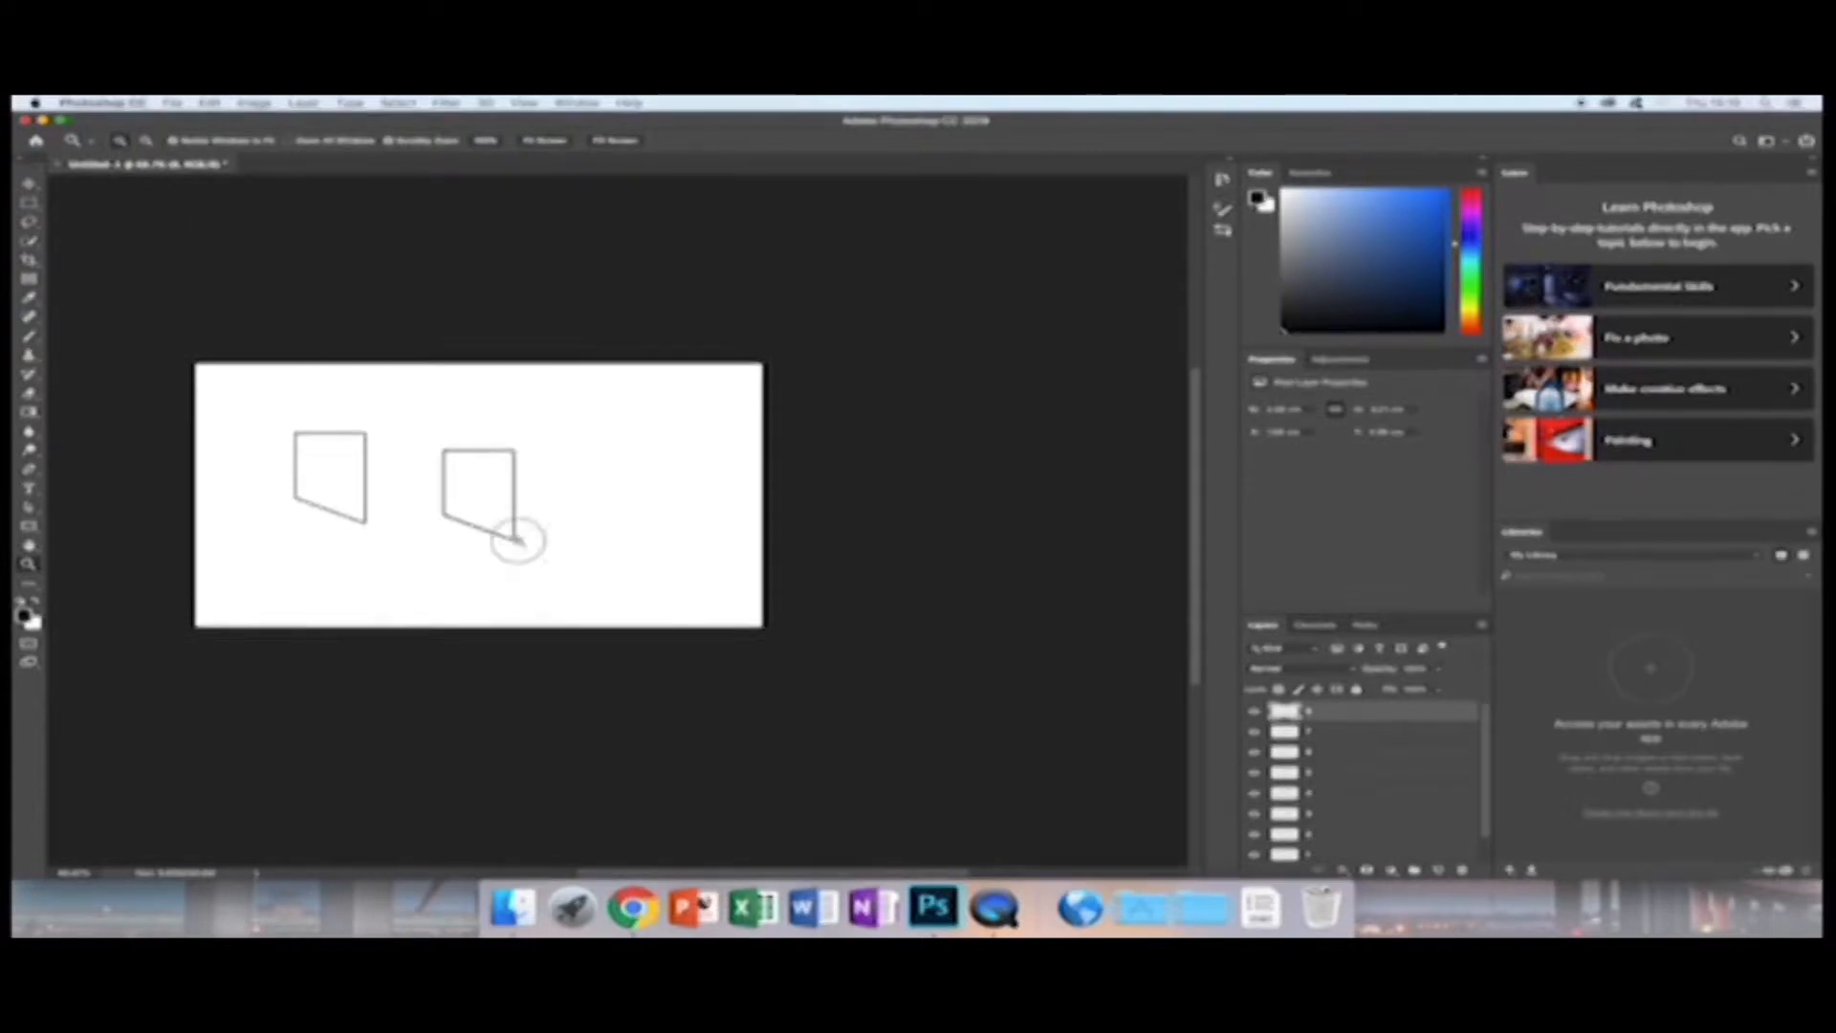
pyautogui.click(518, 541)
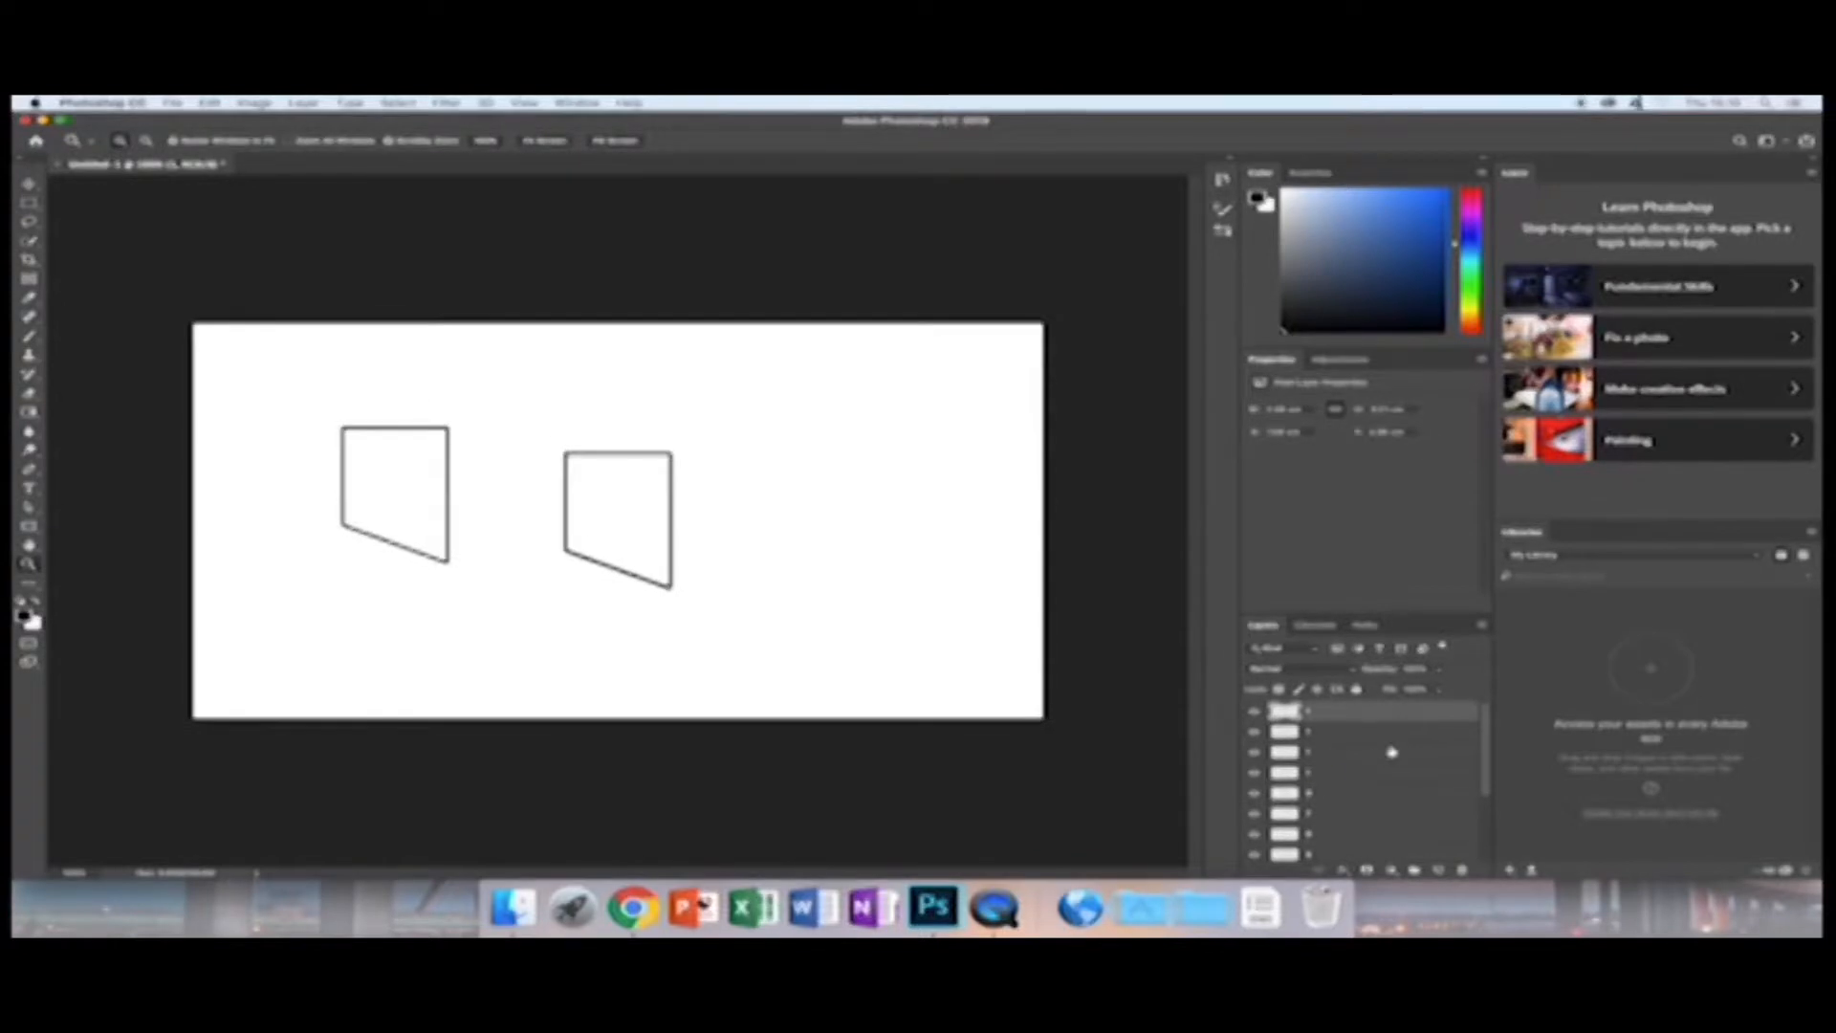
pyautogui.click(1310, 774)
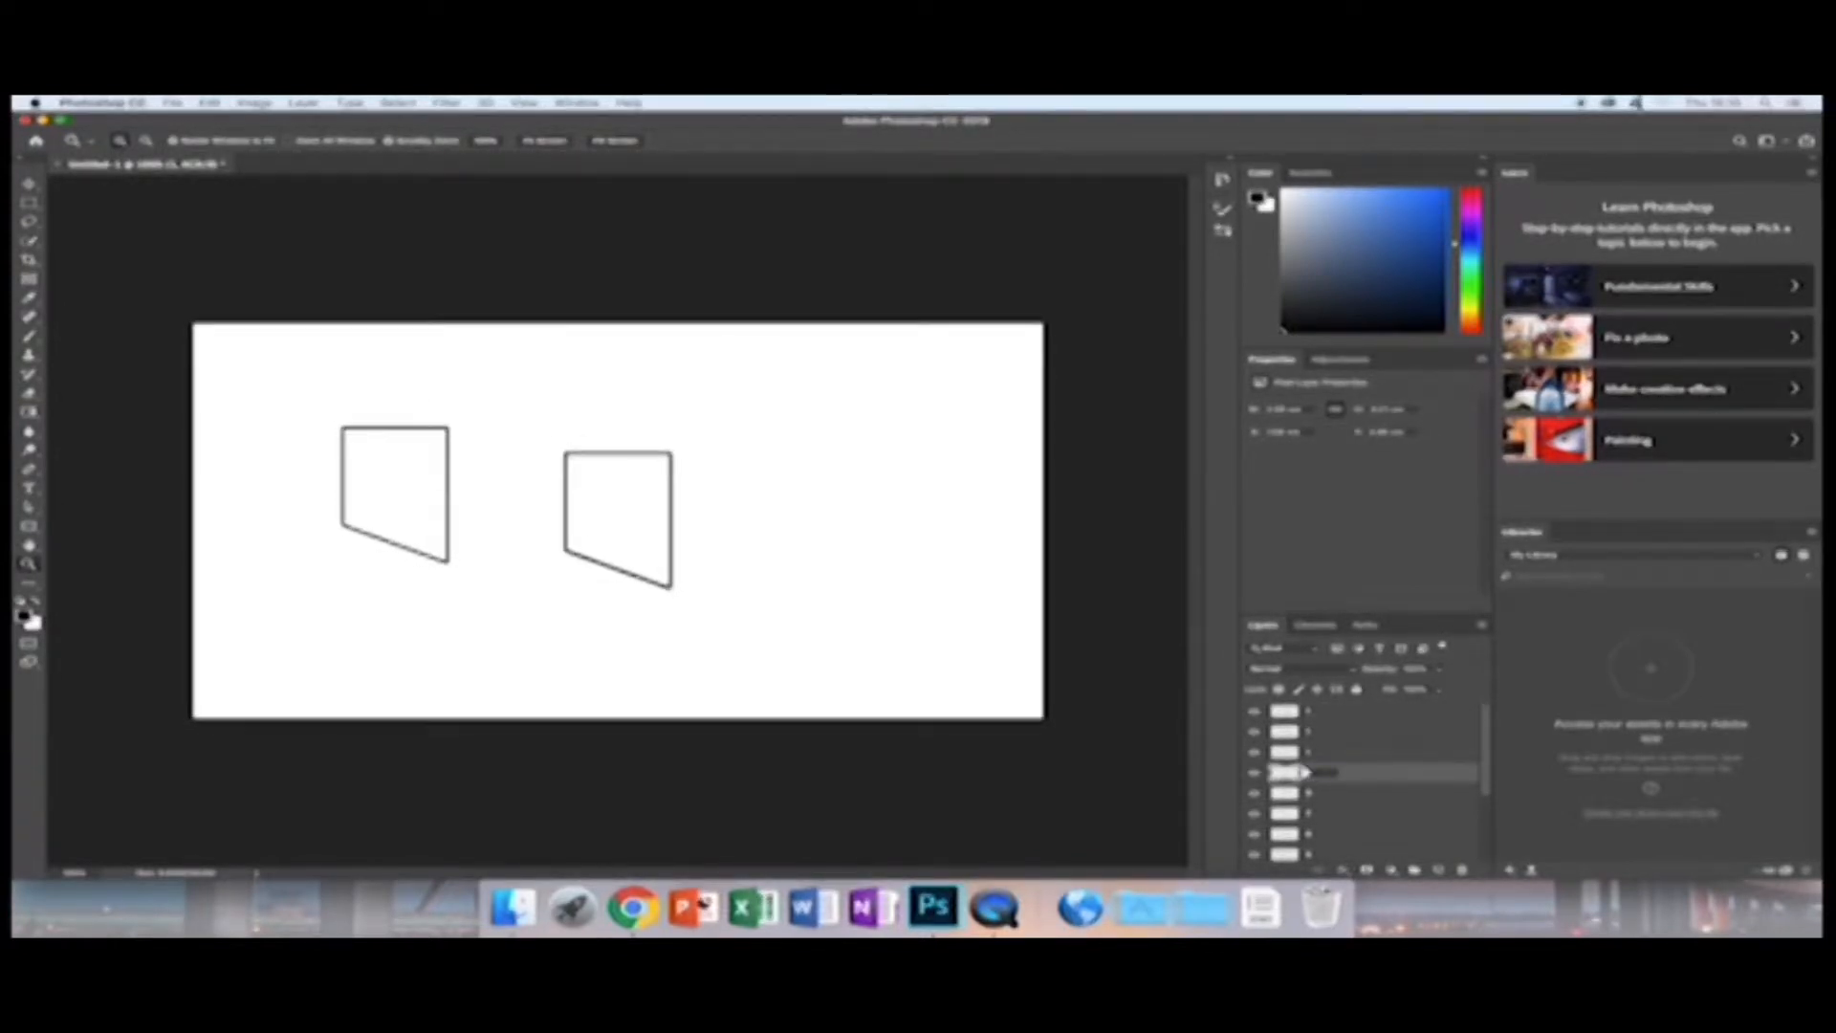
pyautogui.click(1330, 752)
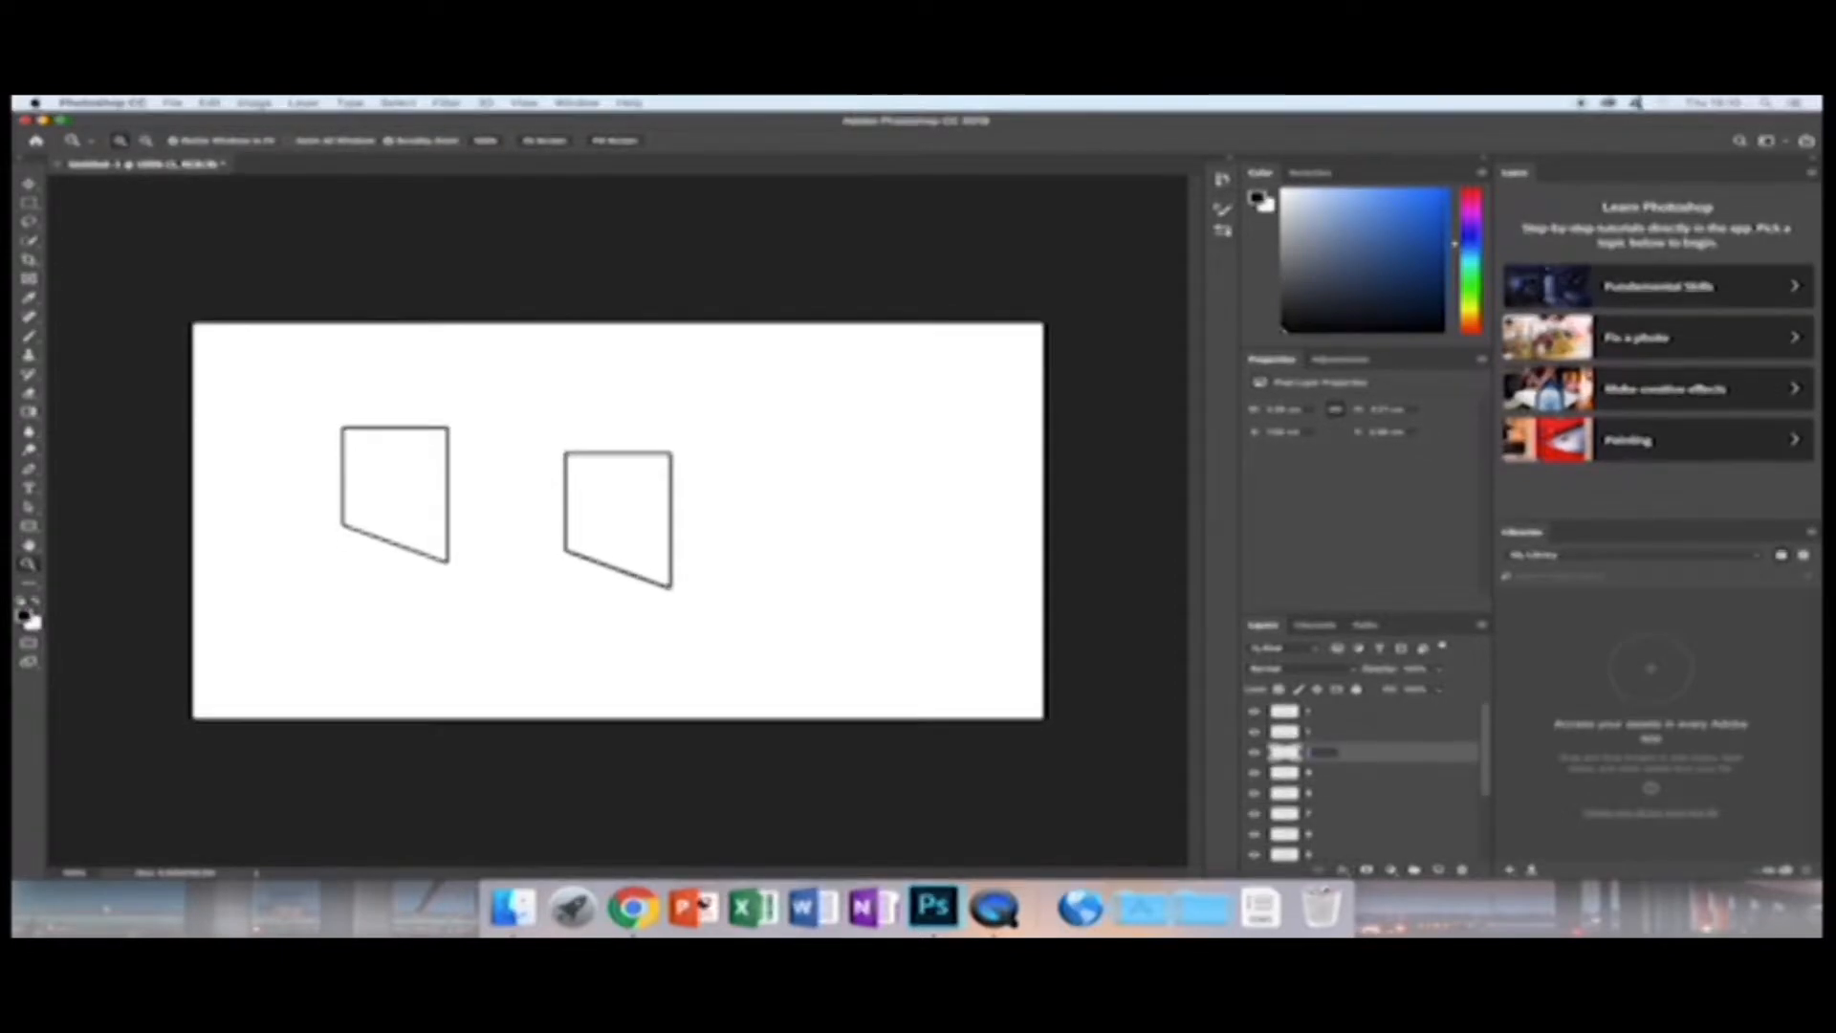
pyautogui.click(1310, 733)
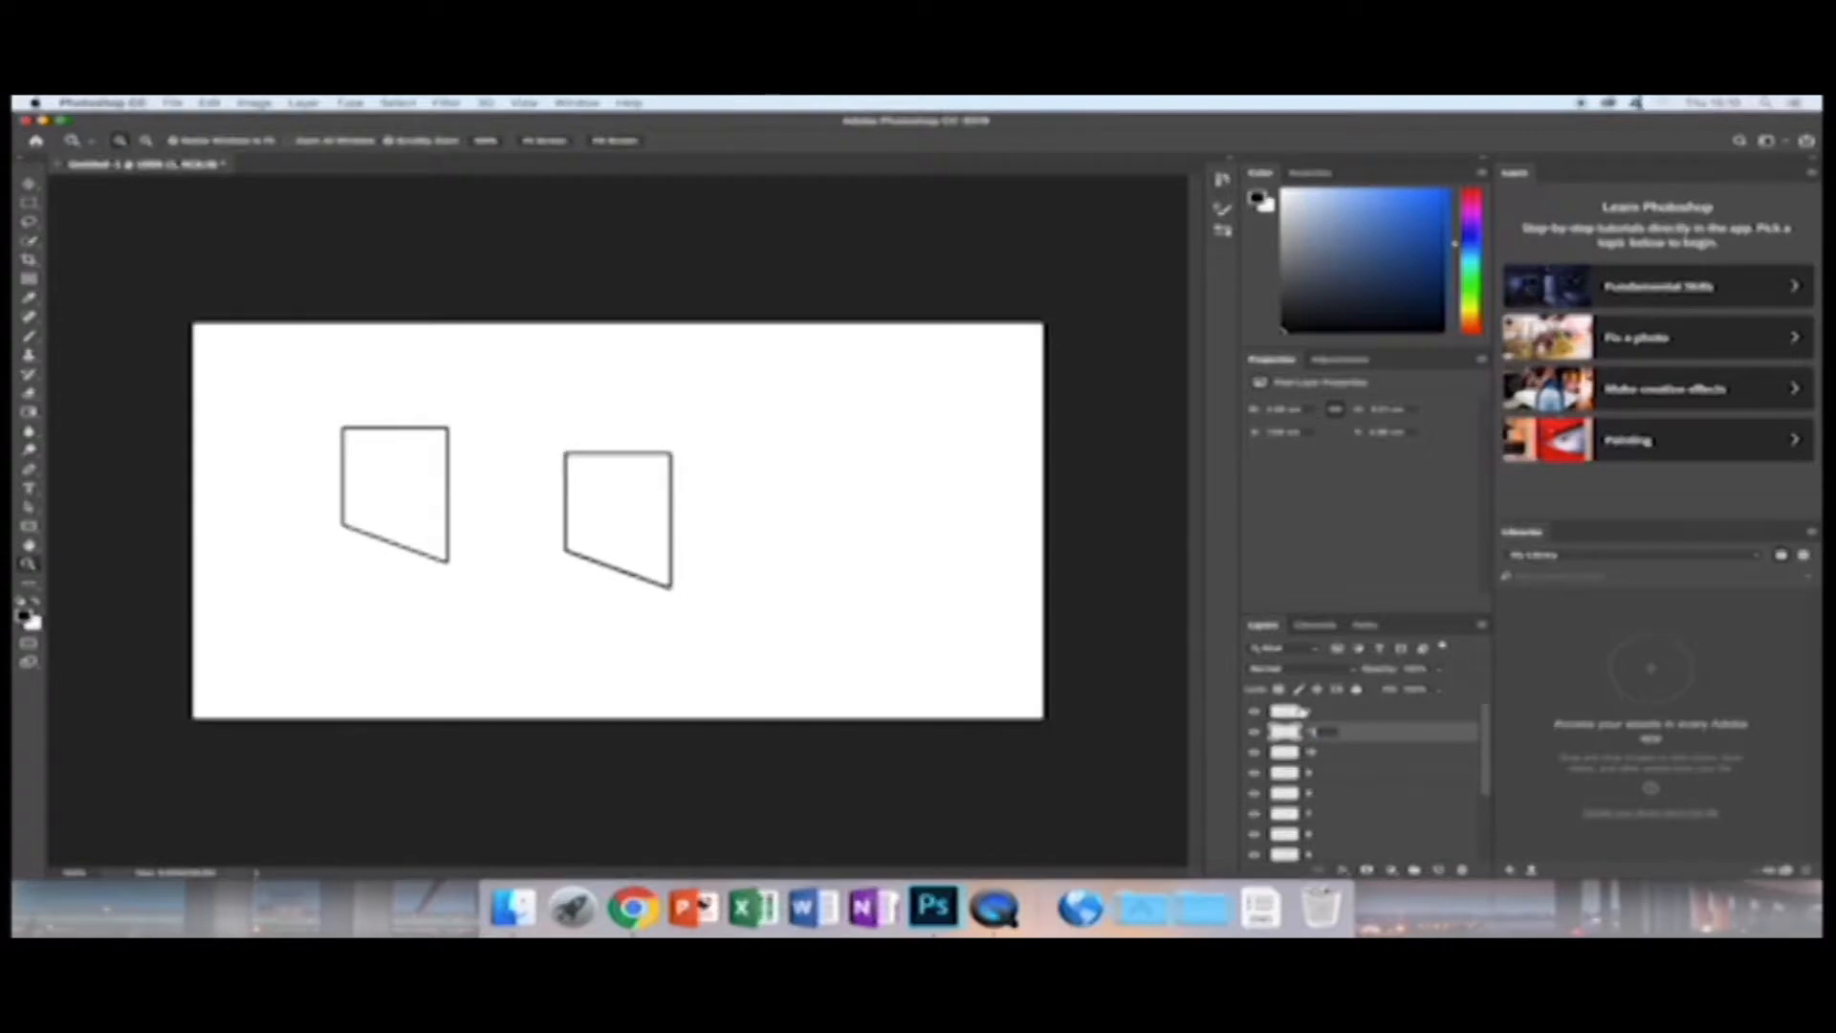
pyautogui.click(1318, 713)
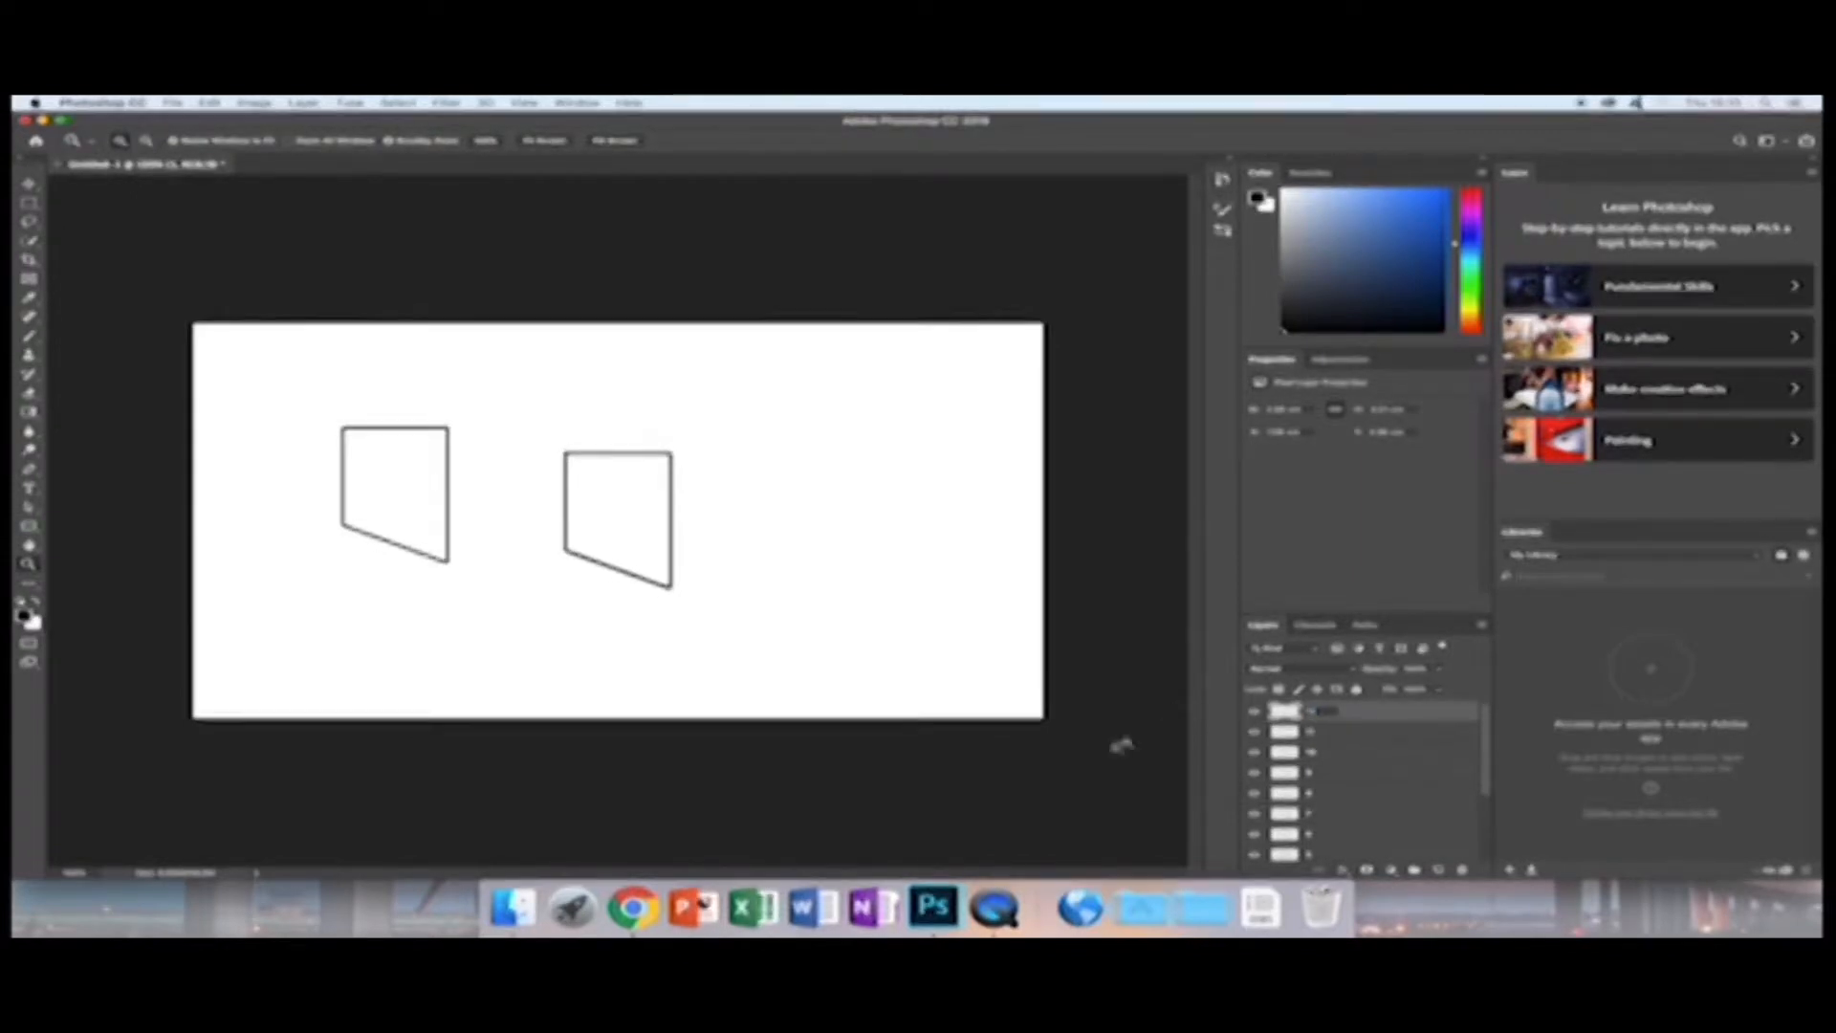
# Move five of the stacked outlines apart into a horizontal row across the page, starting near its left edge.
pyautogui.click(464, 528)
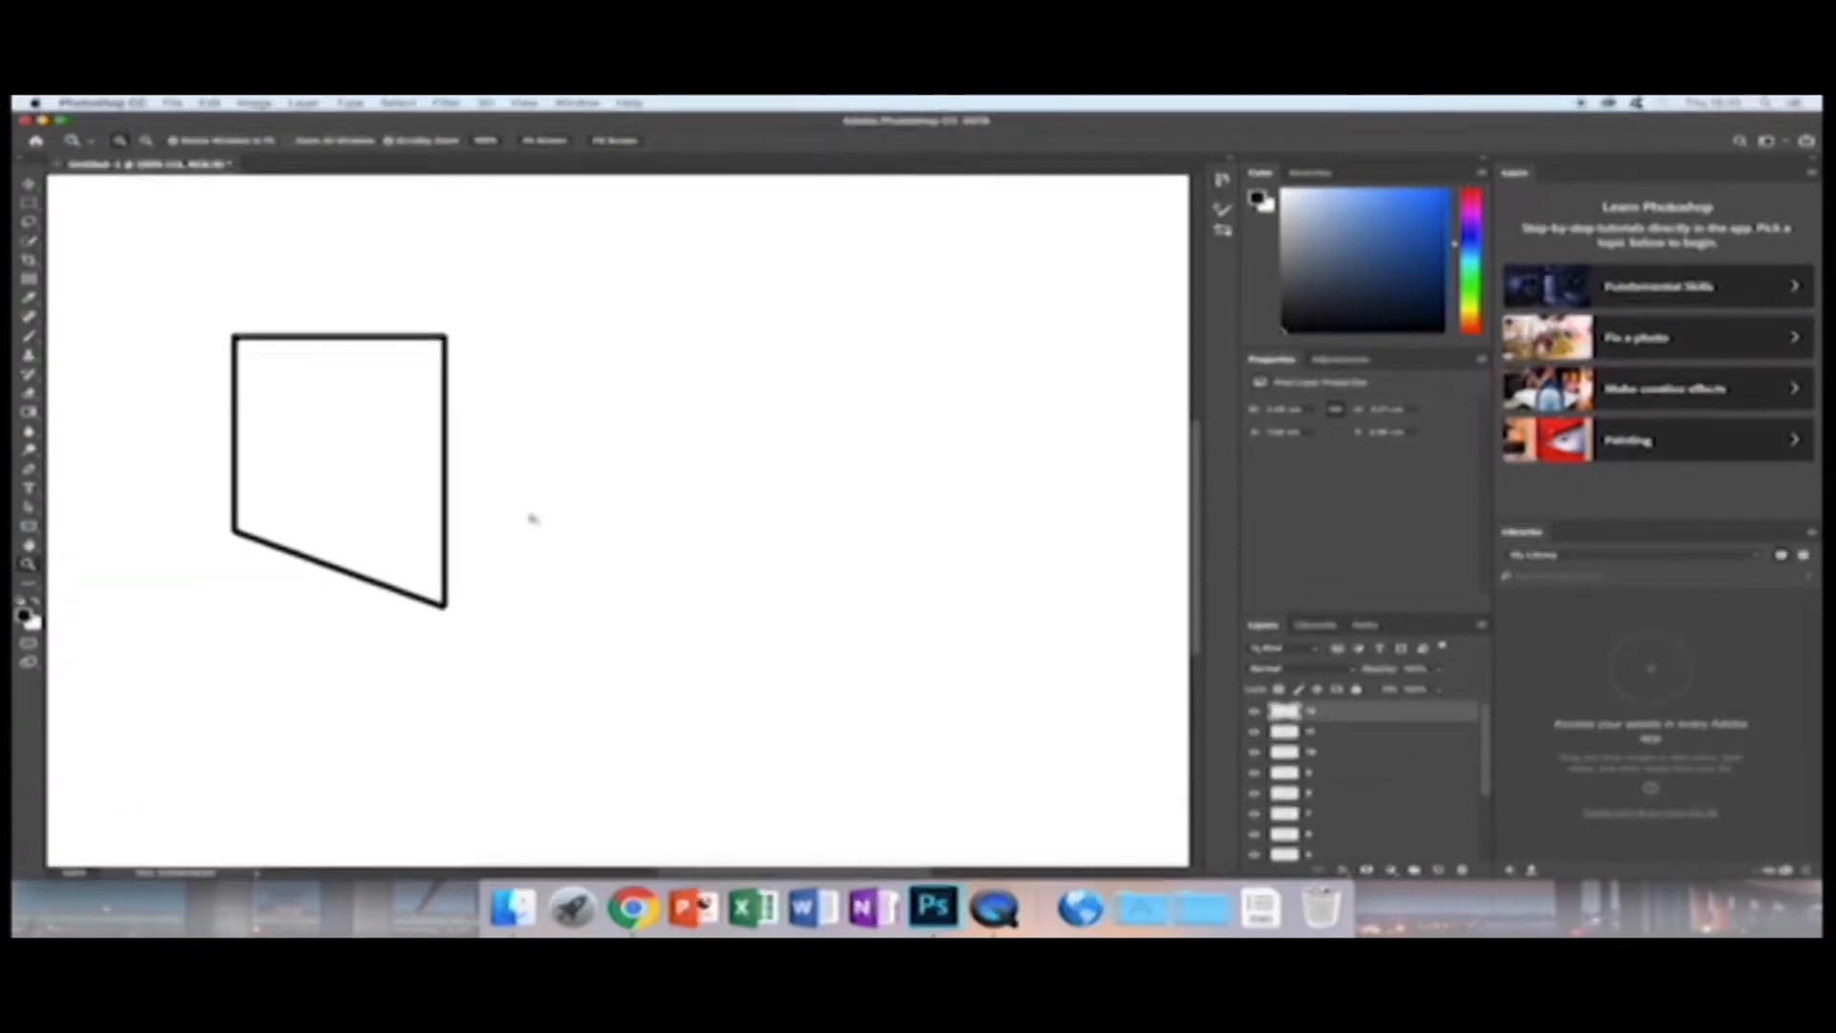
pyautogui.keyDown('alt'); pyautogui.click(246, 270); pyautogui.keyUp('alt')
pyautogui.click(35, 186)
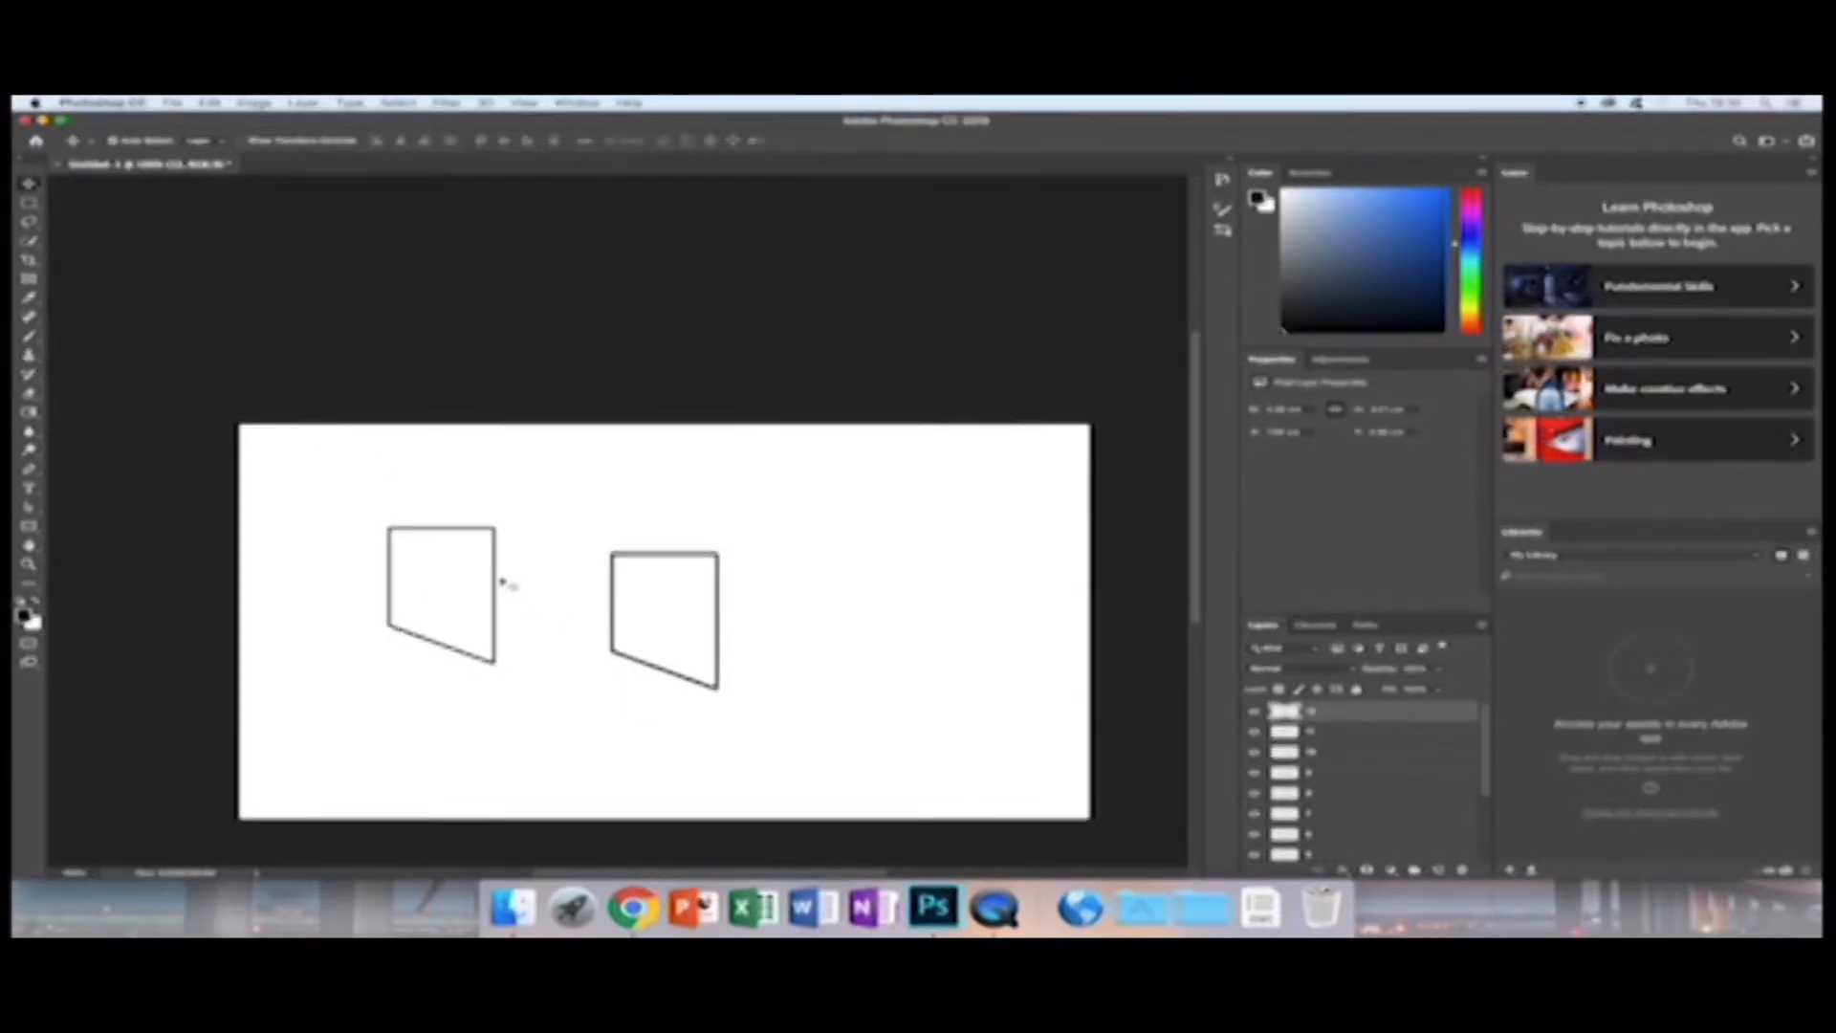
pyautogui.moveTo(463, 580); pyautogui.dragTo(402, 588)
pyautogui.moveTo(612, 601); pyautogui.dragTo(426, 590)
pyautogui.moveTo(614, 590); pyautogui.dragTo(561, 585)
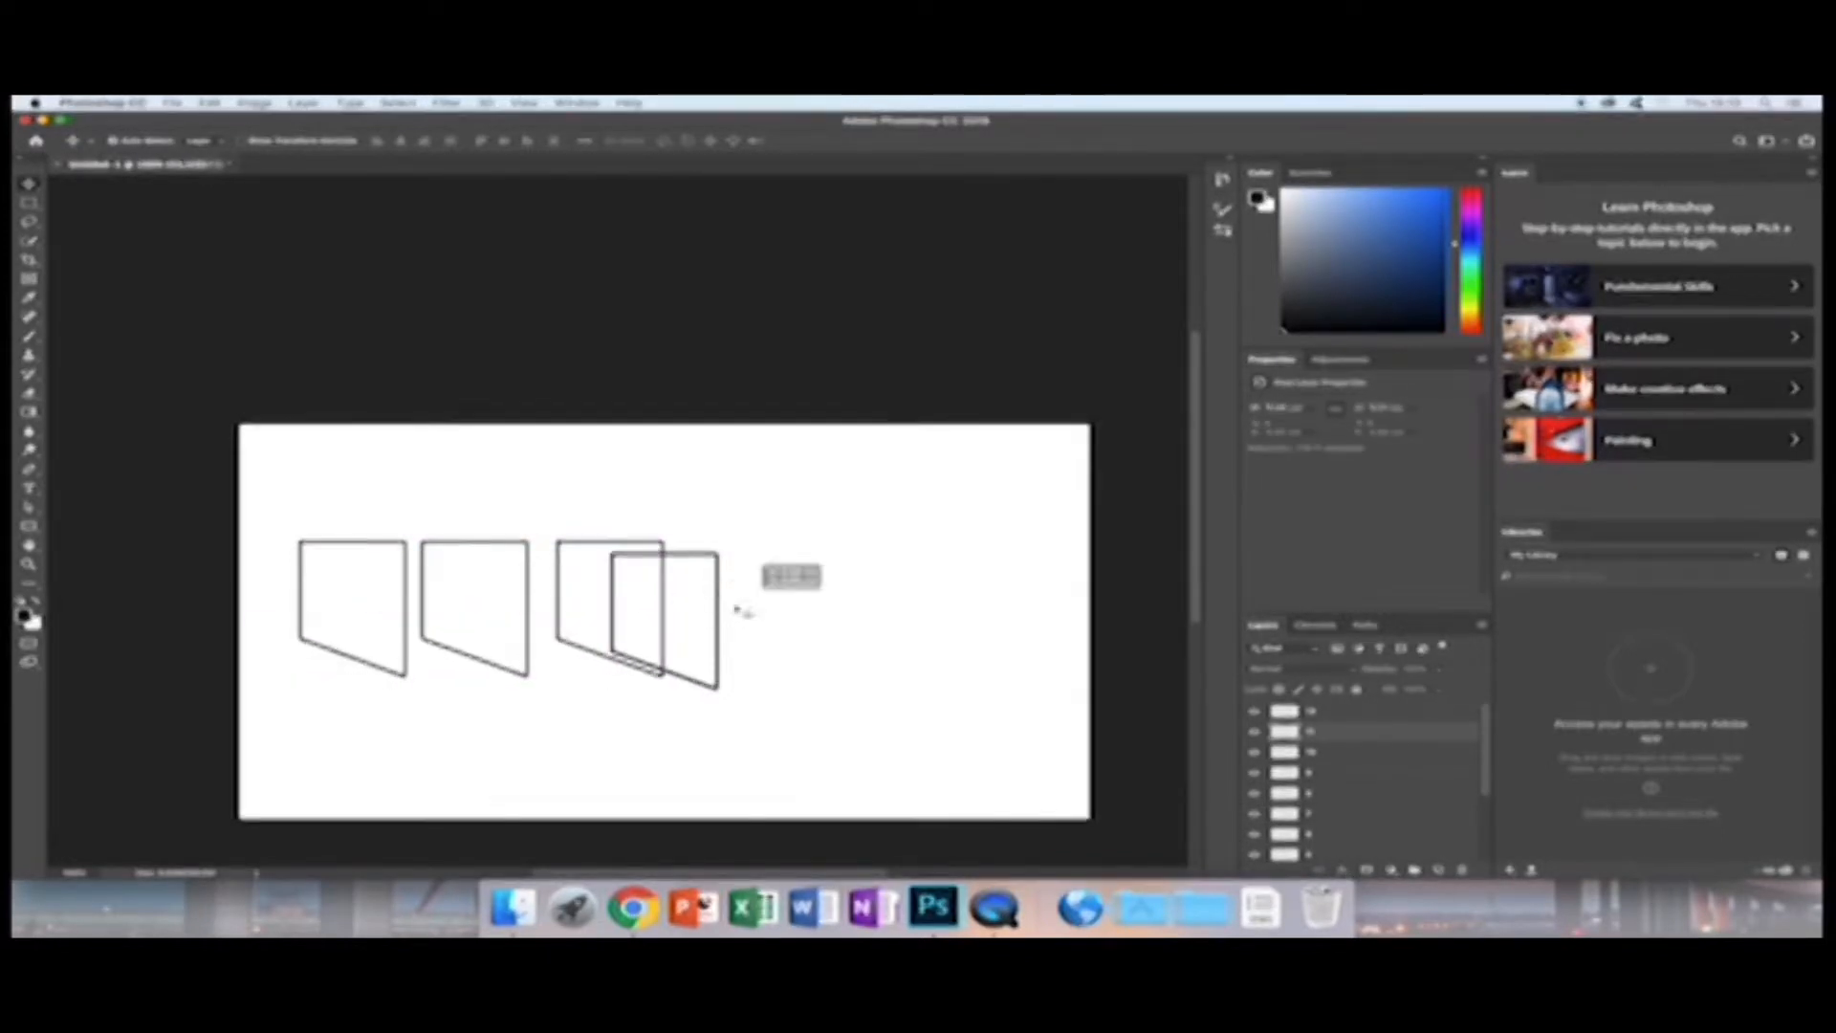
pyautogui.moveTo(717, 615); pyautogui.dragTo(792, 597)
pyautogui.moveTo(724, 660); pyautogui.dragTo(937, 653)
# Even out the gaps between the outlines in the row and move a sixth outline to its right end.
pyautogui.moveTo(667, 610); pyautogui.dragTo(664, 610)
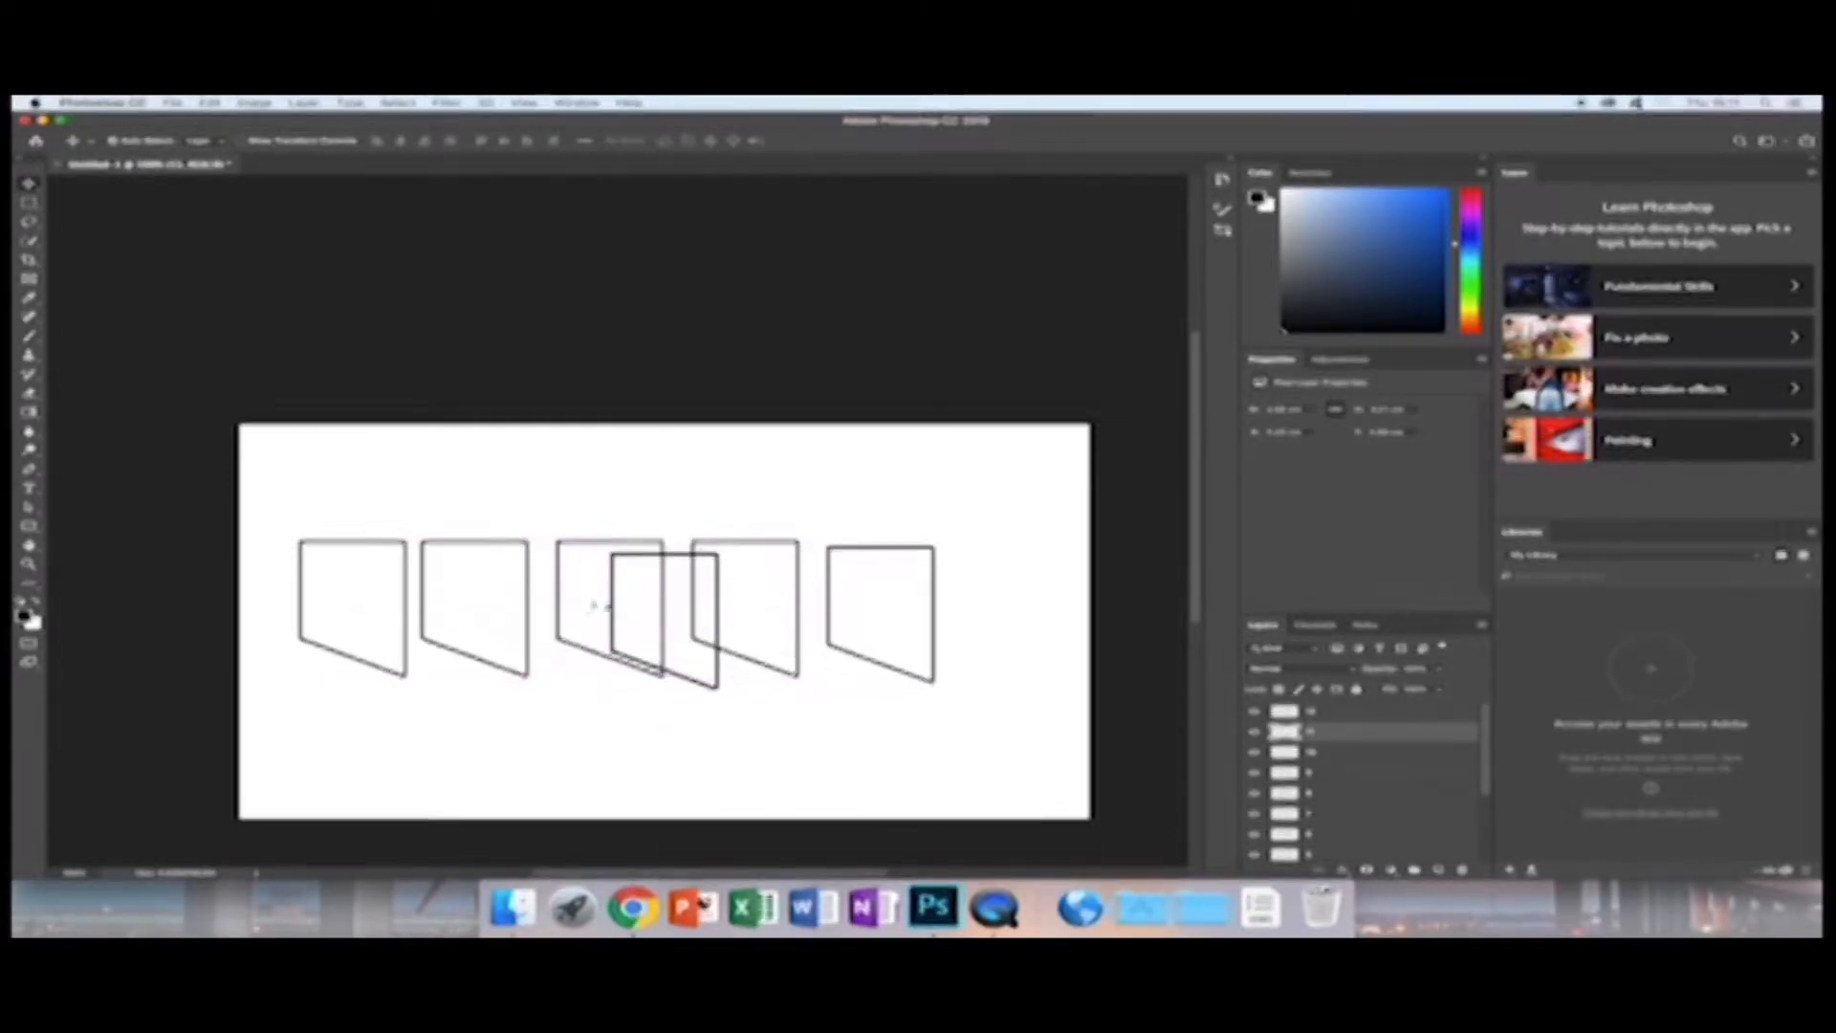
pyautogui.click(526, 603)
pyautogui.moveTo(534, 605); pyautogui.dragTo(533, 604)
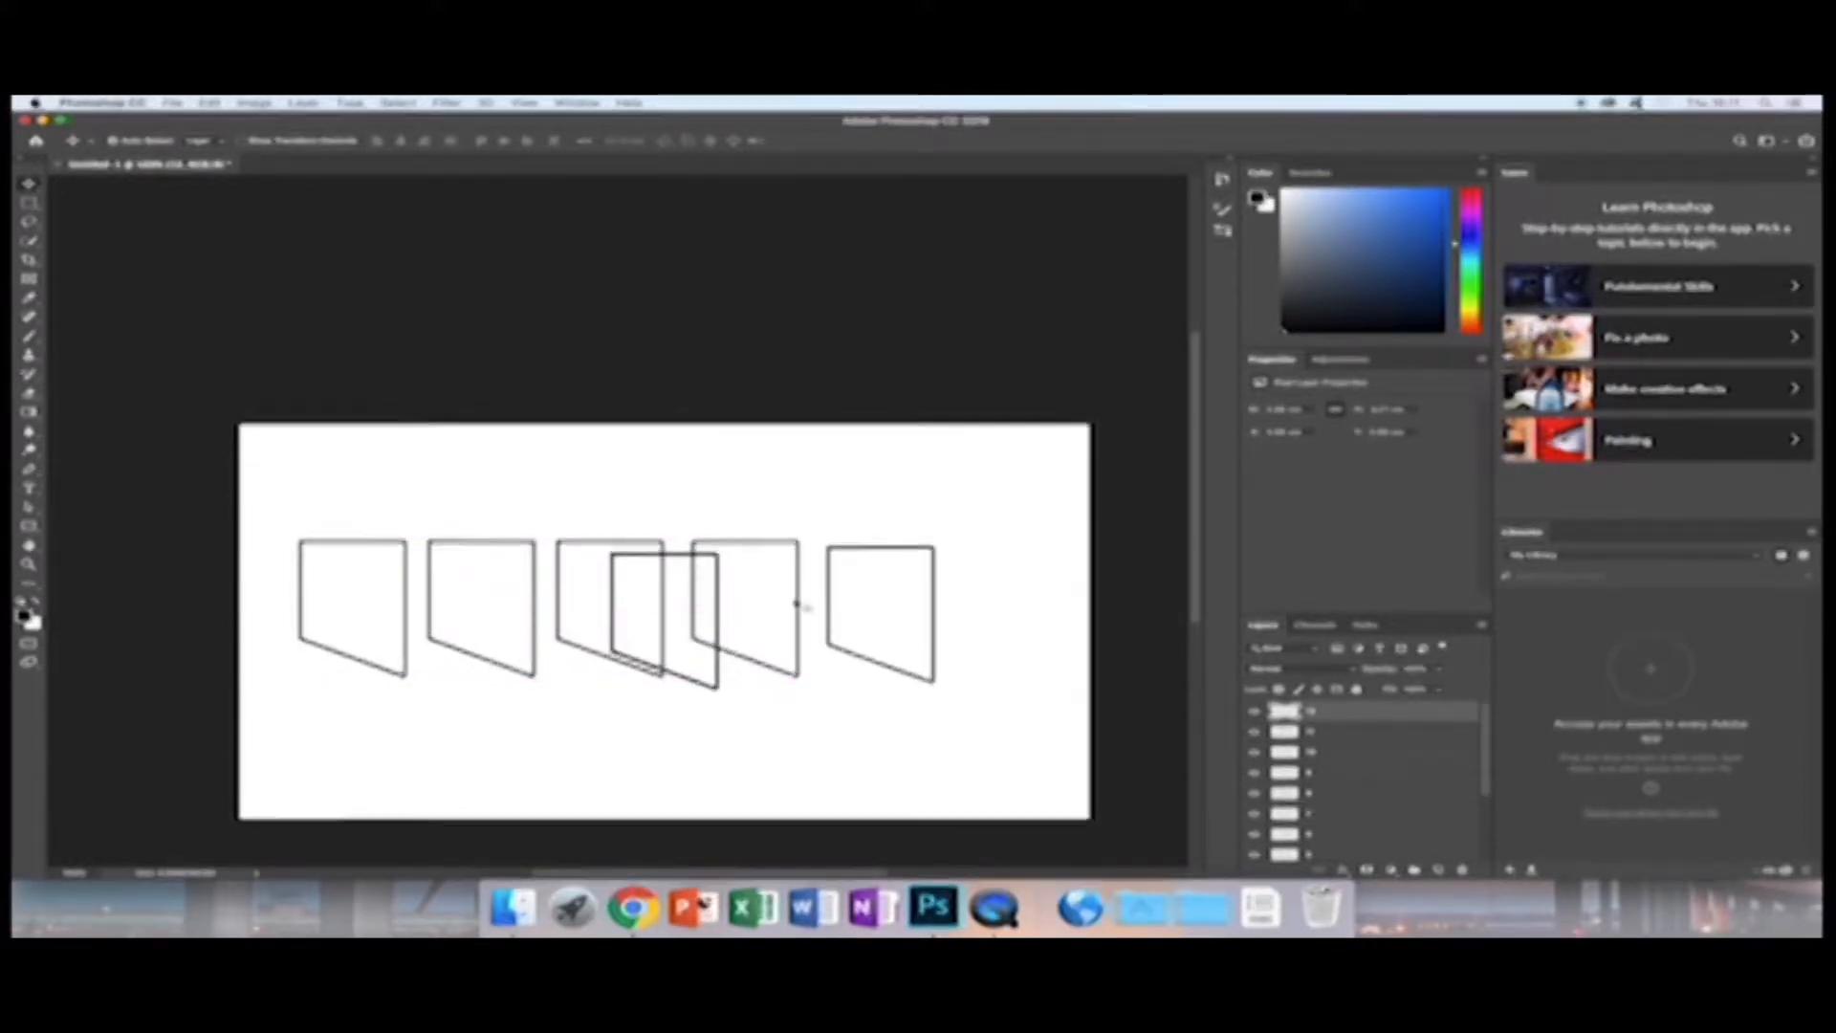
pyautogui.click(800, 607)
pyautogui.moveTo(800, 607); pyautogui.dragTo(799, 616)
pyautogui.moveTo(930, 605); pyautogui.dragTo(917, 614)
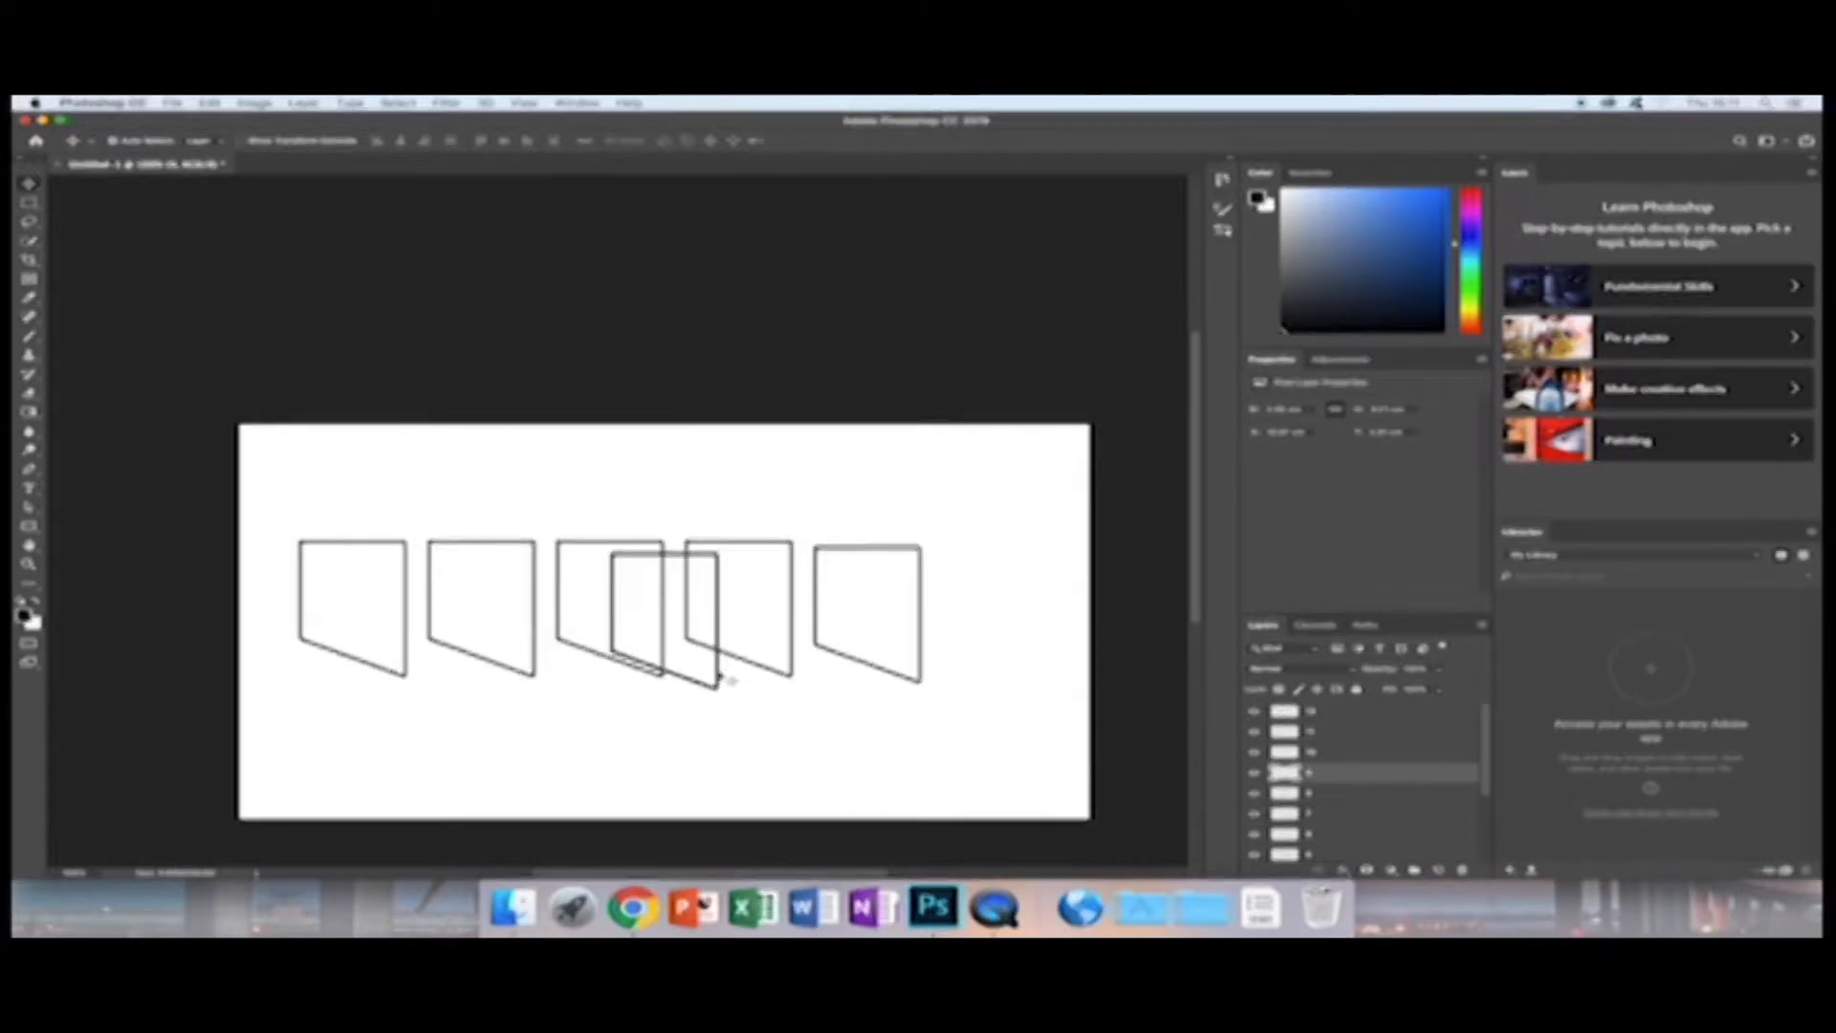
pyautogui.moveTo(727, 679); pyautogui.dragTo(854, 679)
pyautogui.moveTo(1009, 677); pyautogui.dragTo(1045, 677)
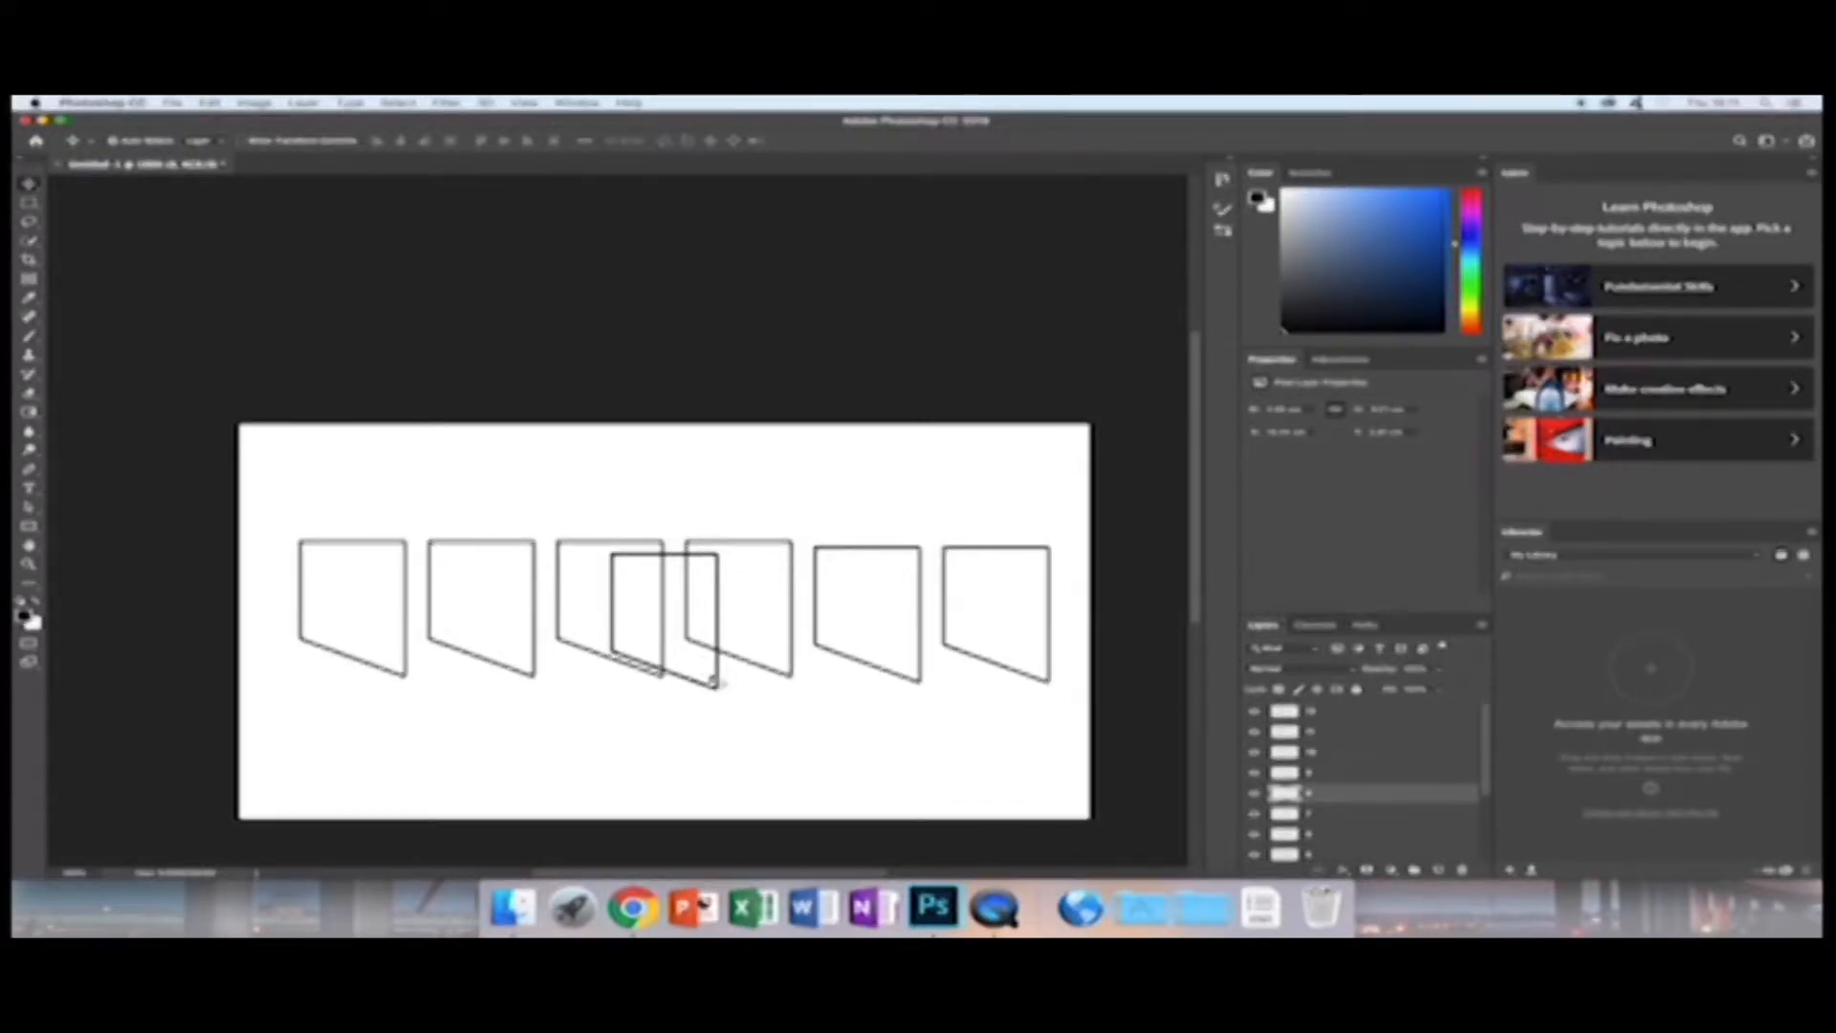
# Move three of the stacked outlines into a second row, directly beneath the first three outlines of the upper row.
pyautogui.moveTo(721, 680); pyautogui.dragTo(409, 810)
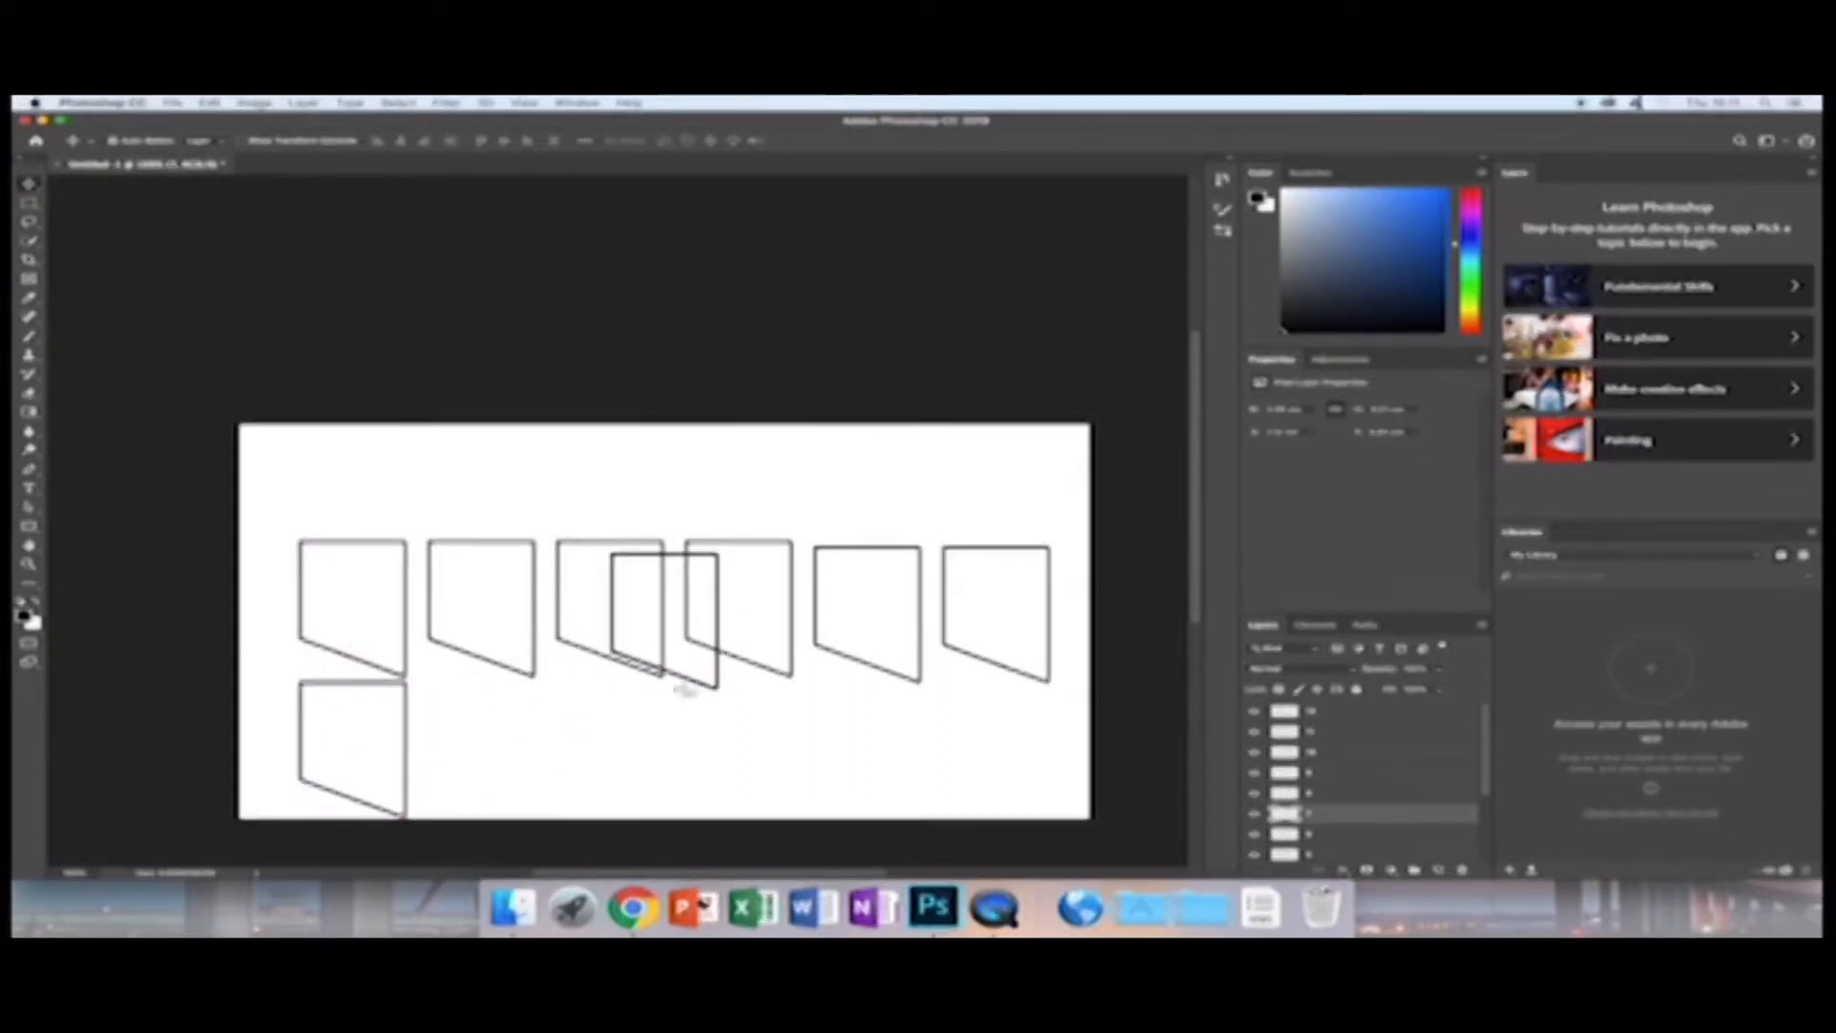
pyautogui.moveTo(716, 687); pyautogui.dragTo(537, 808)
pyautogui.moveTo(720, 670); pyautogui.dragTo(662, 787)
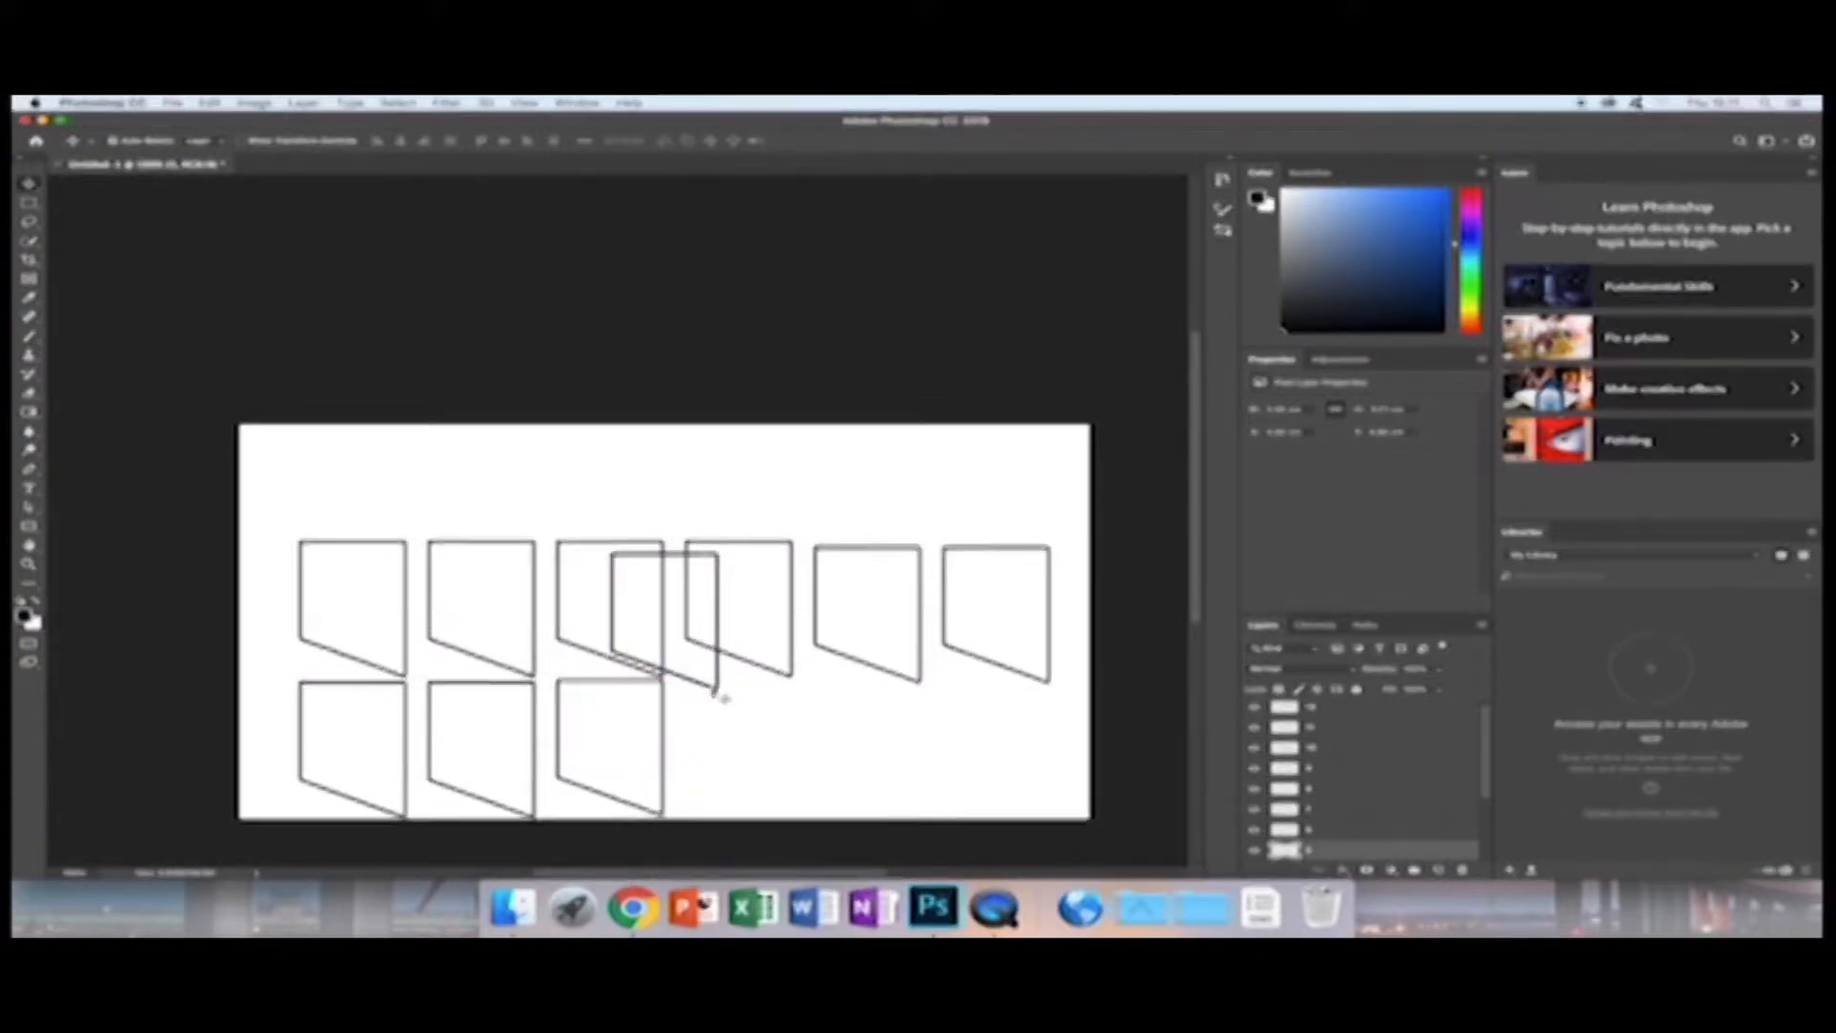
pyautogui.moveTo(717, 685); pyautogui.dragTo(799, 767)
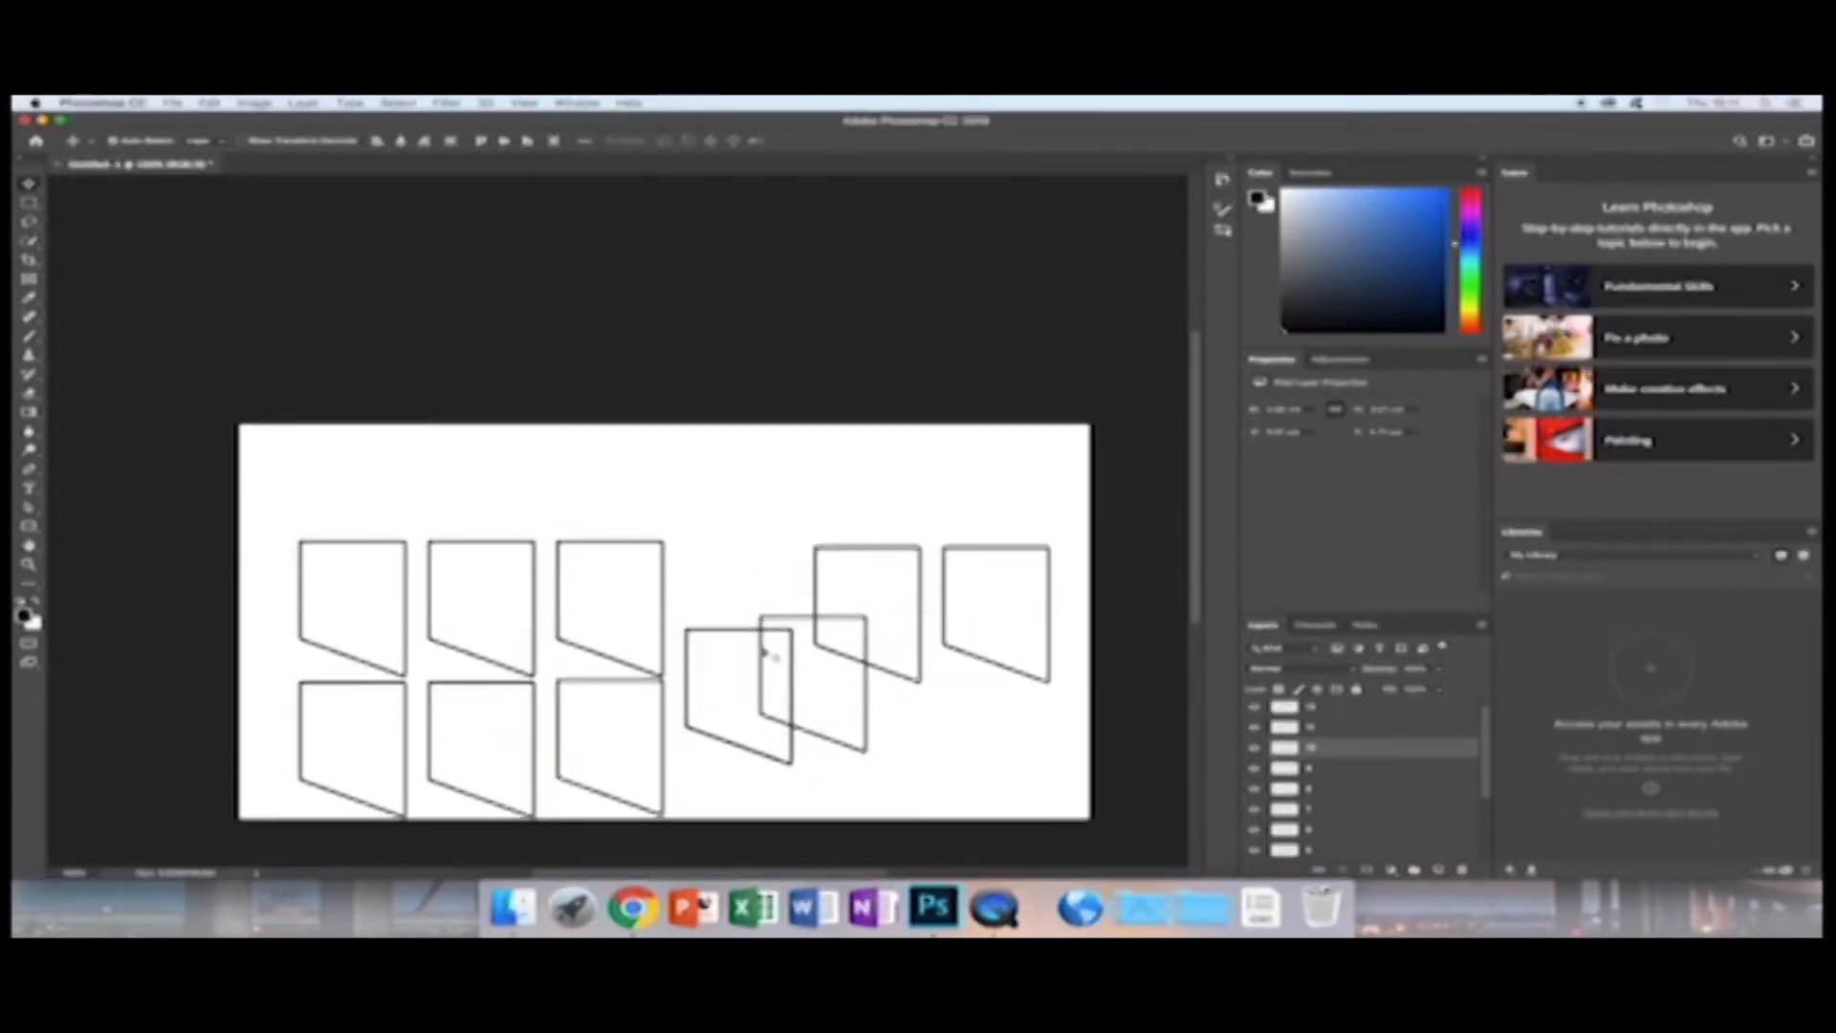
pyautogui.press('super+z')
pyautogui.click(729, 710)
# Place two more stacked outlines as the fourth and fifth of the second row and fine-tune the row's alignment.
pyautogui.moveTo(727, 684); pyautogui.dragTo(796, 809)
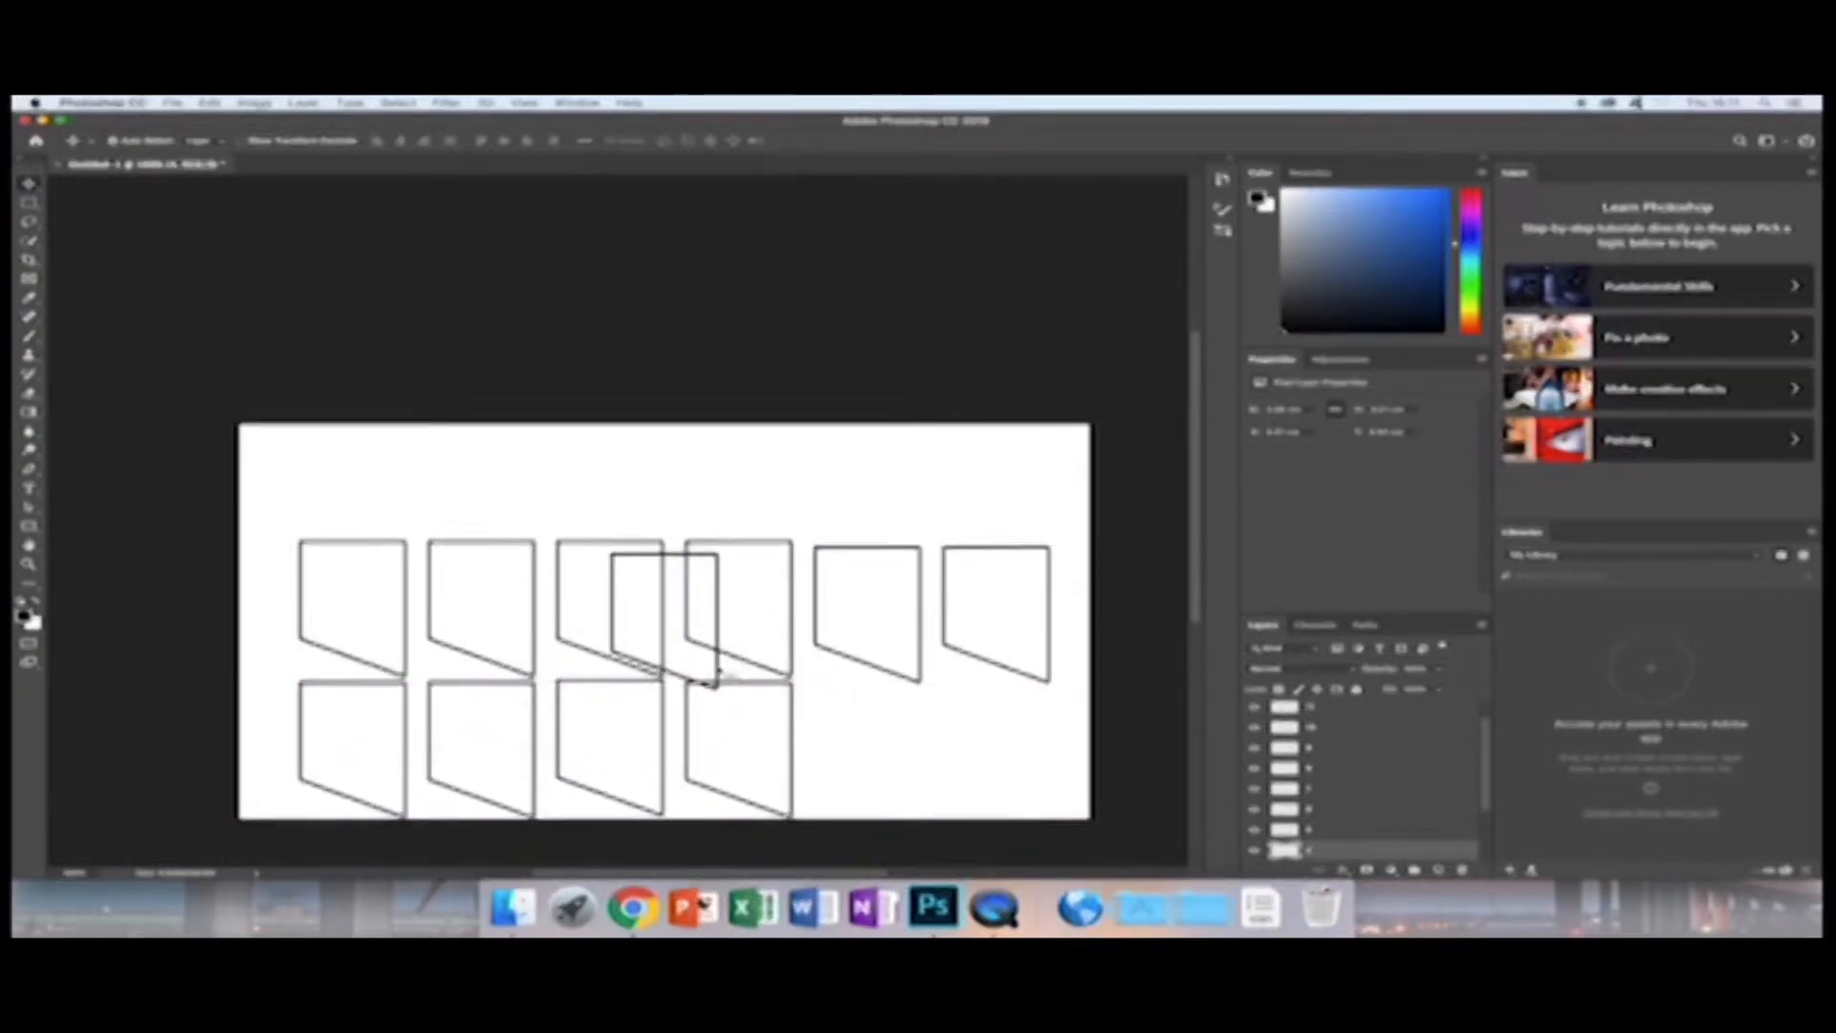
pyautogui.moveTo(762, 699); pyautogui.dragTo(923, 800)
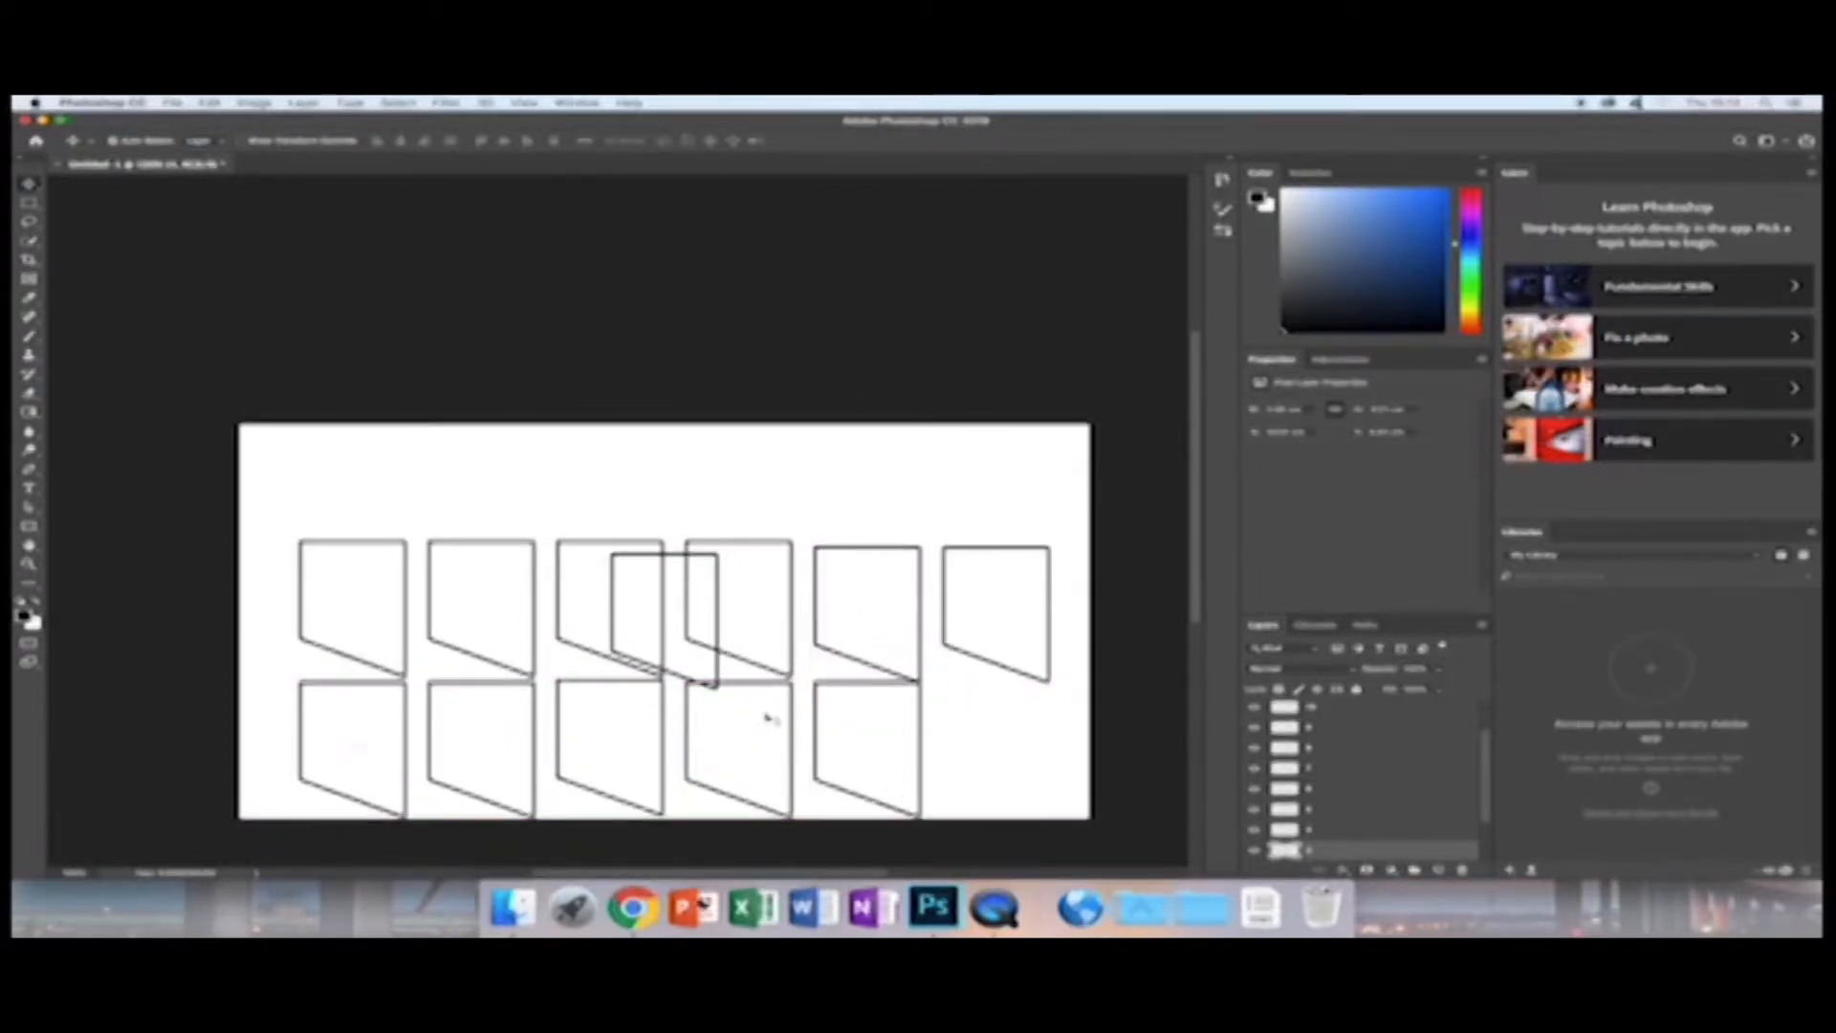
pyautogui.moveTo(666, 732); pyautogui.dragTo(669, 733)
pyautogui.moveTo(786, 735); pyautogui.dragTo(793, 750)
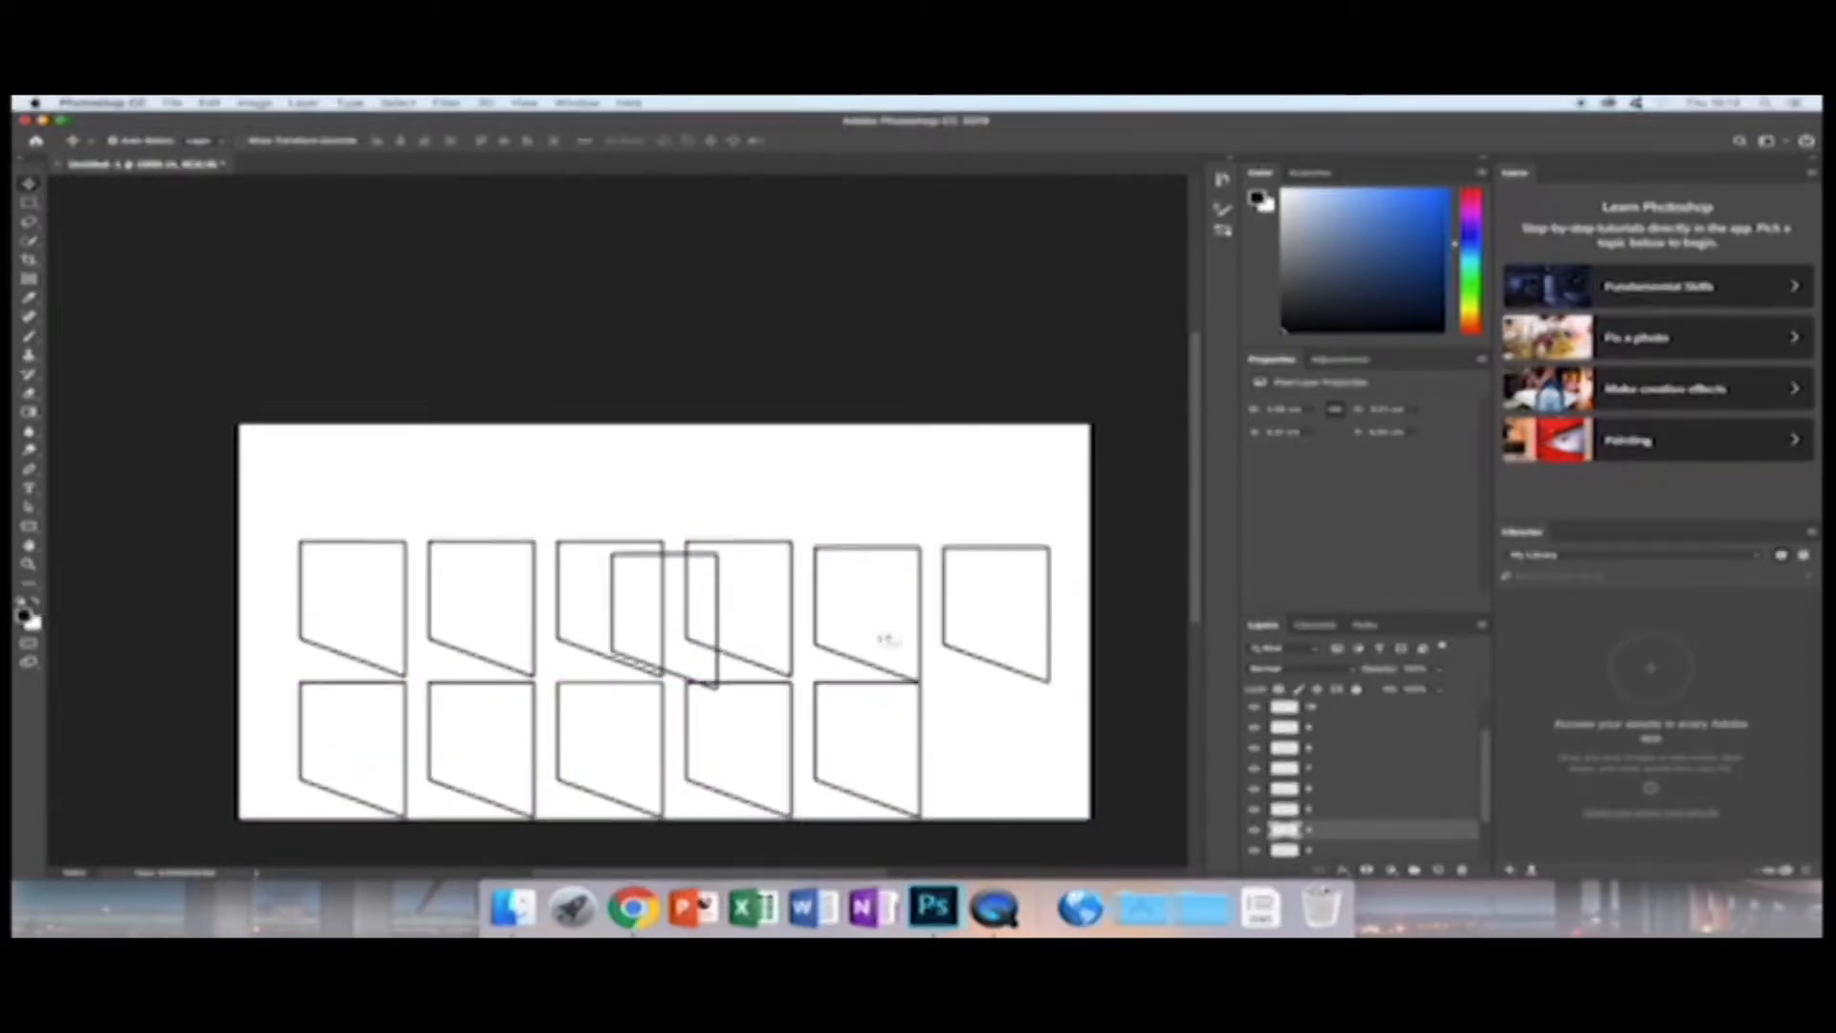
# Raise the last two upper outlines level with their row and move the remaining stacked outline to the second row's sixth spot.
pyautogui.moveTo(919, 622); pyautogui.dragTo(924, 615)
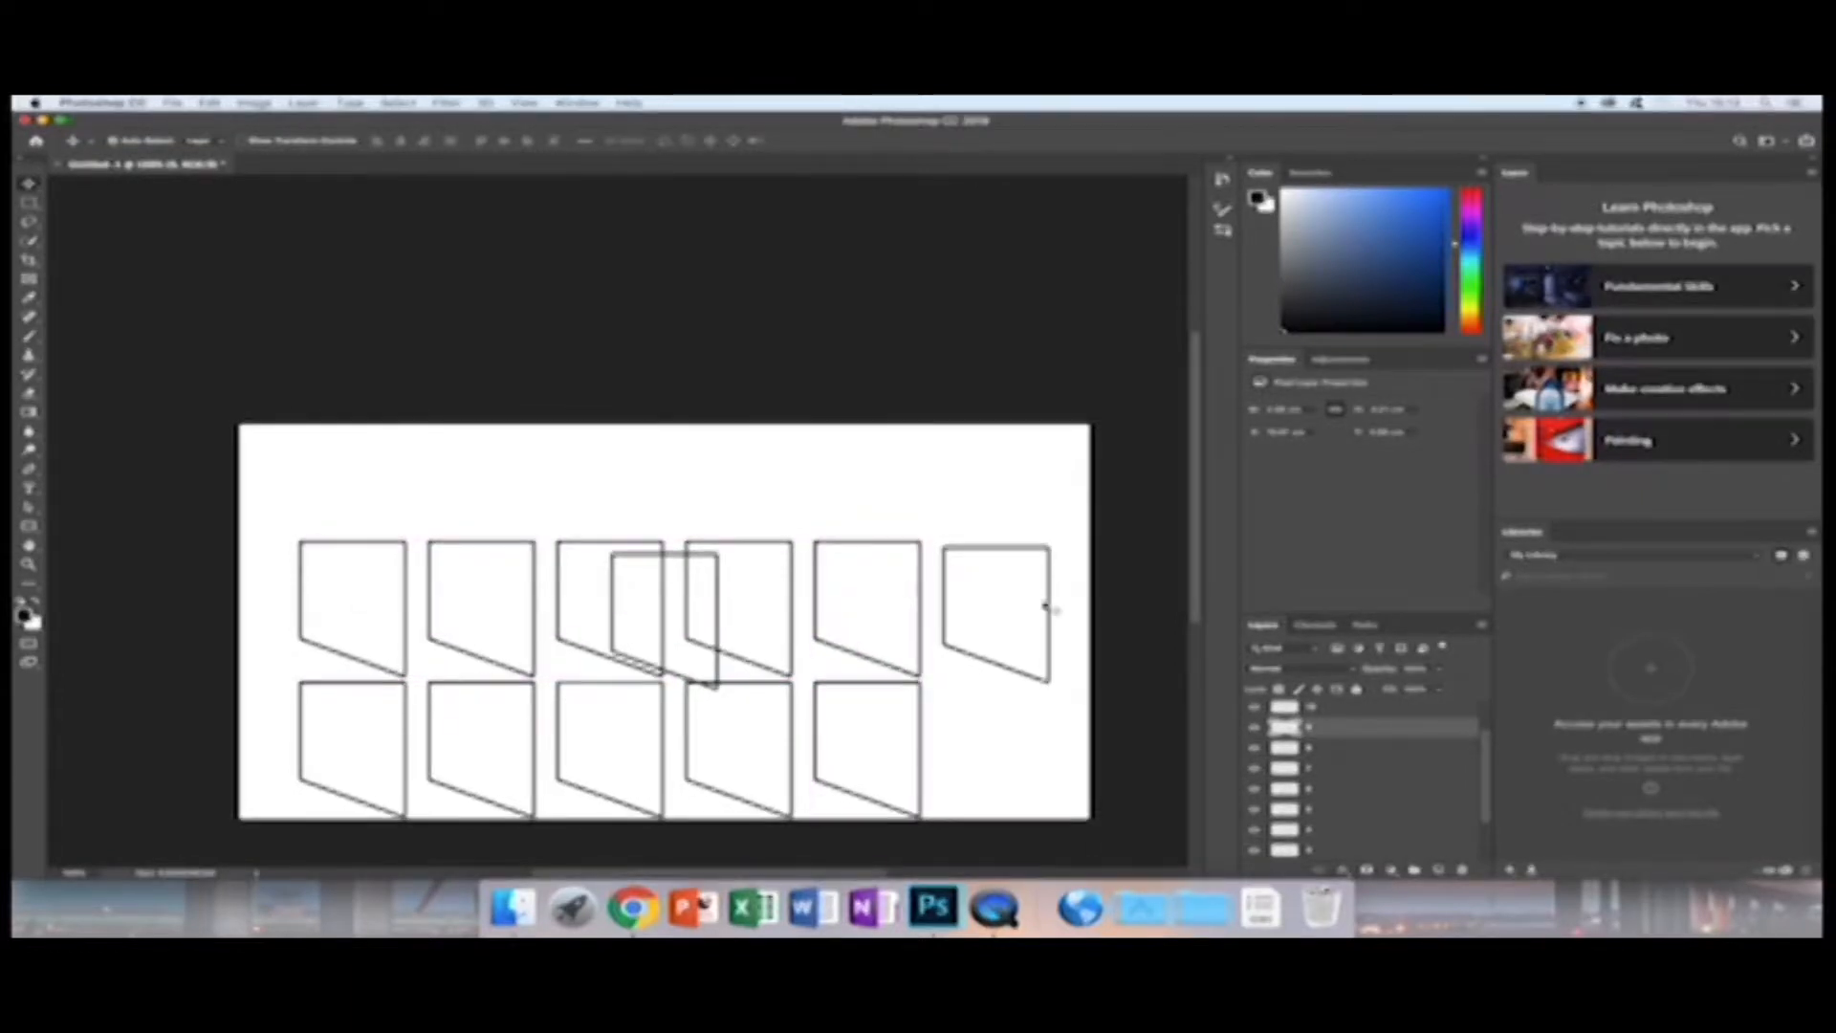
pyautogui.moveTo(1049, 599); pyautogui.dragTo(1050, 594)
pyautogui.moveTo(718, 644); pyautogui.dragTo(1058, 787)
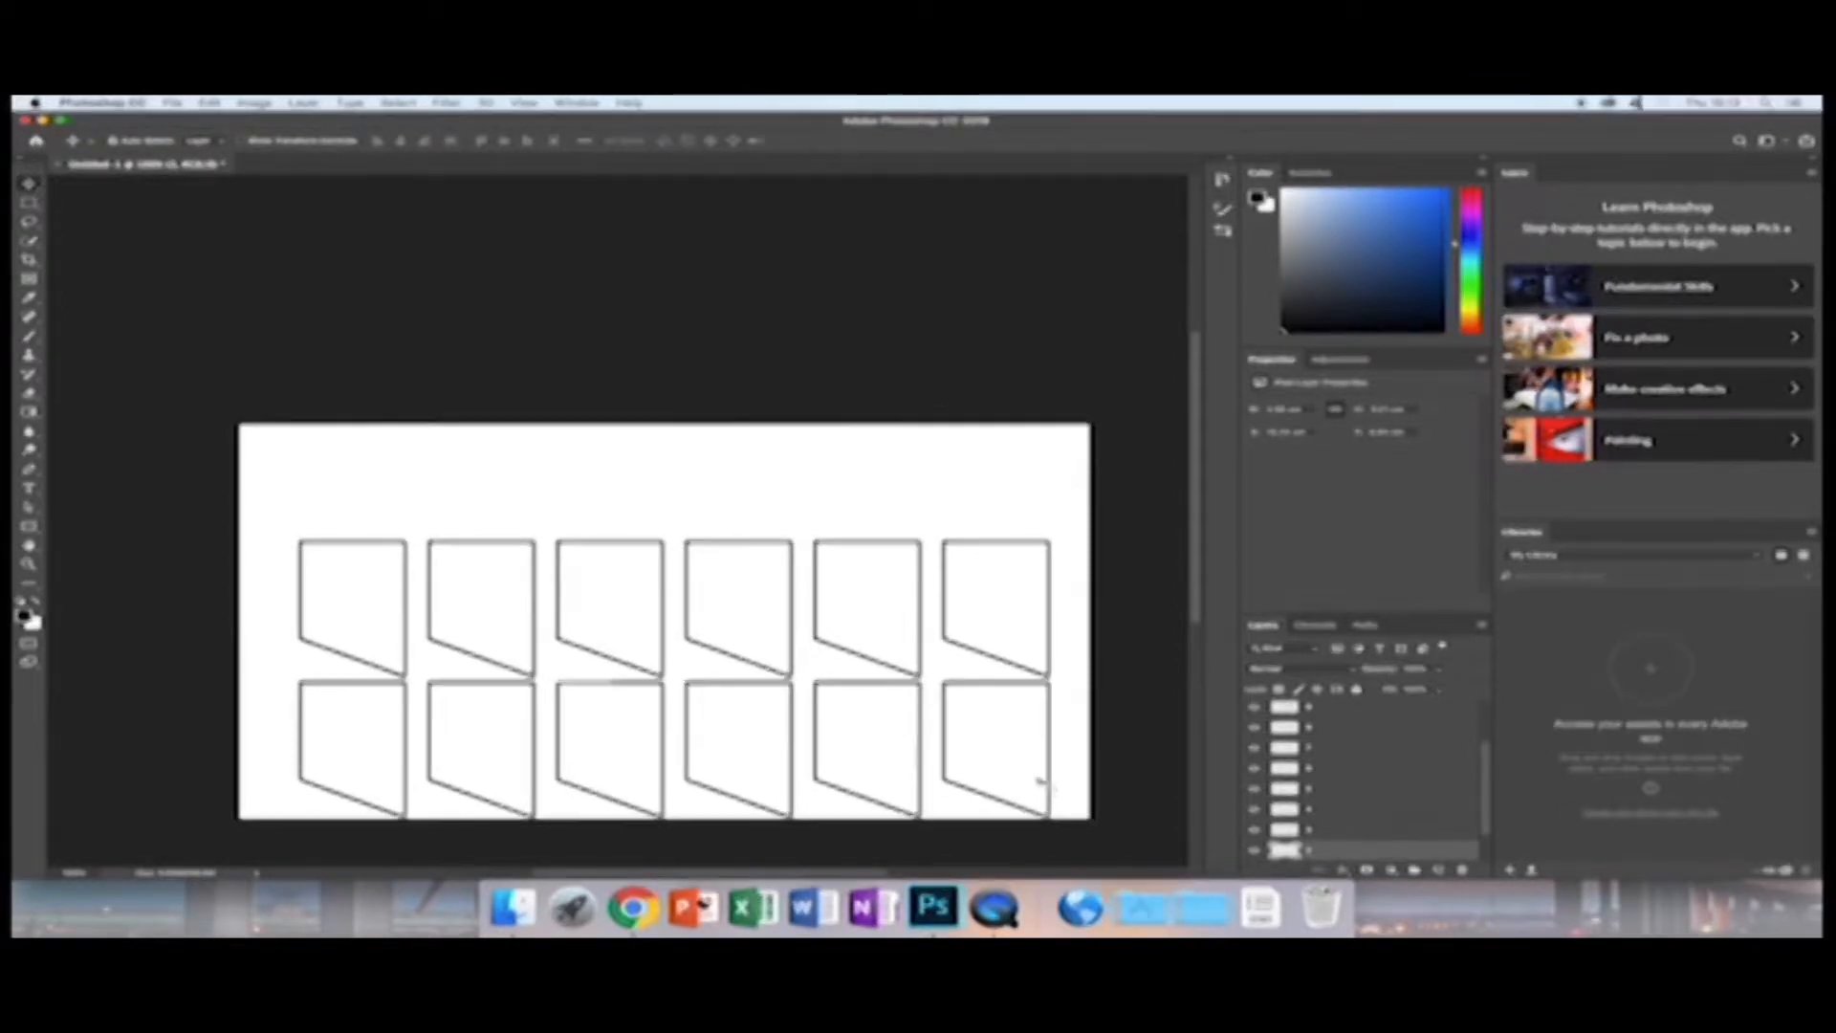
# Flip the fourth outline of the upper row horizontally.
pyautogui.click(800, 623)
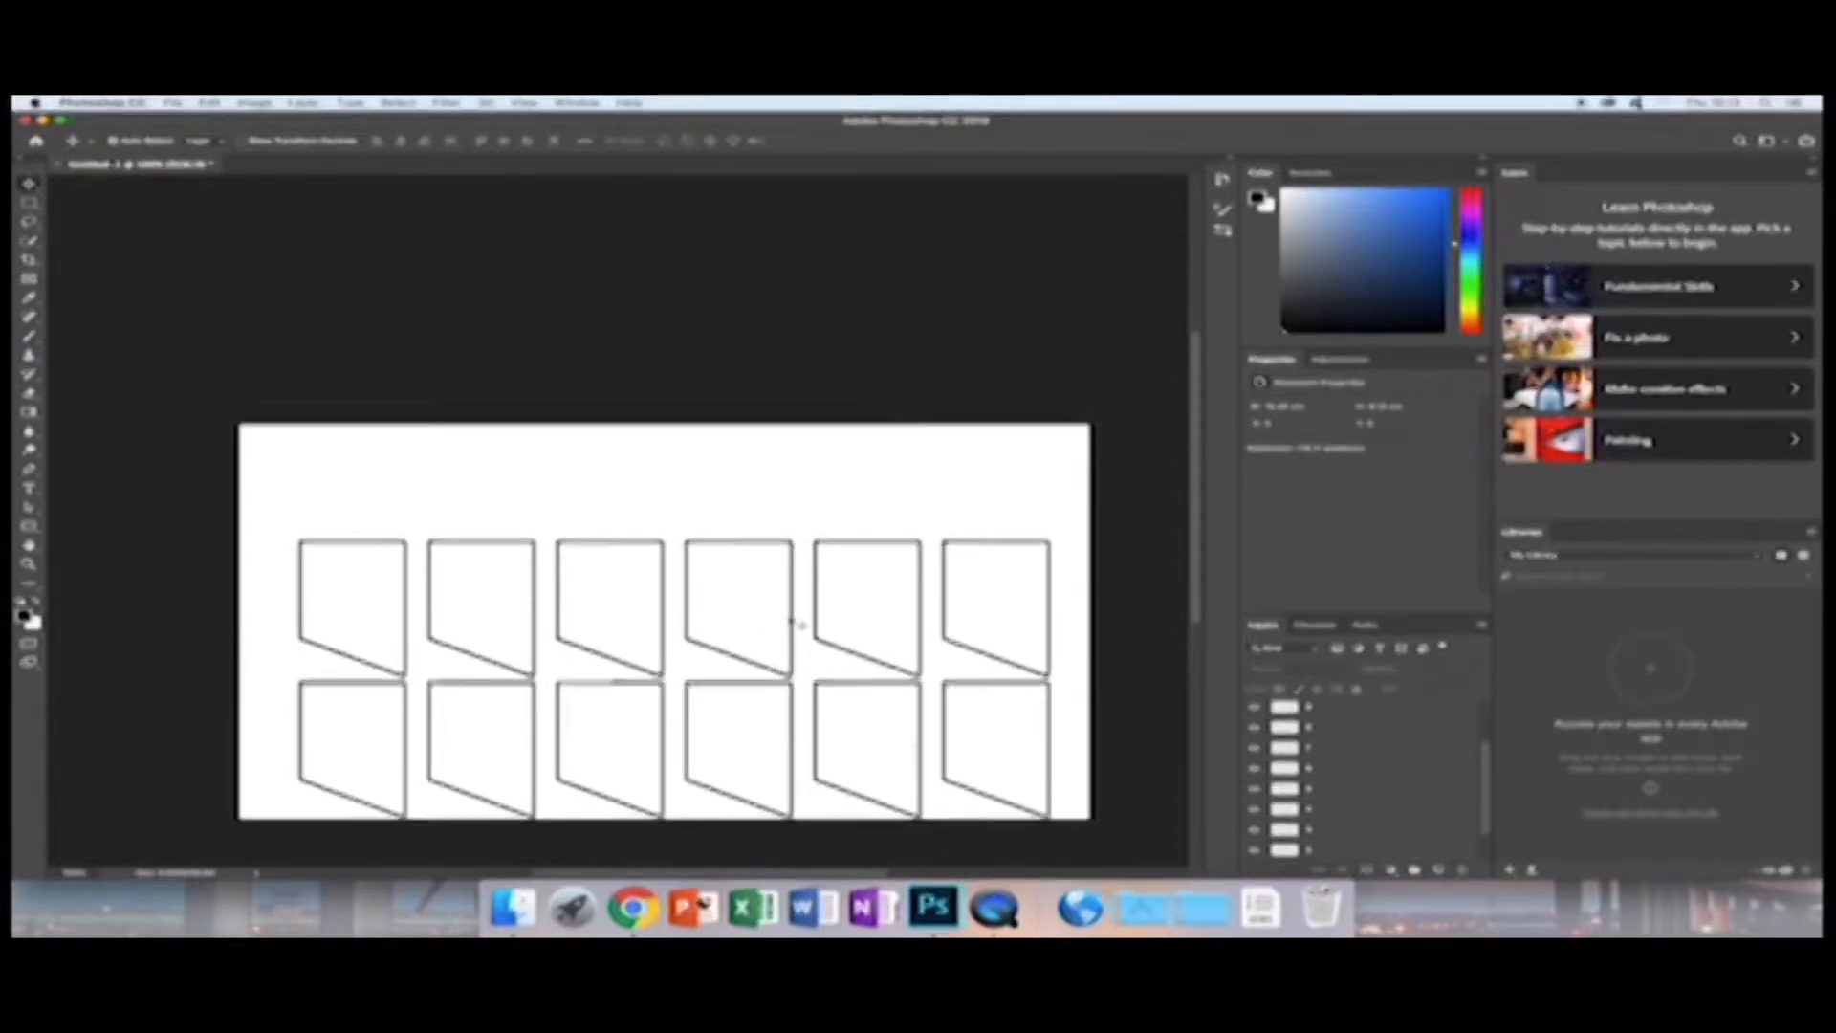
pyautogui.rightClick(790, 617)
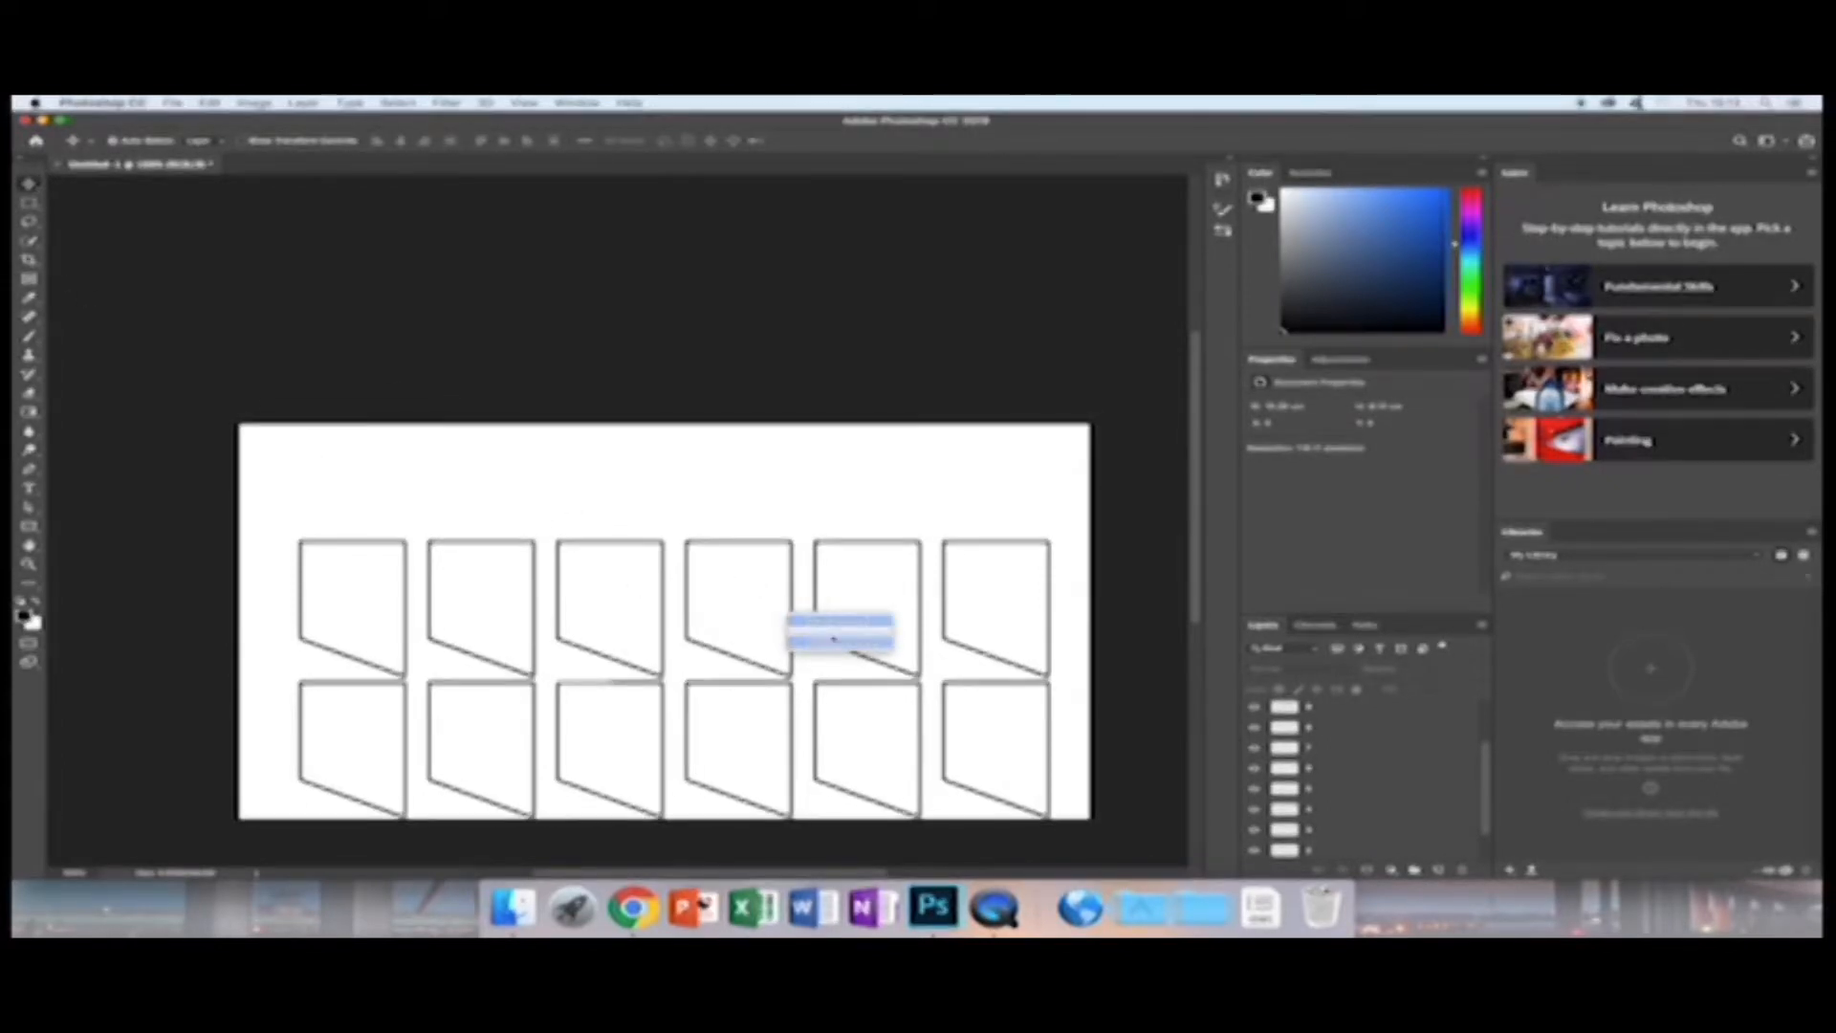
pyautogui.click(834, 638)
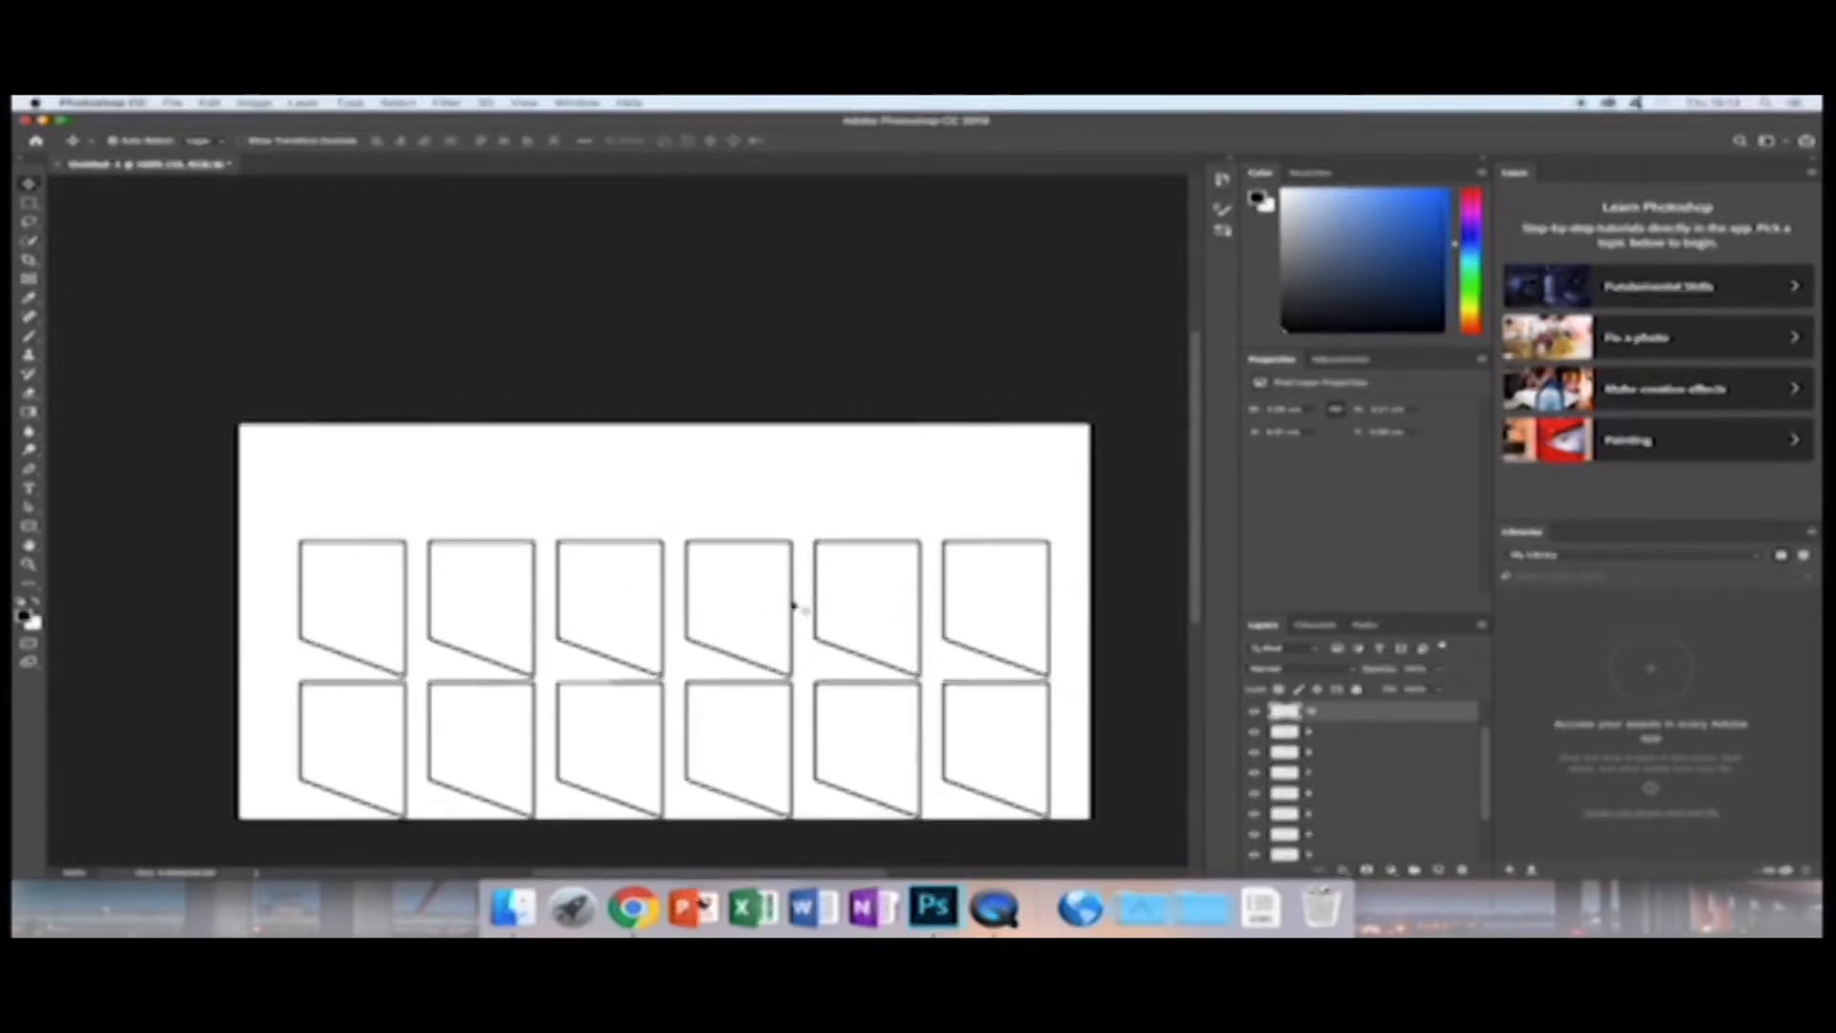
pyautogui.rightClick(793, 604)
pyautogui.click(789, 584)
pyautogui.click(29, 202)
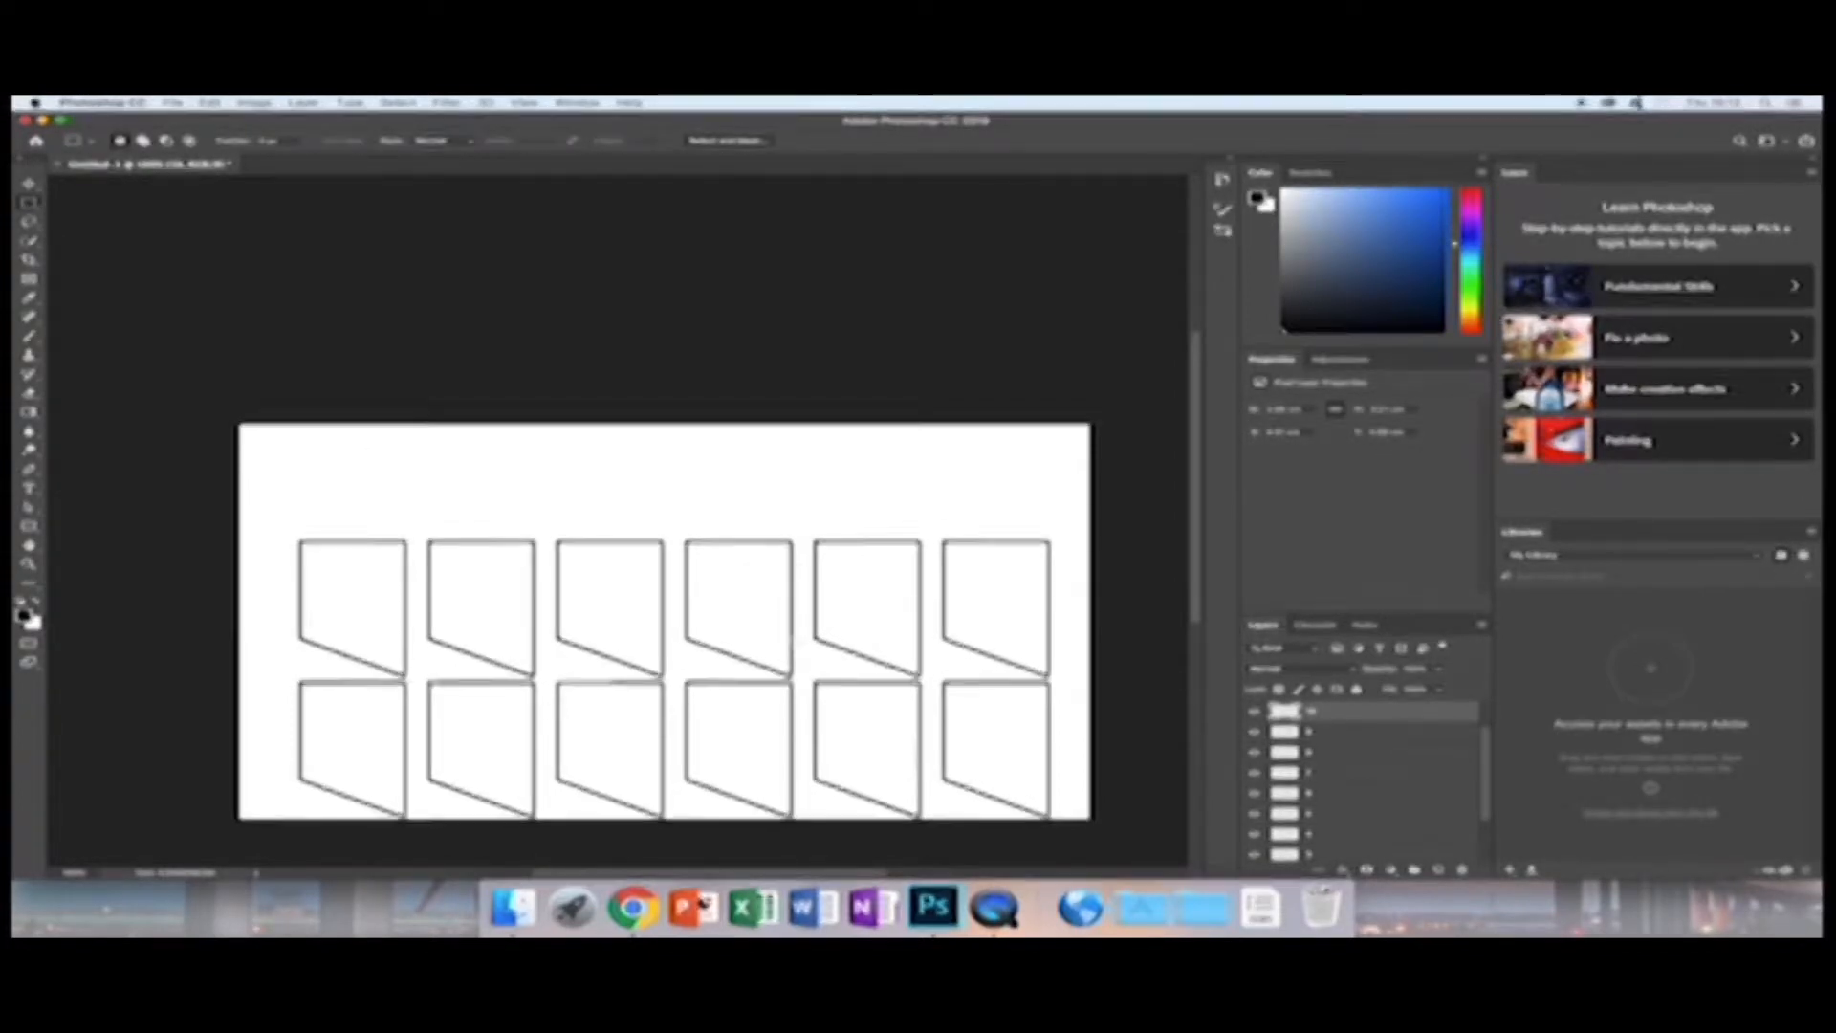
pyautogui.rightClick(794, 639)
pyautogui.click(875, 771)
pyautogui.rightClick(783, 653)
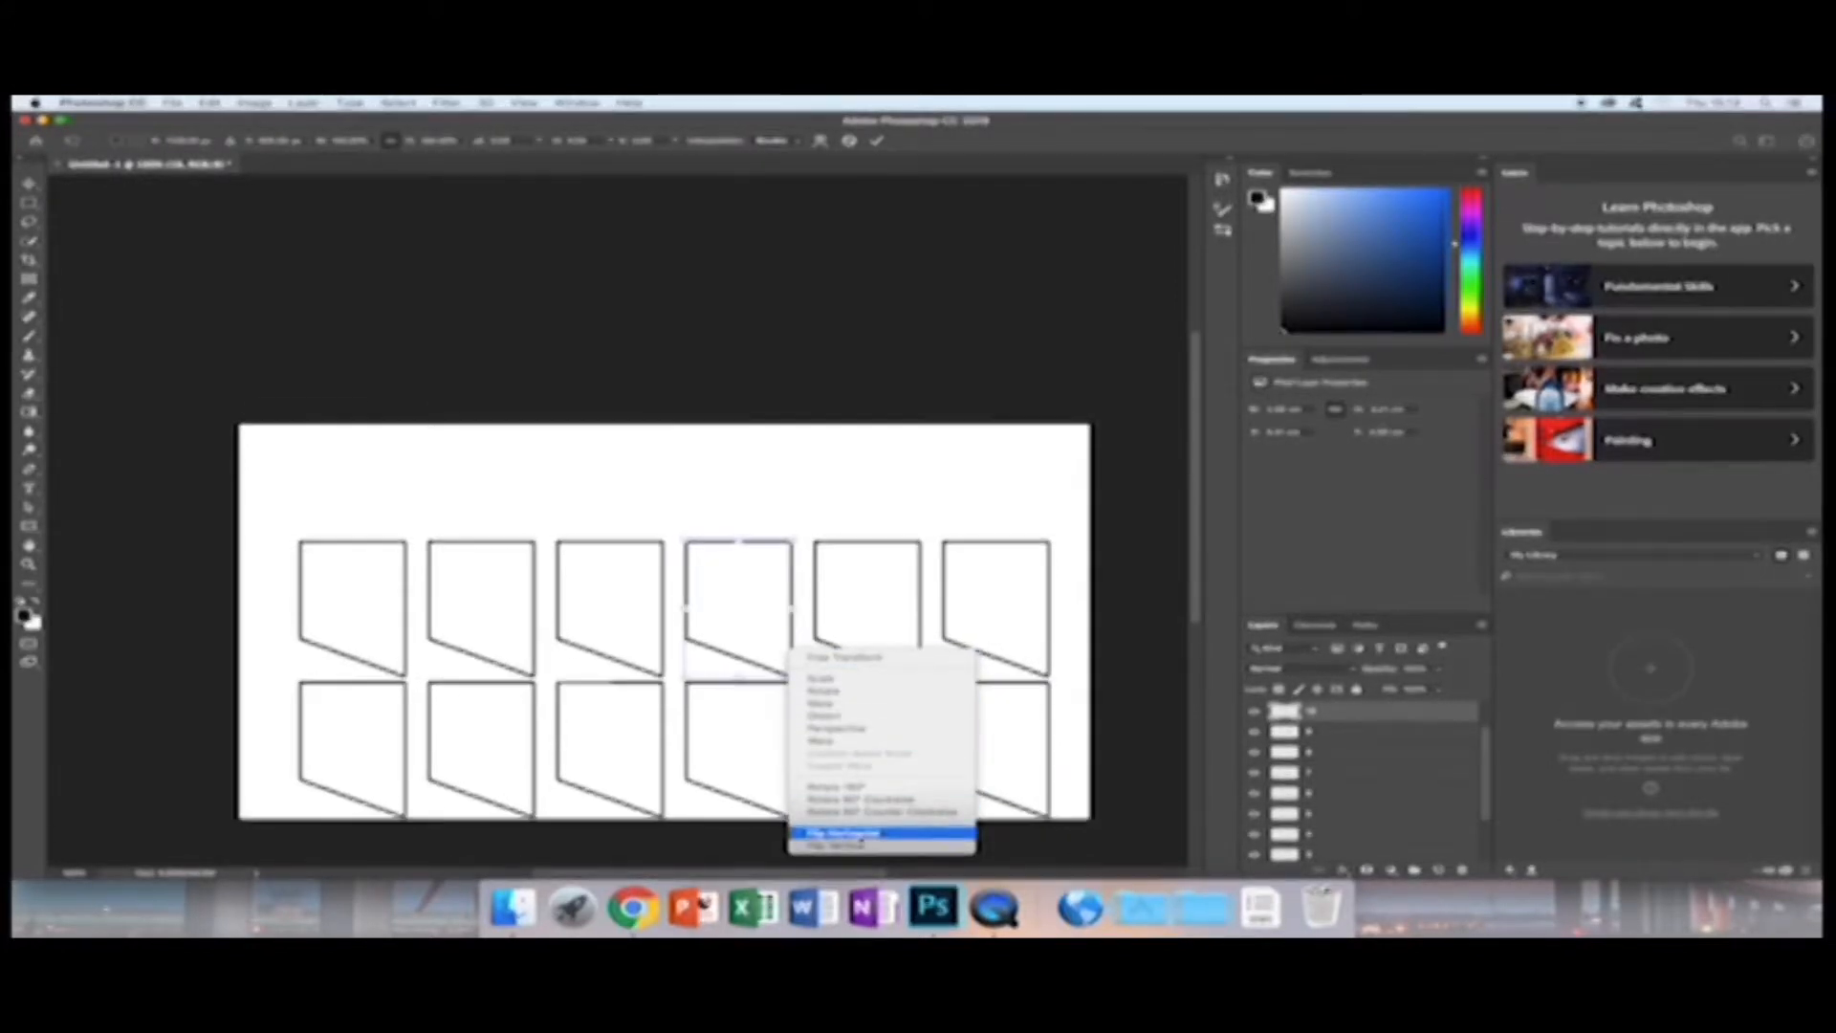
pyautogui.click(859, 834)
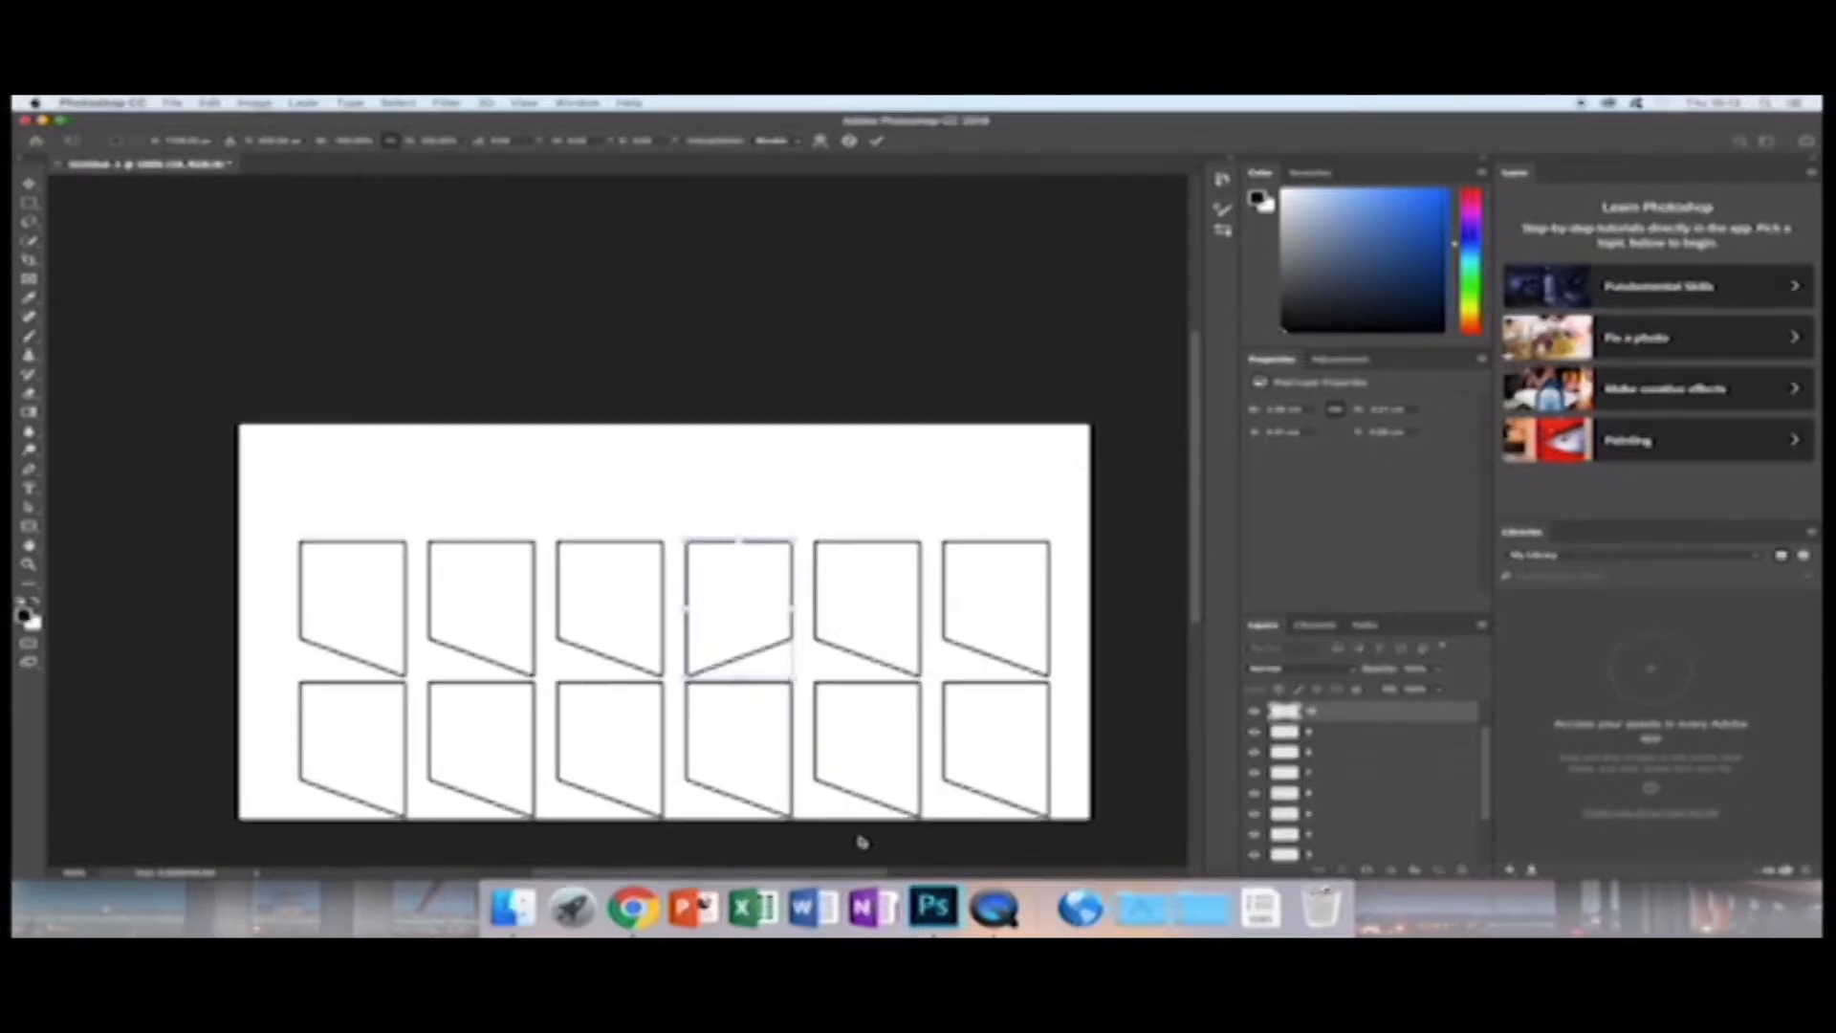
pyautogui.press('Return')
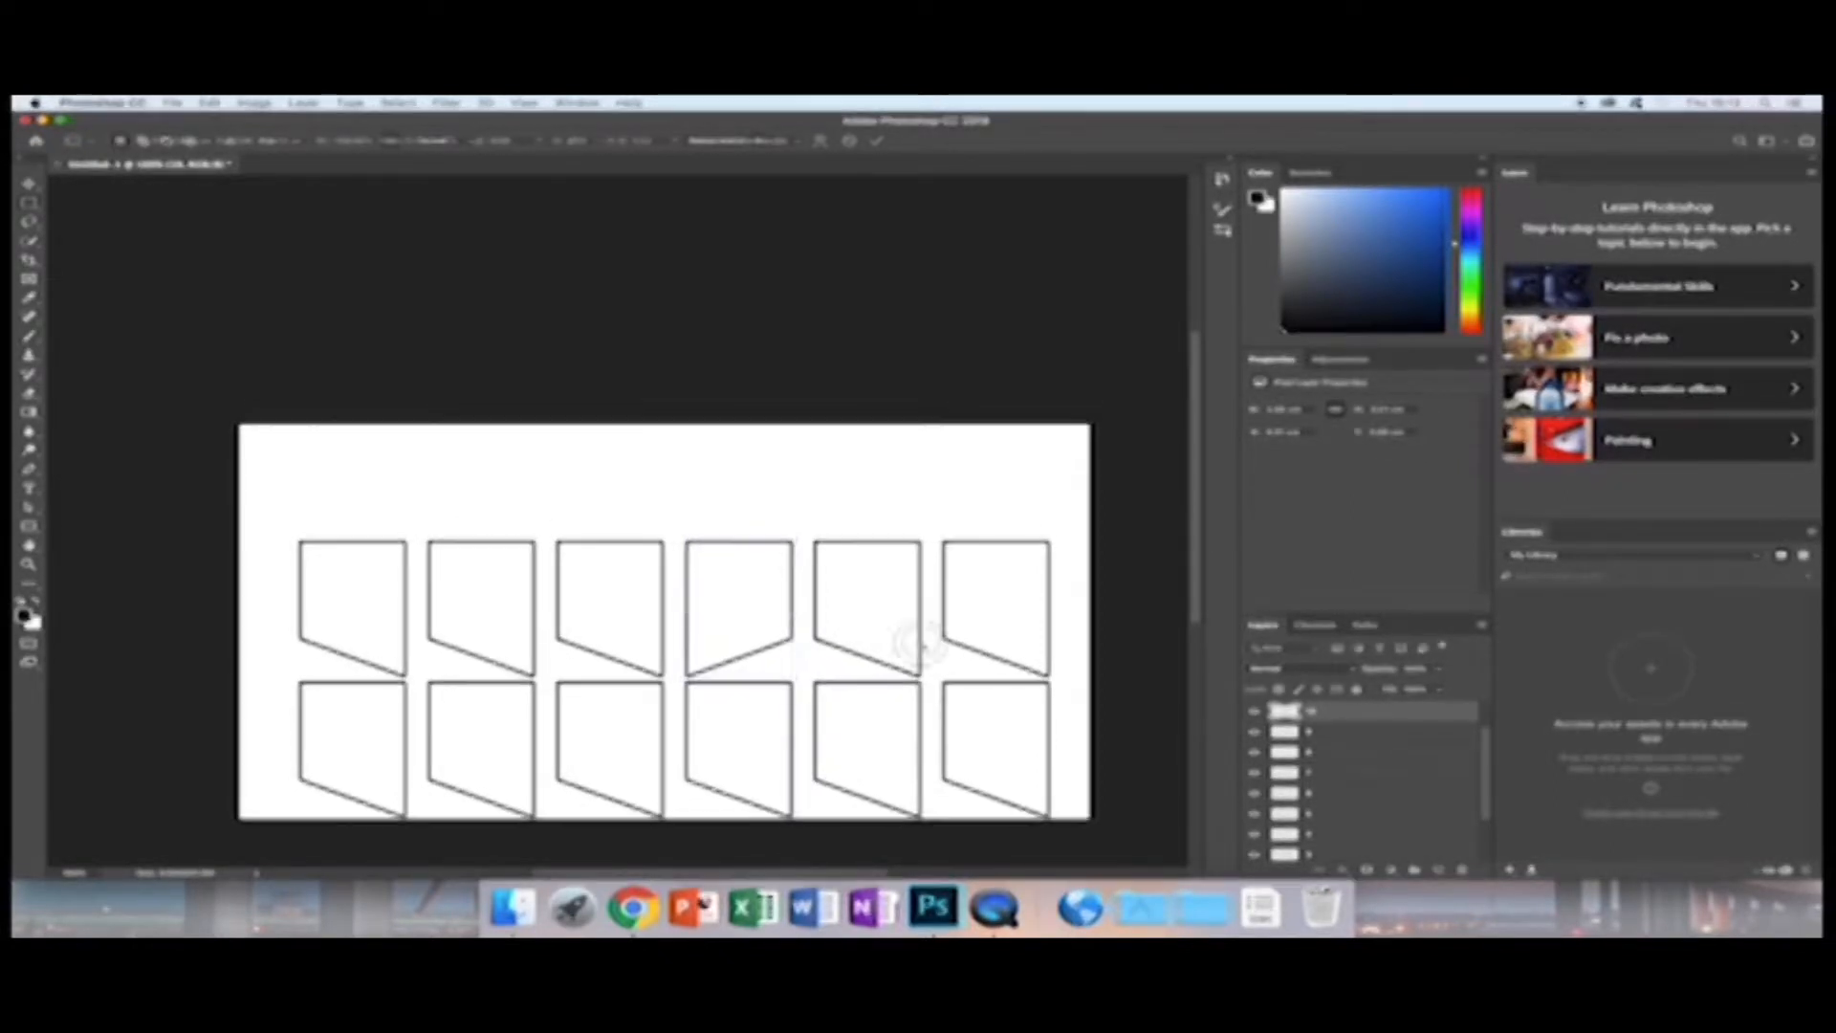
# Flip the fifth outline of the upper row horizontally.
pyautogui.click(31, 184)
pyautogui.click(920, 644)
pyautogui.click(30, 203)
pyautogui.rightClick(911, 640)
pyautogui.click(953, 771)
pyautogui.rightClick(917, 639)
pyautogui.click(973, 824)
pyautogui.press('Return')
# Delete the last three outlines of the second row.
pyautogui.click(29, 184)
pyautogui.moveTo(796, 743); pyautogui.dragTo(1016, 754)
pyautogui.click(1052, 753)
pyautogui.press('Delete')
# Flip the sixth outline of the upper row horizontally.
pyautogui.click(1051, 634)
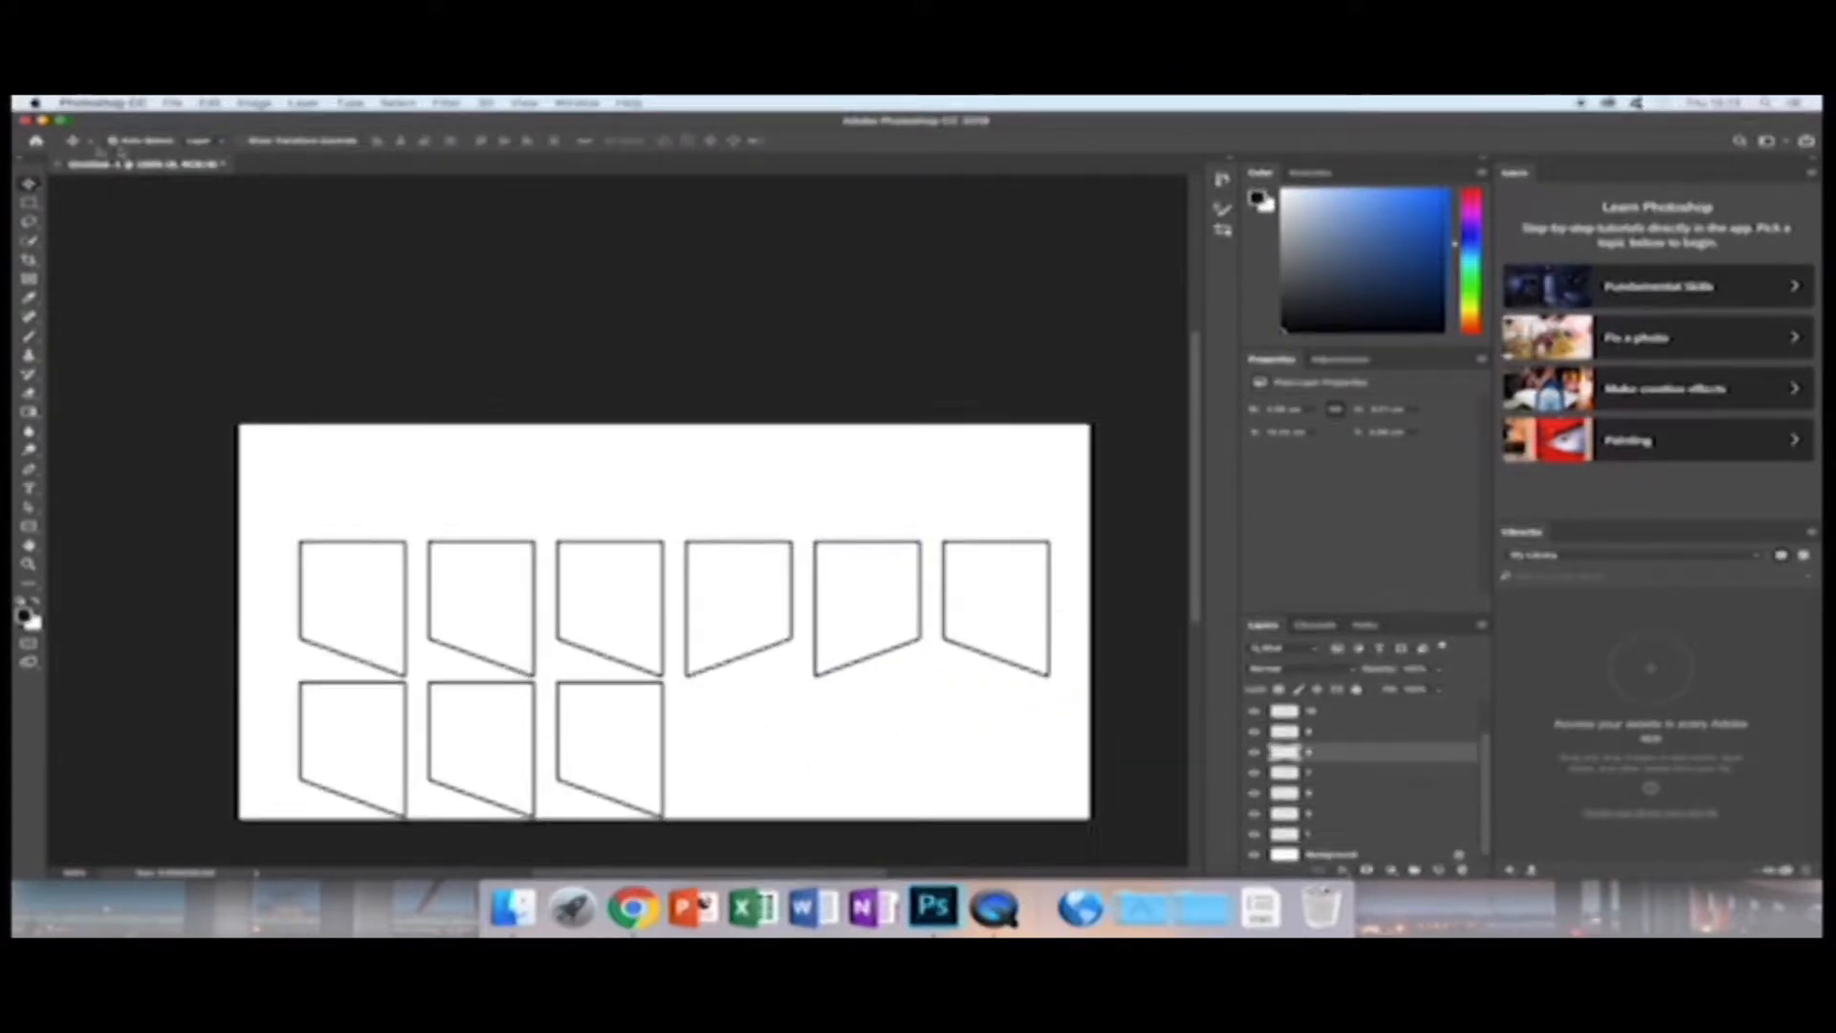
pyautogui.click(32, 203)
pyautogui.rightClick(1051, 619)
pyautogui.click(1100, 749)
pyautogui.rightClick(996, 626)
pyautogui.click(1047, 817)
pyautogui.press('Return')
# Copy the three flipped outlines and place the copies in the empty right half of the second row.
pyautogui.click(29, 183)
pyautogui.keyDown('shift'); pyautogui.click(920, 616); pyautogui.keyUp('shift')
pyautogui.press('super+v')
pyautogui.moveTo(744, 628); pyautogui.dragTo(946, 756)
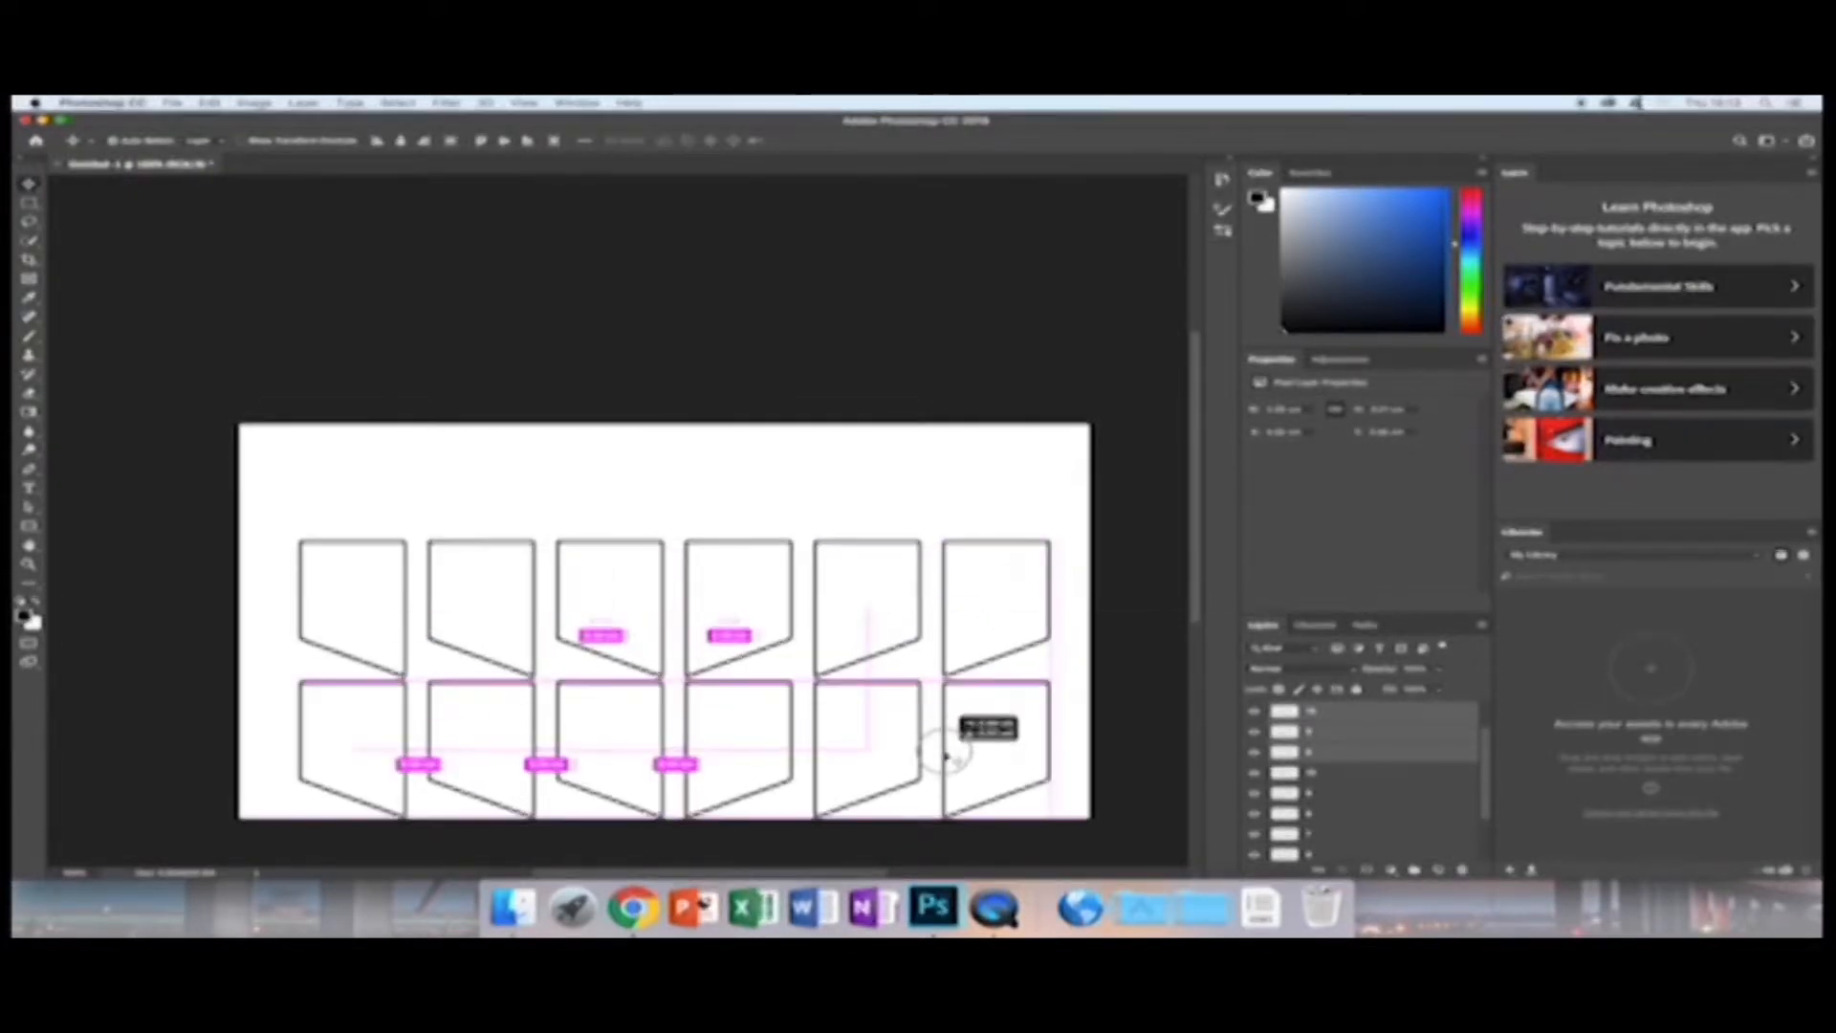
# Deselect the copied outlines and rename the top three layers 12, 11 and 10.
pyautogui.click(735, 344)
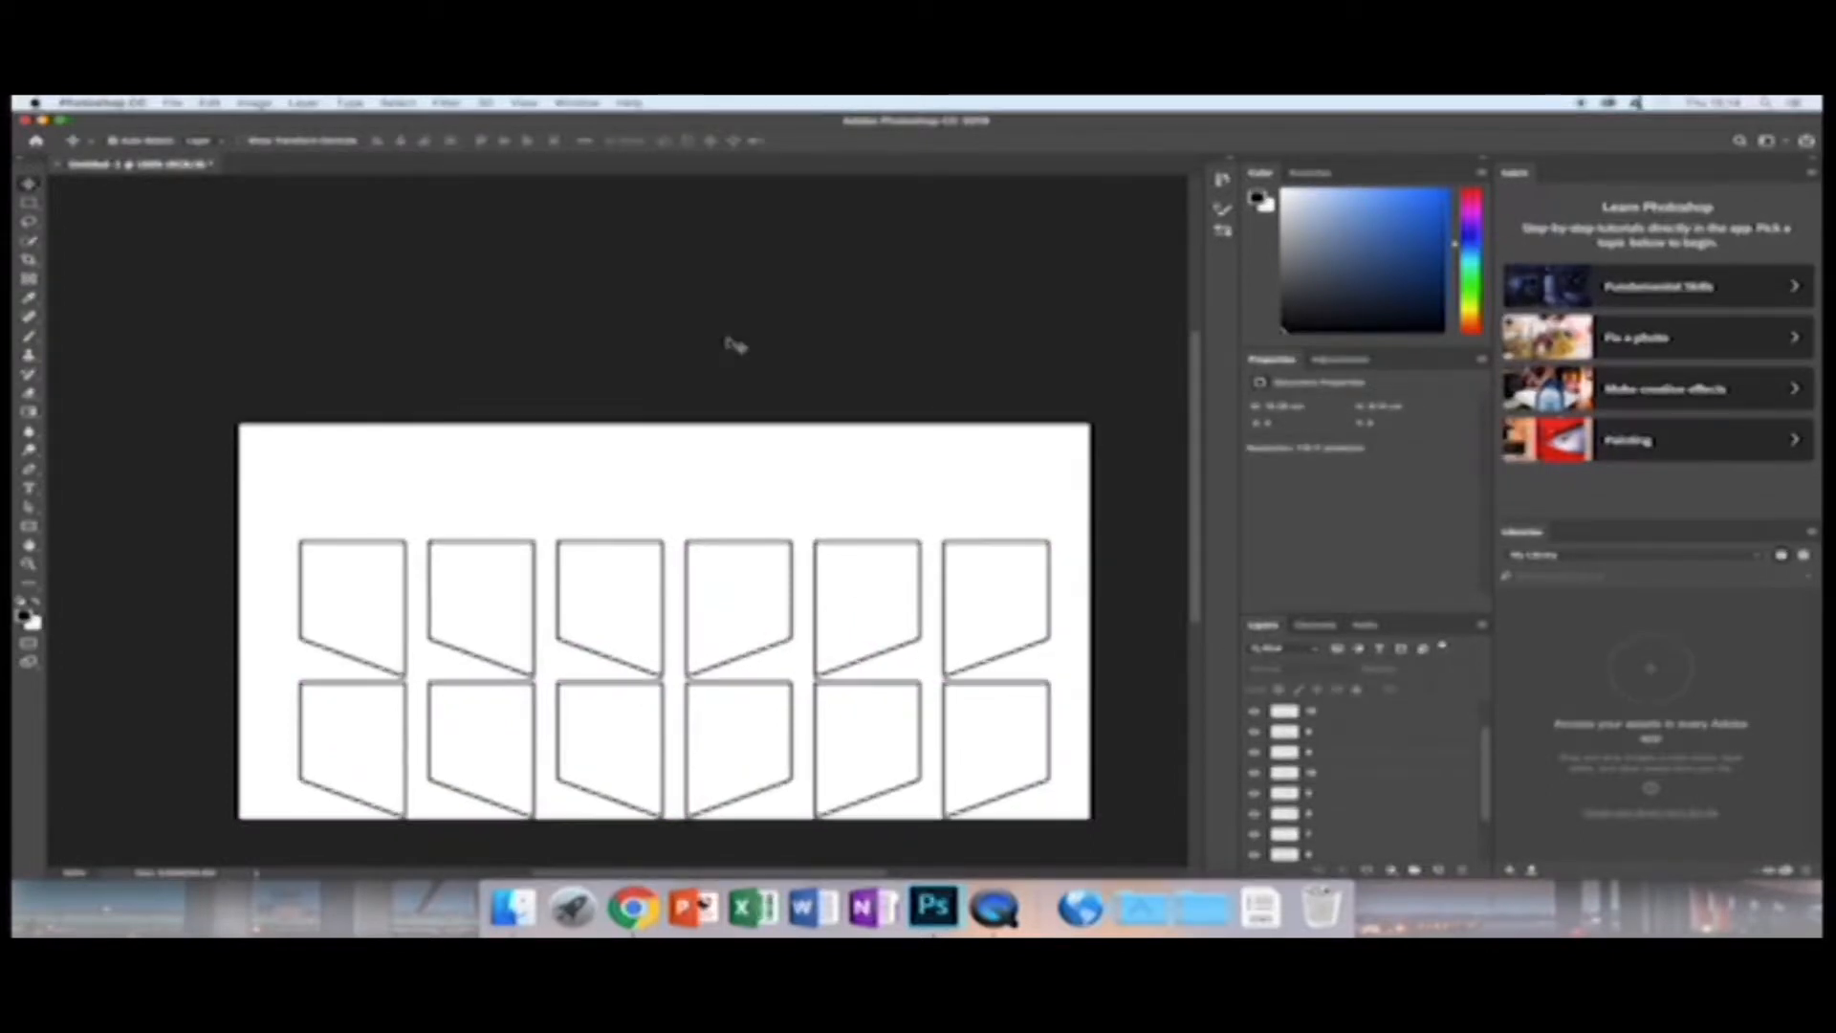
pyautogui.click(1329, 714)
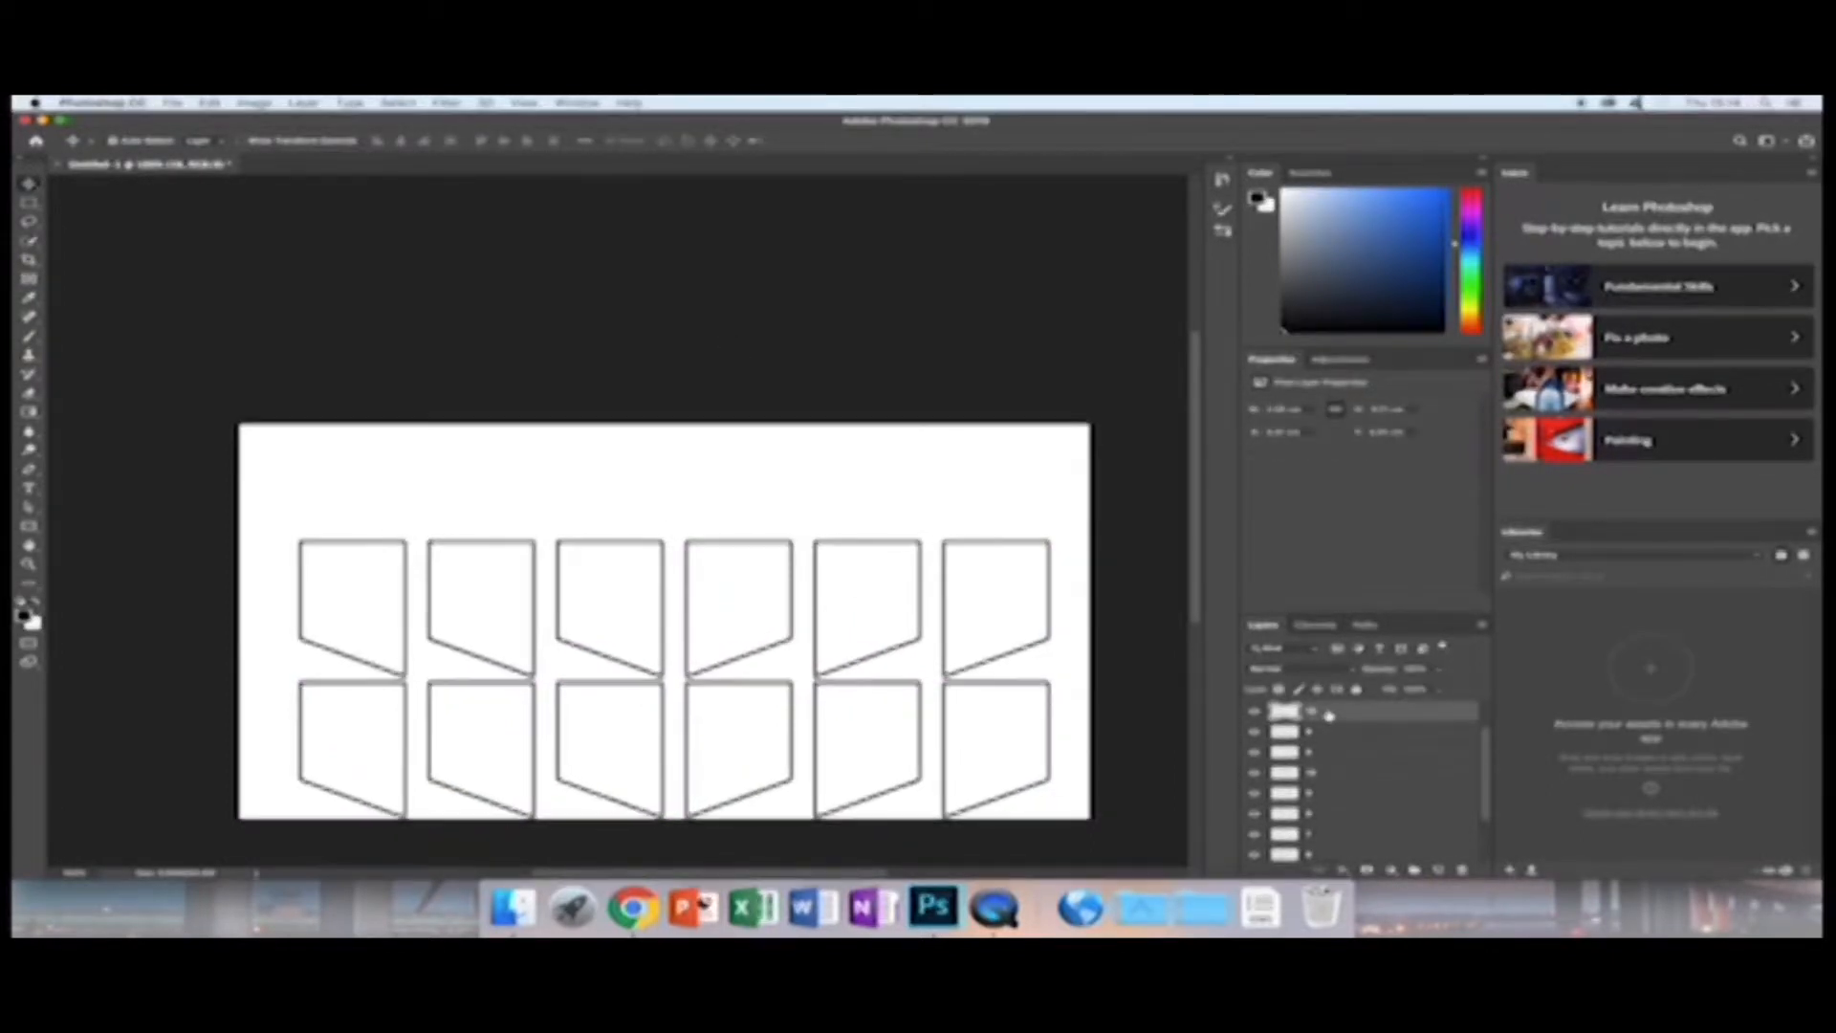
pyautogui.scroll(-2, 1330, 715)
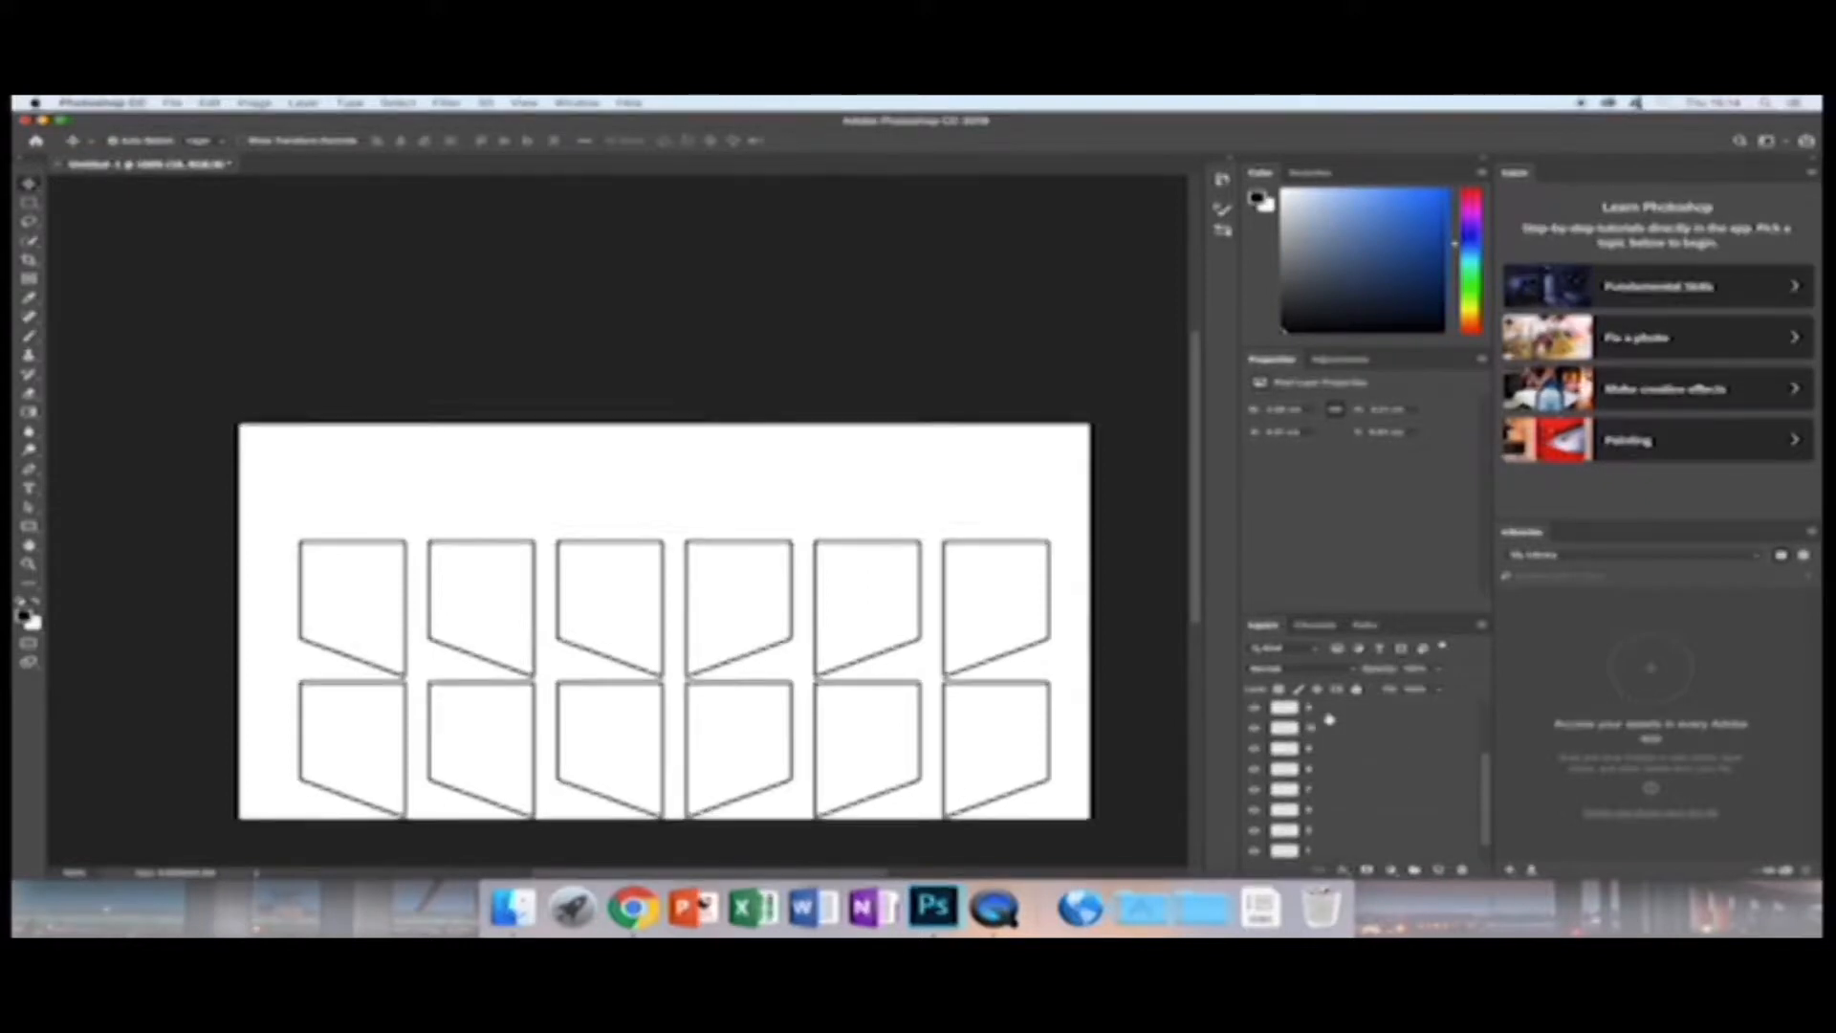
pyautogui.scroll(5, 1330, 718)
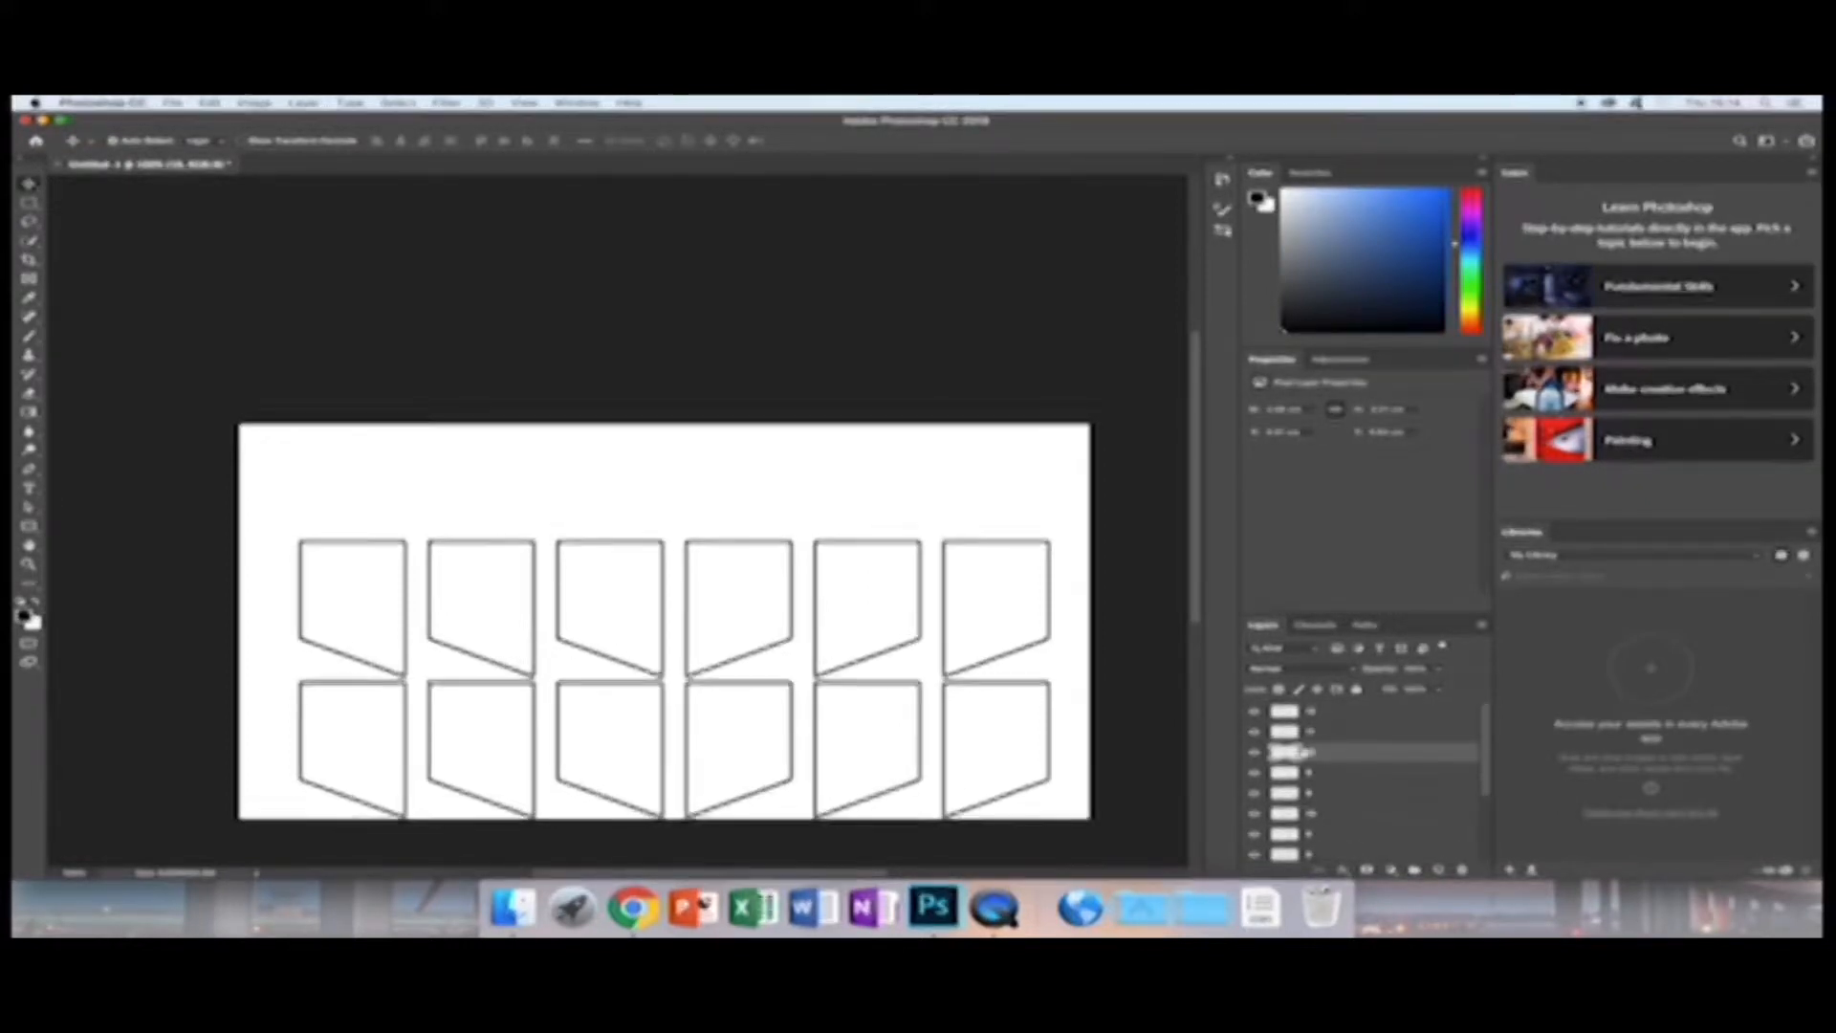
pyautogui.click(1258, 734)
pyautogui.click(1258, 734)
pyautogui.scroll(-3, 1259, 736)
pyautogui.scroll(3, 1258, 736)
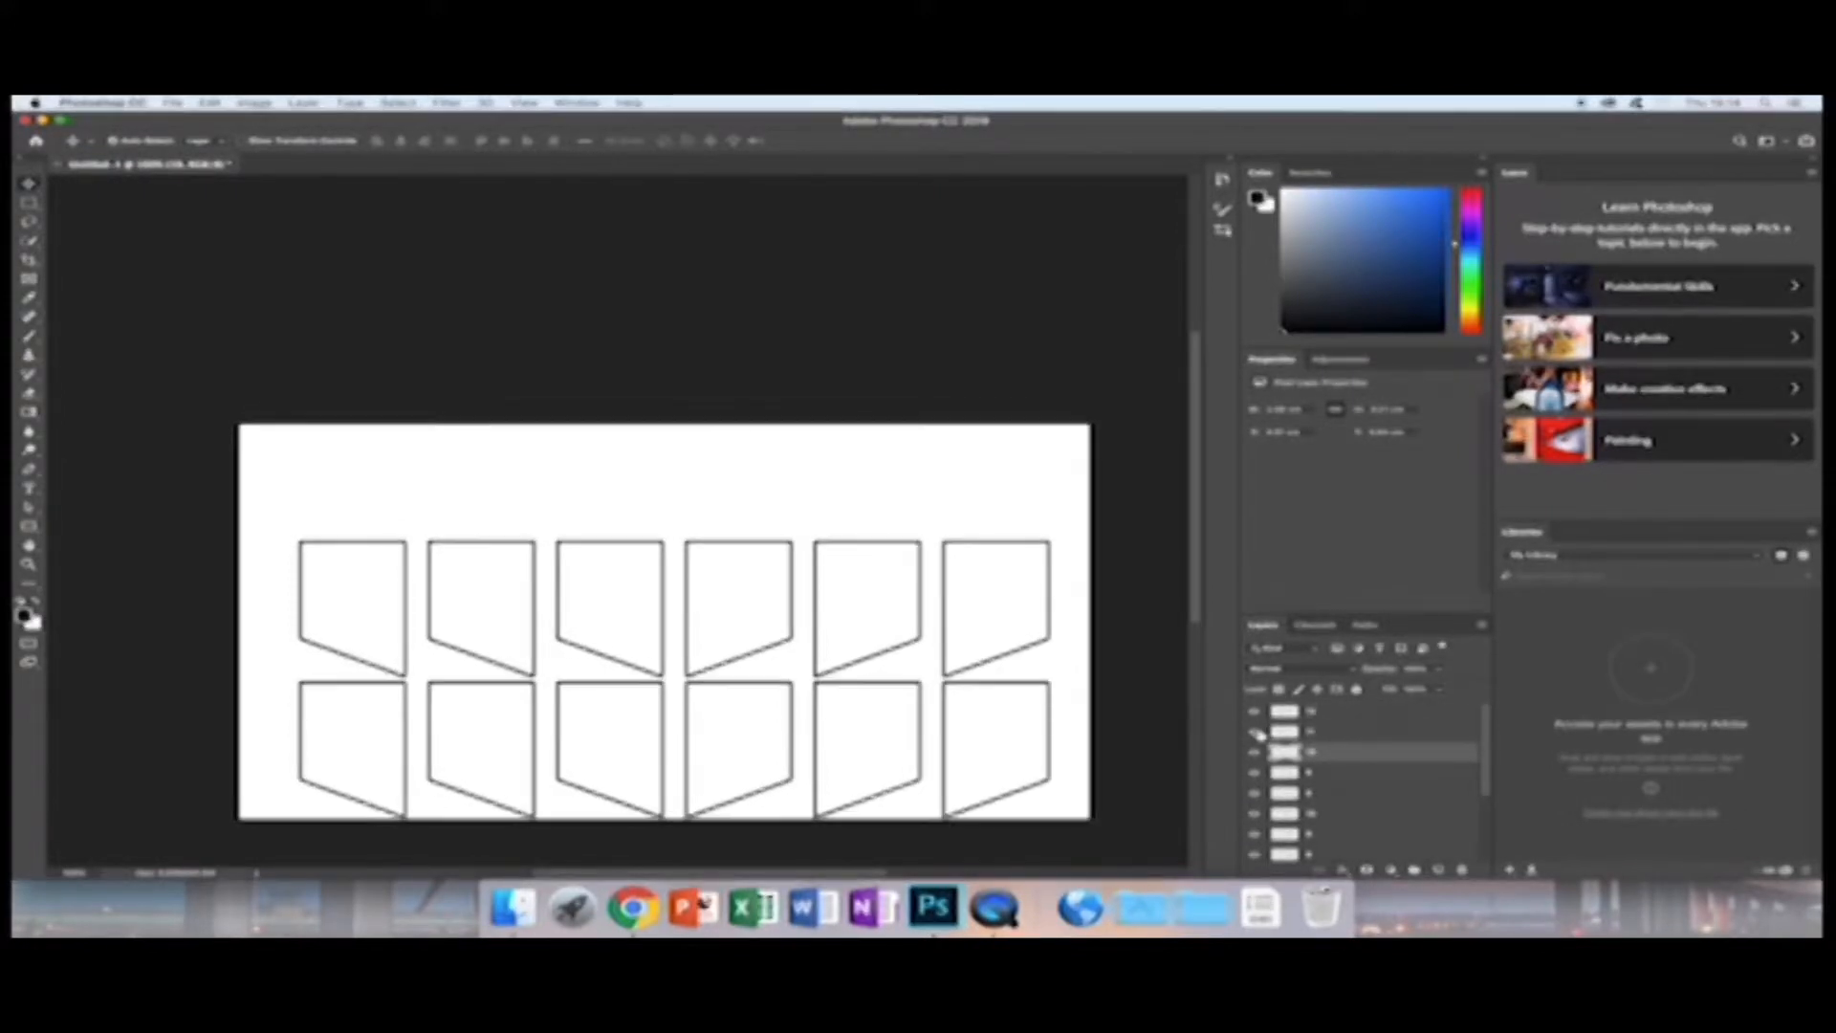
pyautogui.scroll(-2, 1263, 737)
pyautogui.scroll(1, 1287, 794)
# Rename the six layers above layer 1, from bottom to top, as 2, 3, 4, 5, 6 and 7.
pyautogui.click(1310, 823)
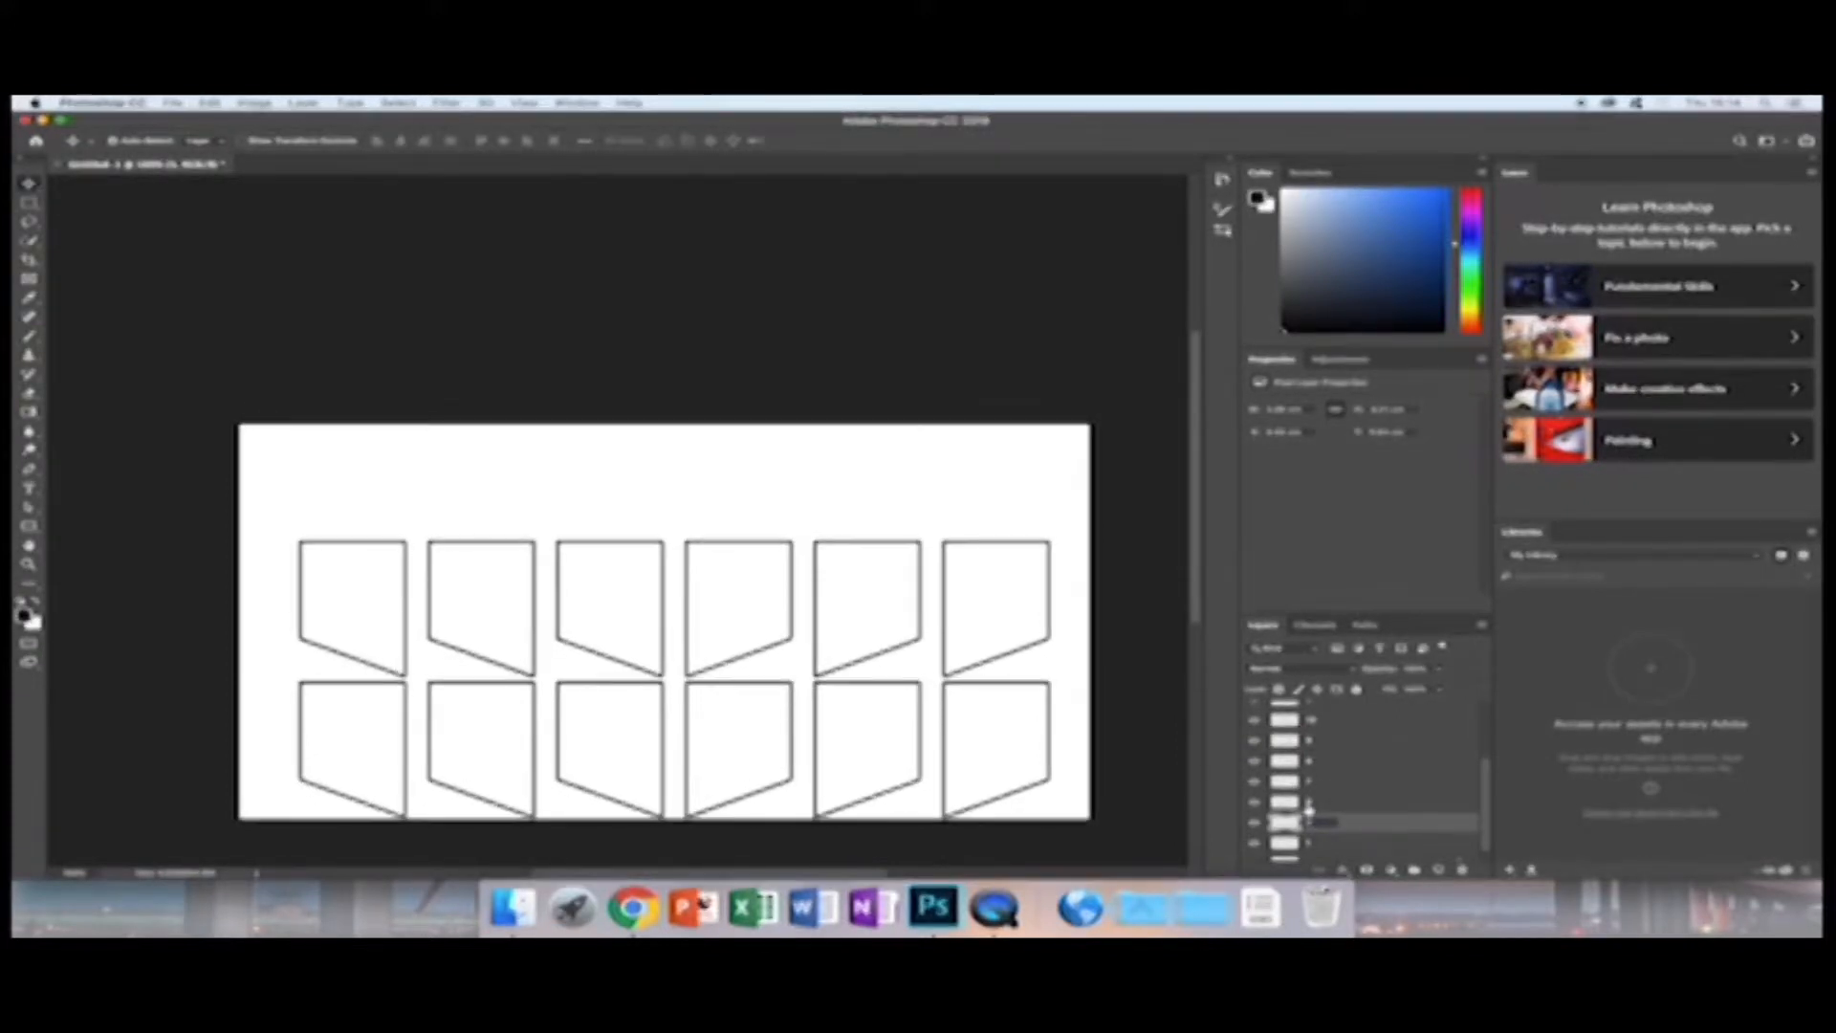
pyautogui.click(1306, 801)
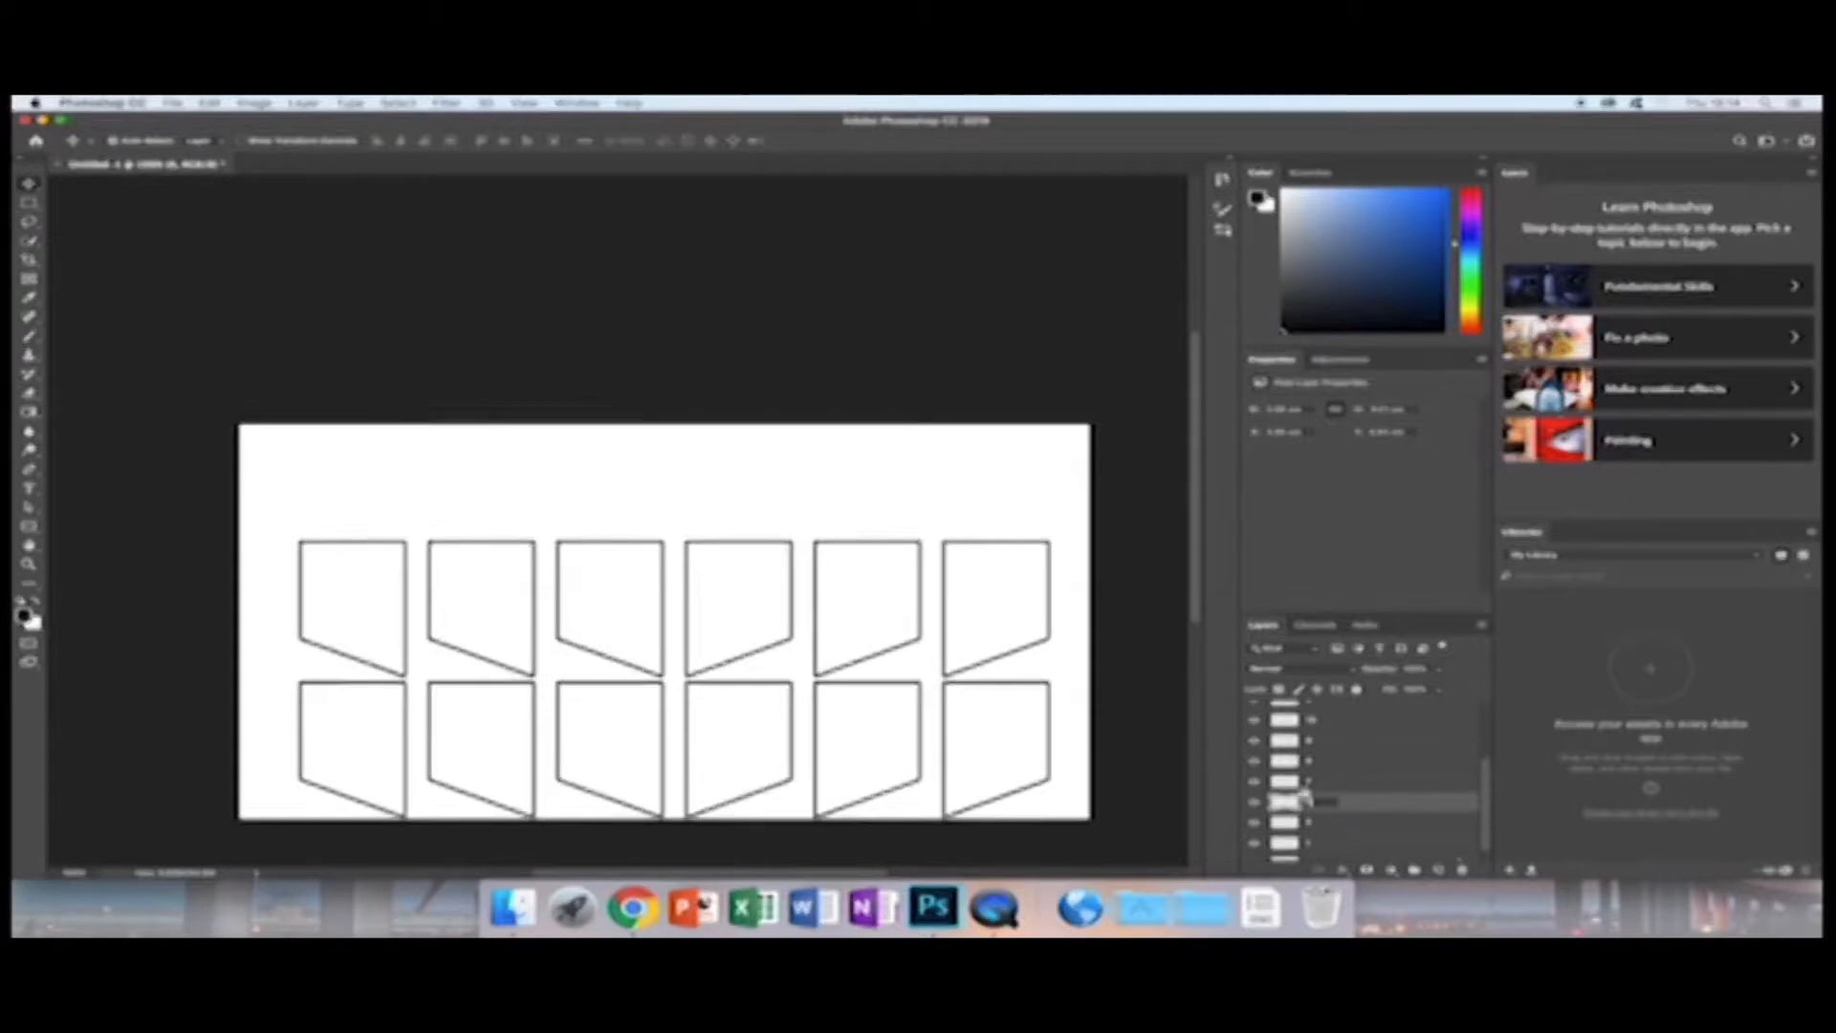
pyautogui.click(1314, 782)
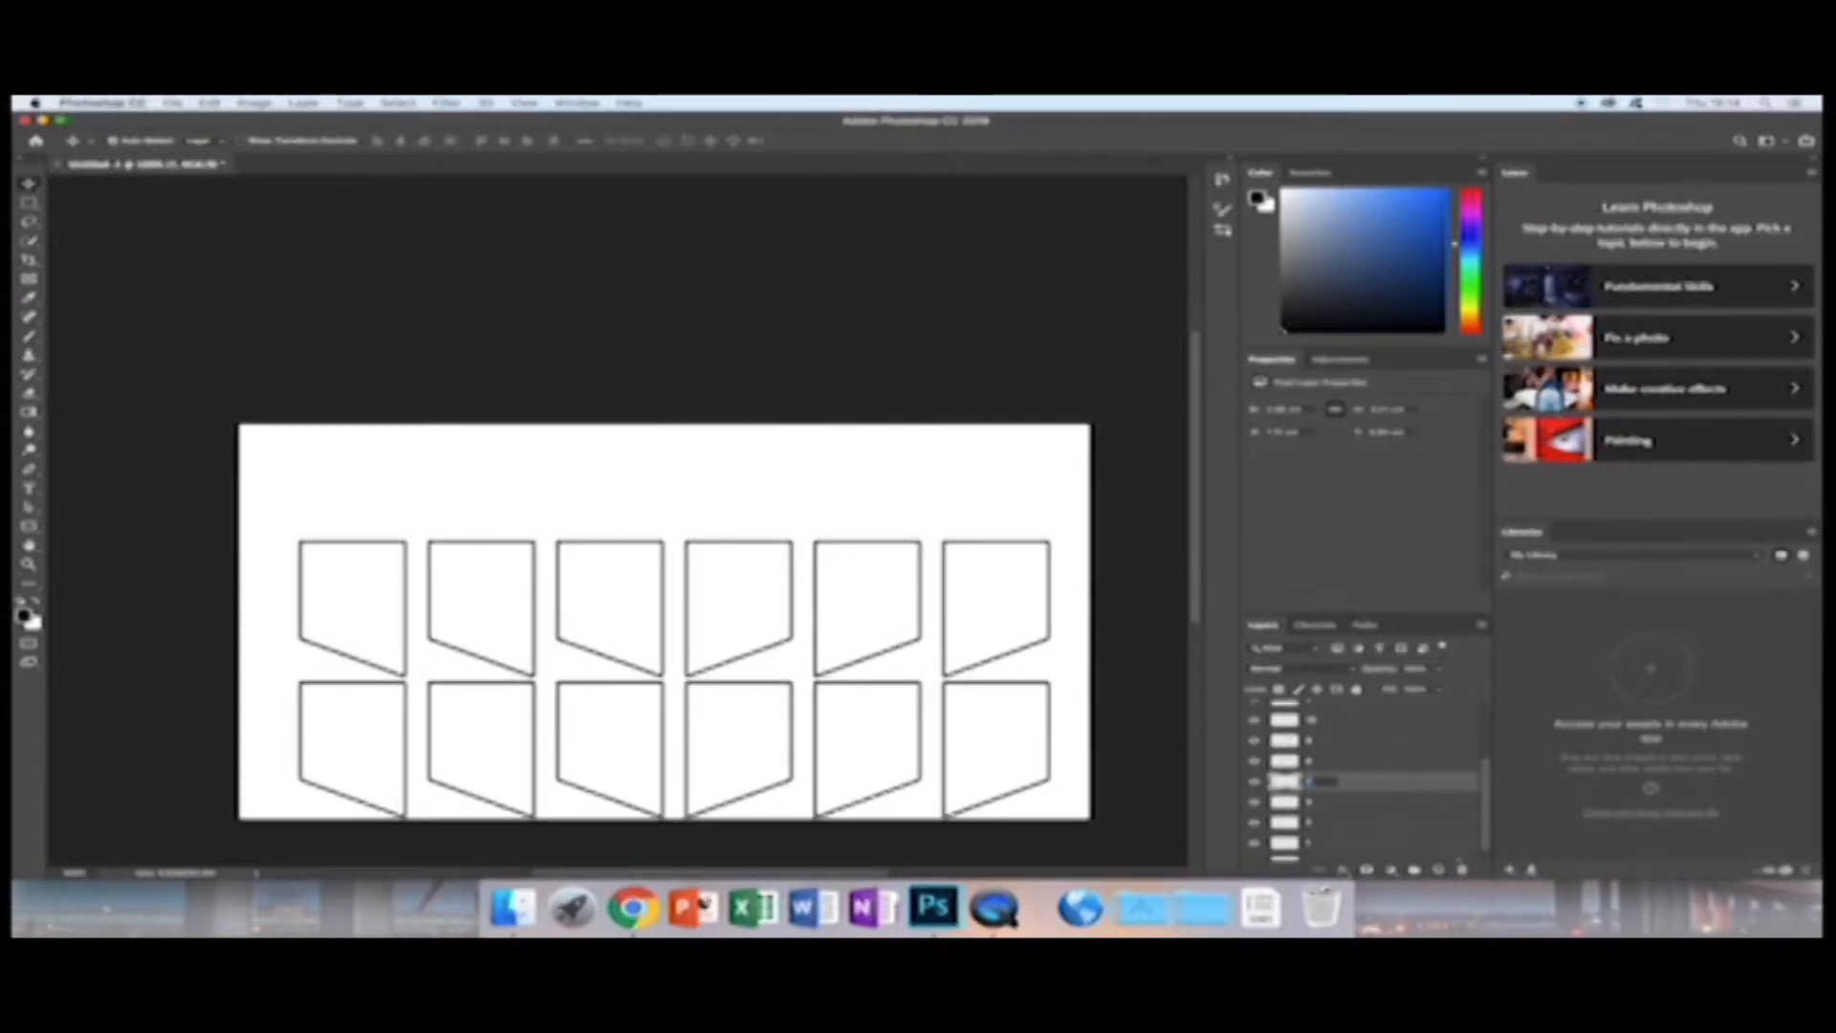
pyautogui.click(1320, 761)
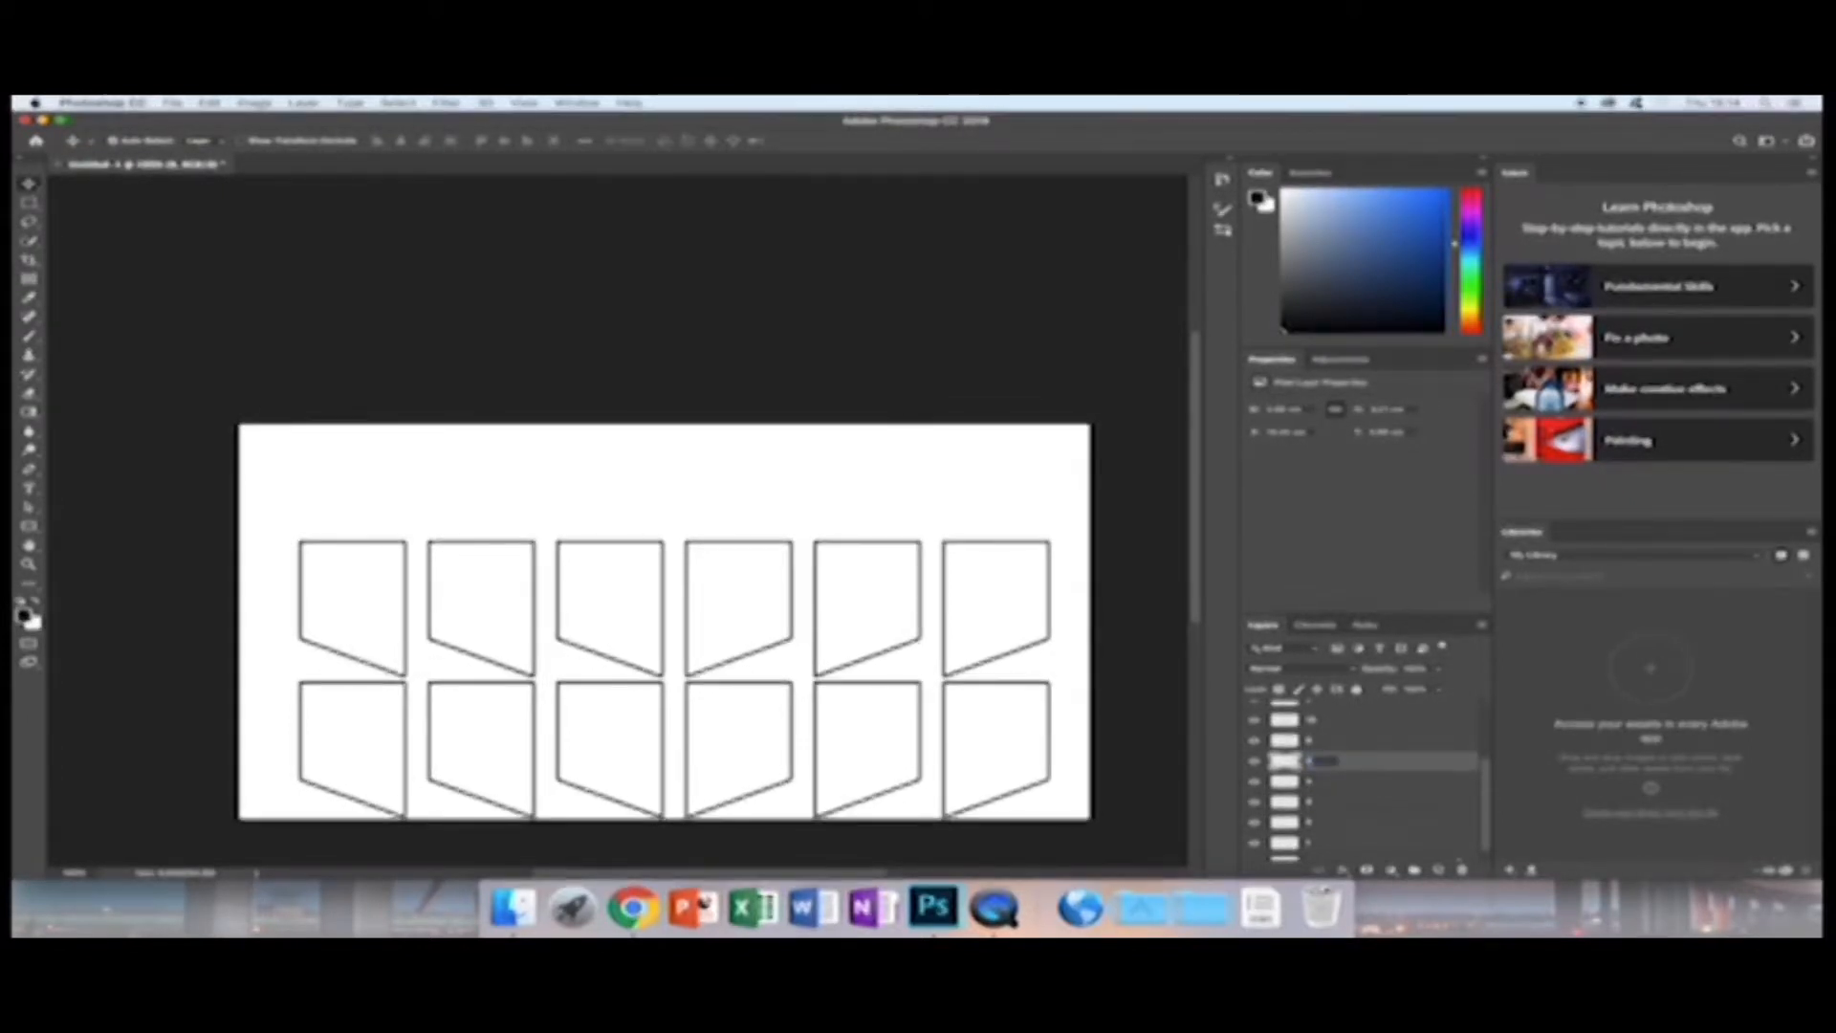
pyautogui.click(1309, 741)
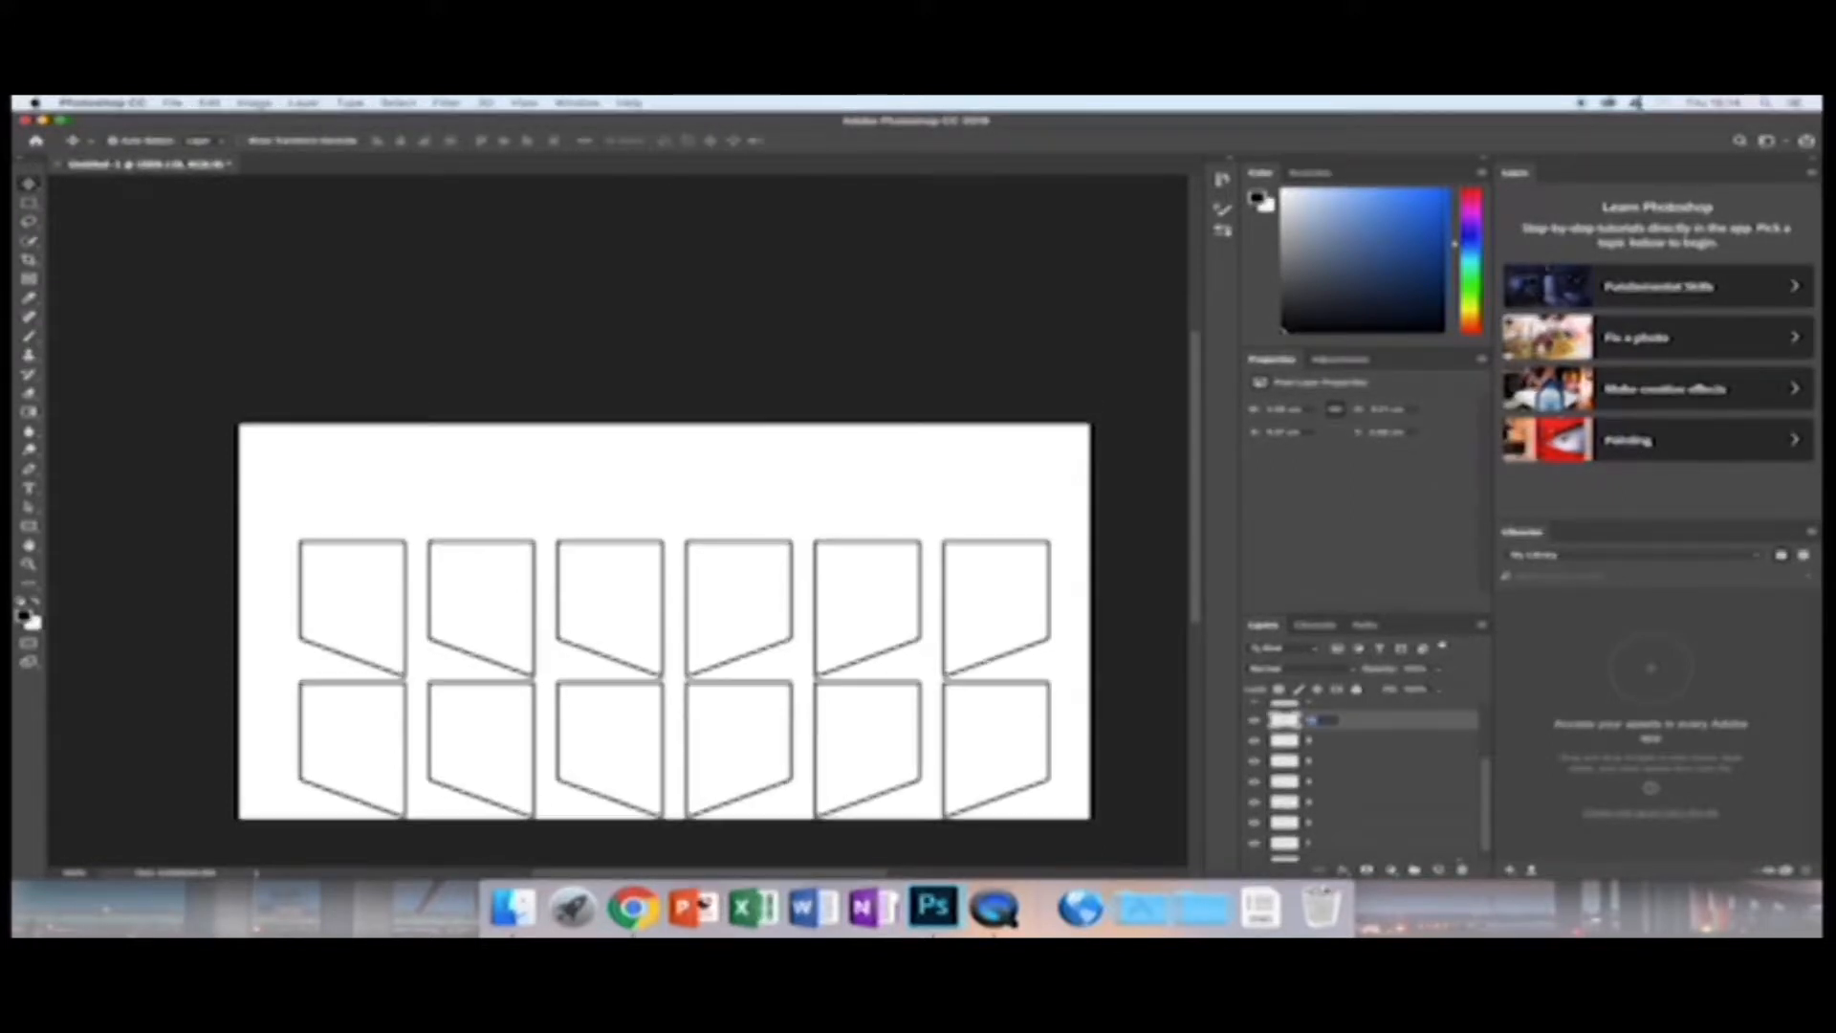
pyautogui.scroll(1, 1316, 719)
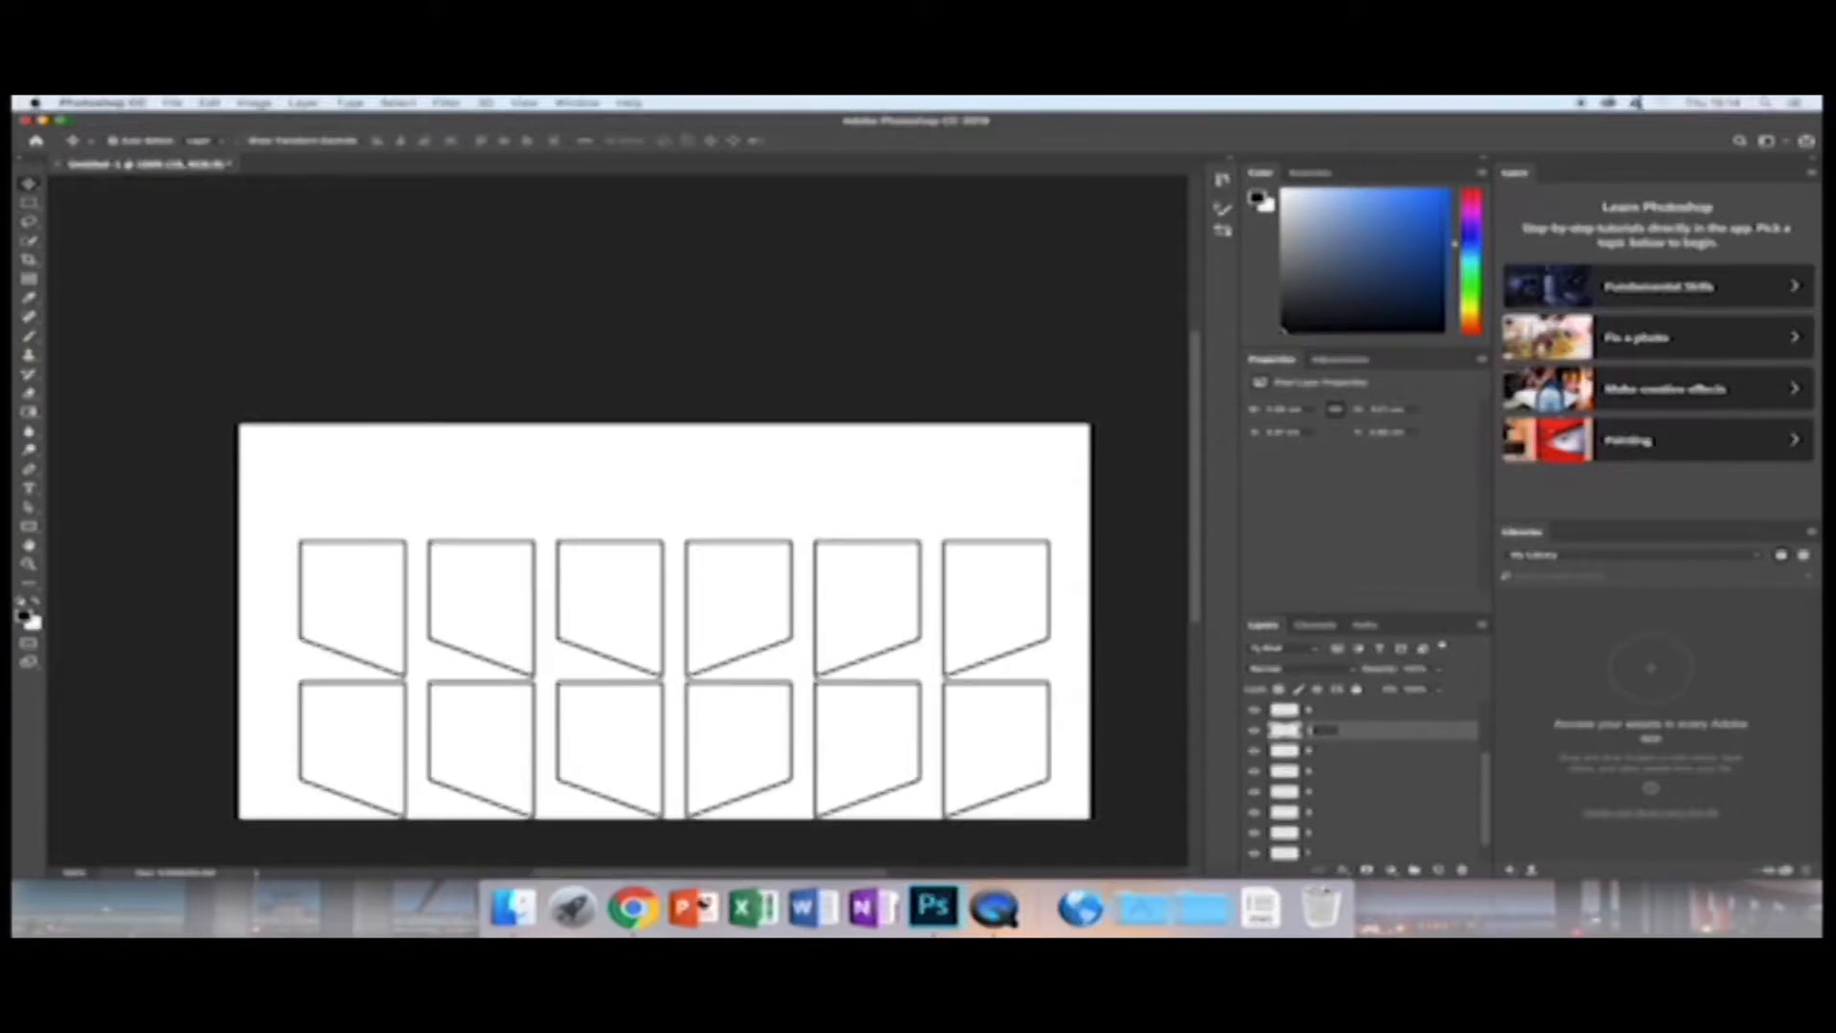
pyautogui.scroll(4, 1343, 762)
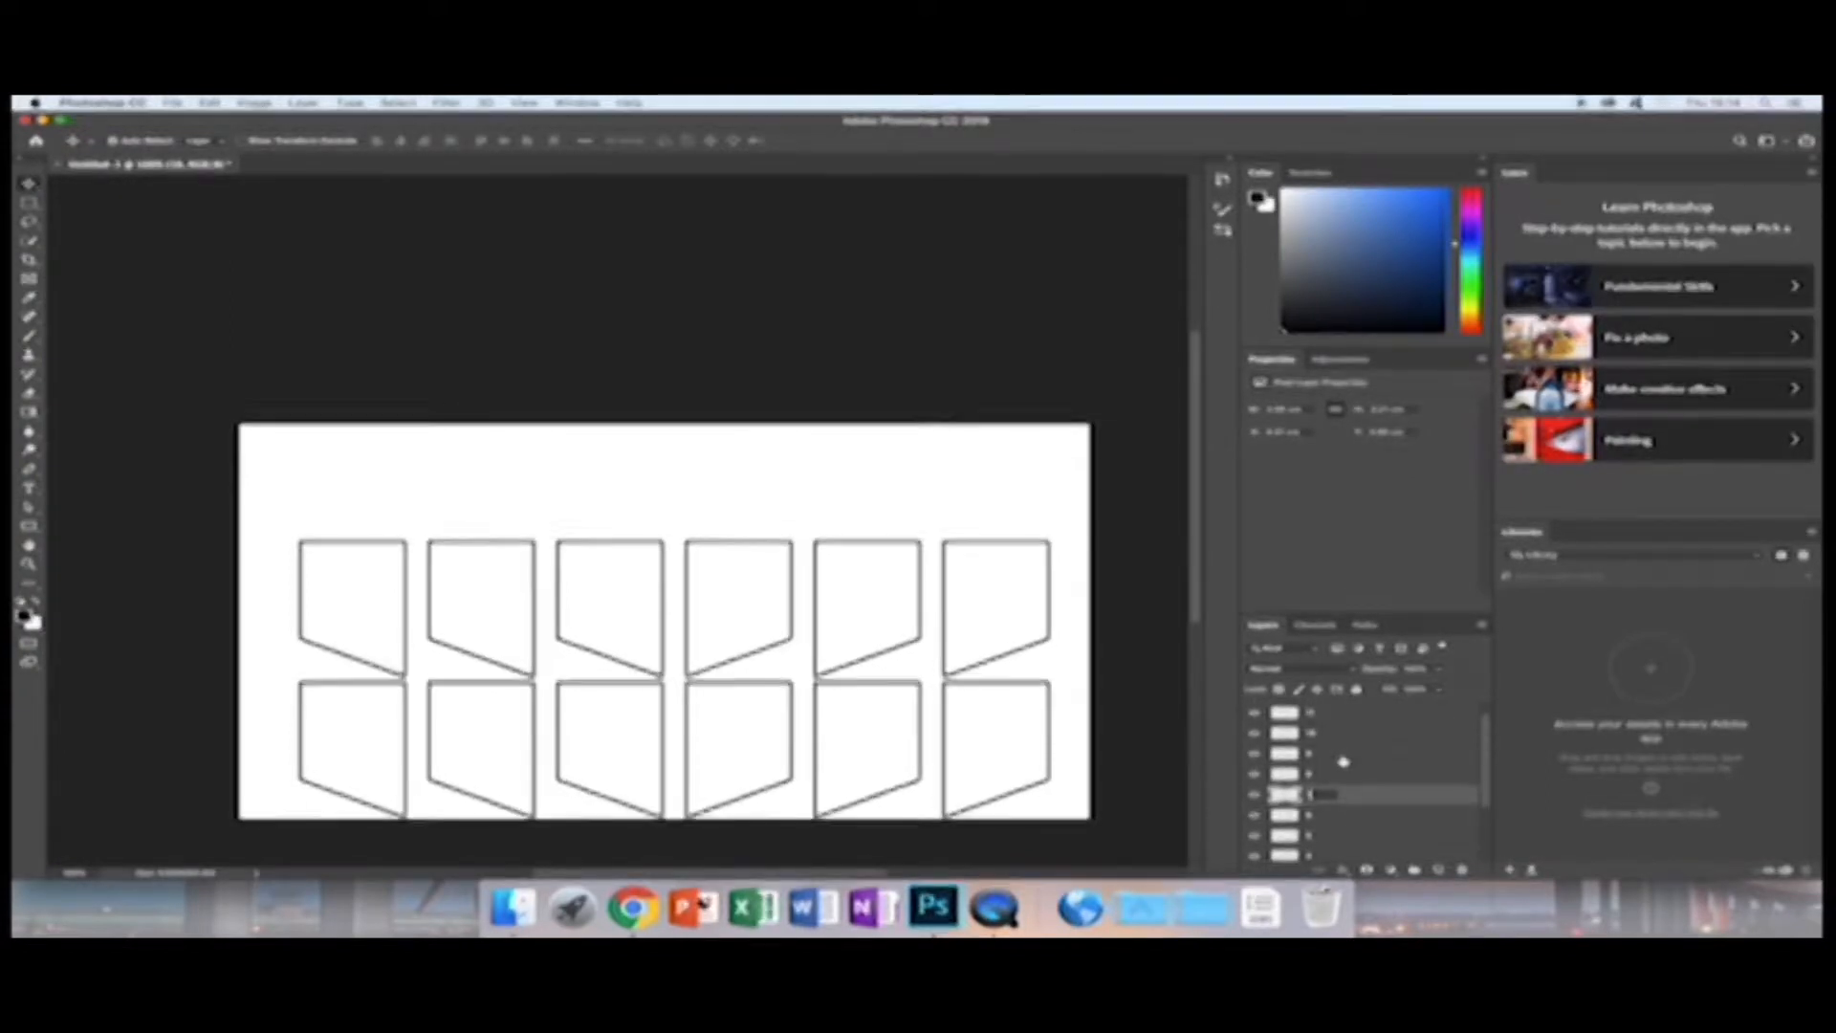
pyautogui.scroll(1, 1329, 755)
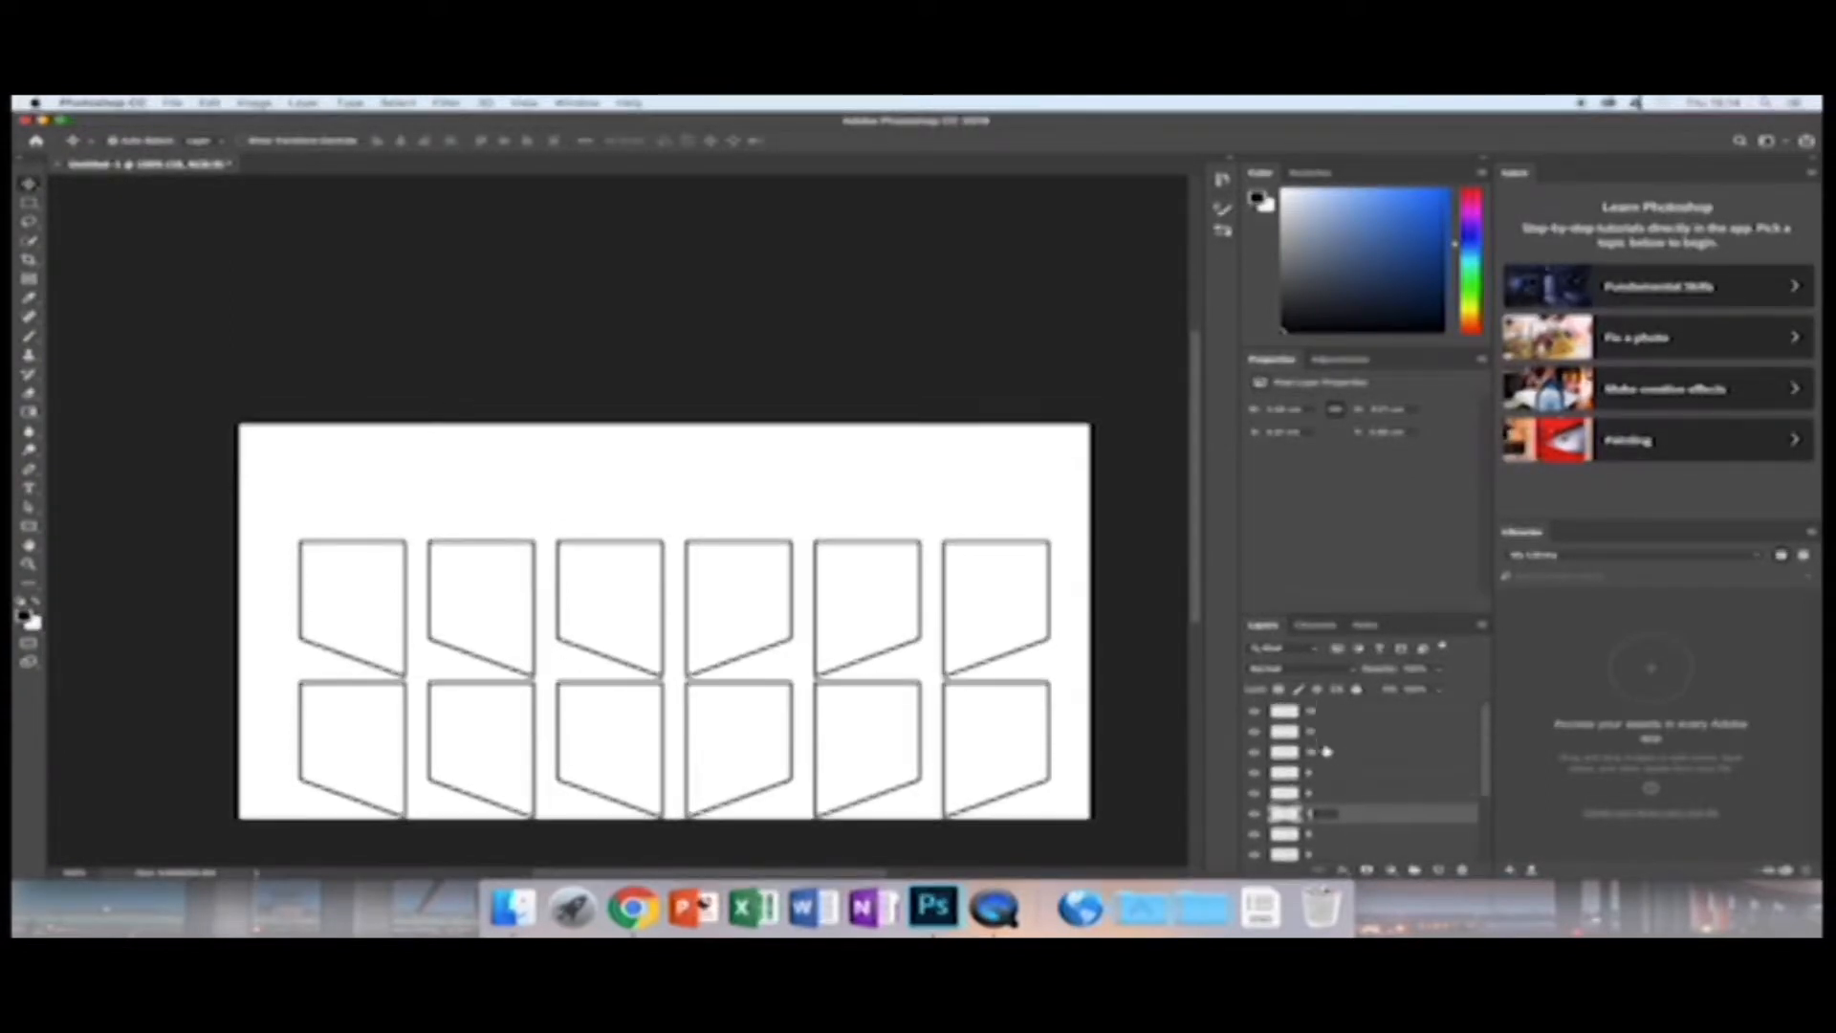
pyautogui.scroll(-3, 1325, 752)
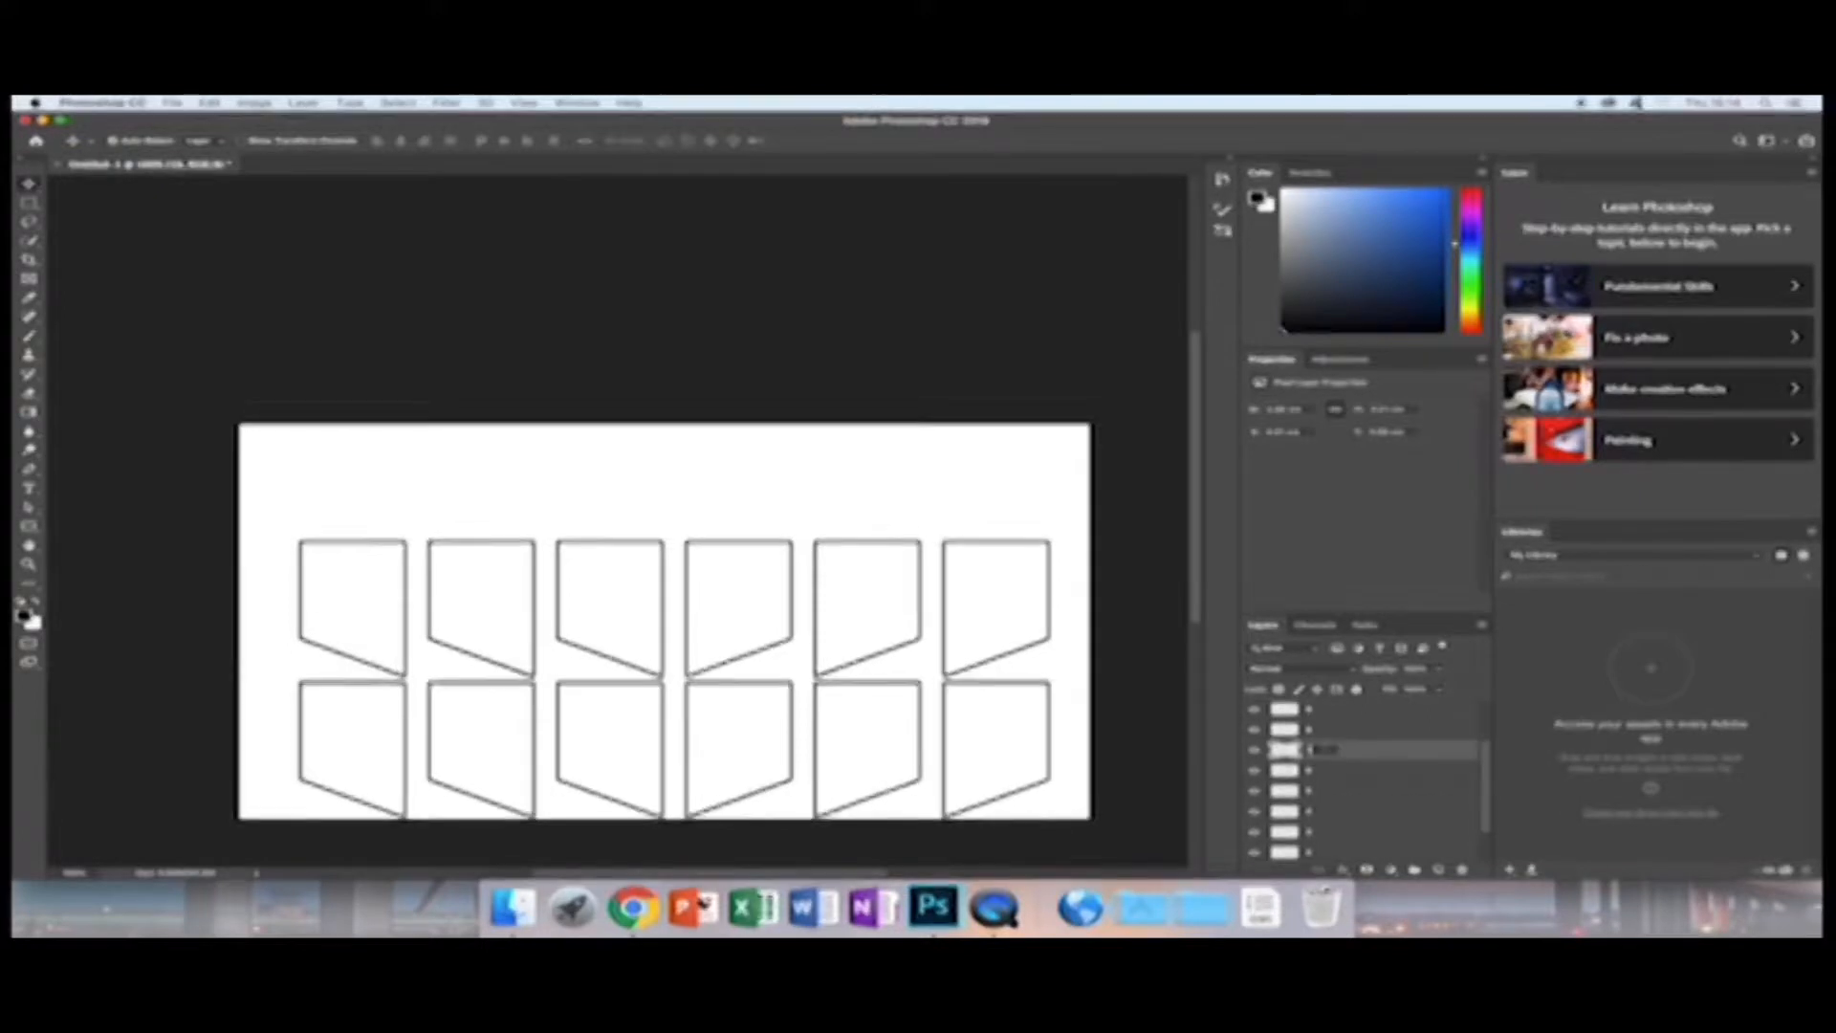
pyautogui.scroll(-2, 1339, 765)
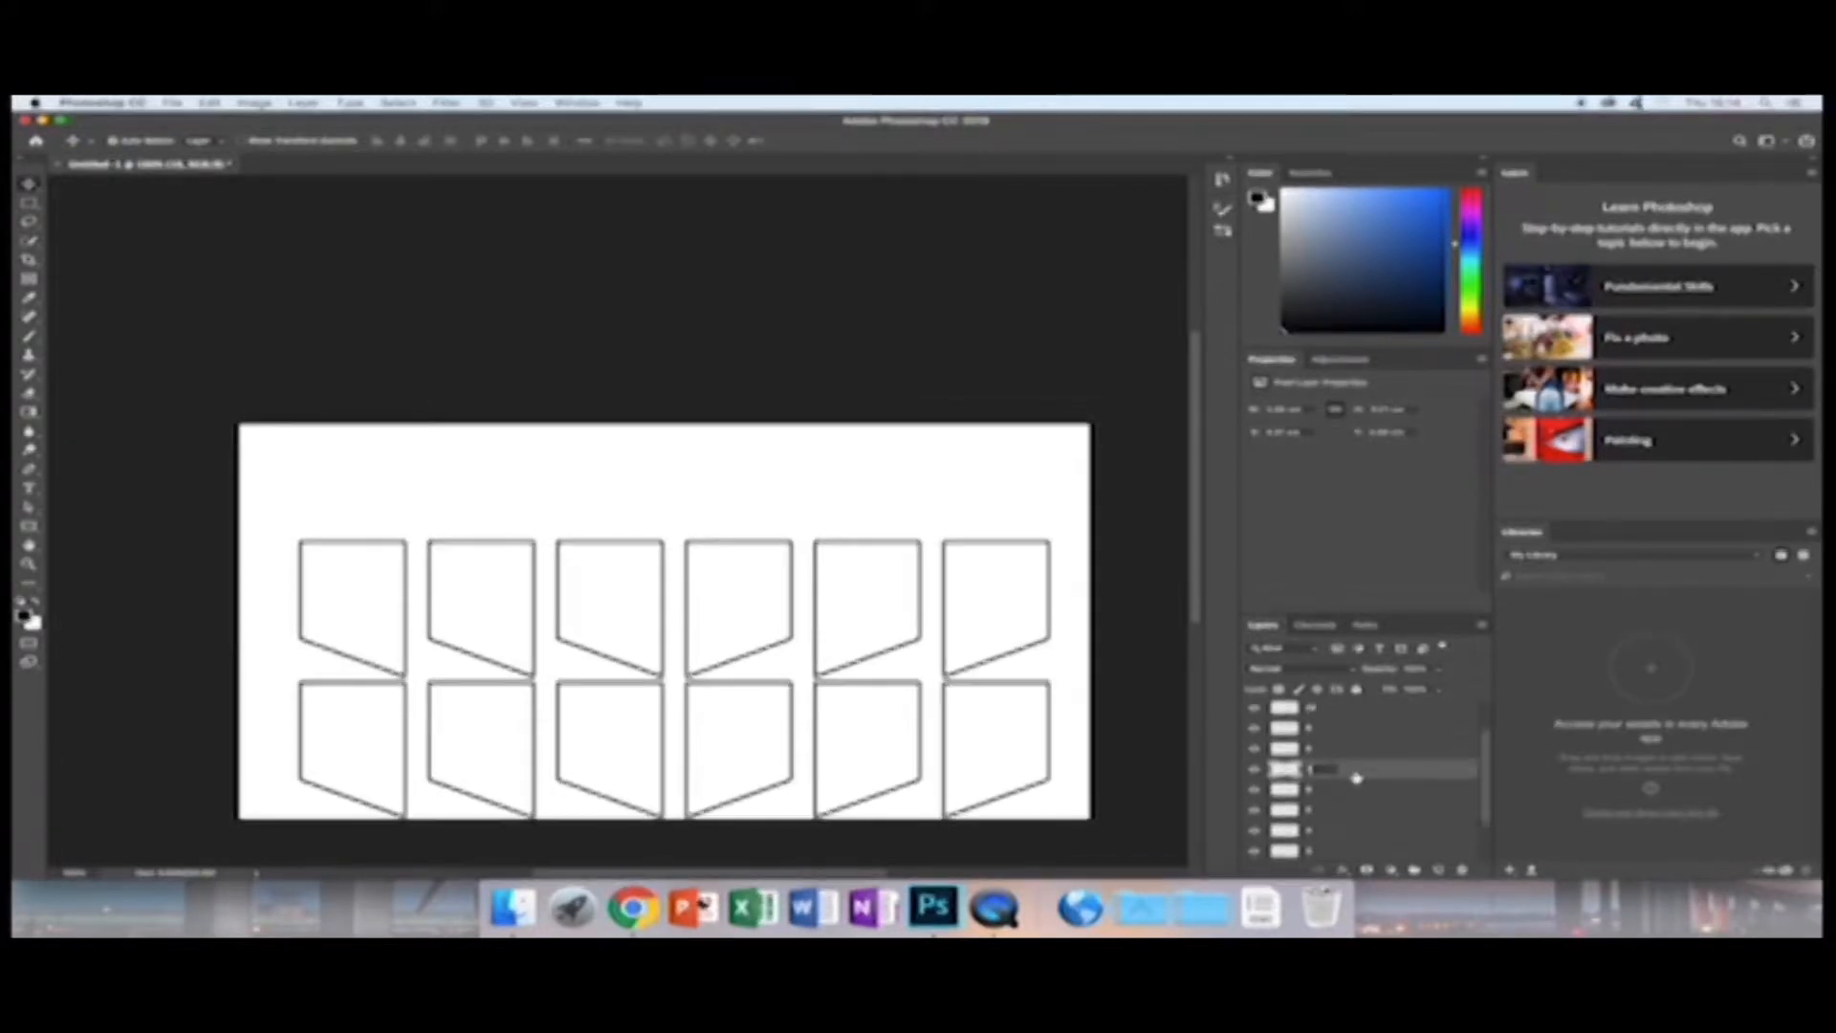
pyautogui.scroll(4, 1354, 775)
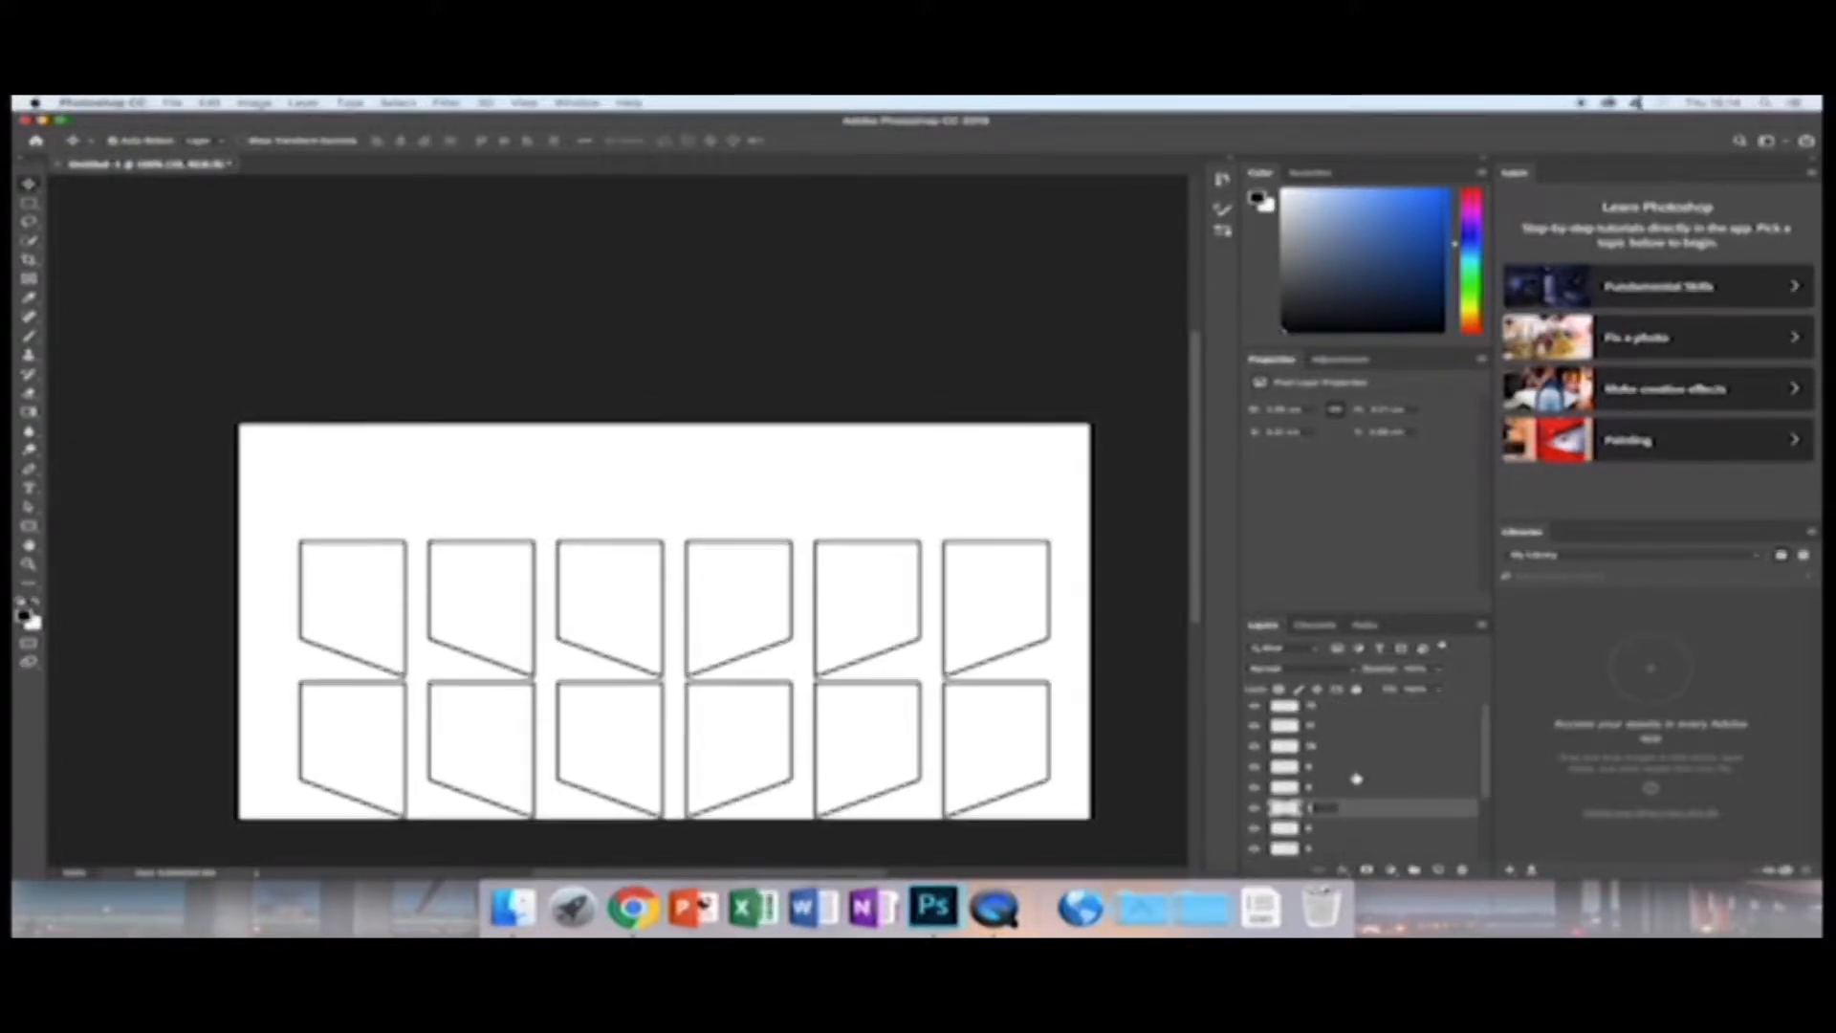
pyautogui.click(1144, 493)
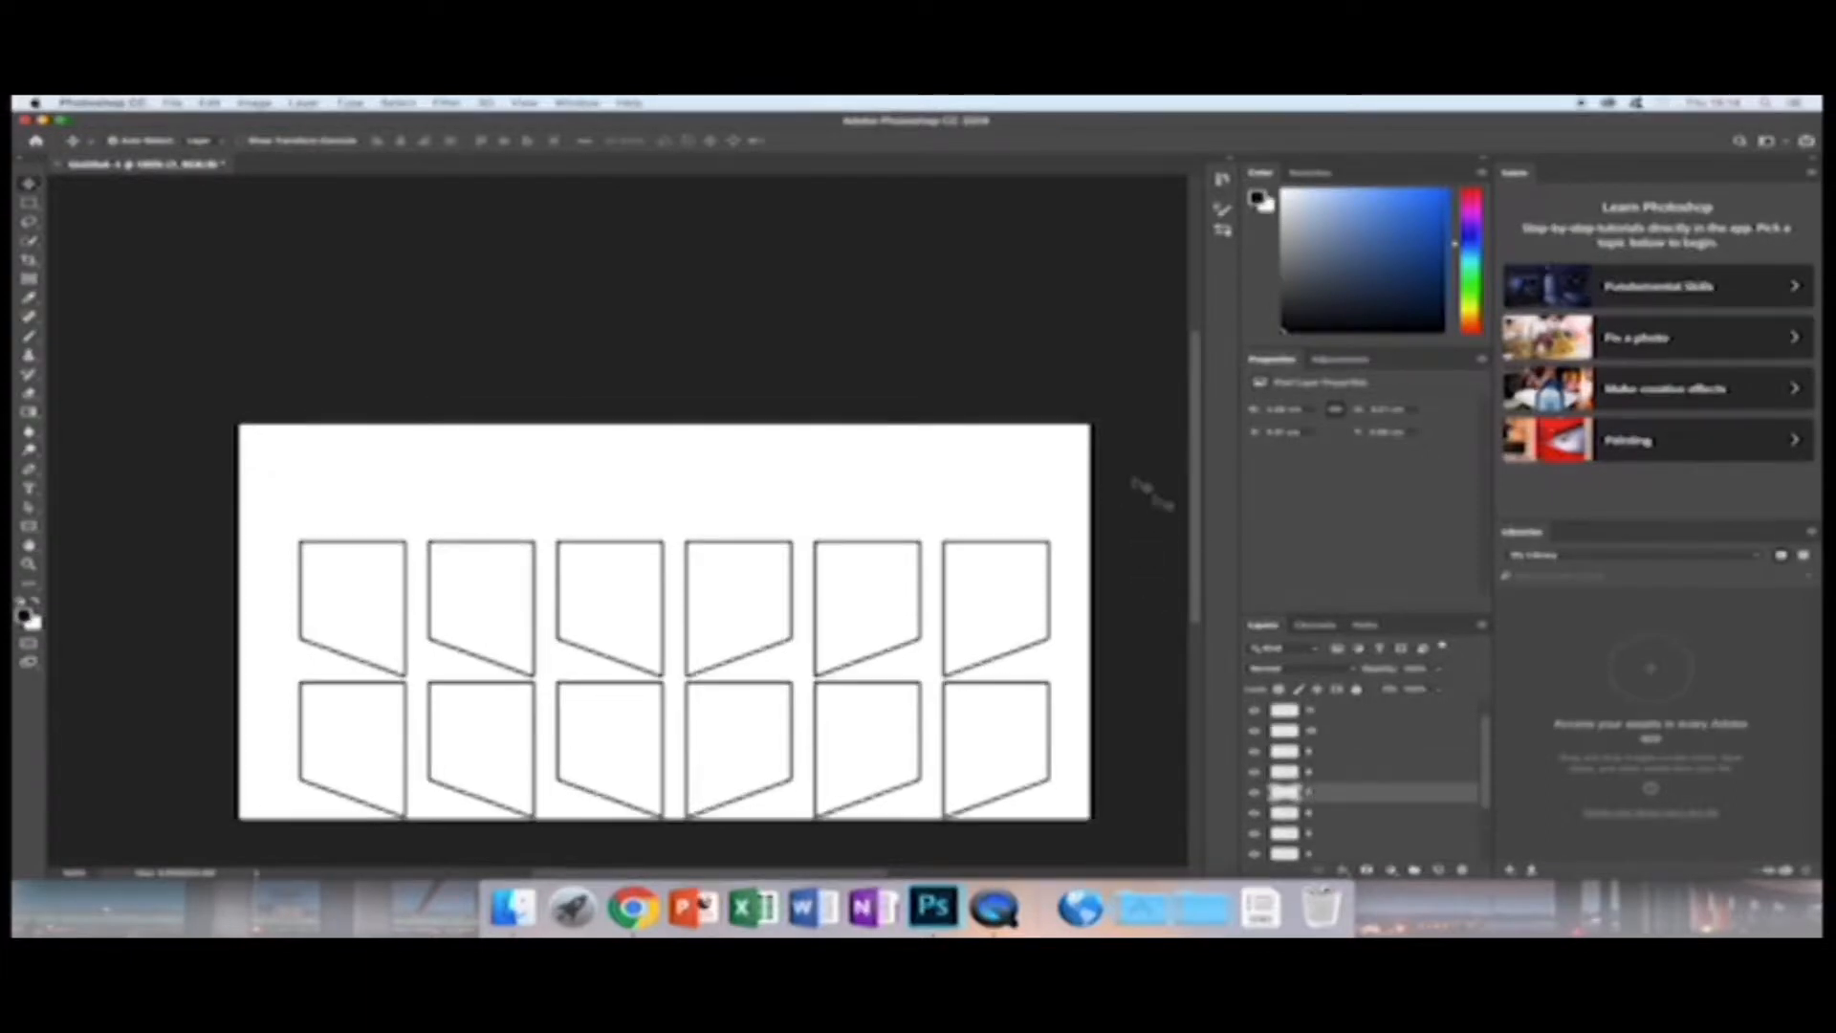
# Select all twelve outline layers and move them together up and slightly left to centre both rows on the canvas.
pyautogui.click(1370, 715)
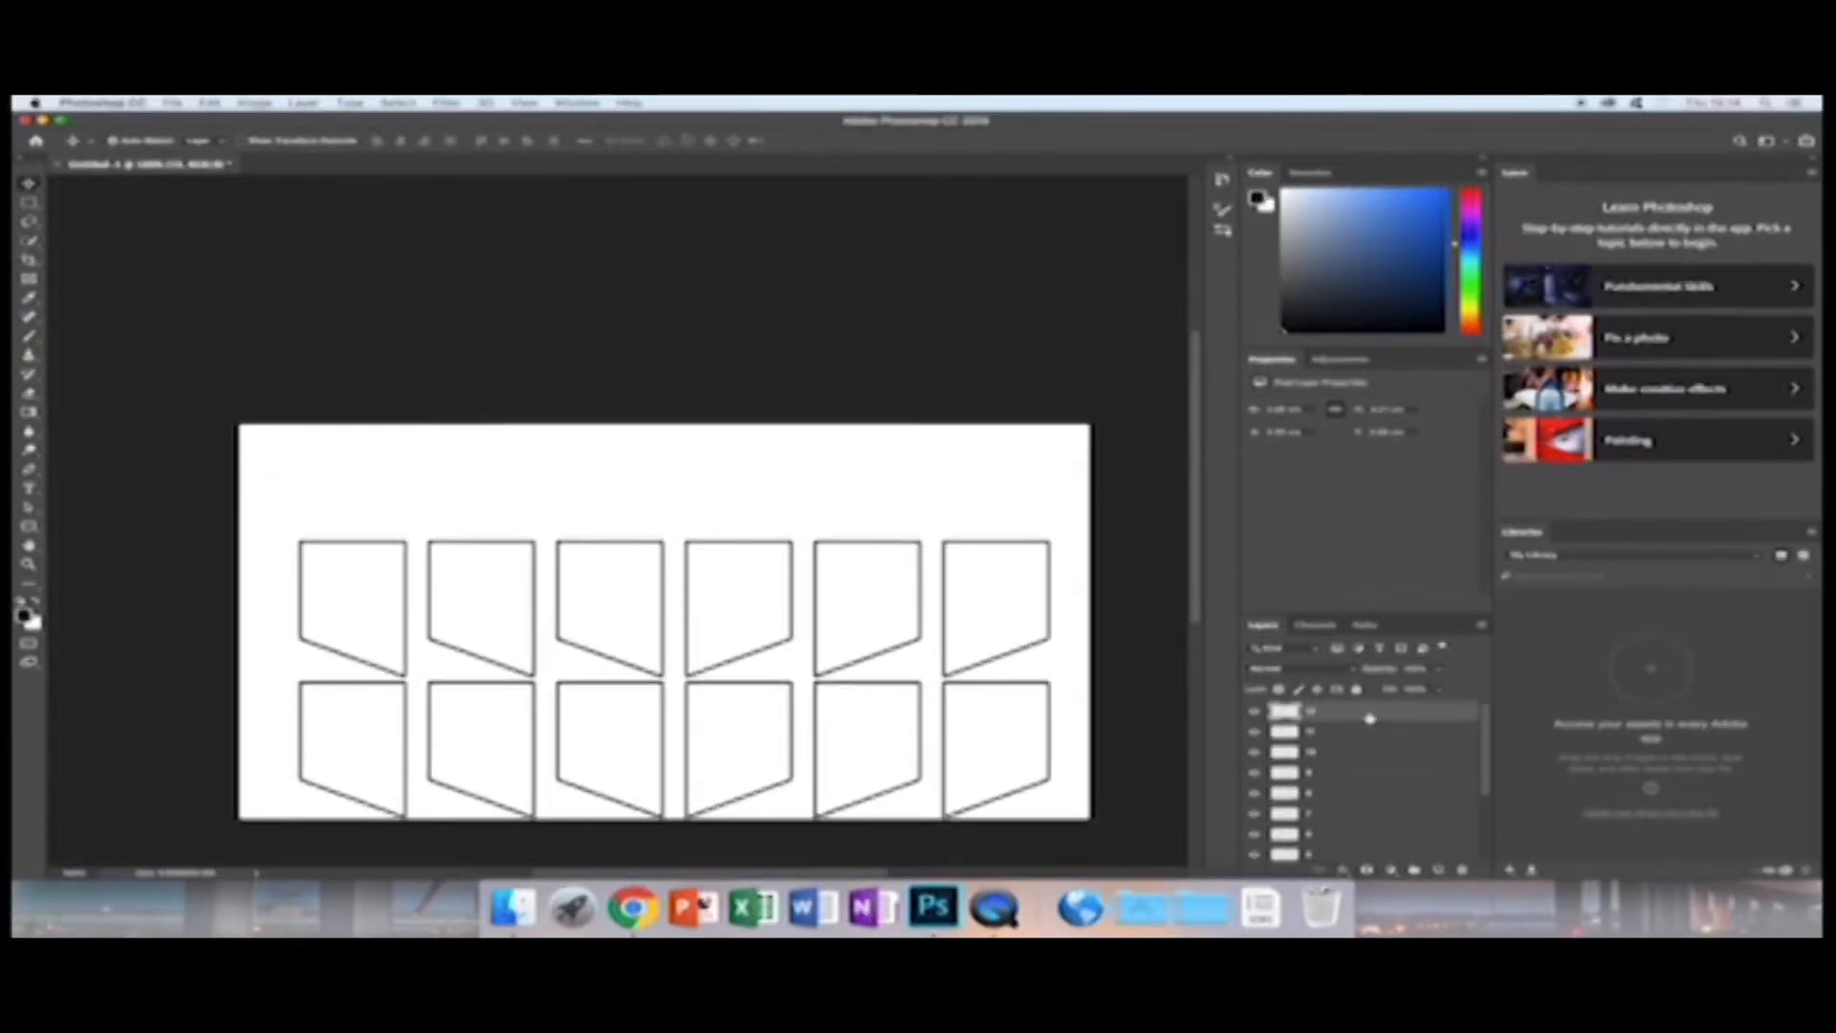
pyautogui.scroll(-2, 1370, 718)
pyautogui.keyDown('shift'); pyautogui.click(1345, 830); pyautogui.keyUp('shift')
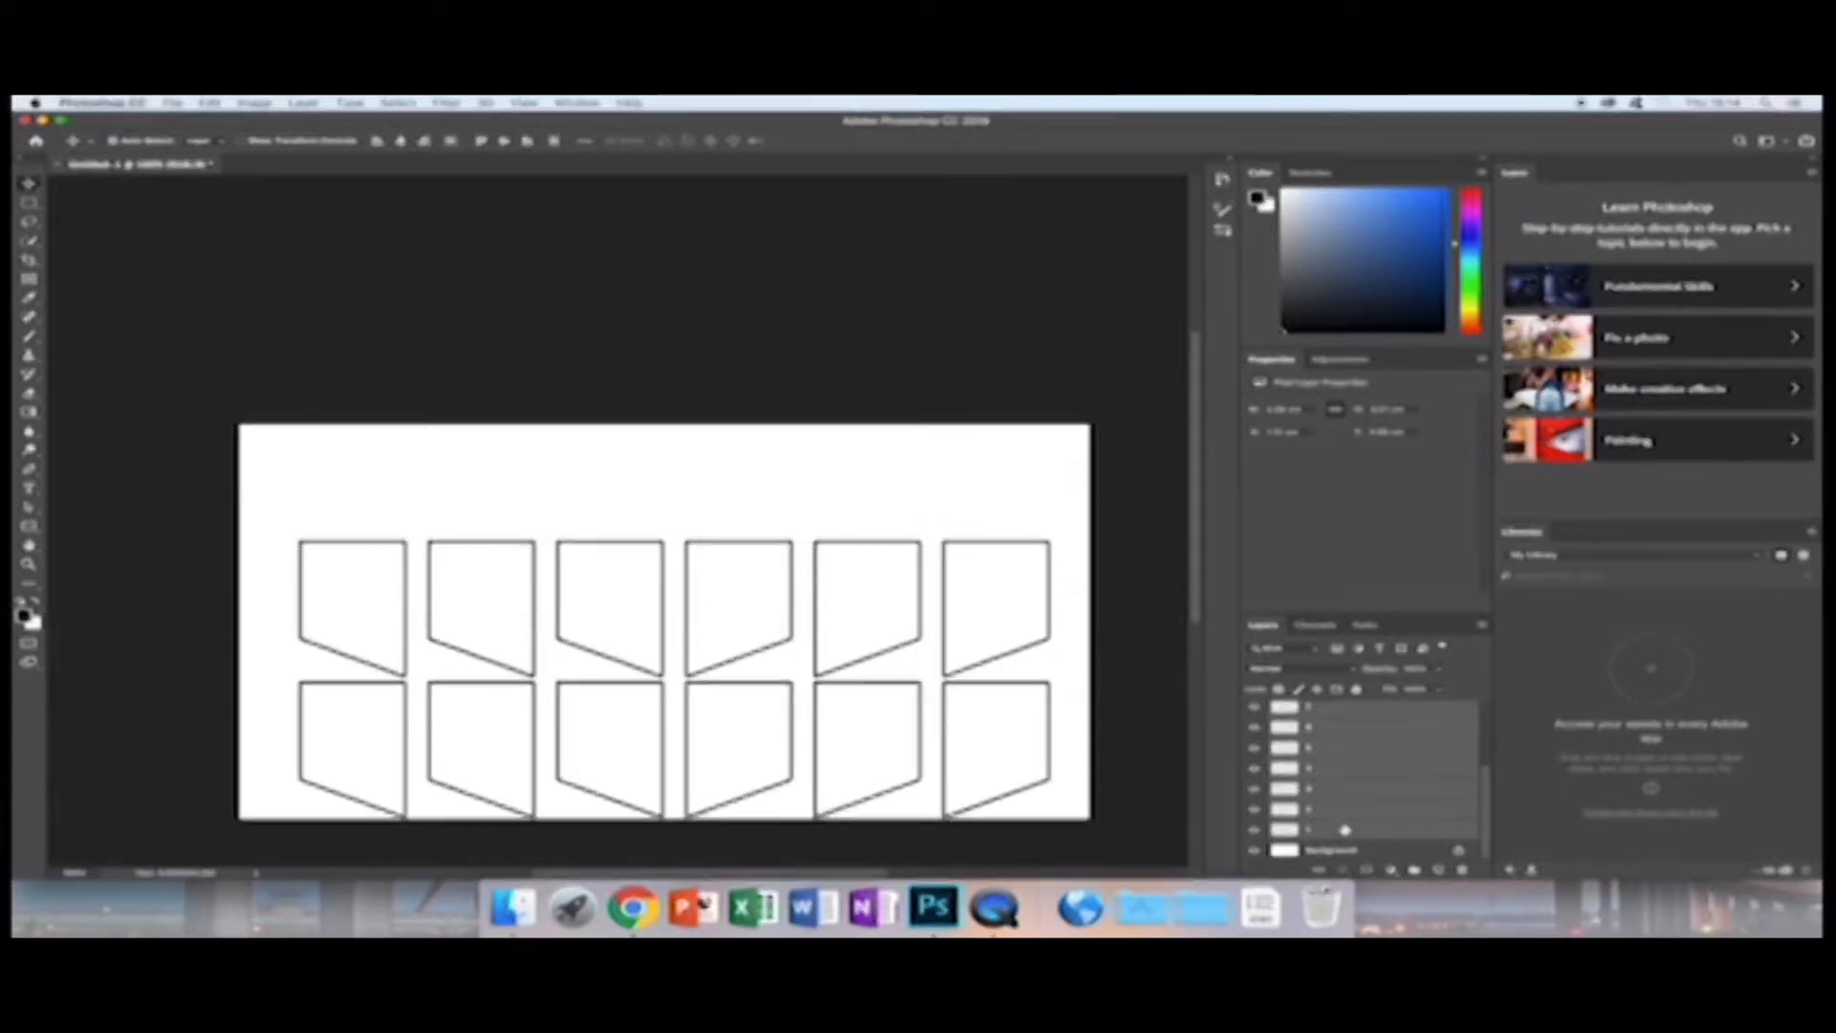
pyautogui.click(559, 547)
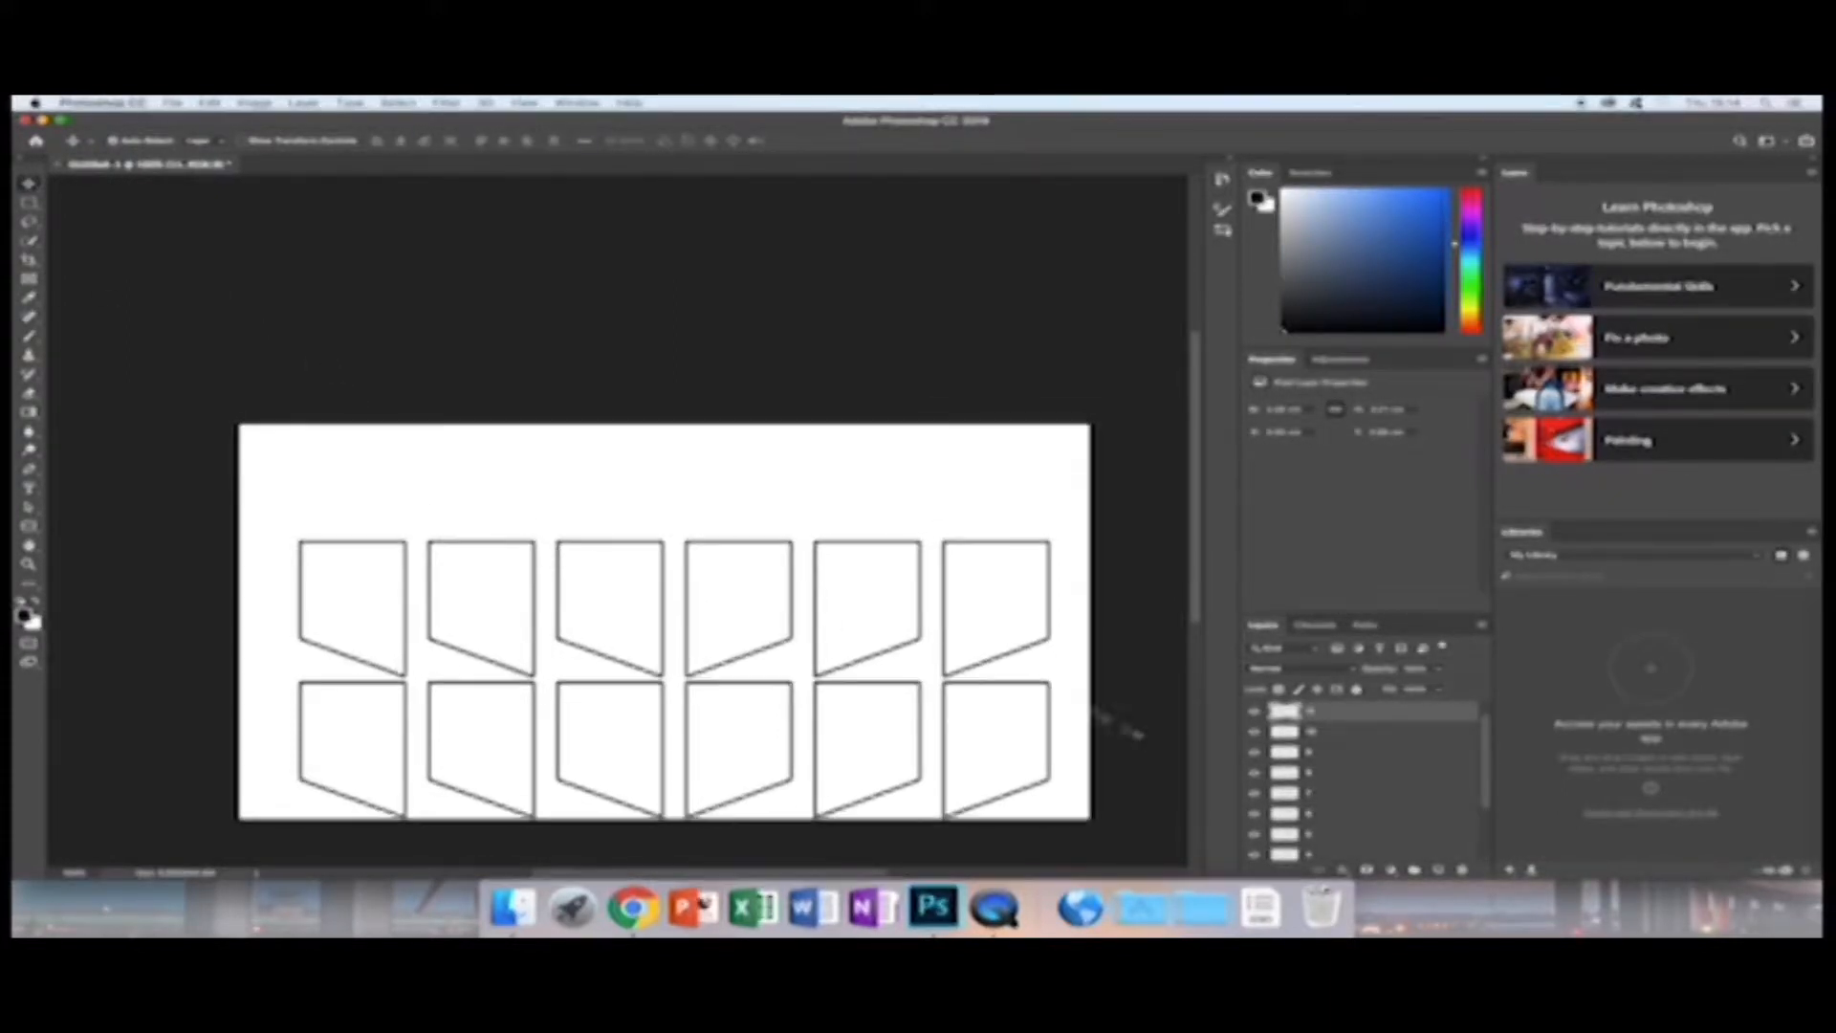
pyautogui.scroll(-3, 1435, 755)
pyautogui.keyDown('shift'); pyautogui.click(1347, 831); pyautogui.keyUp('shift')
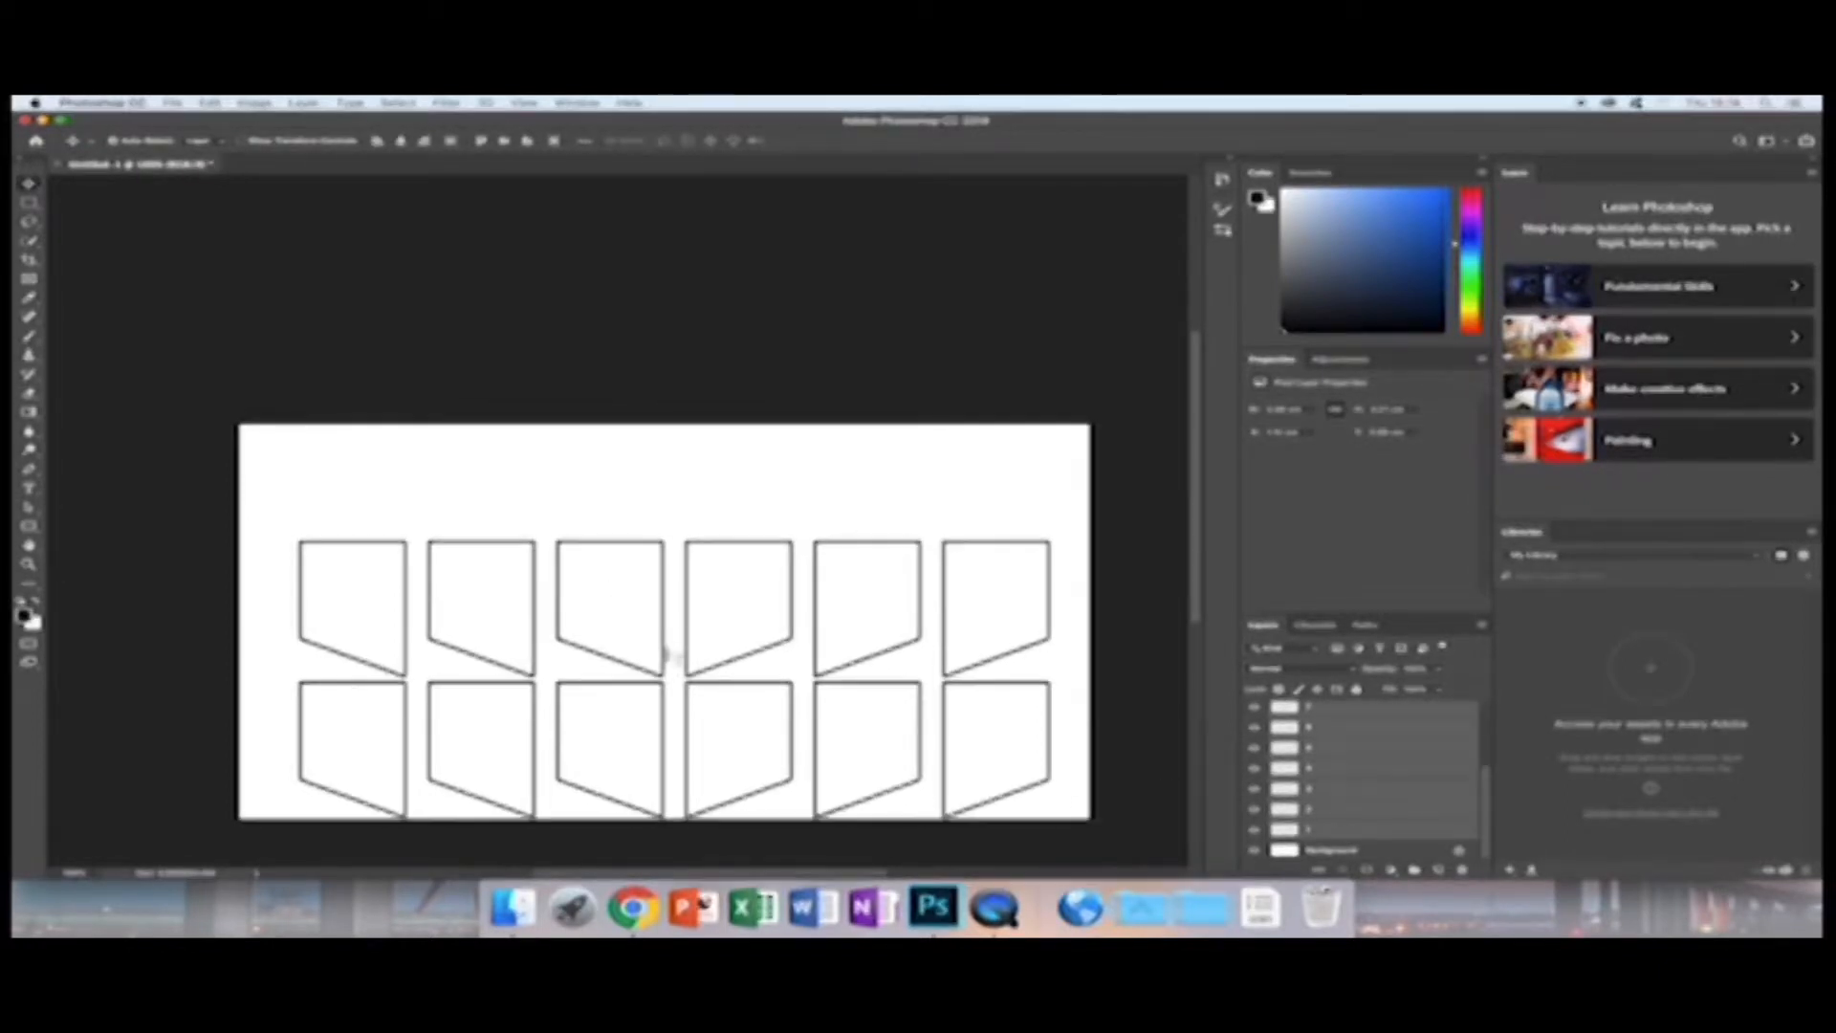
pyautogui.moveTo(689, 698); pyautogui.dragTo(682, 650)
pyautogui.moveTo(681, 646); pyautogui.dragTo(679, 649)
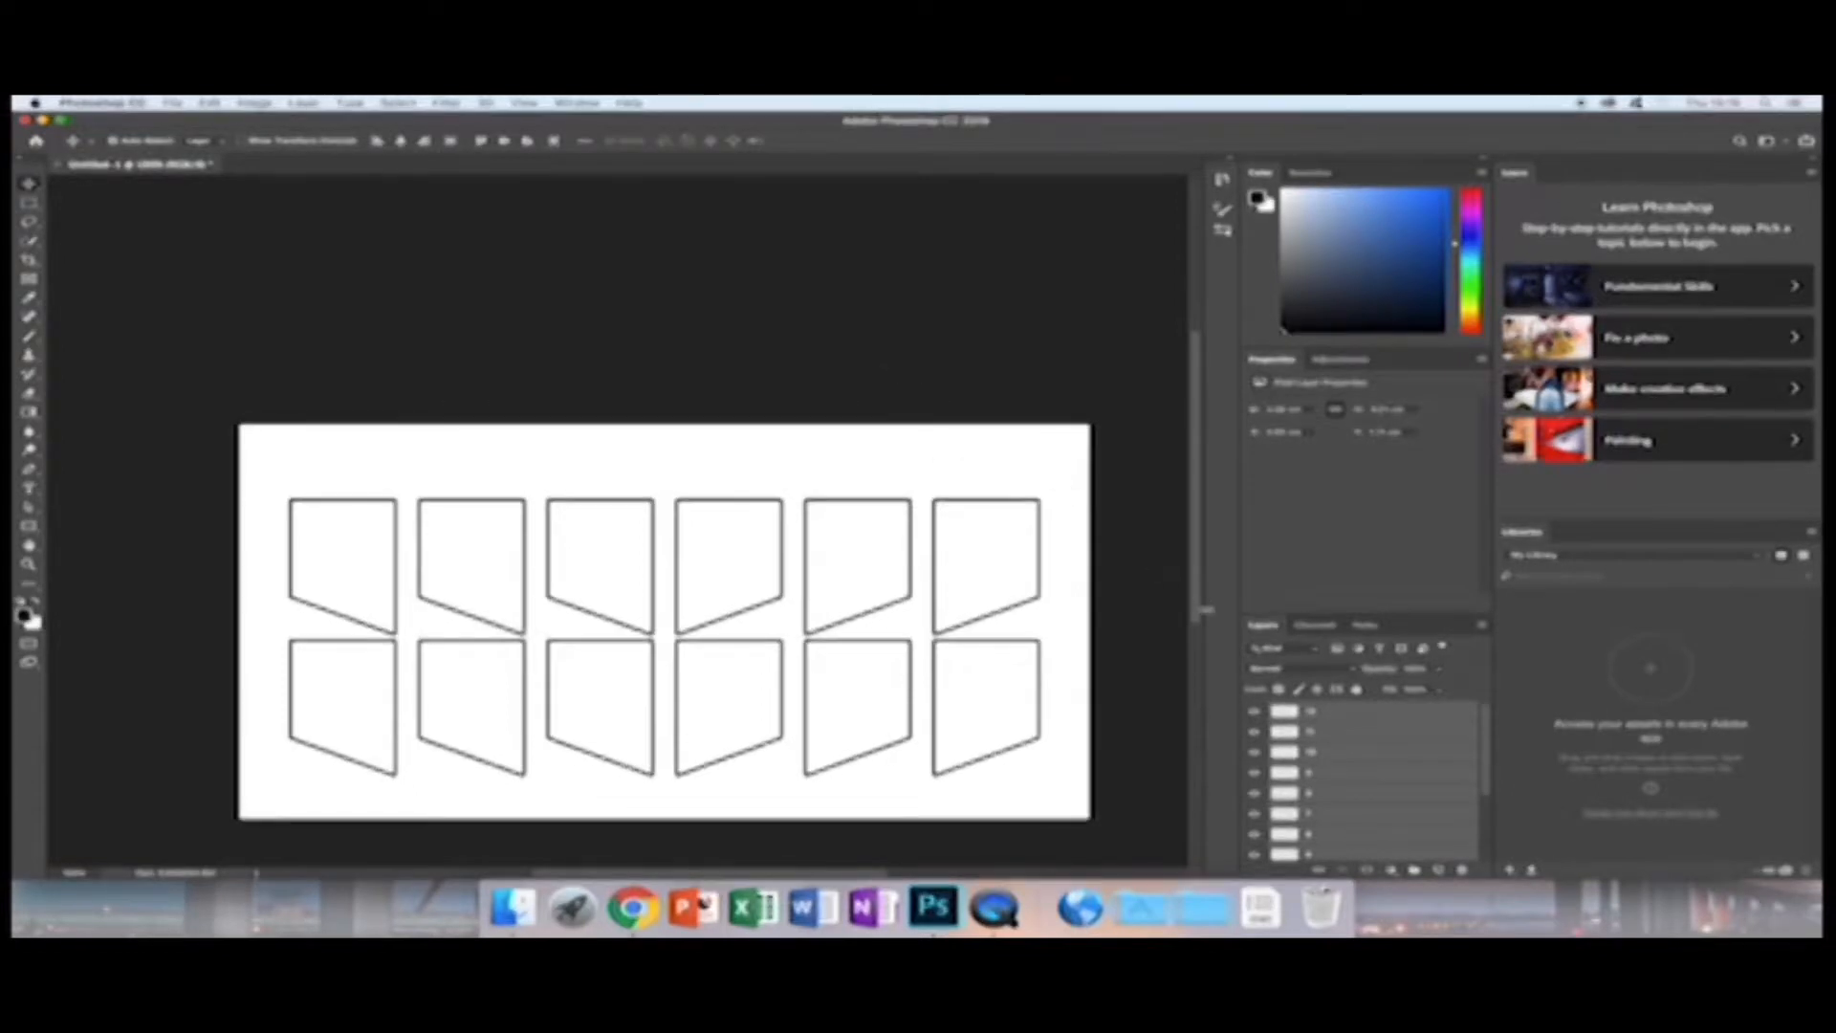
# Group the twelve outline layers, name the group Boxes and collapse it in the layer list.
pyautogui.scroll(-1, 1412, 743)
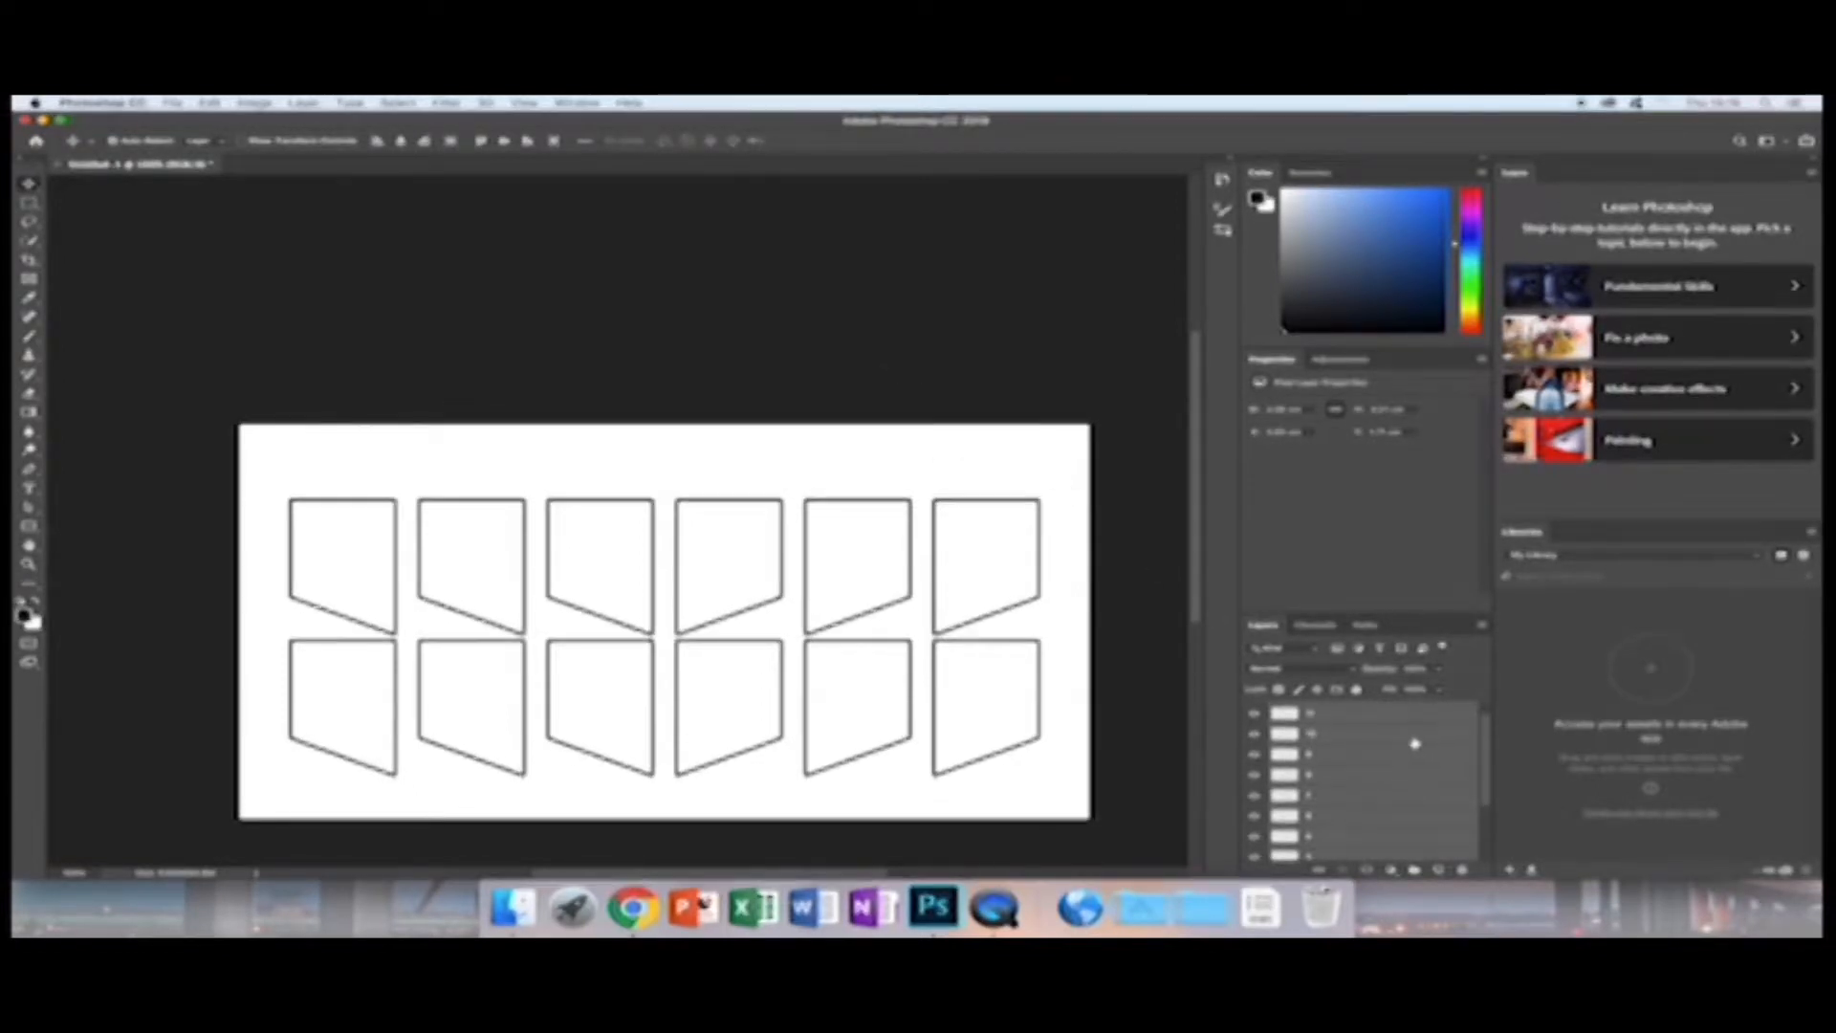
pyautogui.moveTo(1416, 743); pyautogui.dragTo(1415, 871)
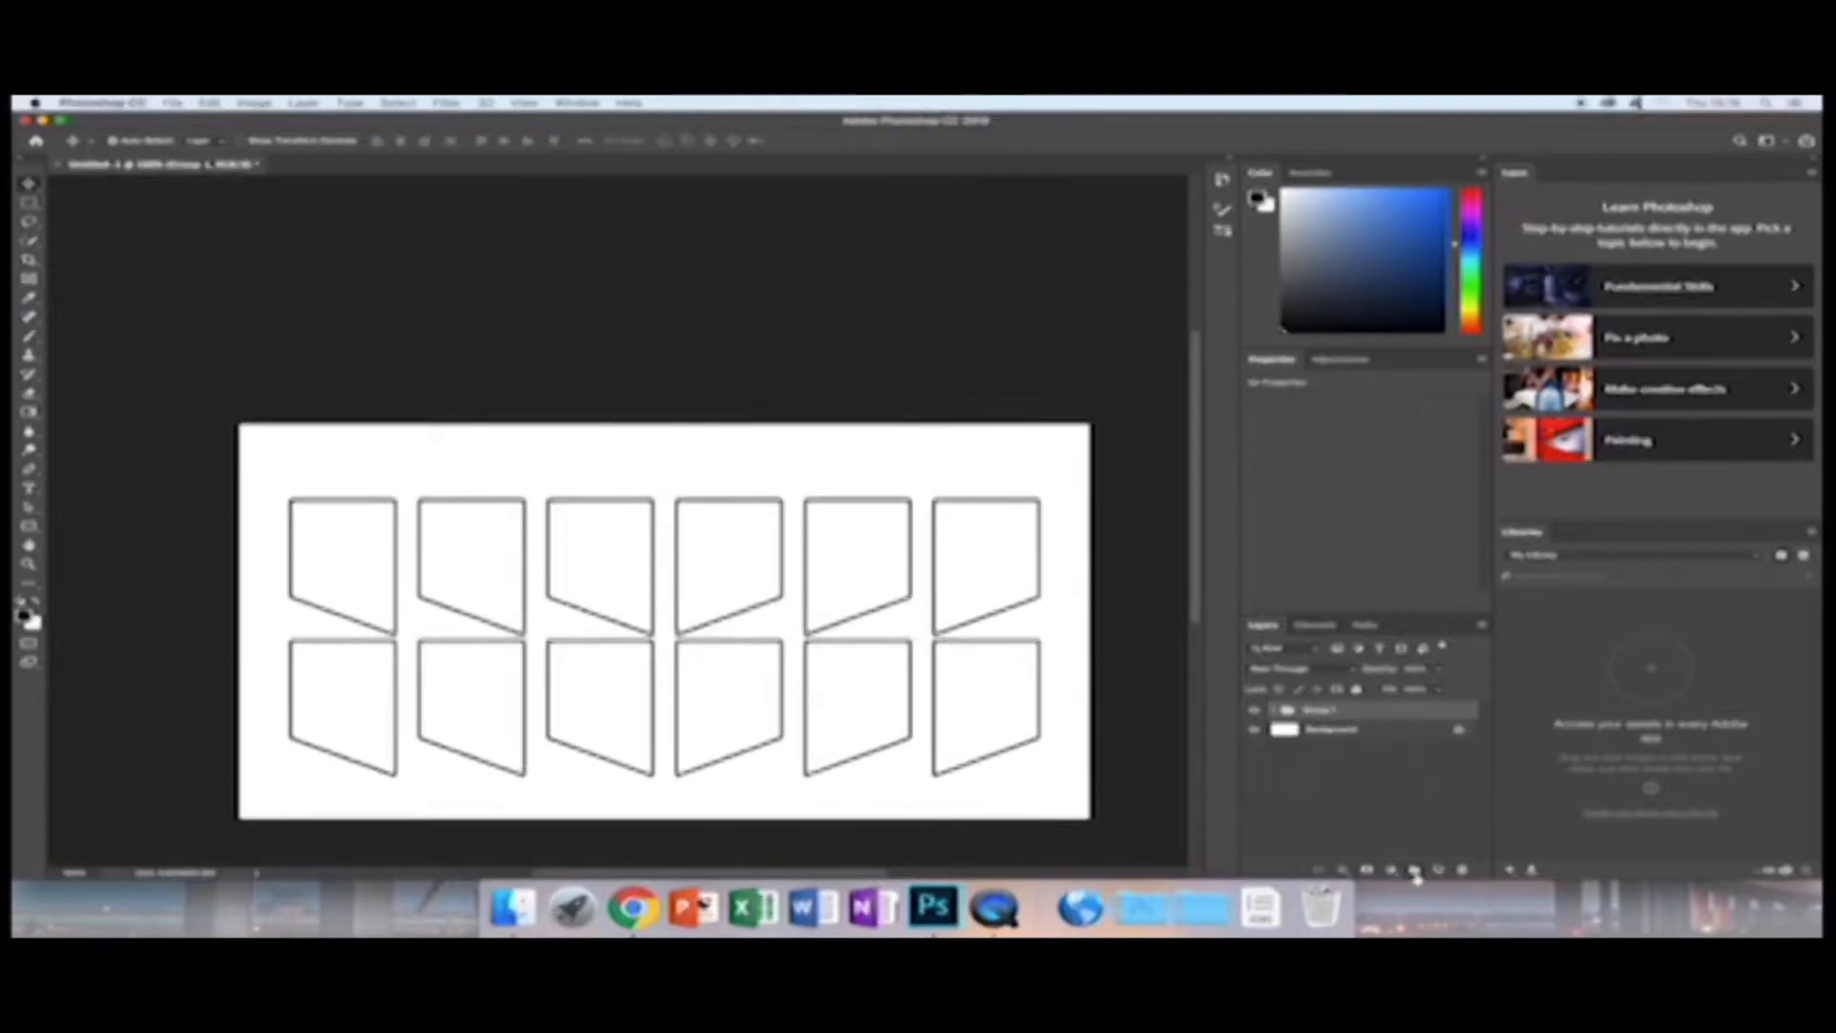
pyautogui.click(1277, 711)
pyautogui.click(1320, 713)
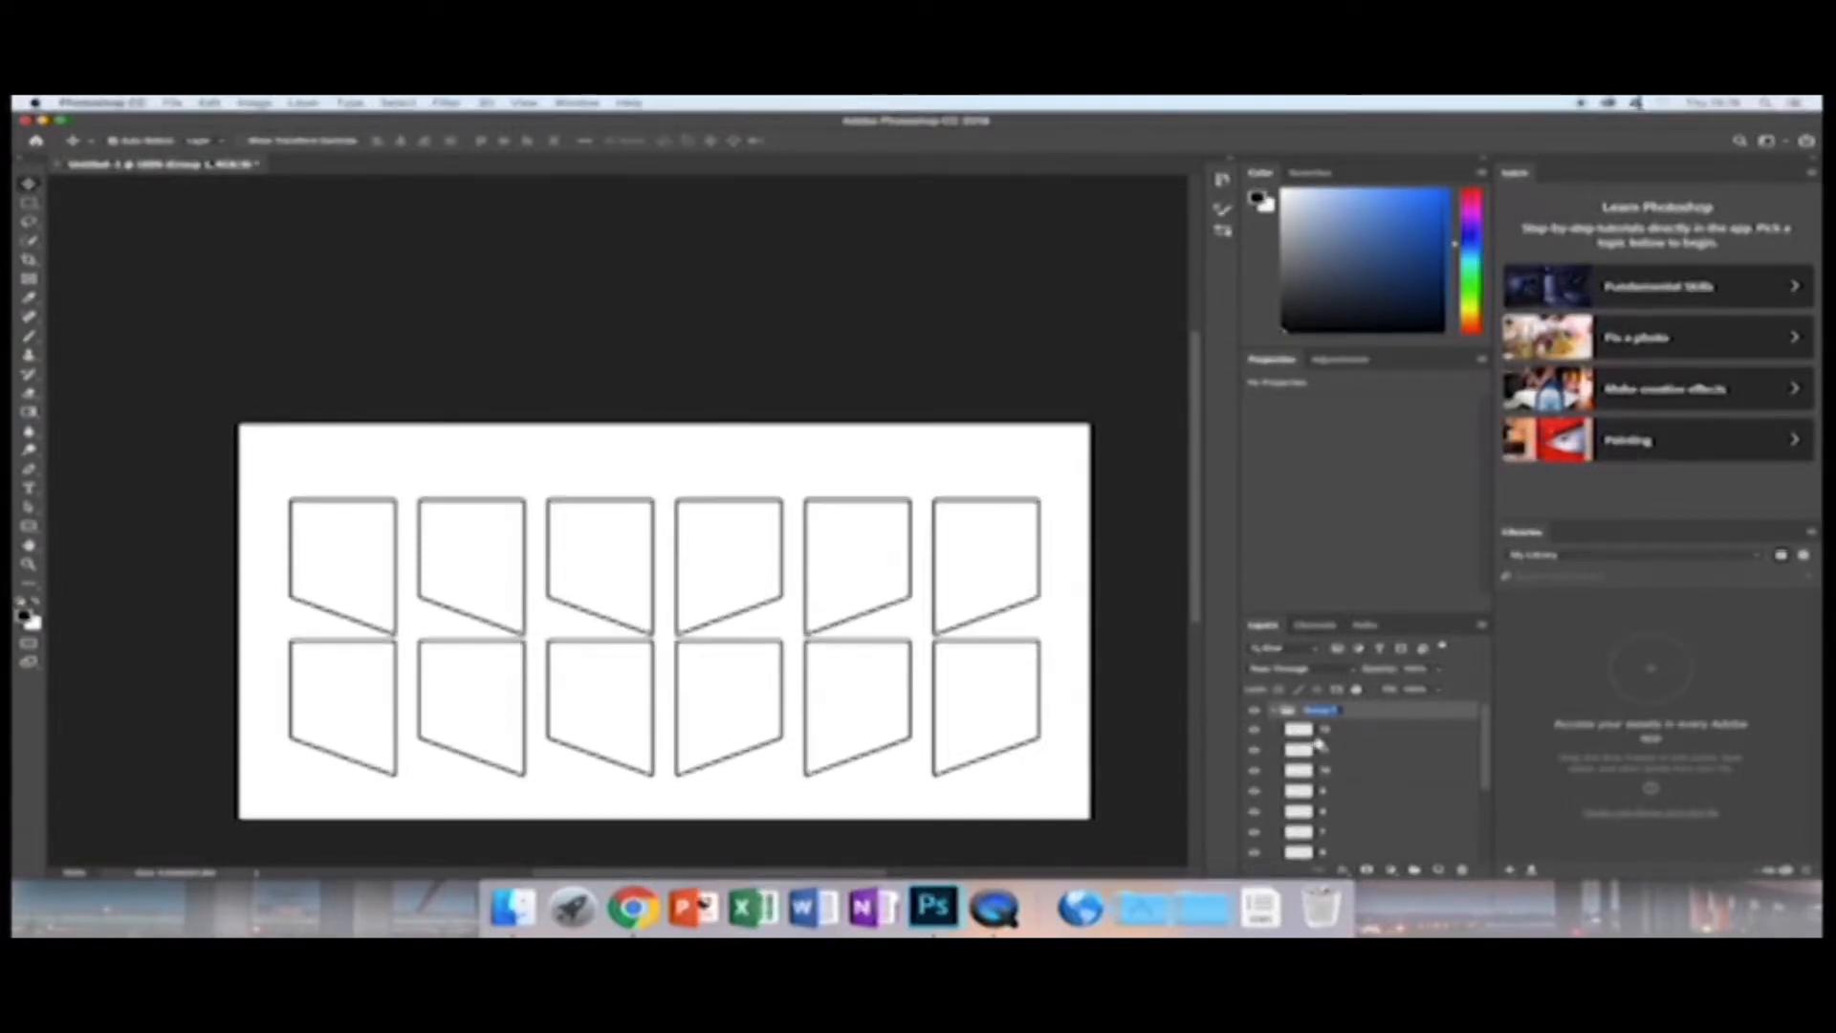
pyautogui.write('shapes')
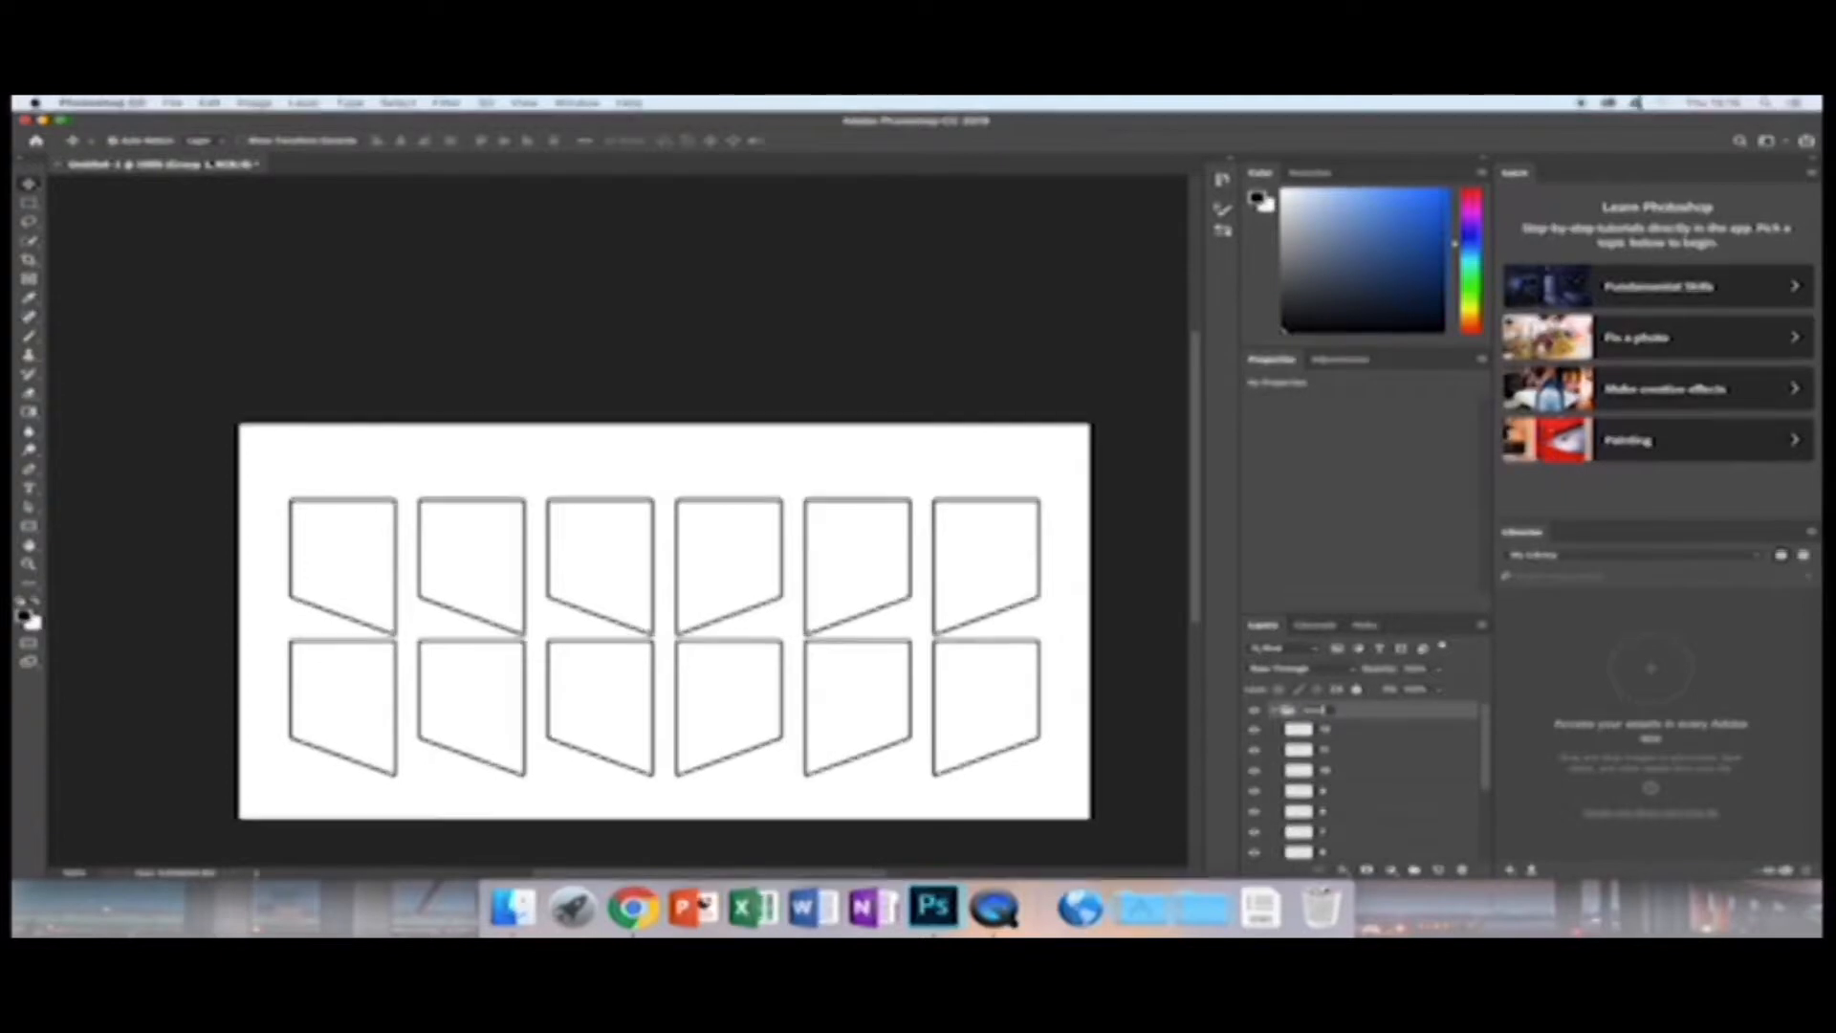
pyautogui.press('Return')
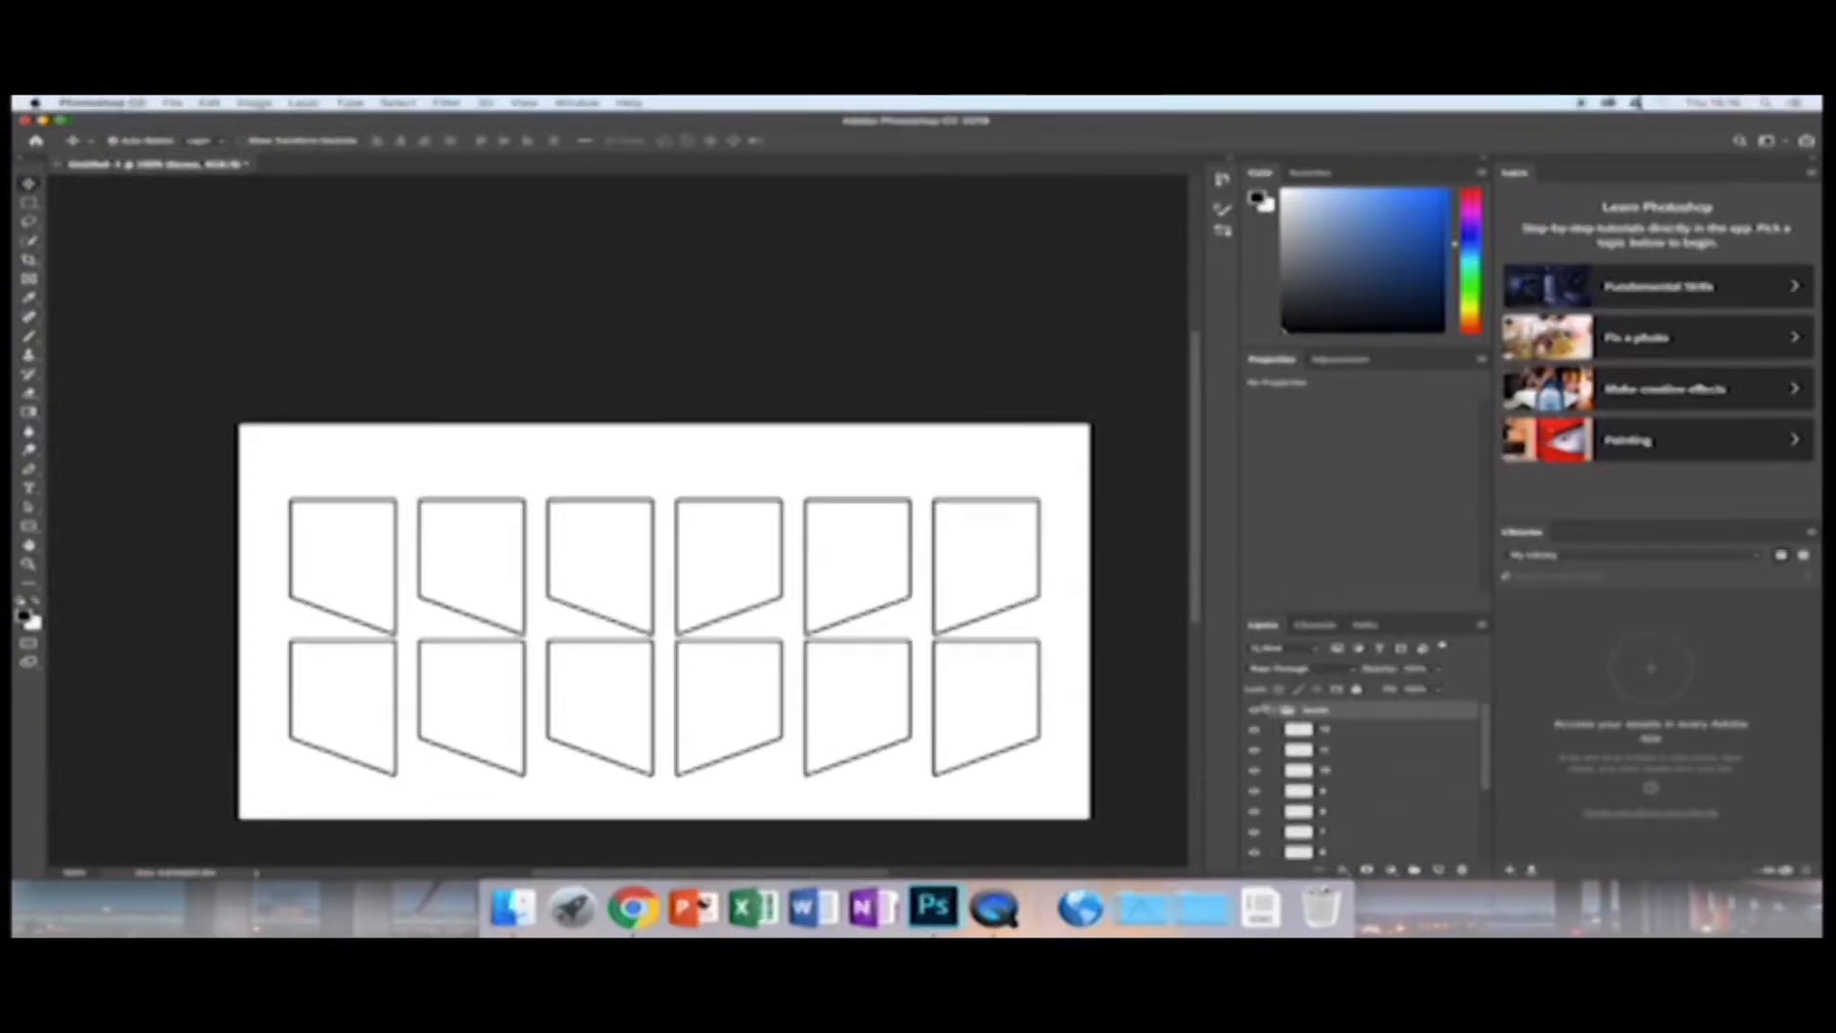
pyautogui.scroll(-3, 1374, 743)
pyautogui.scroll(3, 1349, 738)
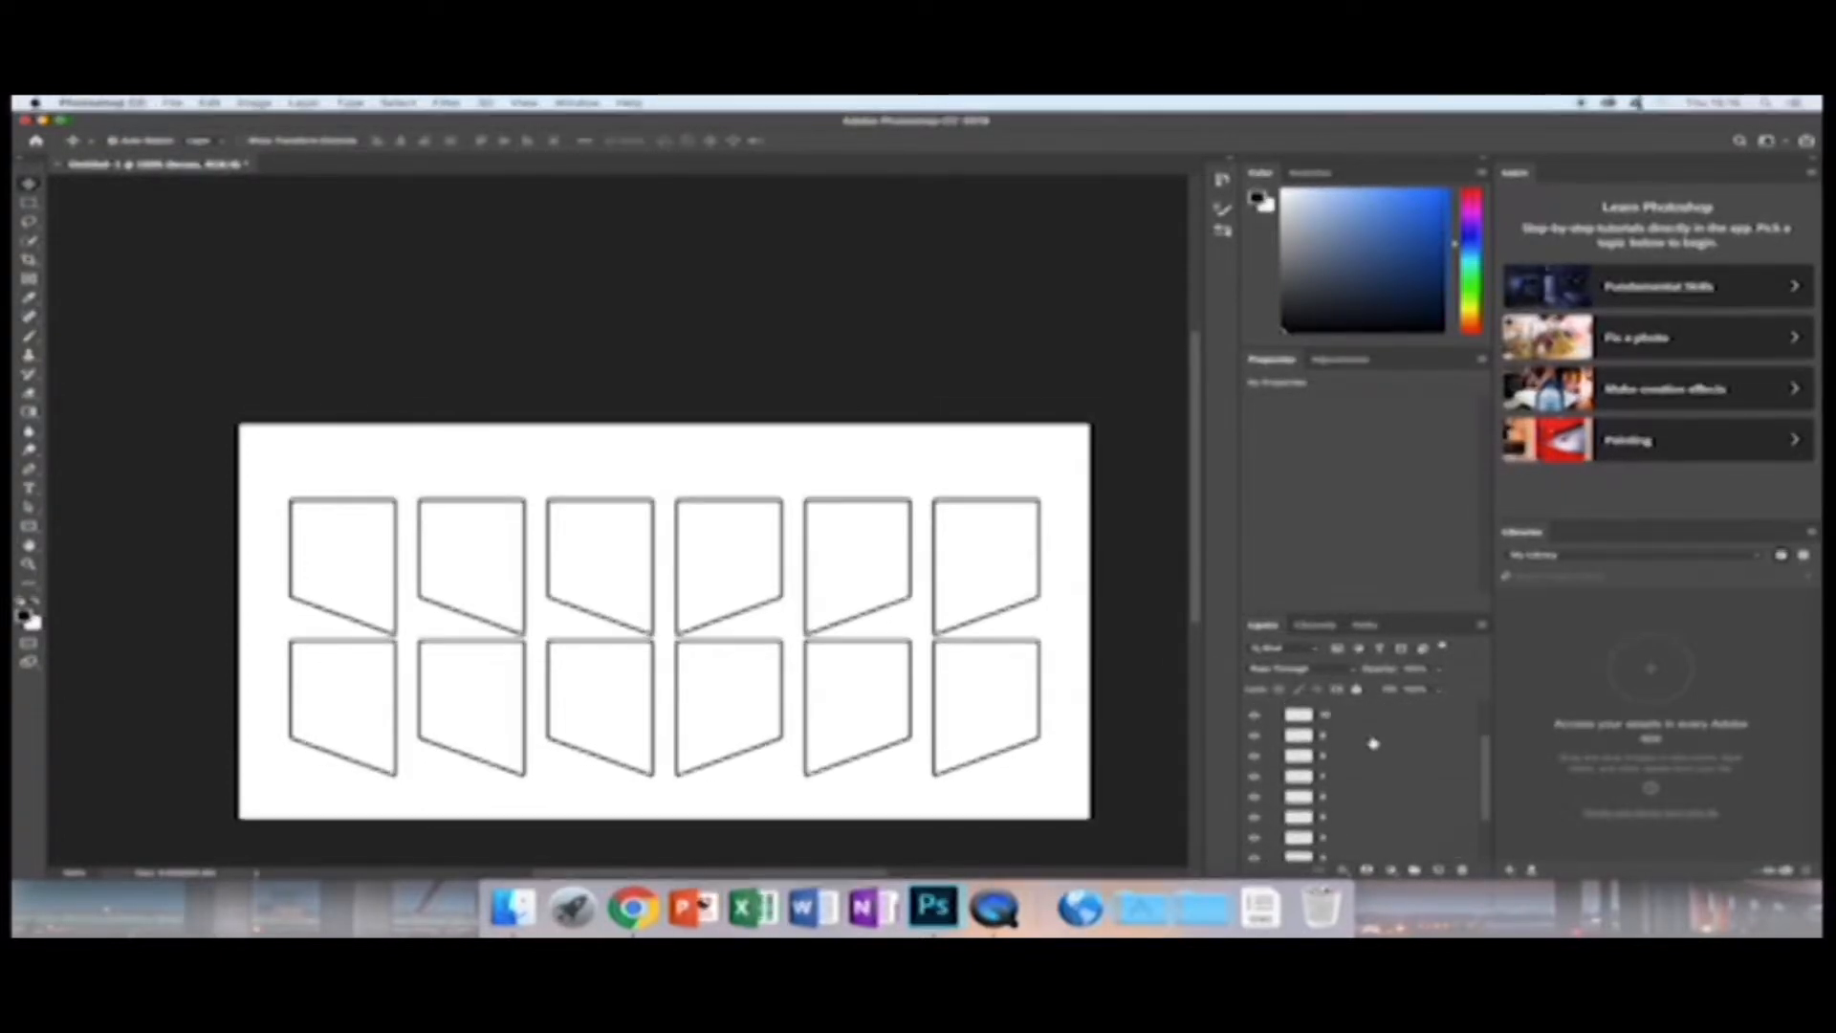
pyautogui.click(1276, 712)
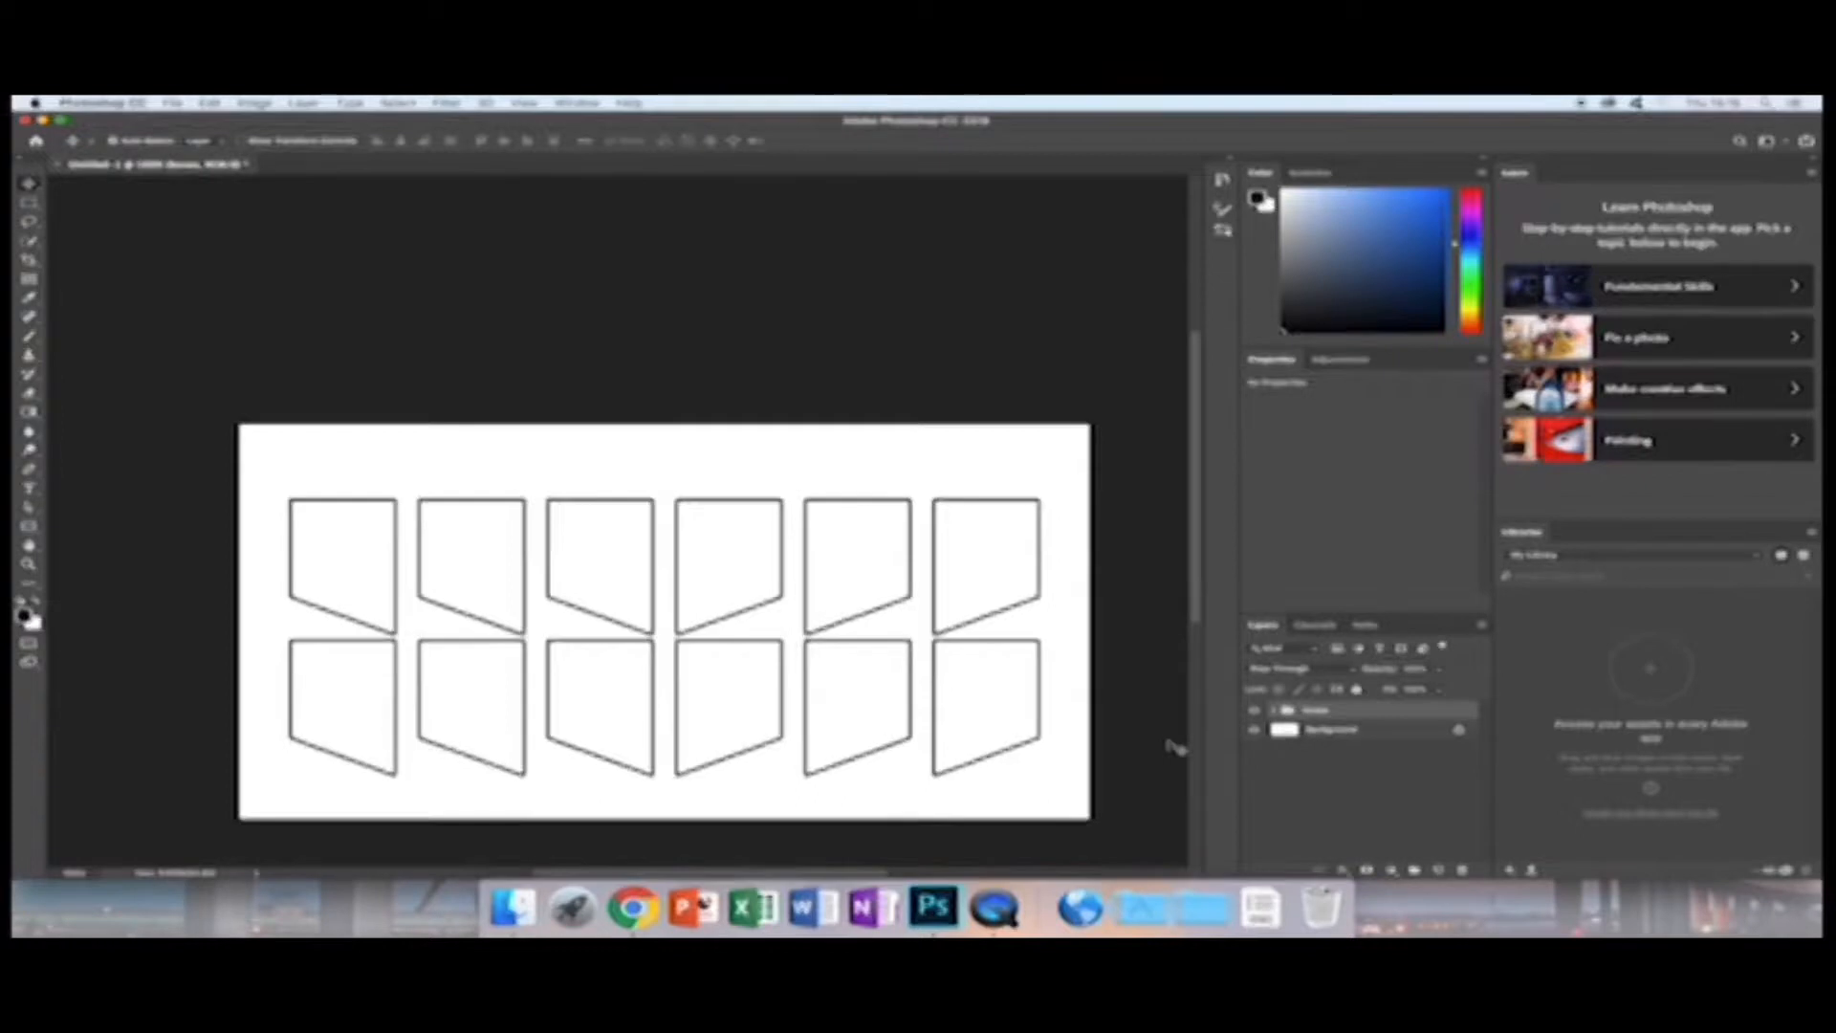
# Add a new layer, place it between the outline group and the Background, and hide the group.
pyautogui.click(1440, 865)
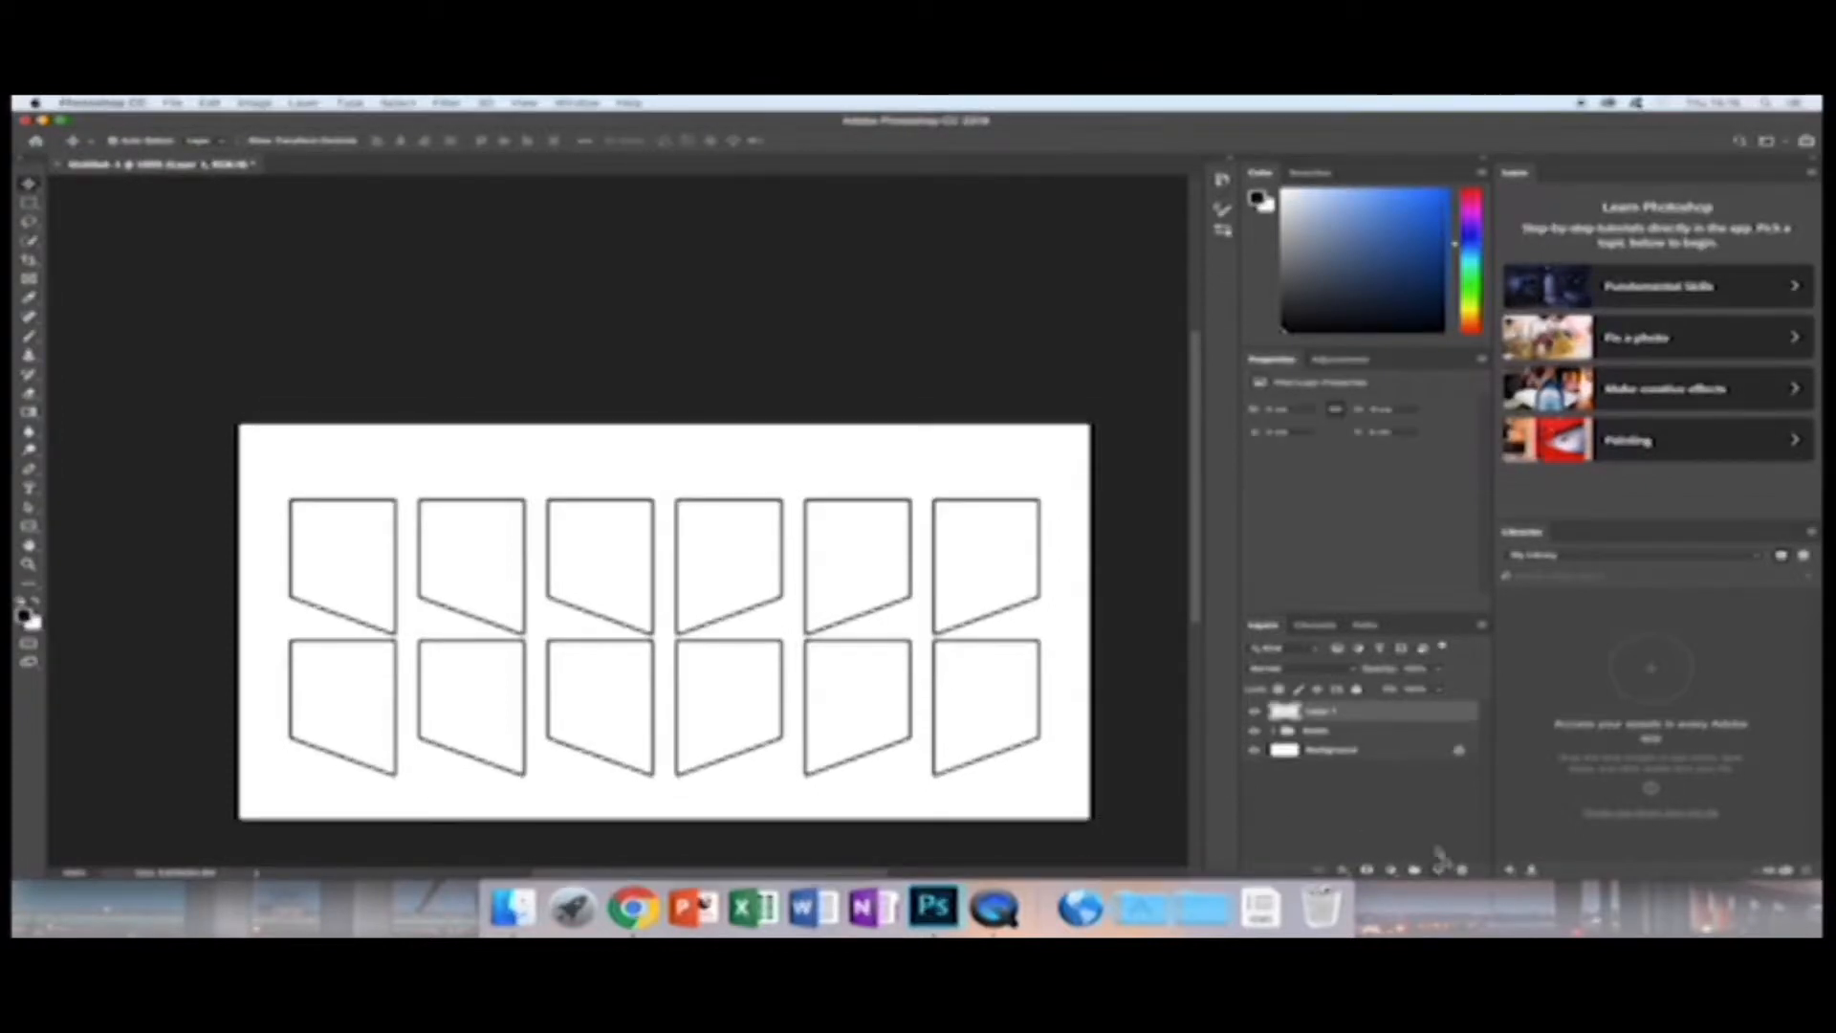
pyautogui.moveTo(1365, 709); pyautogui.dragTo(1368, 746)
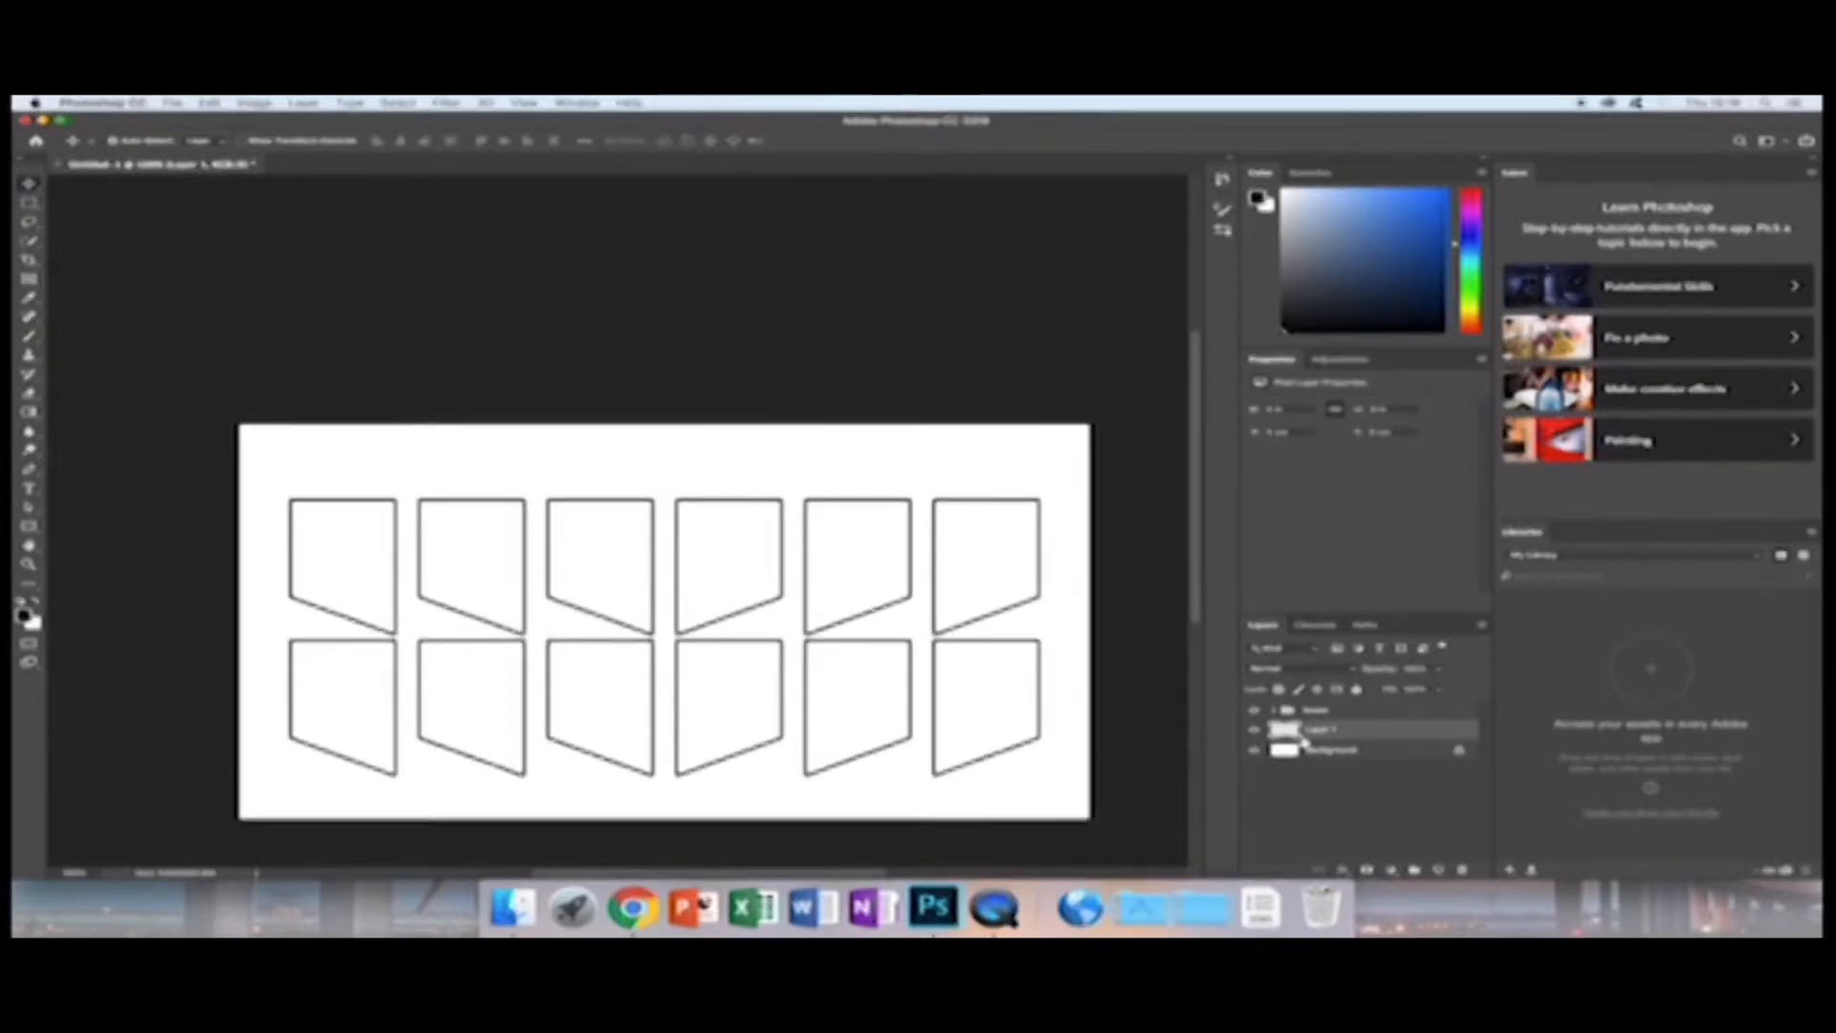
pyautogui.click(1257, 711)
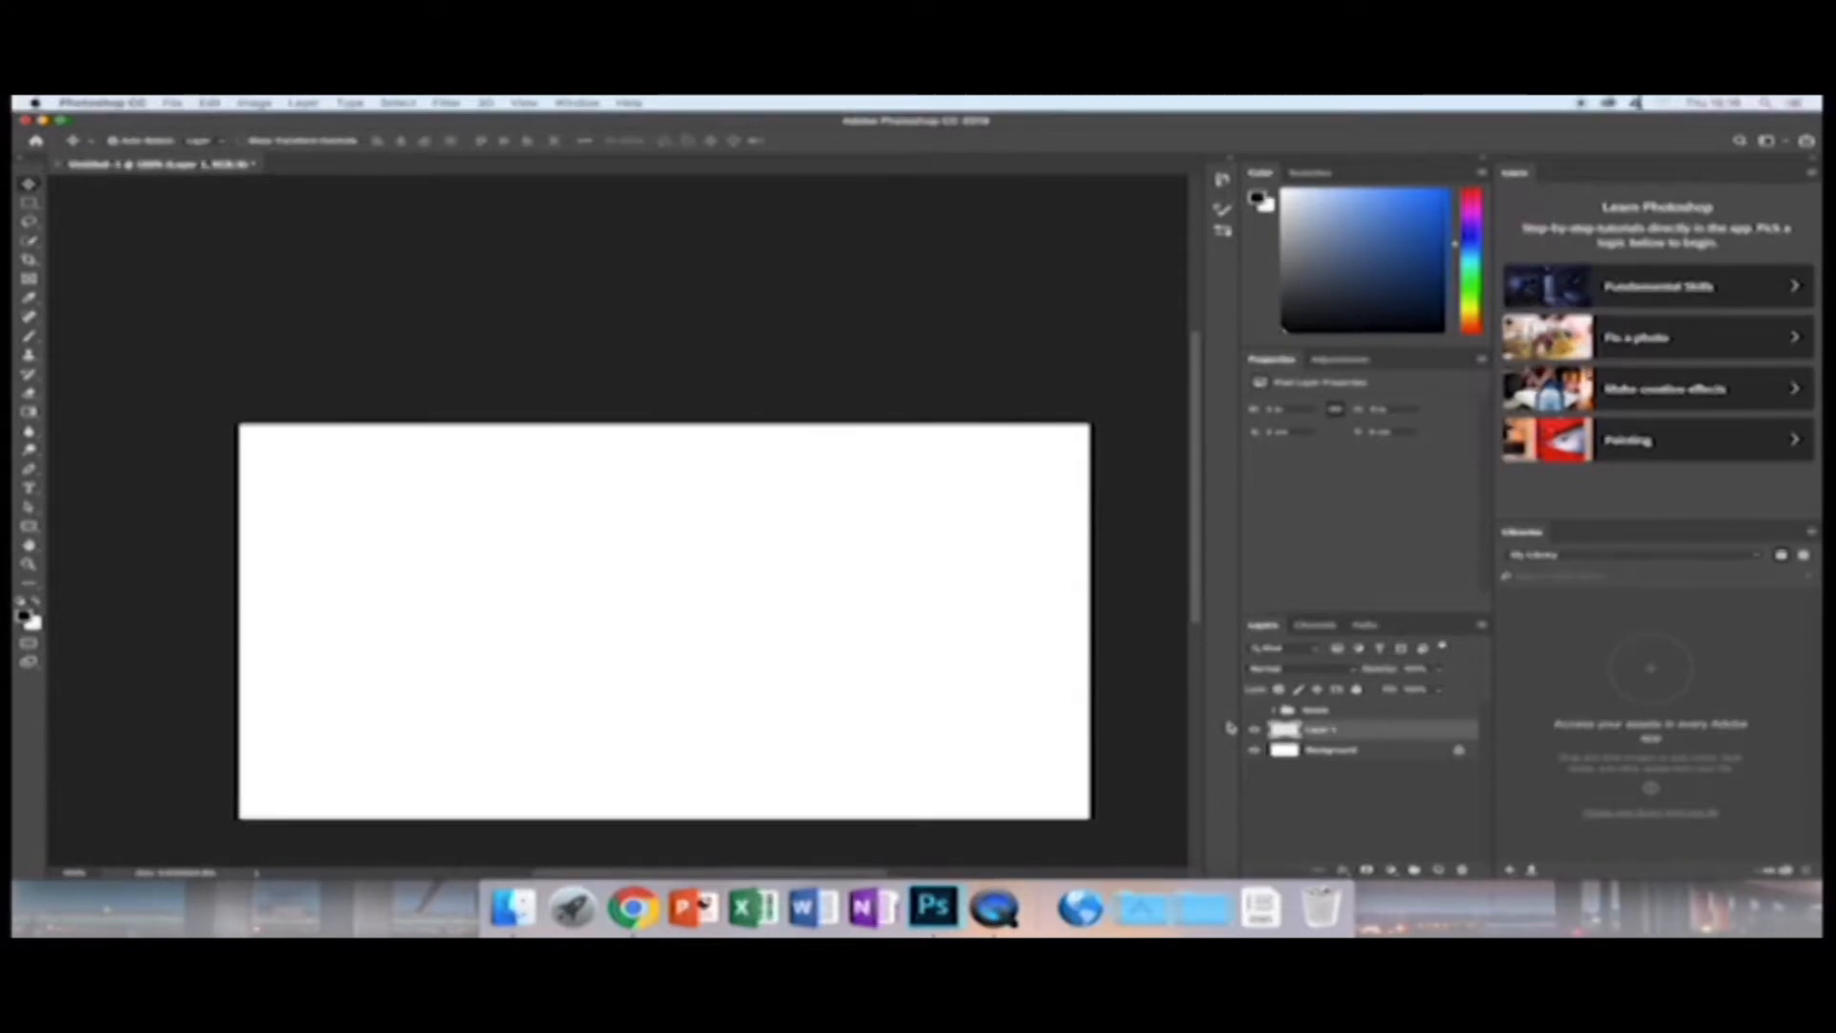
# Set the foreground colour to orange and fill the new layer with a vertical orange-to-white linear gradient.
pyautogui.moveTo(1478, 277); pyautogui.dragTo(1471, 319)
pyautogui.moveTo(1408, 241); pyautogui.dragTo(1417, 199)
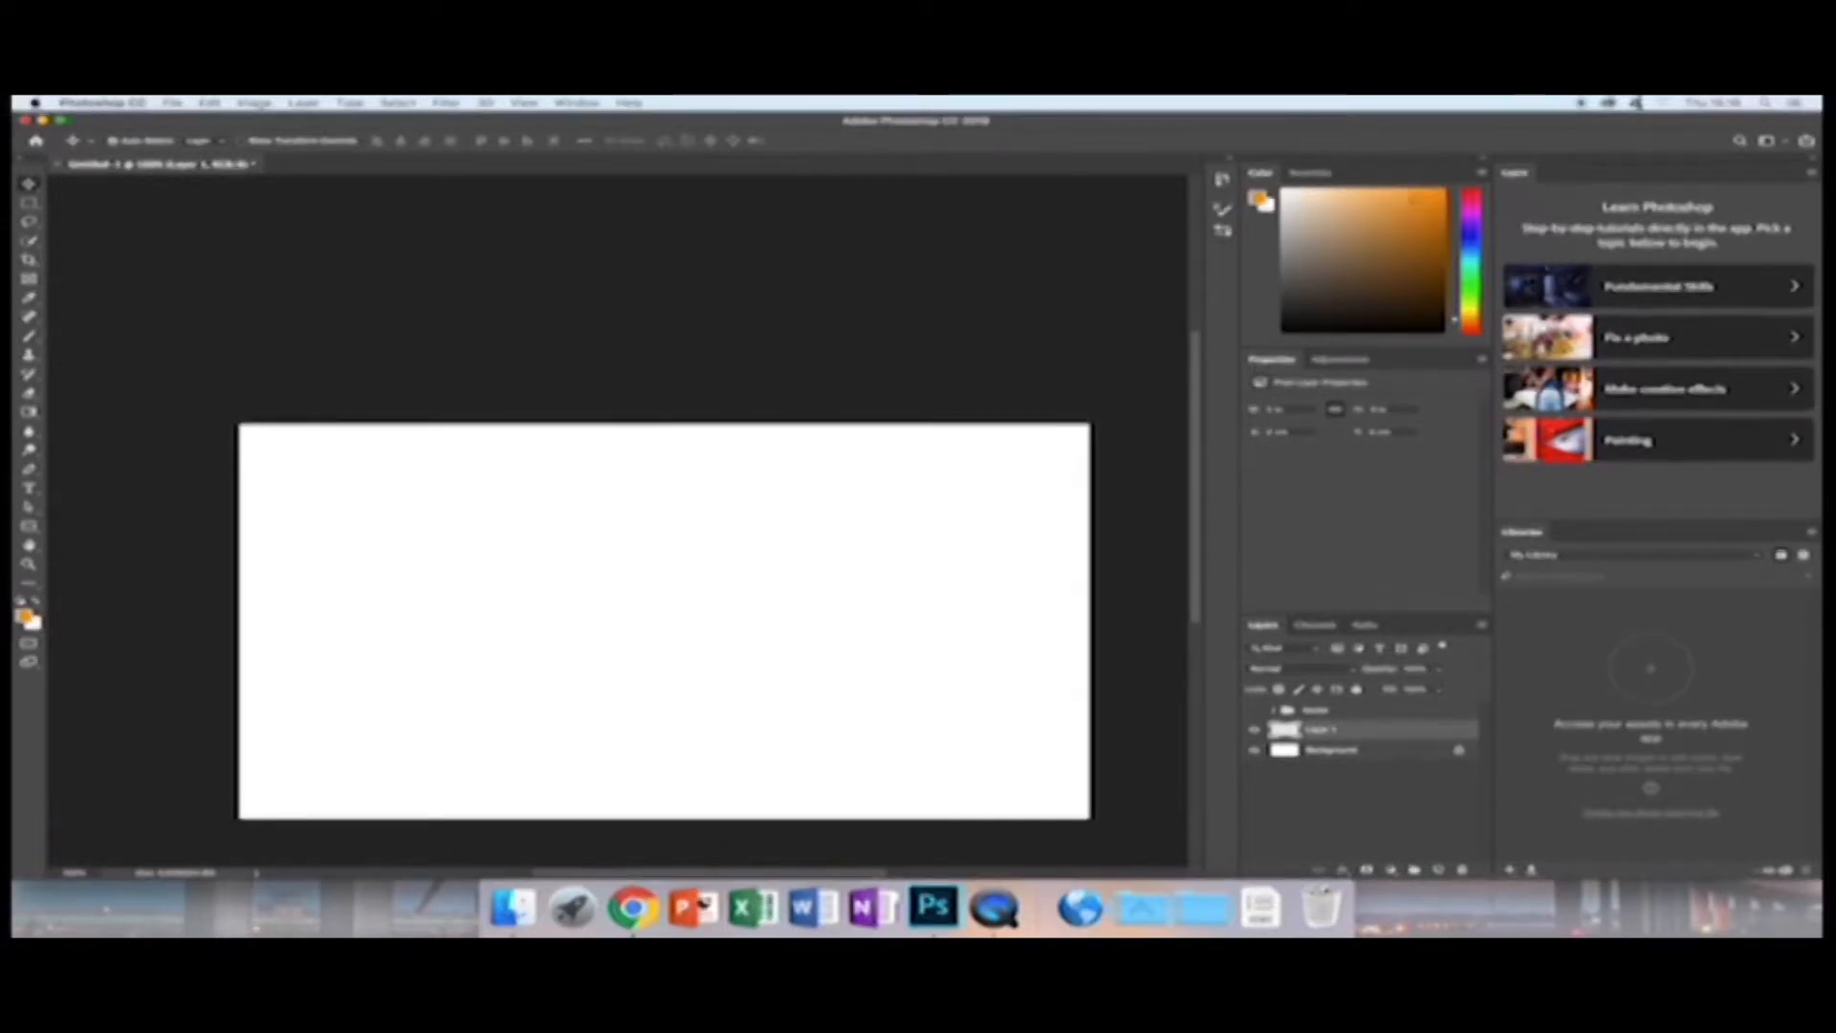
pyautogui.click(30, 413)
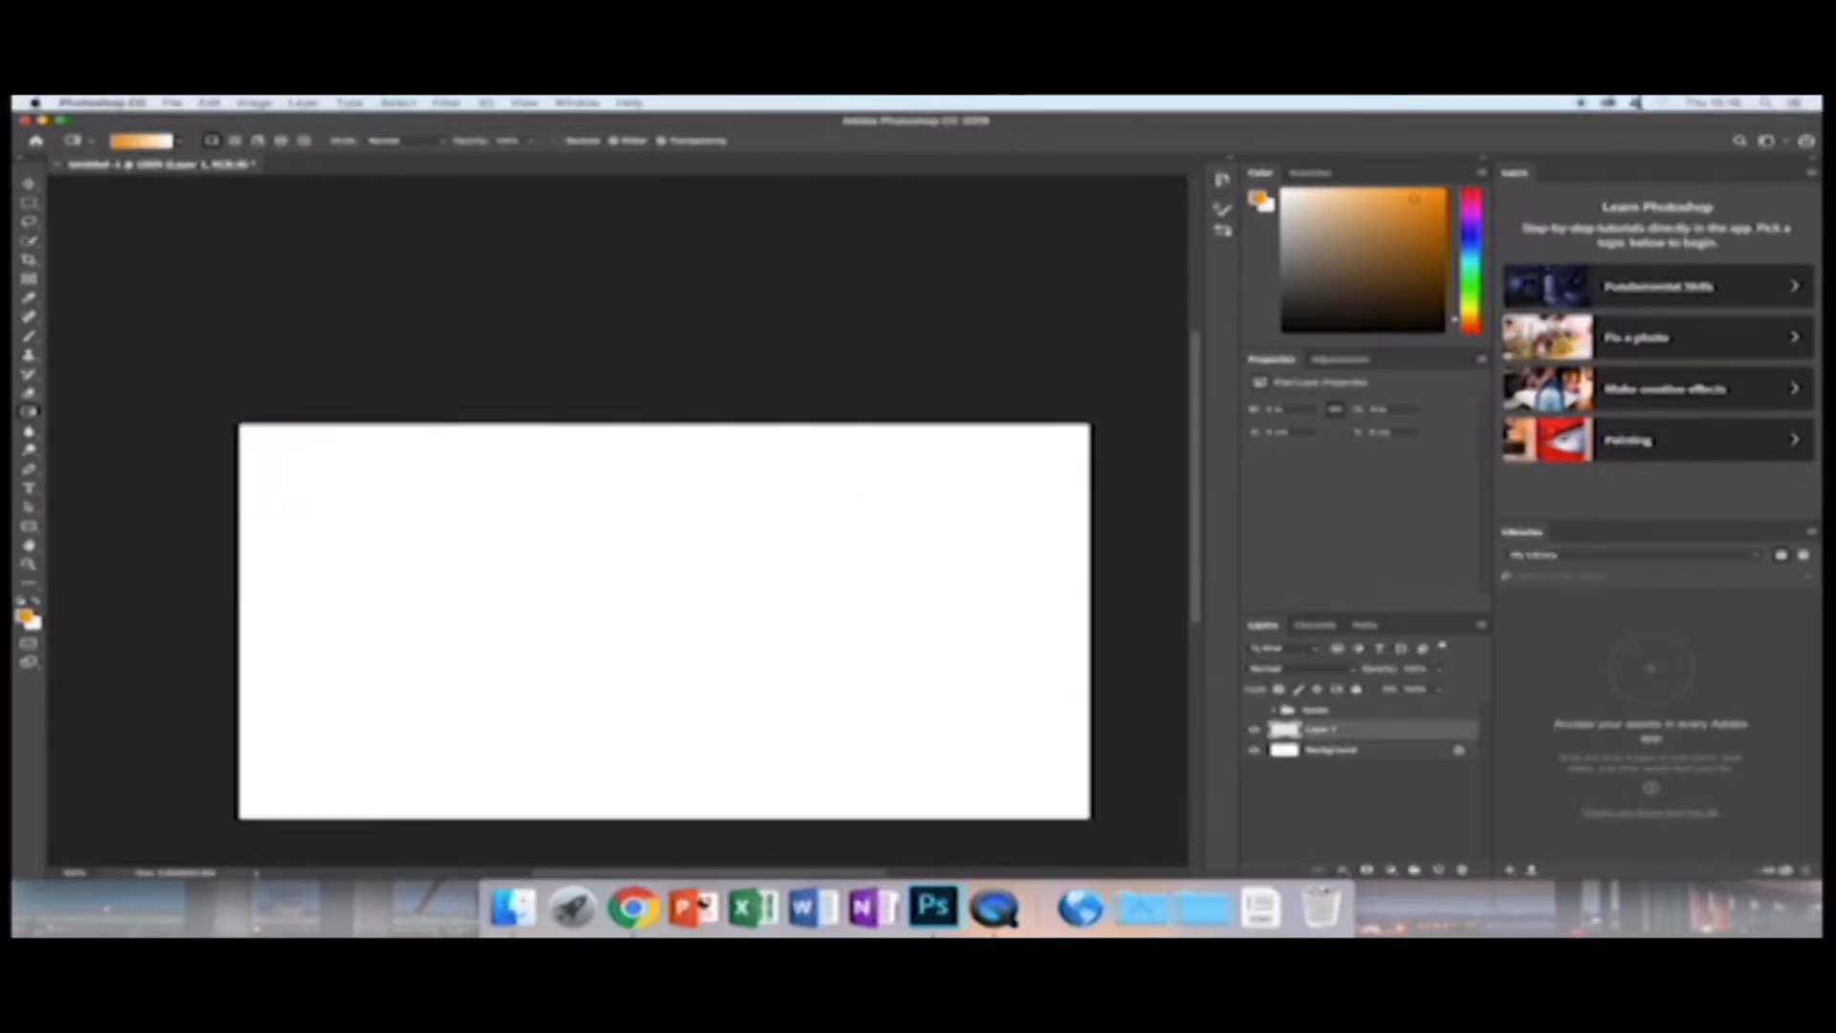
pyautogui.moveTo(668, 430); pyautogui.dragTo(675, 667)
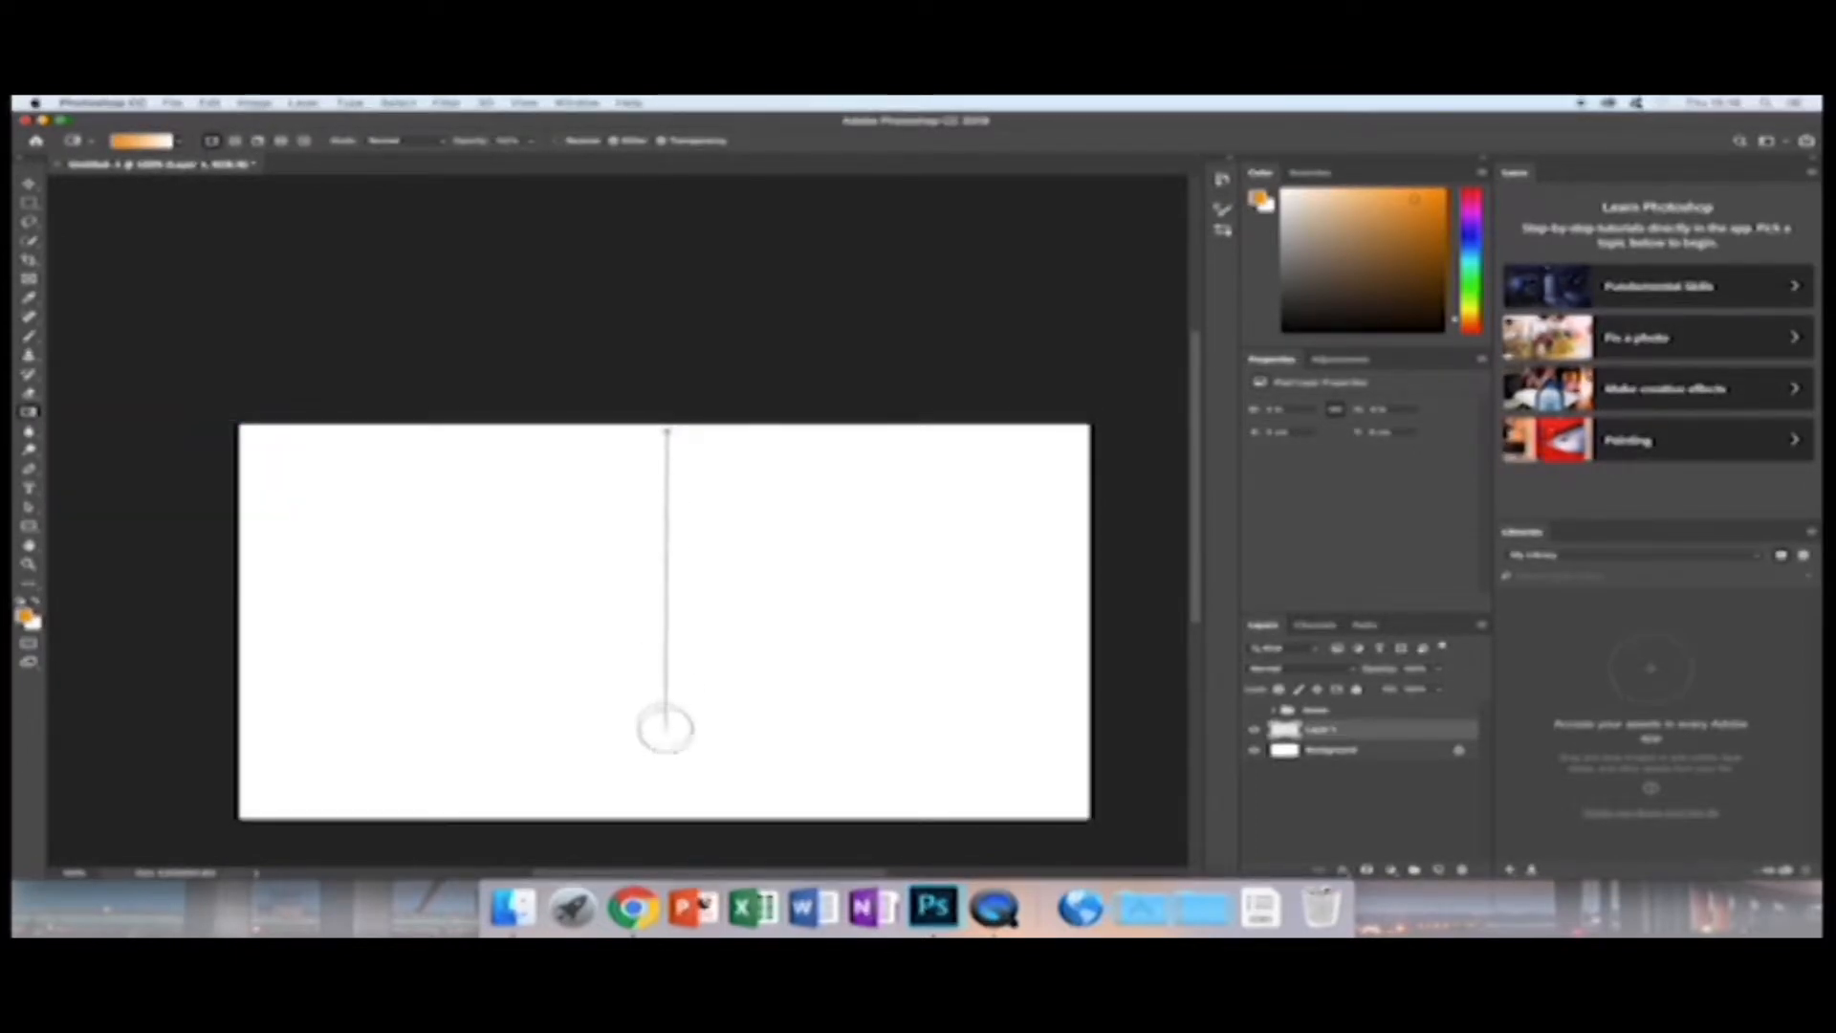
pyautogui.moveTo(665, 730); pyautogui.dragTo(666, 730)
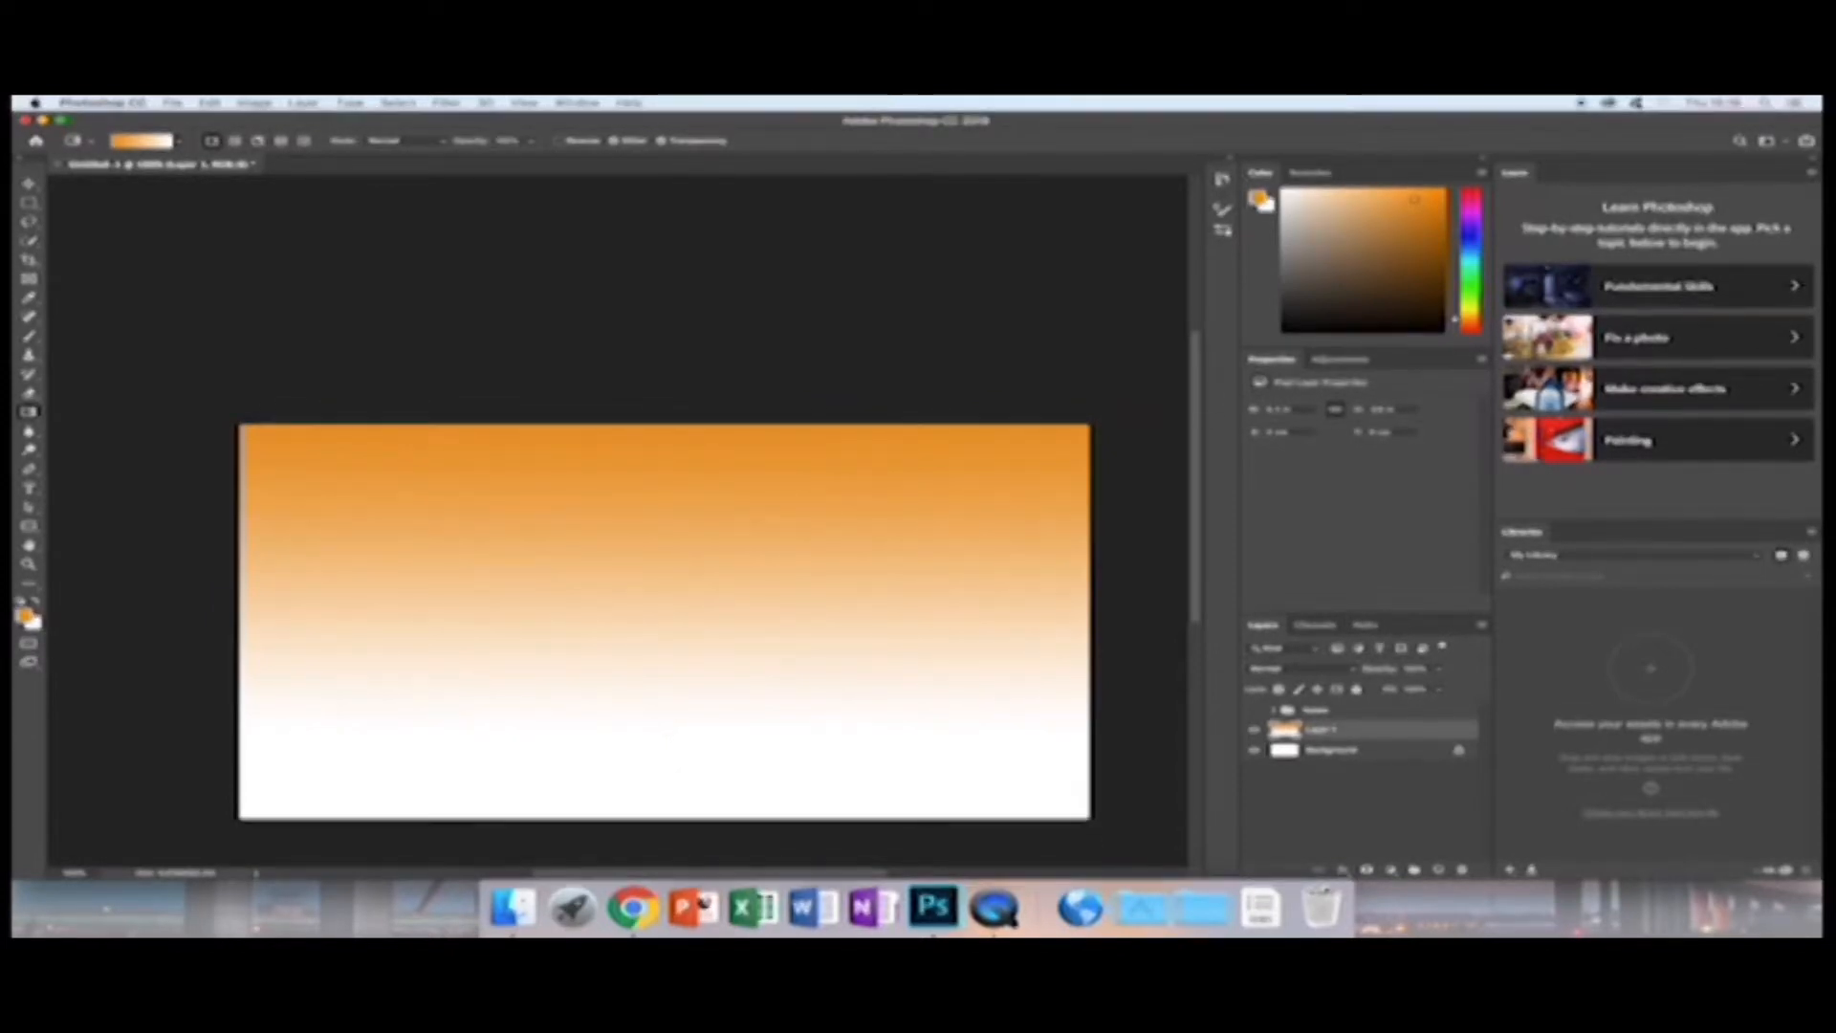
# Try a vertical gradient fading from orange to black by setting the background colour to black.
pyautogui.click(1269, 209)
pyautogui.moveTo(1288, 329); pyautogui.dragTo(1259, 343)
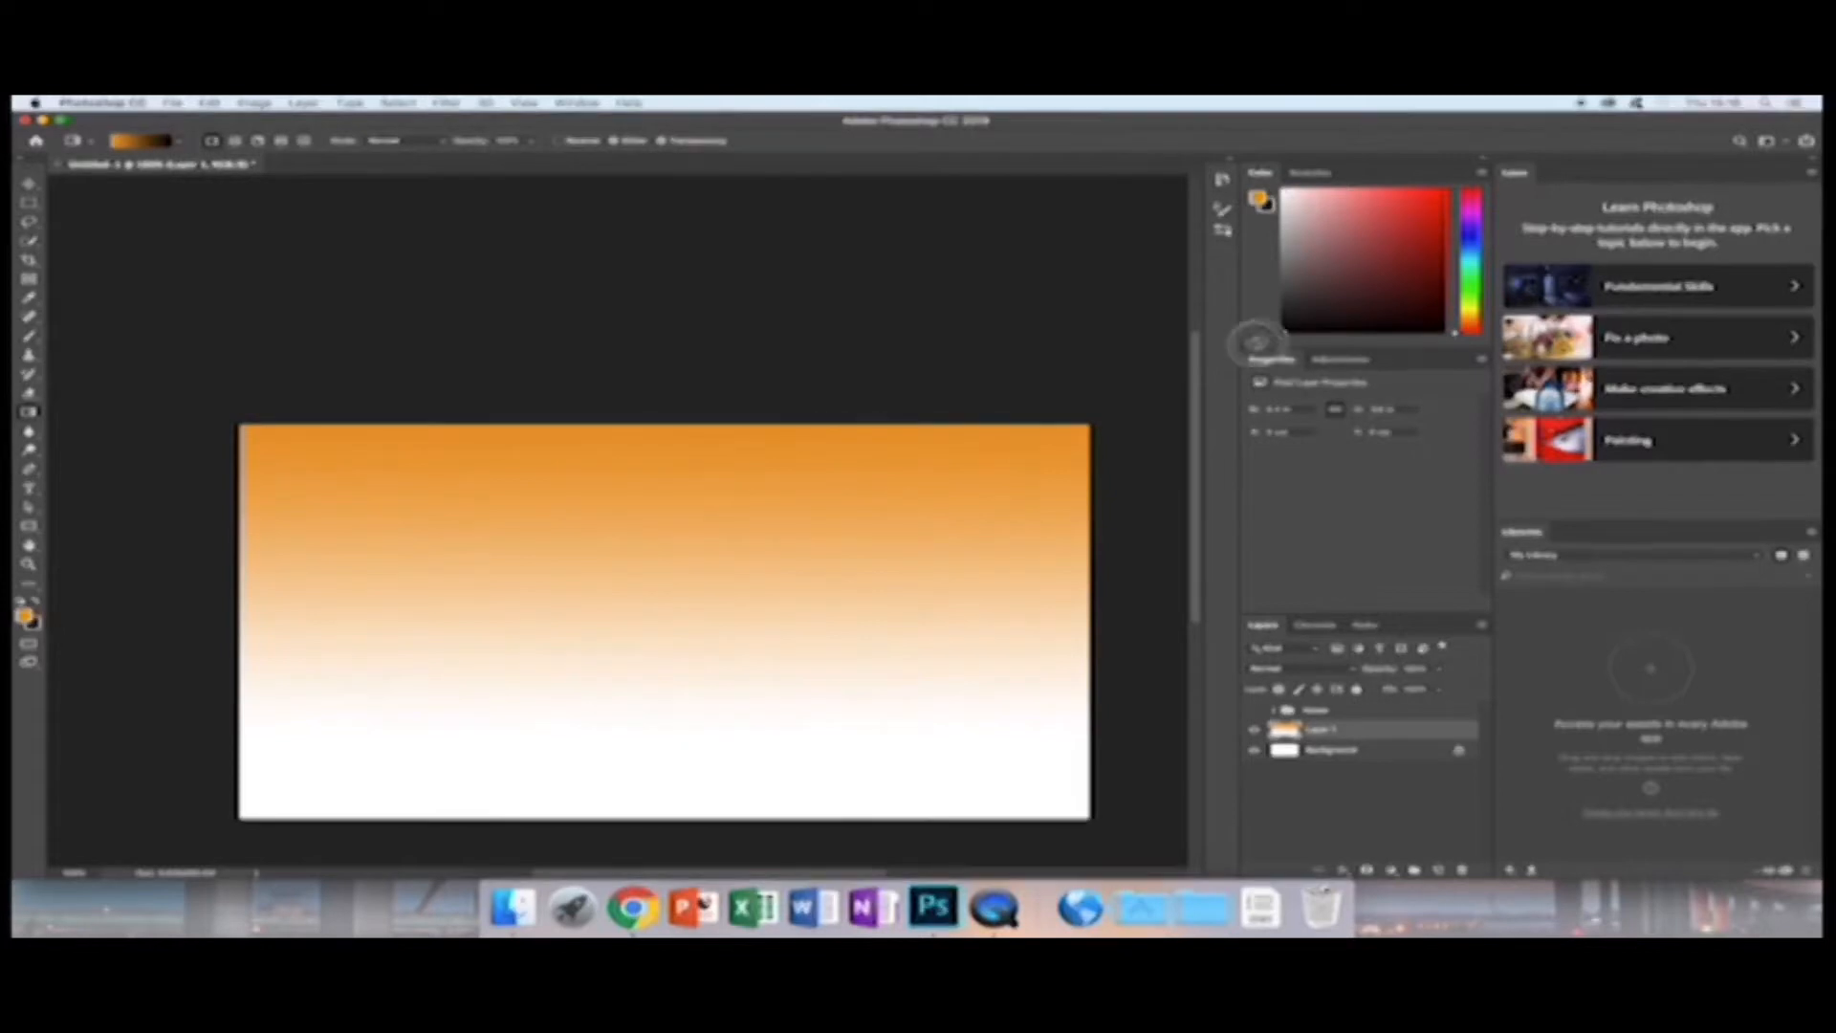
pyautogui.moveTo(660, 457); pyautogui.dragTo(680, 727)
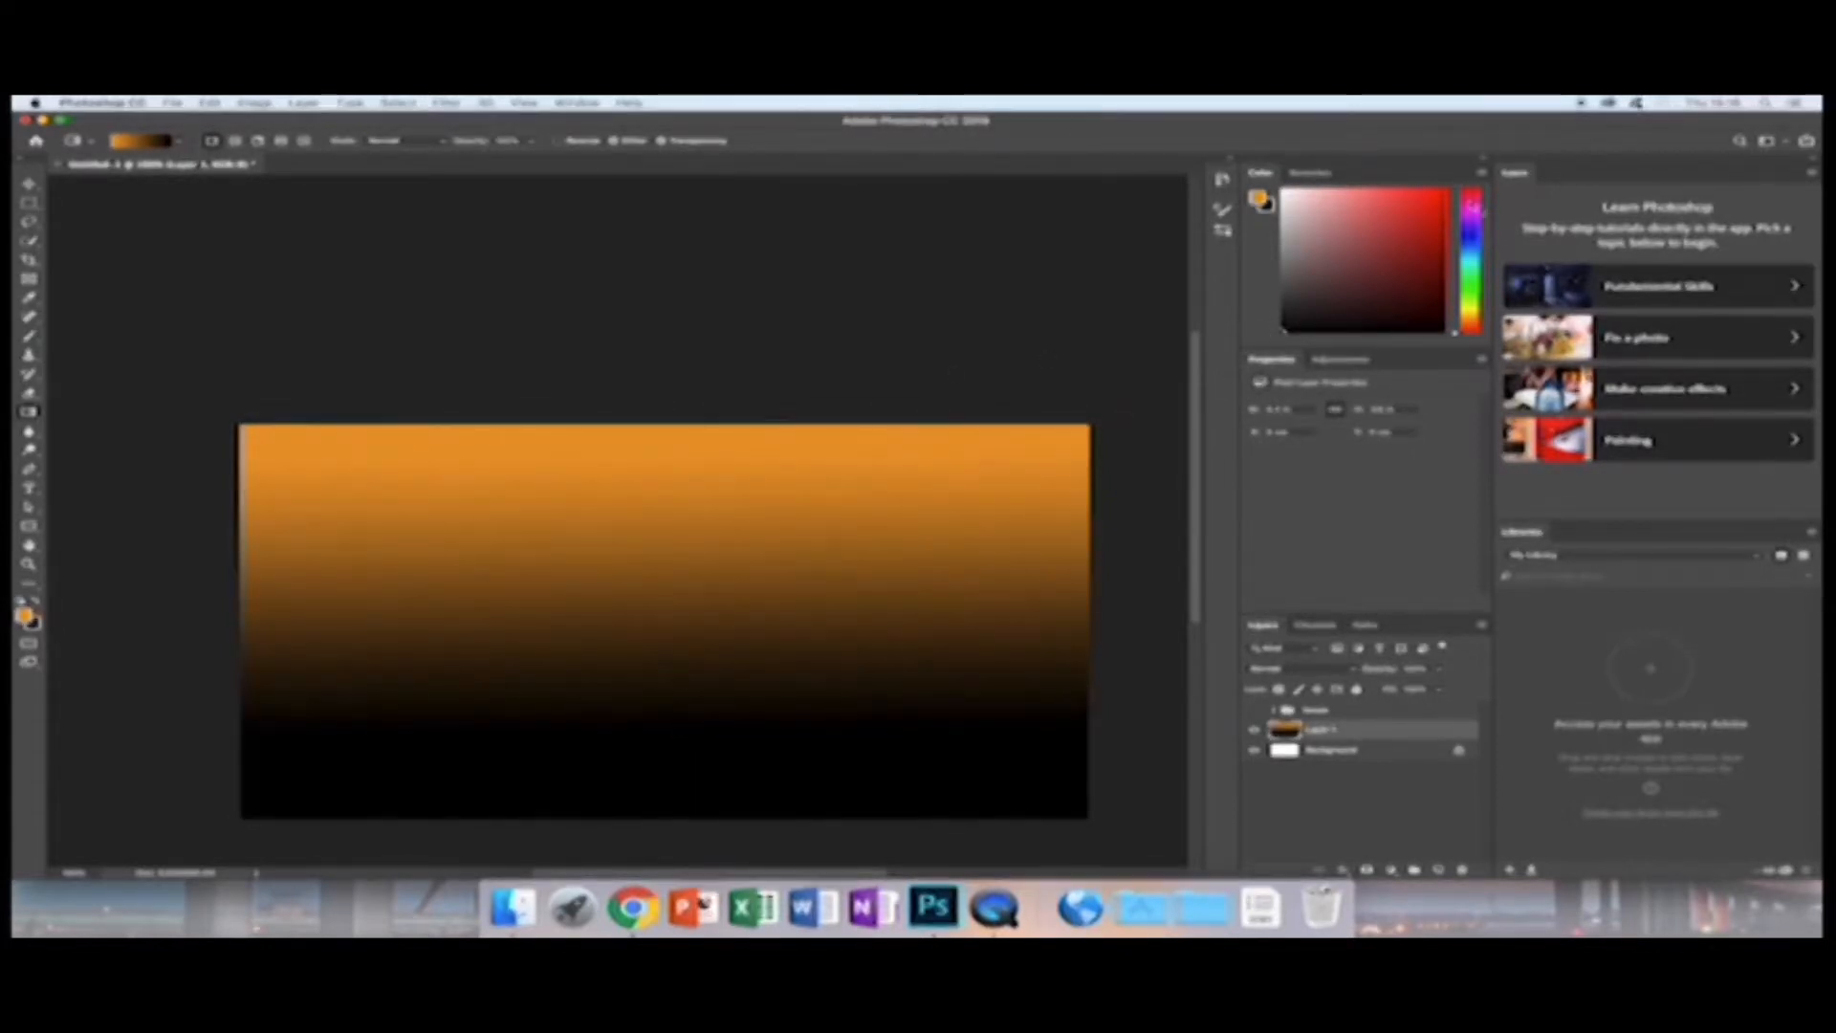
# Redraw the vertical gradient from orange to white so that the orange reaches further down the canvas.
pyautogui.moveTo(677, 428); pyautogui.dragTo(668, 815)
pyautogui.moveTo(677, 510); pyautogui.dragTo(682, 594)
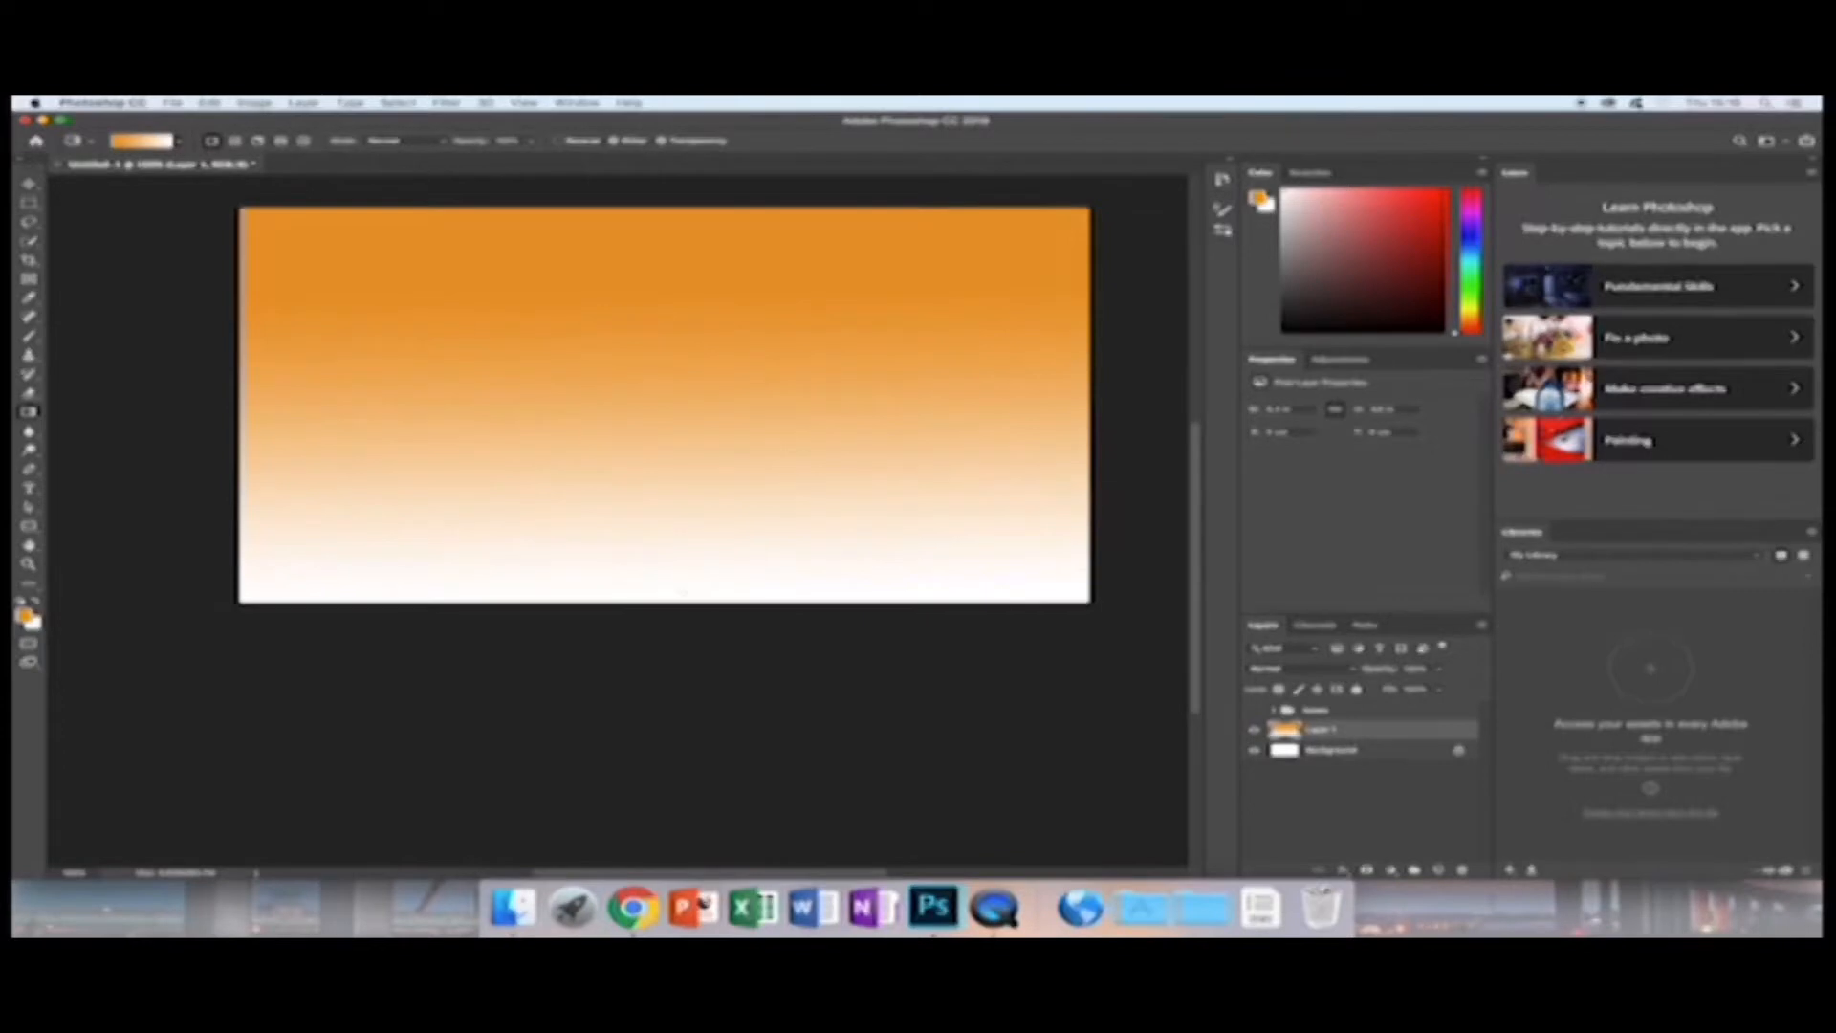
pyautogui.scroll(3, 682, 594)
pyautogui.scroll(5, 719, 590)
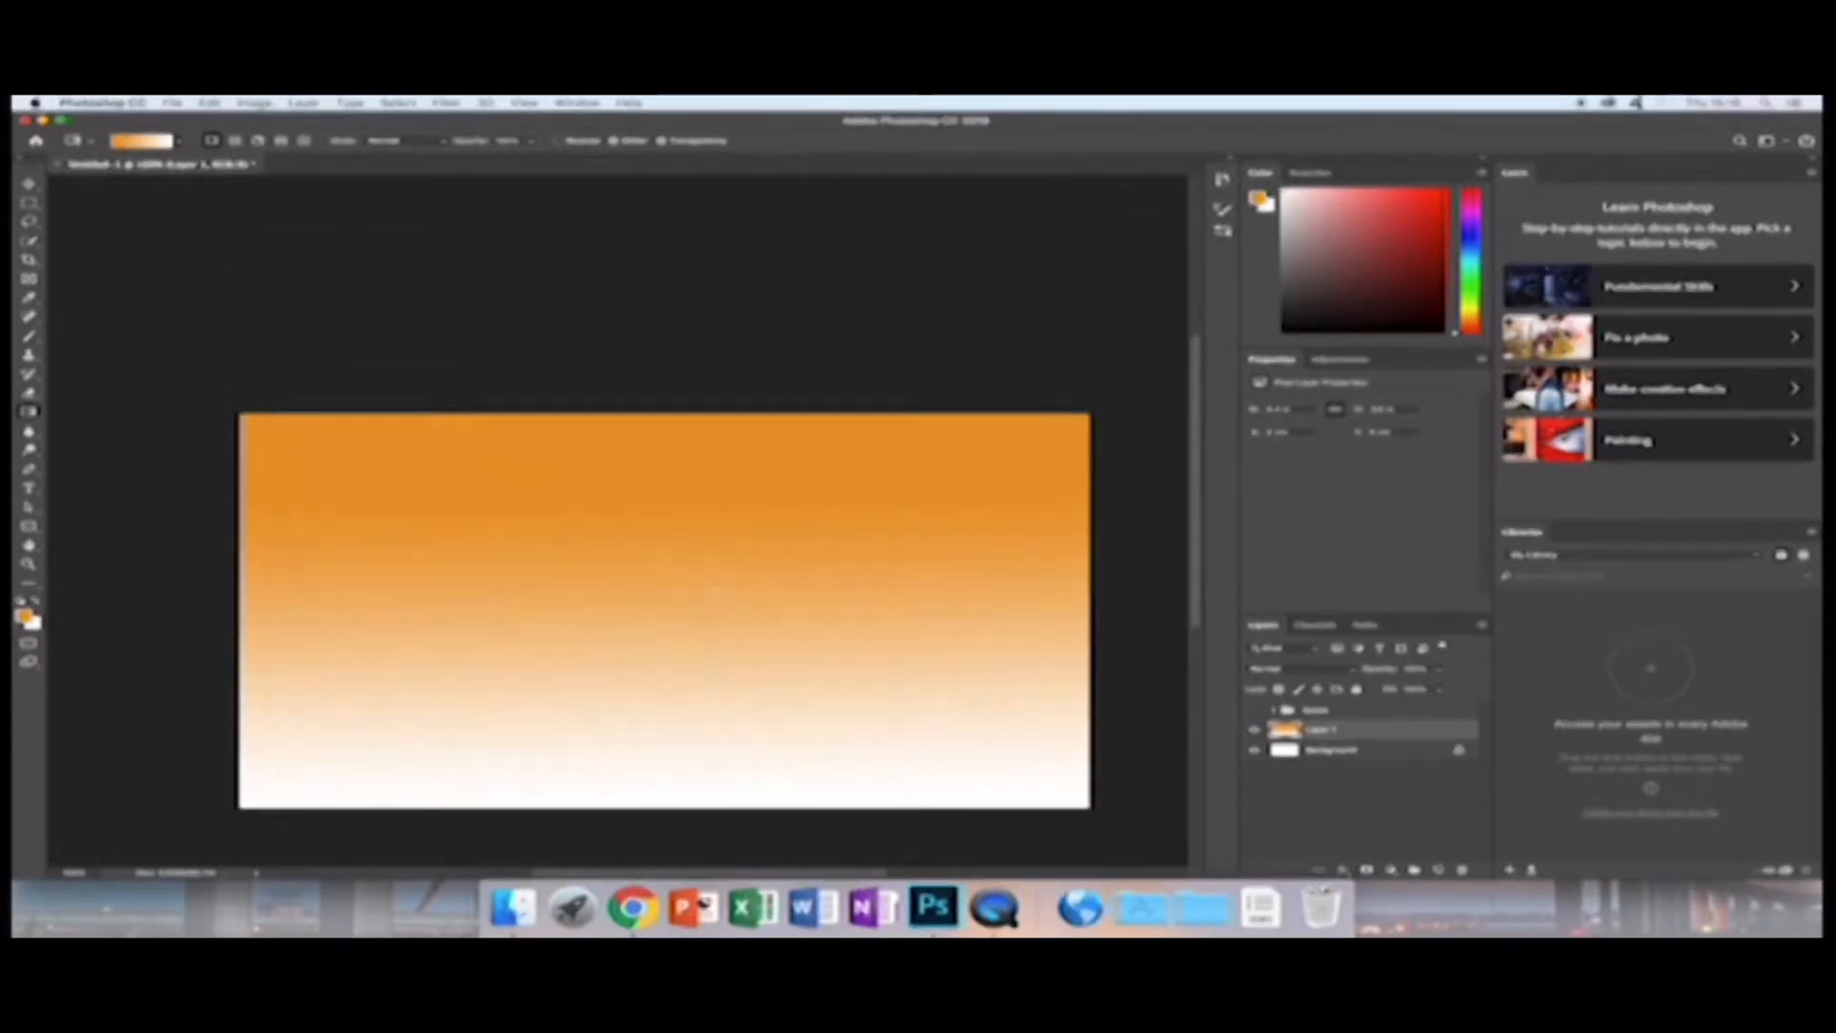
pyautogui.scroll(-1, 718, 590)
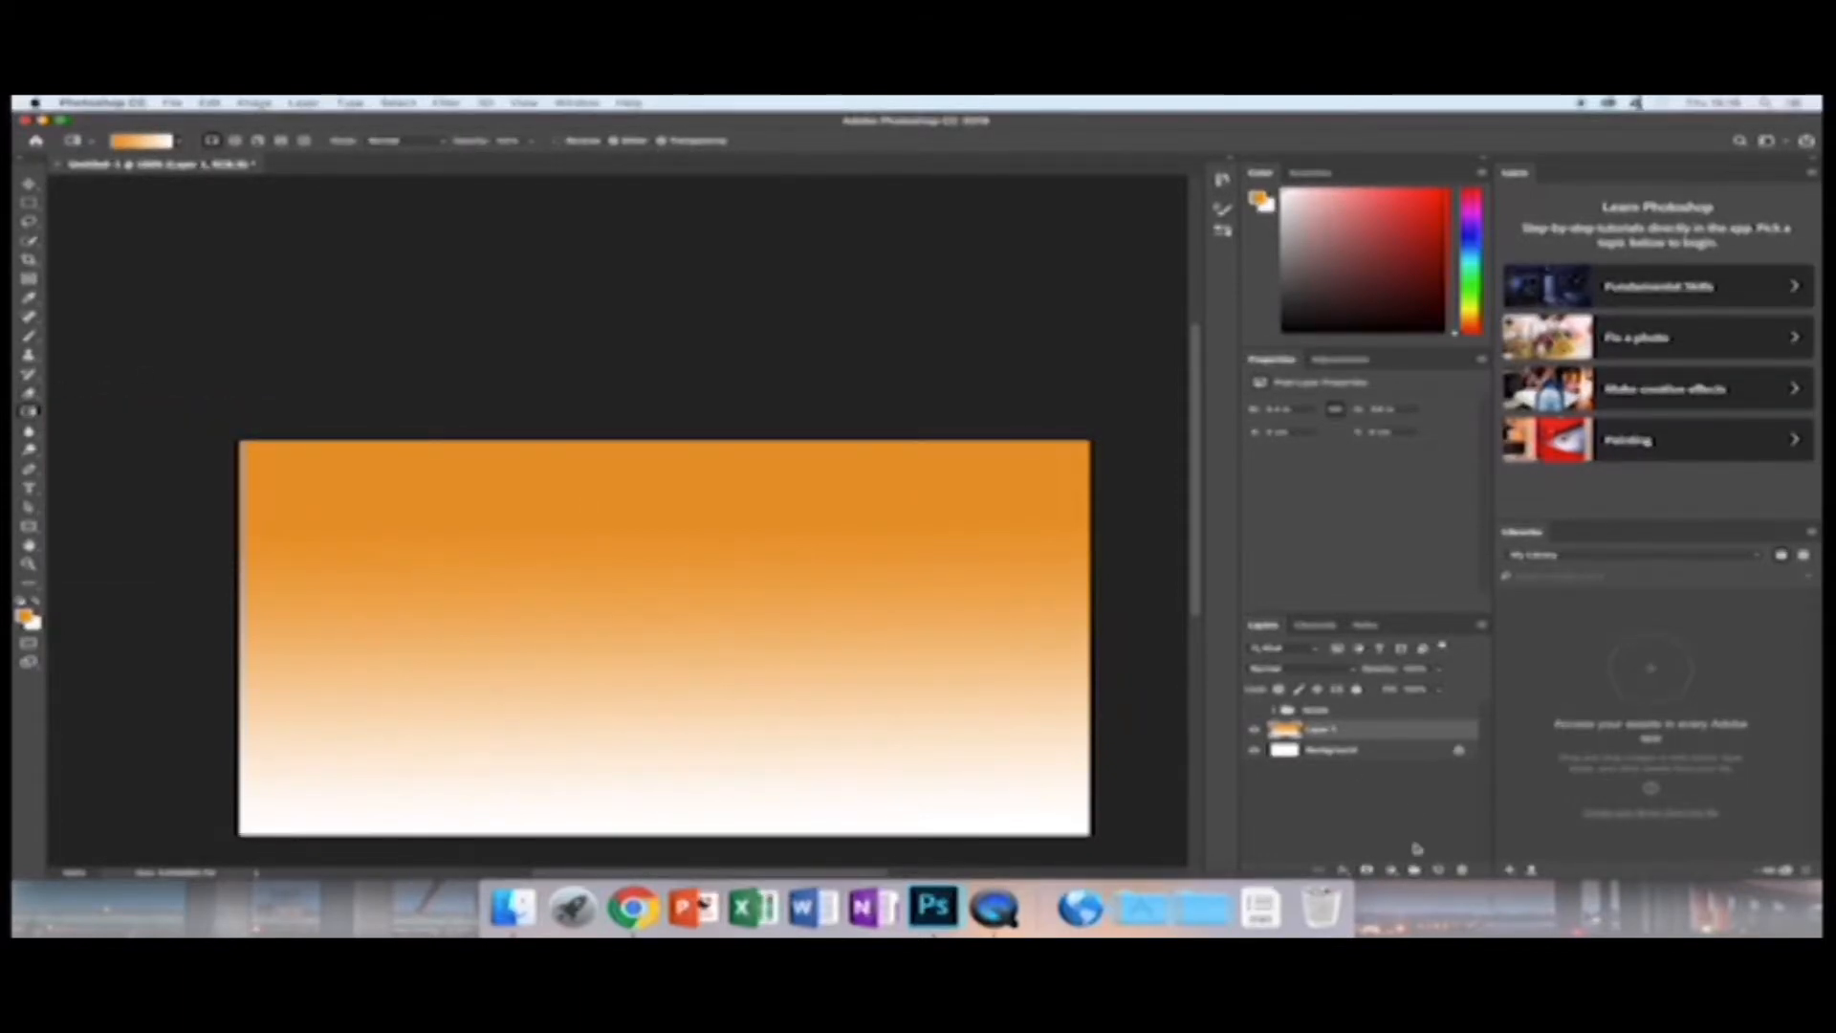
# Add a new layer above the gradient layer and set the foreground colour to black.
pyautogui.click(1438, 871)
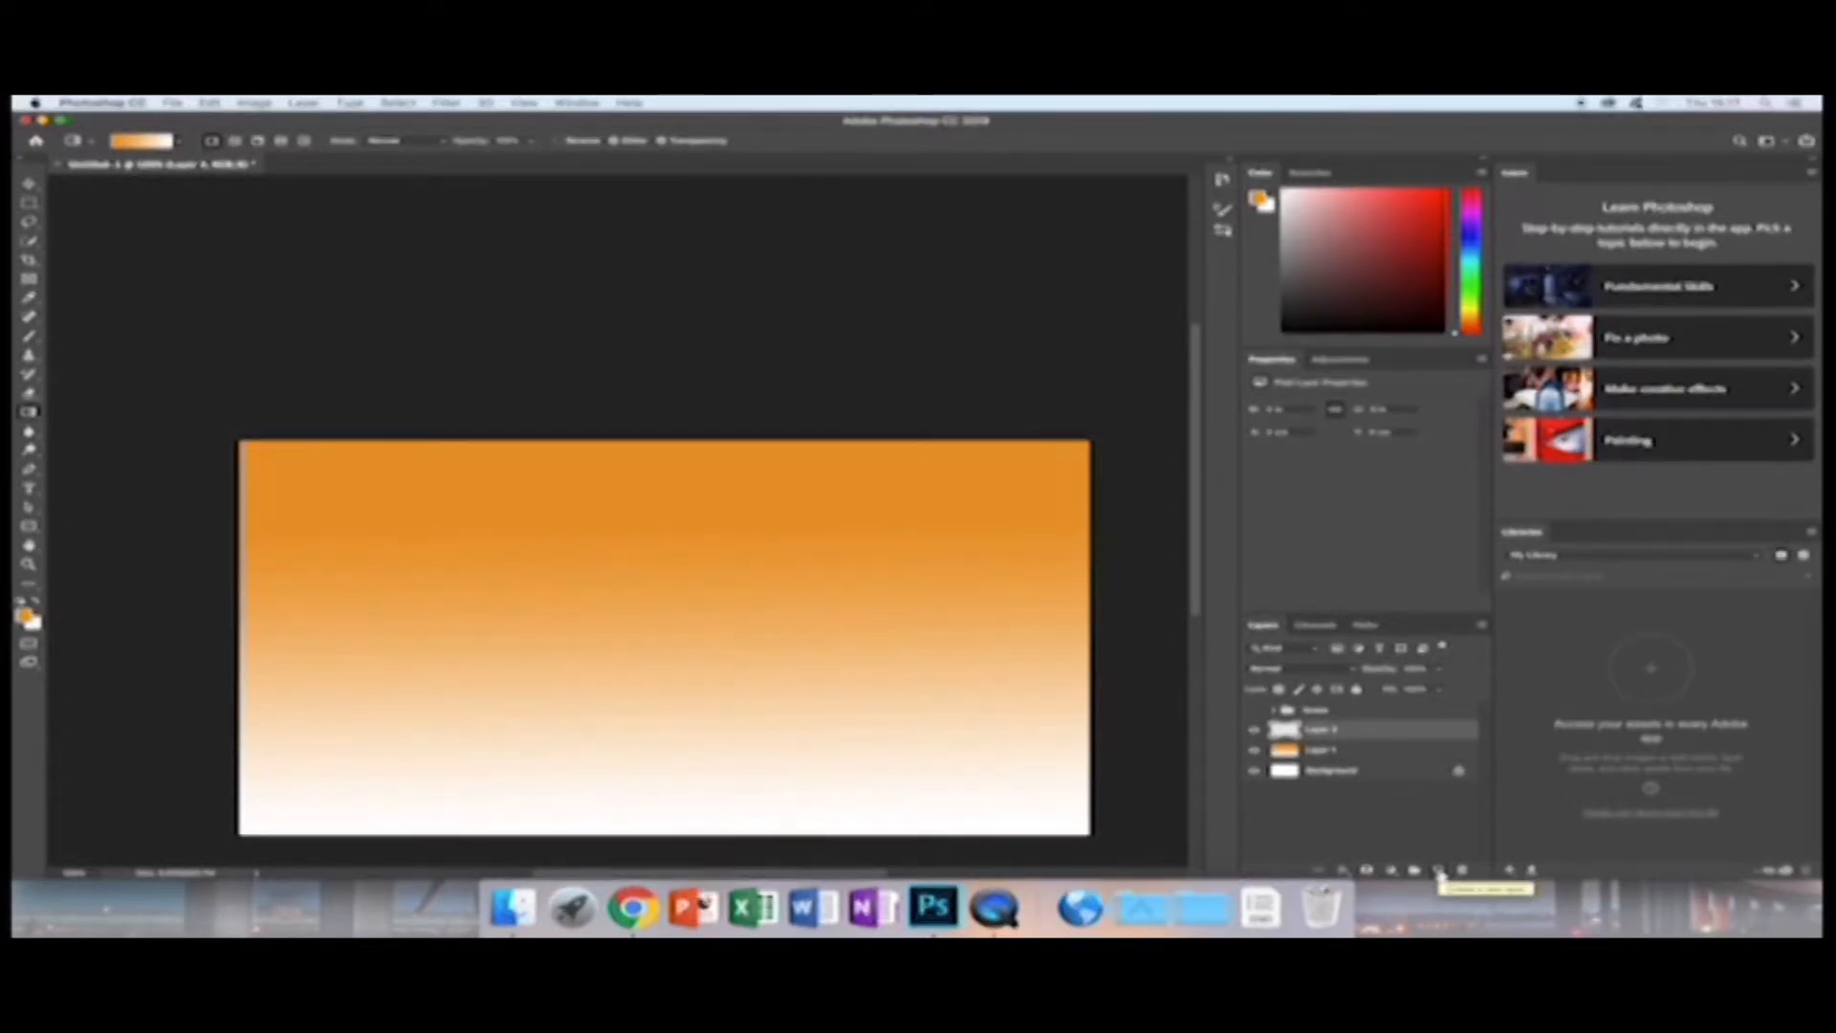
pyautogui.click(1270, 321)
pyautogui.click(1283, 191)
pyautogui.click(1259, 198)
pyautogui.click(1280, 333)
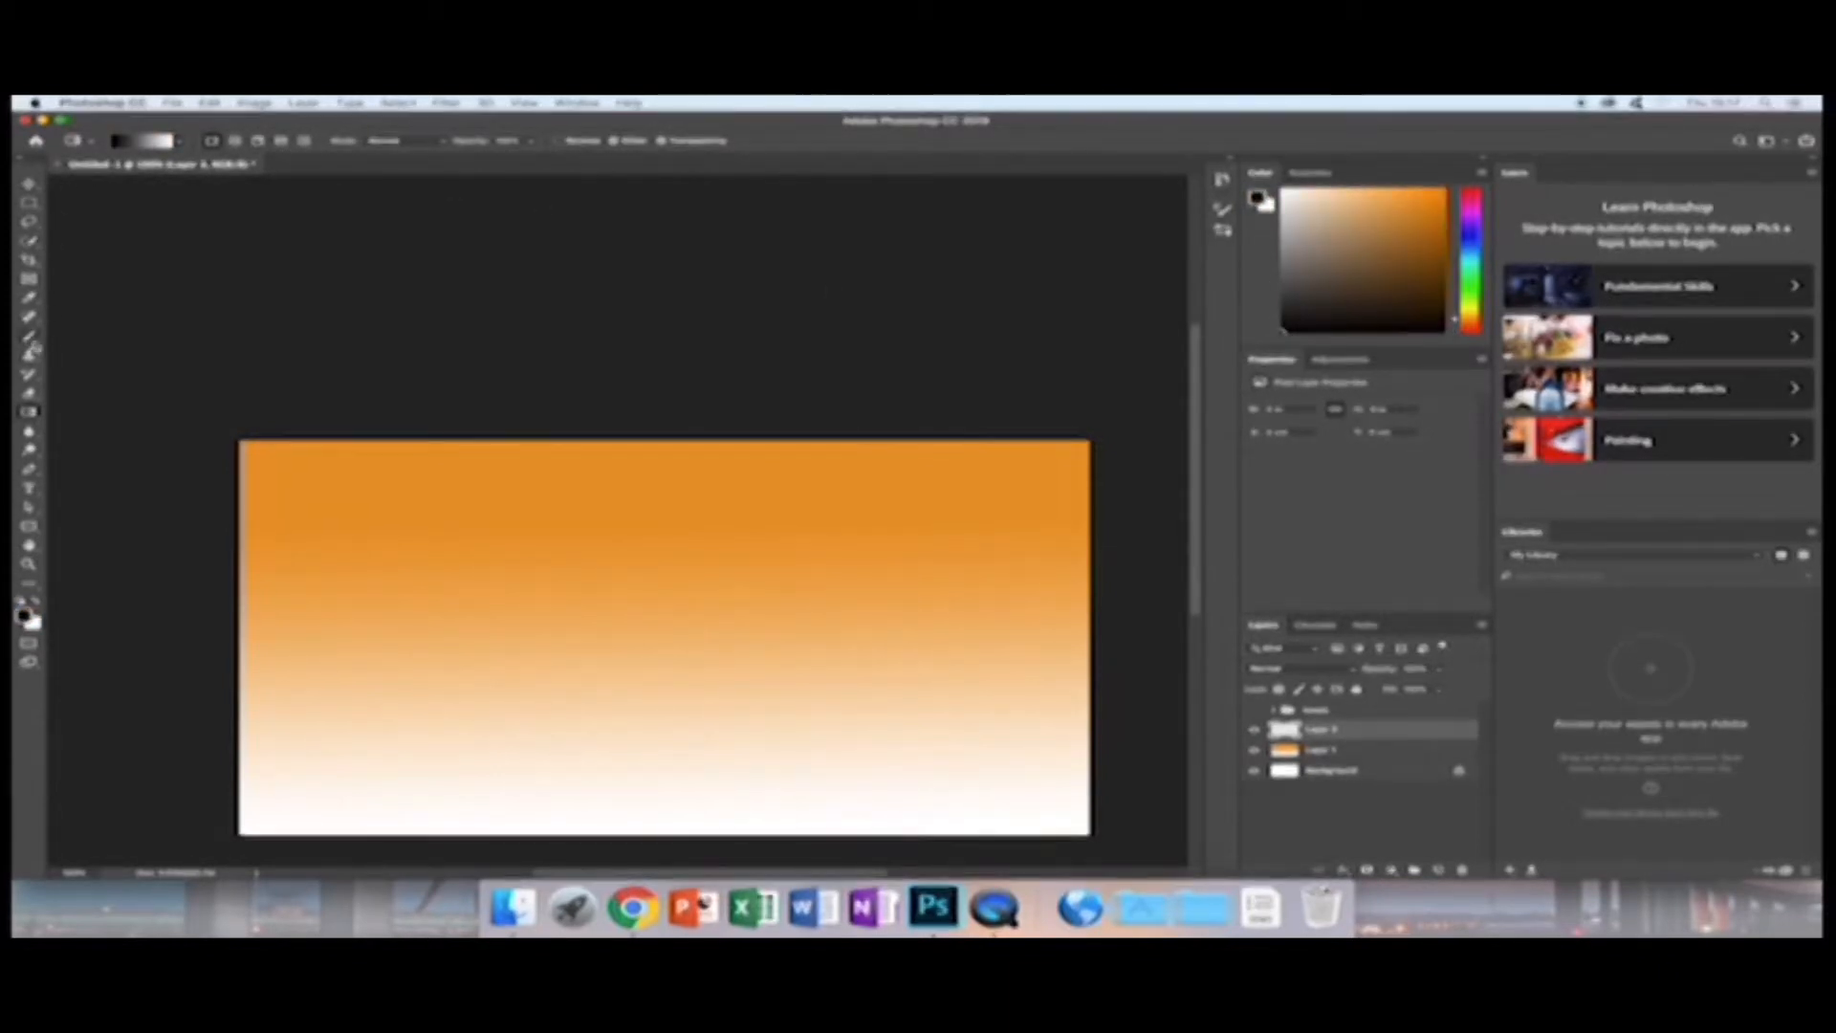
# Activate the Brush tool and look through the first custom brush set in the brush library.
pyautogui.click(29, 342)
pyautogui.click(139, 143)
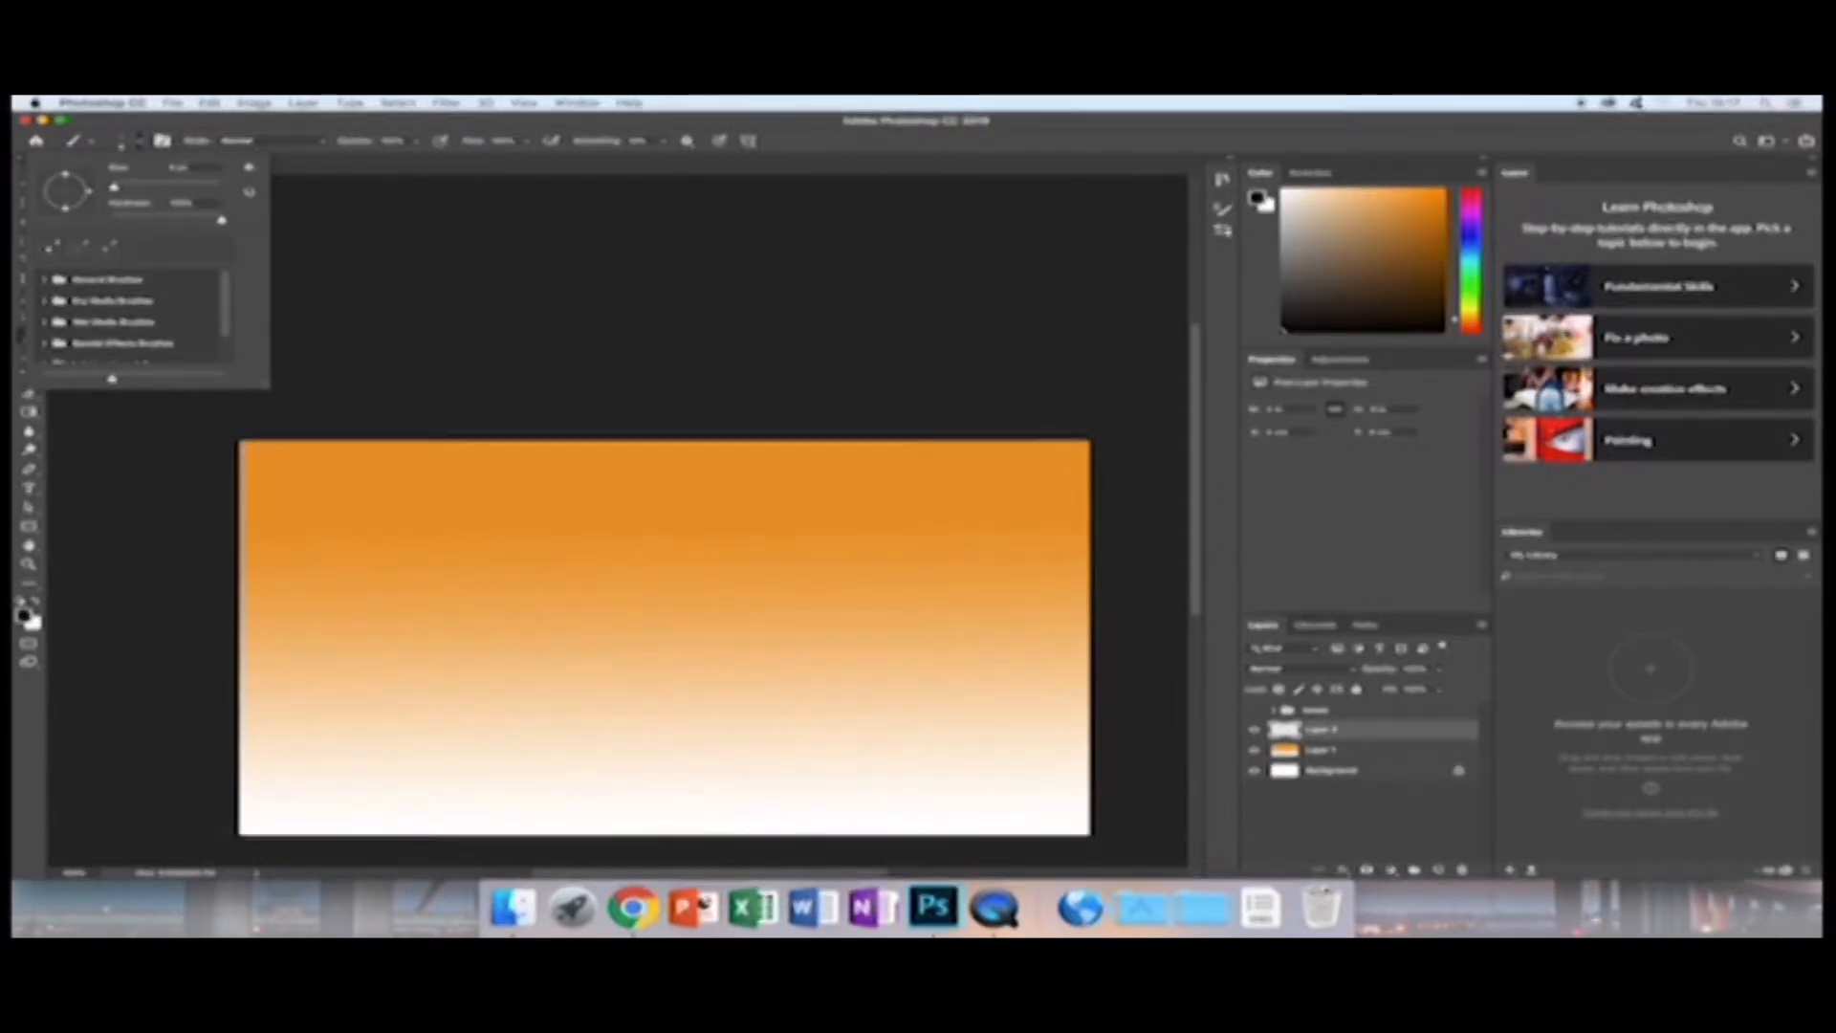
pyautogui.click(164, 142)
pyautogui.click(985, 202)
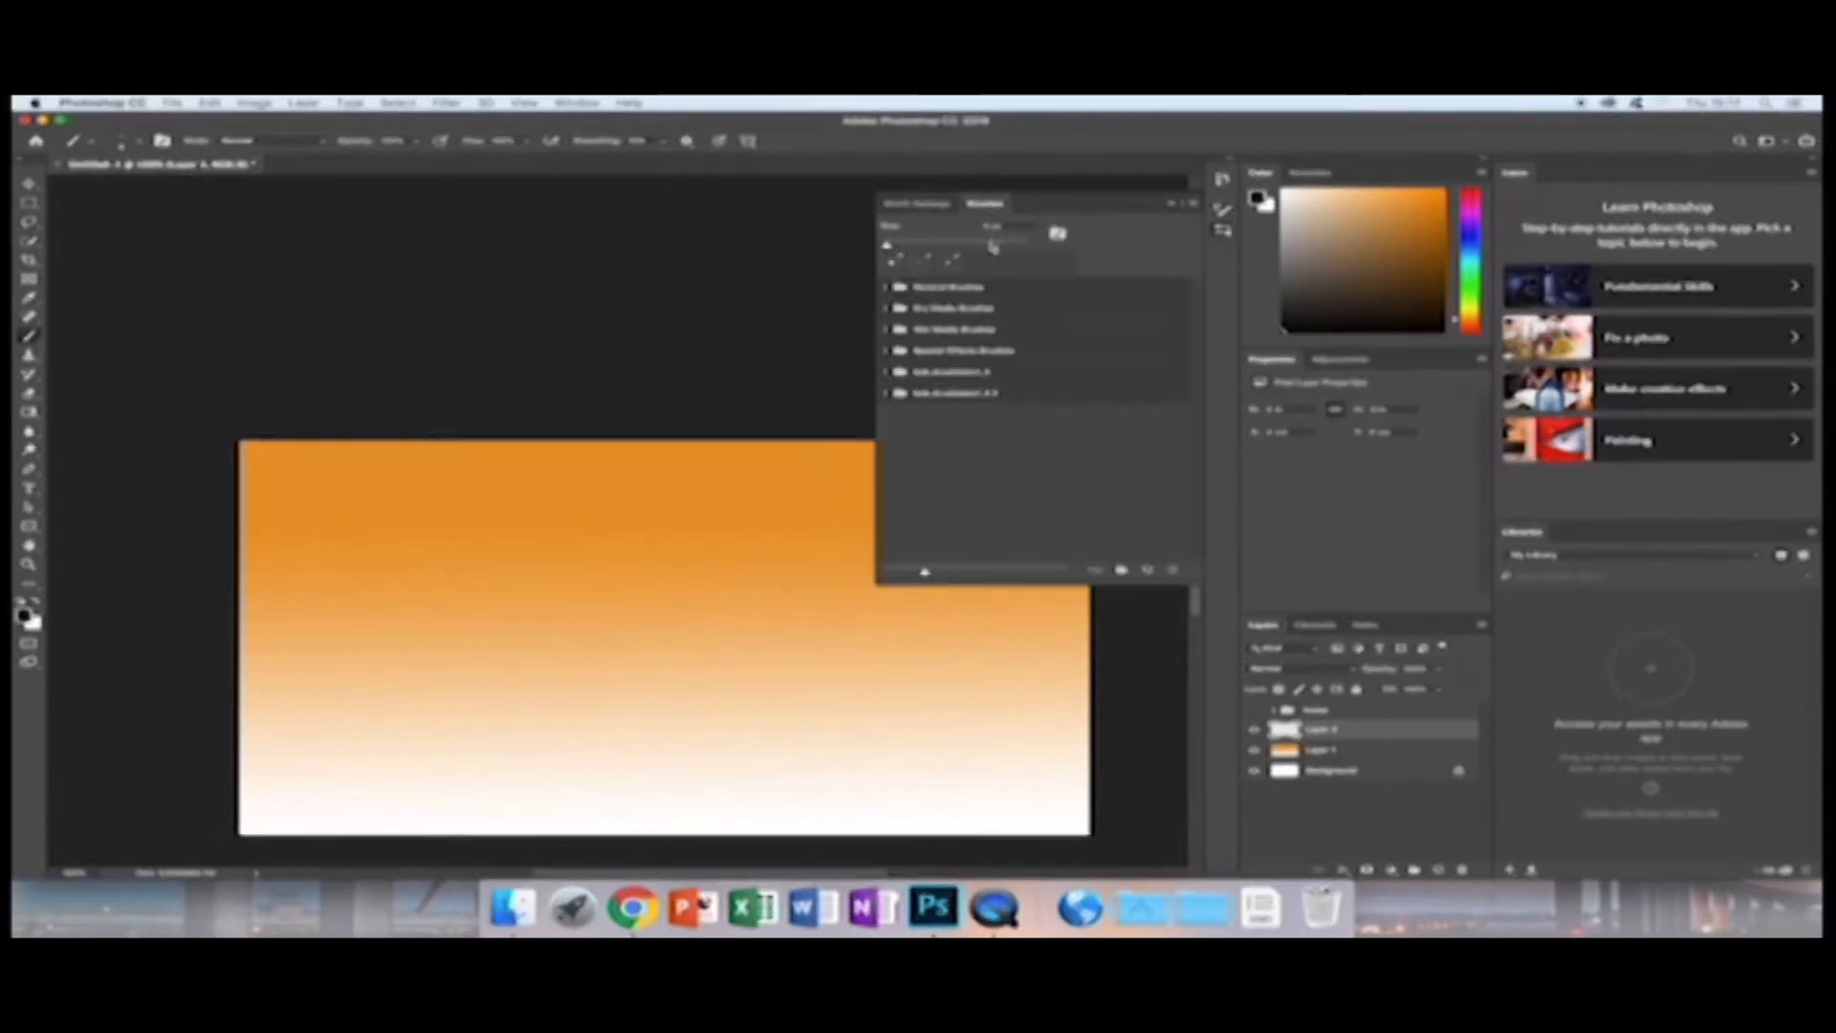
pyautogui.click(888, 372)
pyautogui.scroll(-1, 1006, 456)
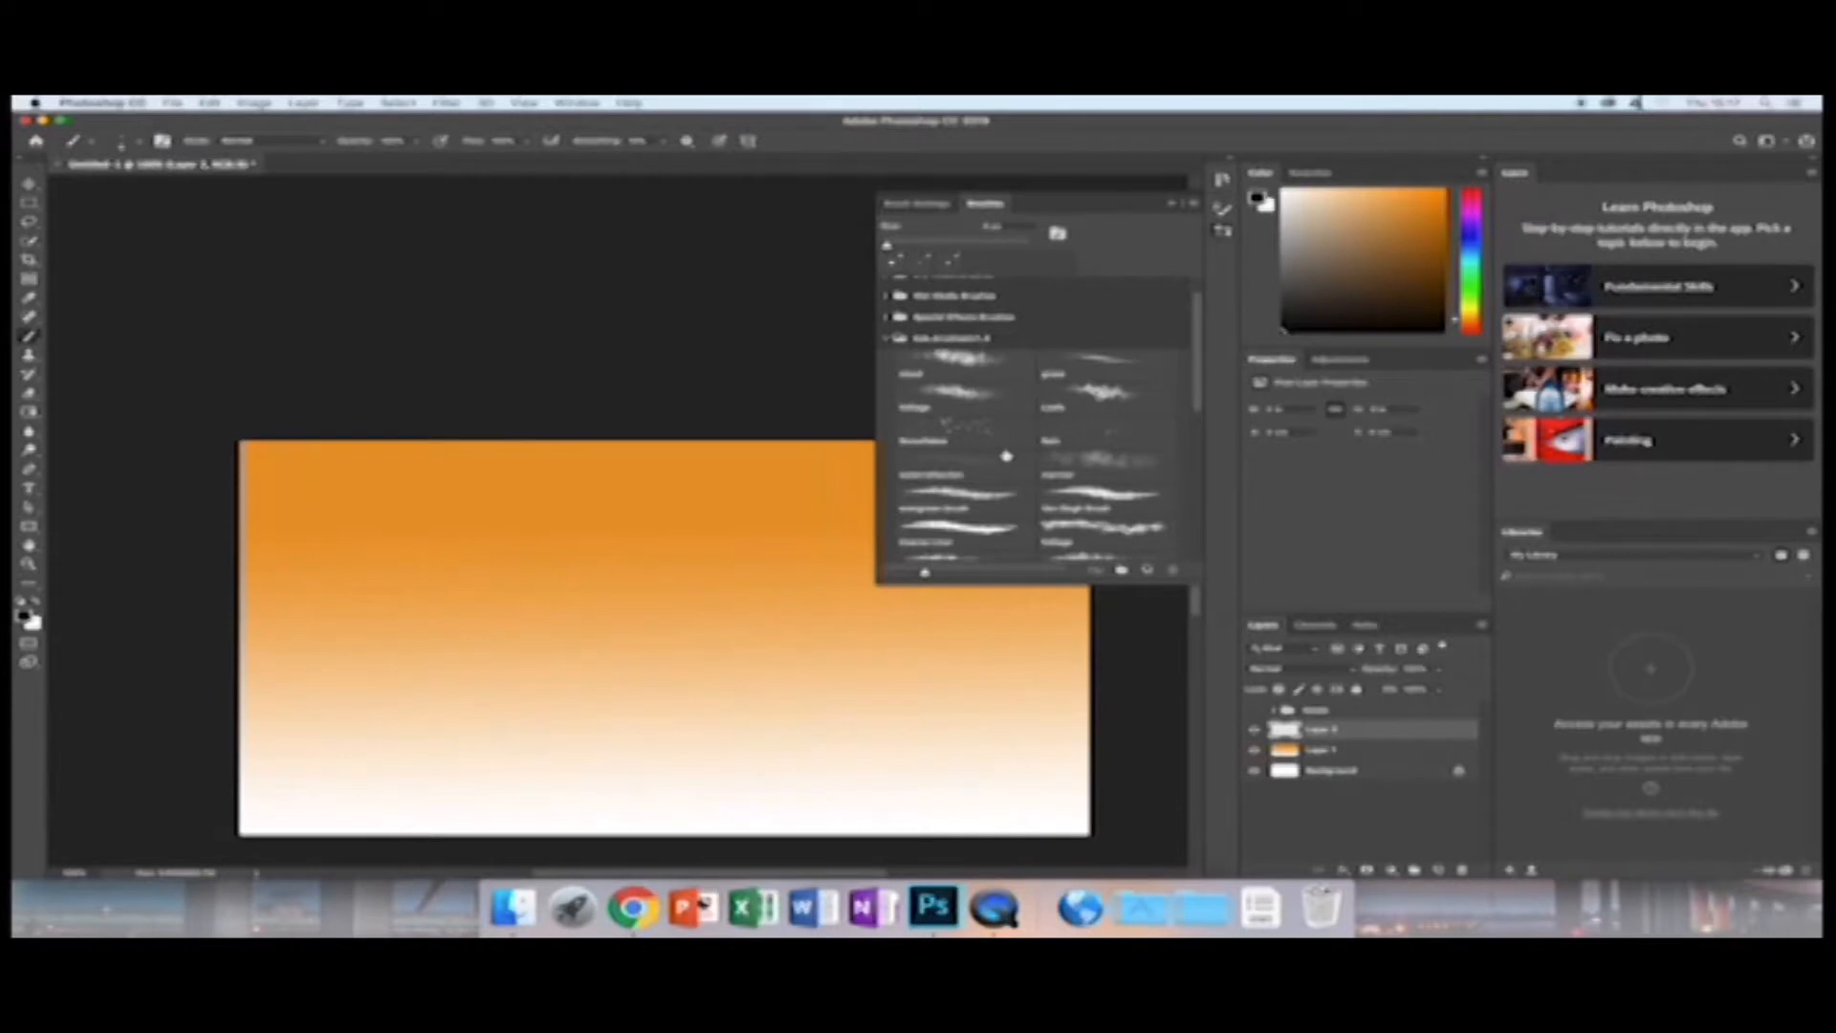
pyautogui.scroll(-6, 1007, 456)
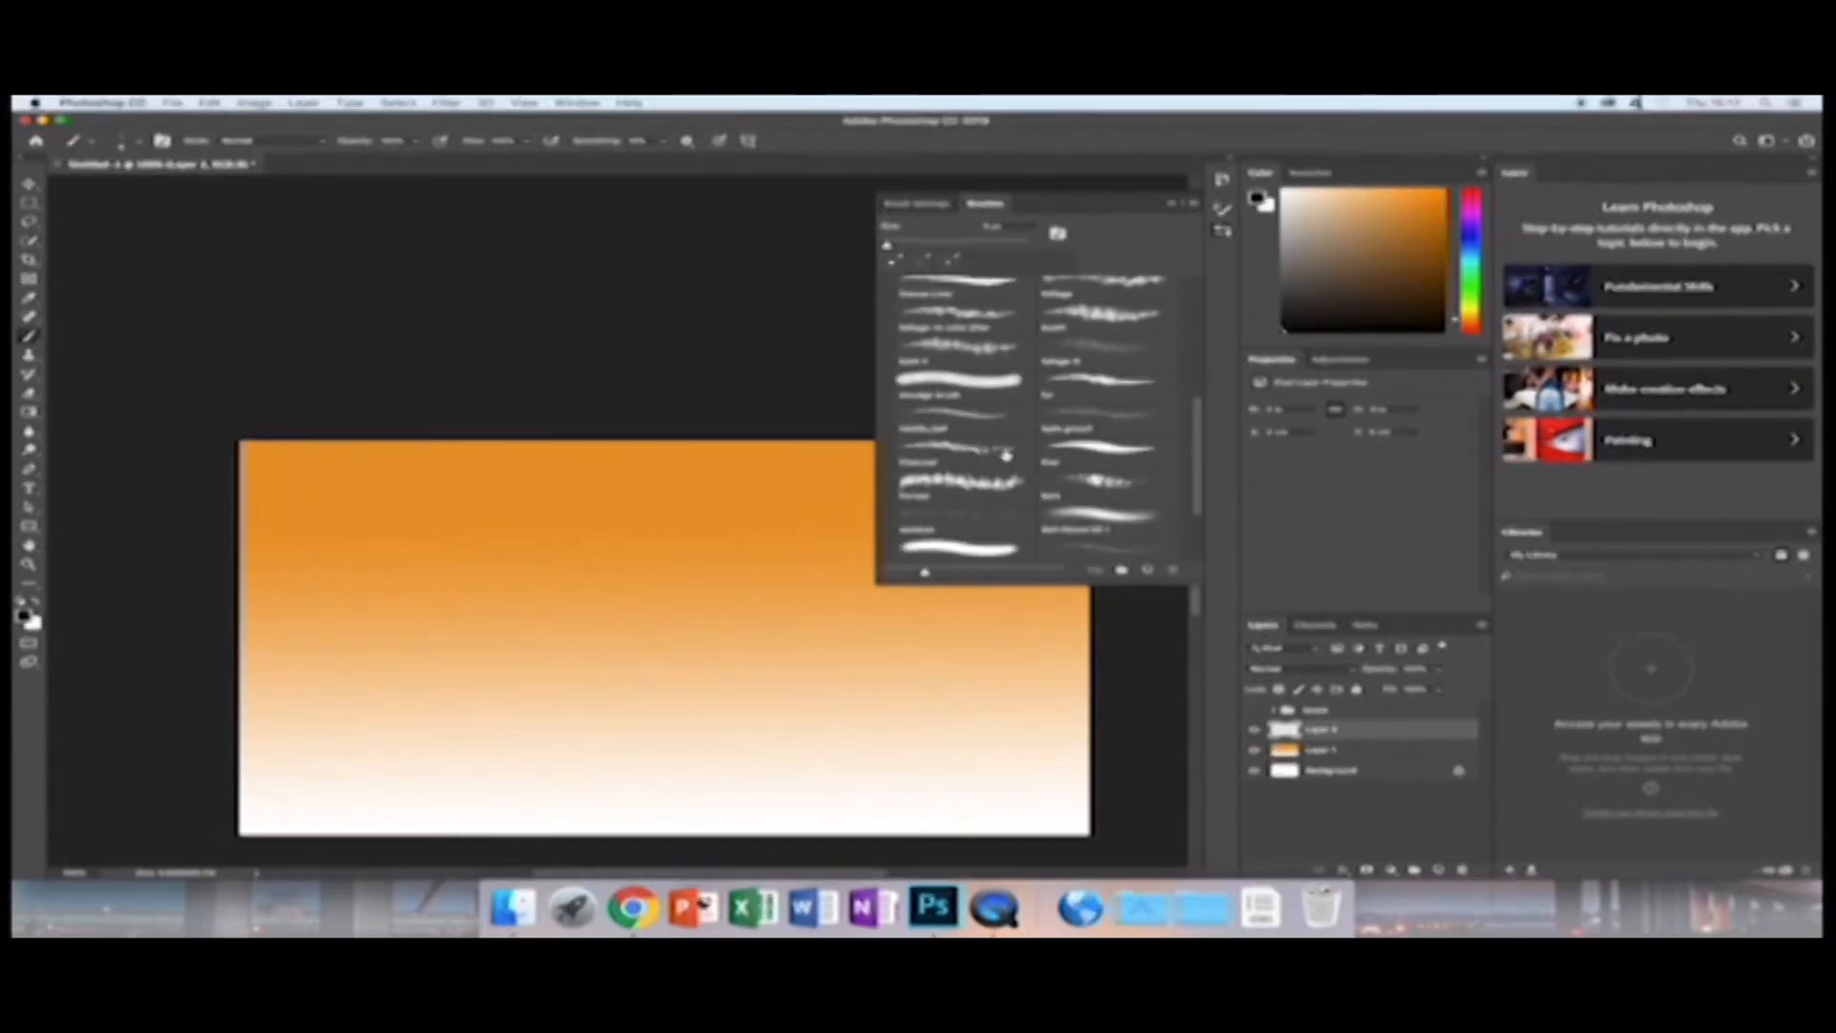
pyautogui.scroll(-8, 1007, 456)
pyautogui.scroll(-5, 1006, 453)
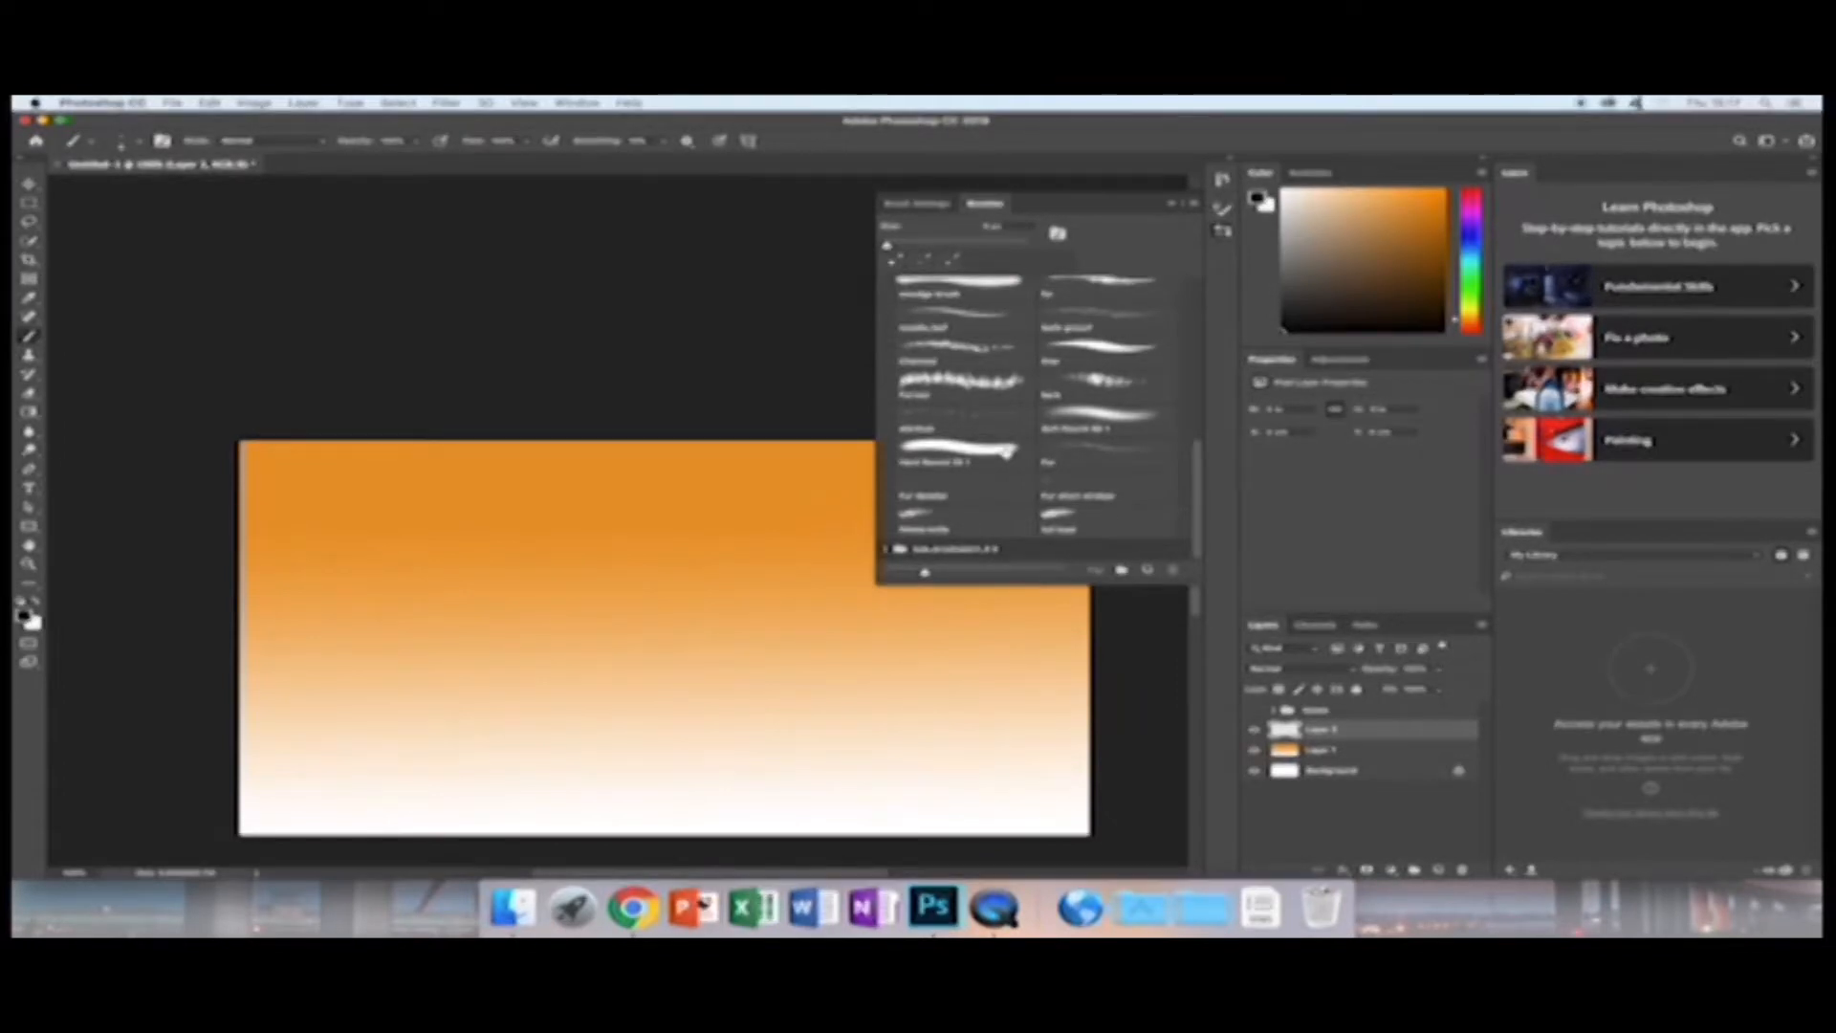
# Try the hard round and foliage colour-jitter brushes, return to the thin round brush and close the brush library.
pyautogui.click(1006, 451)
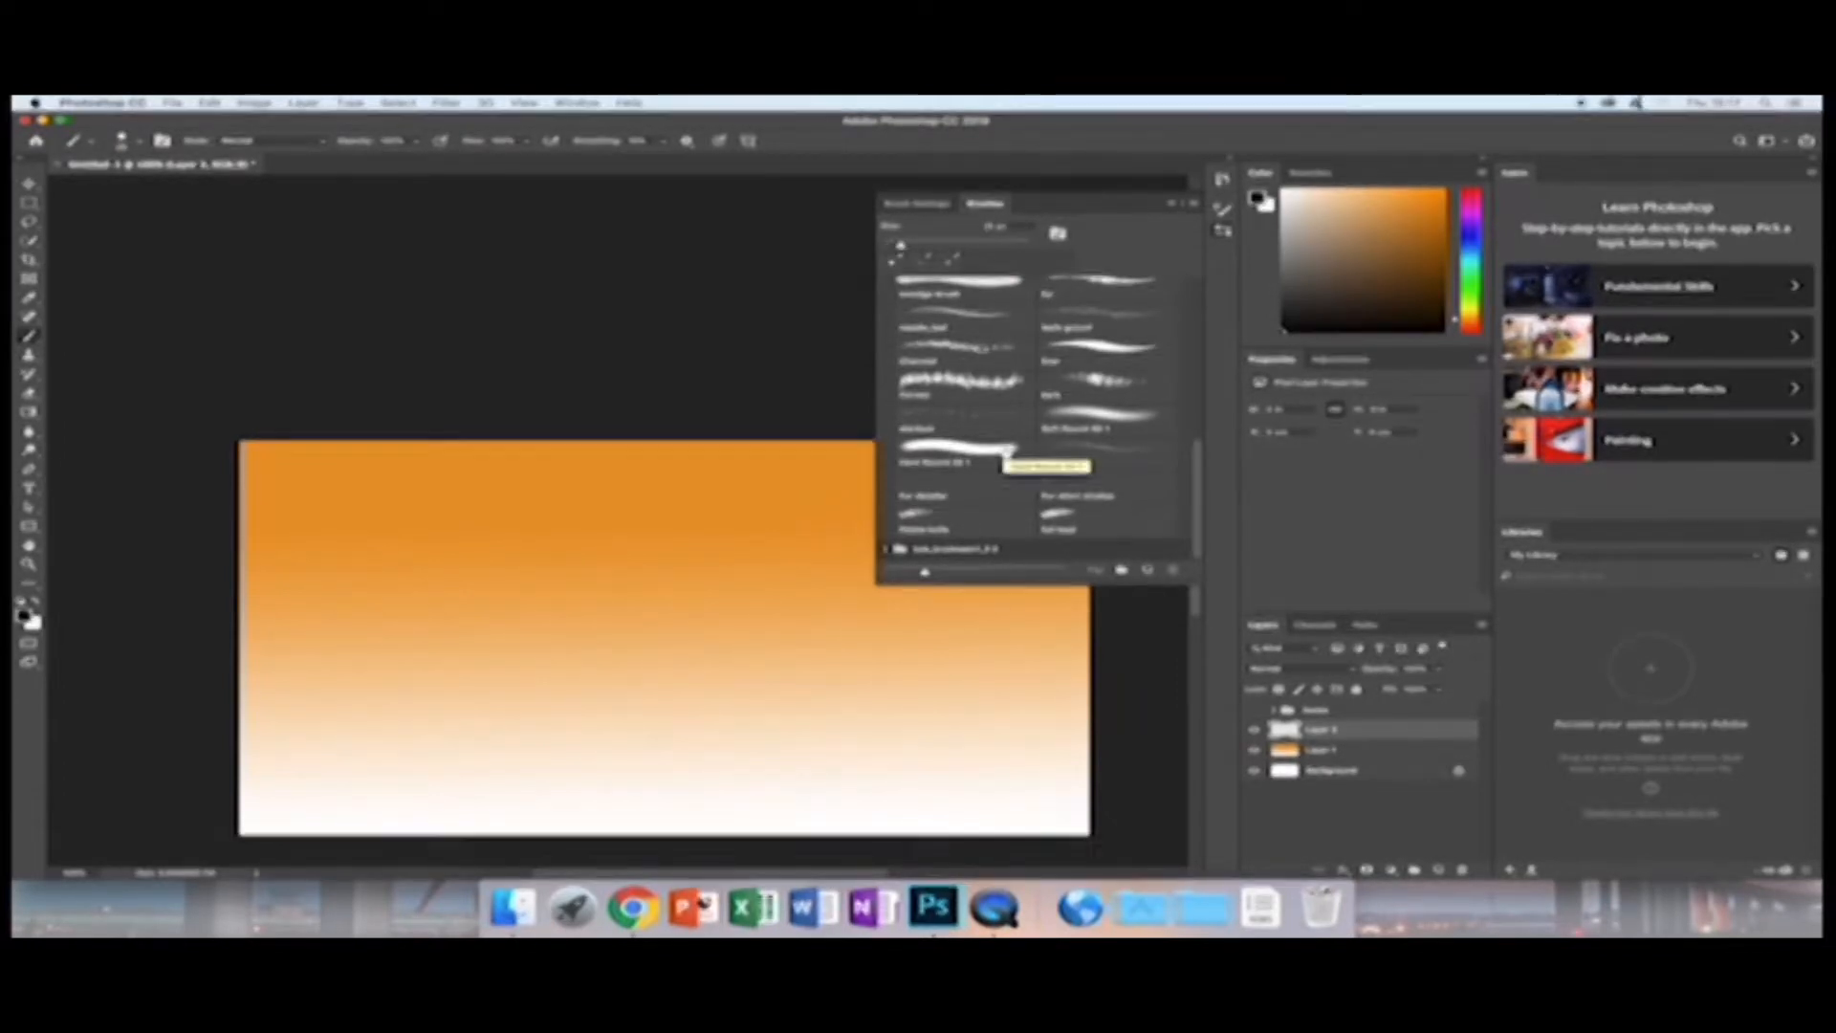
pyautogui.scroll(5, 970, 390)
pyautogui.click(966, 385)
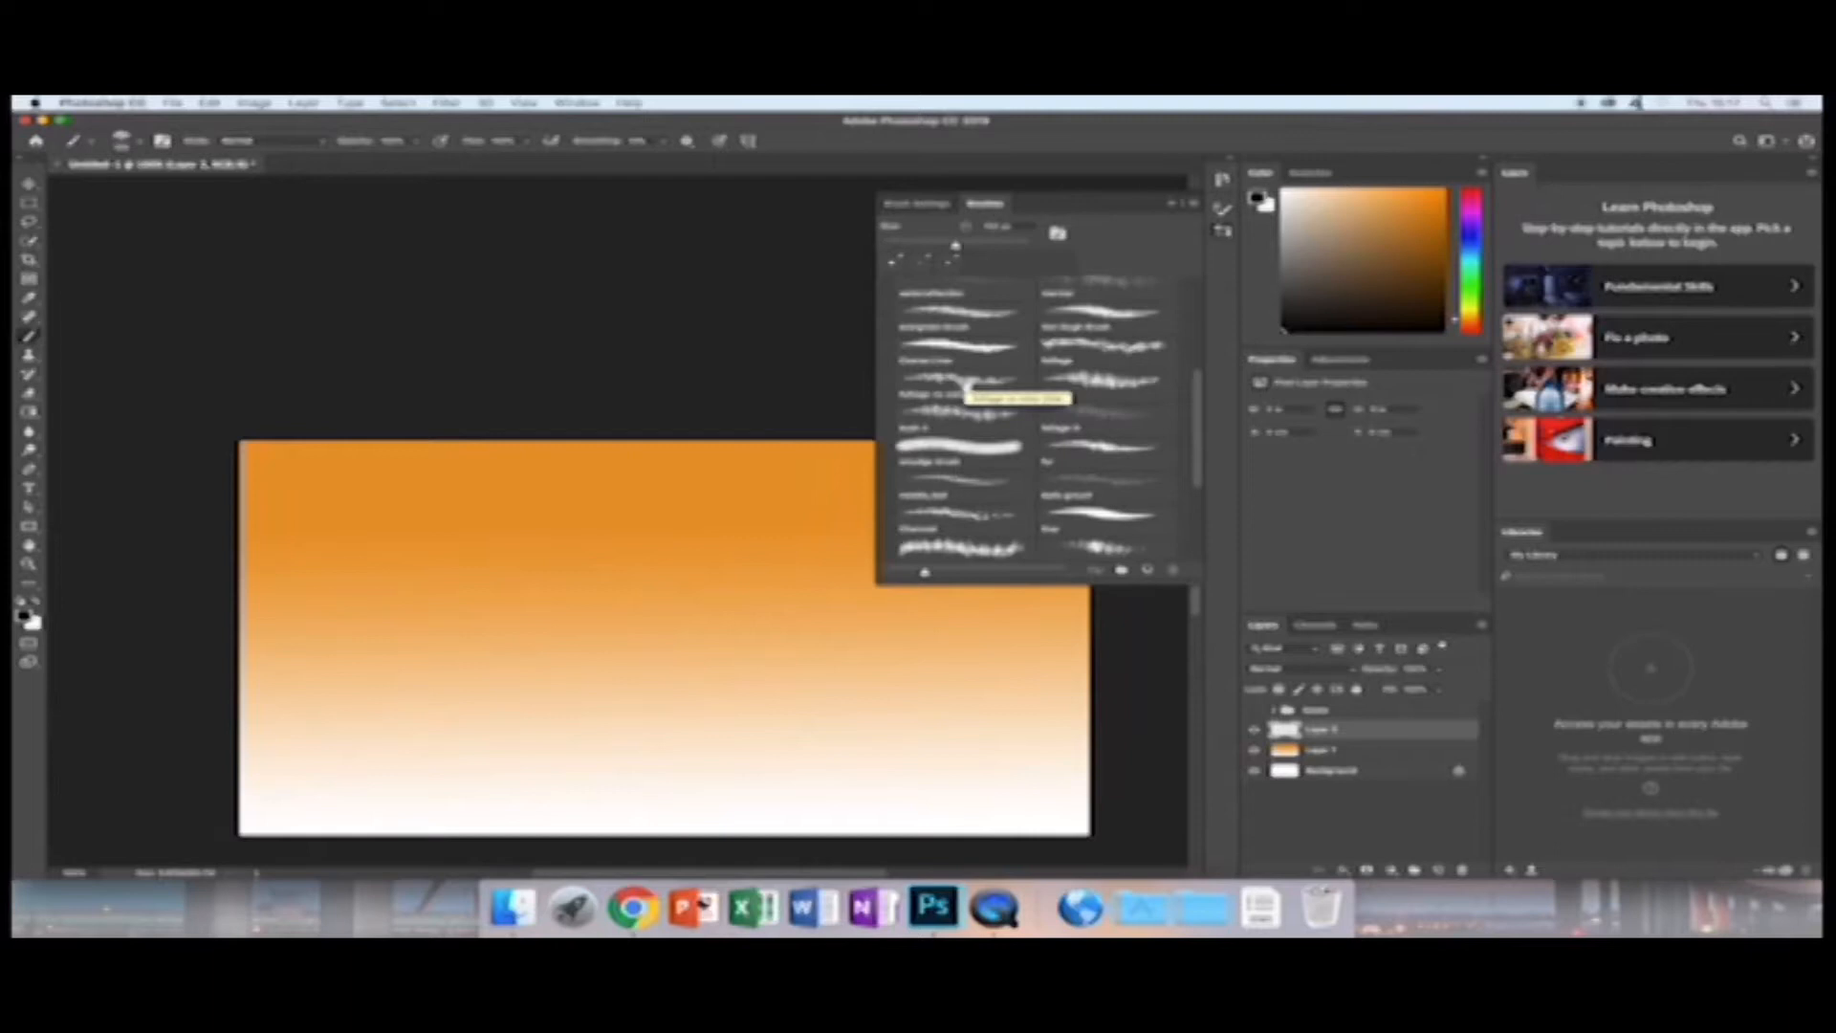
pyautogui.scroll(5, 967, 386)
pyautogui.click(966, 385)
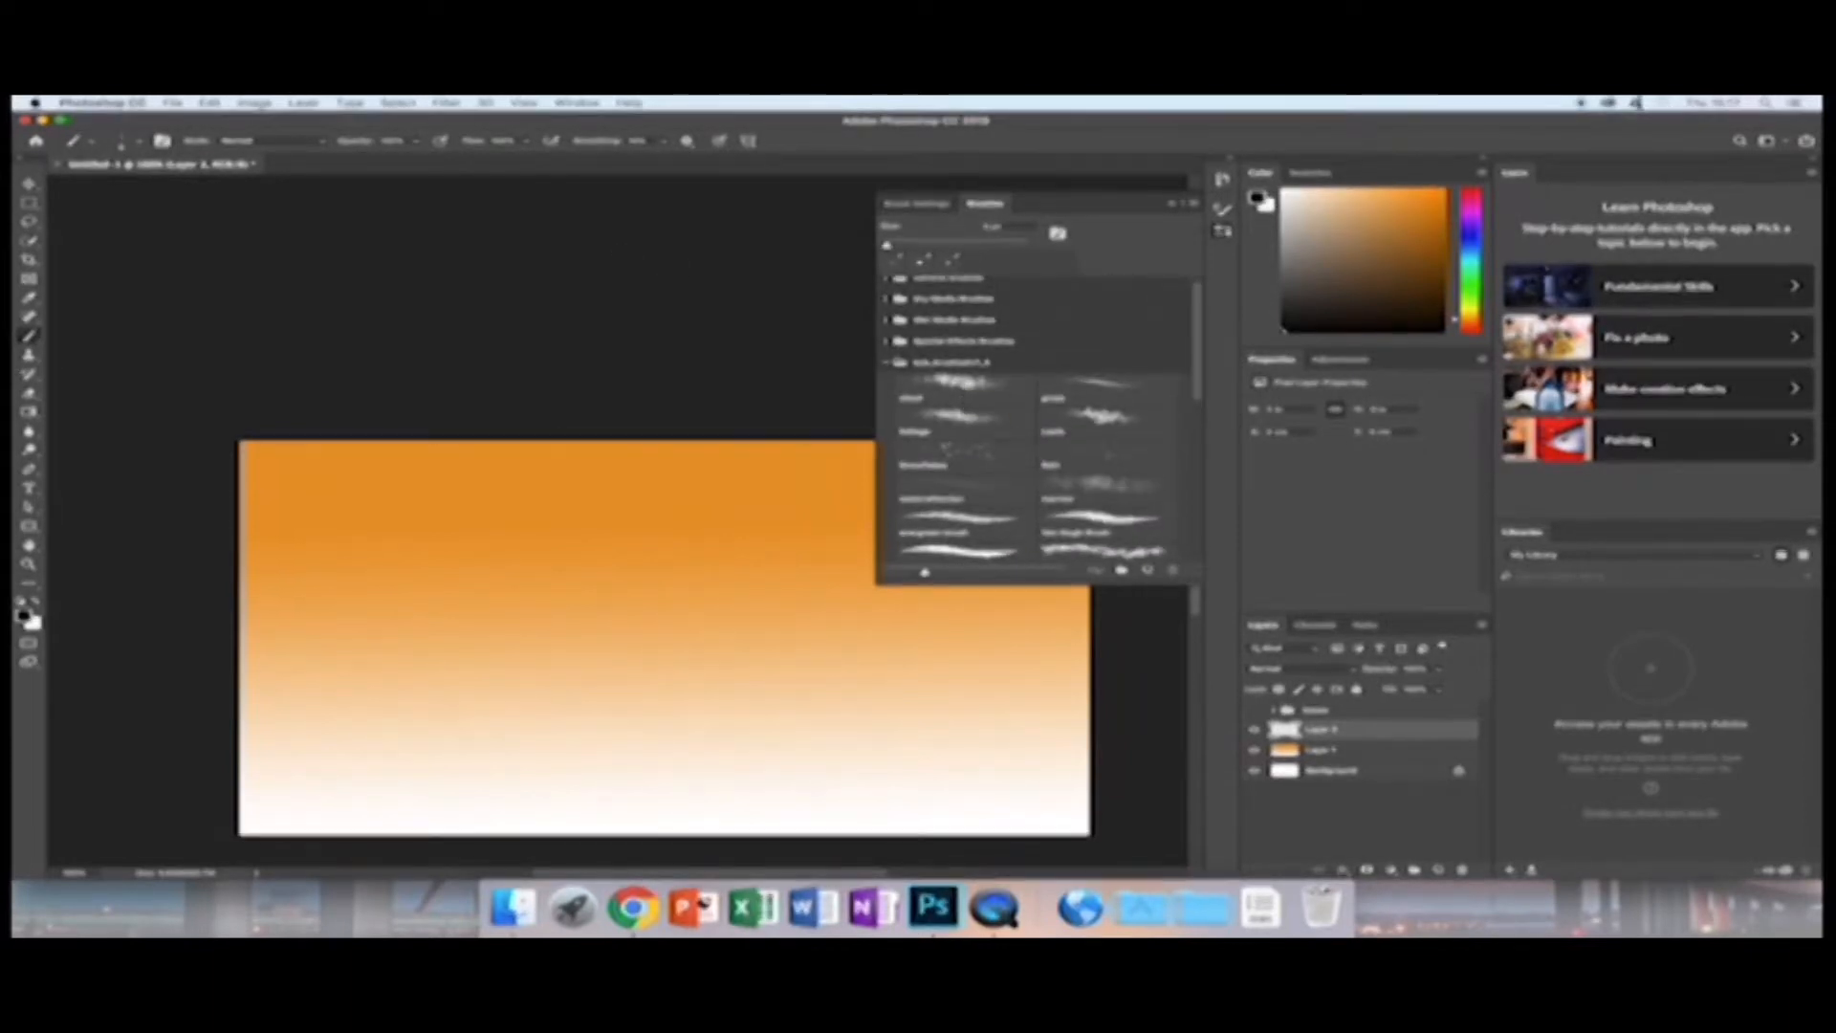
pyautogui.click(1176, 205)
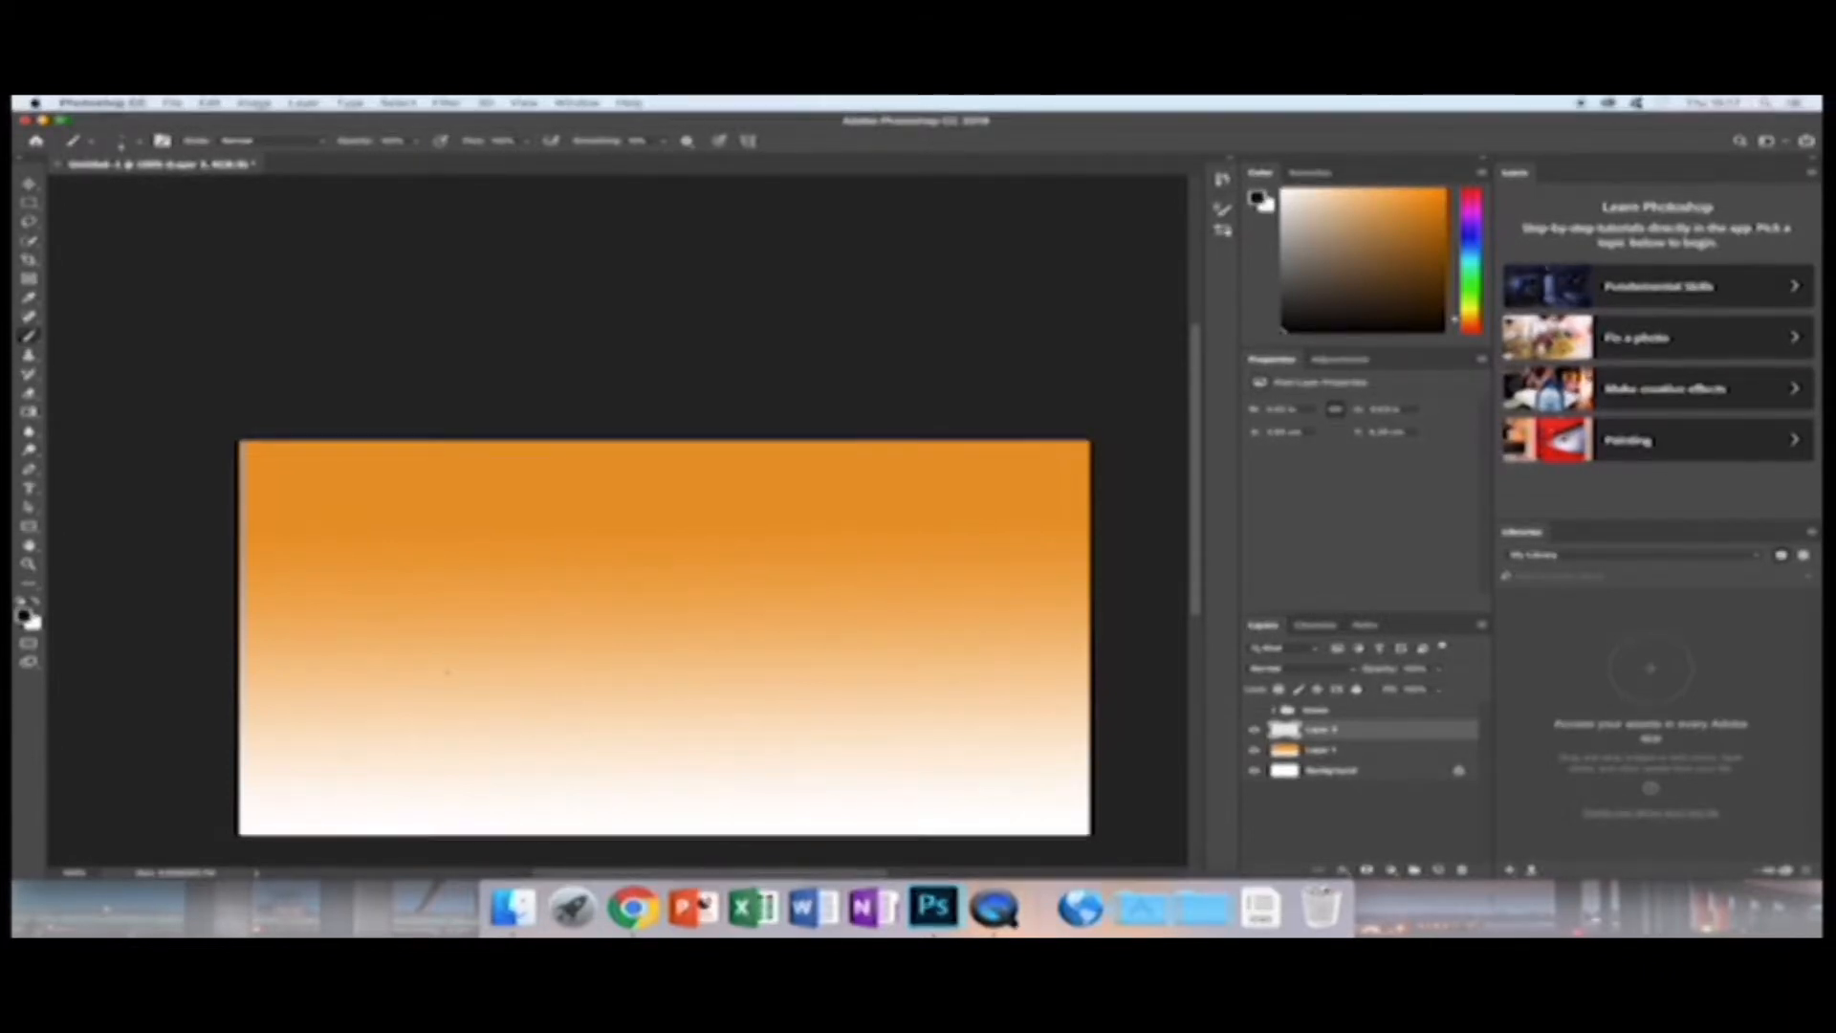
# Paint two overlapping mountain outlines with straight black lines across the middle of the canvas, the front peak higher.
pyautogui.keyDown('shift'); pyautogui.click(629, 534); pyautogui.keyUp('shift')
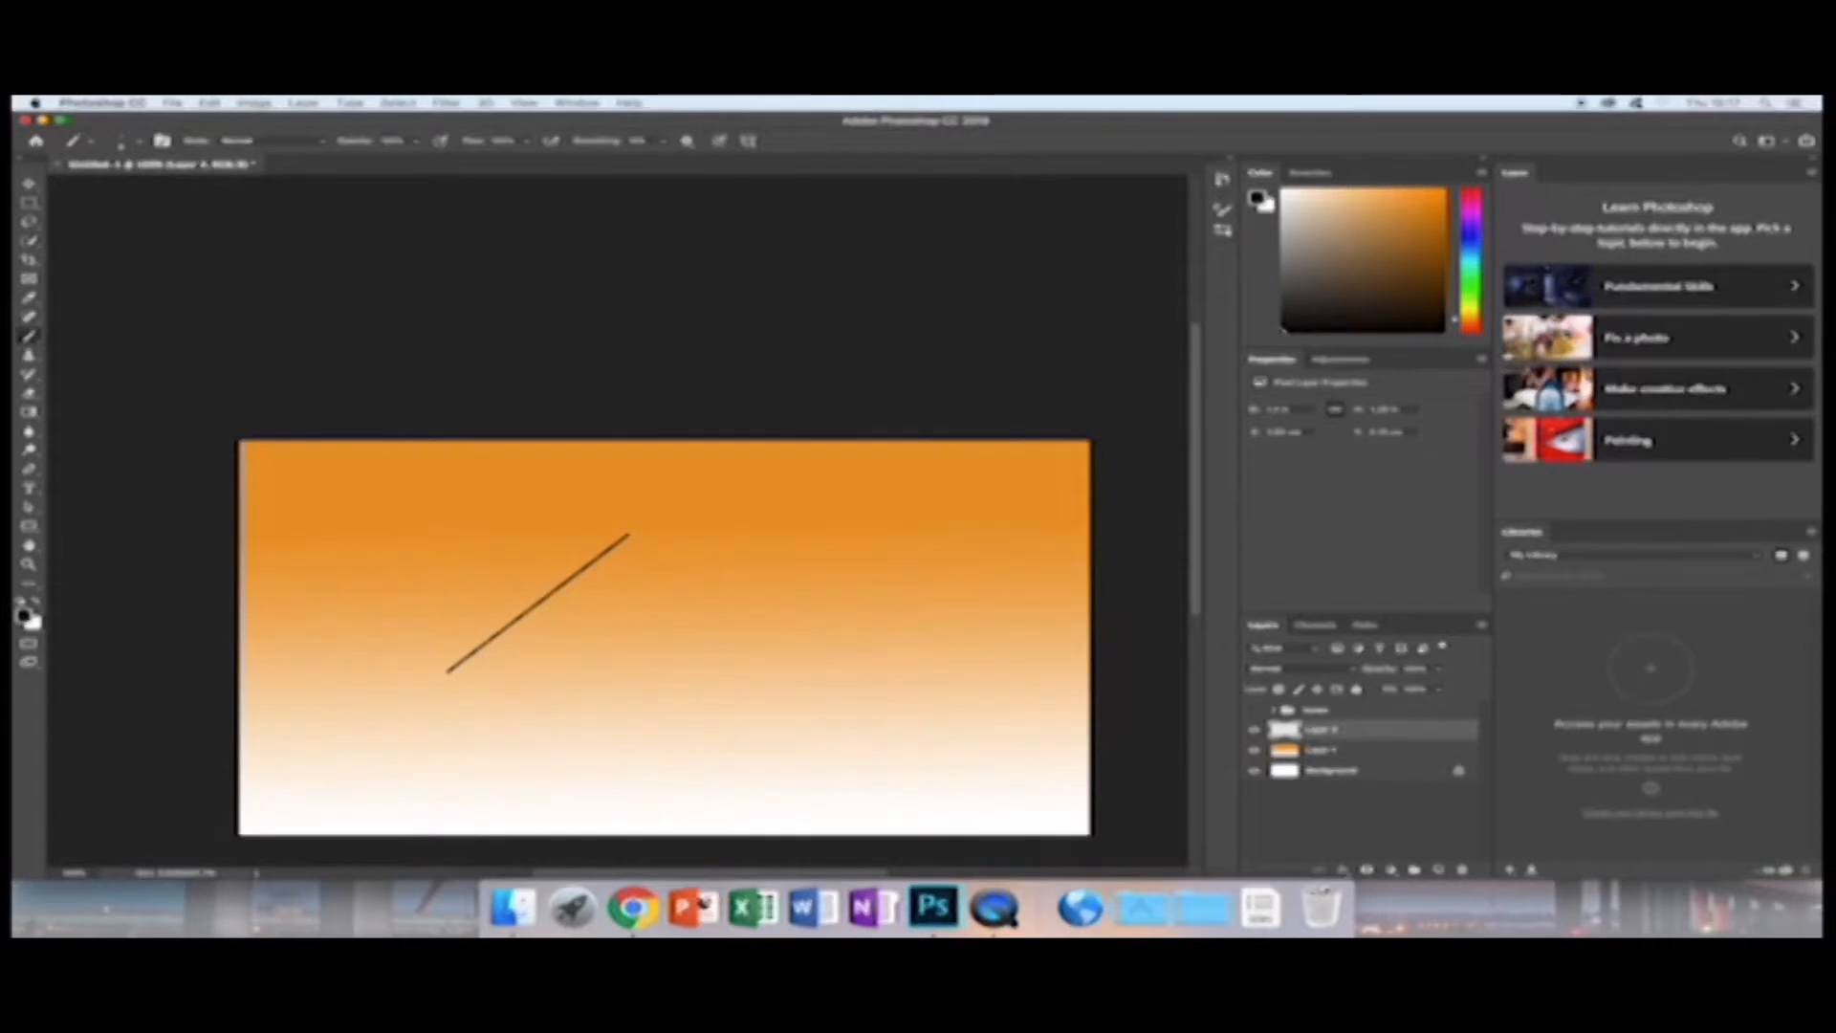
pyautogui.keyDown('shift'); pyautogui.click(687, 575); pyautogui.keyUp('shift')
pyautogui.click(638, 618)
pyautogui.keyDown('shift'); pyautogui.click(776, 508); pyautogui.keyUp('shift')
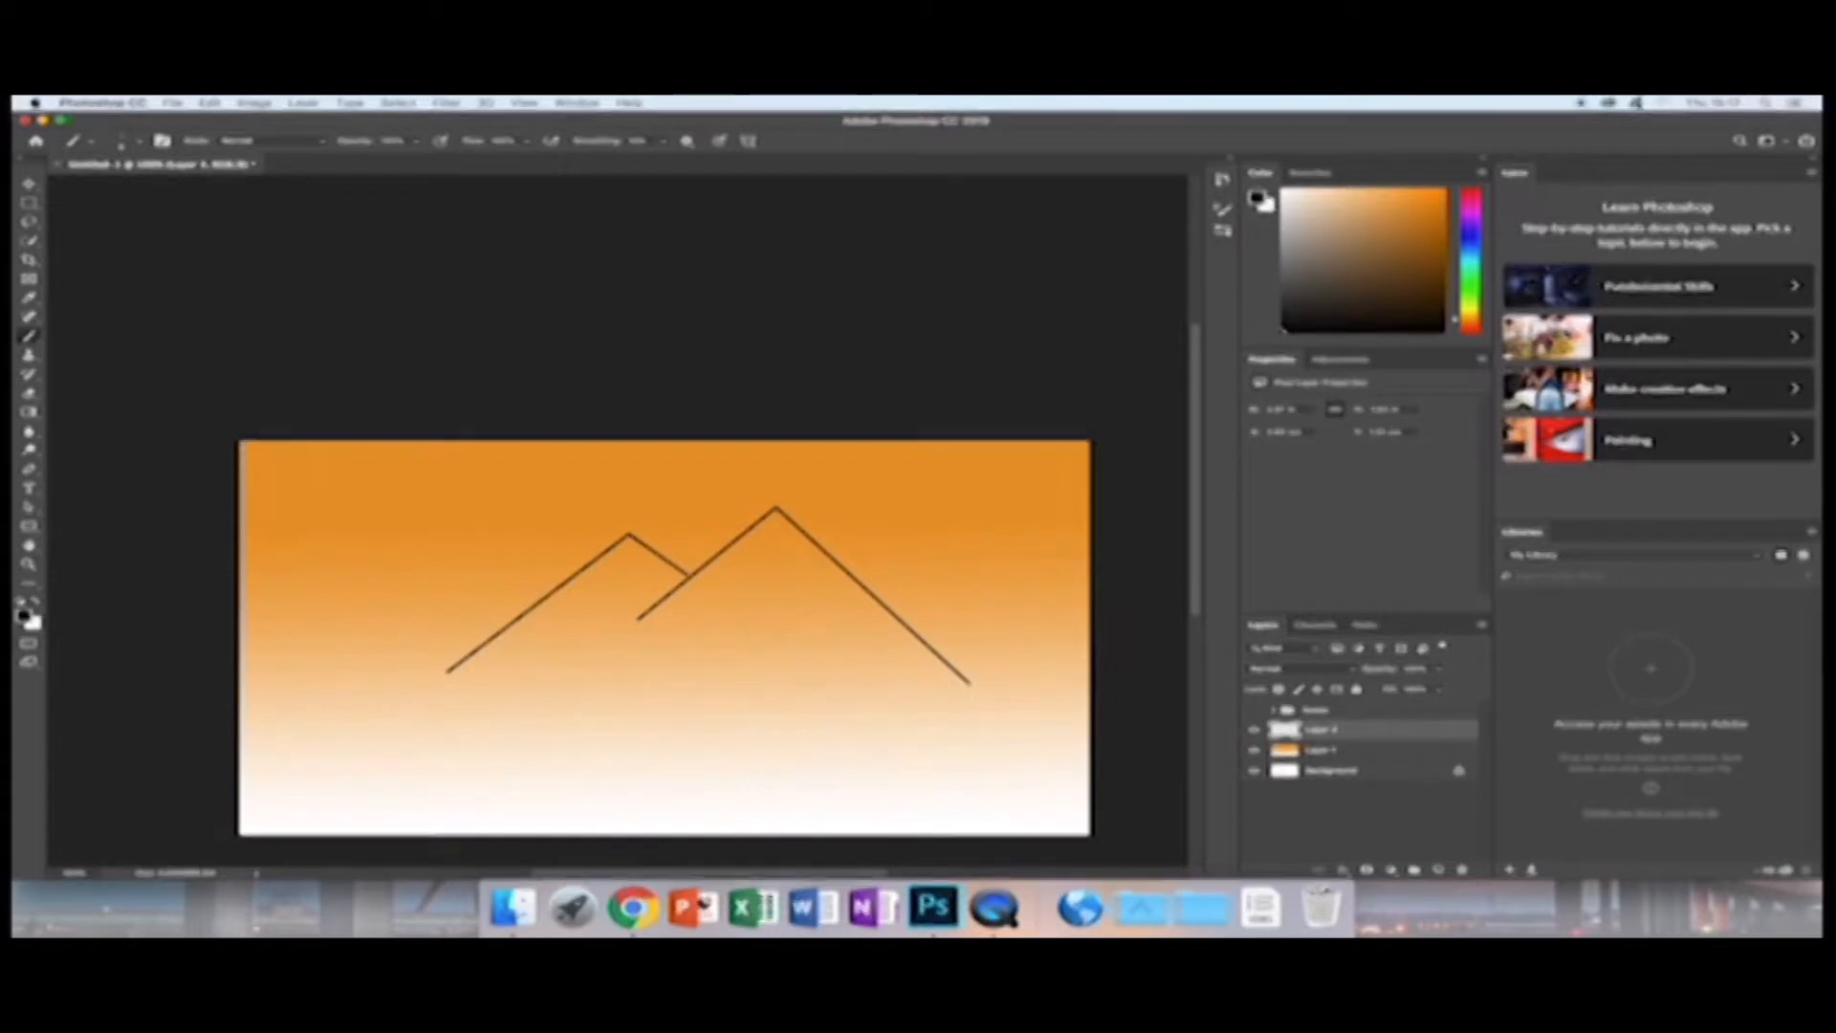
# Add two new layers above the mountain outline layer and set the foreground colour to light grey.
pyautogui.scroll(-5, 665, 593)
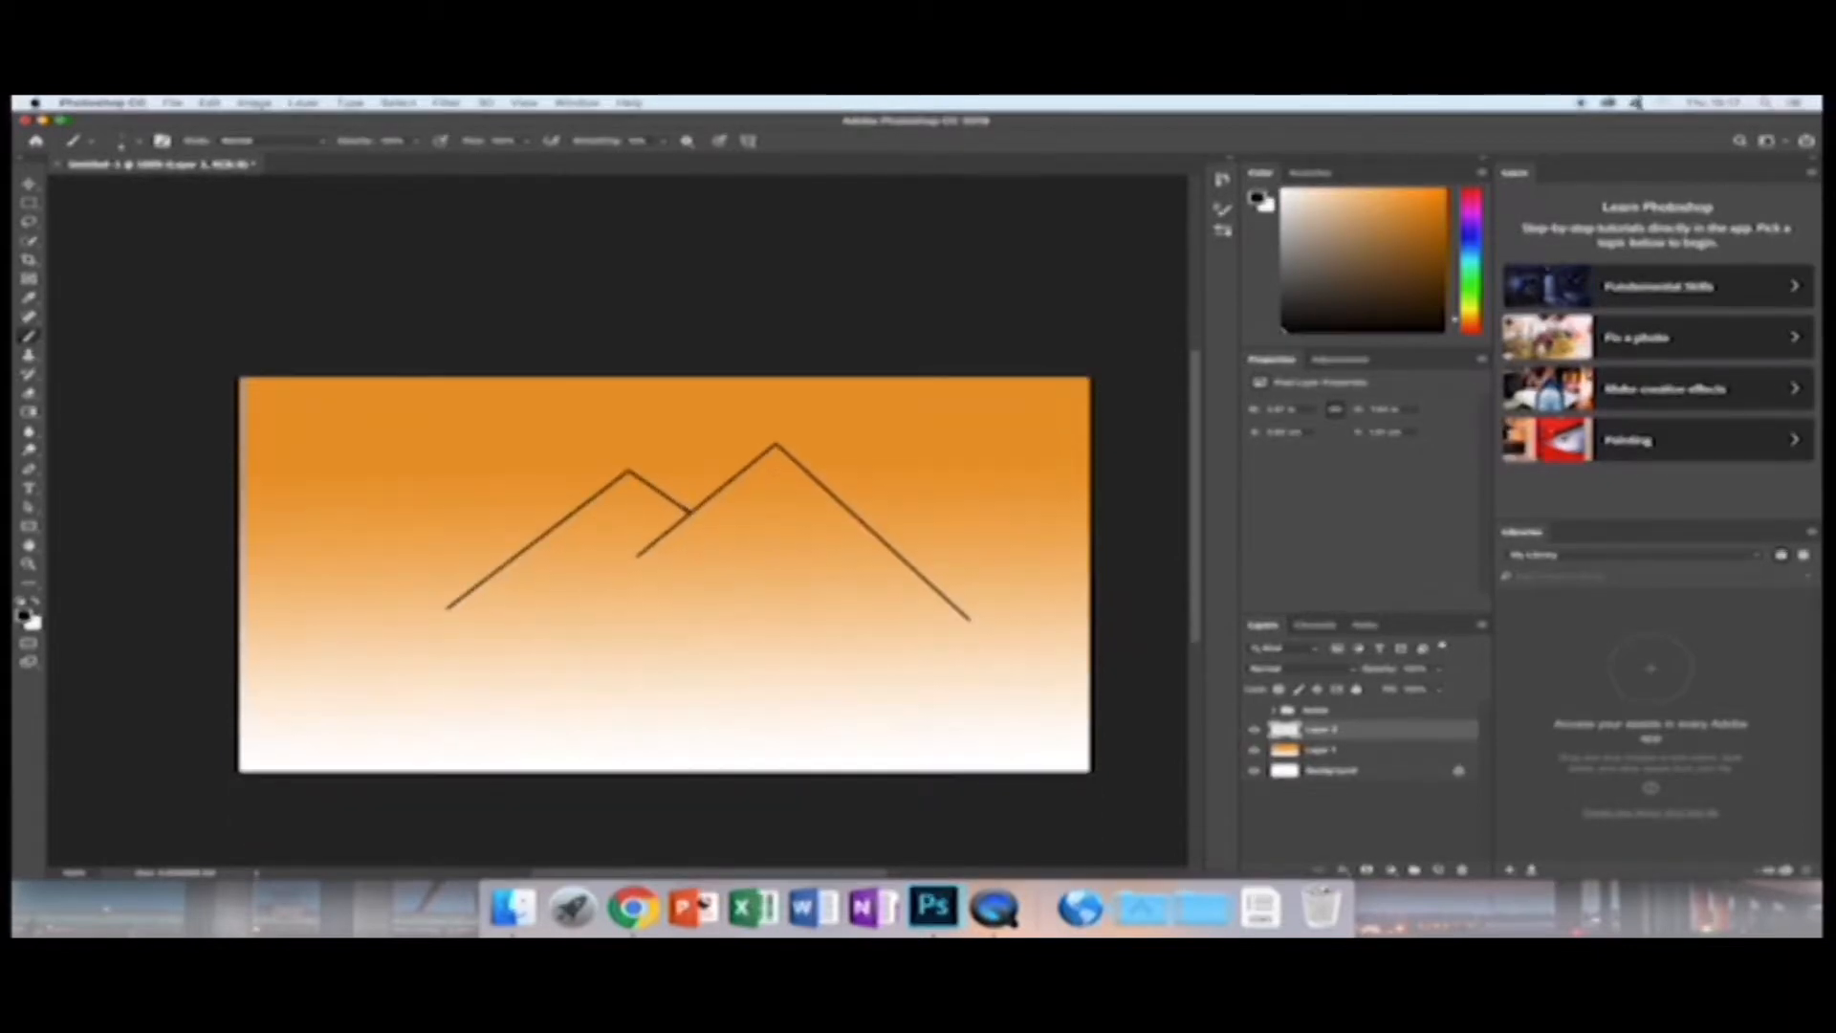
pyautogui.scroll(-3, 665, 526)
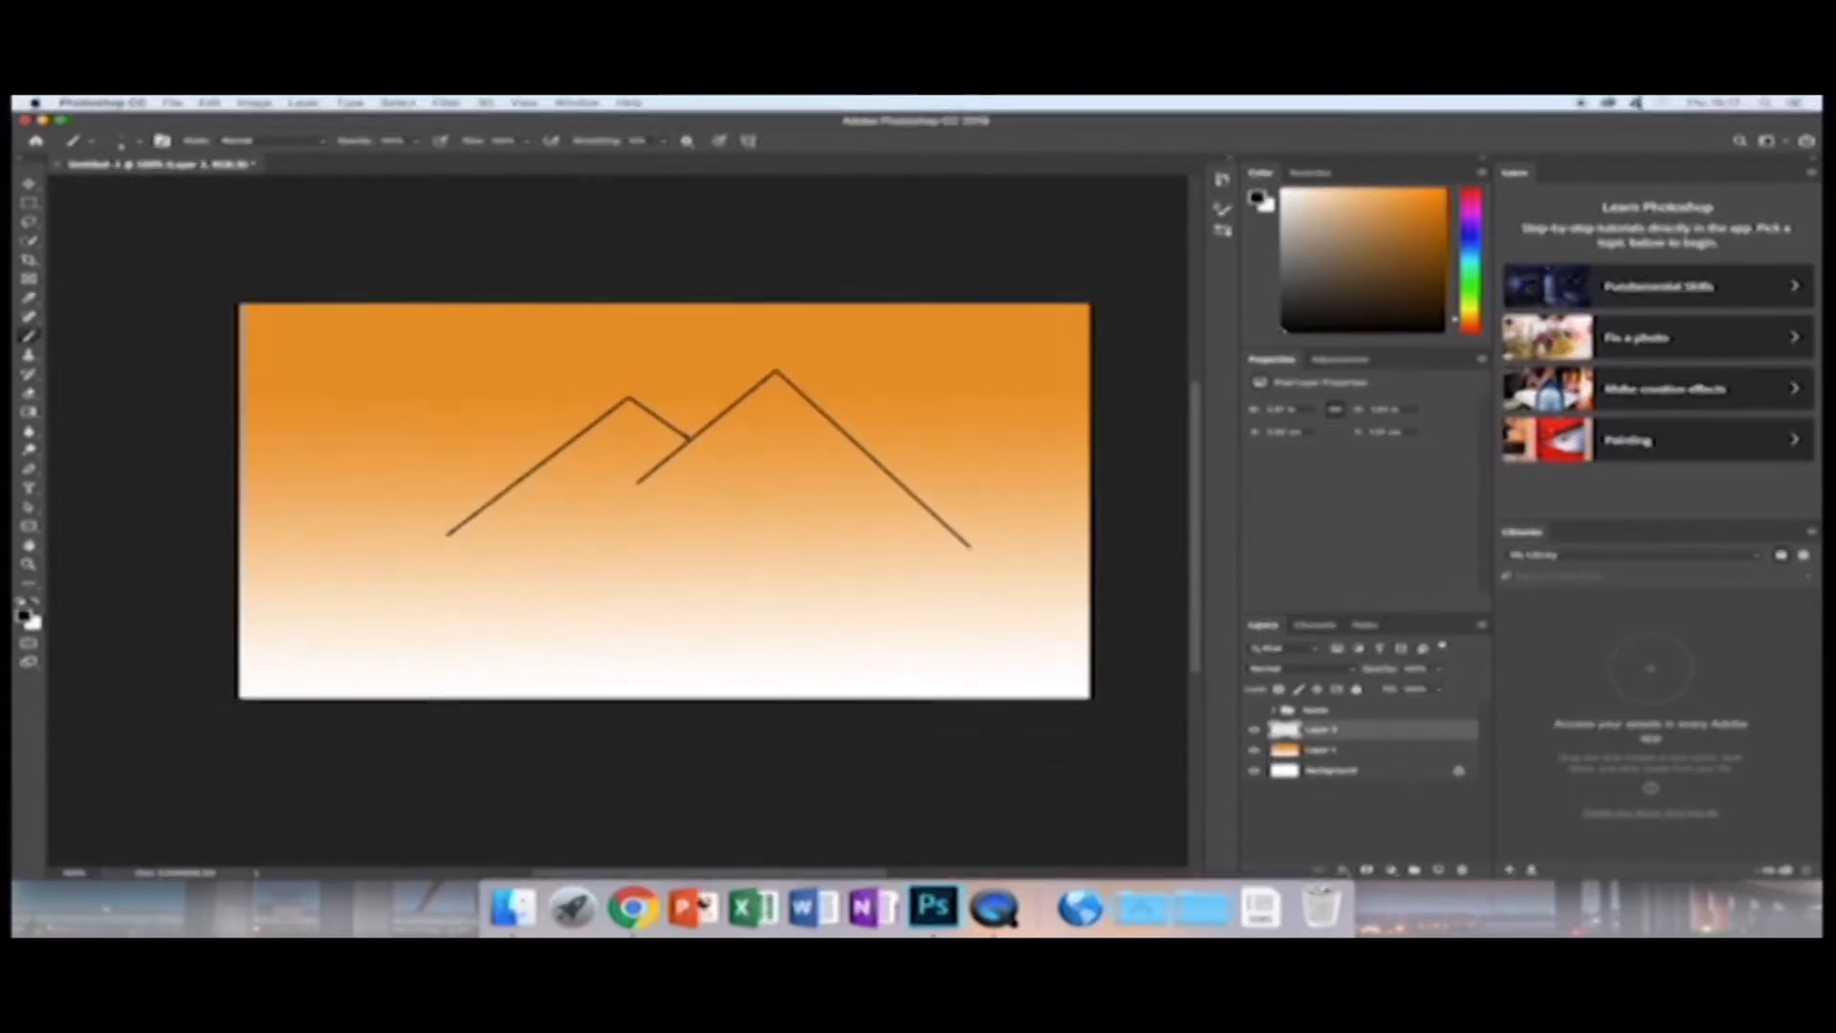
pyautogui.scroll(1, 665, 496)
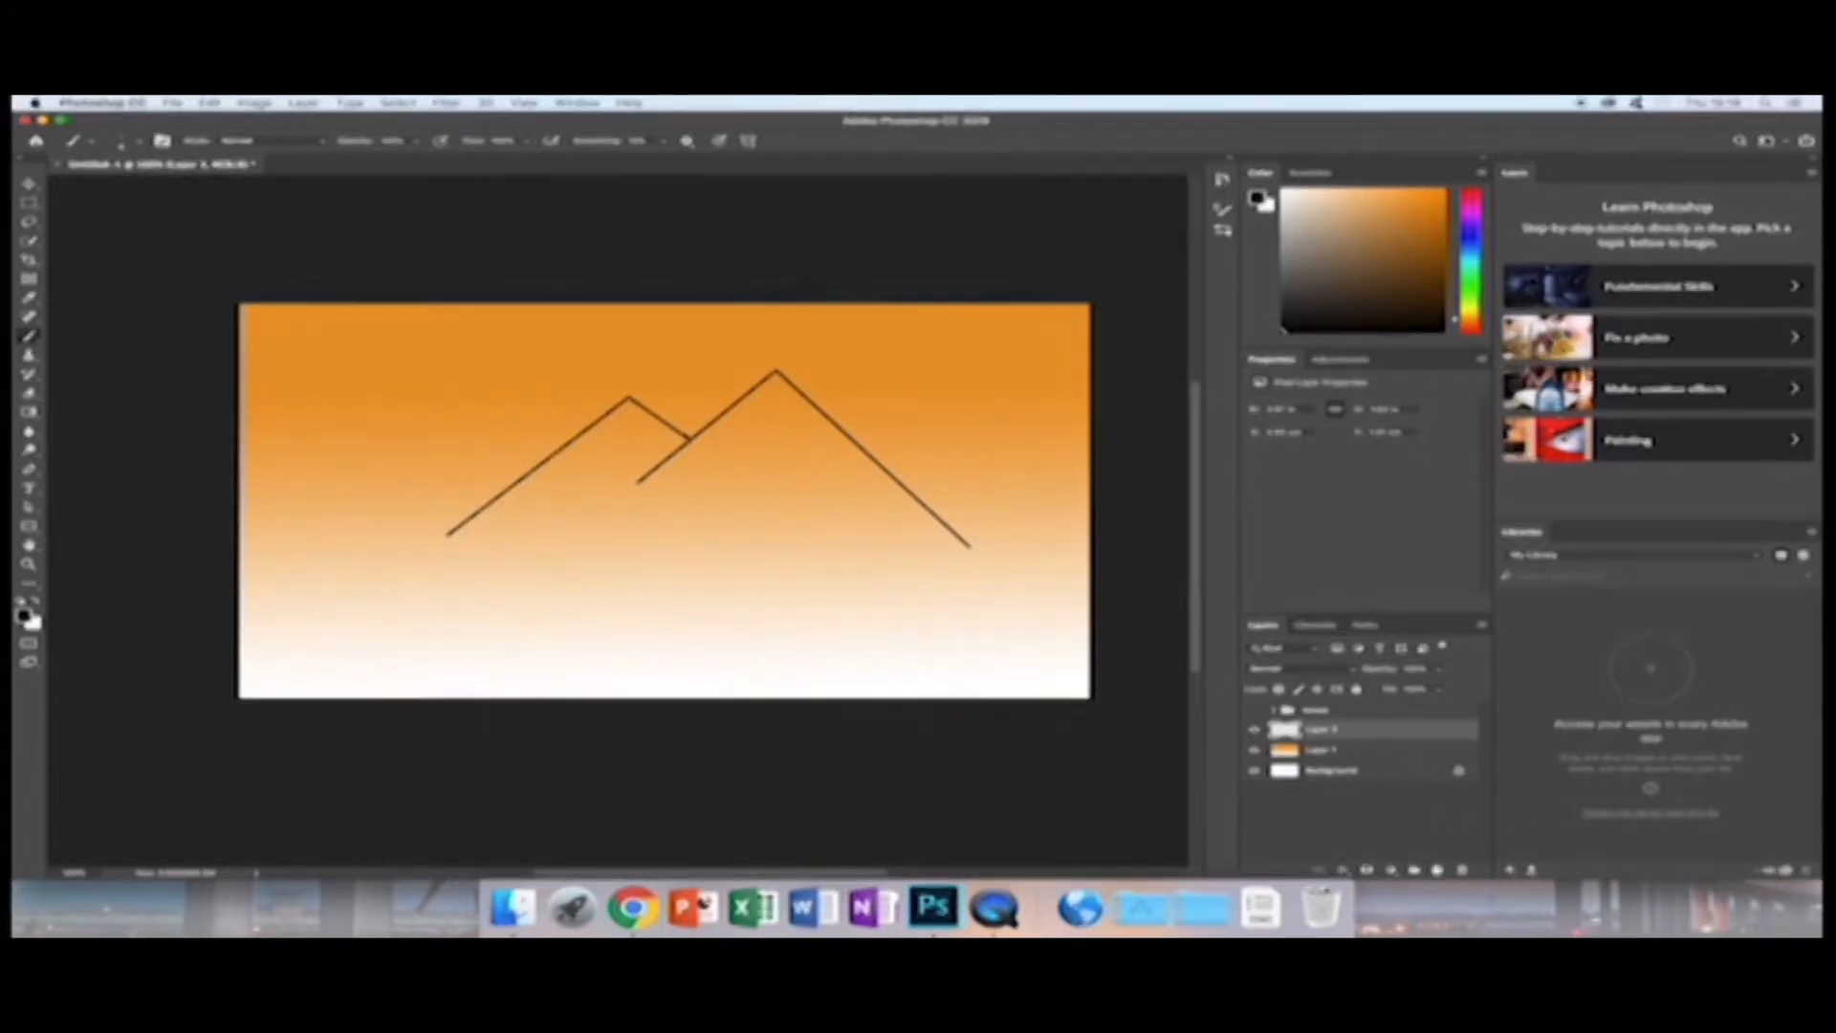
pyautogui.click(1439, 870)
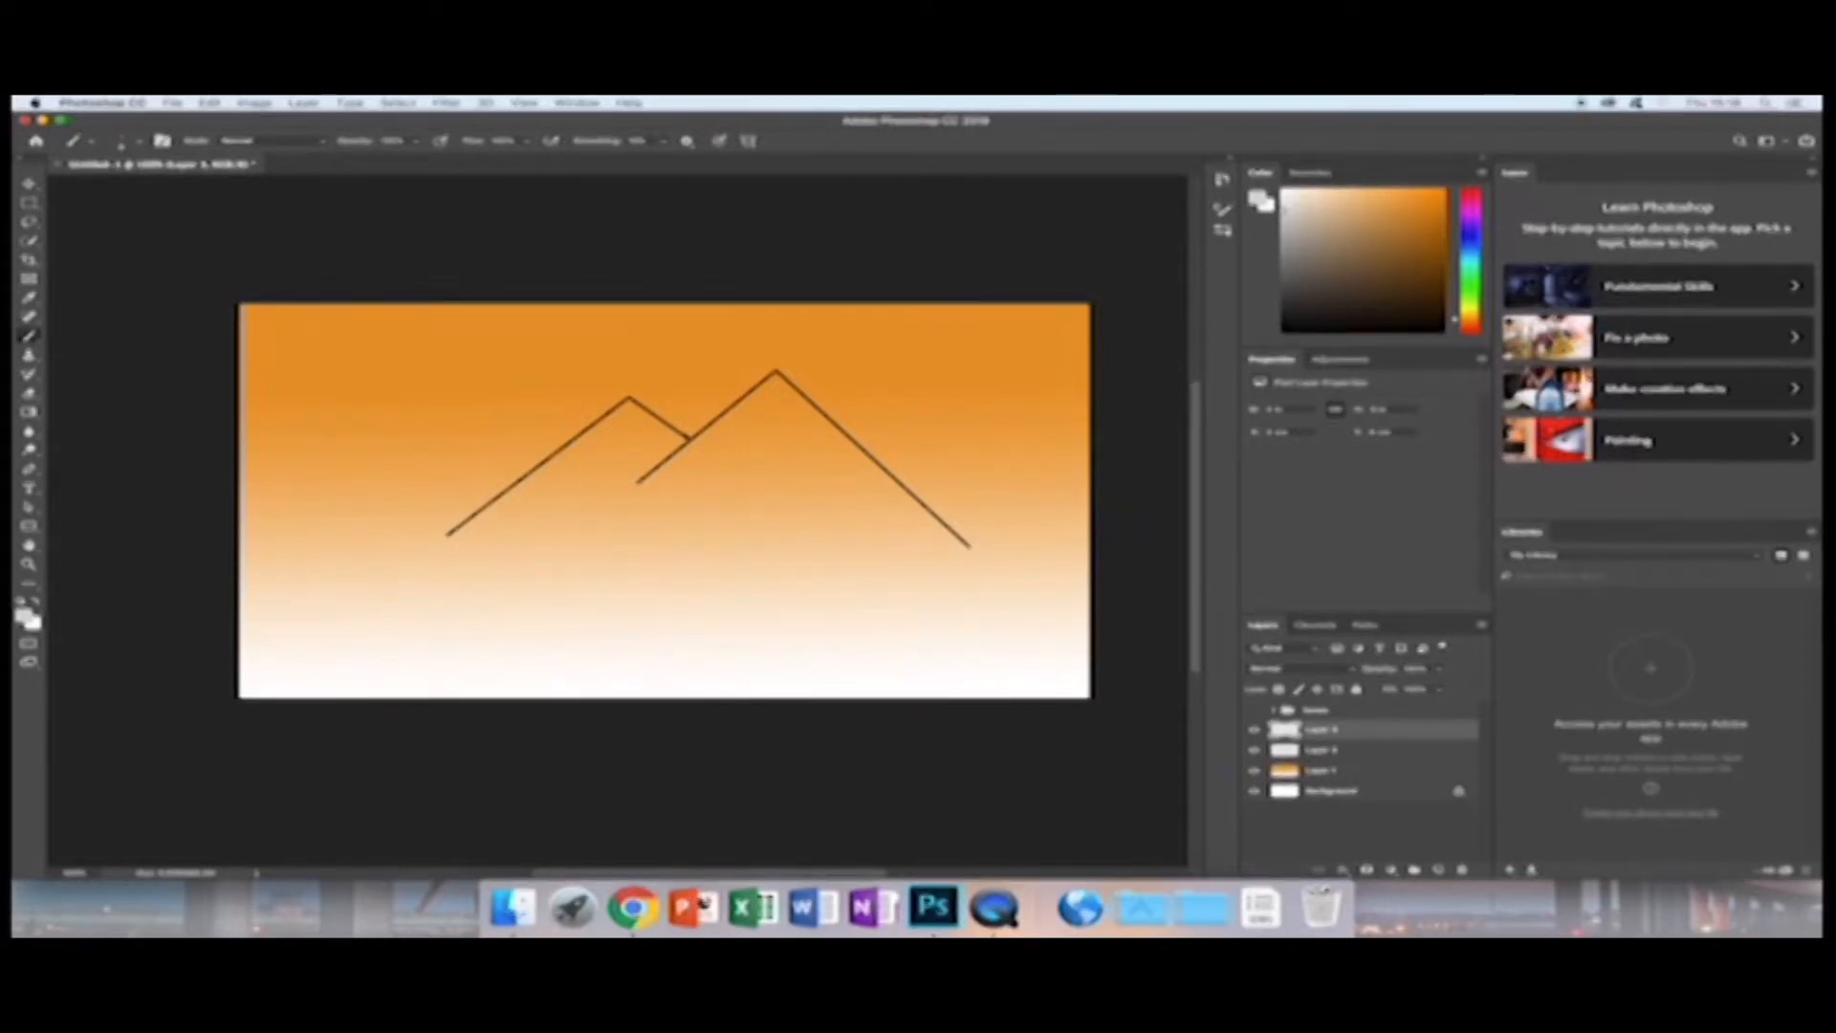
pyautogui.click(1438, 871)
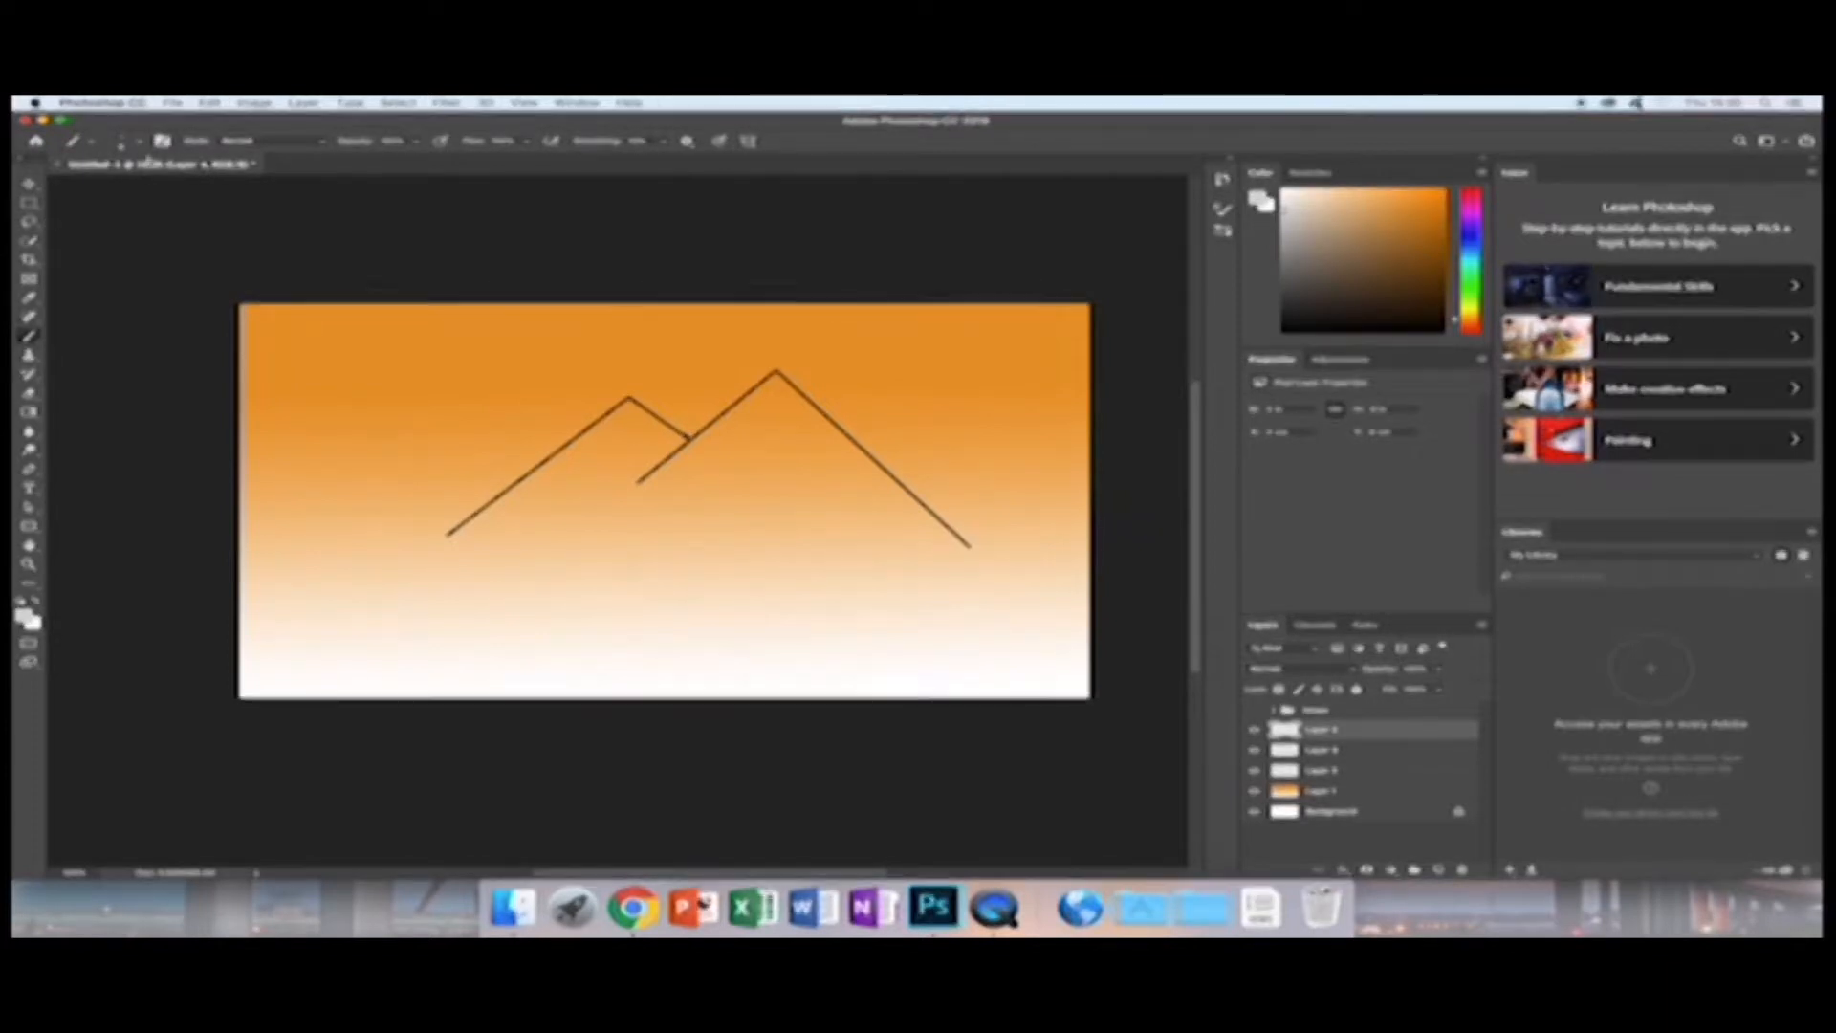
# Choose the palette knife brush from the custom brush set and dab light grey just below the higher peak.
pyautogui.click(124, 141)
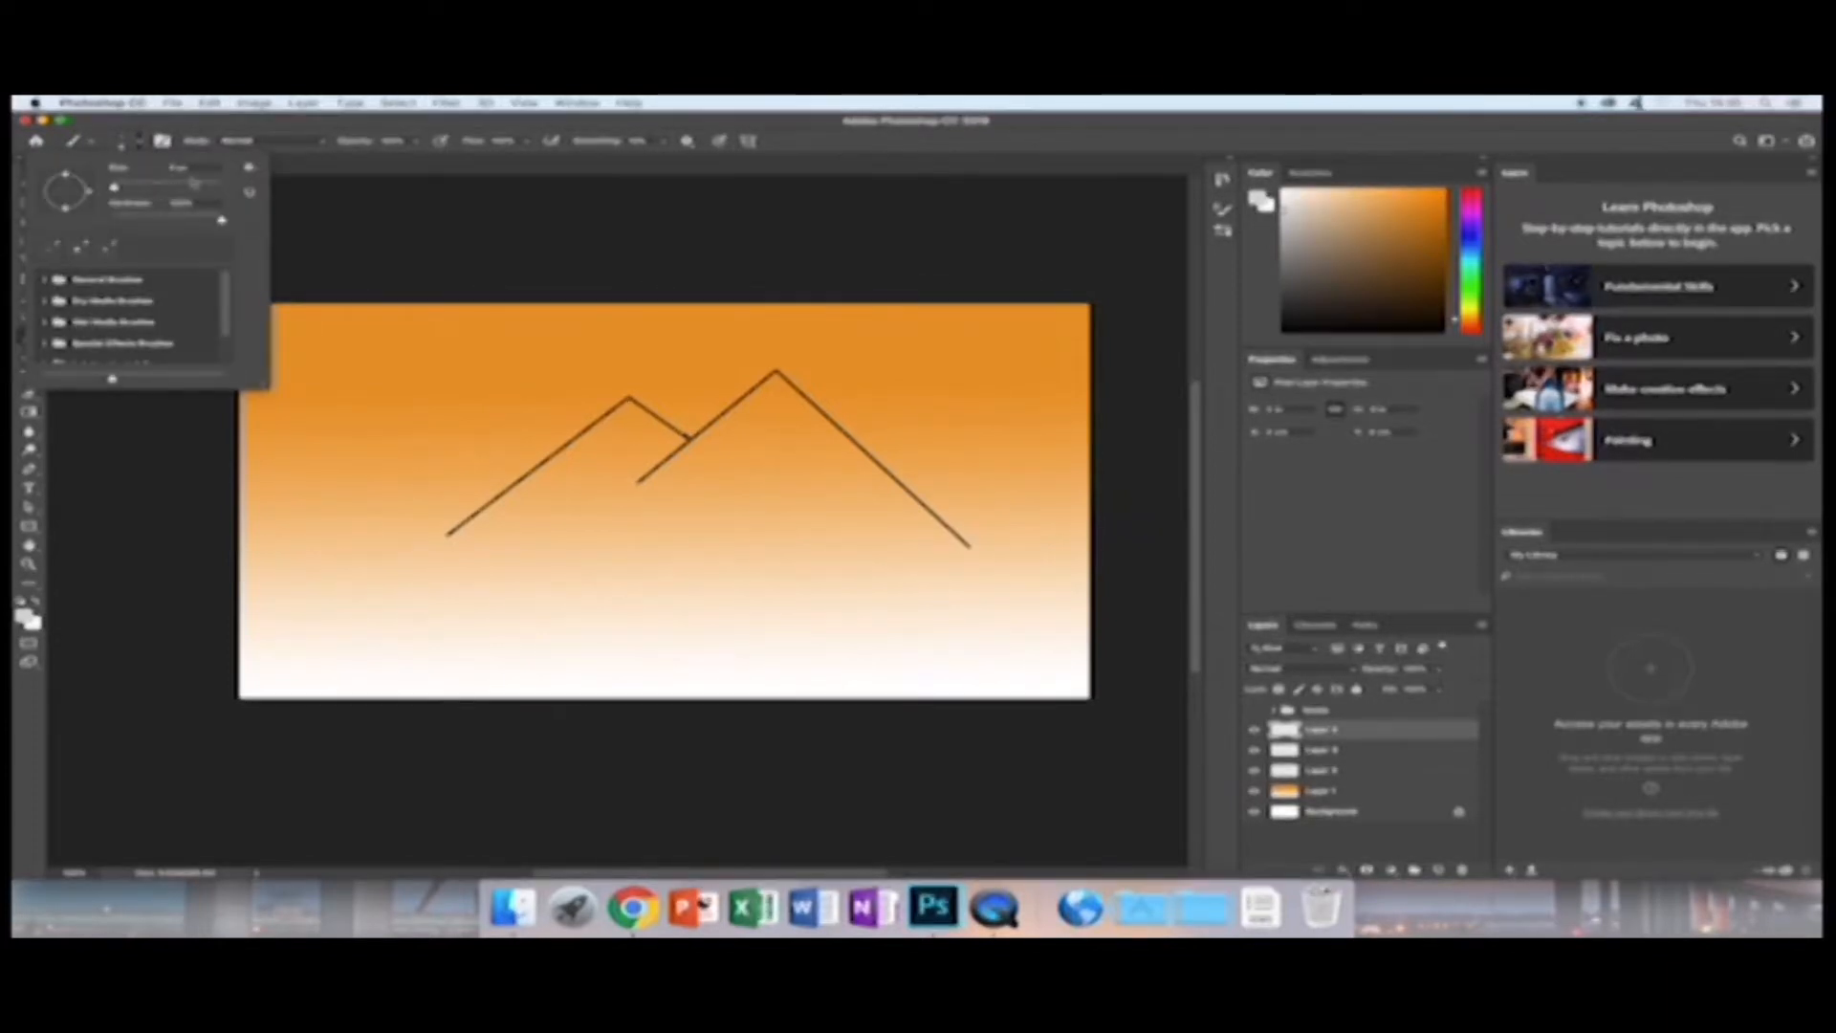
pyautogui.click(163, 140)
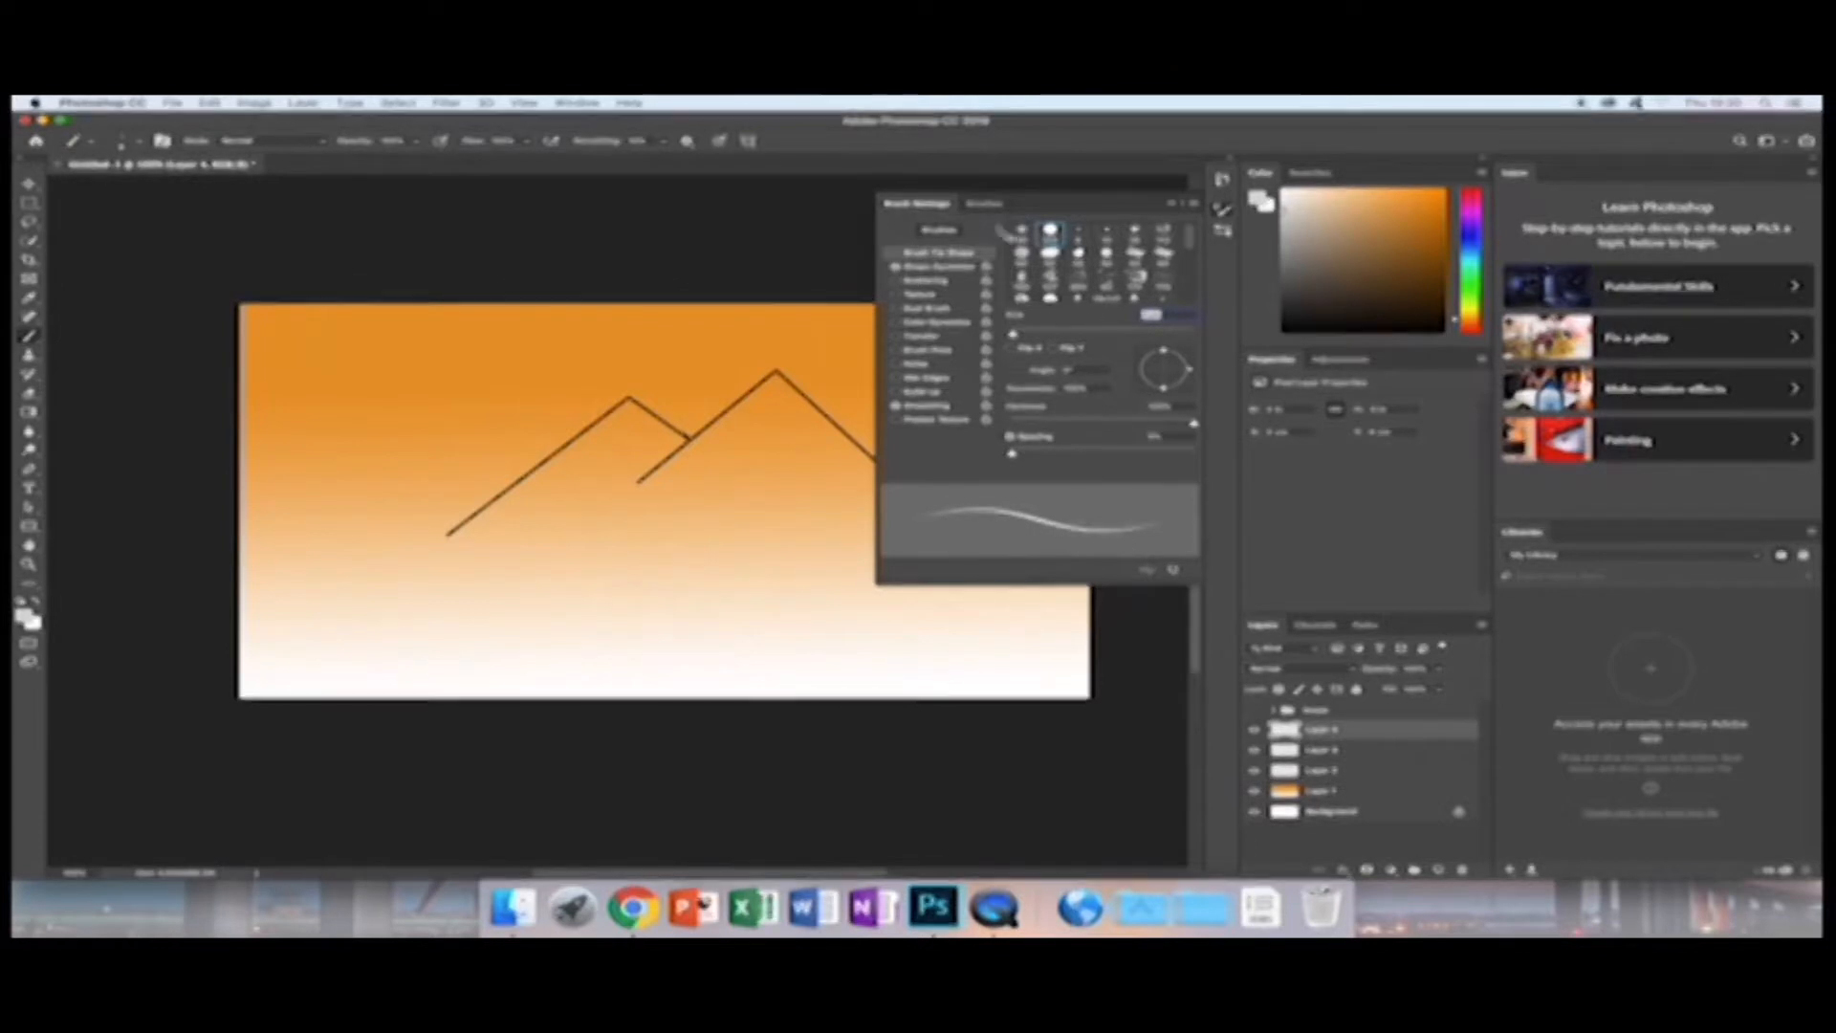
pyautogui.click(985, 204)
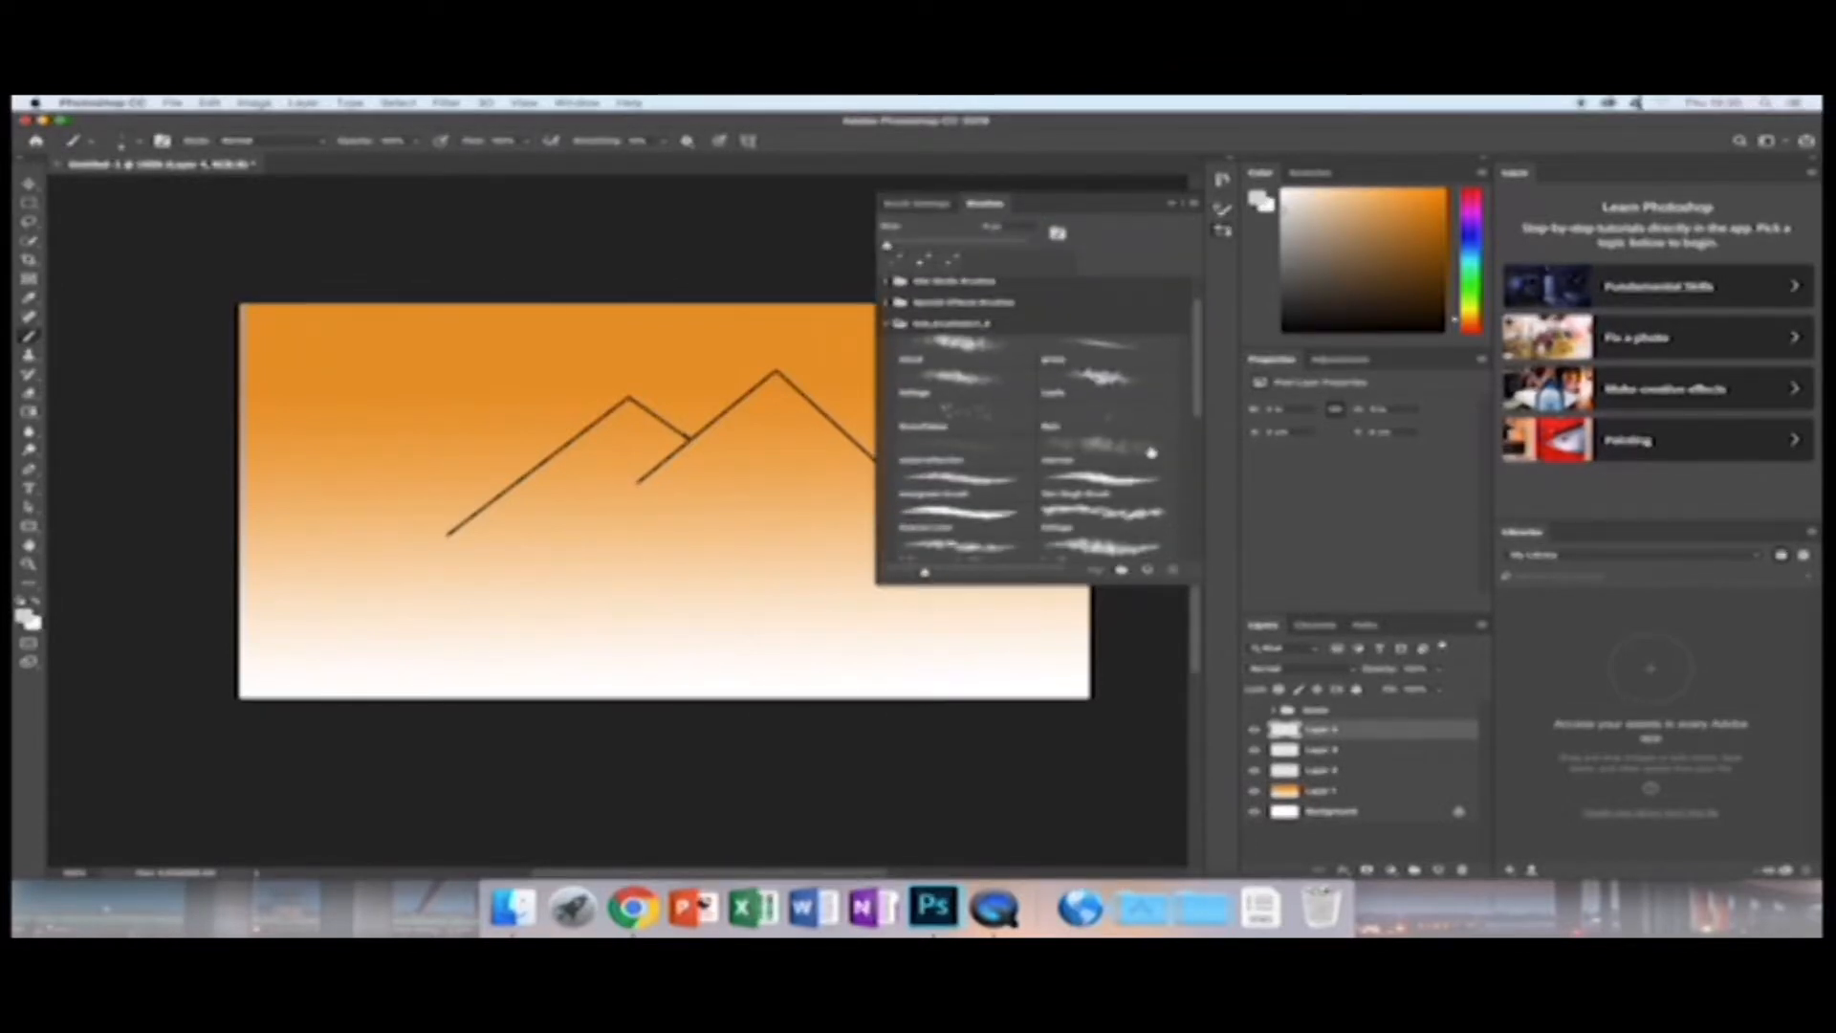
pyautogui.scroll(-10, 1151, 453)
pyautogui.scroll(-2, 1148, 446)
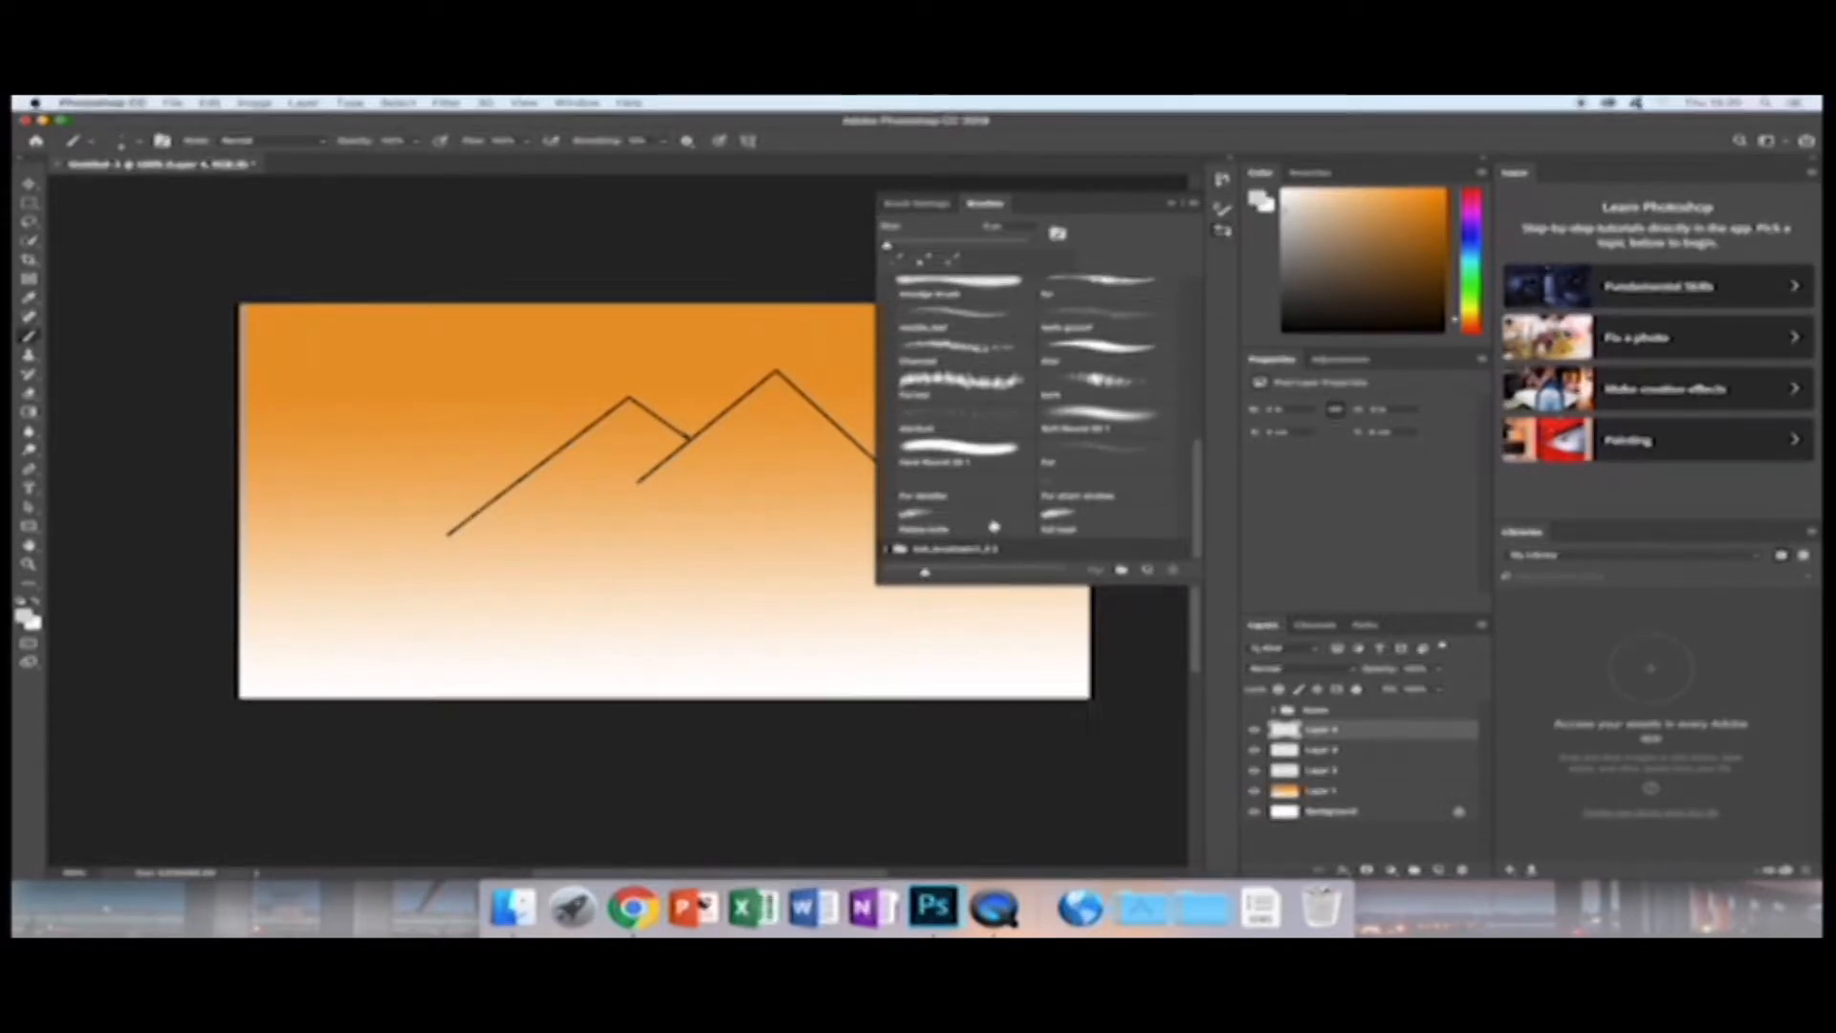
pyautogui.click(995, 526)
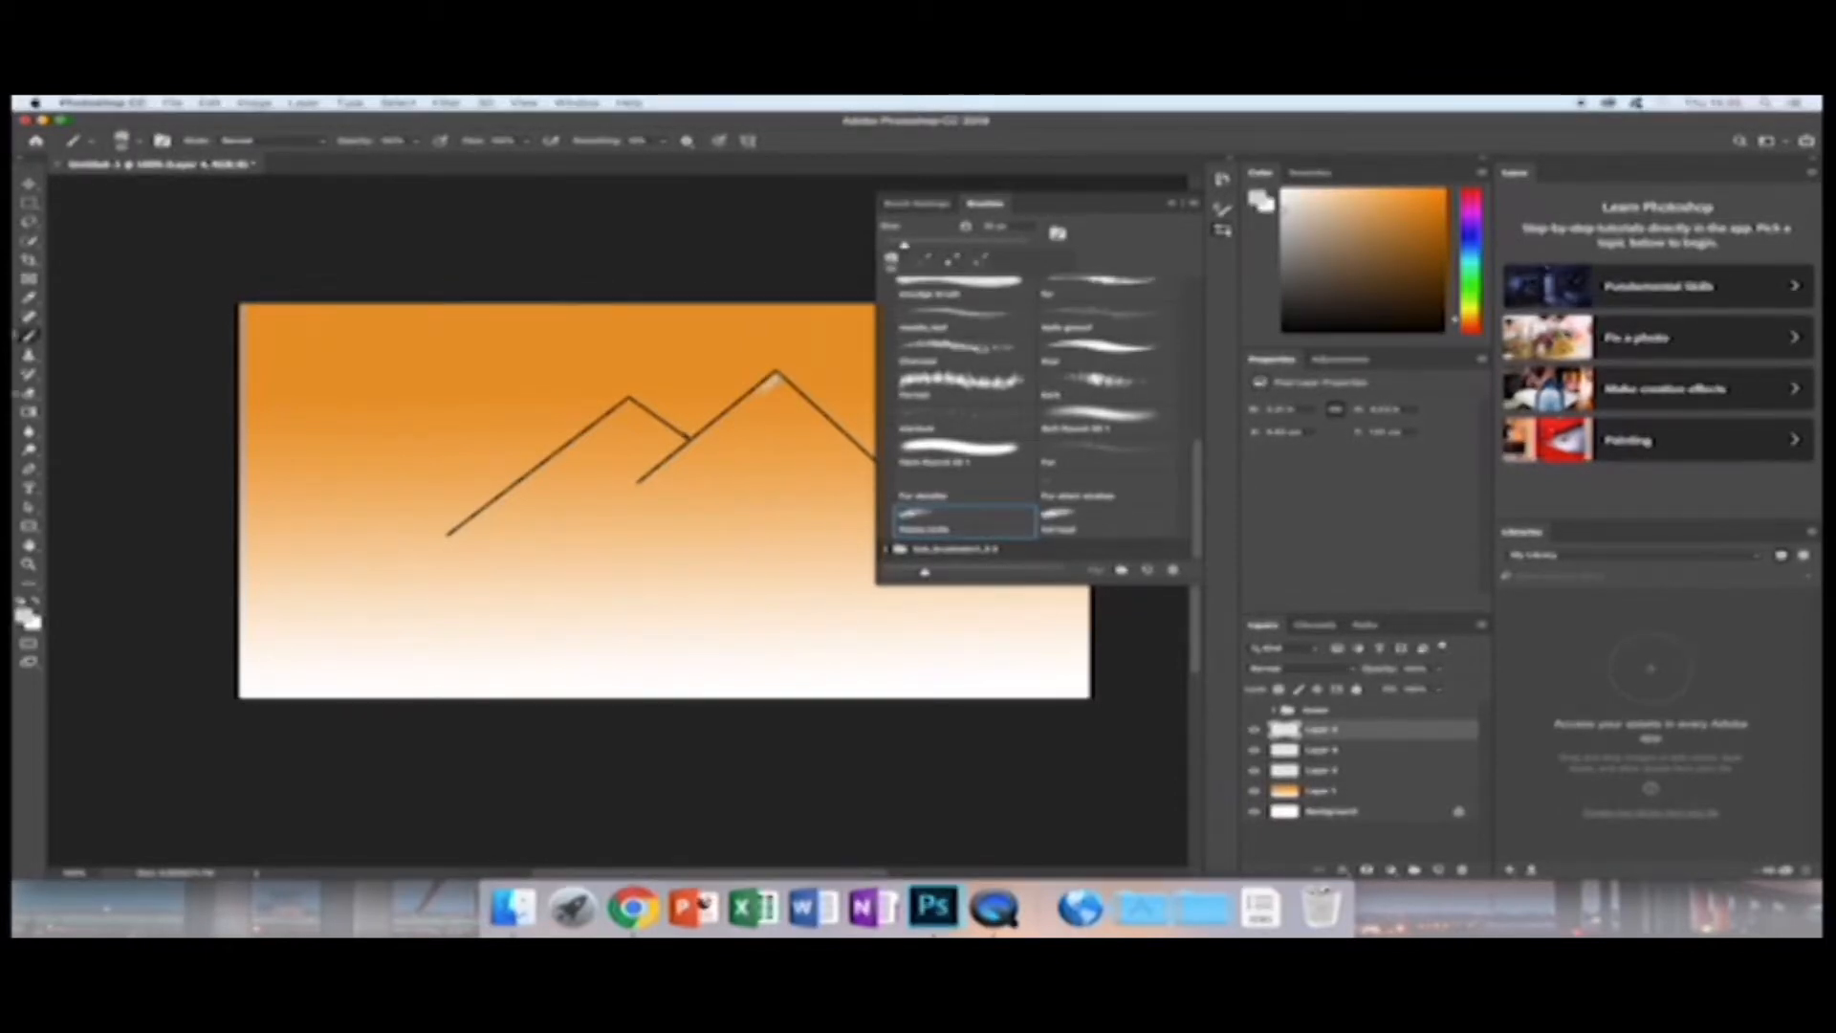
# Close the brush library and undo the last light grey dab below the higher peak.
pyautogui.click(28, 565)
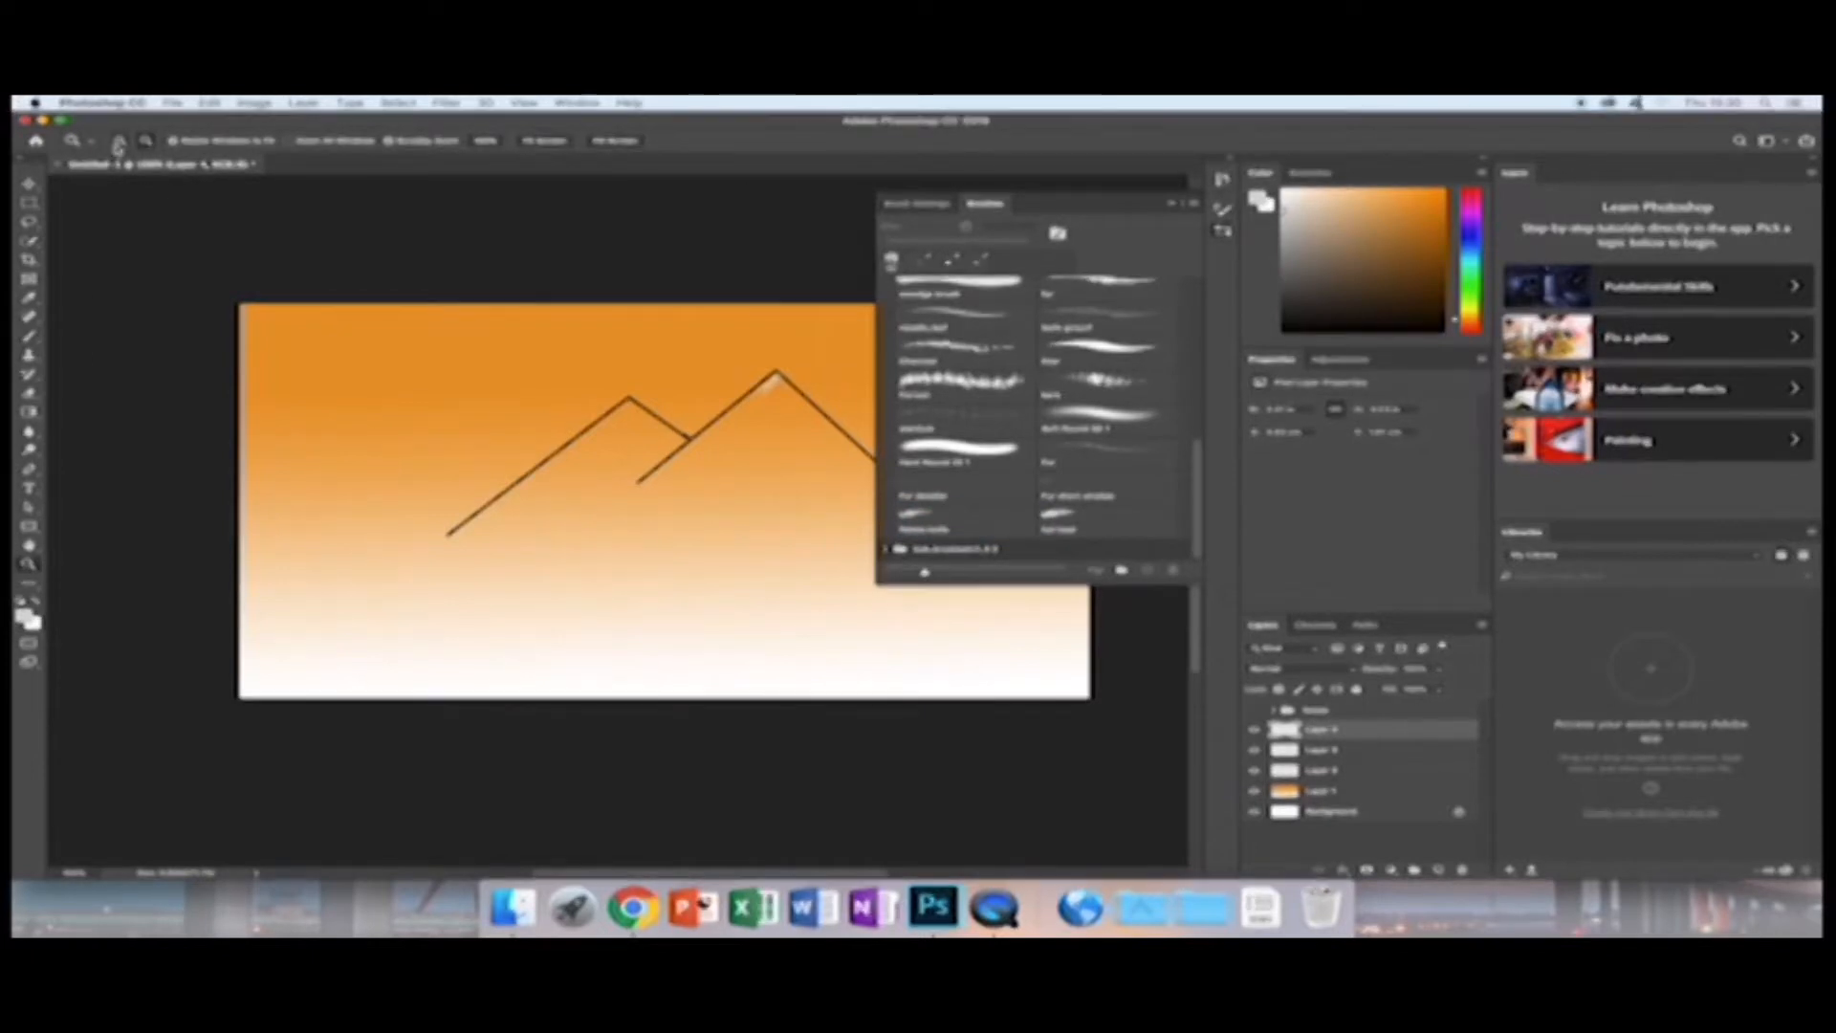
pyautogui.click(710, 464)
pyautogui.click(709, 464)
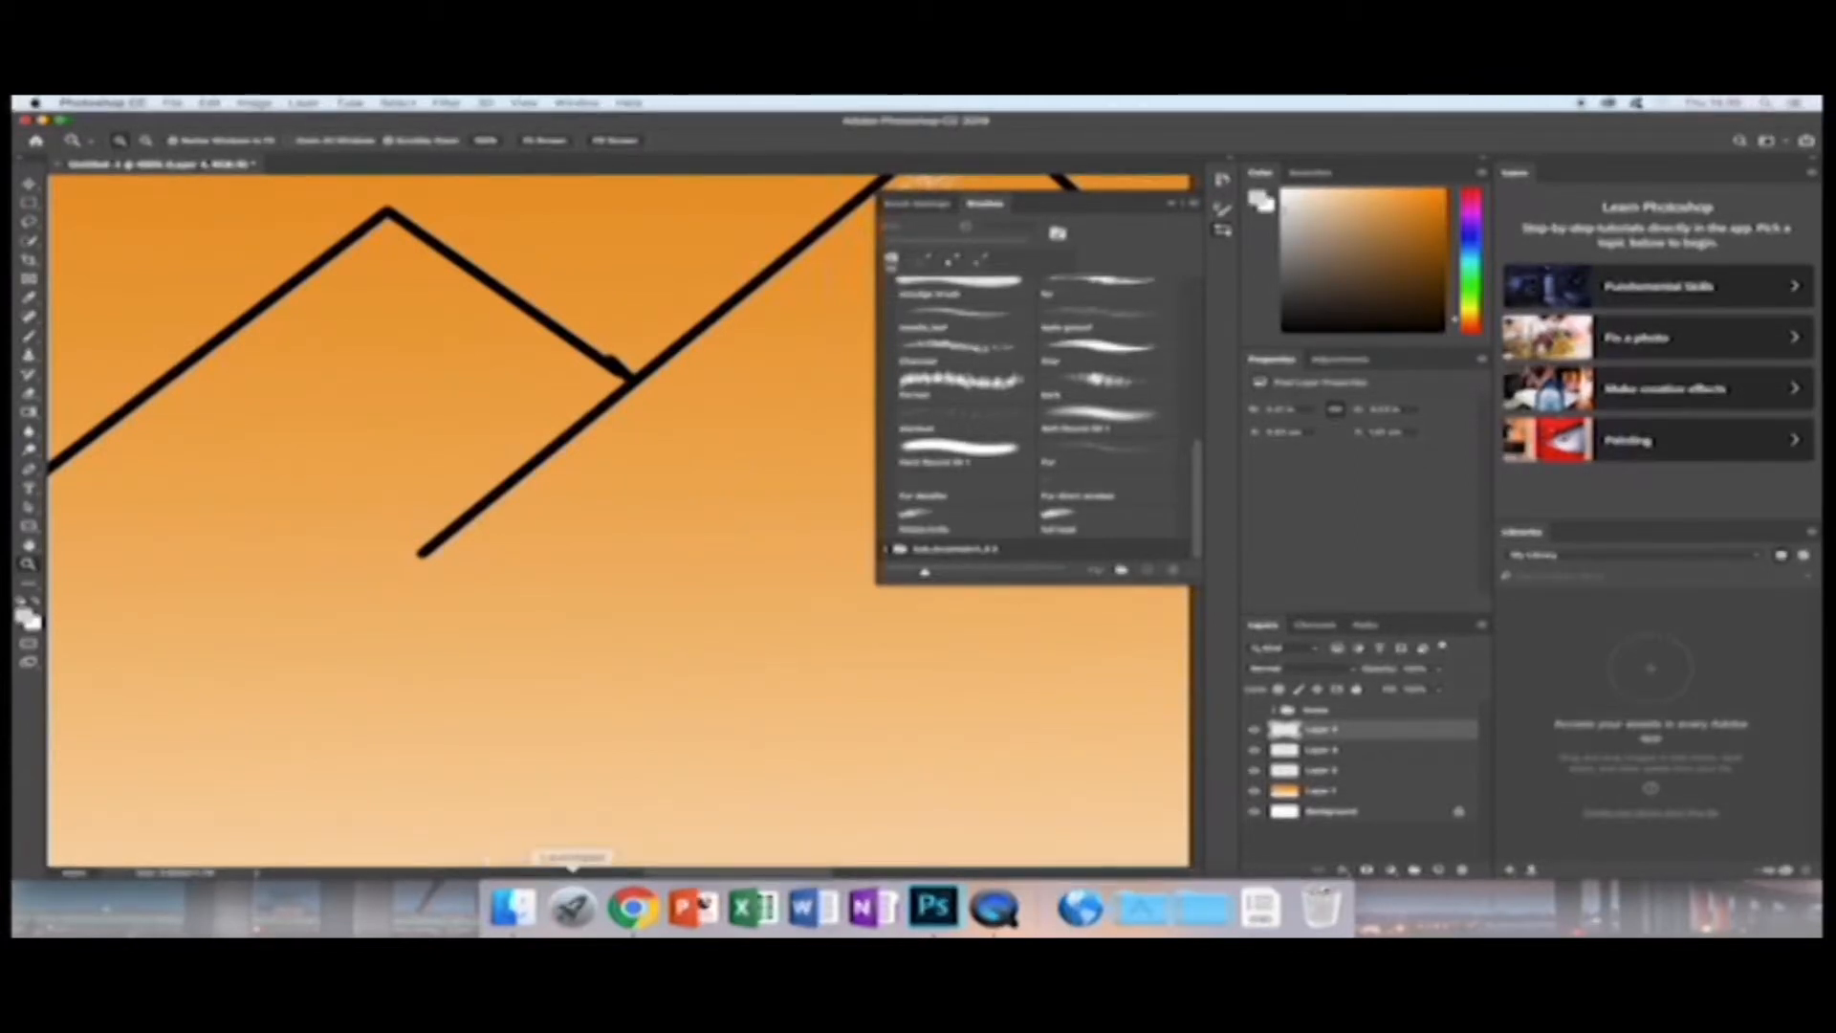
pyautogui.scroll(3, 1202, 438)
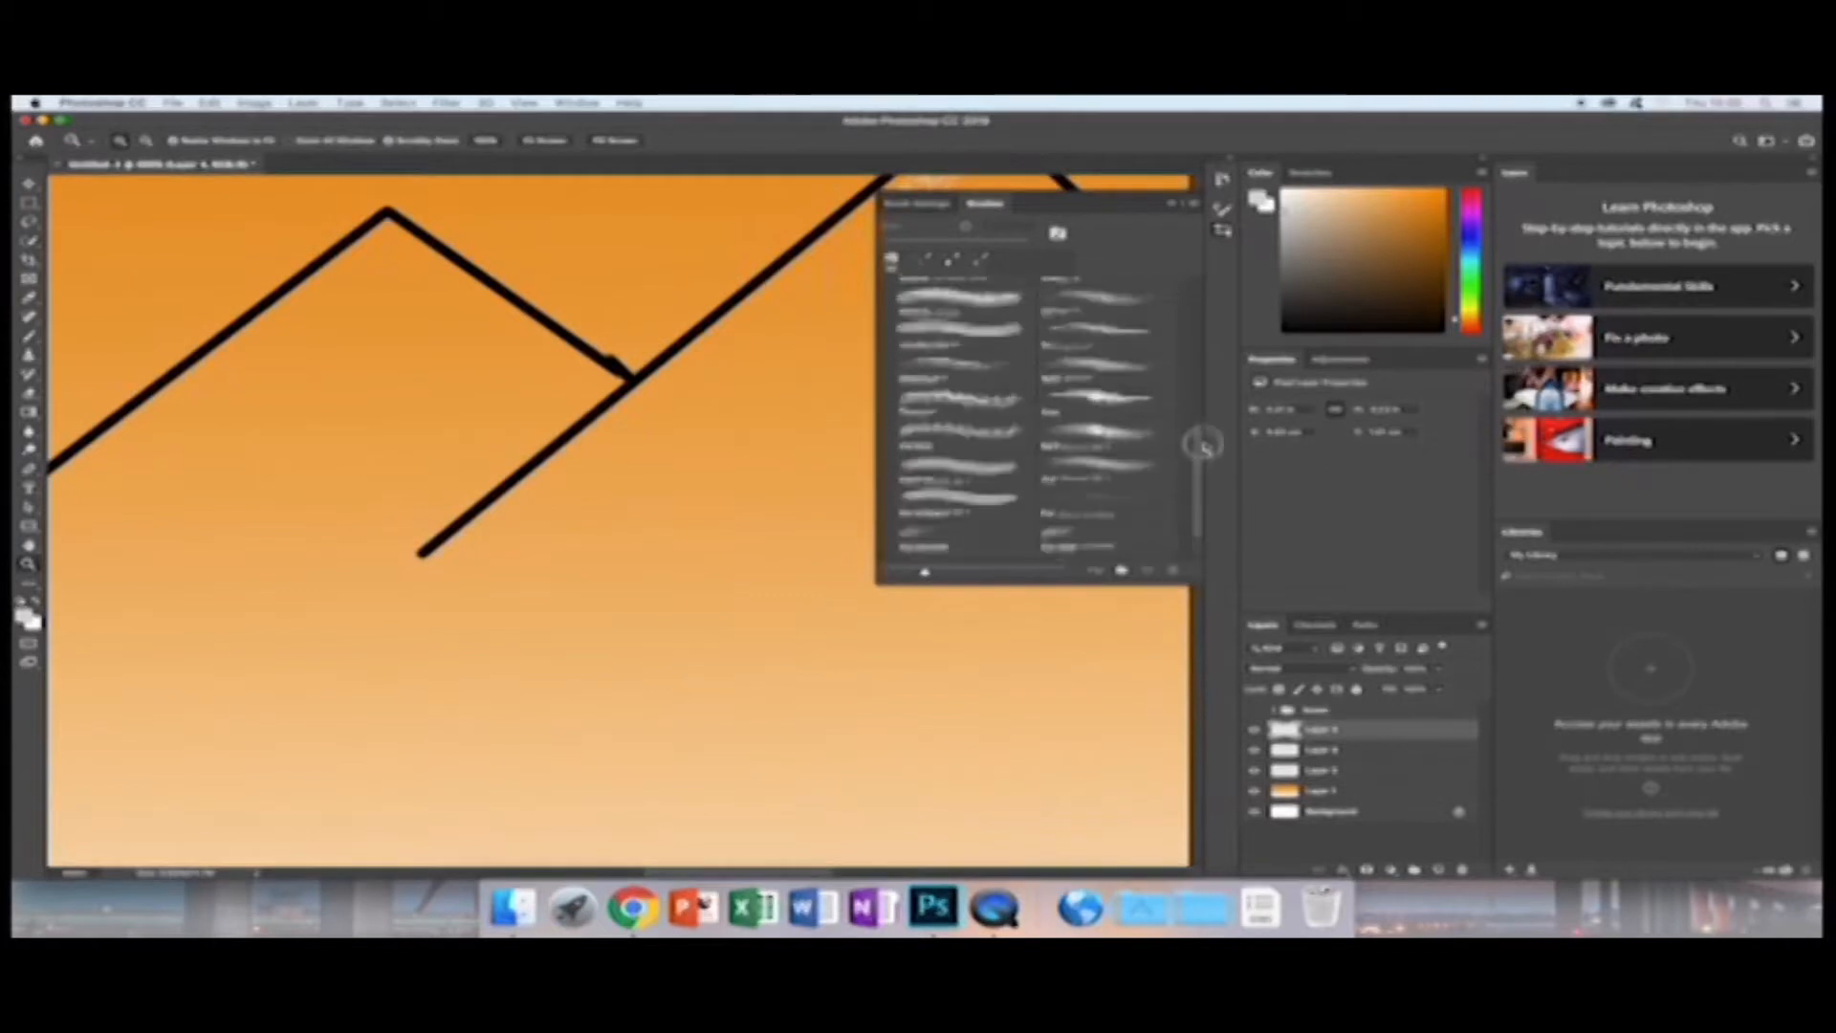
pyautogui.click(1174, 203)
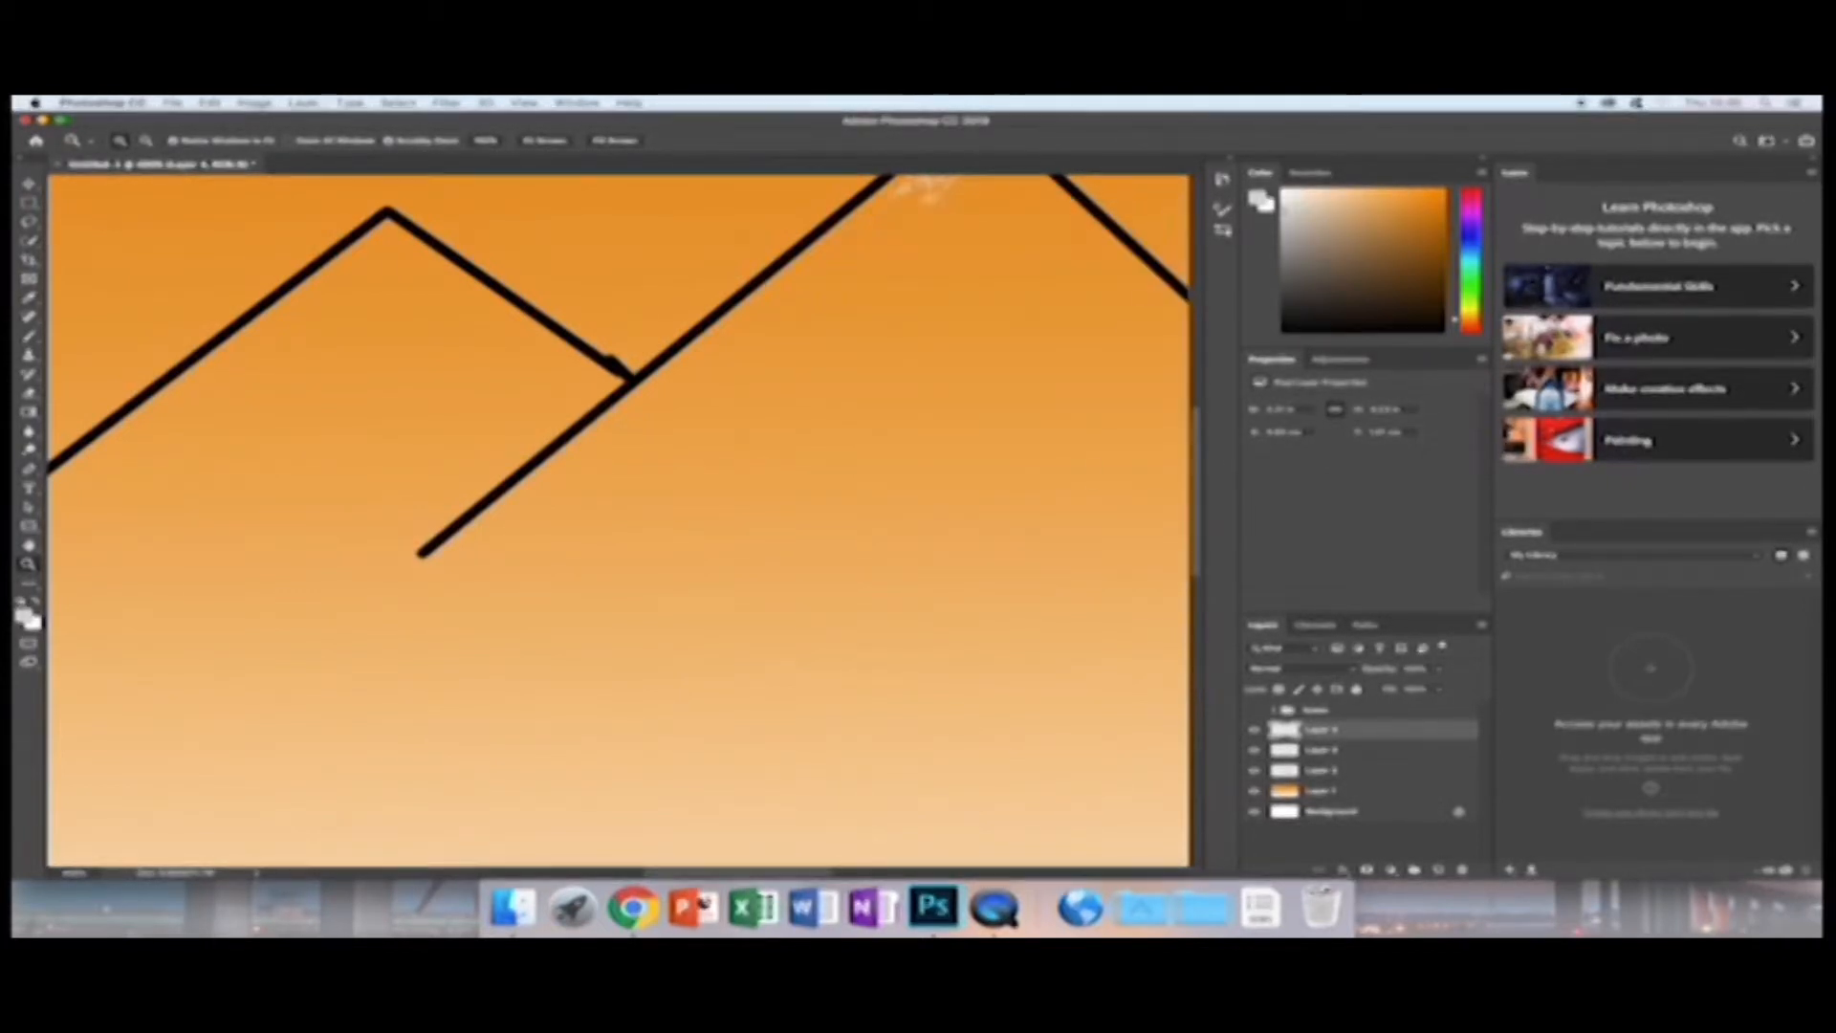
pyautogui.hscroll(5, 622, 661)
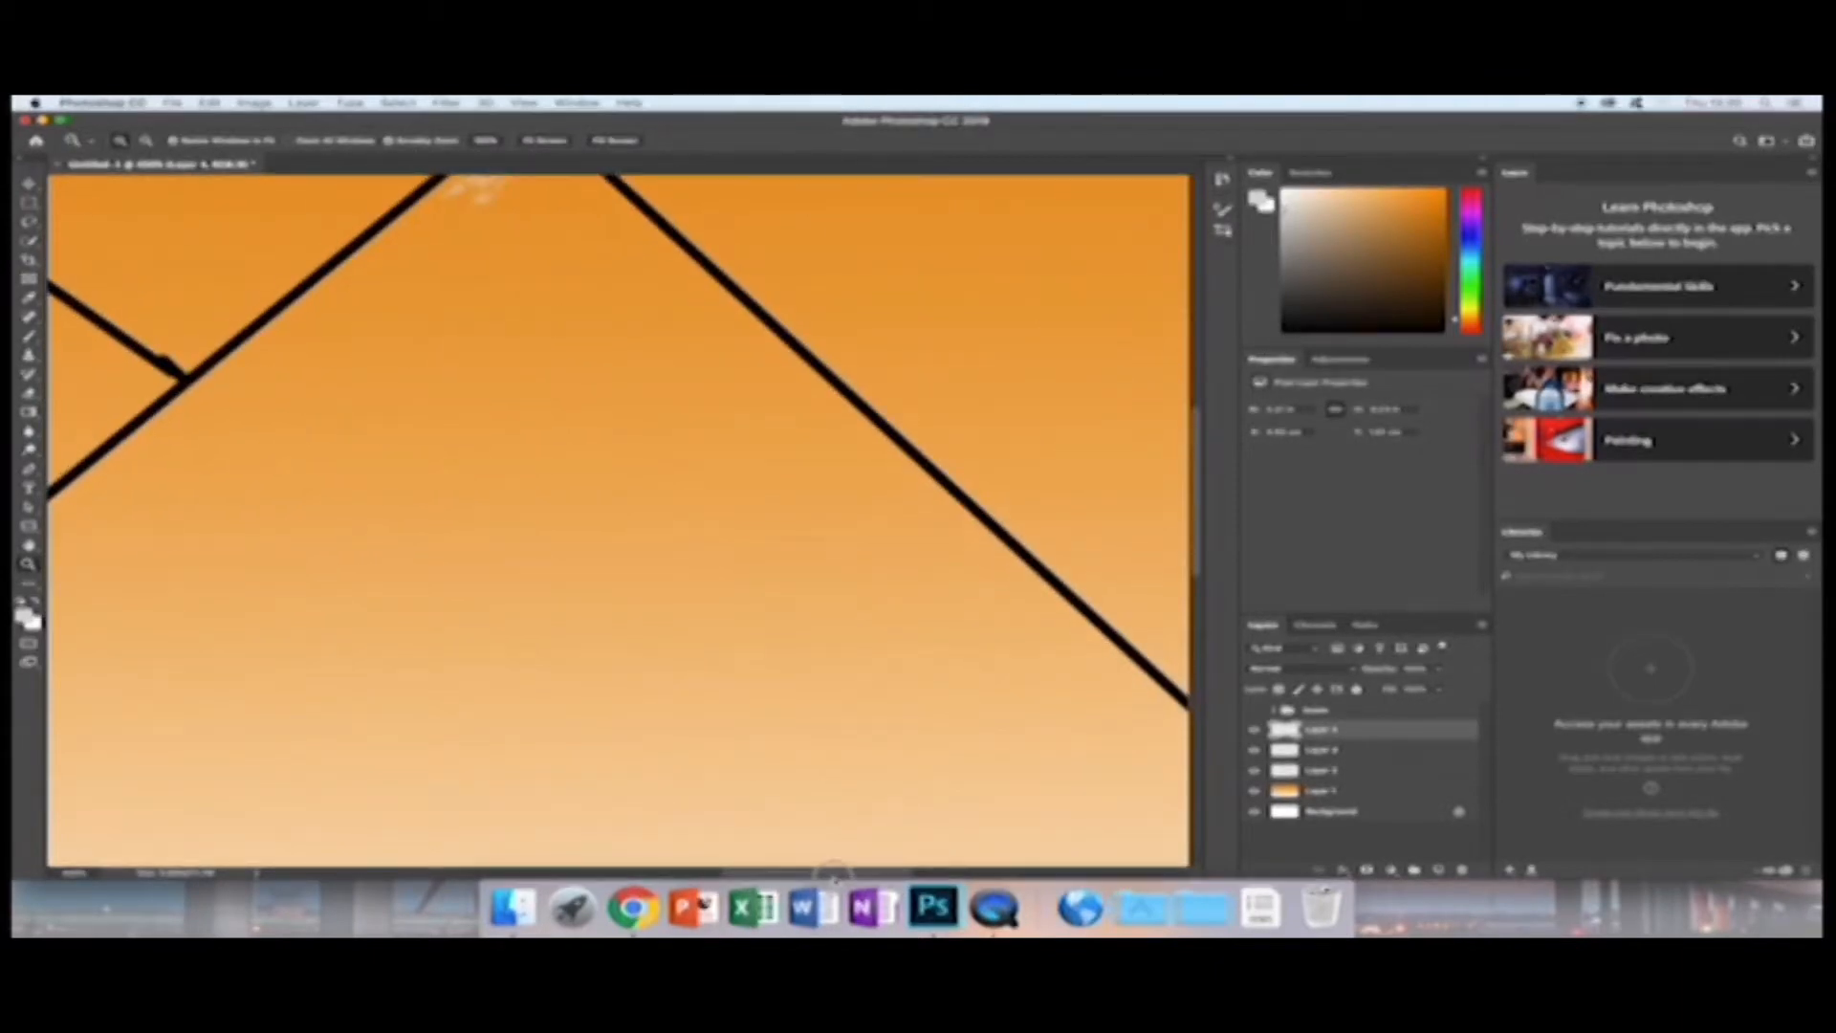
pyautogui.scroll(2, 623, 662)
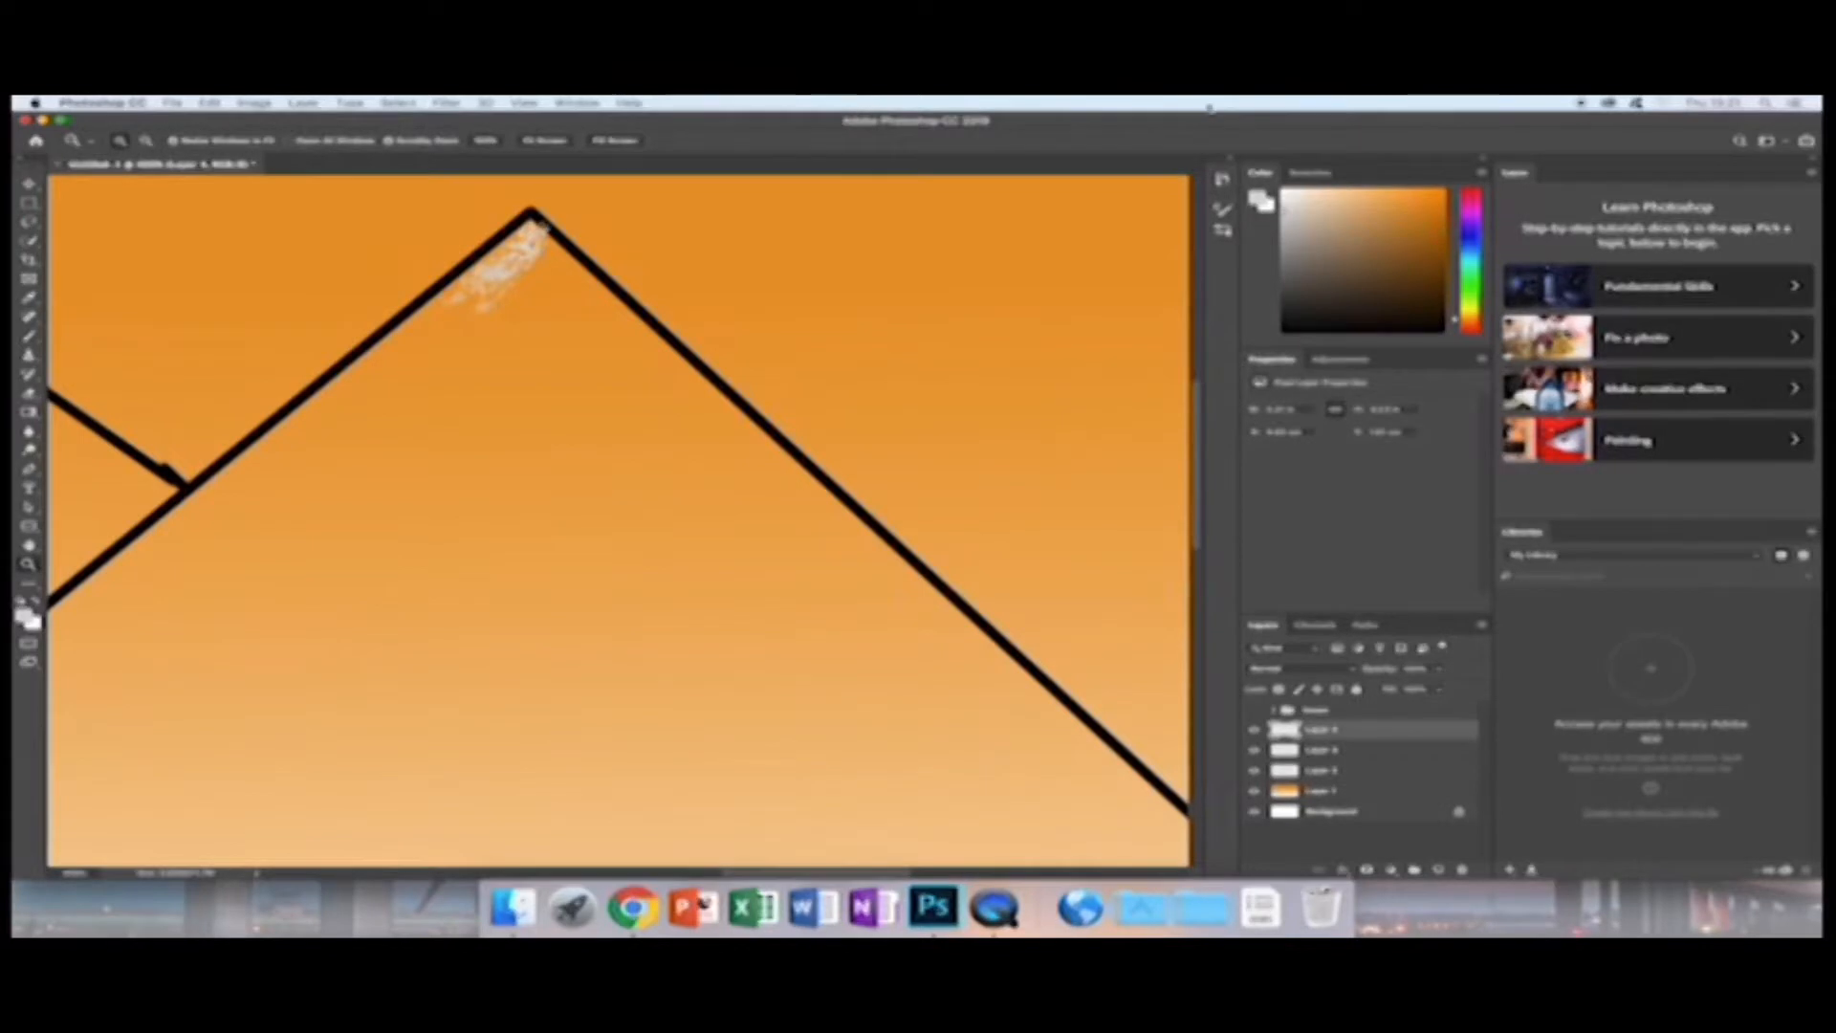
pyautogui.click(32, 338)
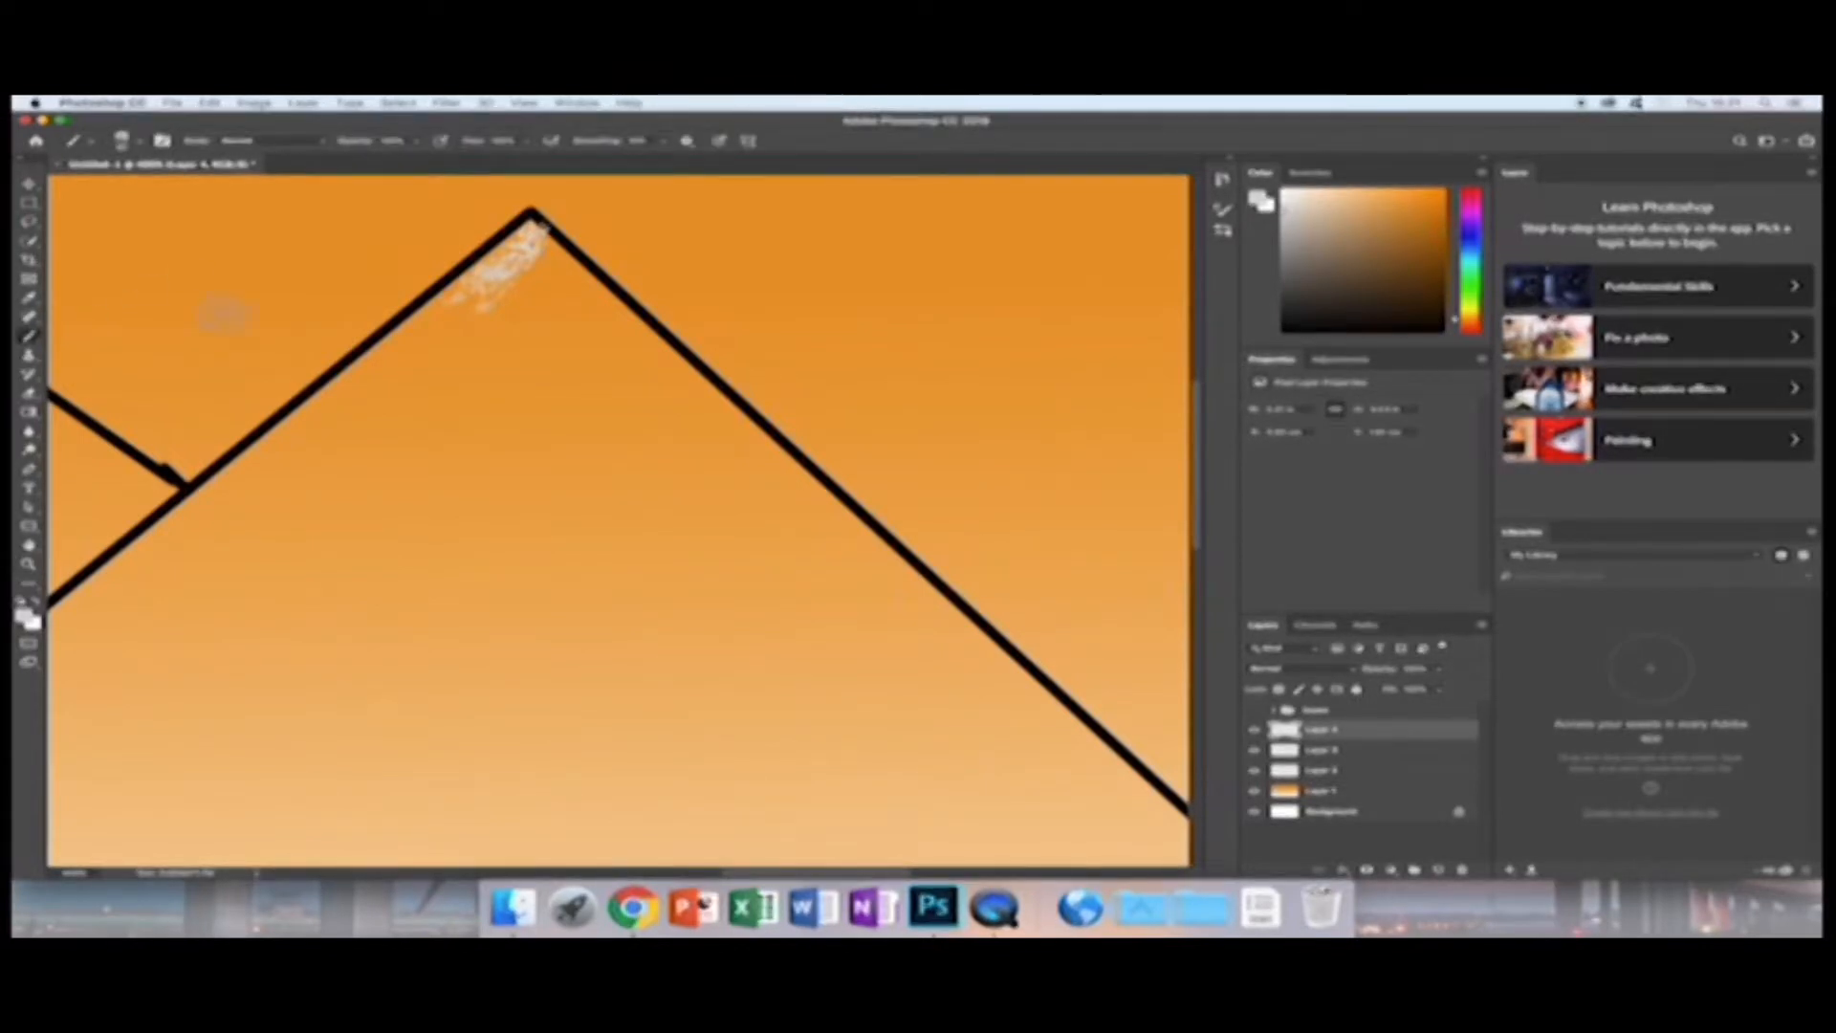
pyautogui.press('super+z')
# Paint light grey palette-knife strokes from the higher peak's tip down along its left slope to the junction with the lower peak.
pyautogui.moveTo(542, 244)
pyautogui.mouseDown()
pyautogui.moveTo(474, 298)
pyautogui.moveTo(467, 348)
pyautogui.moveTo(547, 286)
pyautogui.moveTo(429, 354)
pyautogui.mouseUp()
pyautogui.moveTo(465, 291); pyautogui.dragTo(406, 335)
pyautogui.moveTo(514, 245)
pyautogui.mouseDown()
pyautogui.moveTo(469, 280)
pyautogui.moveTo(523, 245)
pyautogui.mouseUp()
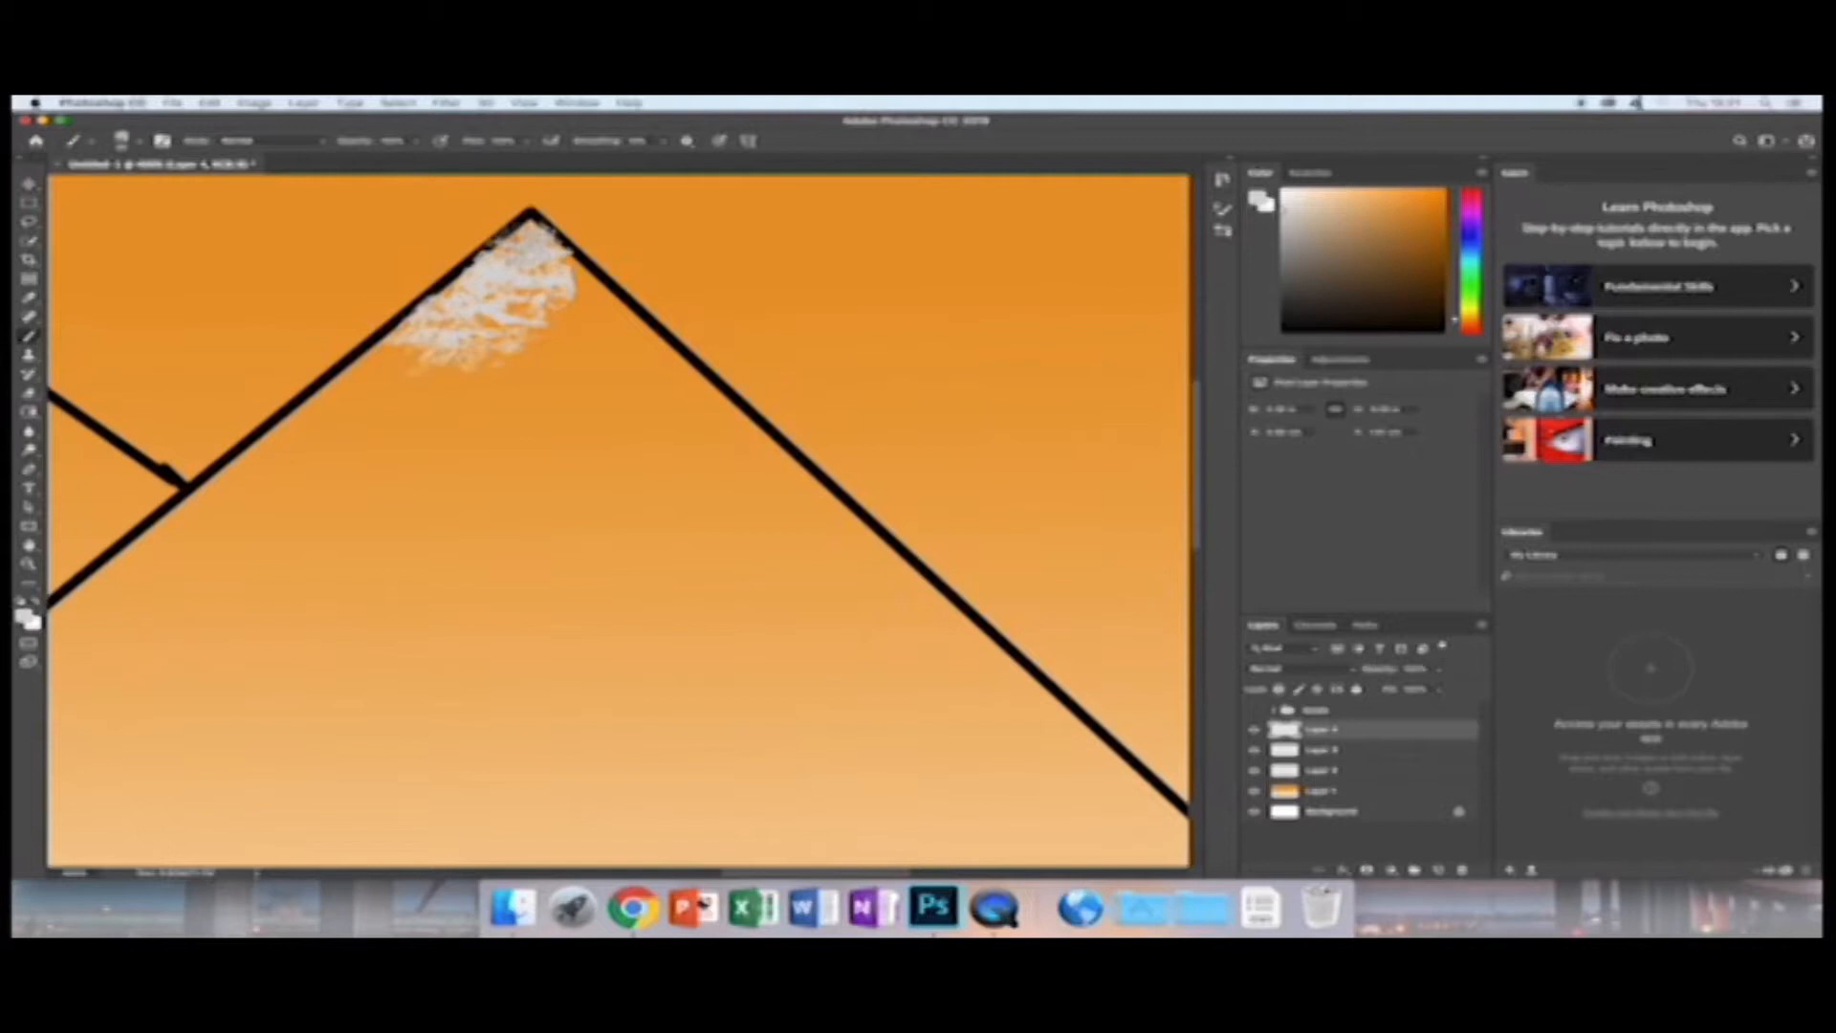
pyautogui.moveTo(381, 376); pyautogui.dragTo(356, 399)
pyautogui.moveTo(262, 474)
pyautogui.mouseDown()
pyautogui.moveTo(306, 420)
pyautogui.moveTo(232, 501)
pyautogui.mouseUp()
pyautogui.moveTo(381, 366)
pyautogui.mouseDown()
pyautogui.moveTo(291, 417)
pyautogui.moveTo(238, 490)
pyautogui.moveTo(304, 426)
pyautogui.mouseUp()
pyautogui.moveTo(395, 331)
pyautogui.mouseDown()
pyautogui.moveTo(356, 367)
pyautogui.moveTo(448, 342)
pyautogui.moveTo(321, 459)
pyautogui.mouseUp()
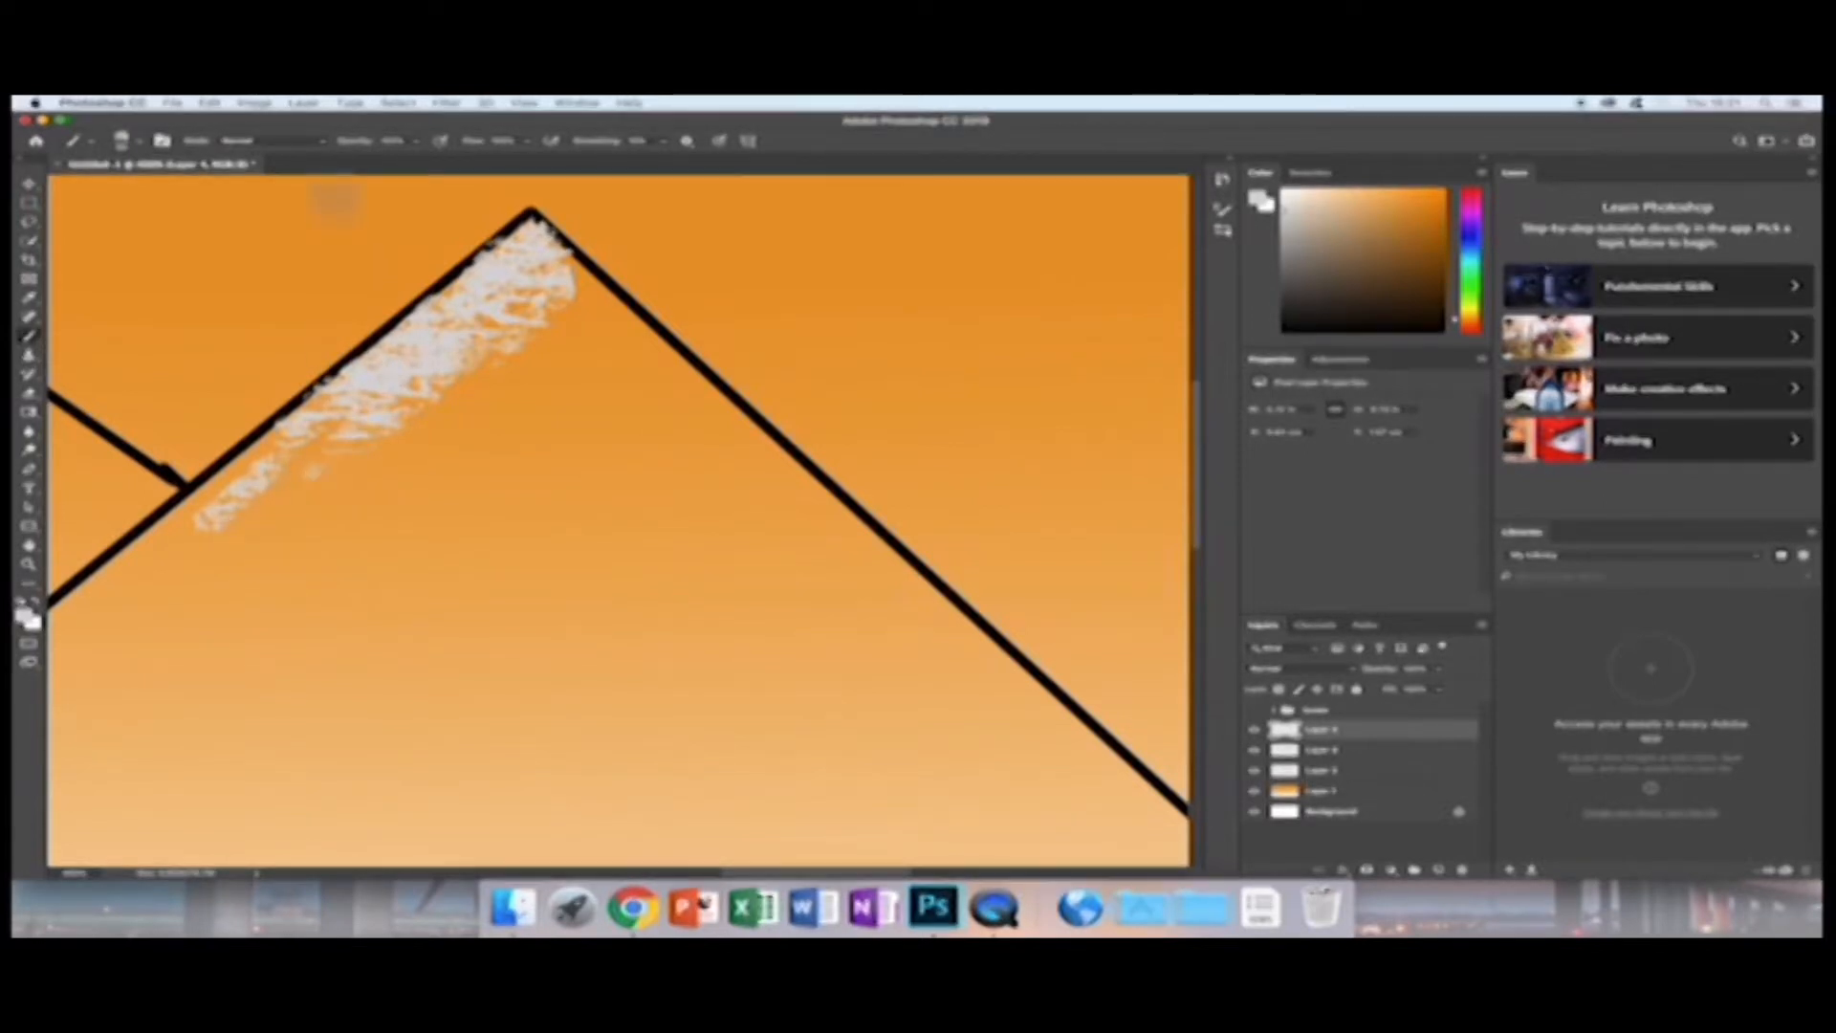
# Enlarge the palette knife brush and widen the light grey strokes along the lower left slope of the higher mountain.
pyautogui.click(139, 142)
pyautogui.click(160, 187)
pyautogui.moveTo(481, 378); pyautogui.dragTo(315, 564)
pyautogui.moveTo(391, 432); pyautogui.dragTo(209, 612)
pyautogui.moveTo(320, 440); pyautogui.dragTo(187, 598)
pyautogui.moveTo(282, 431); pyautogui.dragTo(143, 594)
pyautogui.moveTo(201, 498); pyautogui.dragTo(82, 622)
pyautogui.moveTo(368, 464); pyautogui.dragTo(310, 499)
# Fill the middle of the higher mountain's face with light grey diagonal strokes from below the tip downwards.
pyautogui.moveTo(565, 316); pyautogui.dragTo(435, 507)
pyautogui.moveTo(497, 402)
pyautogui.mouseDown()
pyautogui.moveTo(326, 612)
pyautogui.moveTo(421, 464)
pyautogui.mouseUp()
pyautogui.moveTo(570, 344); pyautogui.dragTo(478, 517)
pyautogui.moveTo(588, 387)
pyautogui.mouseDown()
pyautogui.moveTo(474, 564)
pyautogui.moveTo(507, 602)
pyautogui.mouseUp()
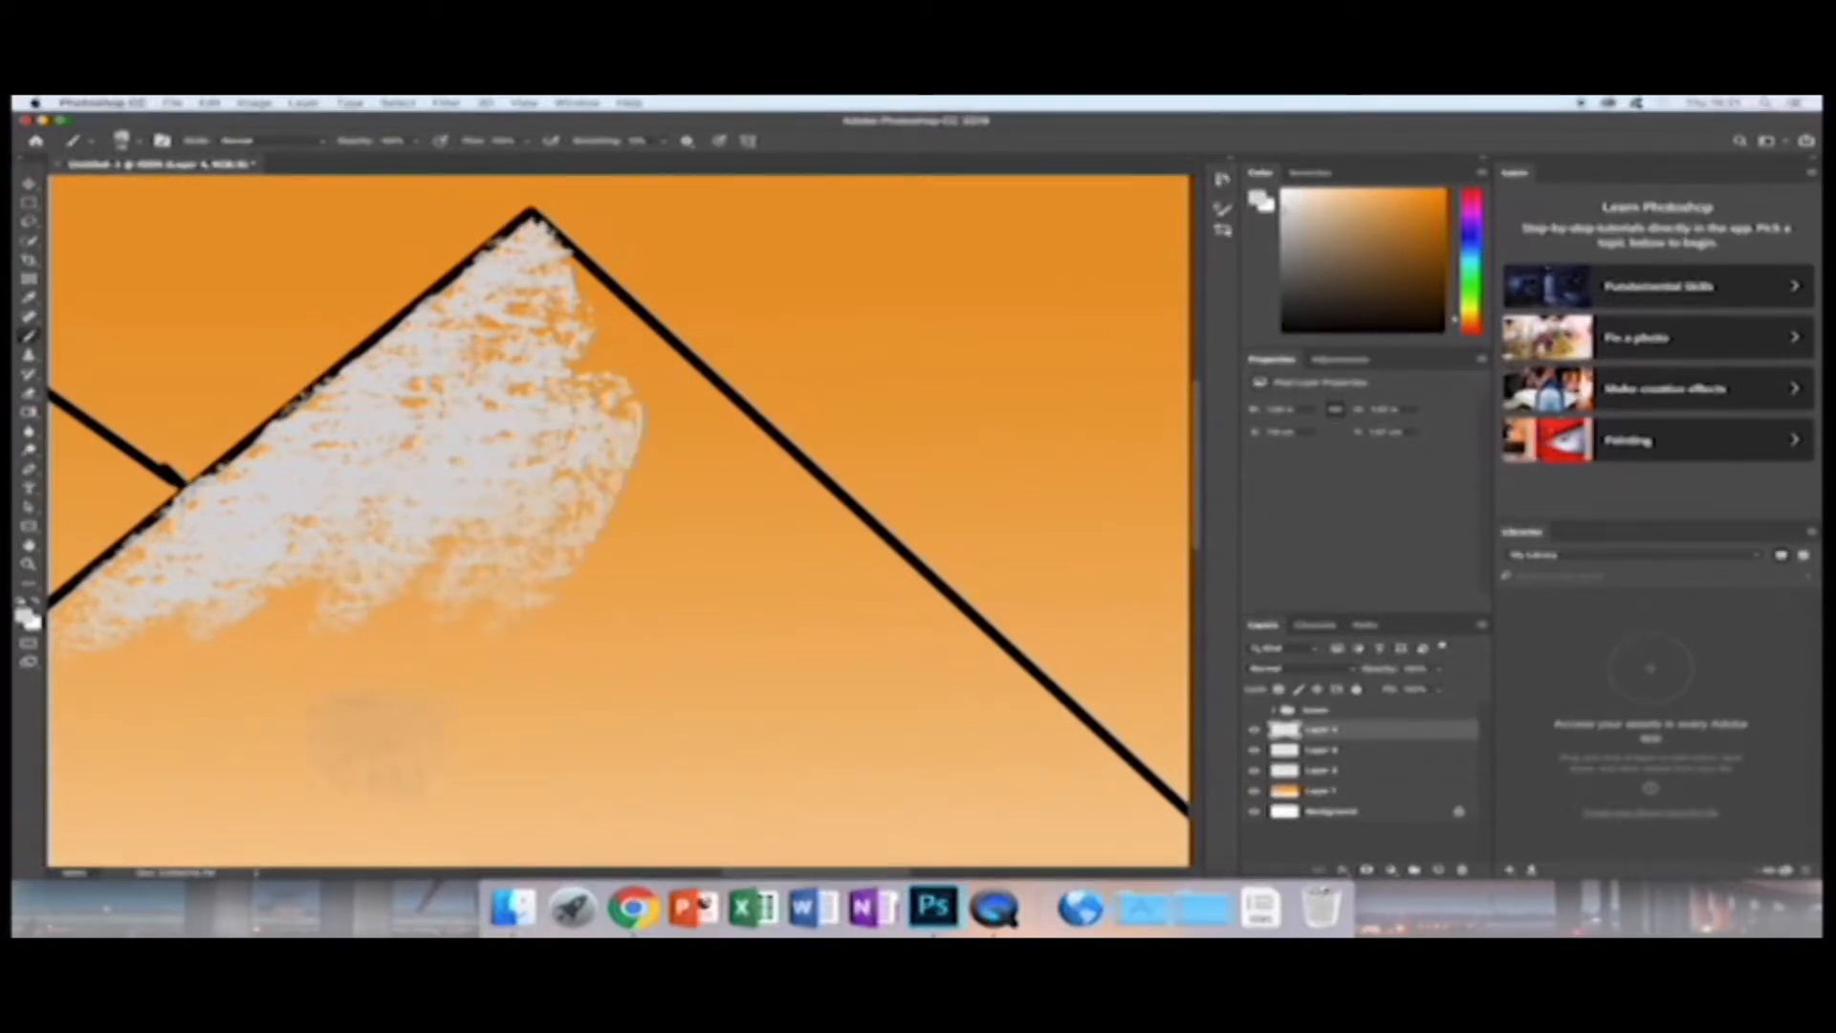
pyautogui.moveTo(566, 321); pyautogui.dragTo(502, 383)
pyautogui.moveTo(550, 287)
pyautogui.mouseDown()
pyautogui.moveTo(507, 335)
pyautogui.moveTo(517, 383)
pyautogui.mouseUp()
pyautogui.moveTo(622, 507); pyautogui.dragTo(536, 670)
pyautogui.moveTo(708, 431); pyautogui.dragTo(612, 679)
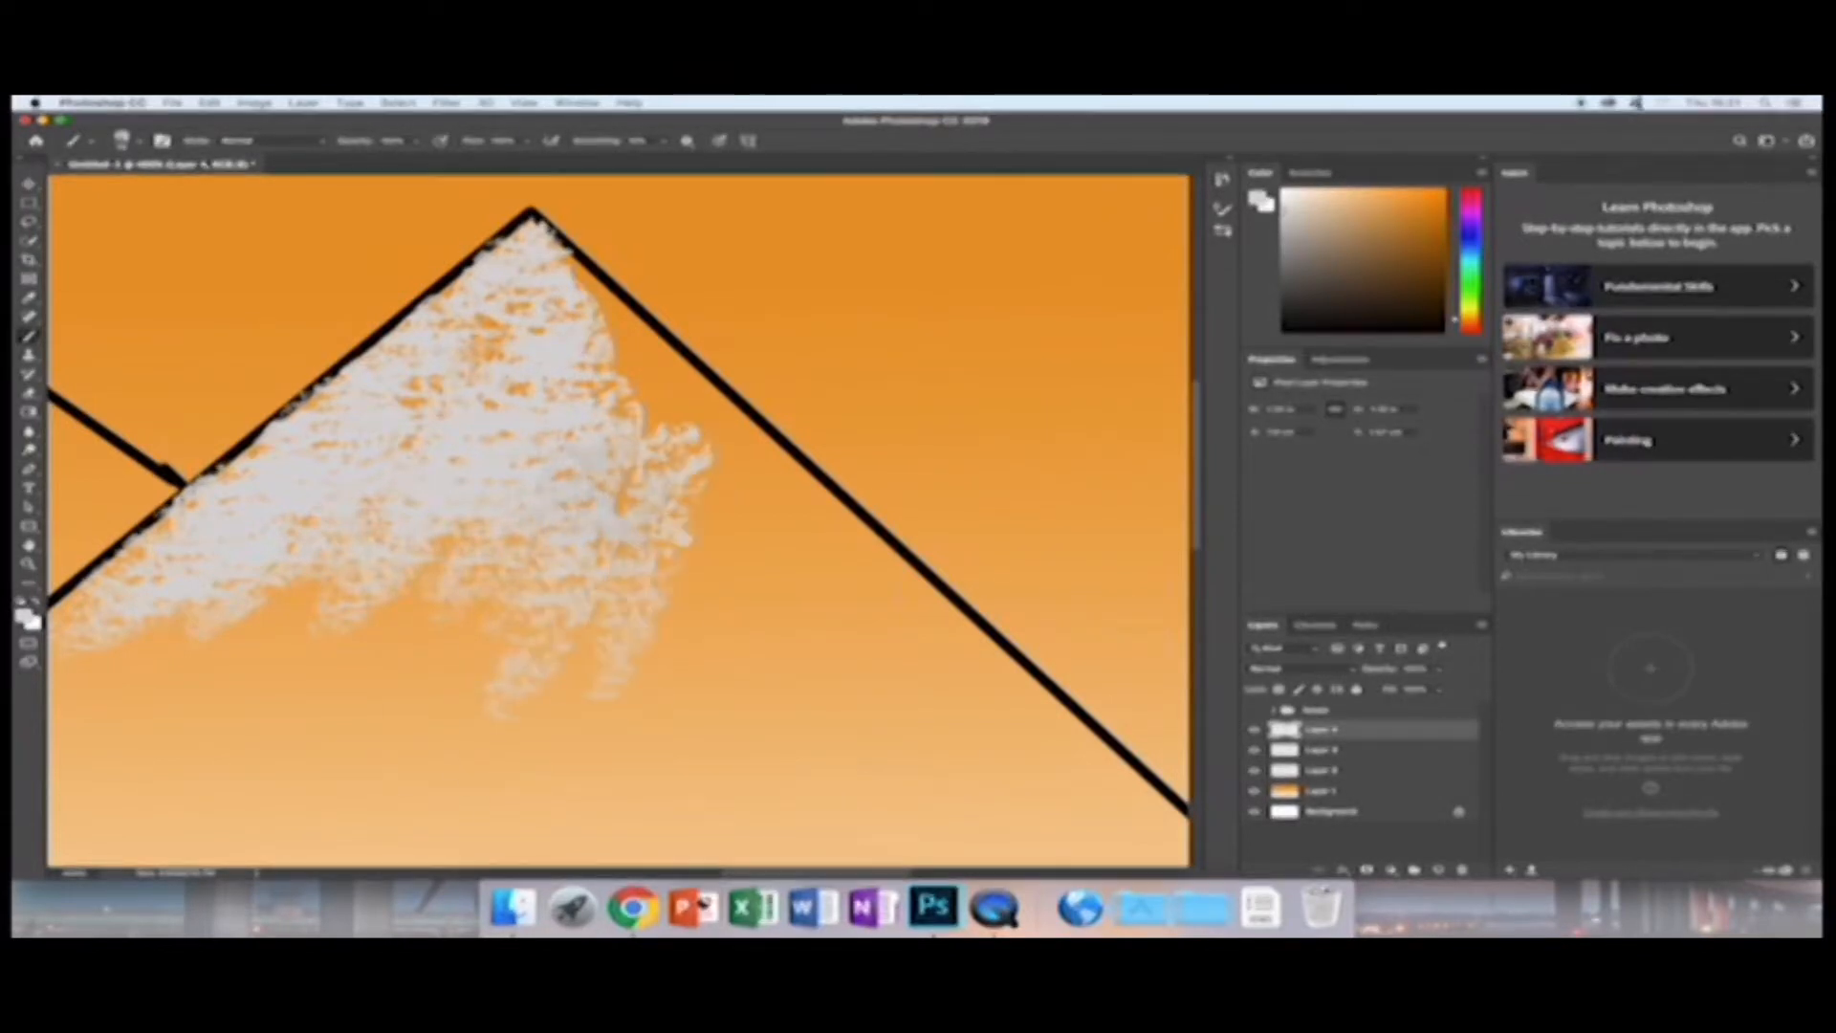
pyautogui.moveTo(646, 450); pyautogui.dragTo(564, 684)
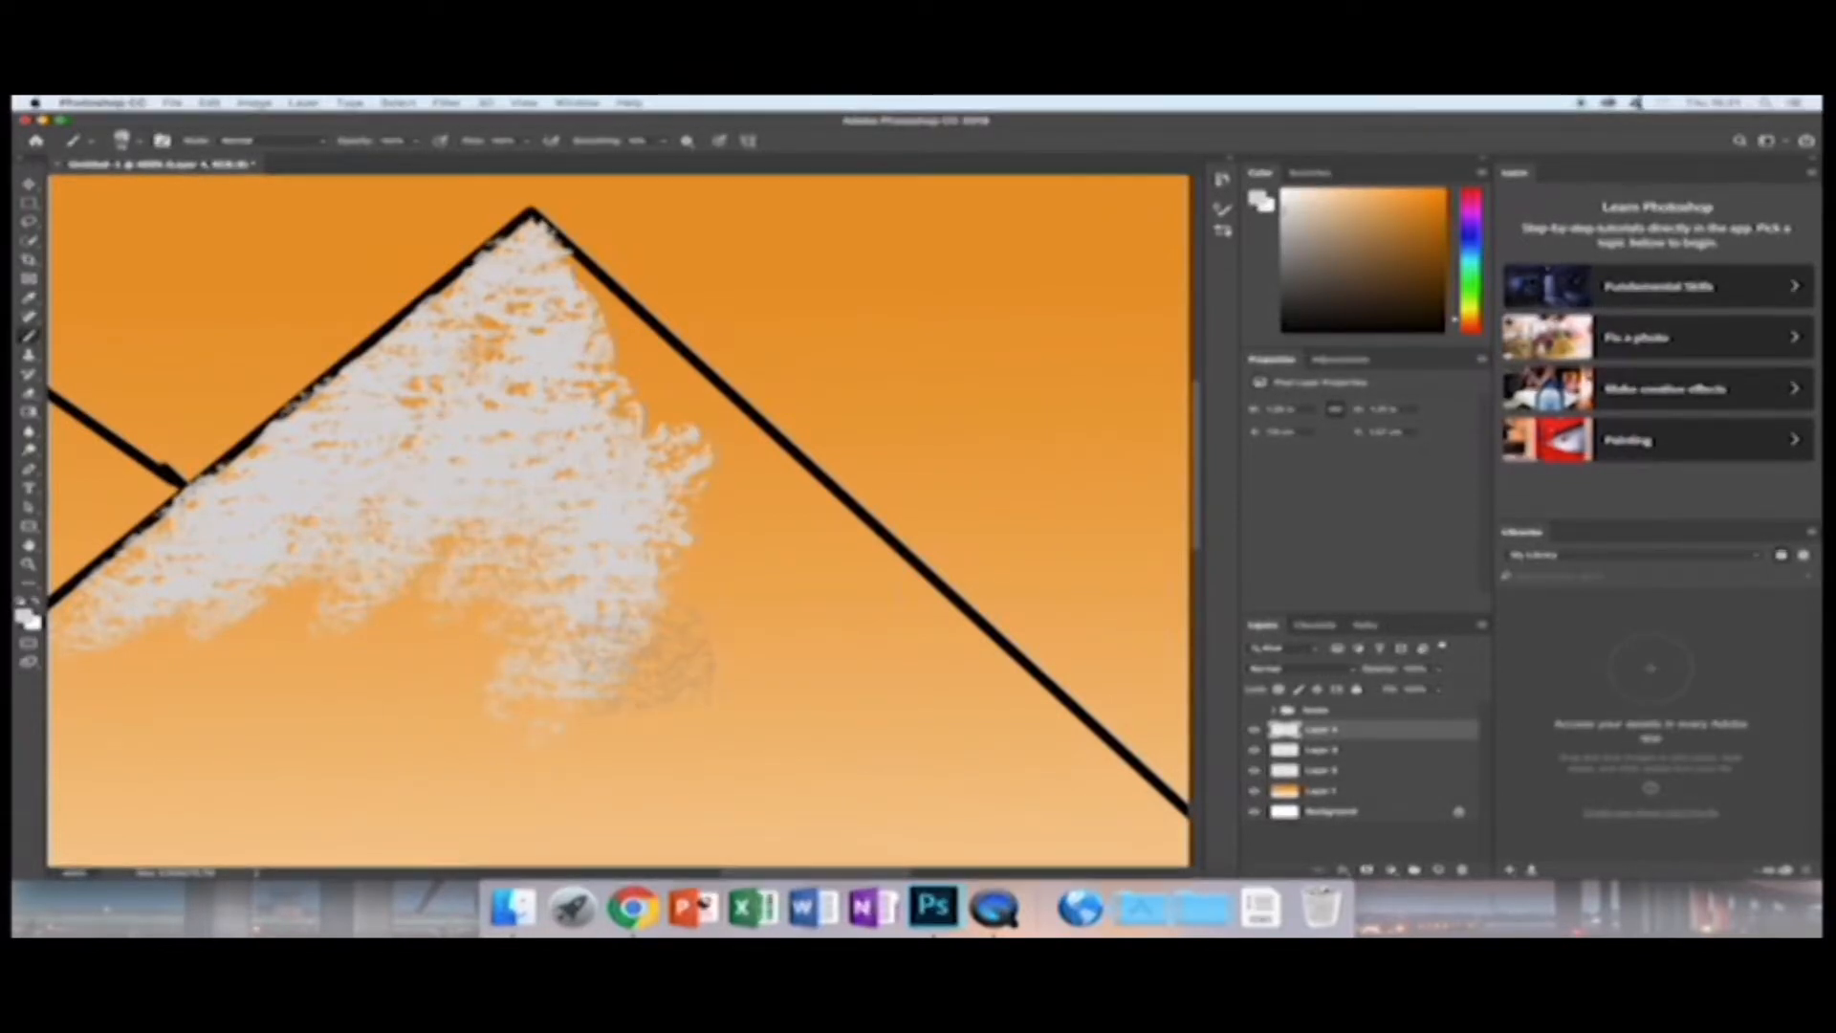
# Fill the lower part of the higher mountain with light grey, extending its base leftwards past the end of the outline.
pyautogui.scroll(-5, 670, 660)
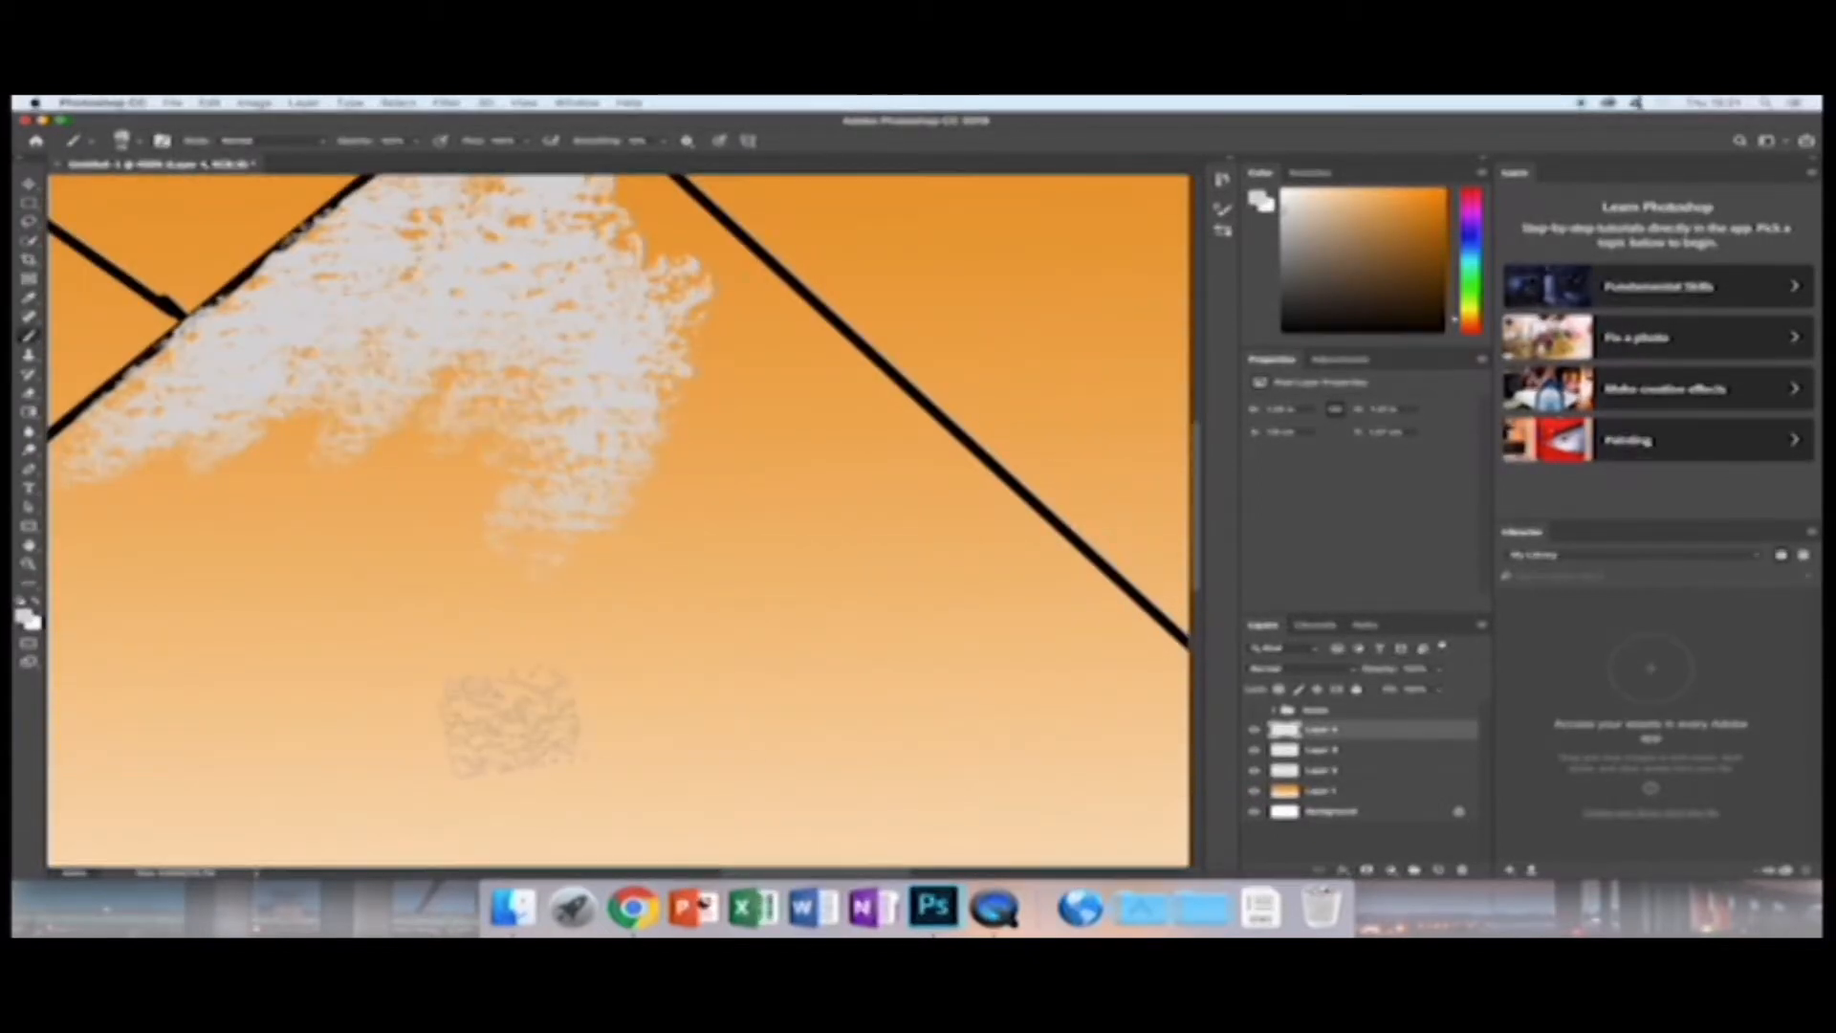
pyautogui.moveTo(516, 464); pyautogui.dragTo(349, 645)
pyautogui.moveTo(469, 426); pyautogui.dragTo(273, 651)
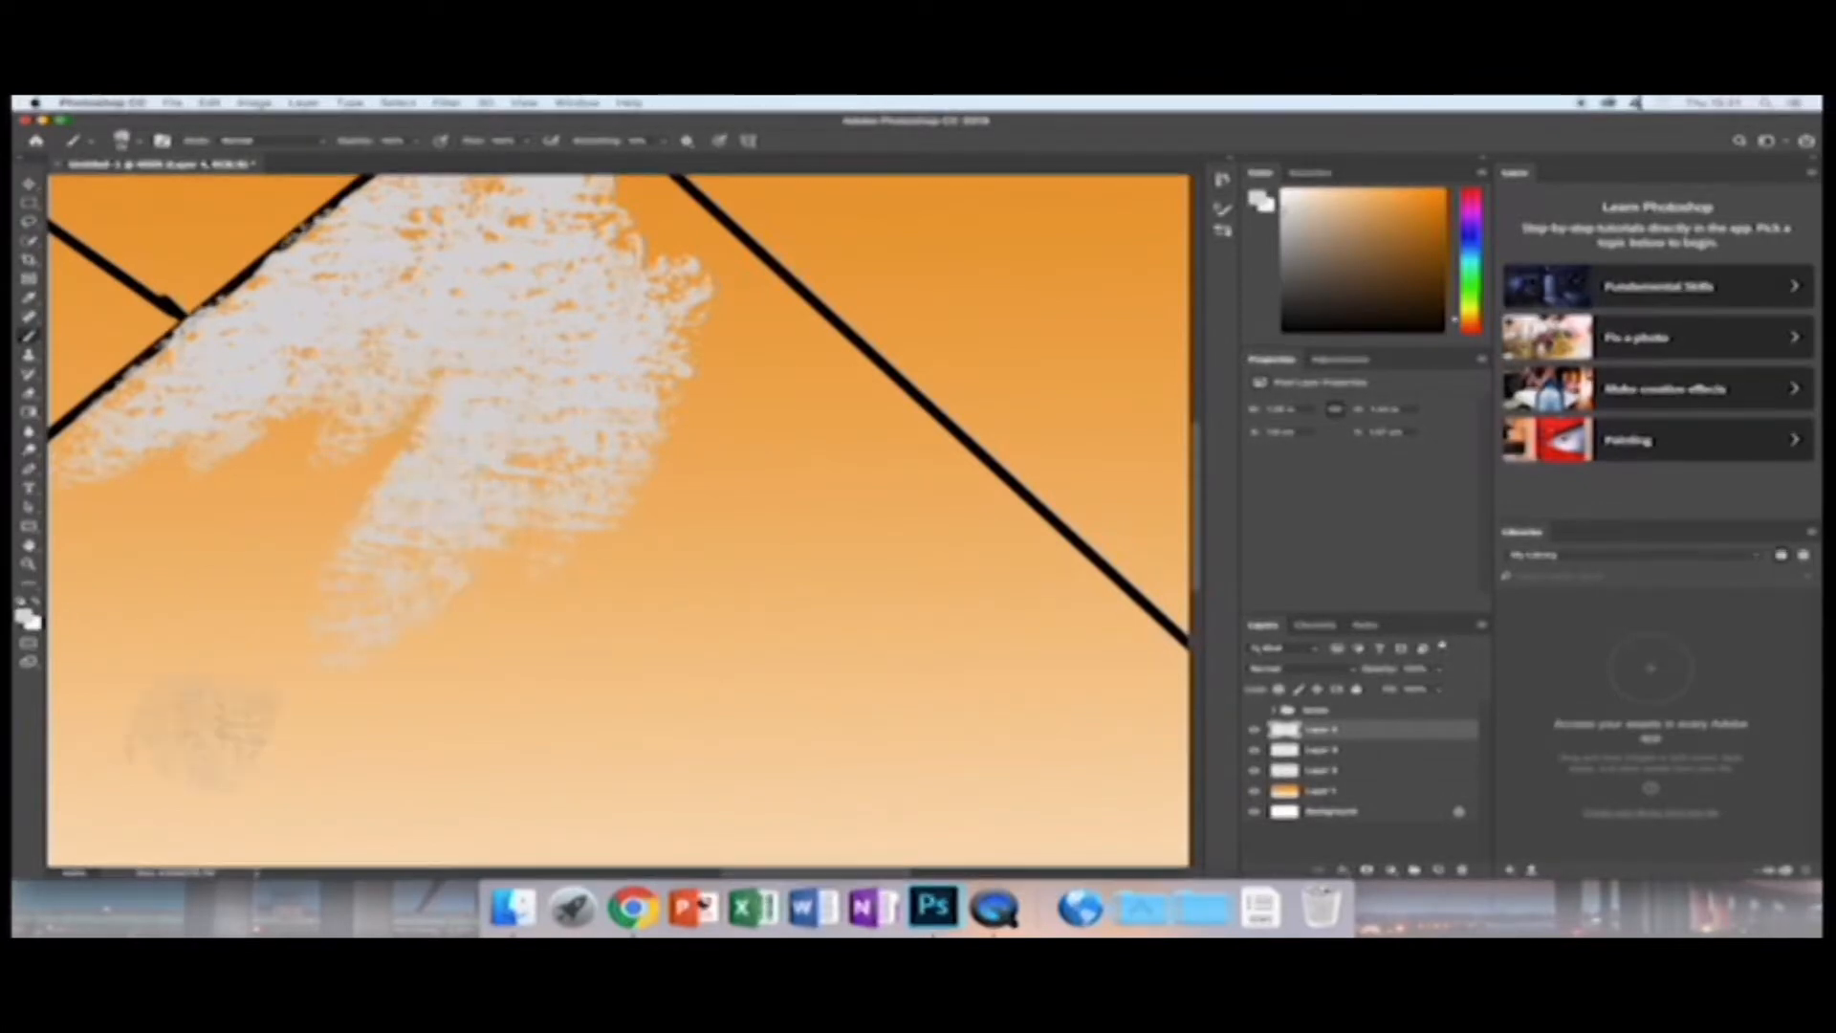
pyautogui.moveTo(411, 411)
pyautogui.mouseDown()
pyautogui.moveTo(382, 573)
pyautogui.moveTo(650, 455)
pyautogui.moveTo(268, 478)
pyautogui.moveTo(115, 660)
pyautogui.mouseUp()
pyautogui.moveTo(306, 545); pyautogui.dragTo(182, 665)
pyautogui.moveTo(1195, 507); pyautogui.dragTo(1195, 543)
pyautogui.moveTo(816, 871); pyautogui.dragTo(749, 872)
pyautogui.moveTo(564, 330); pyautogui.dragTo(431, 474)
pyautogui.moveTo(507, 287)
pyautogui.mouseDown()
pyautogui.moveTo(349, 445)
pyautogui.moveTo(315, 442)
pyautogui.moveTo(211, 545)
pyautogui.mouseUp()
pyautogui.moveTo(766, 502); pyautogui.dragTo(574, 613)
pyautogui.moveTo(220, 535); pyautogui.dragTo(71, 612)
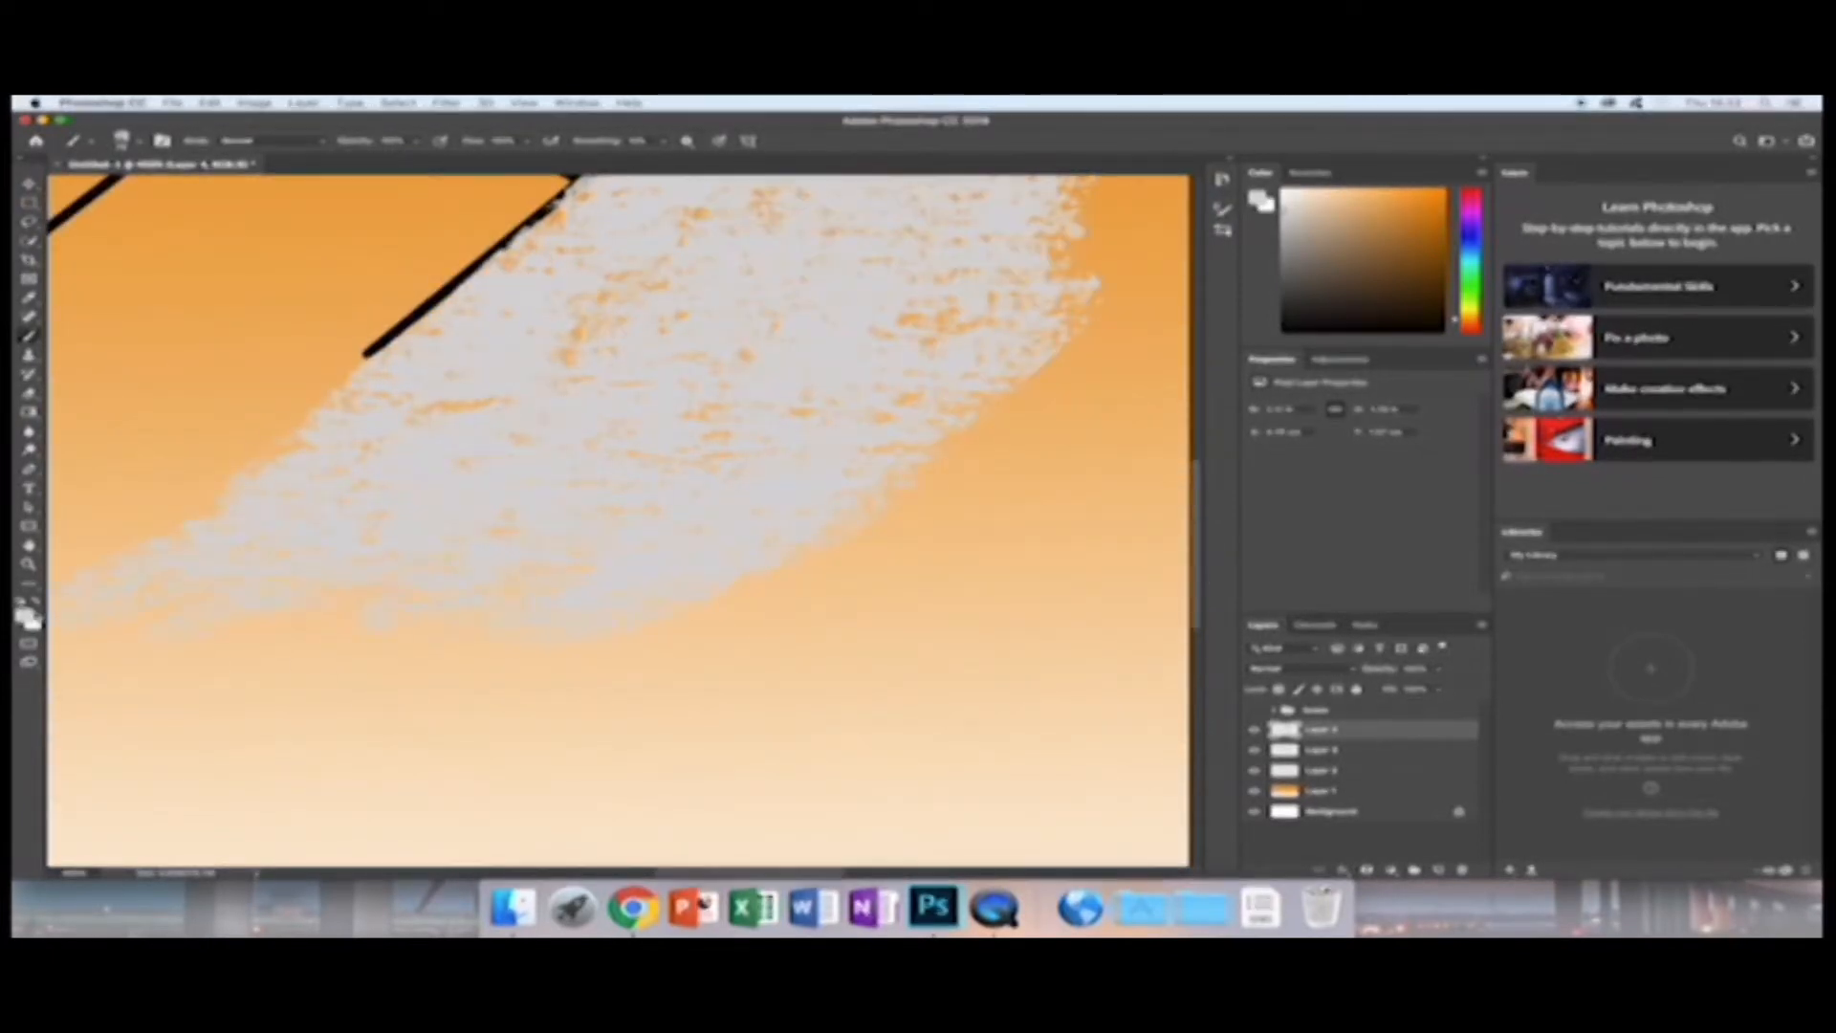
pyautogui.moveTo(564, 205); pyautogui.dragTo(349, 383)
# Paint the left face of the lower mountain light grey down to the foot of its outline.
pyautogui.press('z')
pyautogui.keyDown('alt'); pyautogui.click(376, 393); pyautogui.keyUp('alt')
pyautogui.keyDown('alt'); pyautogui.click(376, 392); pyautogui.keyUp('alt')
pyautogui.keyDown('alt'); pyautogui.click(376, 392); pyautogui.keyUp('alt')
pyautogui.press('b')
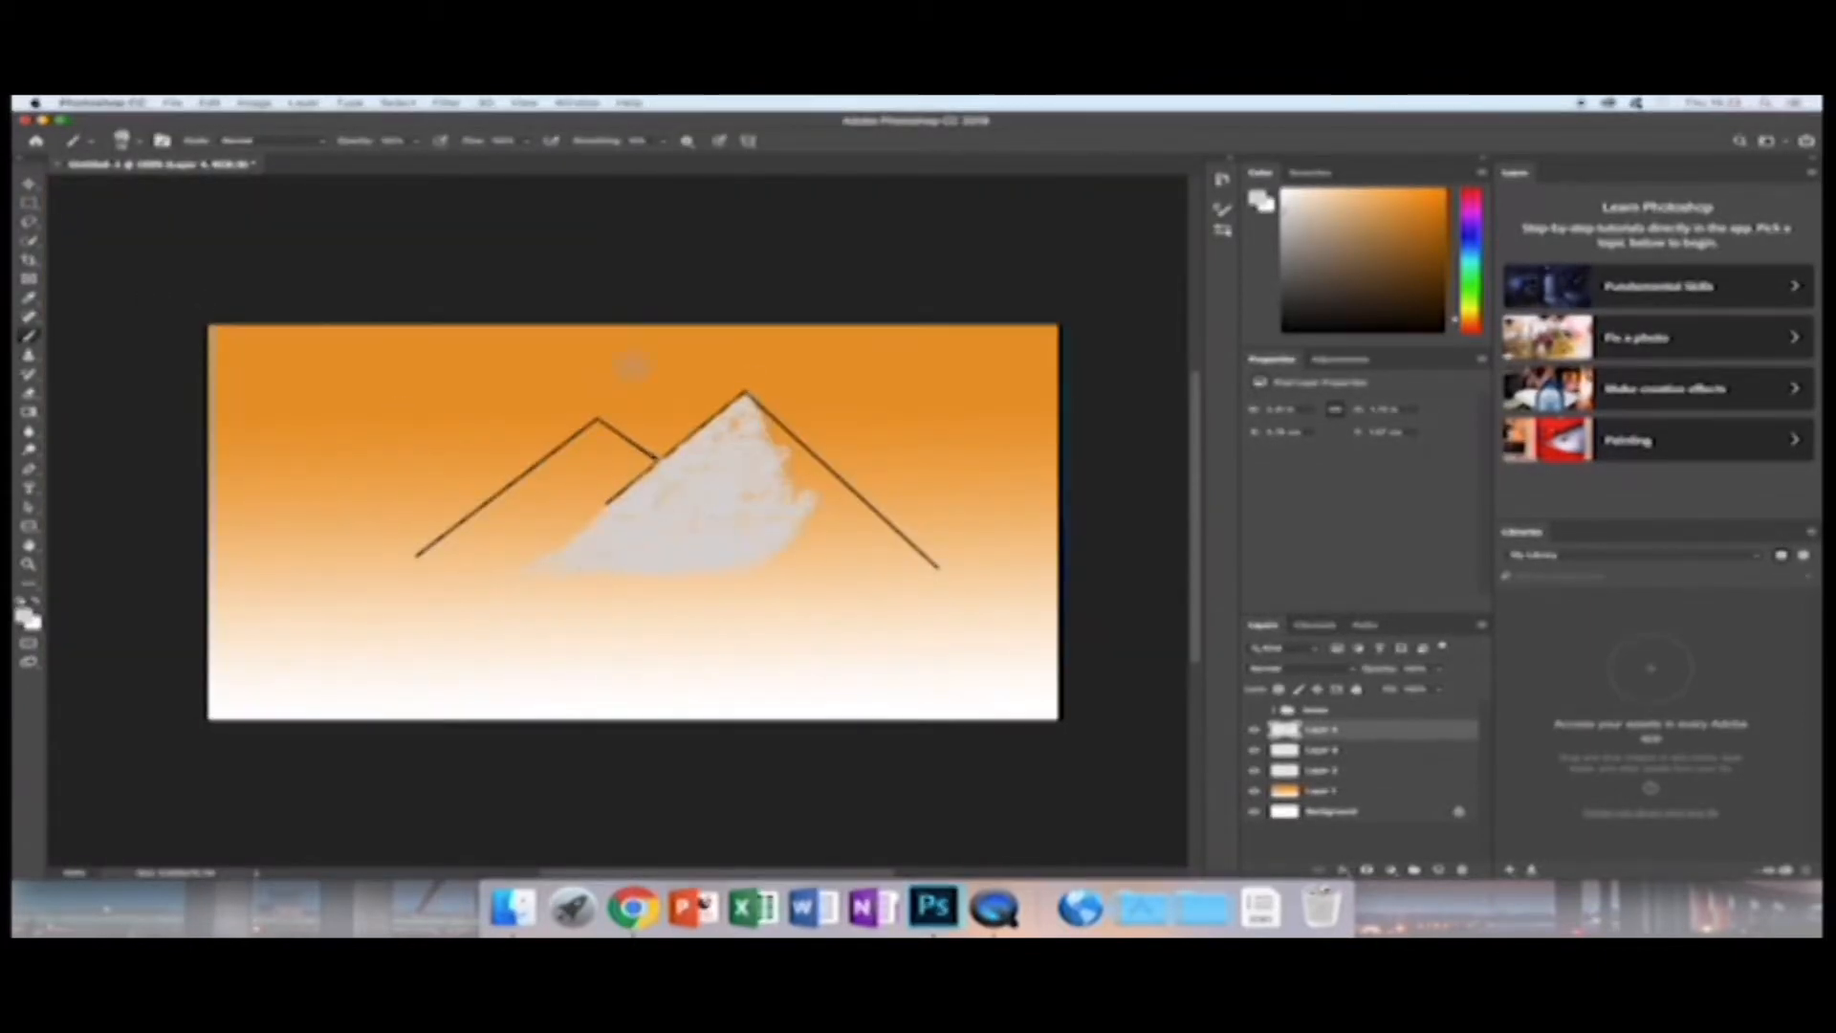
pyautogui.moveTo(601, 432)
pyautogui.mouseDown()
pyautogui.moveTo(543, 478)
pyautogui.moveTo(591, 489)
pyautogui.moveTo(466, 586)
pyautogui.moveTo(413, 588)
pyautogui.moveTo(522, 517)
pyautogui.moveTo(484, 574)
pyautogui.moveTo(435, 577)
pyautogui.mouseUp()
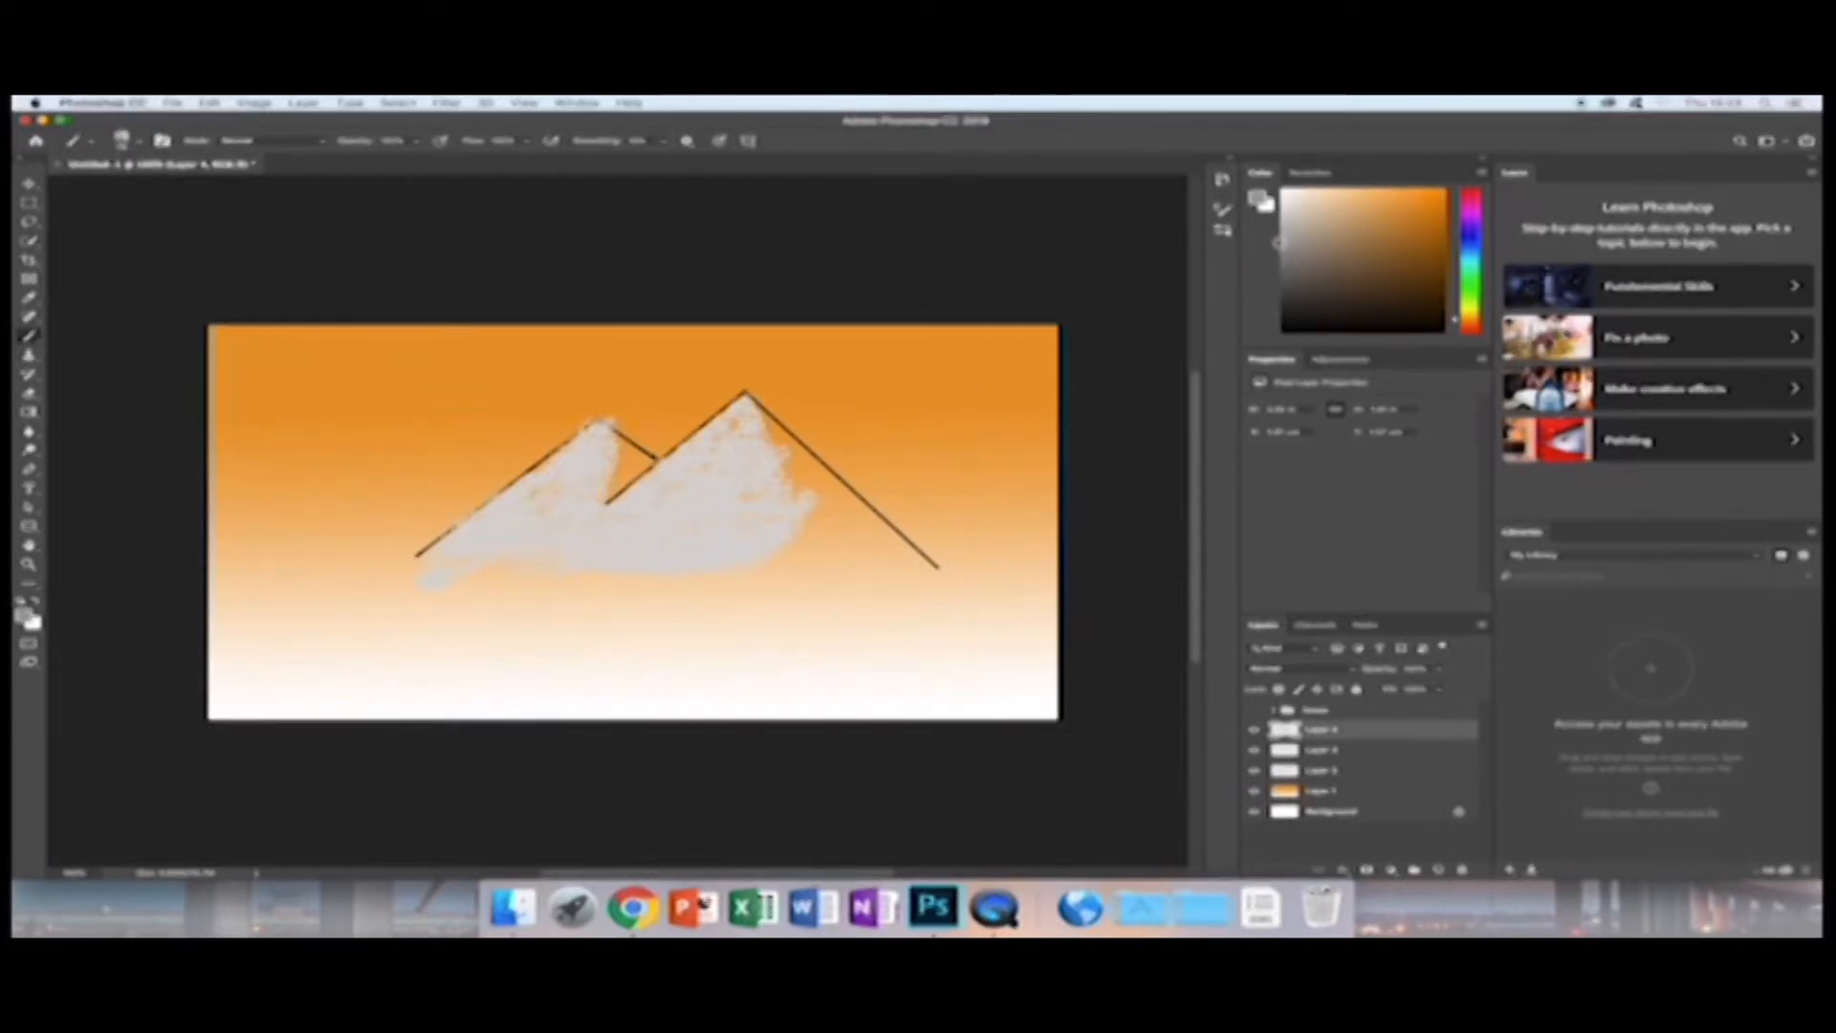
# Switch to darker greys and paint the shaded right faces of both mountains.
pyautogui.click(1284, 266)
pyautogui.moveTo(765, 426)
pyautogui.mouseDown()
pyautogui.moveTo(786, 498)
pyautogui.moveTo(823, 488)
pyautogui.moveTo(827, 550)
pyautogui.moveTo(775, 569)
pyautogui.moveTo(909, 555)
pyautogui.moveTo(942, 574)
pyautogui.mouseUp()
pyautogui.moveTo(861, 488)
pyautogui.mouseDown()
pyautogui.moveTo(760, 402)
pyautogui.moveTo(817, 516)
pyautogui.moveTo(770, 574)
pyautogui.moveTo(814, 541)
pyautogui.moveTo(818, 554)
pyautogui.moveTo(813, 532)
pyautogui.mouseUp()
pyautogui.click(1283, 190)
pyautogui.click(1286, 275)
pyautogui.moveTo(617, 440)
pyautogui.mouseDown()
pyautogui.moveTo(643, 459)
pyautogui.moveTo(602, 502)
pyautogui.mouseUp()
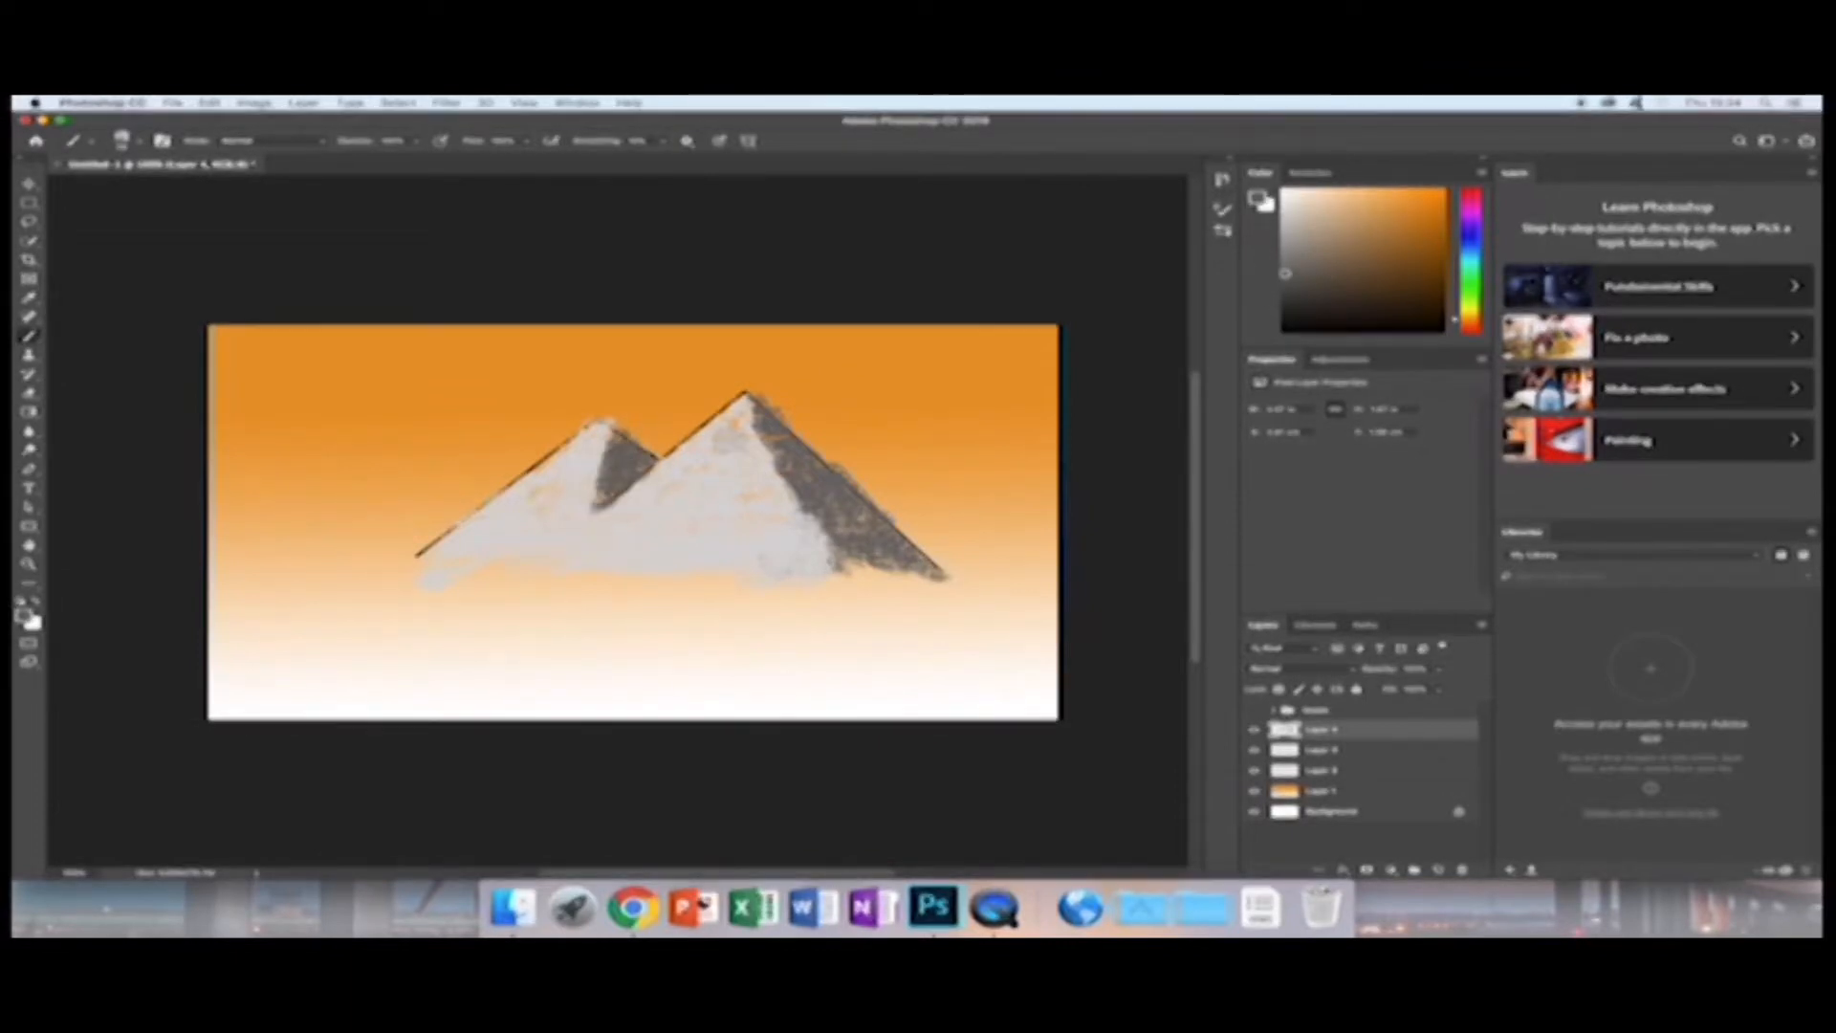
# Hide the mountain outline layer and try a small dark grey dab on the light face of the higher mountain.
pyautogui.click(1256, 770)
pyautogui.click(1257, 771)
pyautogui.click(1257, 771)
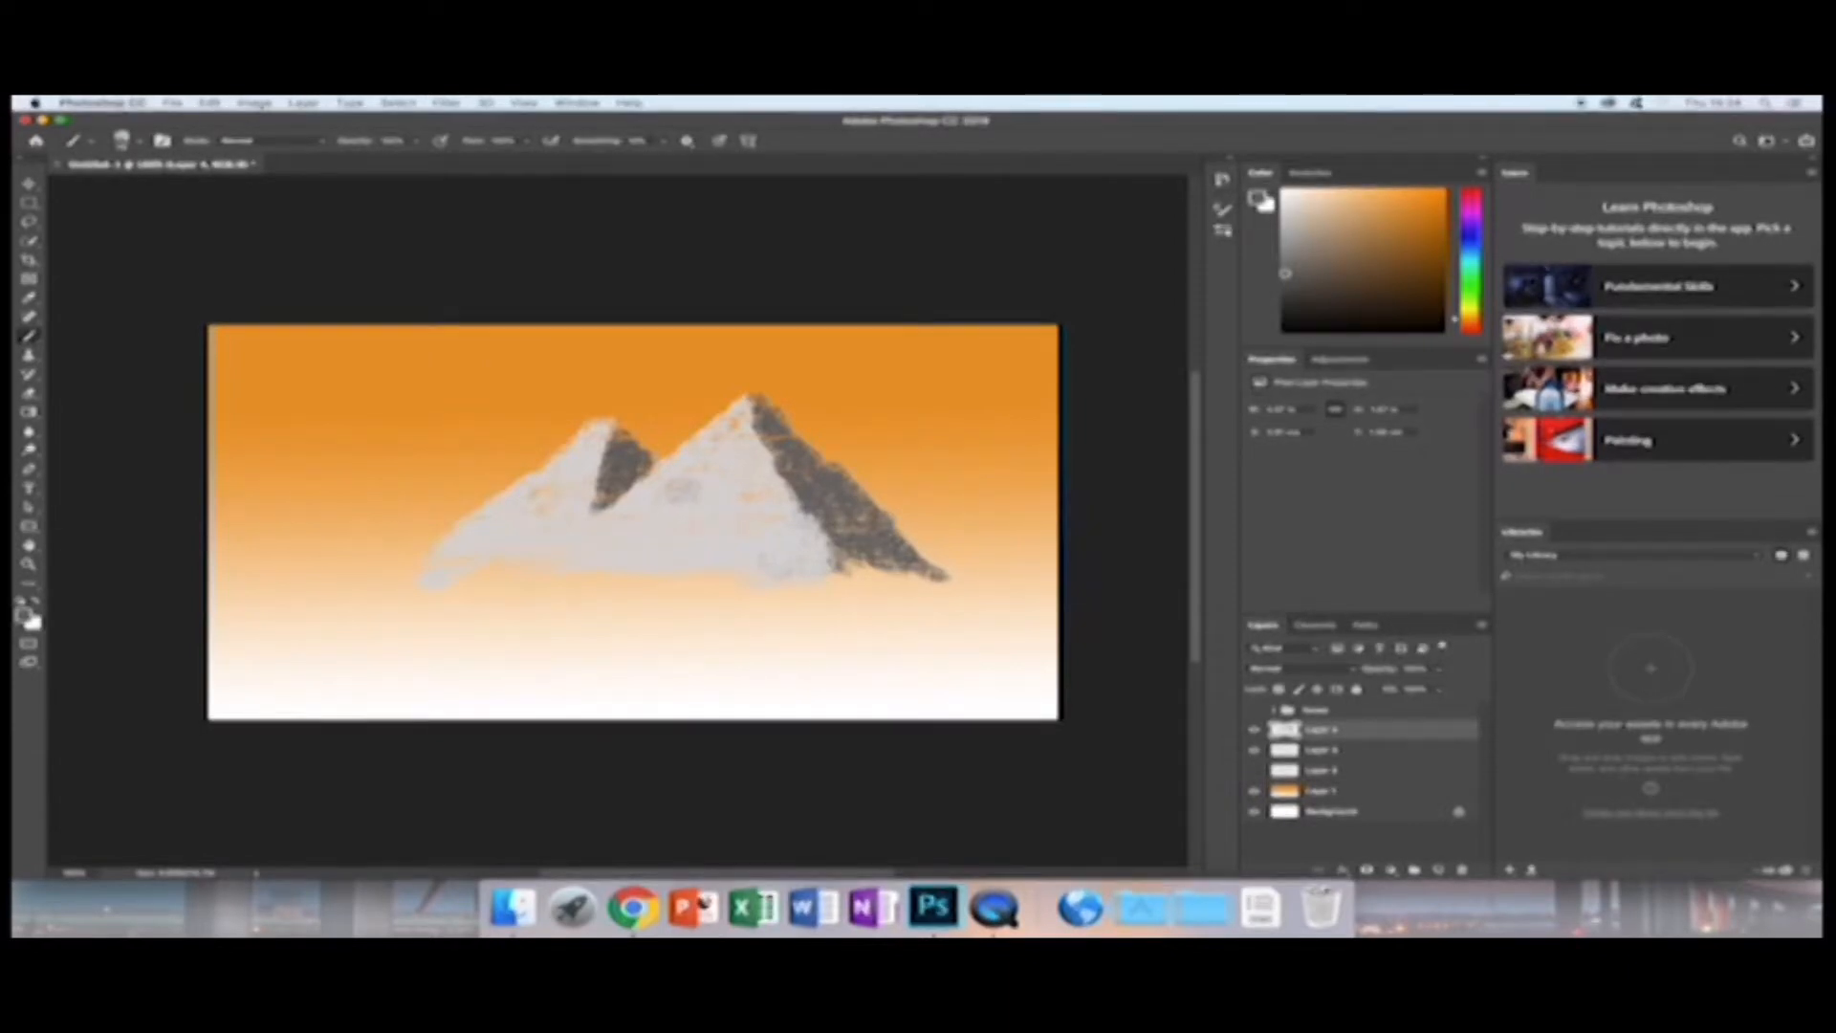
pyautogui.moveTo(686, 482)
pyautogui.mouseDown()
pyautogui.moveTo(681, 503)
pyautogui.moveTo(691, 483)
pyautogui.mouseUp()
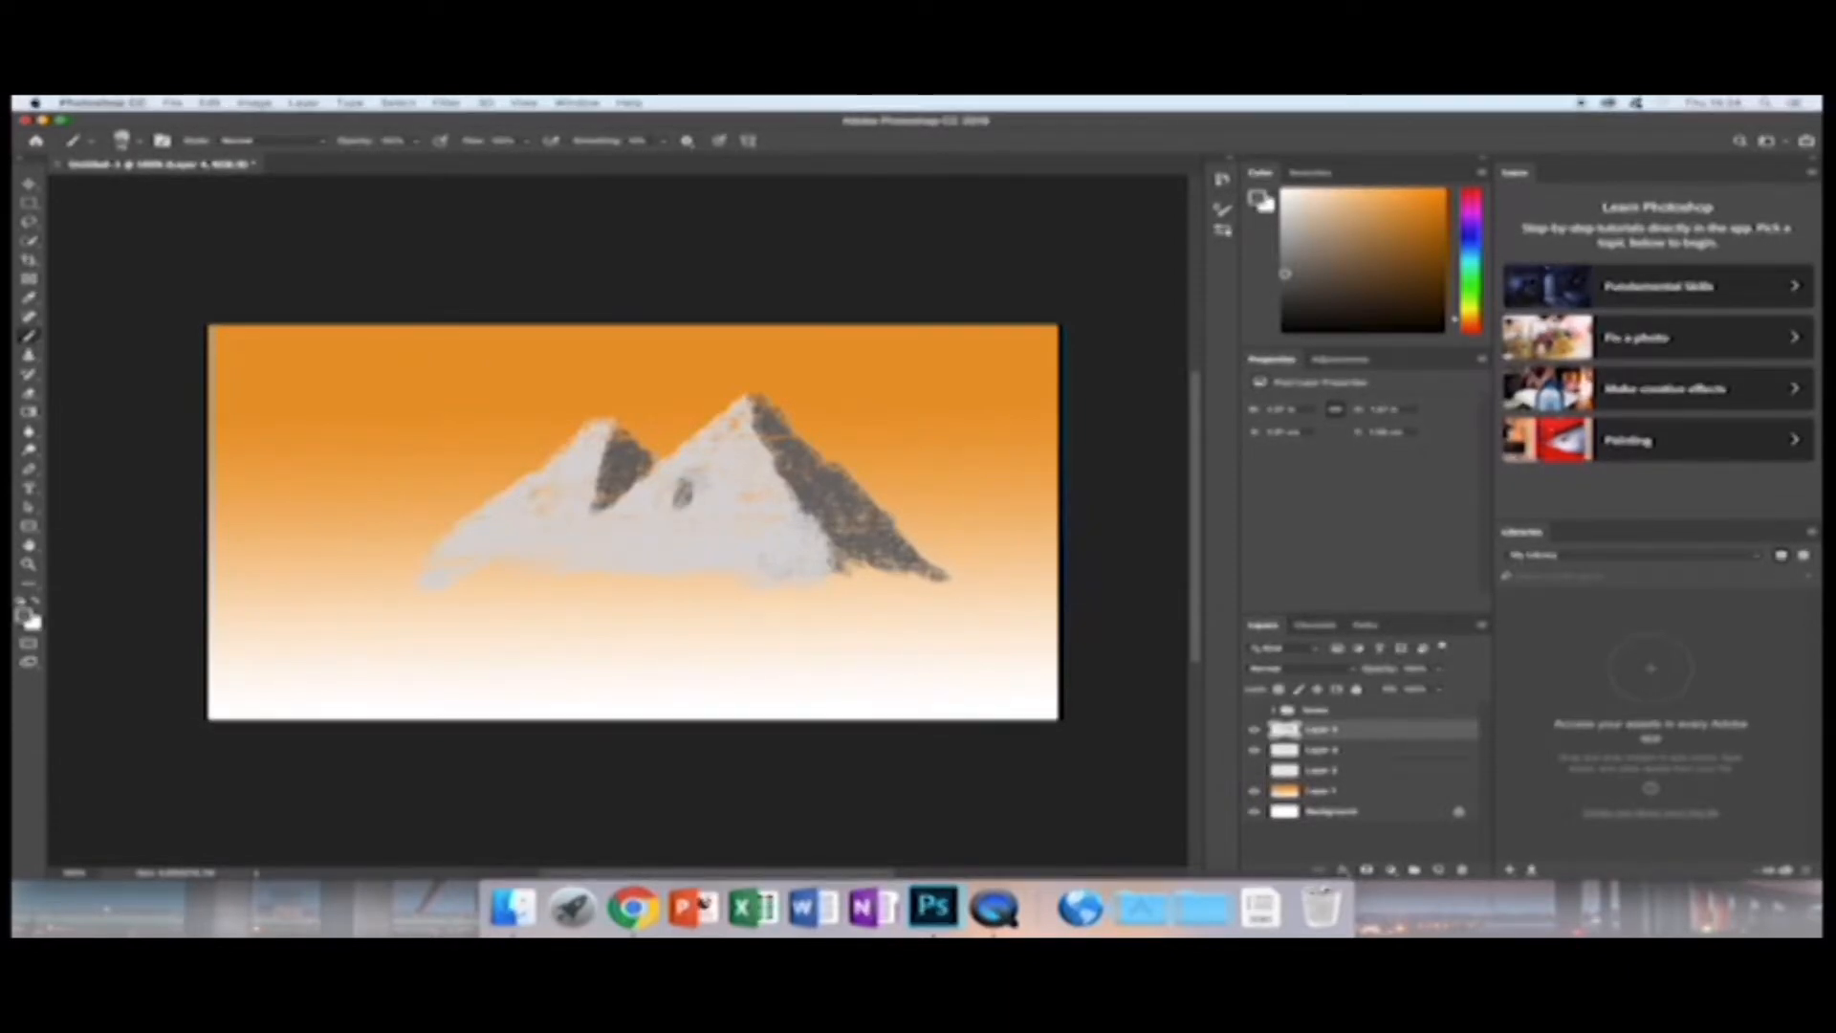
pyautogui.press('super+z')
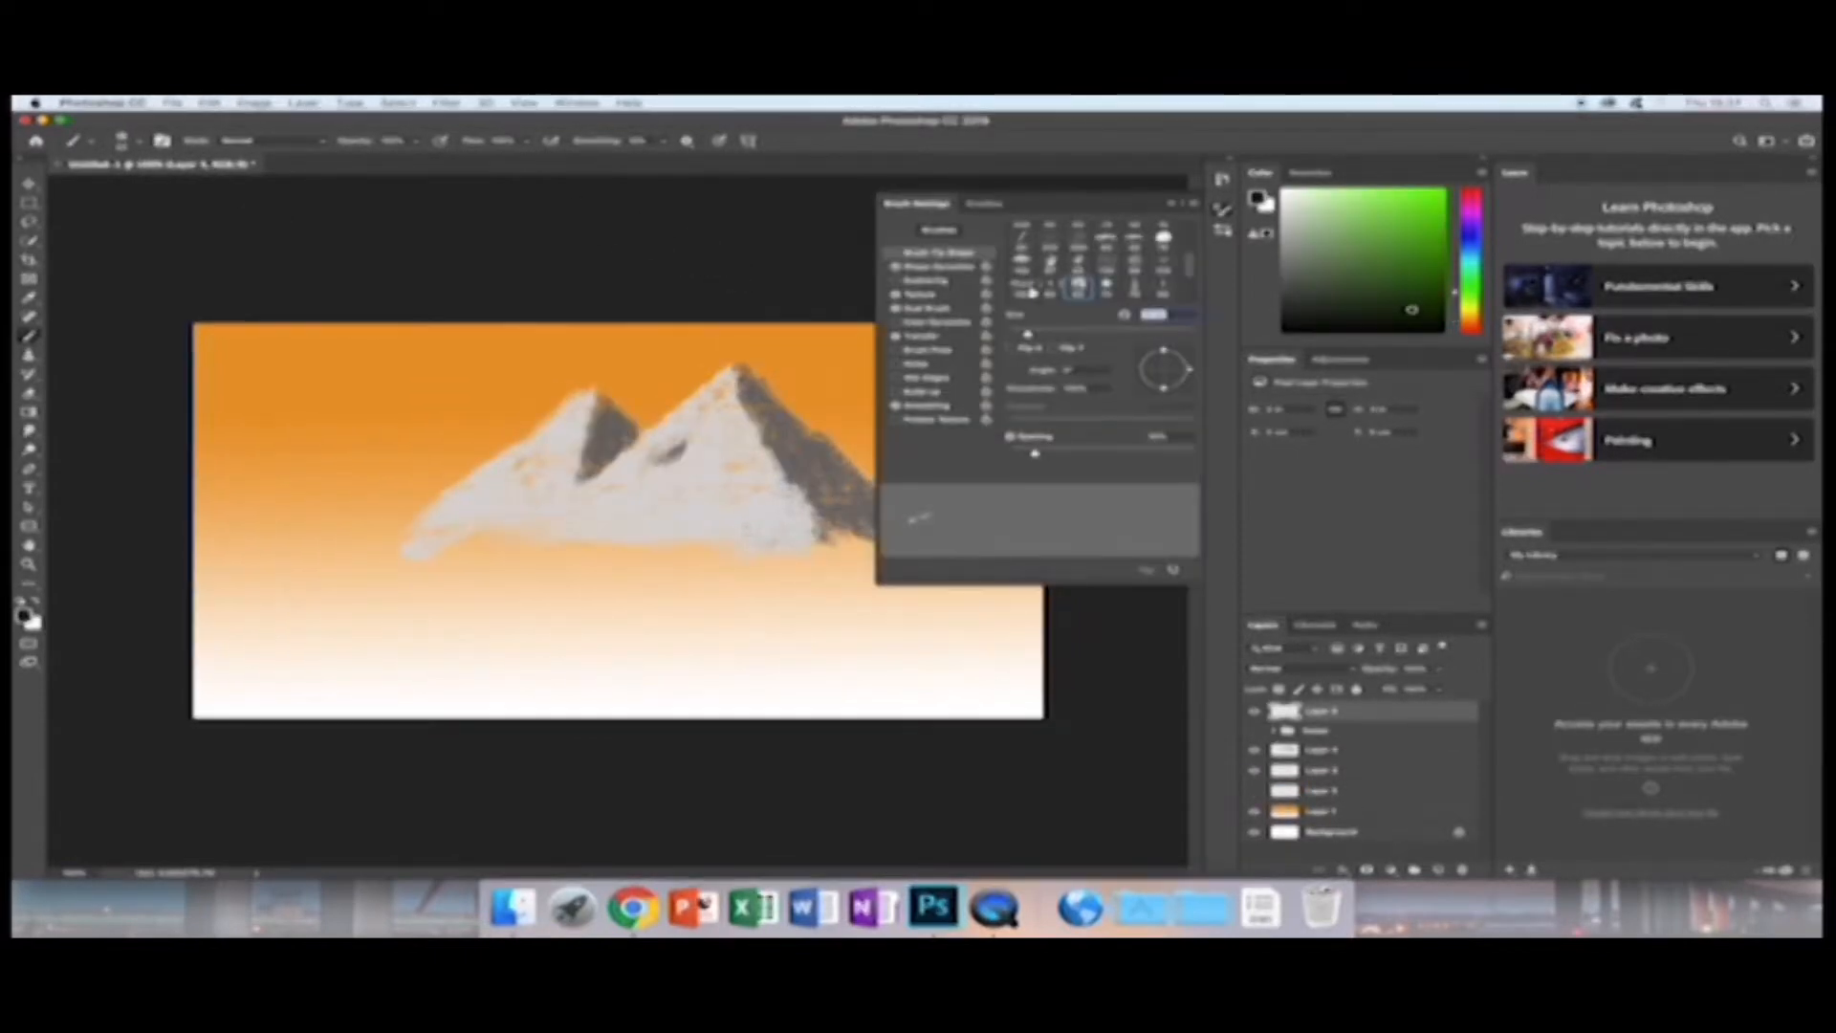
# Select the Forest brush from the custom brush set and move the brush library clear of the canvas.
pyautogui.click(984, 204)
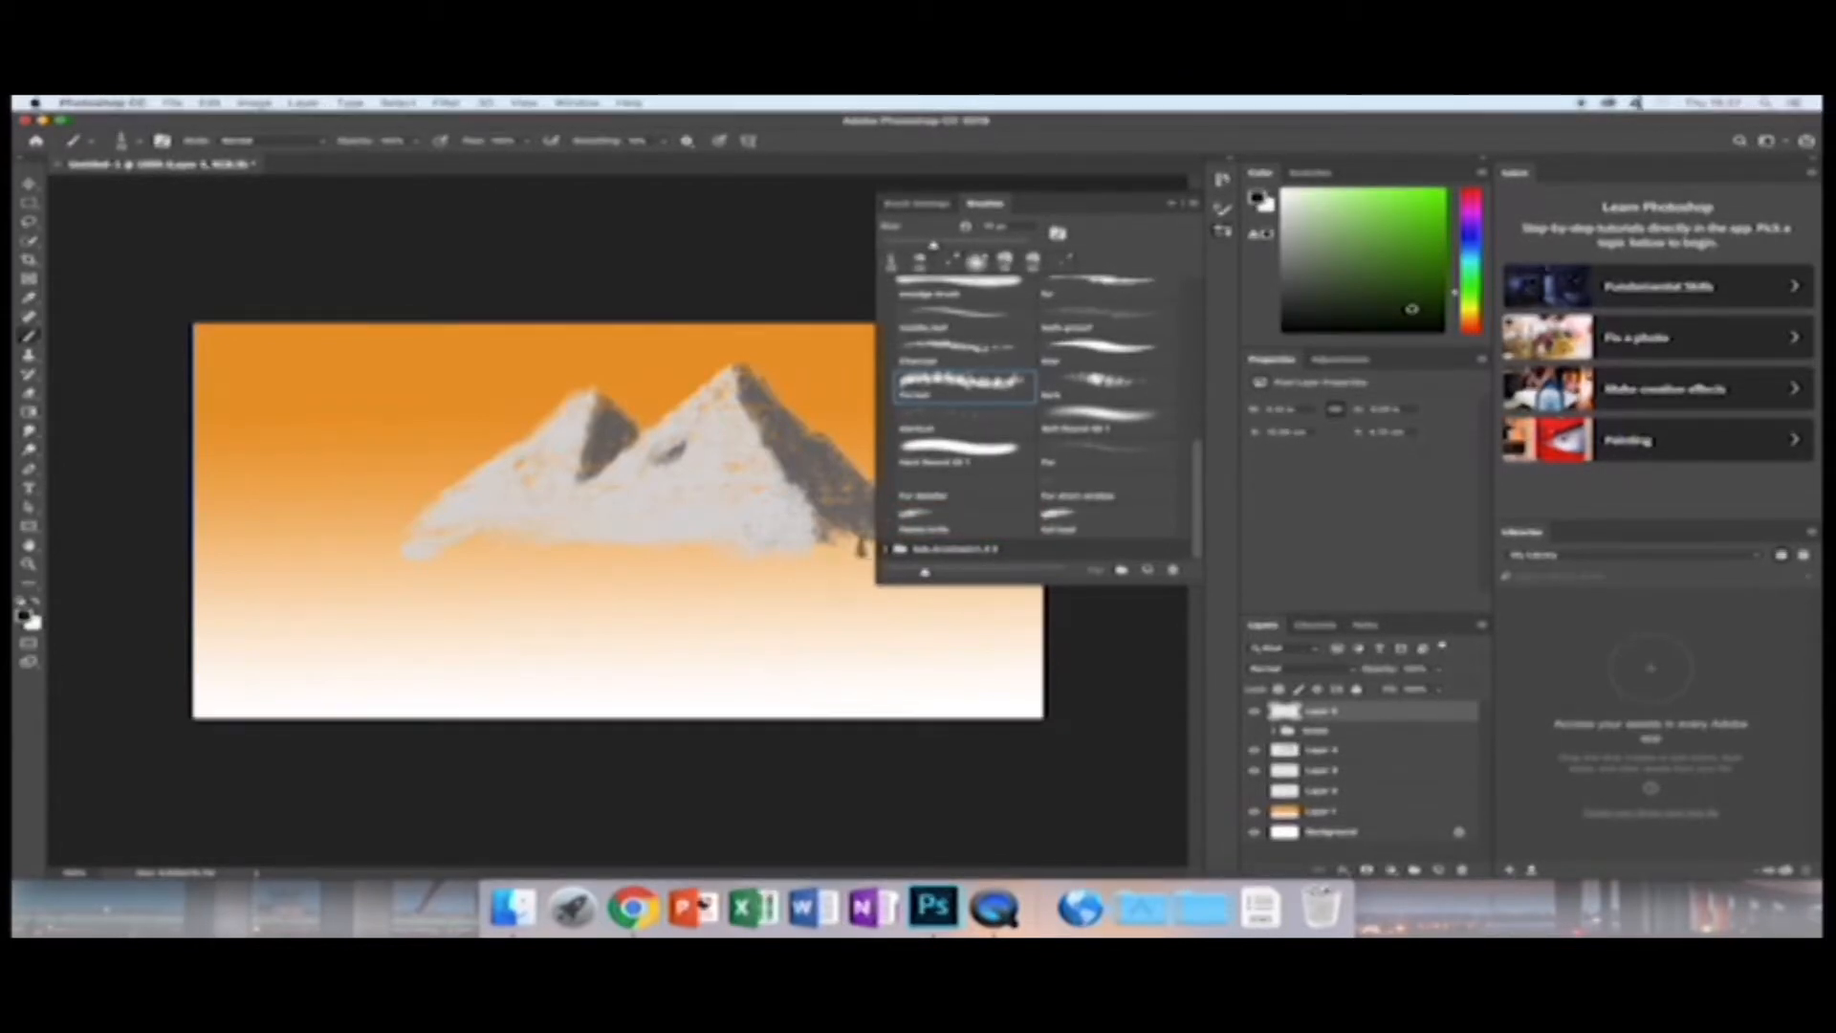
pyautogui.moveTo(876, 545); pyautogui.dragTo(872, 545)
pyautogui.moveTo(1192, 205); pyautogui.dragTo(1279, 406)
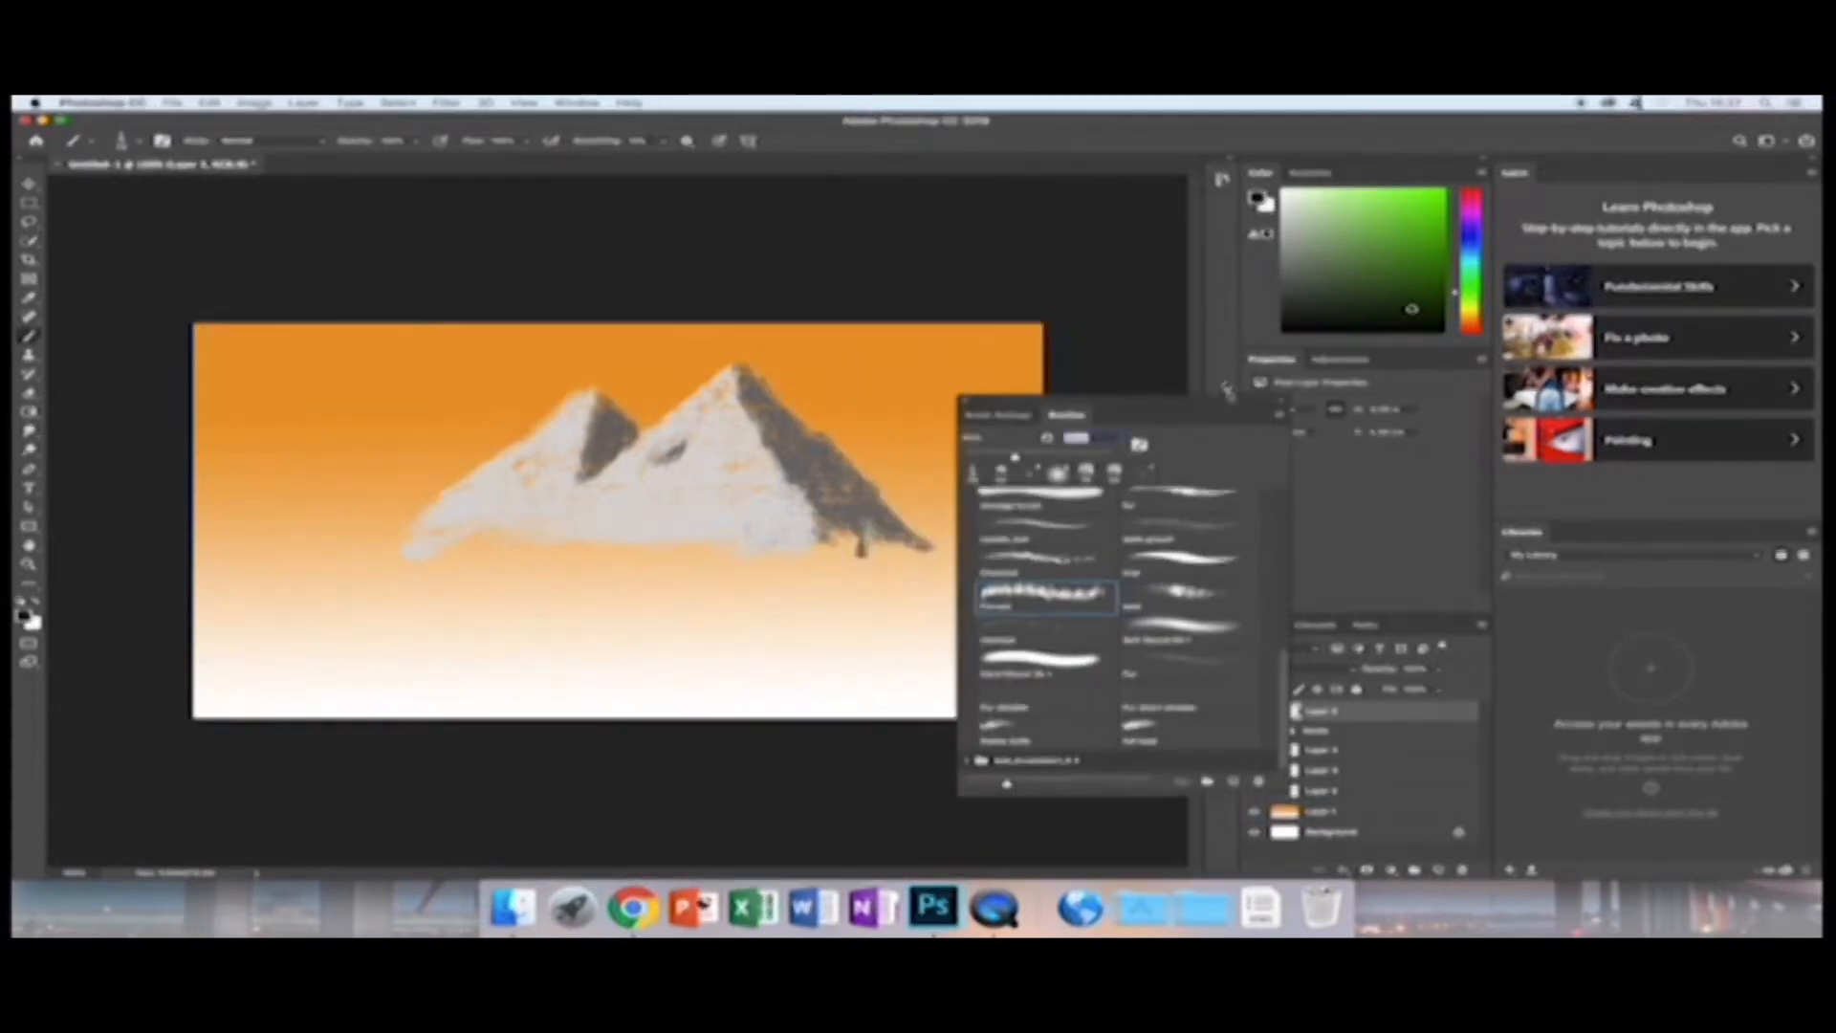
pyautogui.click(1279, 406)
pyautogui.moveTo(980, 400); pyautogui.dragTo(1131, 224)
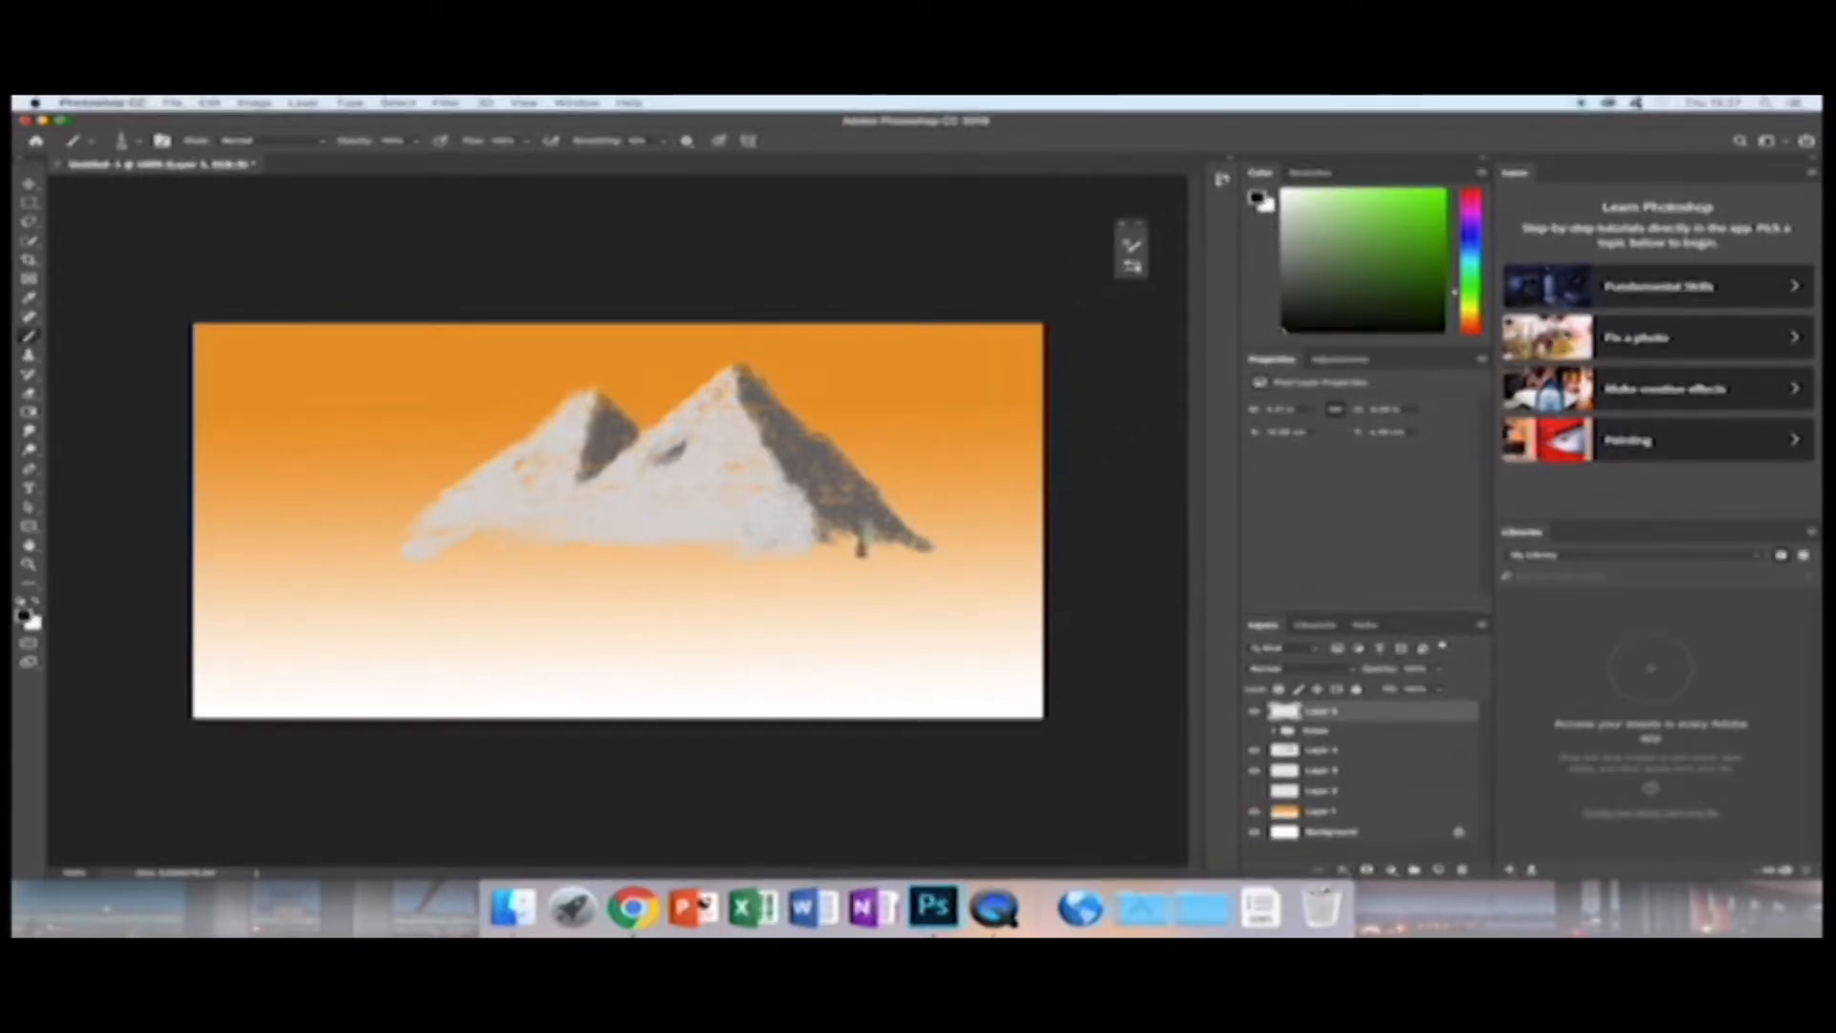
# Try stamping black trees with the Forest brush around the right foot of the higher mountain.
pyautogui.click(861, 551)
pyautogui.click(880, 531)
pyautogui.click(859, 536)
pyautogui.click(884, 530)
pyautogui.click(882, 550)
pyautogui.click(883, 532)
pyautogui.click(904, 532)
pyautogui.click(905, 521)
pyautogui.click(915, 528)
pyautogui.click(909, 540)
pyautogui.click(915, 531)
pyautogui.click(926, 532)
pyautogui.click(959, 543)
pyautogui.click(933, 527)
pyautogui.click(858, 529)
pyautogui.click(838, 529)
pyautogui.click(829, 525)
pyautogui.click(817, 517)
pyautogui.click(821, 531)
pyautogui.click(834, 550)
pyautogui.click(813, 534)
pyautogui.click(807, 540)
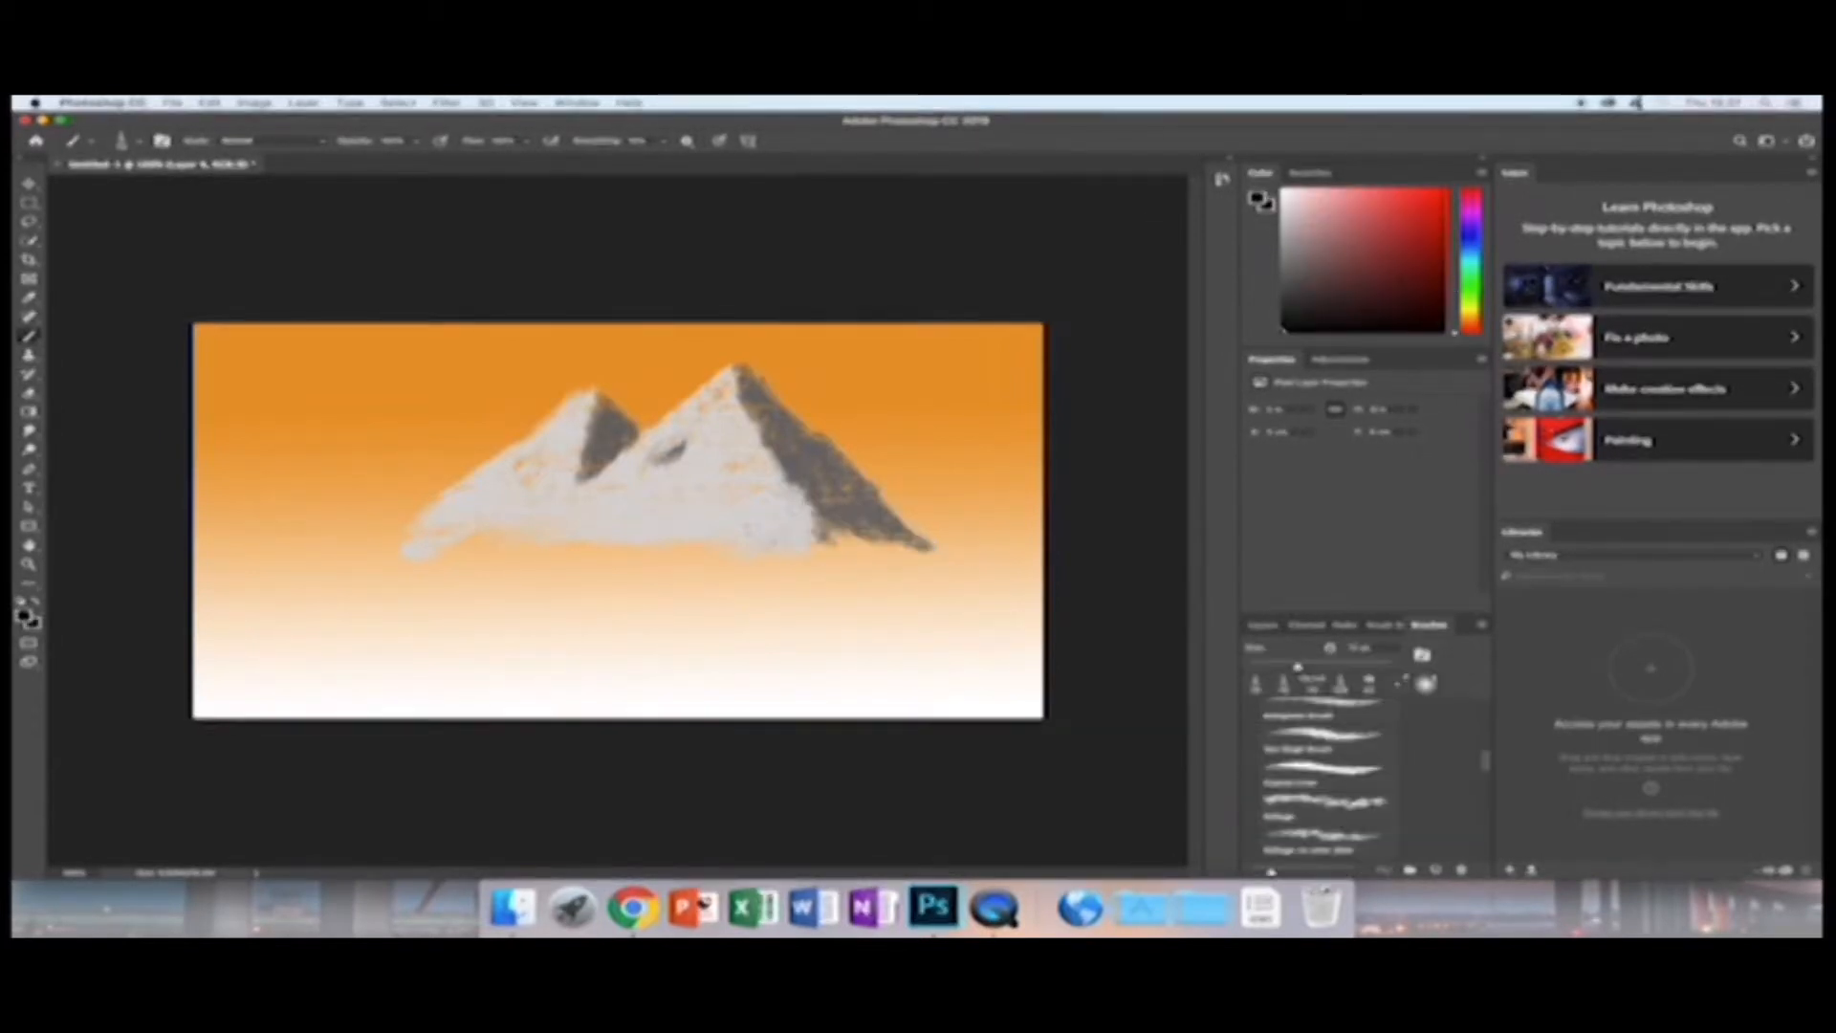
# Paint a dense row of black trees from the higher mountain's right foot to the right edge of the canvas.
pyautogui.click(842, 538)
pyautogui.click(856, 532)
pyautogui.click(860, 526)
pyautogui.click(874, 537)
pyautogui.click(896, 531)
pyautogui.click(869, 518)
pyautogui.click(889, 508)
pyautogui.click(899, 526)
pyautogui.click(893, 517)
pyautogui.click(920, 538)
pyautogui.click(888, 534)
pyautogui.click(945, 537)
pyautogui.click(930, 522)
pyautogui.click(923, 528)
pyautogui.click(913, 516)
pyautogui.click(955, 548)
pyautogui.click(918, 545)
pyautogui.click(900, 543)
pyautogui.click(980, 541)
pyautogui.moveTo(954, 528)
pyautogui.mouseDown()
pyautogui.moveTo(995, 502)
pyautogui.moveTo(1029, 543)
pyautogui.moveTo(1018, 518)
pyautogui.moveTo(1039, 560)
pyautogui.moveTo(1006, 557)
pyautogui.moveTo(1015, 591)
pyautogui.moveTo(1035, 591)
pyautogui.moveTo(1003, 598)
pyautogui.mouseUp()
pyautogui.moveTo(831, 543); pyautogui.dragTo(922, 559)
# Set the foreground and background colours to green and paint a short row of trees just left of the black ones.
pyautogui.click(1474, 294)
pyautogui.moveTo(1376, 288)
pyautogui.mouseDown()
pyautogui.moveTo(1406, 289)
pyautogui.moveTo(1413, 269)
pyautogui.mouseUp()
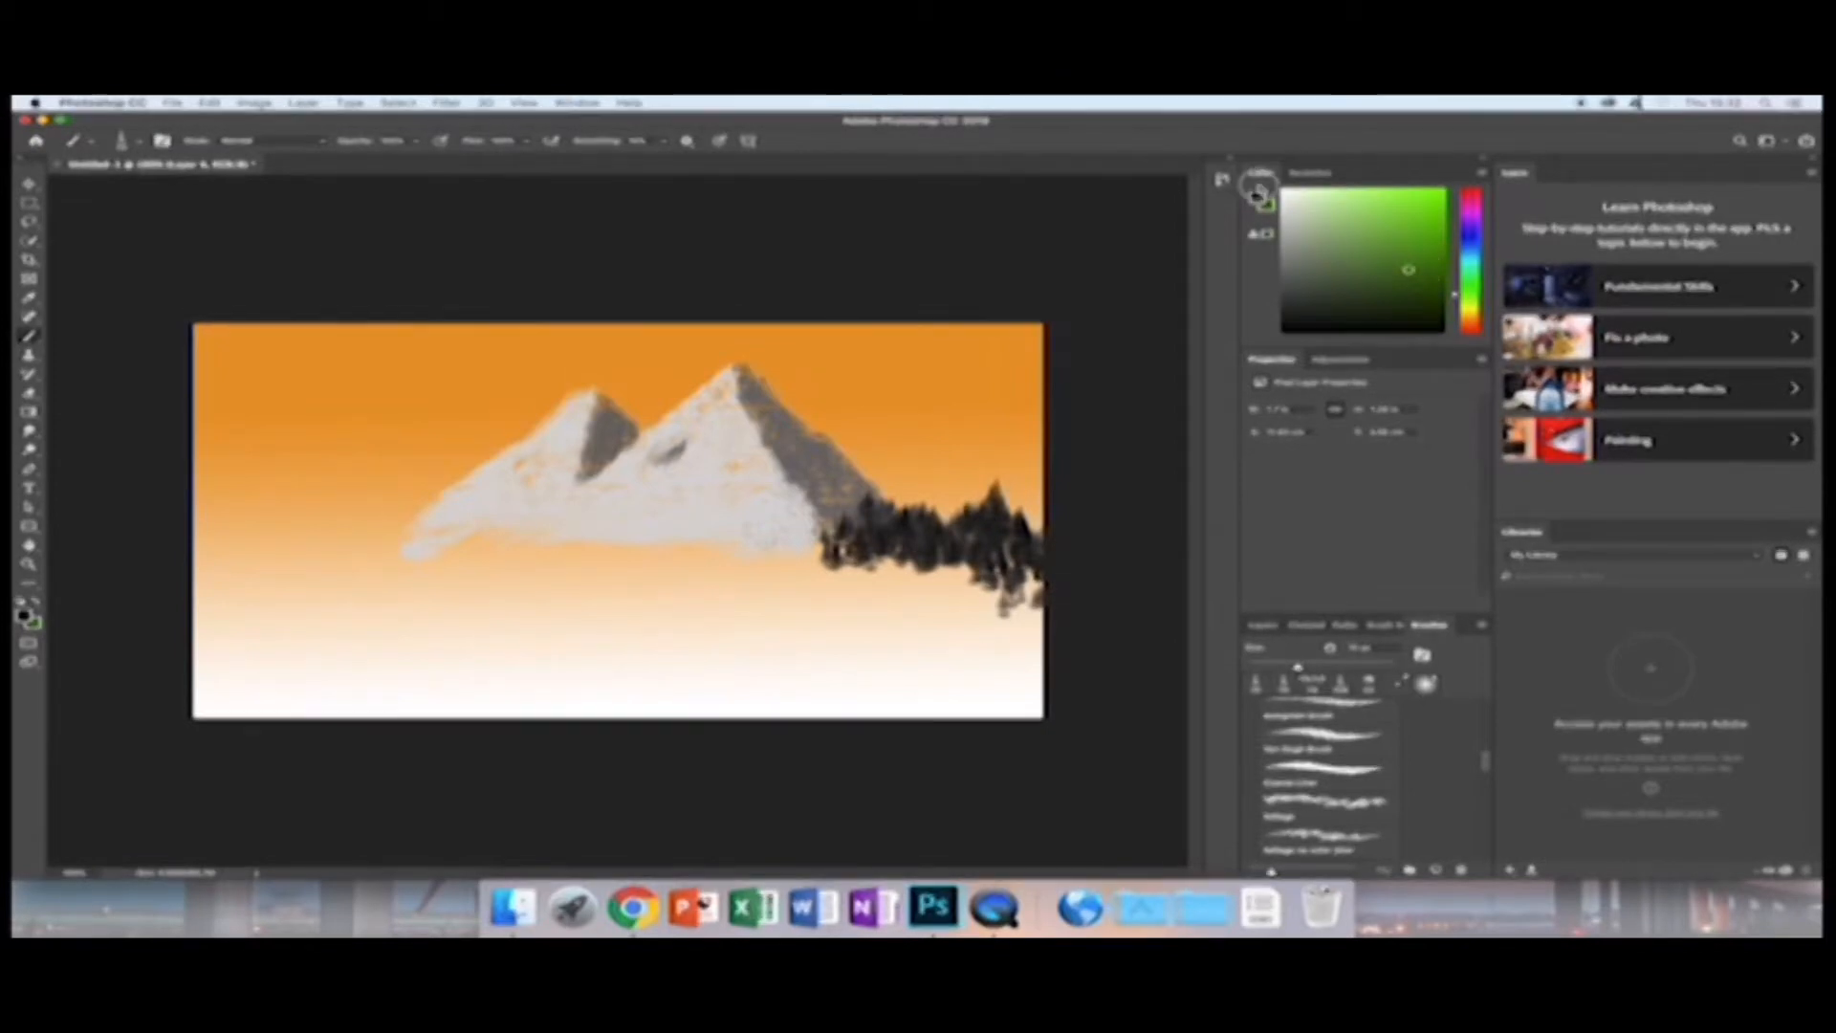
pyautogui.click(1269, 206)
pyautogui.click(692, 556)
pyautogui.moveTo(877, 471); pyautogui.dragTo(895, 457)
pyautogui.click(1088, 364)
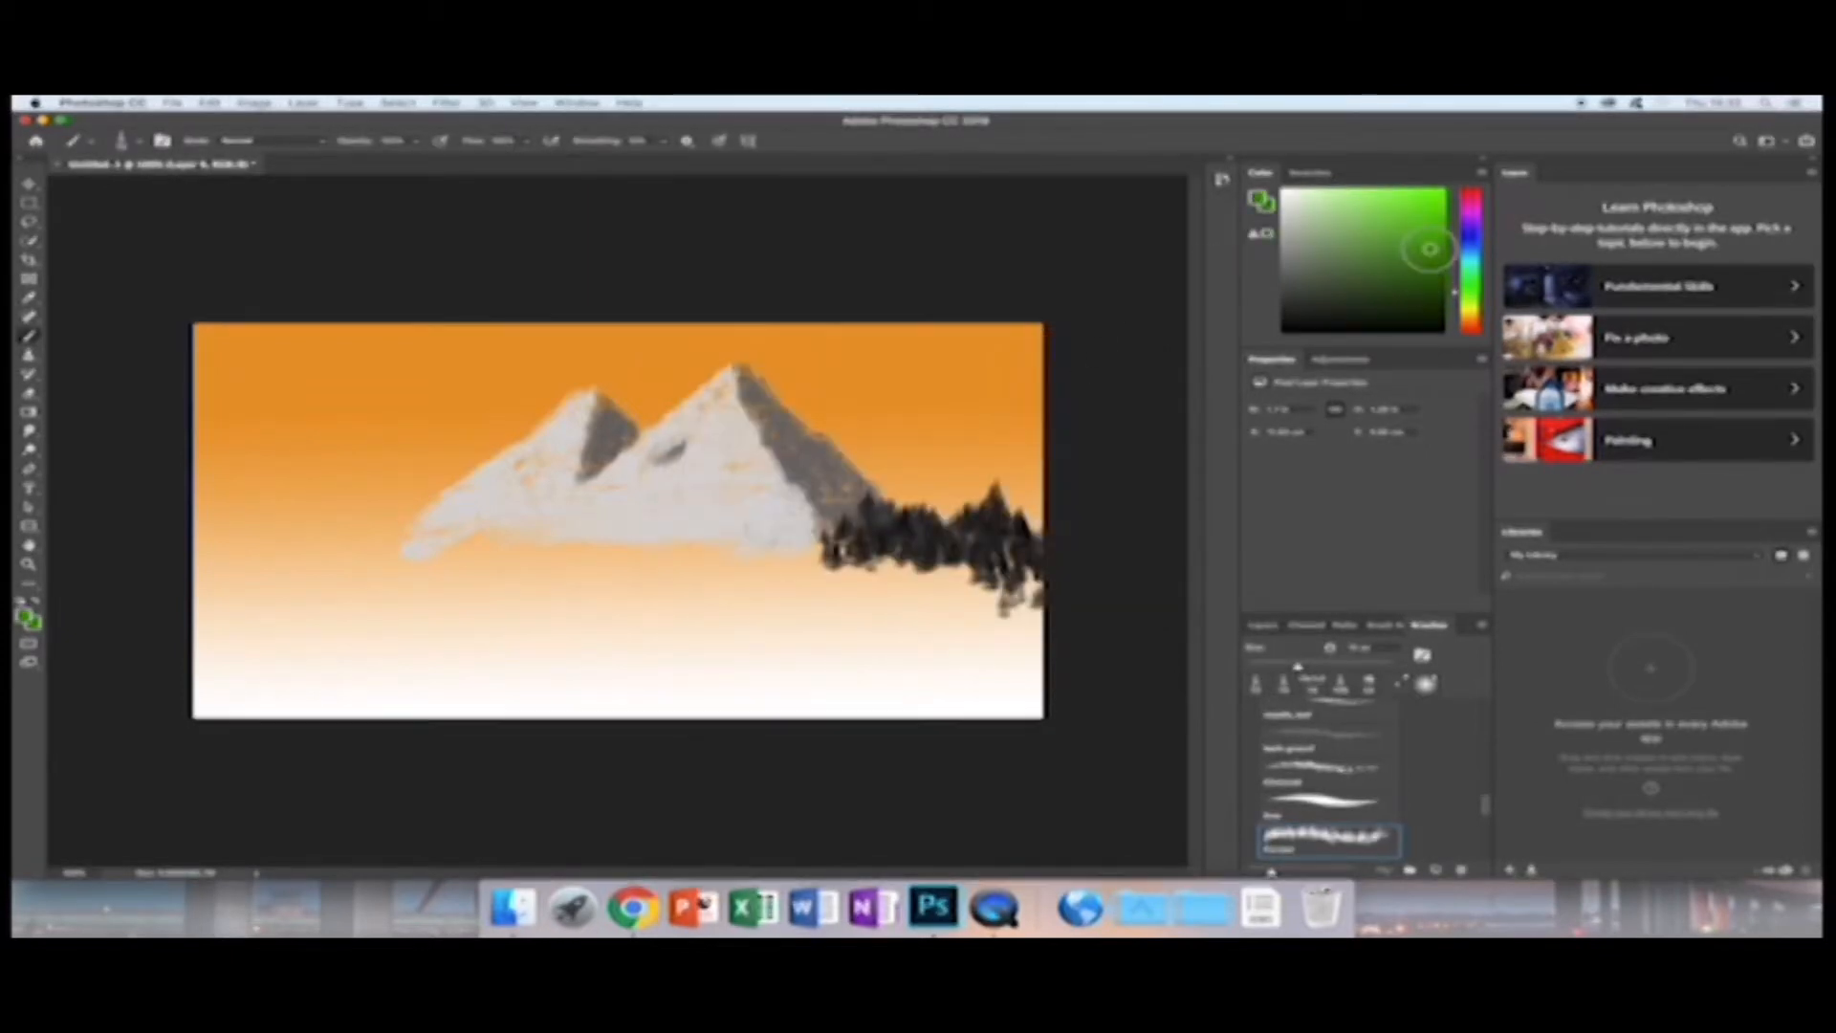
pyautogui.moveTo(795, 559); pyautogui.dragTo(738, 532)
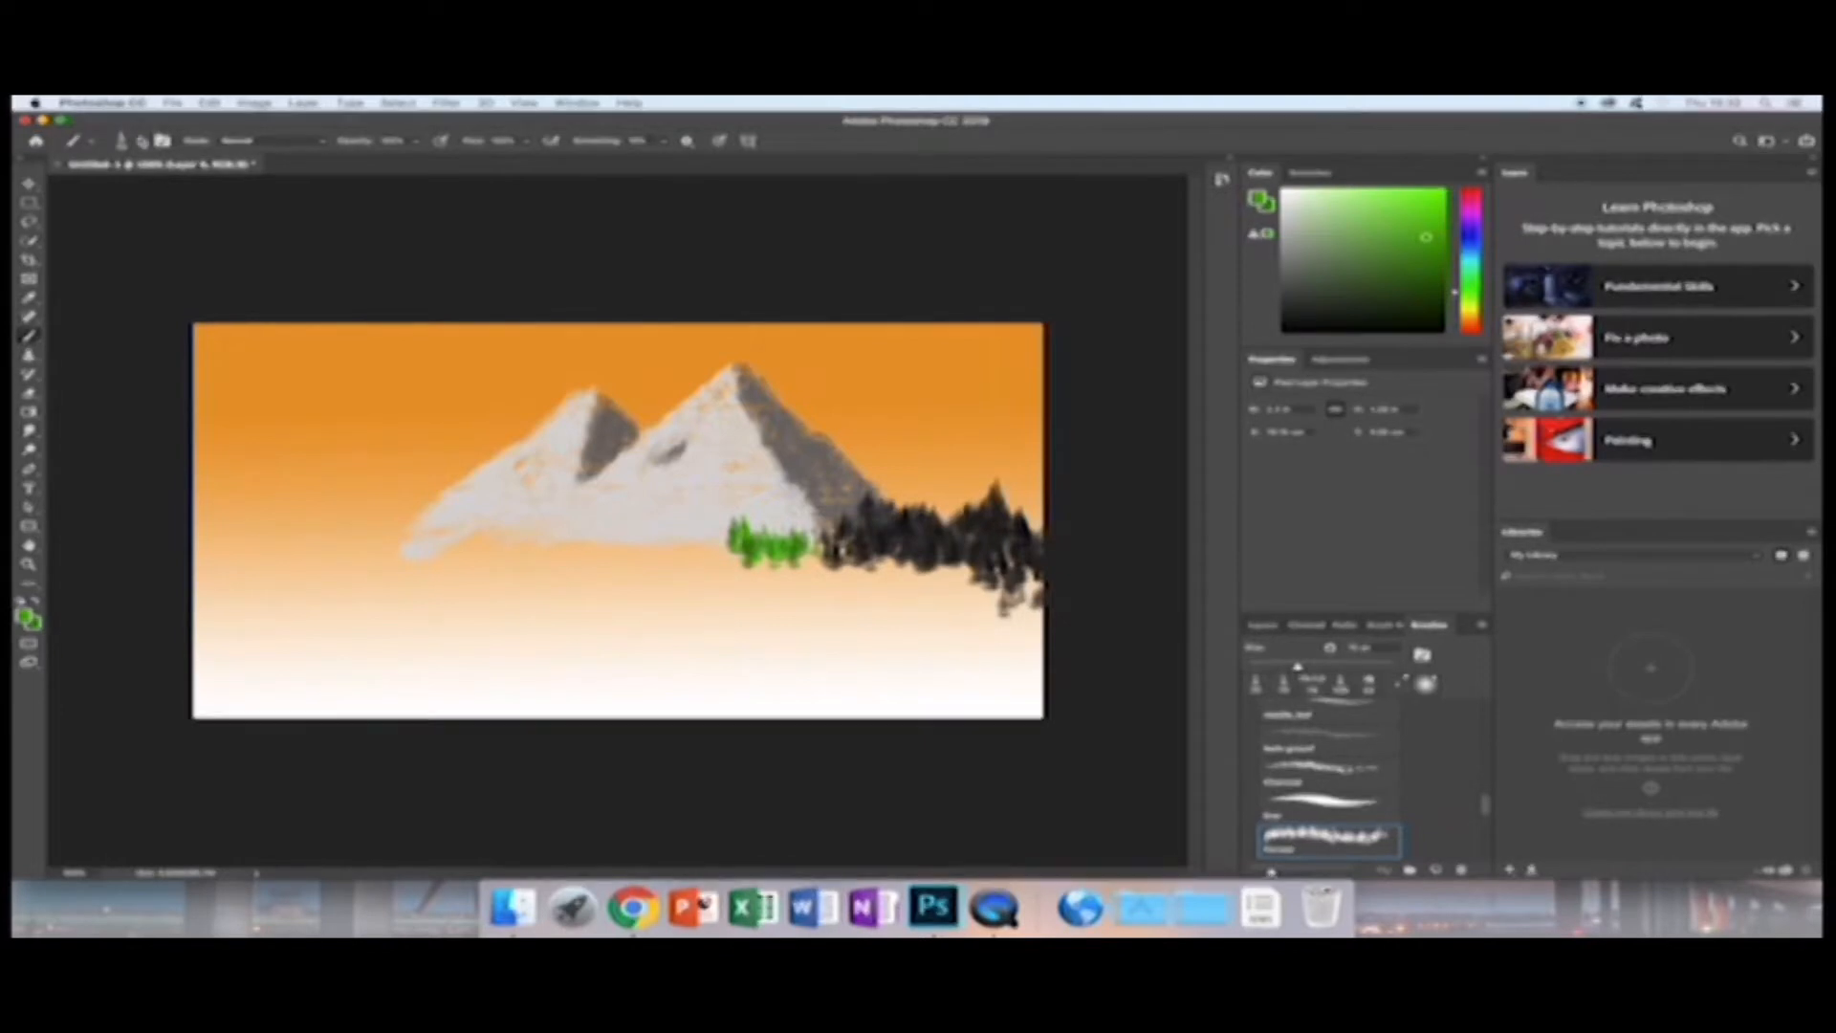
# Enlarge the Forest brush and paint bright green trees along the mountains' base to the left edge of the canvas.
pyautogui.click(134, 141)
pyautogui.click(173, 188)
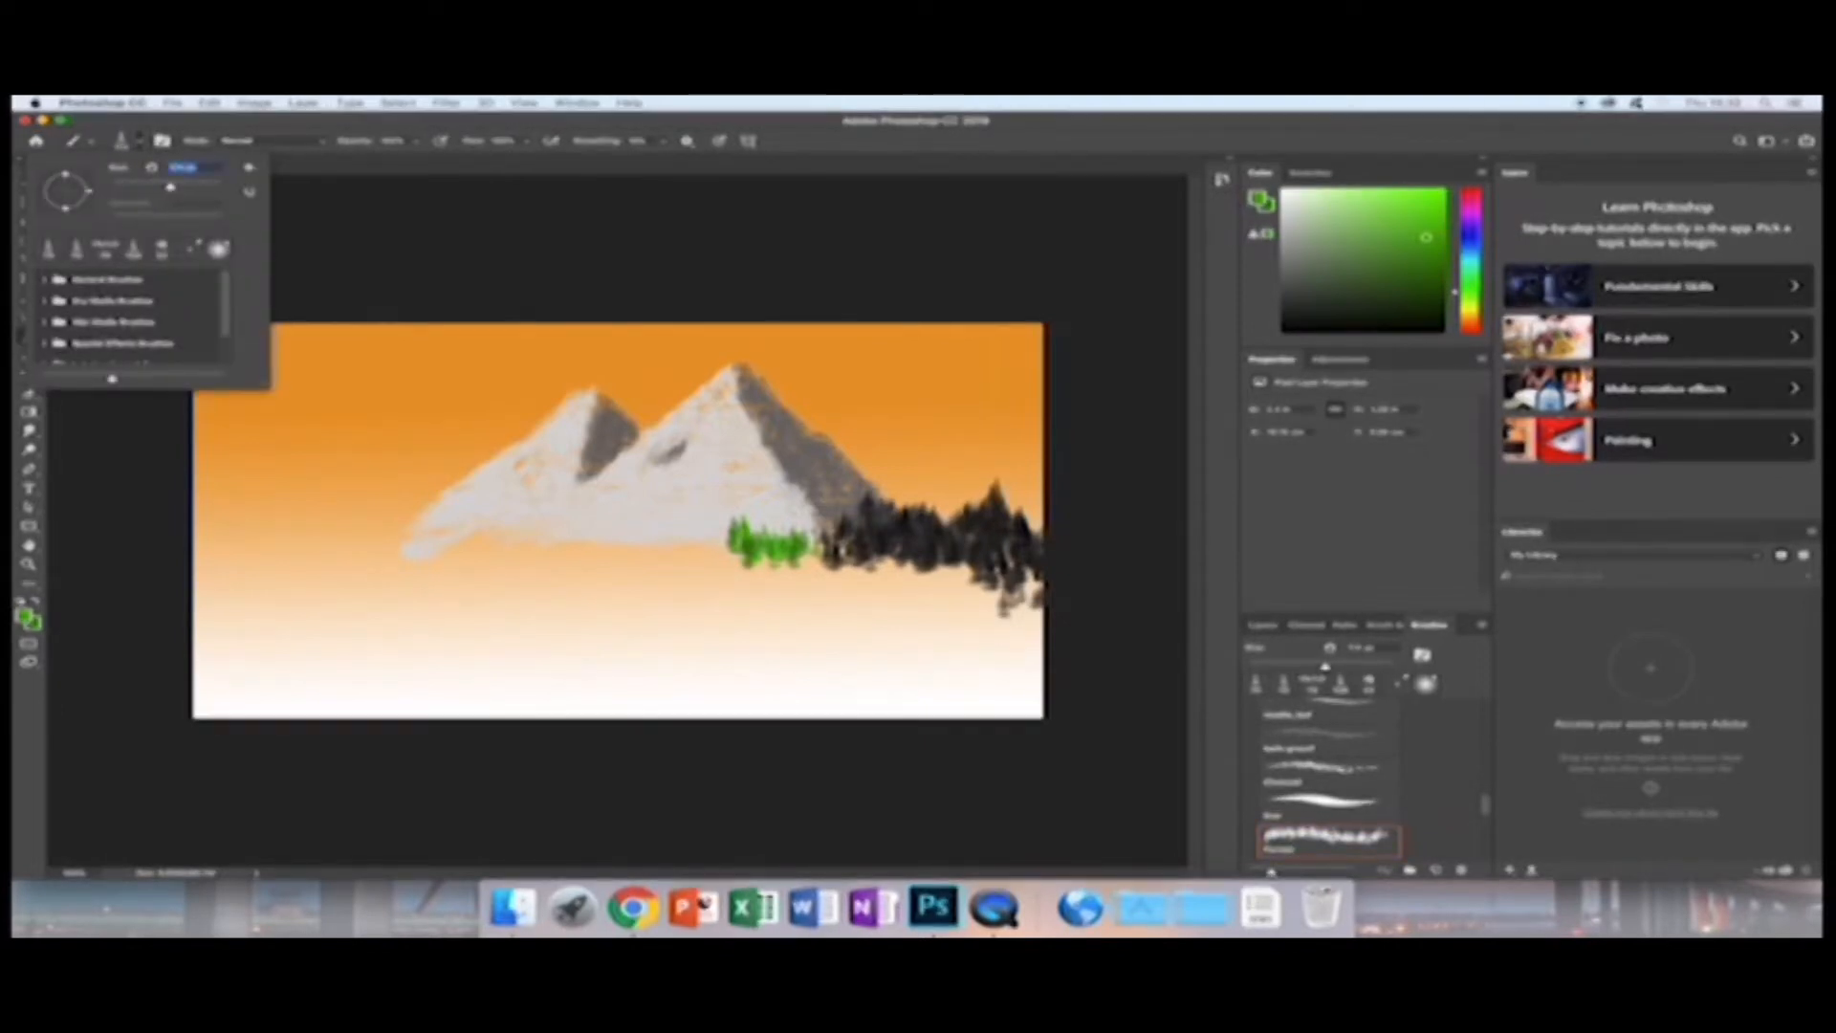
pyautogui.click(713, 532)
pyautogui.moveTo(715, 534)
pyautogui.mouseDown()
pyautogui.moveTo(724, 559)
pyautogui.moveTo(638, 521)
pyautogui.moveTo(605, 554)
pyautogui.moveTo(187, 563)
pyautogui.moveTo(226, 607)
pyautogui.moveTo(250, 544)
pyautogui.moveTo(283, 580)
pyautogui.moveTo(274, 608)
pyautogui.moveTo(350, 572)
pyautogui.moveTo(257, 631)
pyautogui.moveTo(381, 585)
pyautogui.moveTo(311, 524)
pyautogui.moveTo(287, 532)
pyautogui.moveTo(557, 562)
pyautogui.moveTo(435, 526)
pyautogui.mouseUp()
pyautogui.click(471, 546)
# Set the foreground colour to dark green and paint trees over the black ones at the right of the canvas.
pyautogui.moveTo(1433, 268); pyautogui.dragTo(1431, 311)
pyautogui.click(1259, 199)
pyautogui.click(901, 517)
pyautogui.click(1094, 370)
pyautogui.moveTo(854, 541)
pyautogui.mouseDown()
pyautogui.moveTo(992, 529)
pyautogui.moveTo(975, 567)
pyautogui.mouseUp()
pyautogui.click(749, 642)
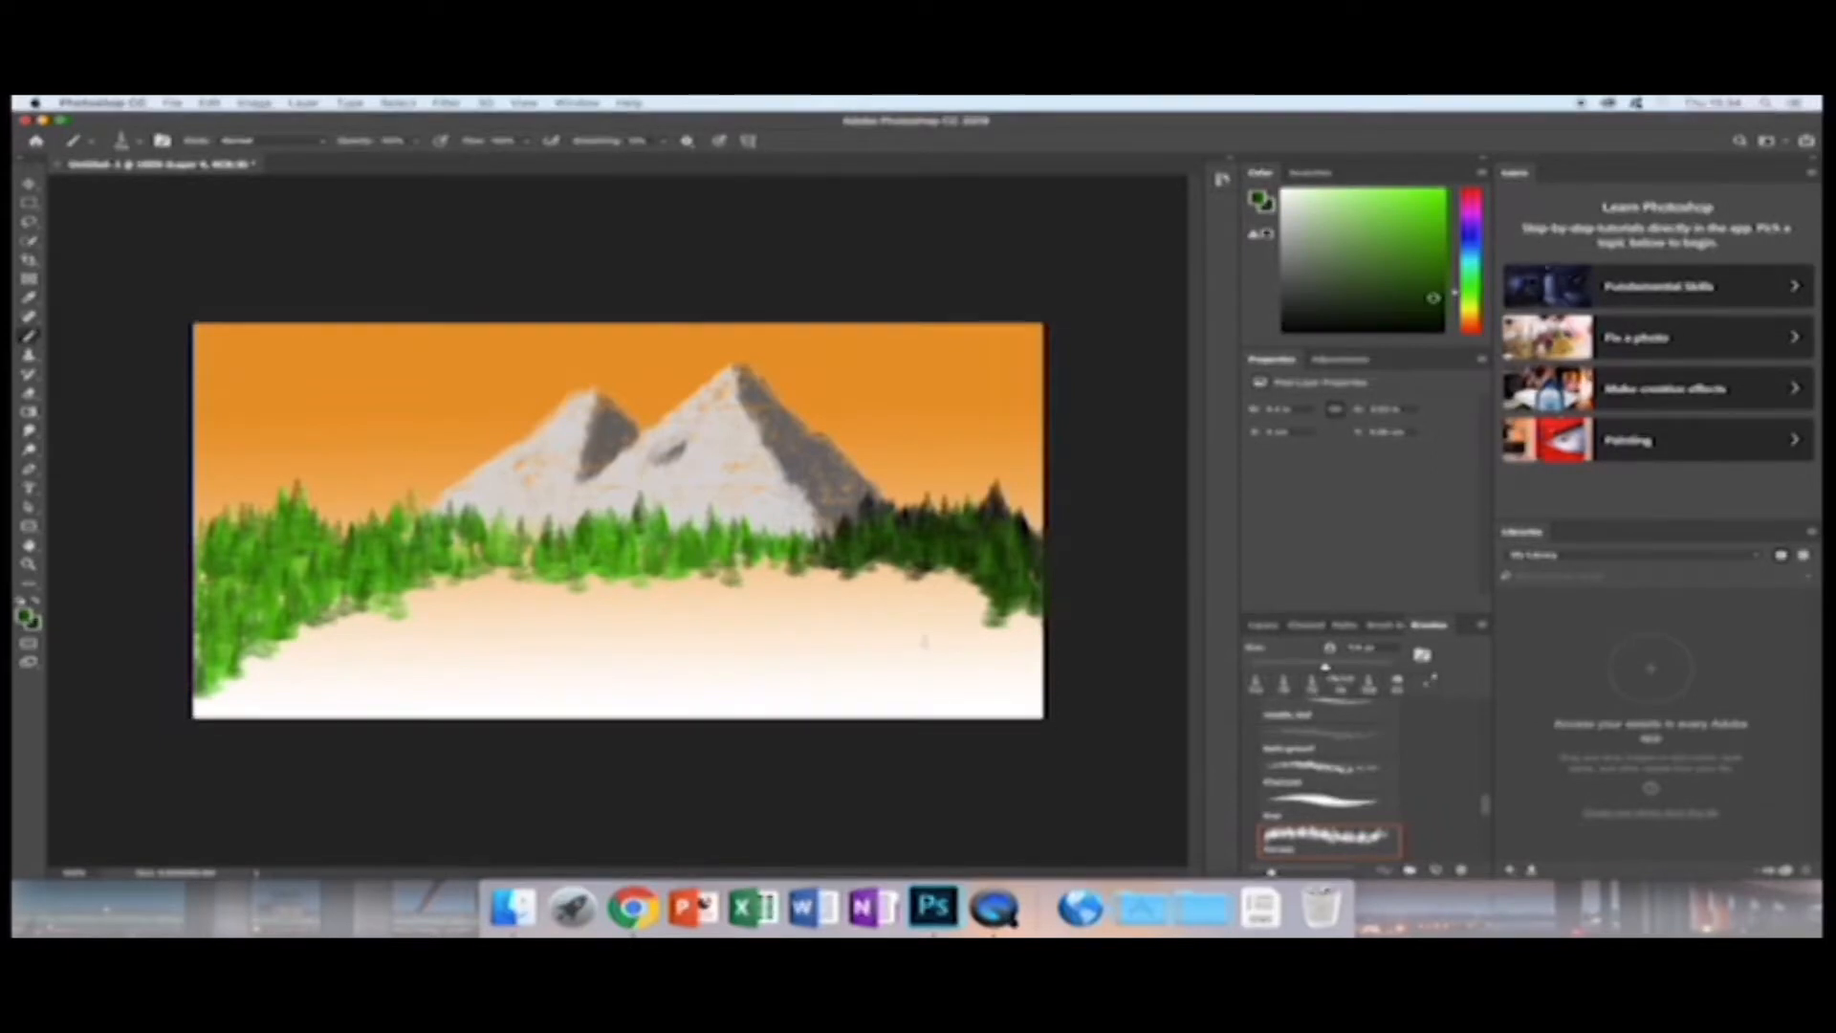
# Stamp dark green trees among the bright green ones across the middle and left of the tree line.
pyautogui.click(469, 559)
pyautogui.click(528, 563)
pyautogui.click(408, 546)
pyautogui.click(591, 560)
pyautogui.click(667, 563)
pyautogui.click(756, 547)
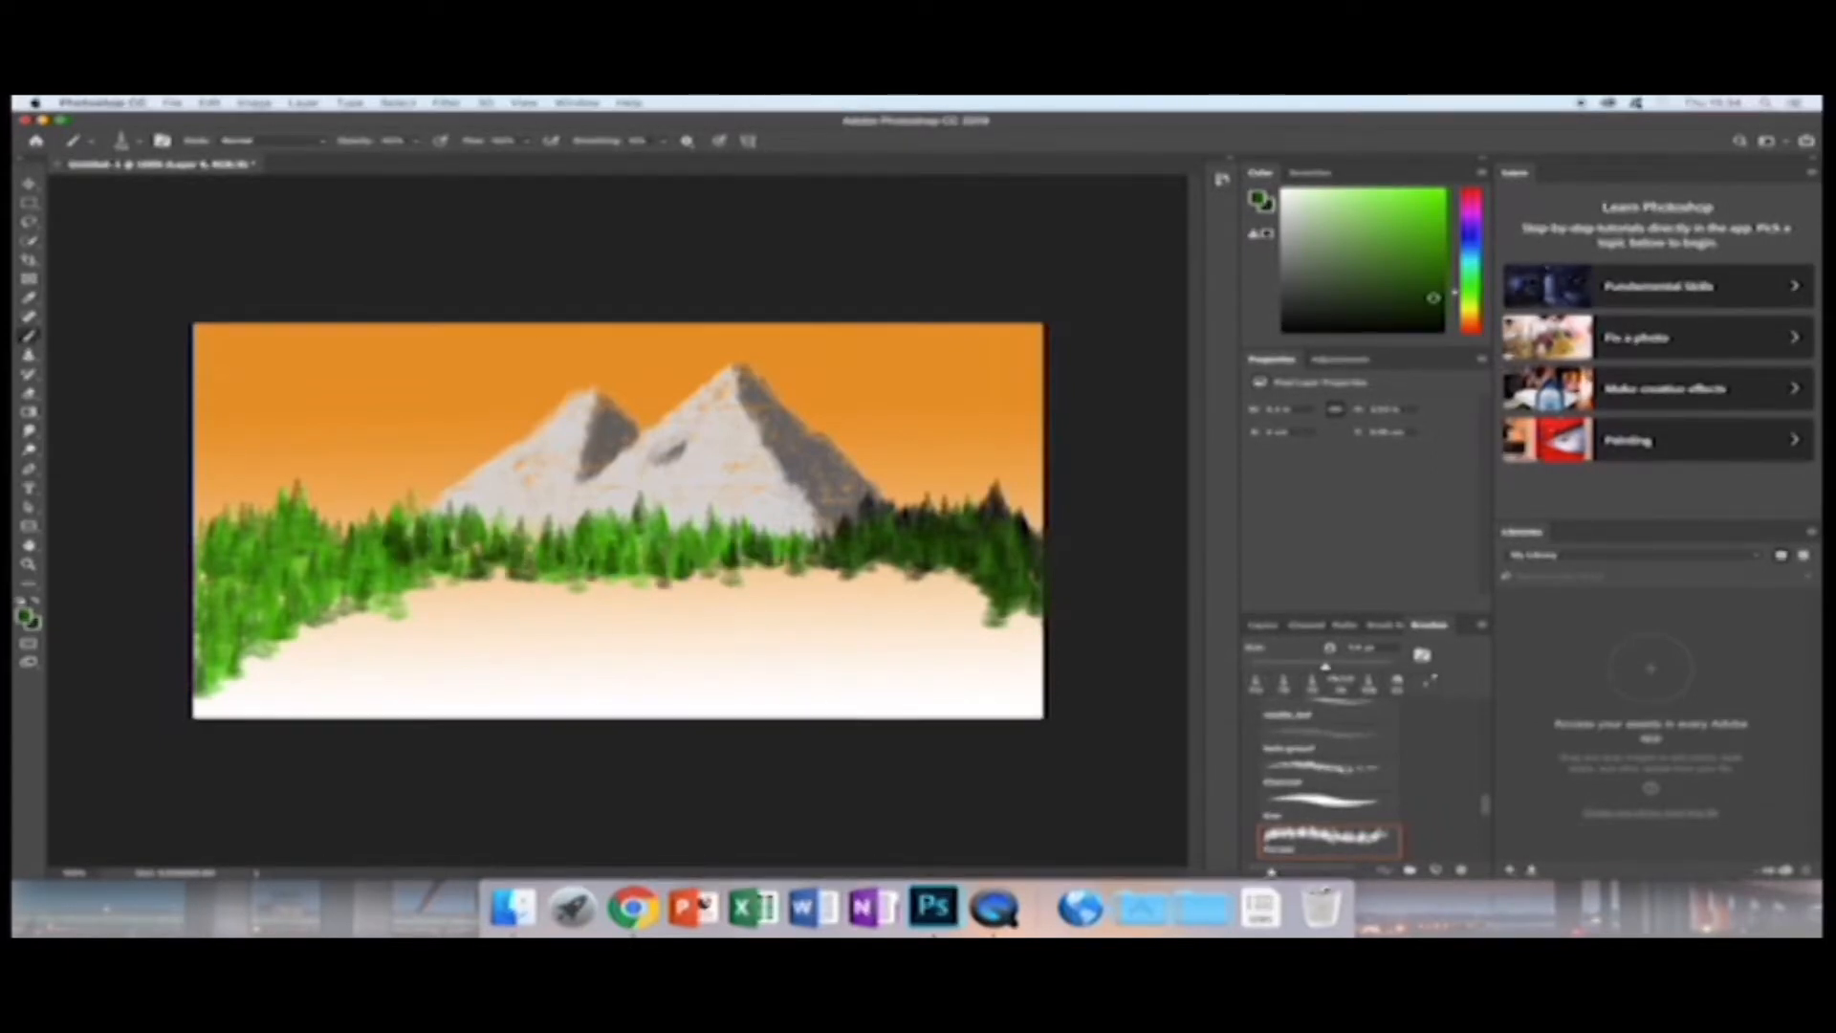
pyautogui.click(218, 576)
pyautogui.click(282, 599)
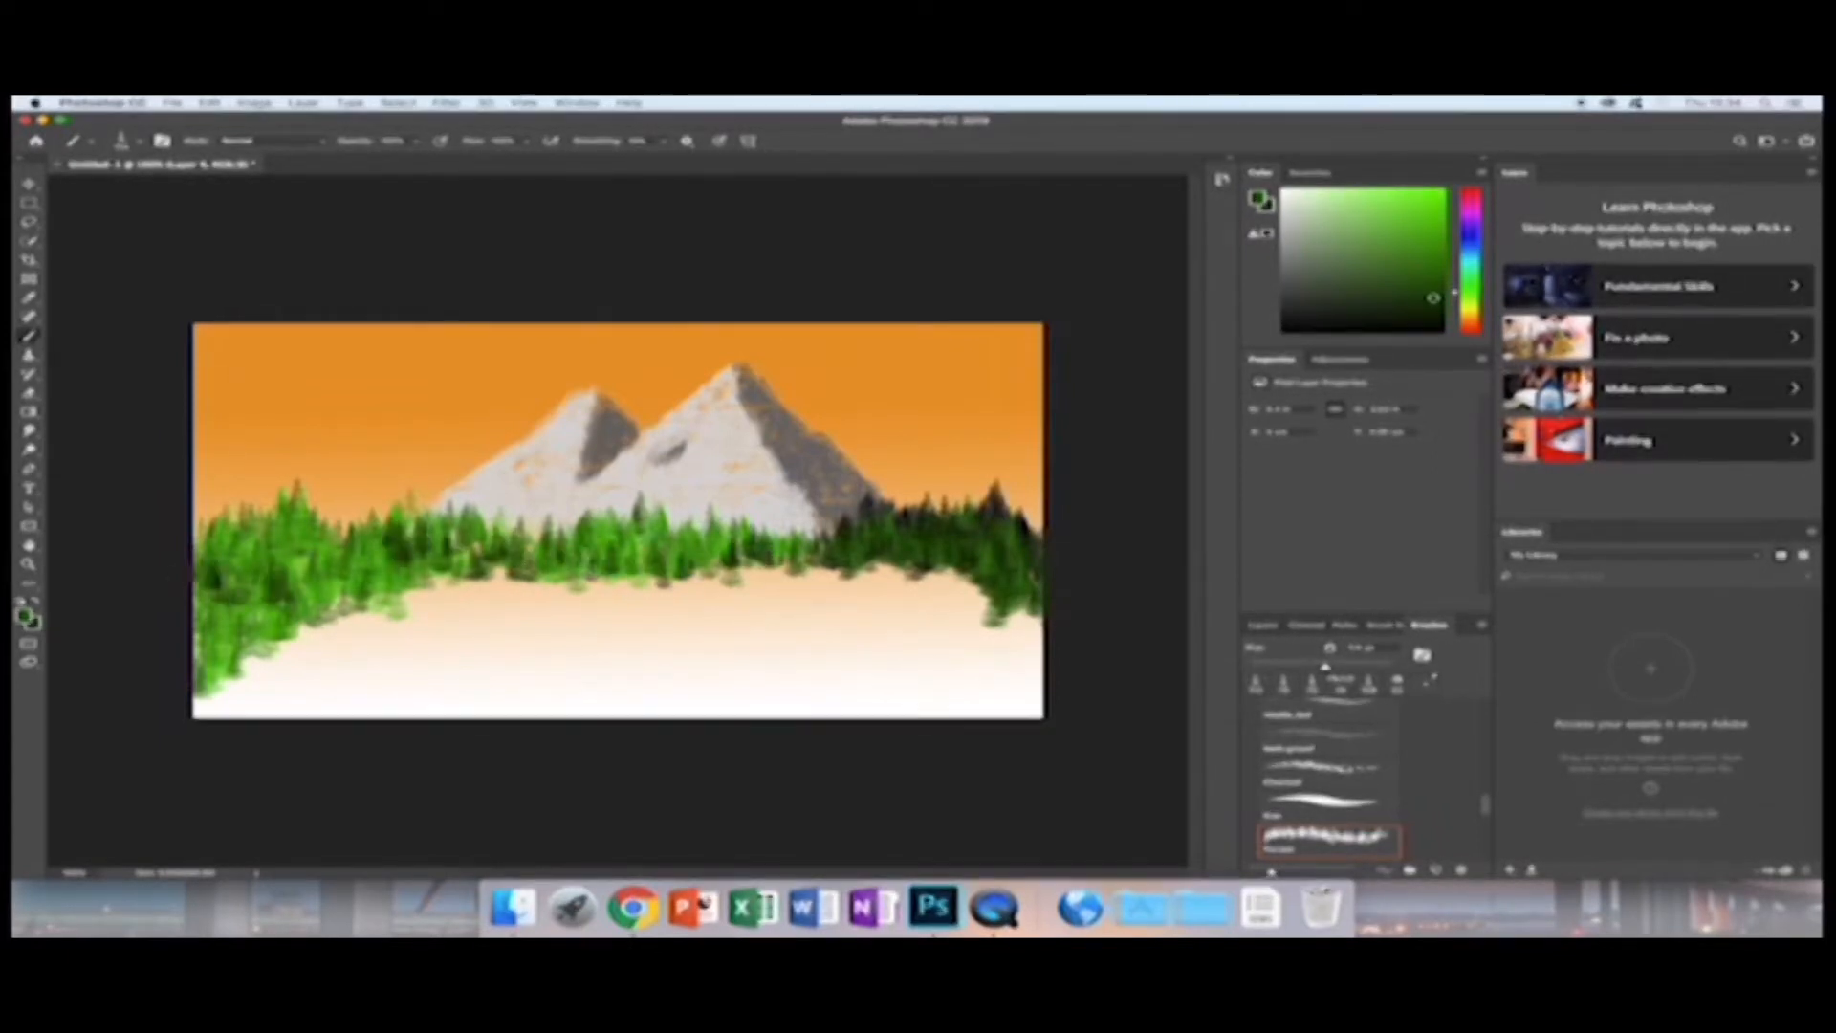
pyautogui.click(528, 537)
pyautogui.click(462, 546)
pyautogui.click(385, 543)
pyautogui.click(353, 532)
pyautogui.click(311, 547)
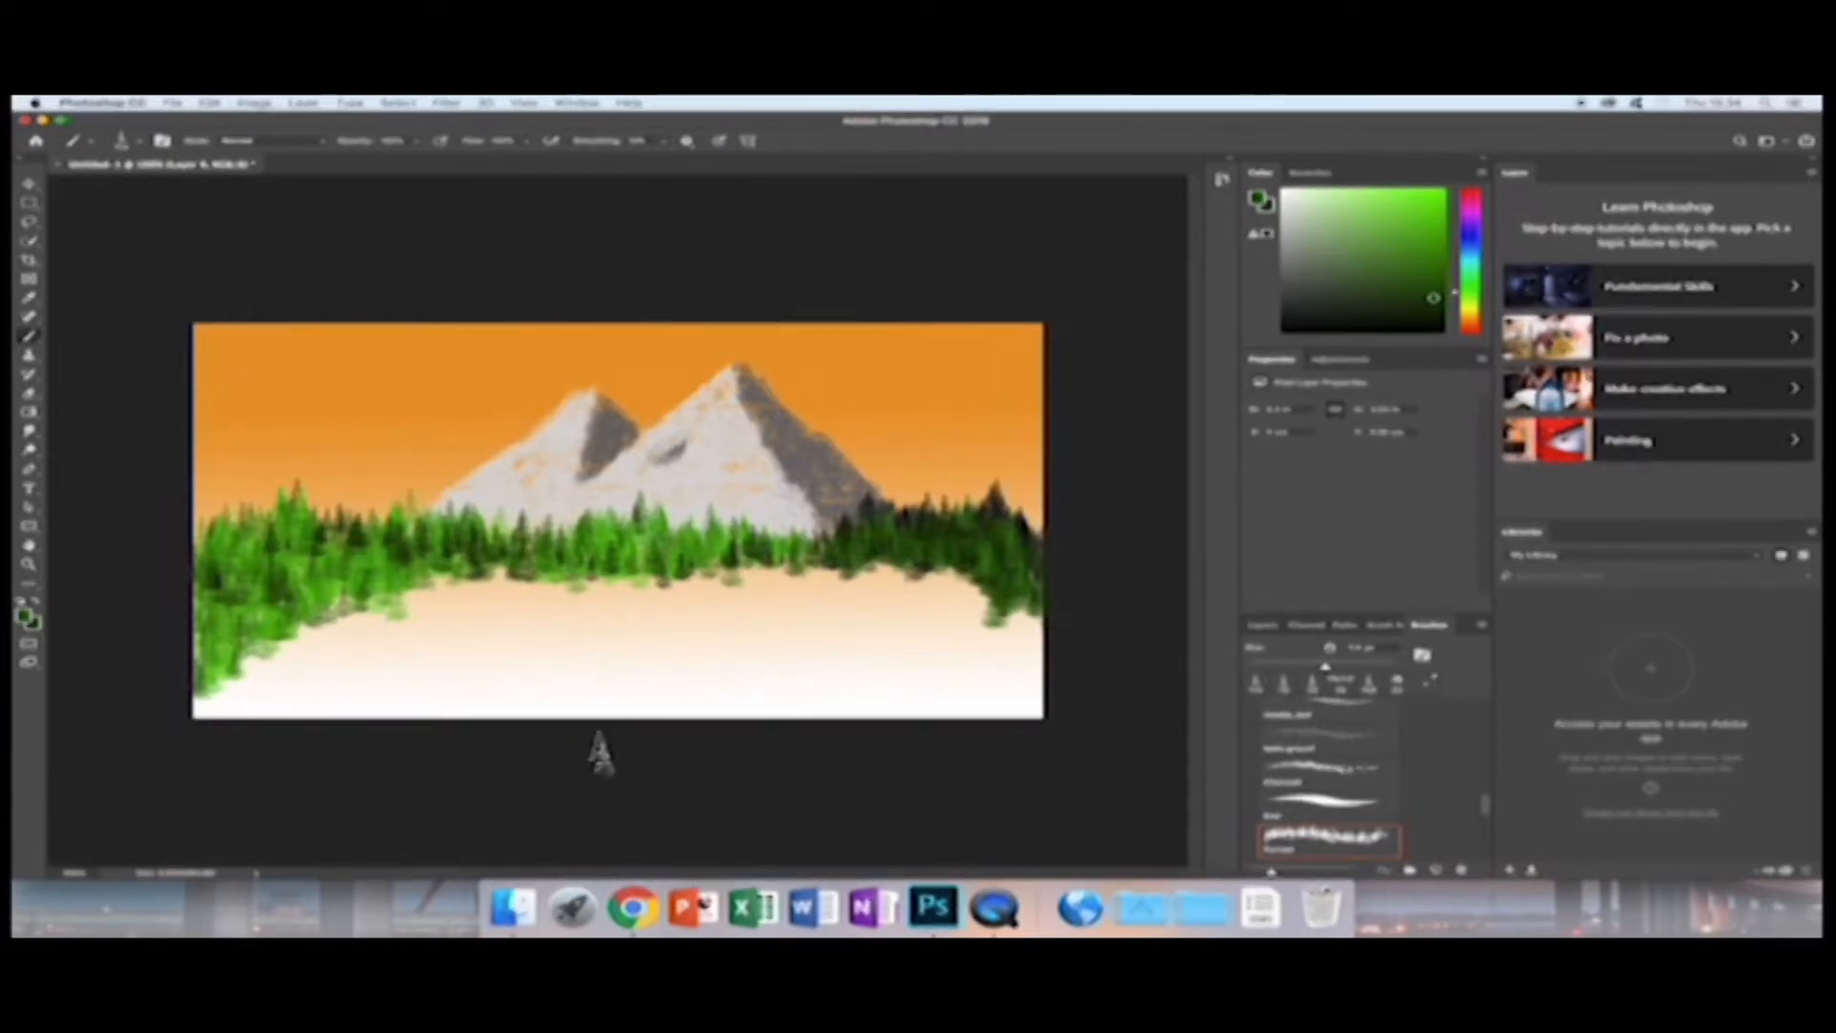
# Select the textured trunk brush listed next to the Forest brush.
pyautogui.click(132, 143)
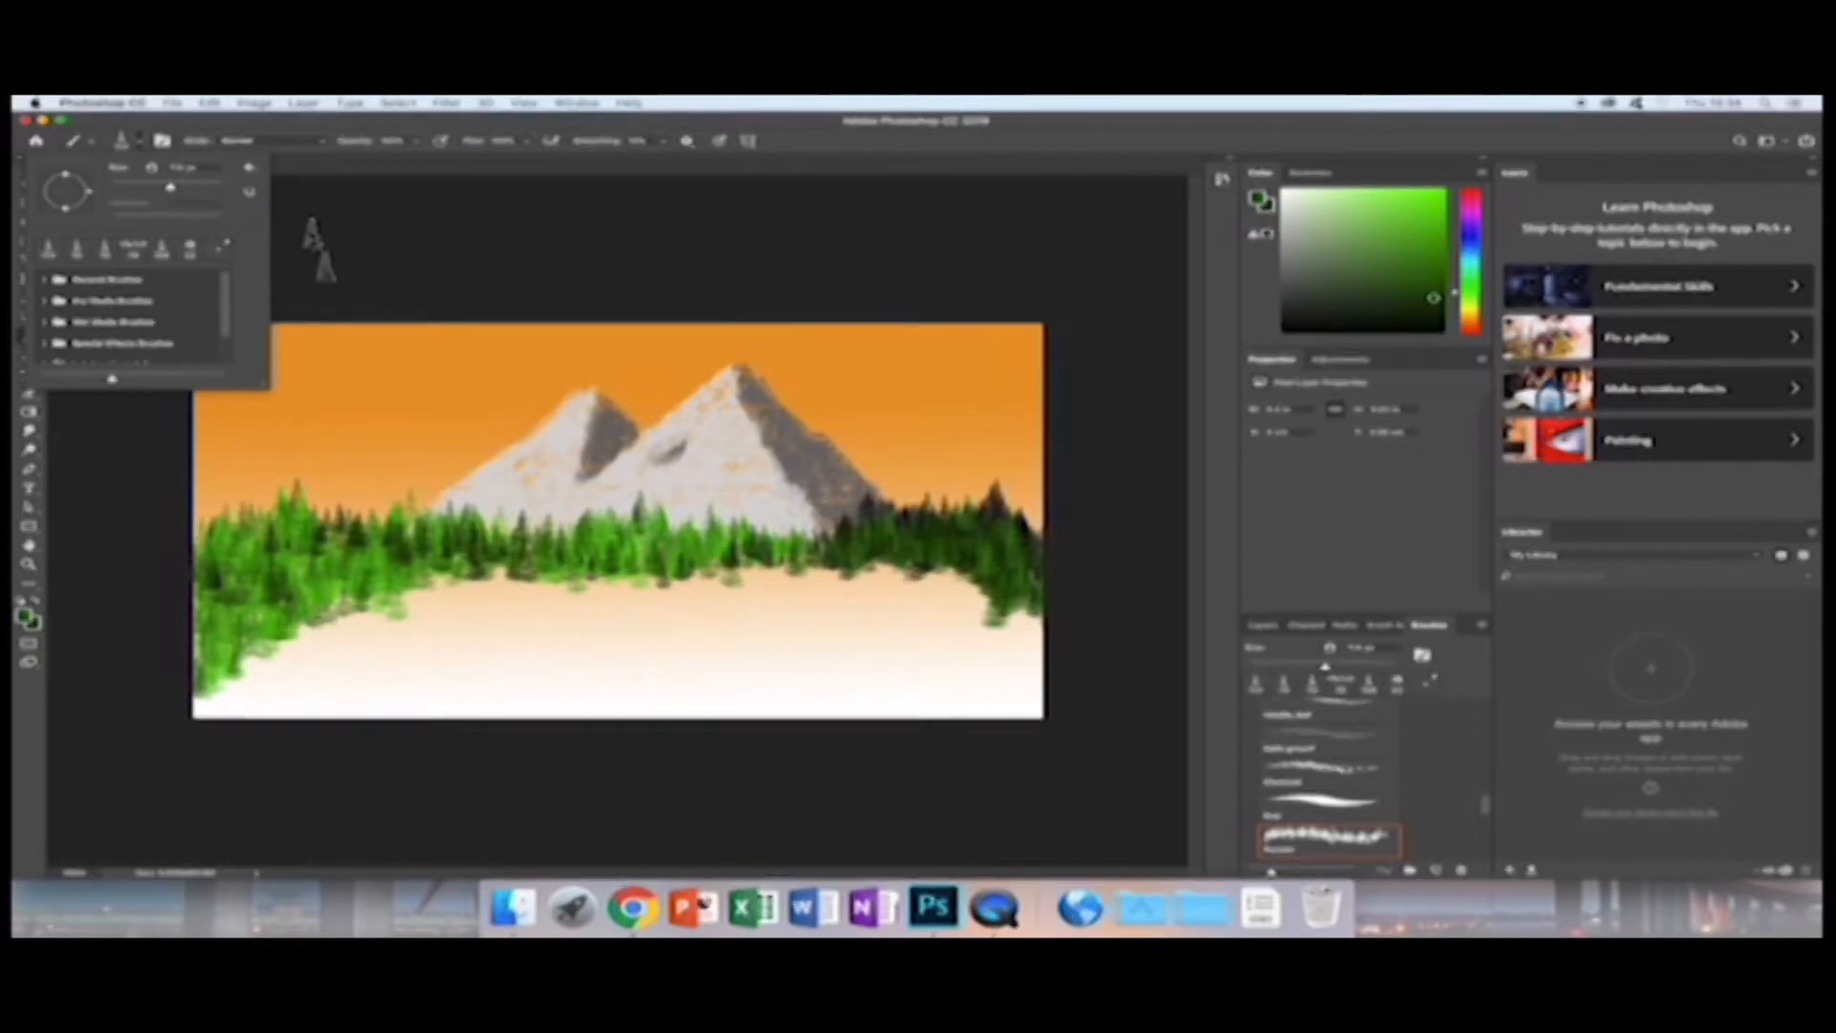
pyautogui.click(162, 142)
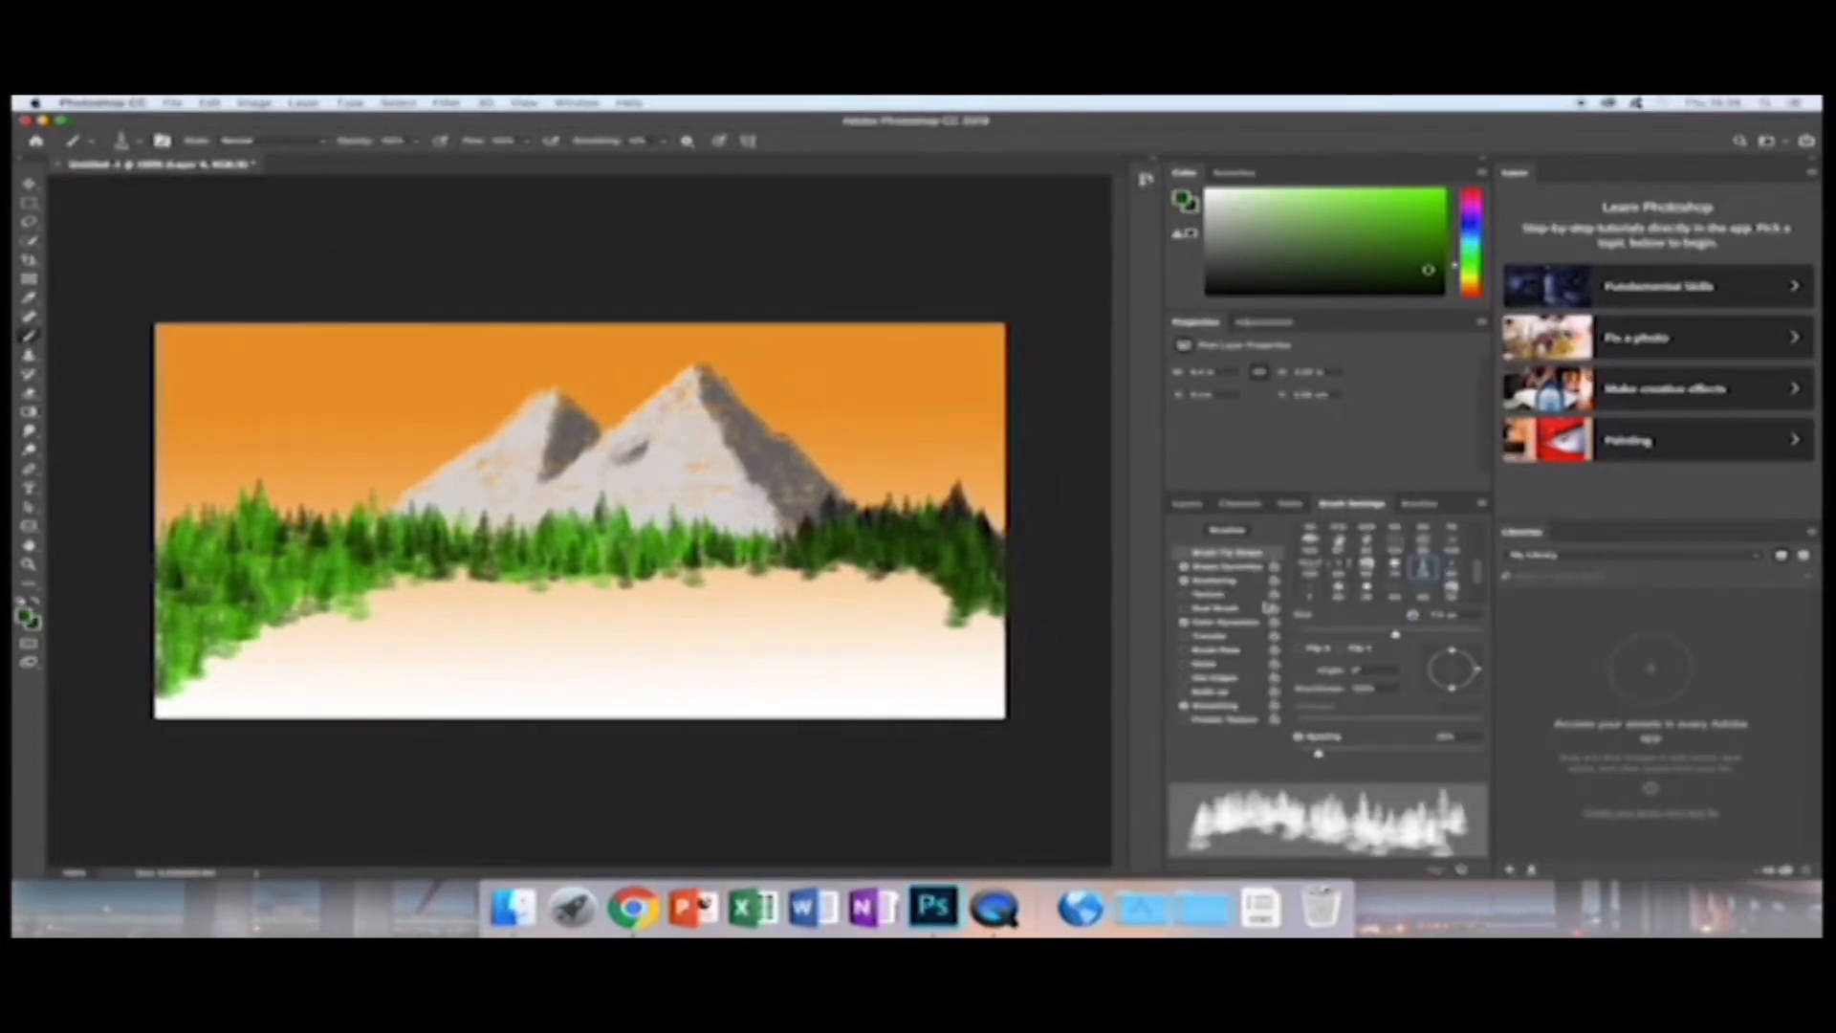
pyautogui.click(1420, 507)
pyautogui.moveTo(1483, 796)
pyautogui.mouseDown()
pyautogui.moveTo(1477, 633)
pyautogui.moveTo(1481, 791)
pyautogui.mouseUp()
pyautogui.click(1386, 681)
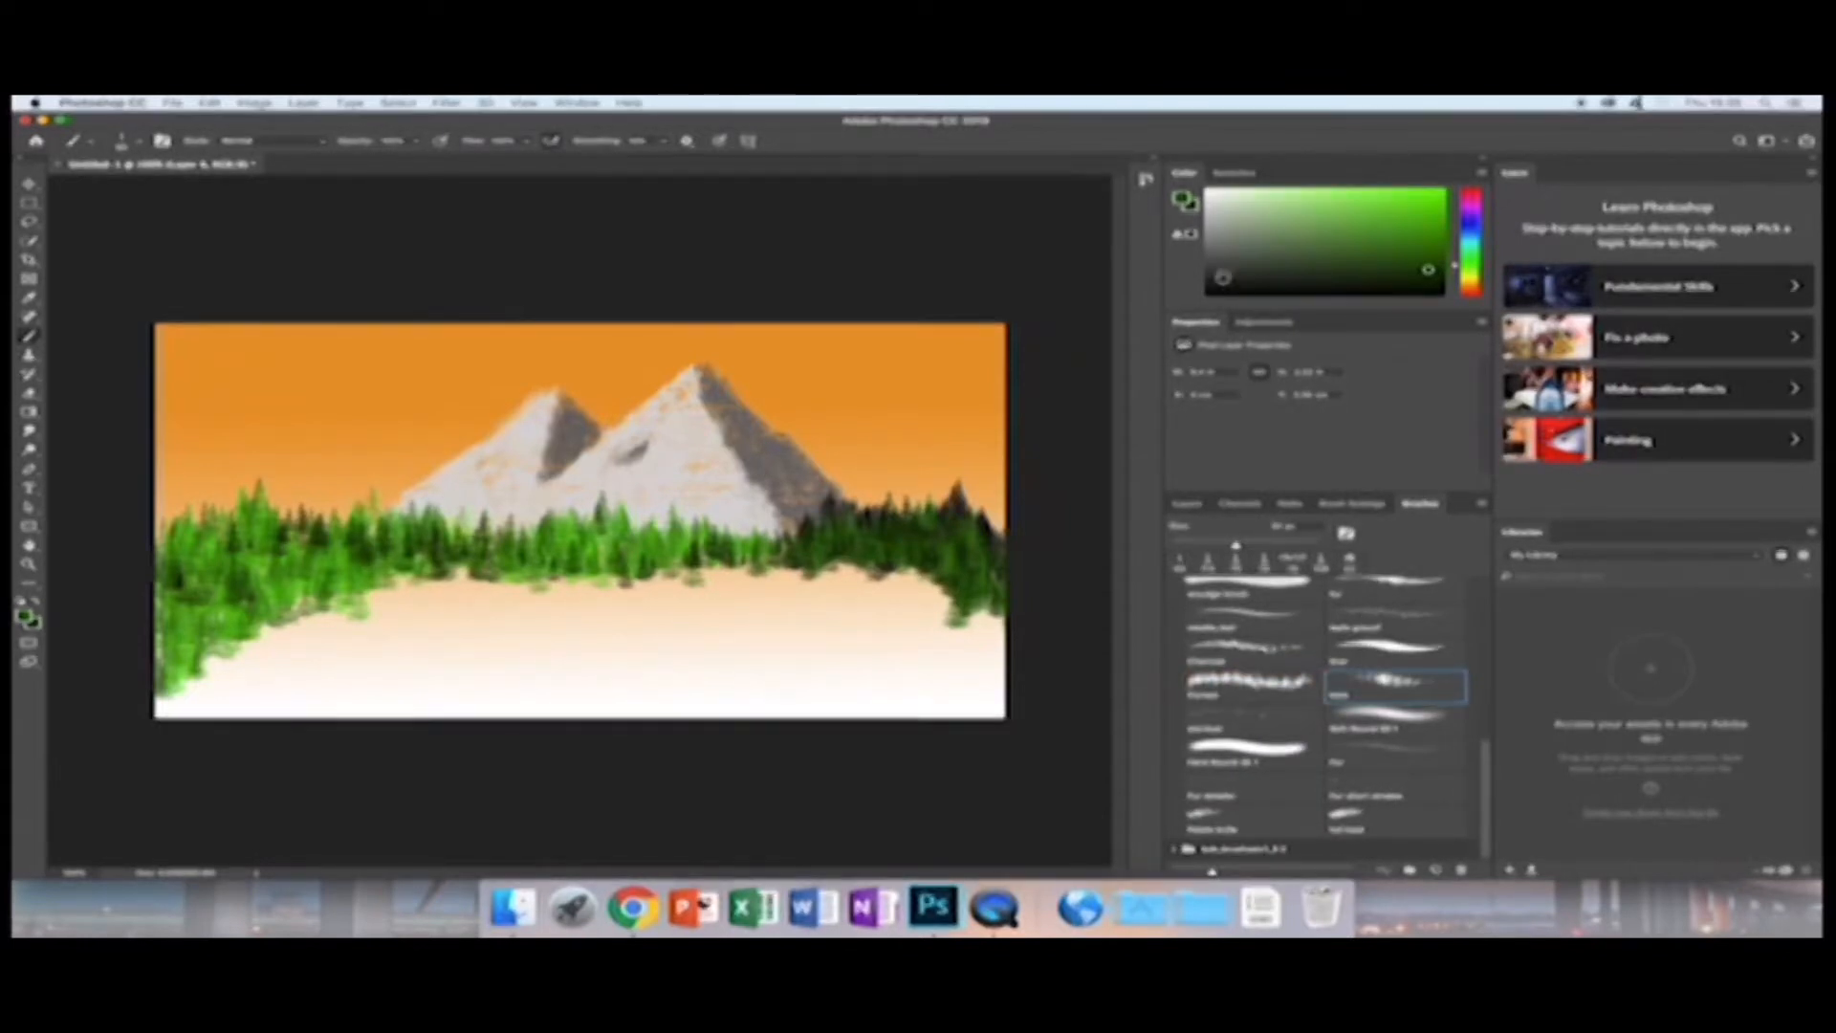
# Set the foreground and background colours to black and add a new layer above the forest layer for the tree trunks.
pyautogui.moveTo(1471, 292); pyautogui.dragTo(1471, 282)
pyautogui.click(36, 602)
pyautogui.click(24, 617)
pyautogui.click(937, 538)
pyautogui.click(891, 529)
pyautogui.click(1092, 367)
pyautogui.click(29, 393)
pyautogui.click(1187, 504)
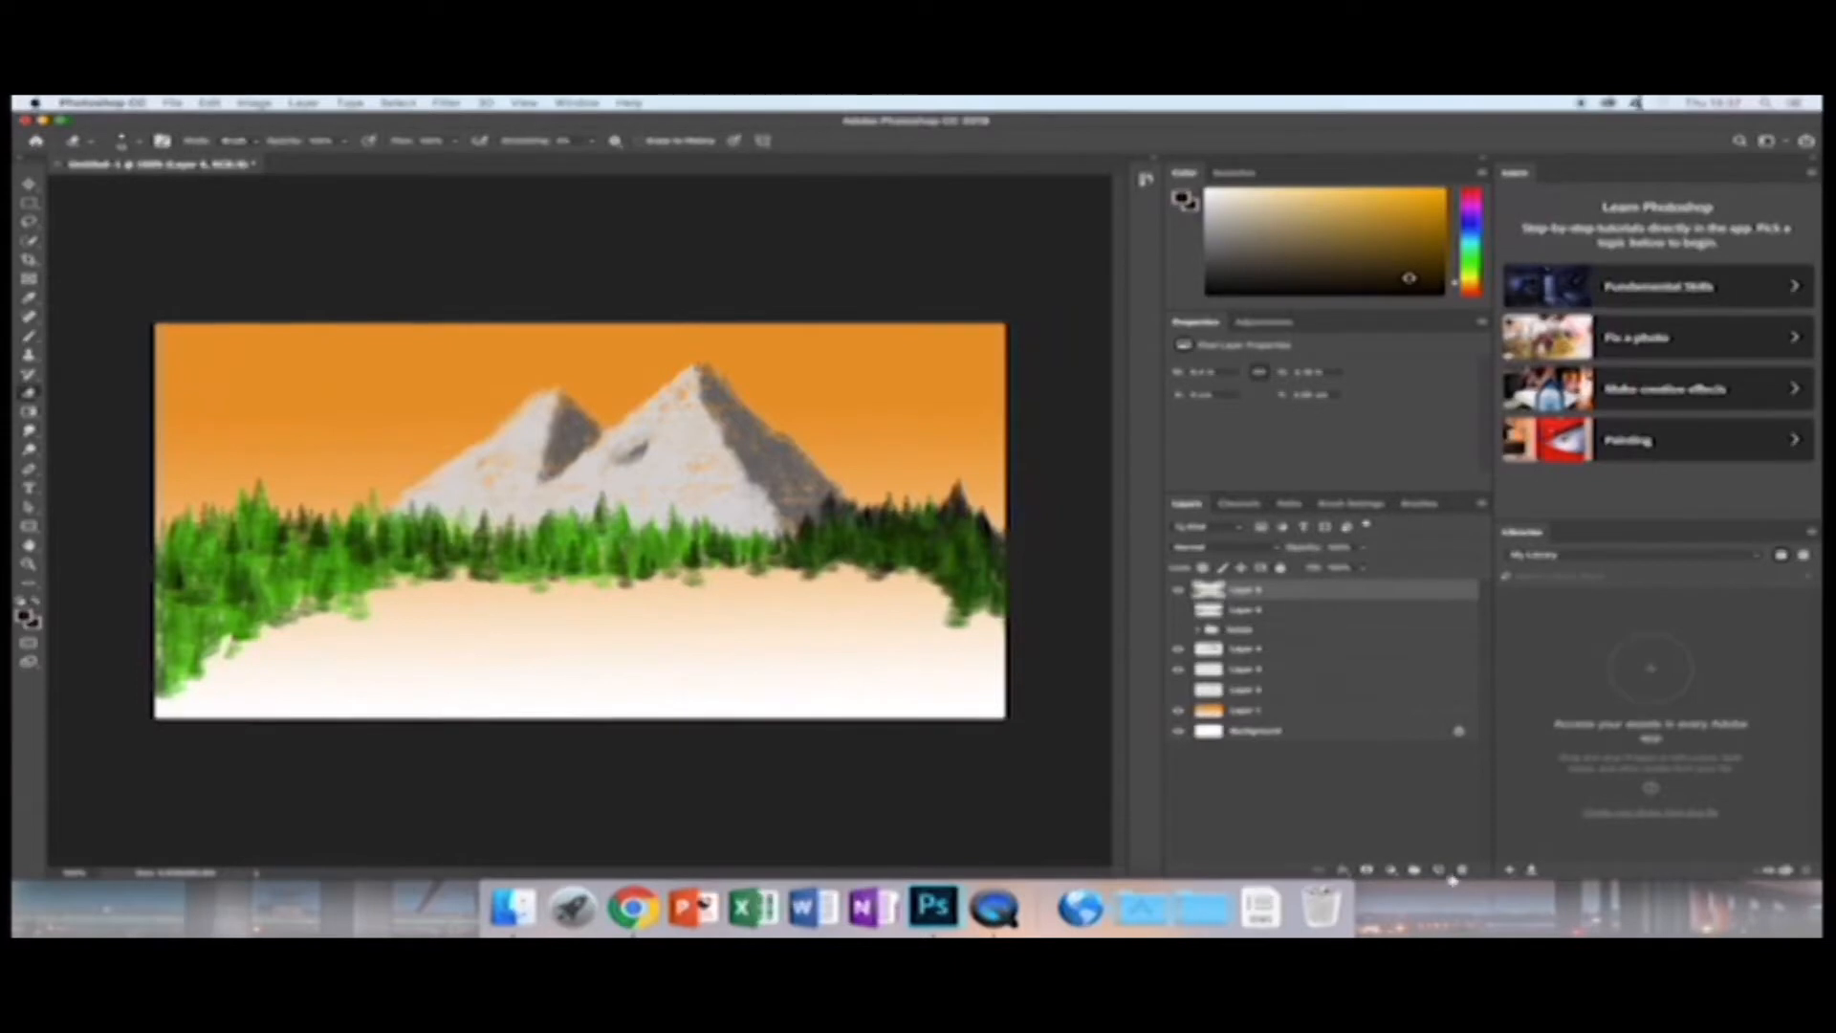
pyautogui.click(1420, 503)
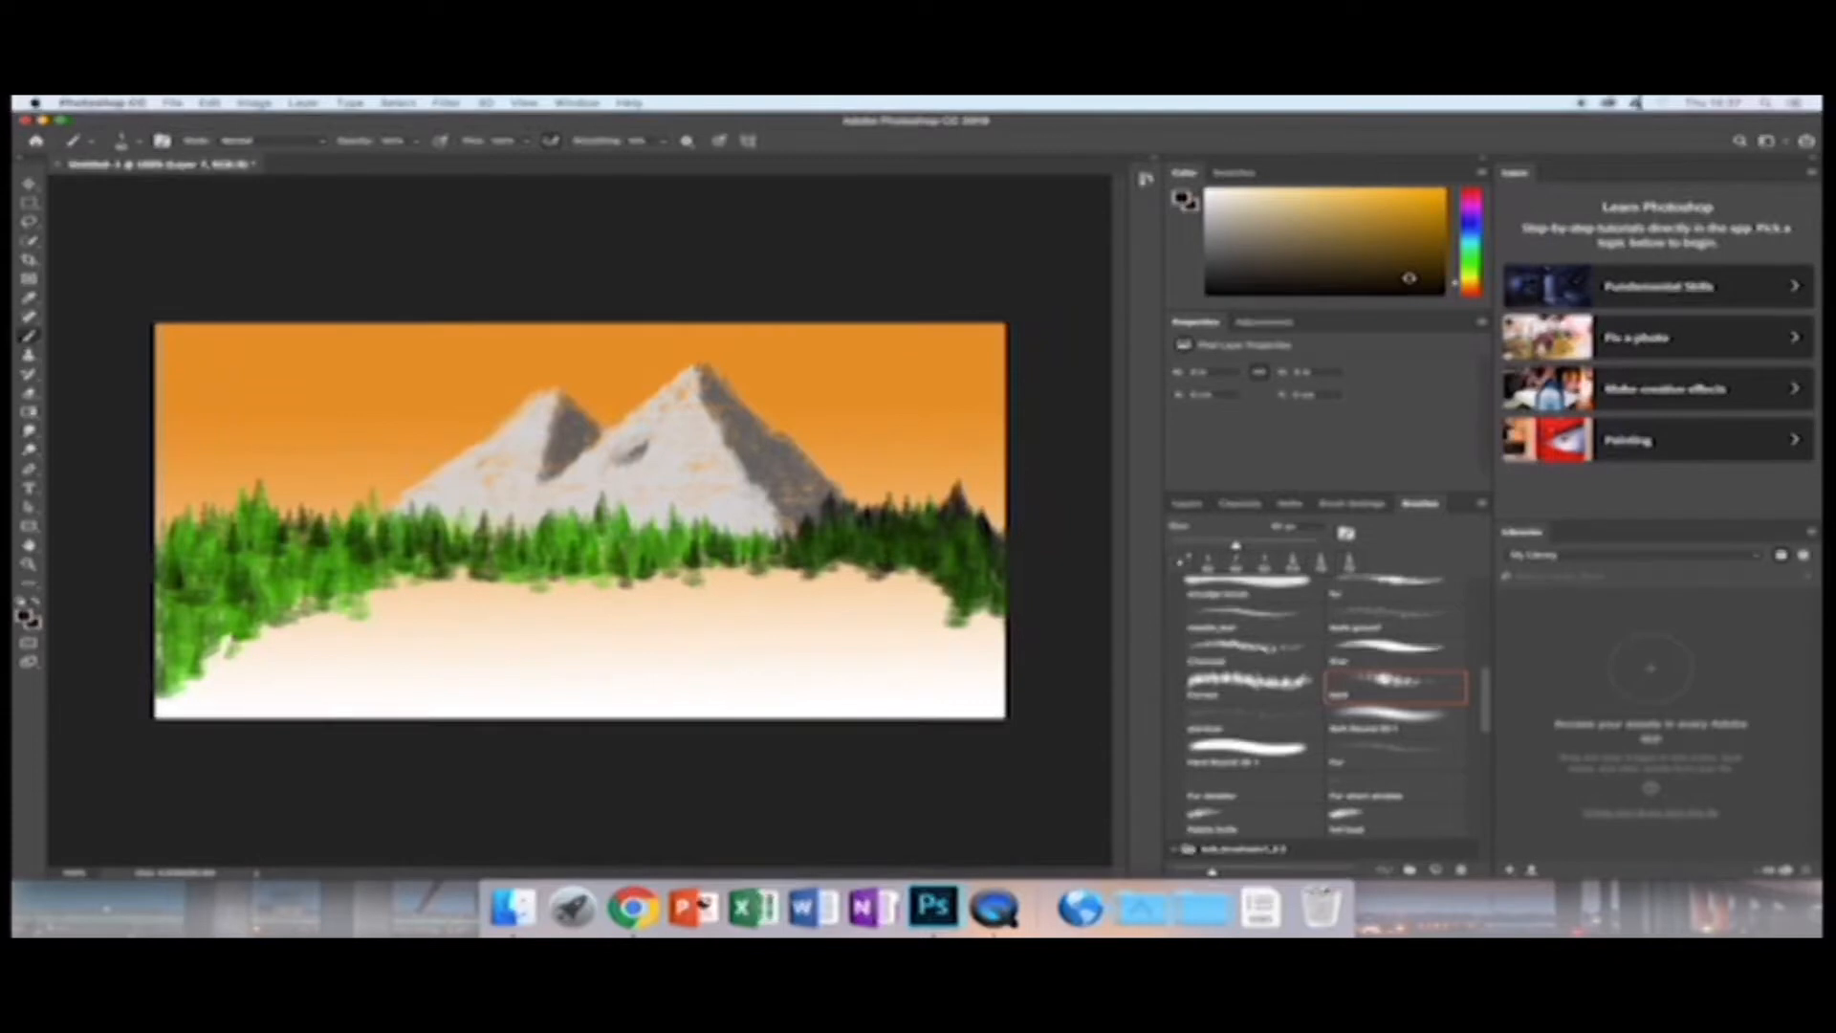
# Paint a thin, nearly vertical black trunk from the dark trees at the right down to the canvas's lower edge.
pyautogui.moveTo(898, 617); pyautogui.dragTo(907, 705)
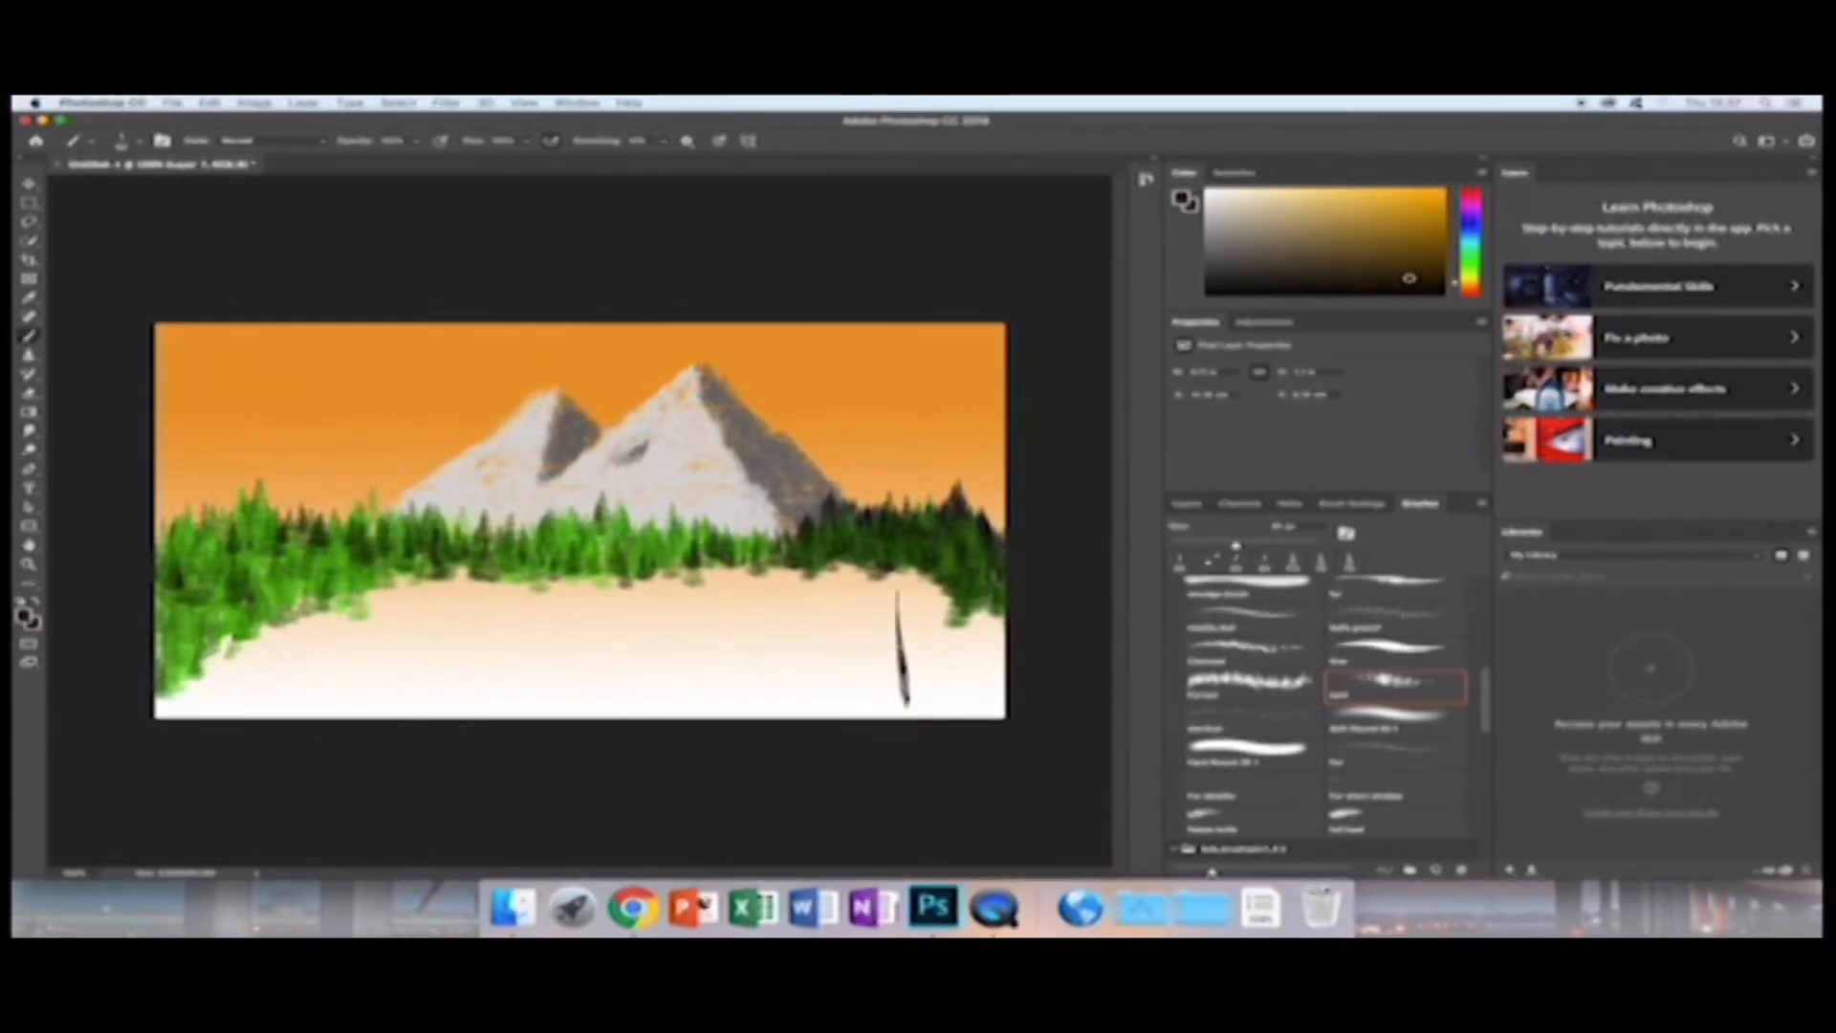
pyautogui.moveTo(890, 573)
pyautogui.mouseDown()
pyautogui.moveTo(903, 626)
pyautogui.moveTo(896, 610)
pyautogui.mouseUp()
pyautogui.moveTo(908, 668); pyautogui.dragTo(911, 712)
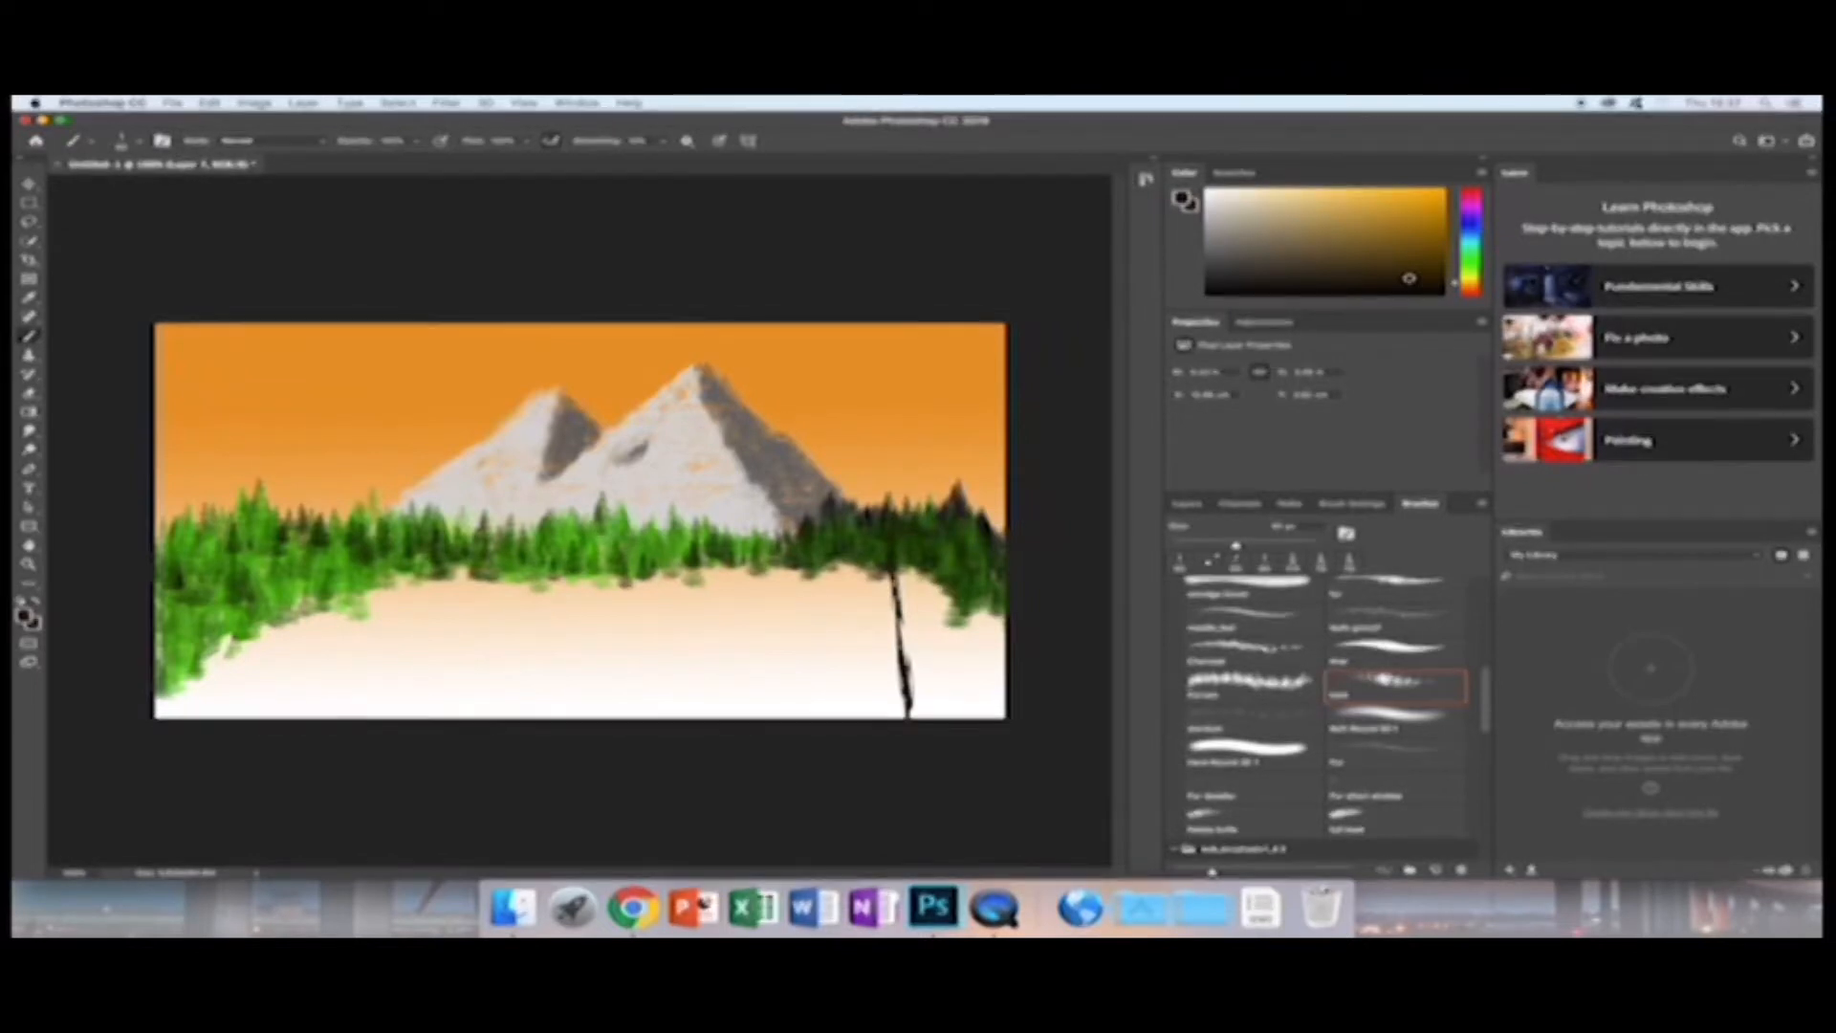
# Tilt the brush tip and paint a slanting black trunk leaning left from the foot of the vertical one.
pyautogui.click(136, 144)
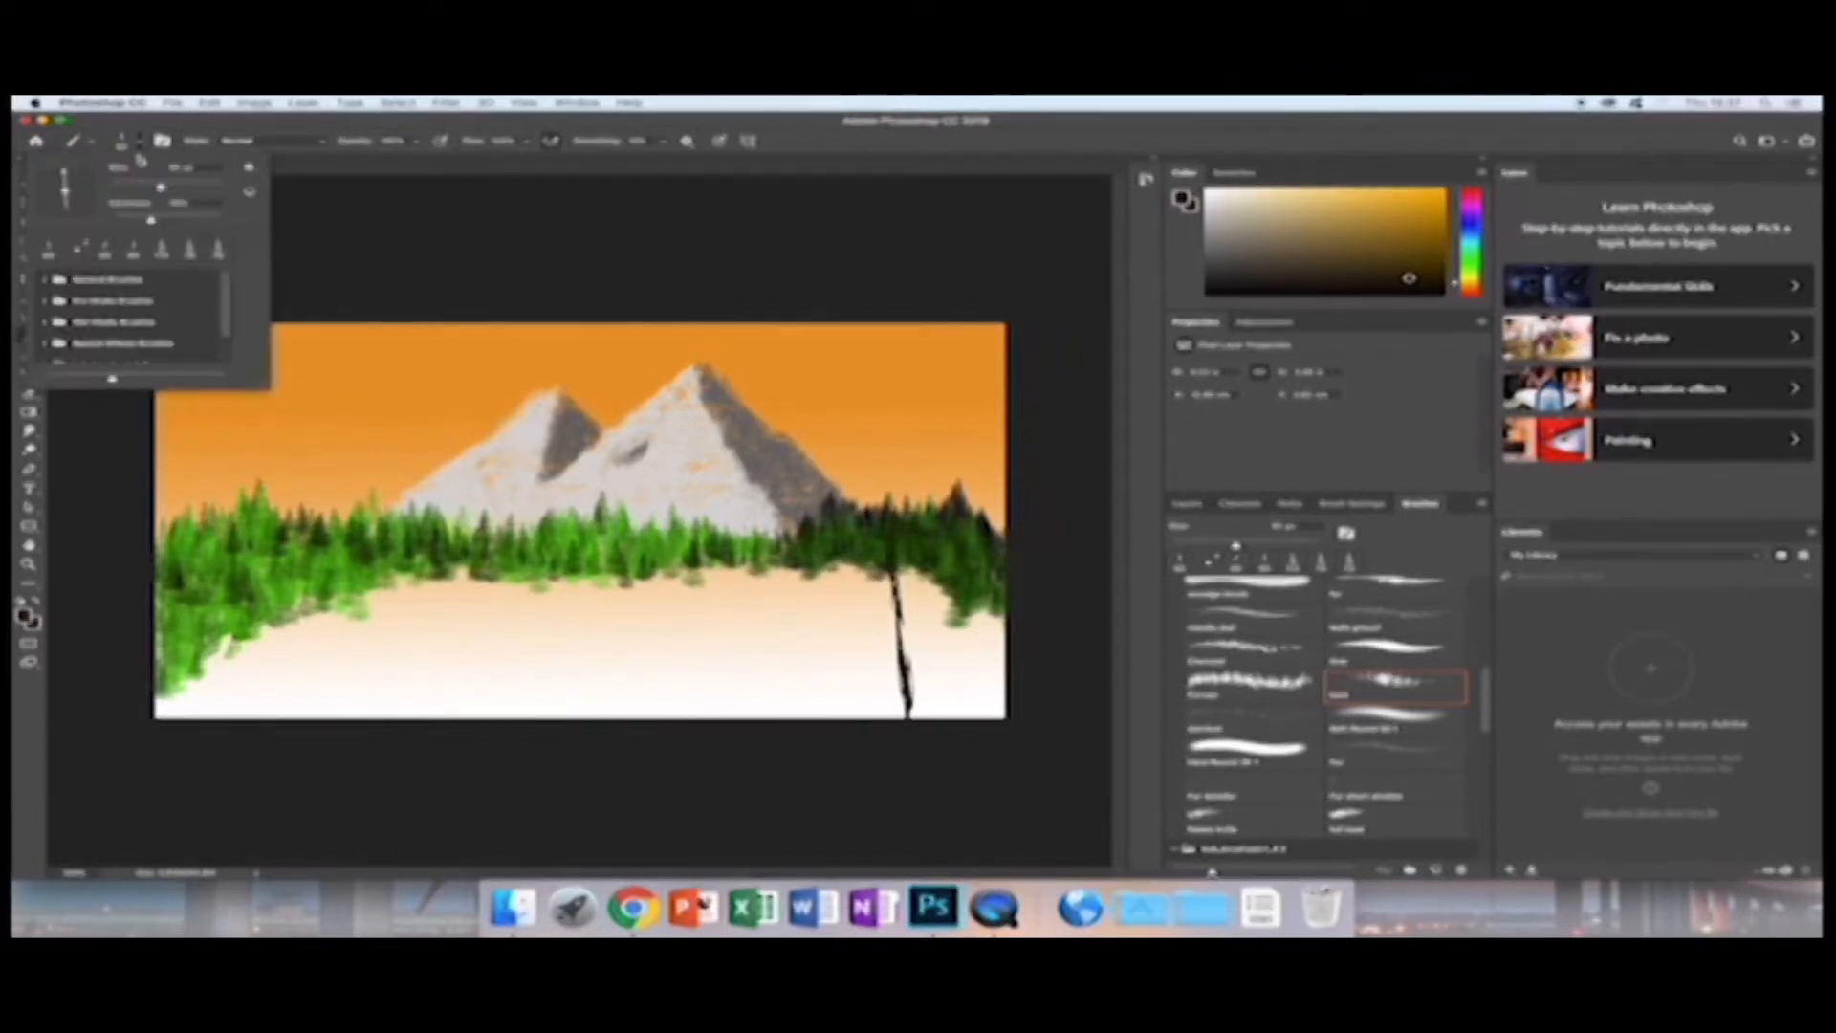
pyautogui.moveTo(61, 182); pyautogui.dragTo(91, 175)
pyautogui.moveTo(895, 722); pyautogui.dragTo(811, 564)
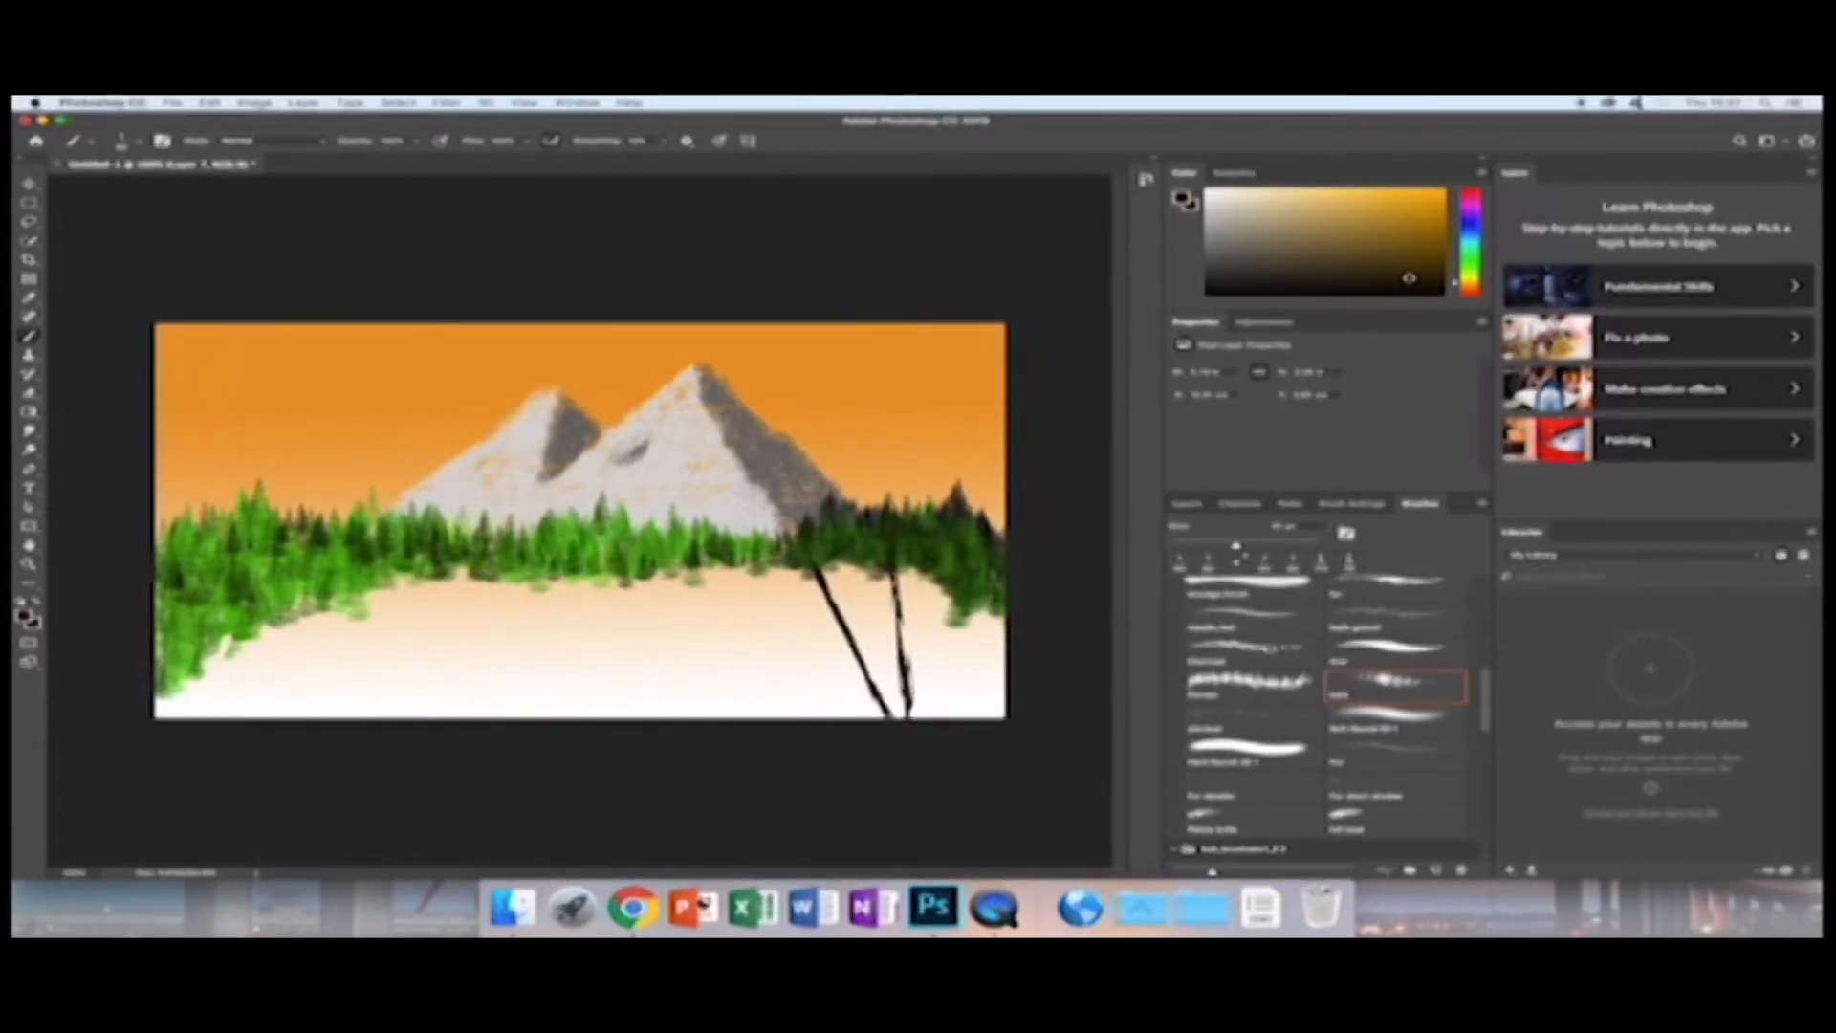
# Turn the brush tip upright and extend the vertical trunk above the tree line into the orange sky.
pyautogui.click(138, 144)
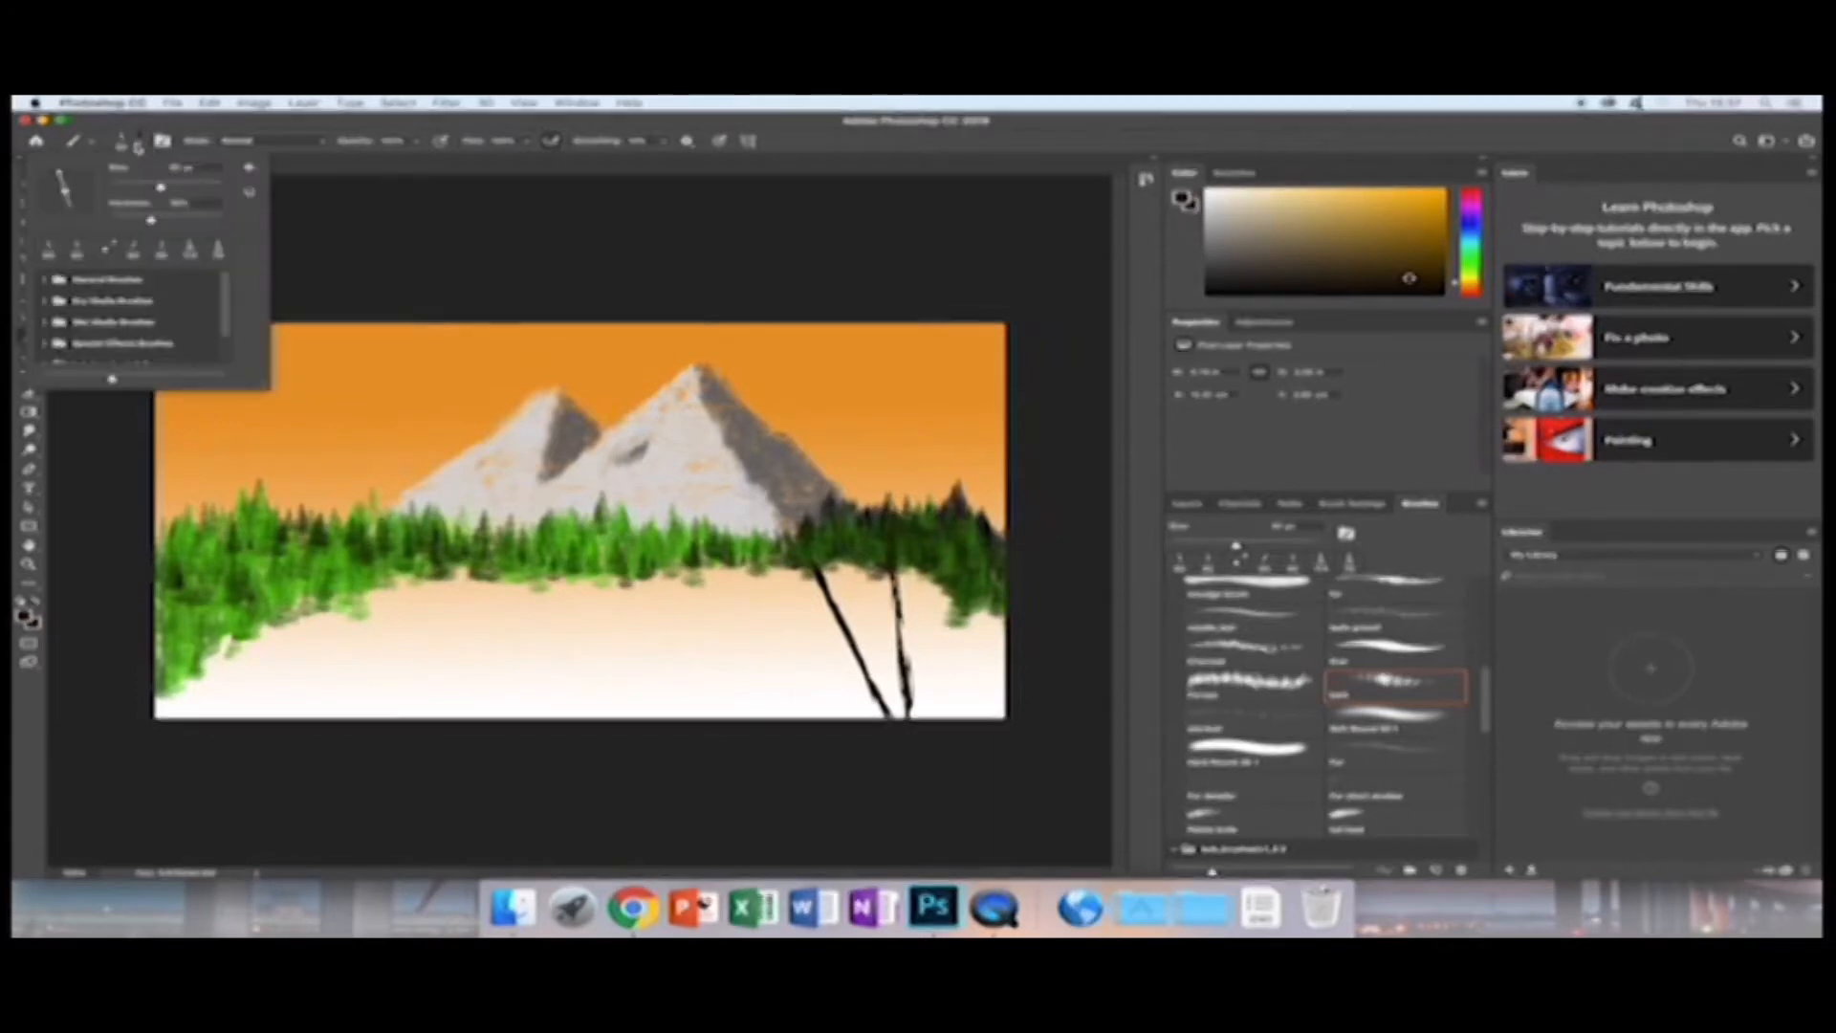
pyautogui.click(67, 176)
pyautogui.moveTo(894, 566)
pyautogui.mouseDown()
pyautogui.moveTo(889, 409)
pyautogui.moveTo(890, 497)
pyautogui.mouseUp()
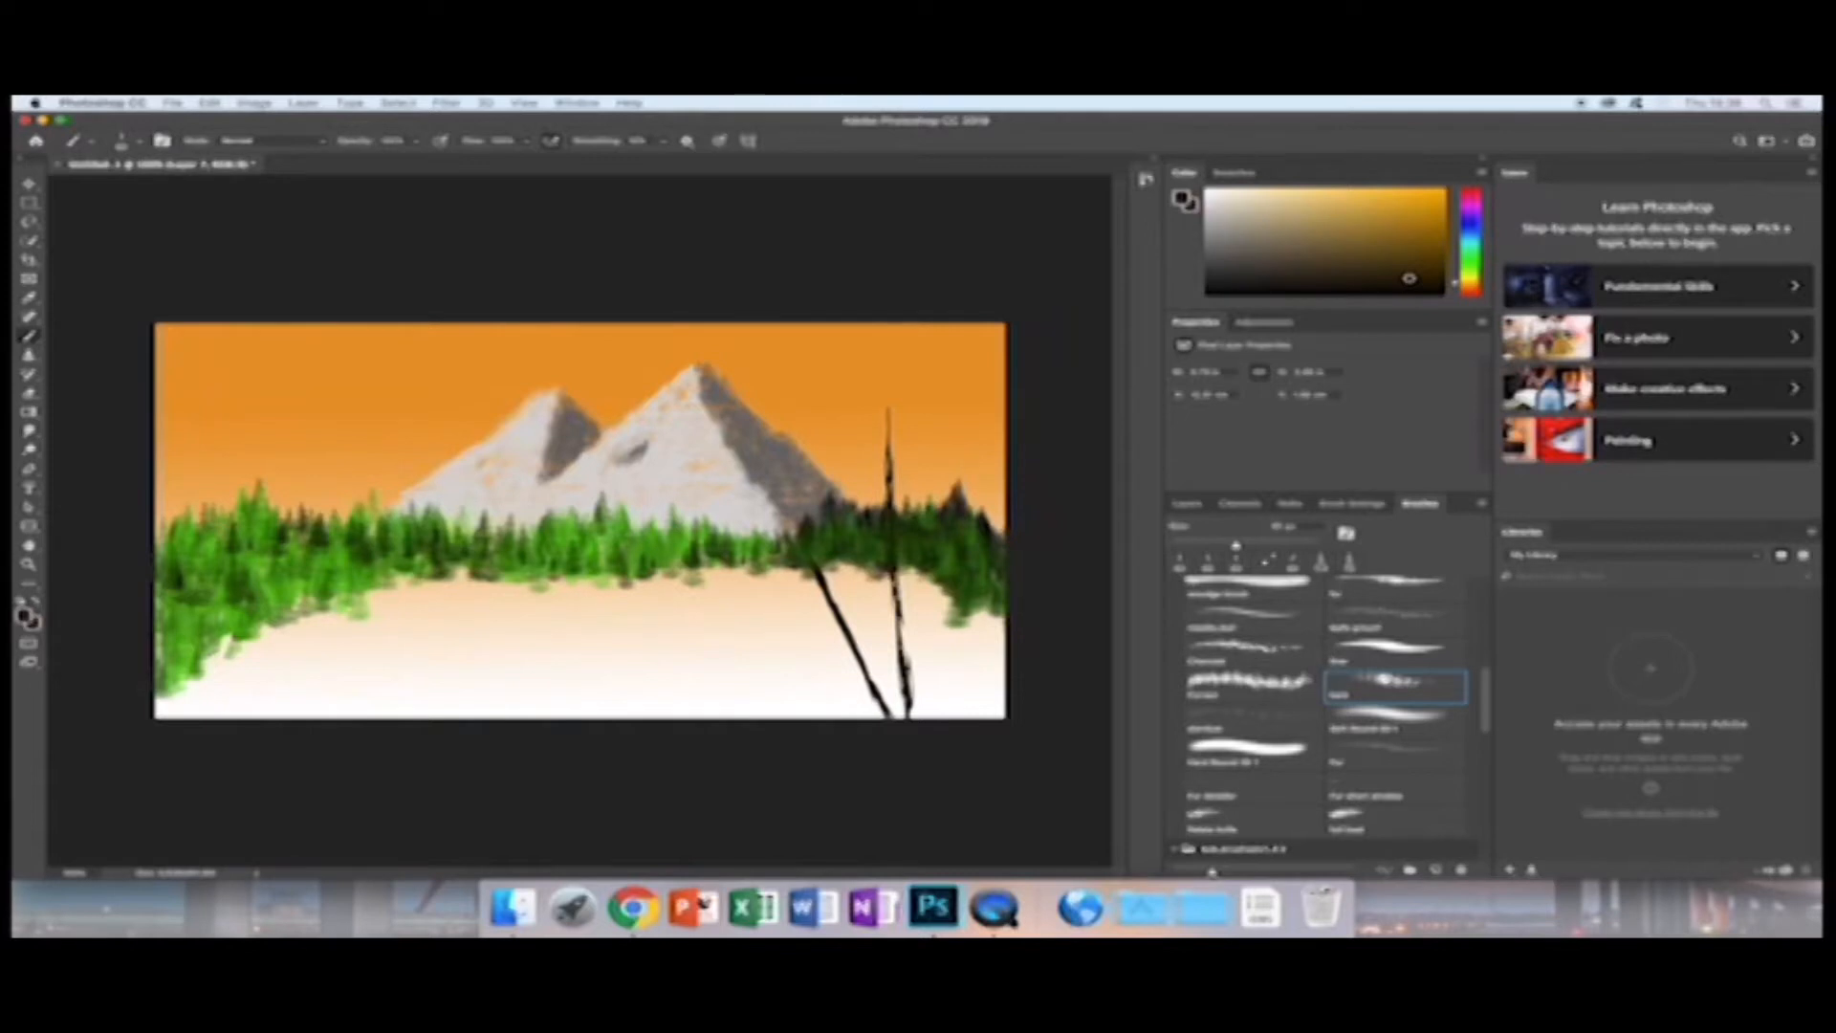
# Reduce the brush size, tilt its tip to the right and paint a slanting black trunk from the canvas's lower-left corner.
pyautogui.click(129, 142)
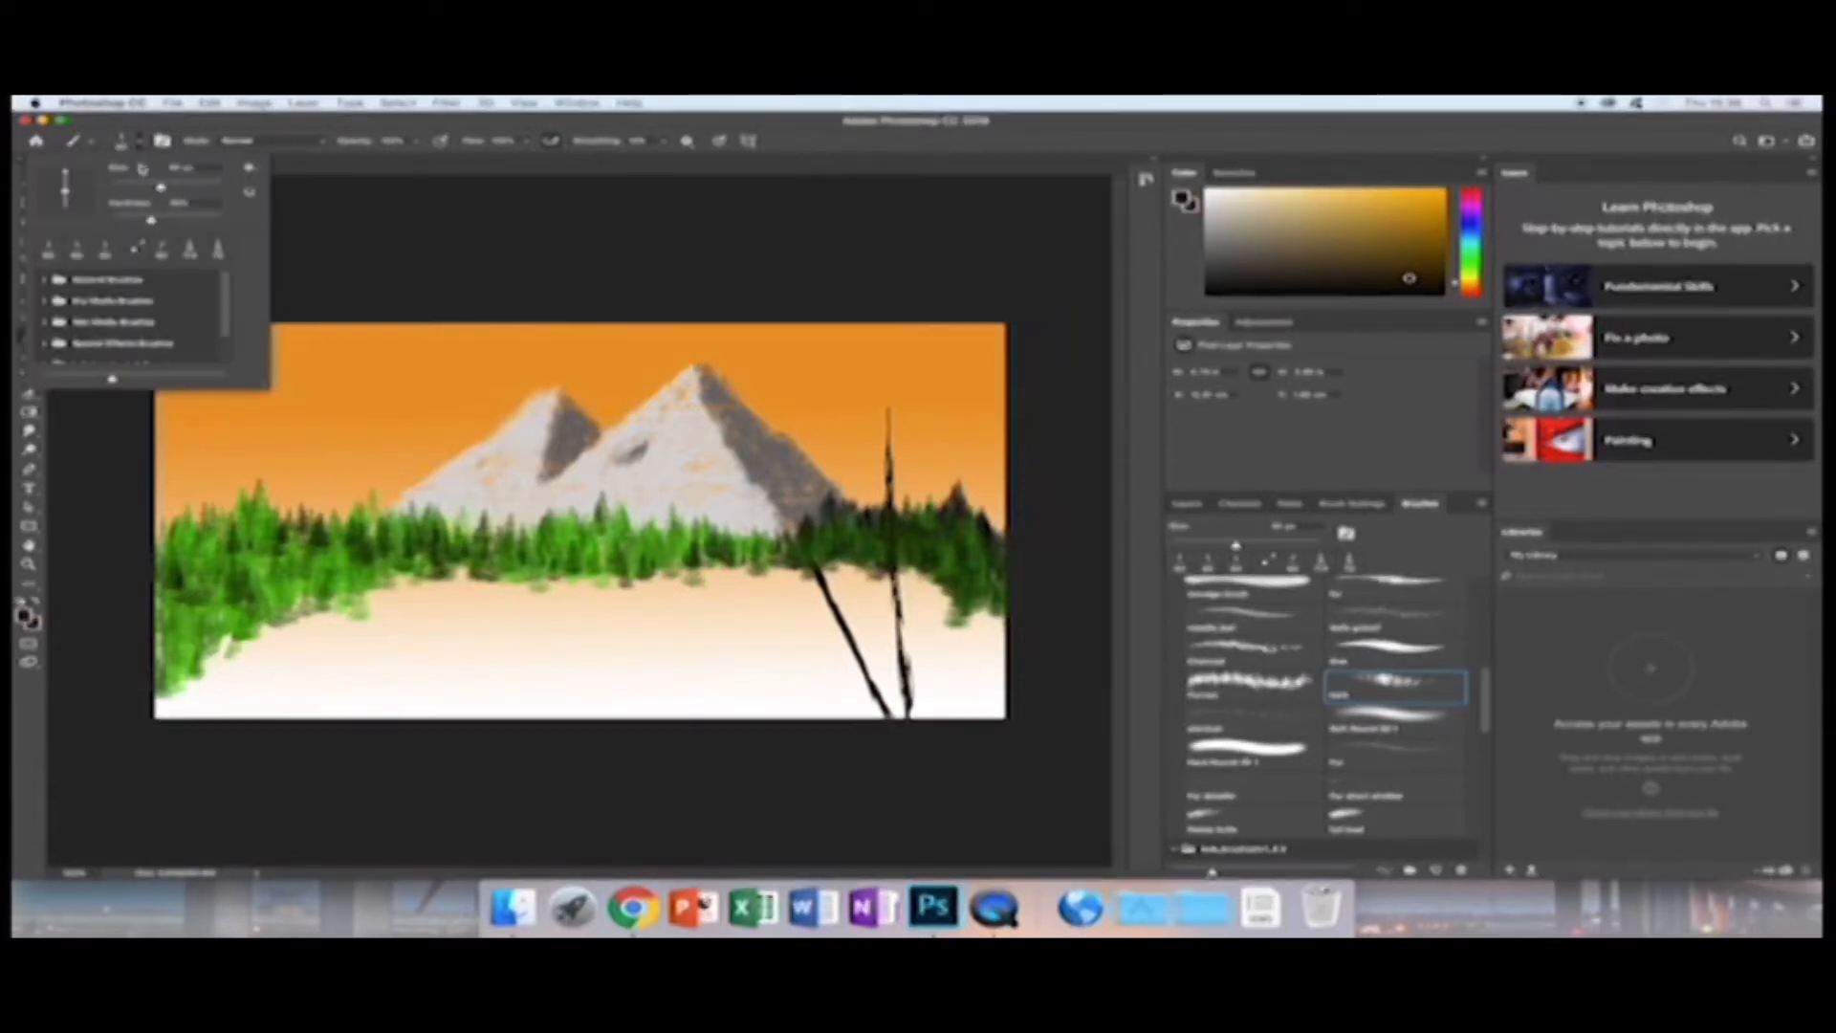
pyautogui.moveTo(165, 188); pyautogui.dragTo(72, 176)
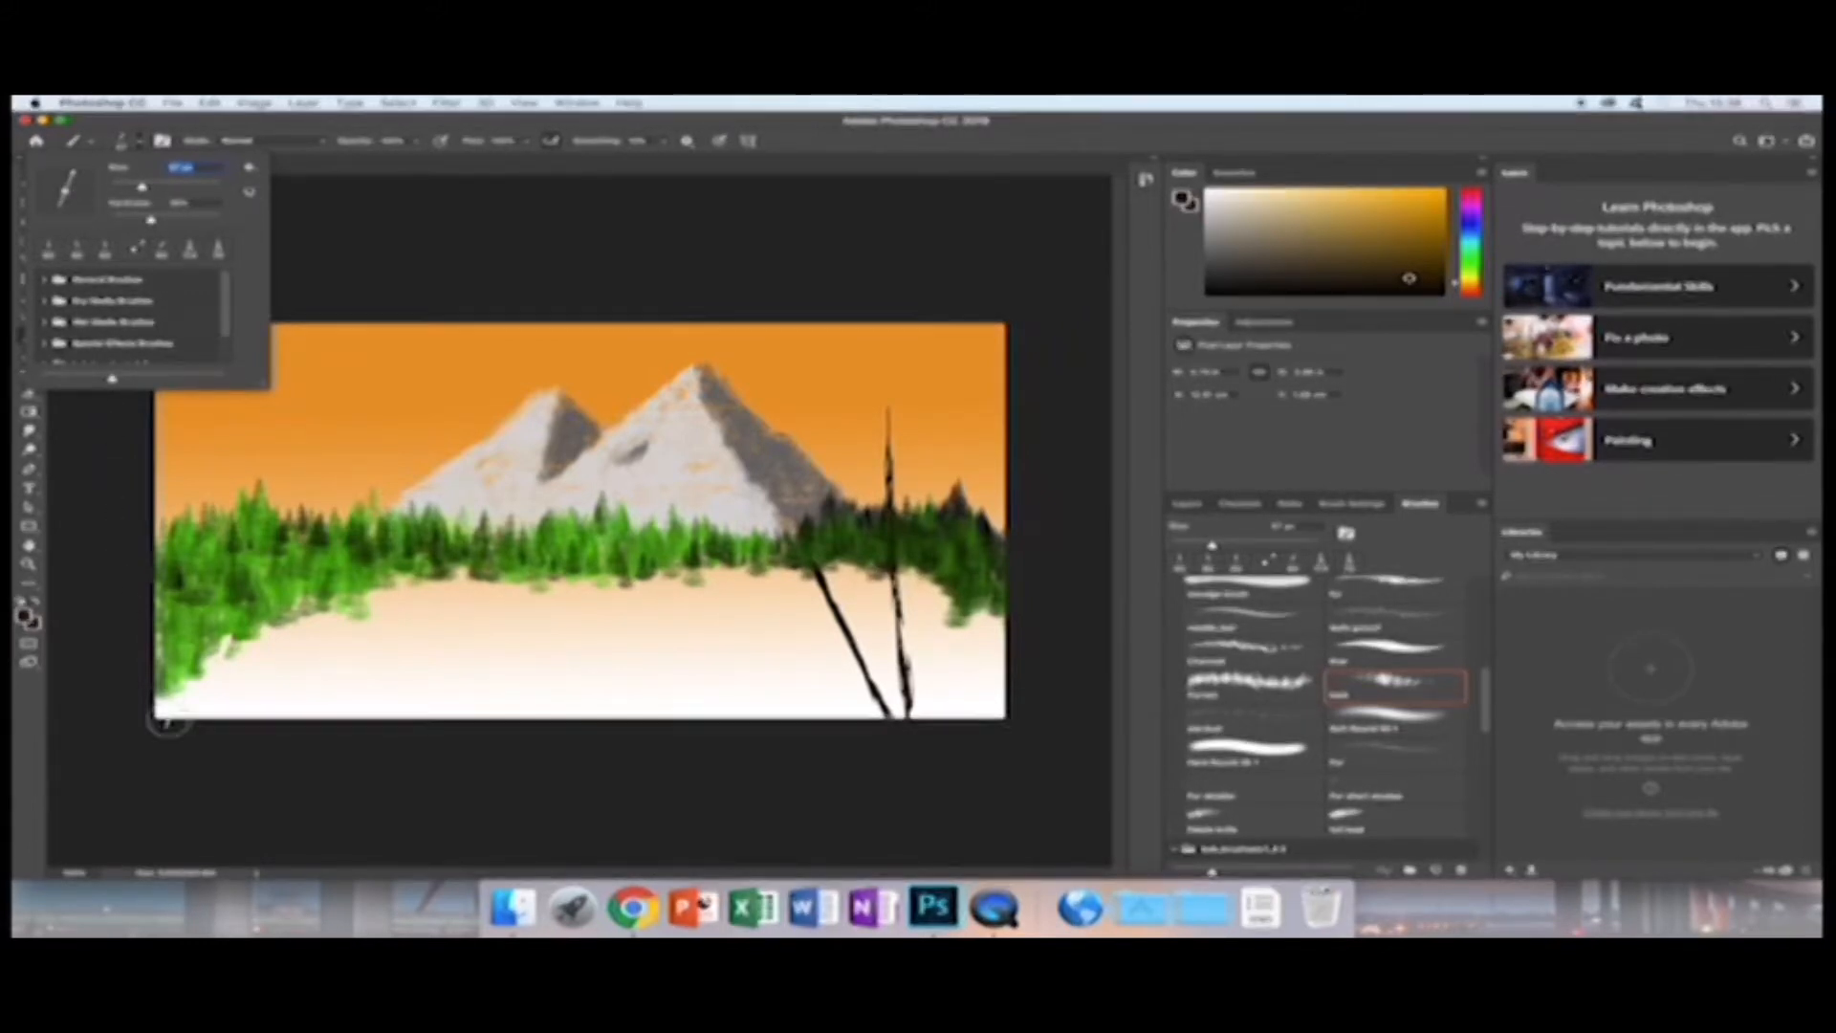
pyautogui.click(170, 710)
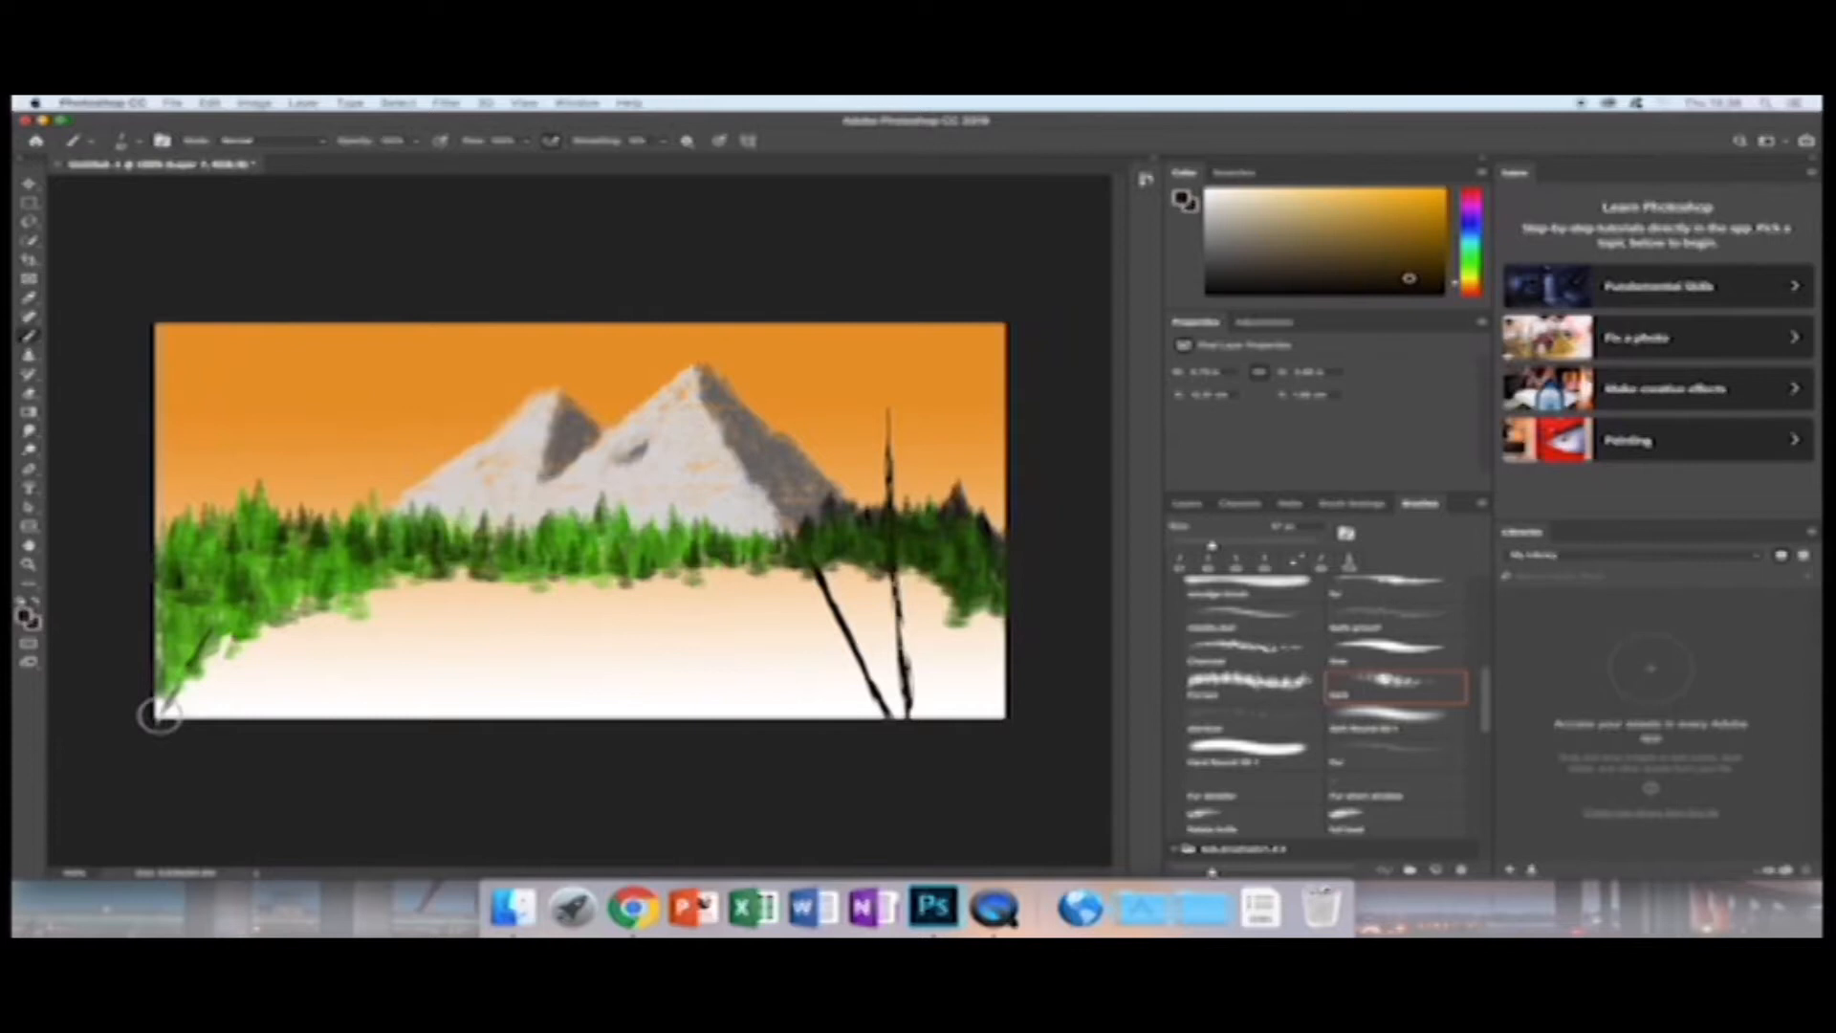
pyautogui.moveTo(161, 708); pyautogui.dragTo(273, 512)
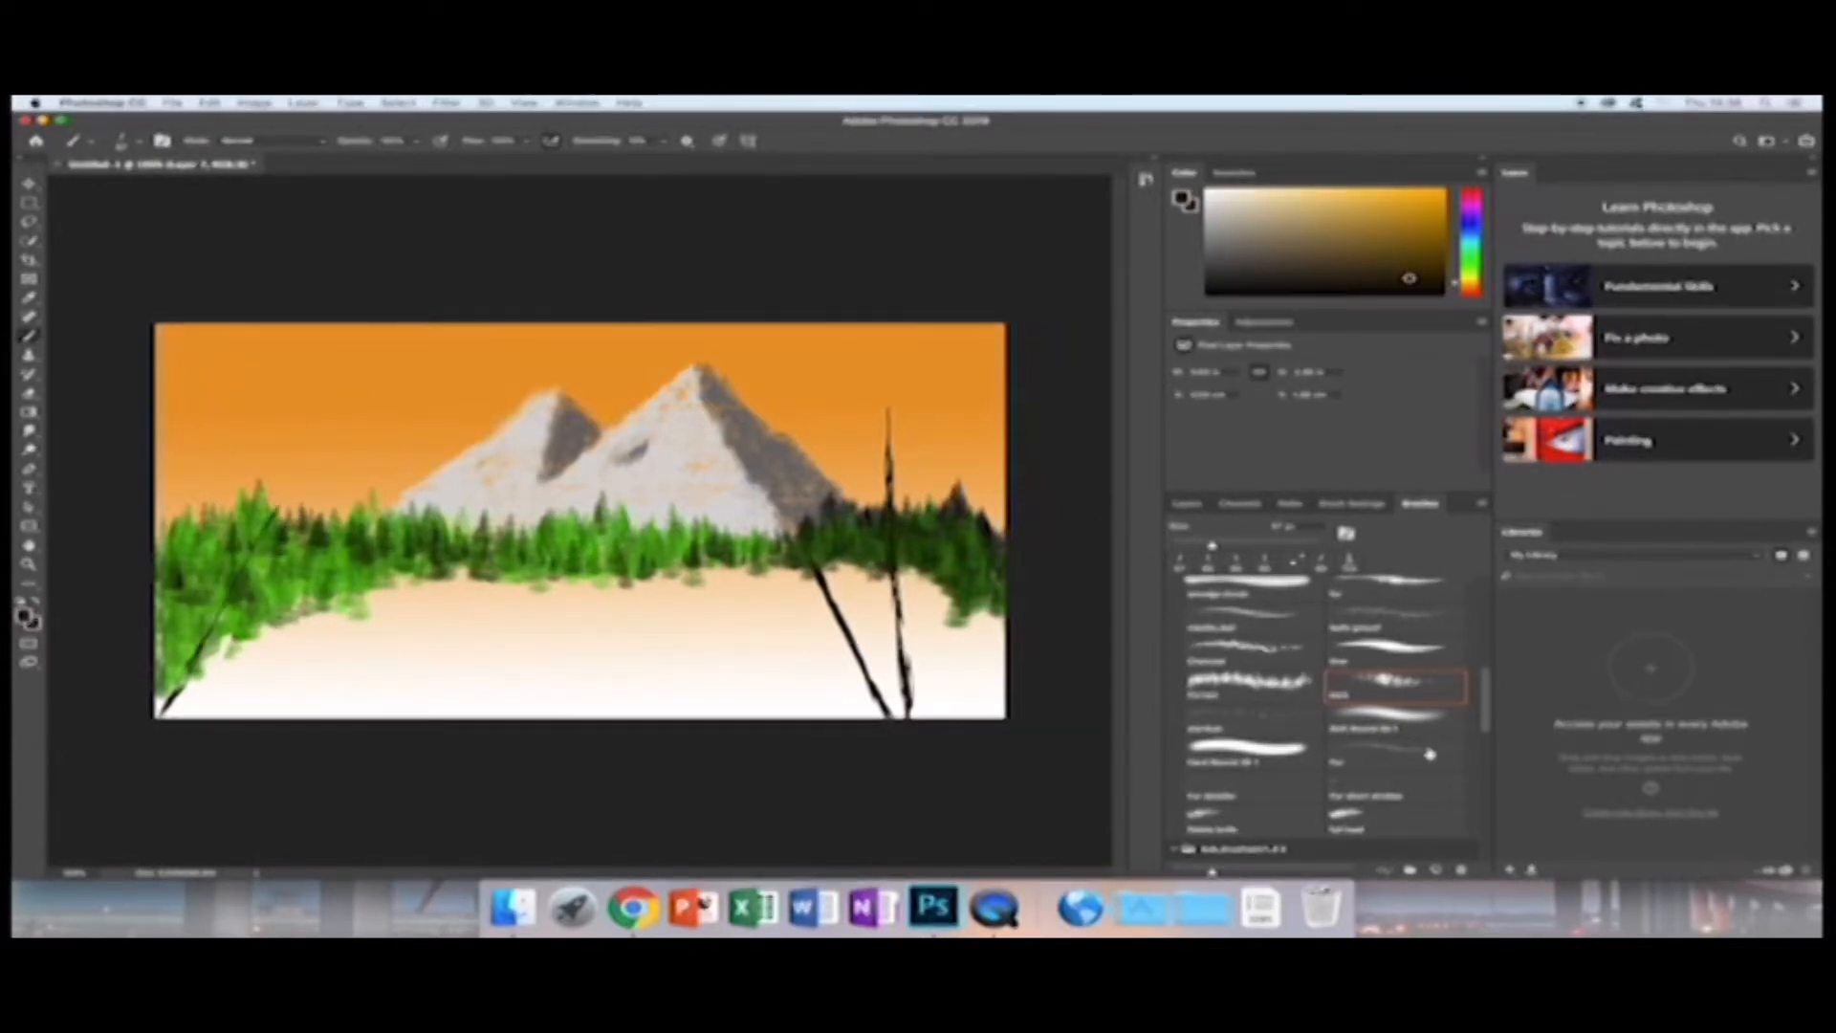
# Select the evergreen brush and set the foreground and background colours to olive green.
pyautogui.moveTo(1481, 687); pyautogui.dragTo(1495, 639)
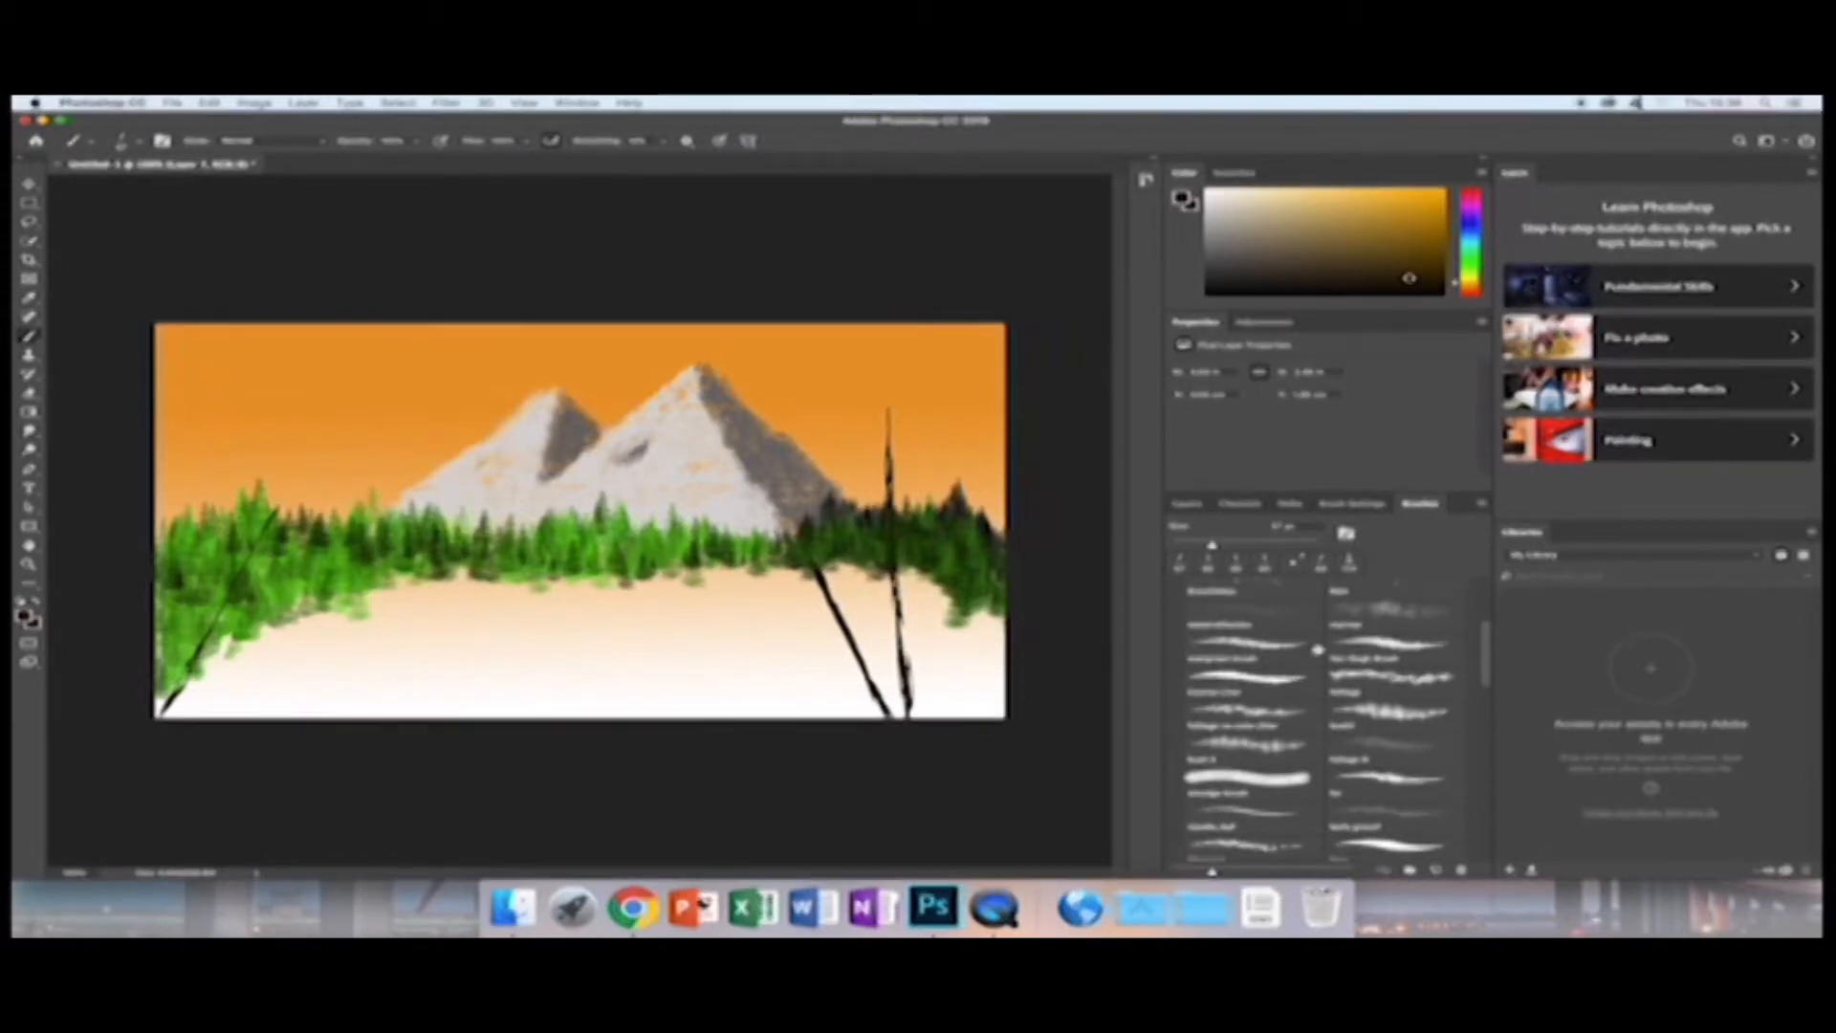
pyautogui.click(1261, 659)
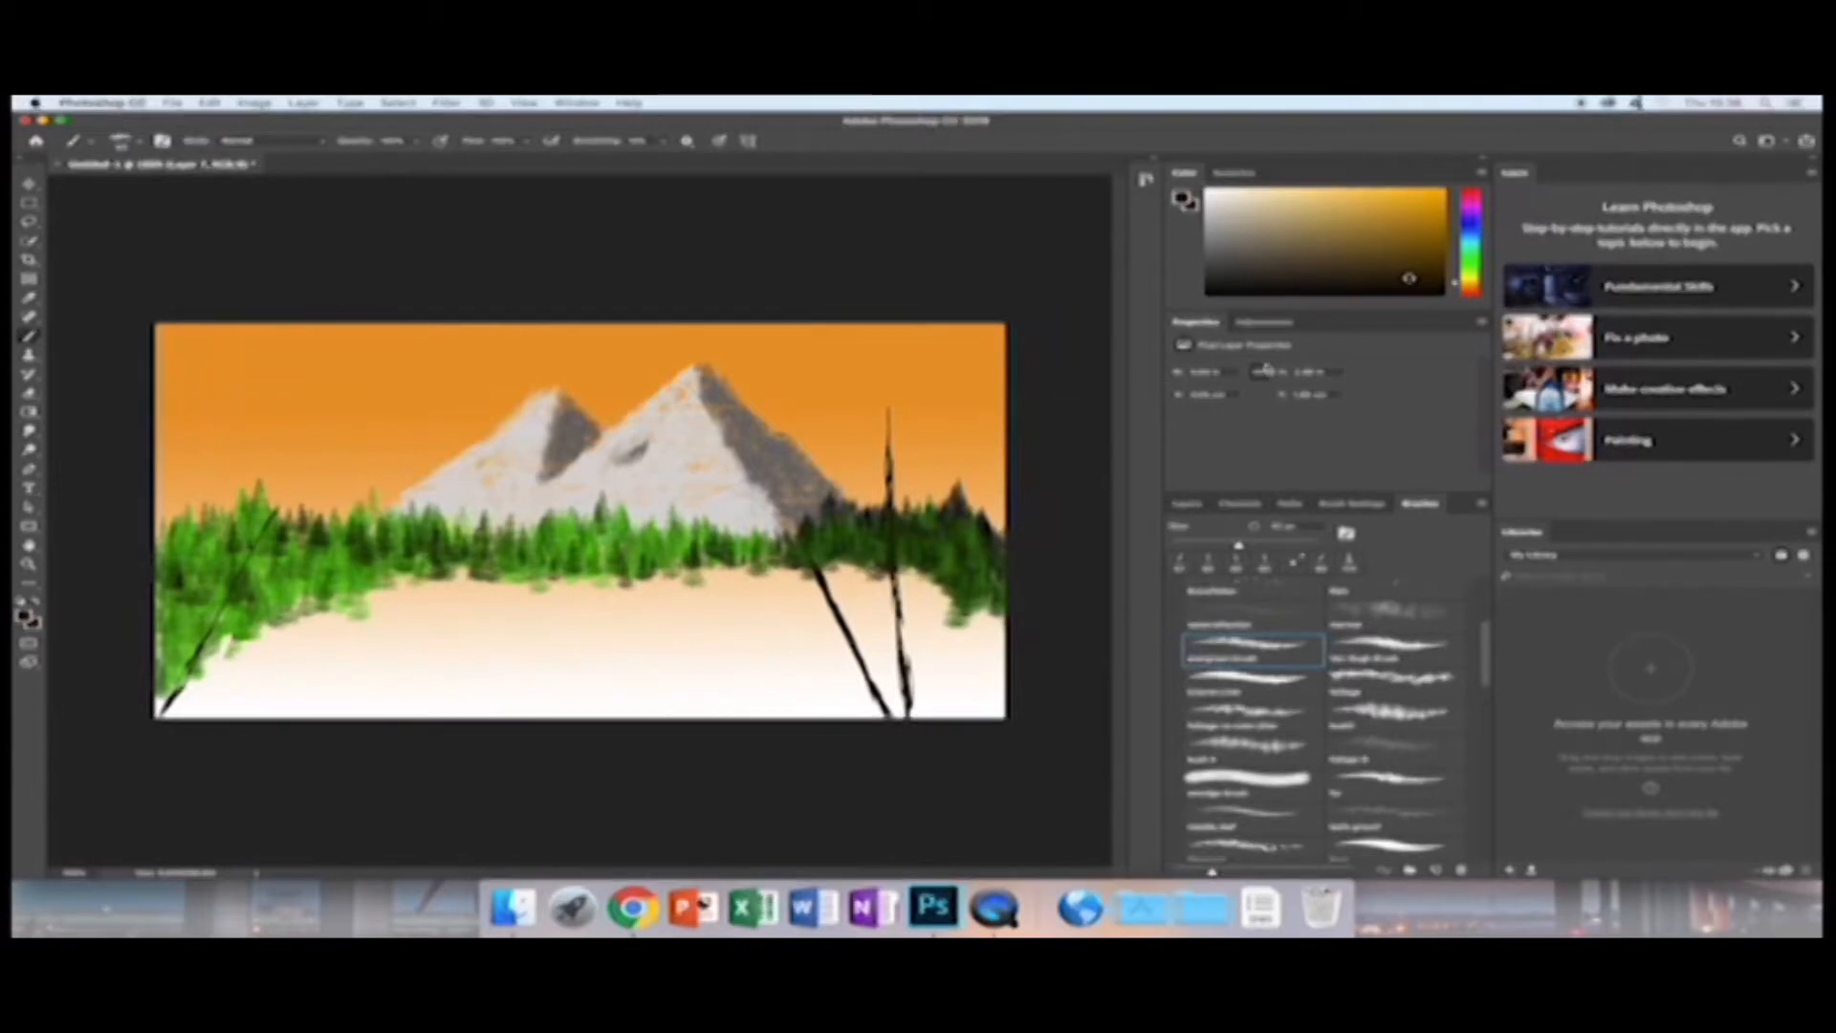
pyautogui.moveTo(1464, 282); pyautogui.dragTo(1456, 269)
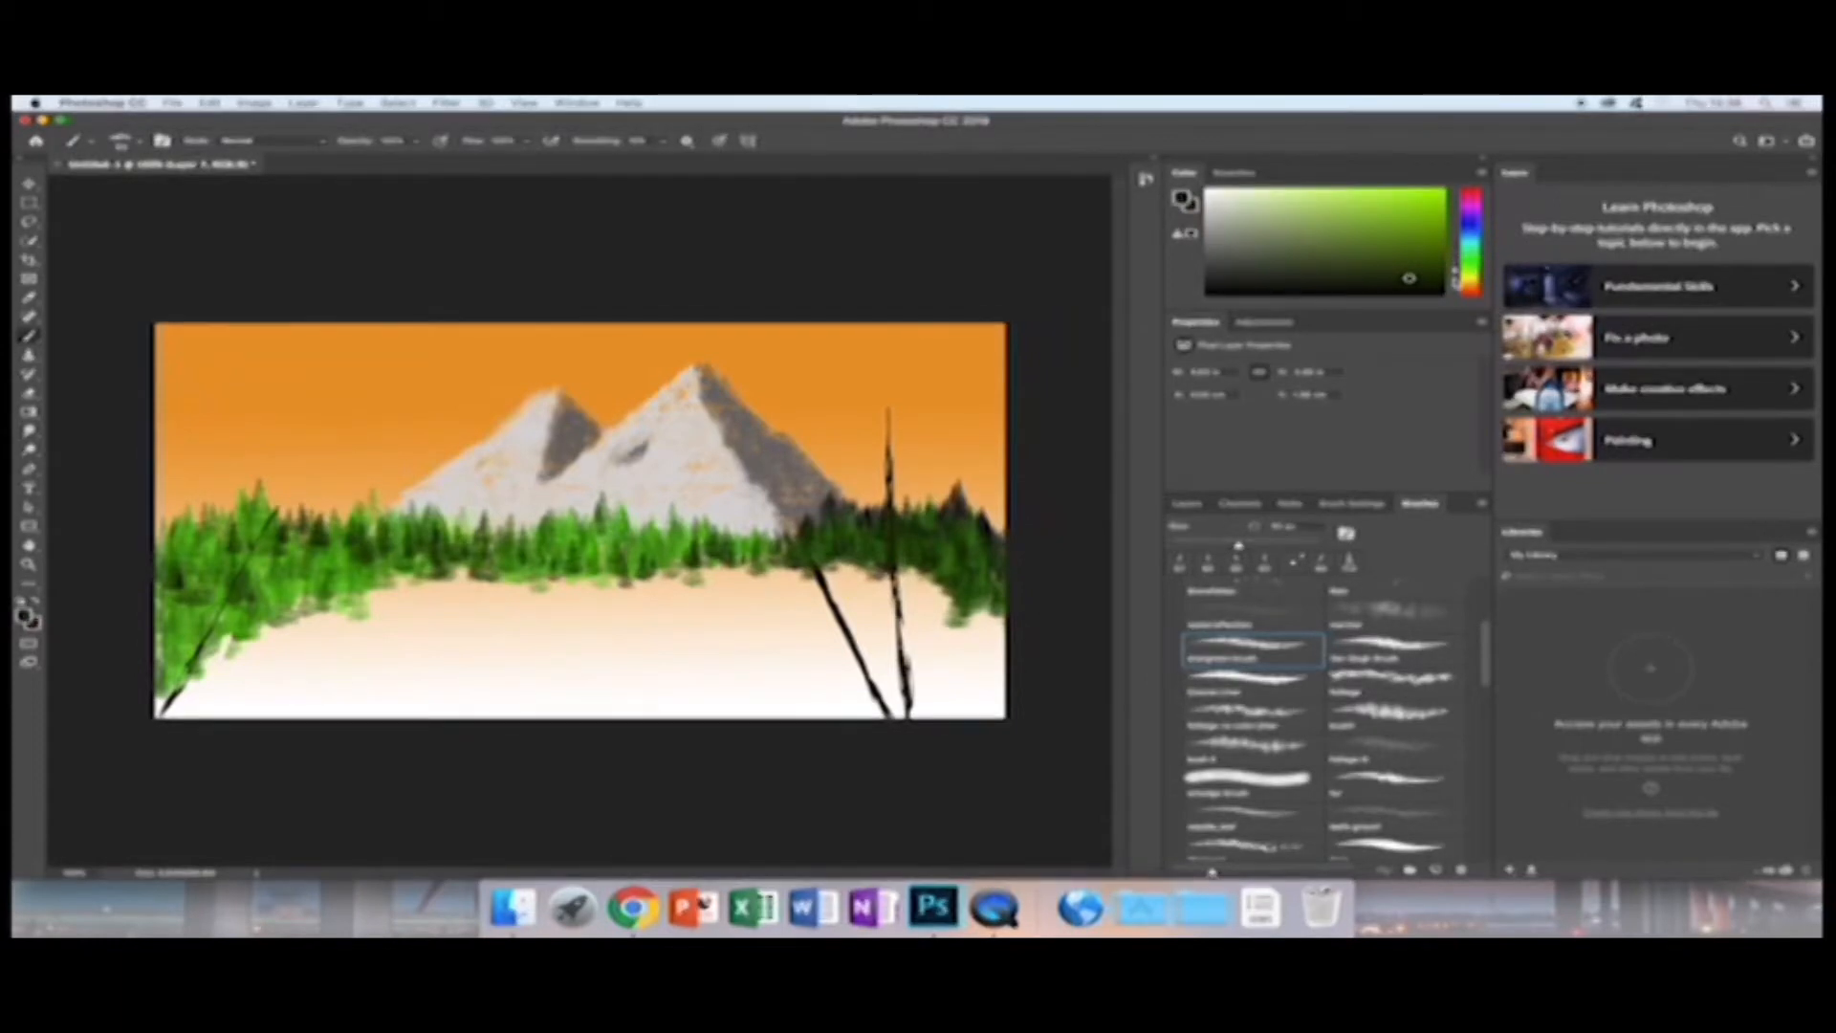
pyautogui.click(1435, 248)
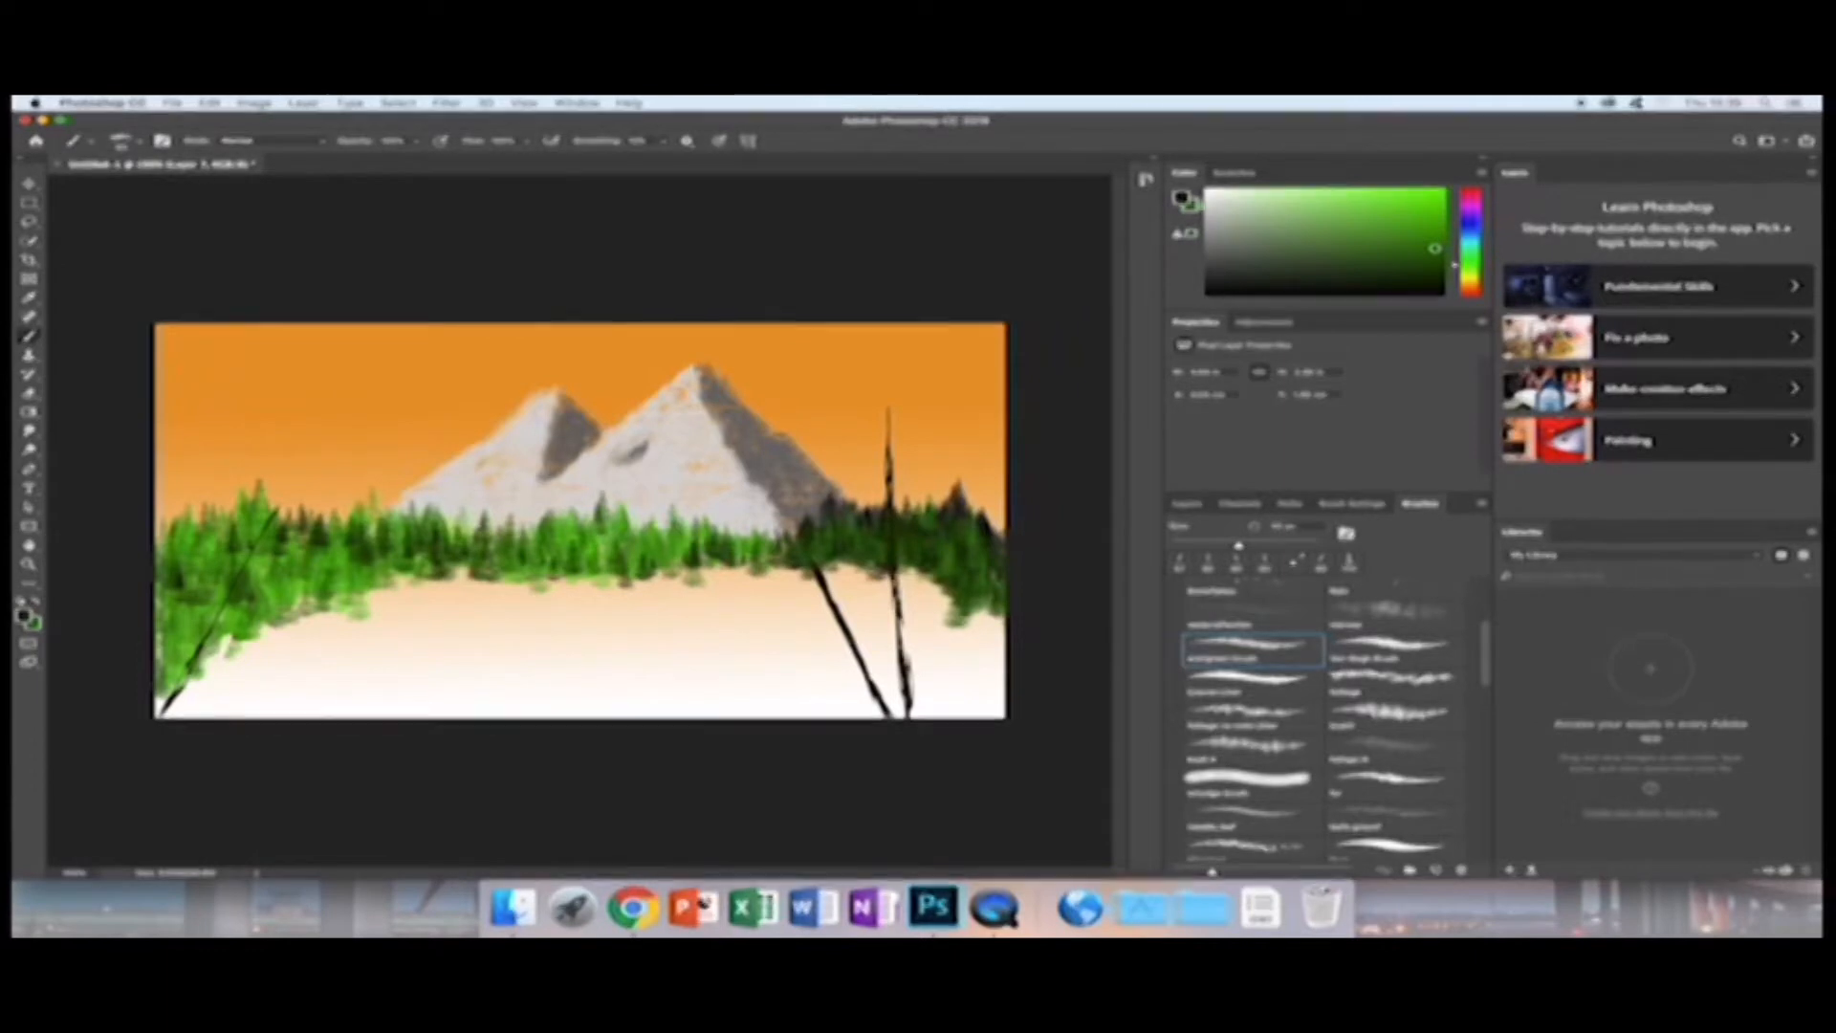
pyautogui.click(1471, 270)
pyautogui.click(1434, 246)
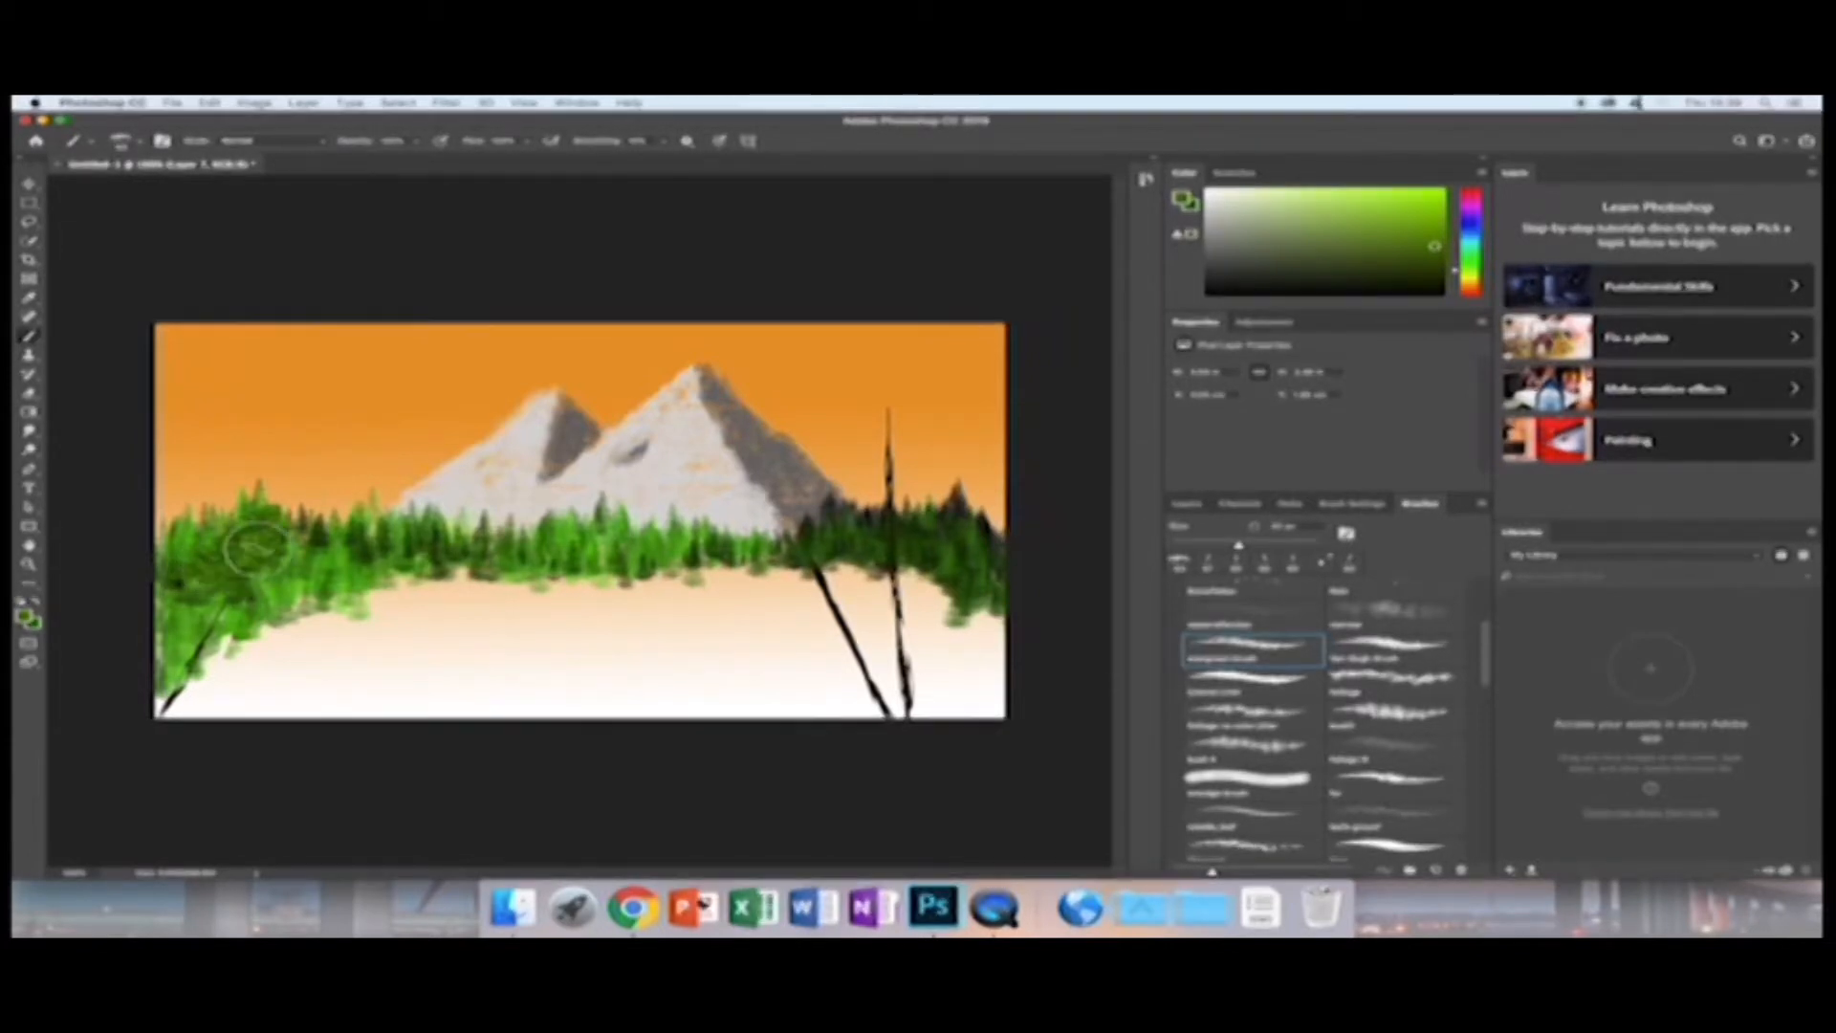
# Paint dense olive green foliage around the slanting trunk at the canvas's left edge.
pyautogui.moveTo(268, 649); pyautogui.dragTo(298, 650)
pyautogui.moveTo(273, 574); pyautogui.dragTo(292, 492)
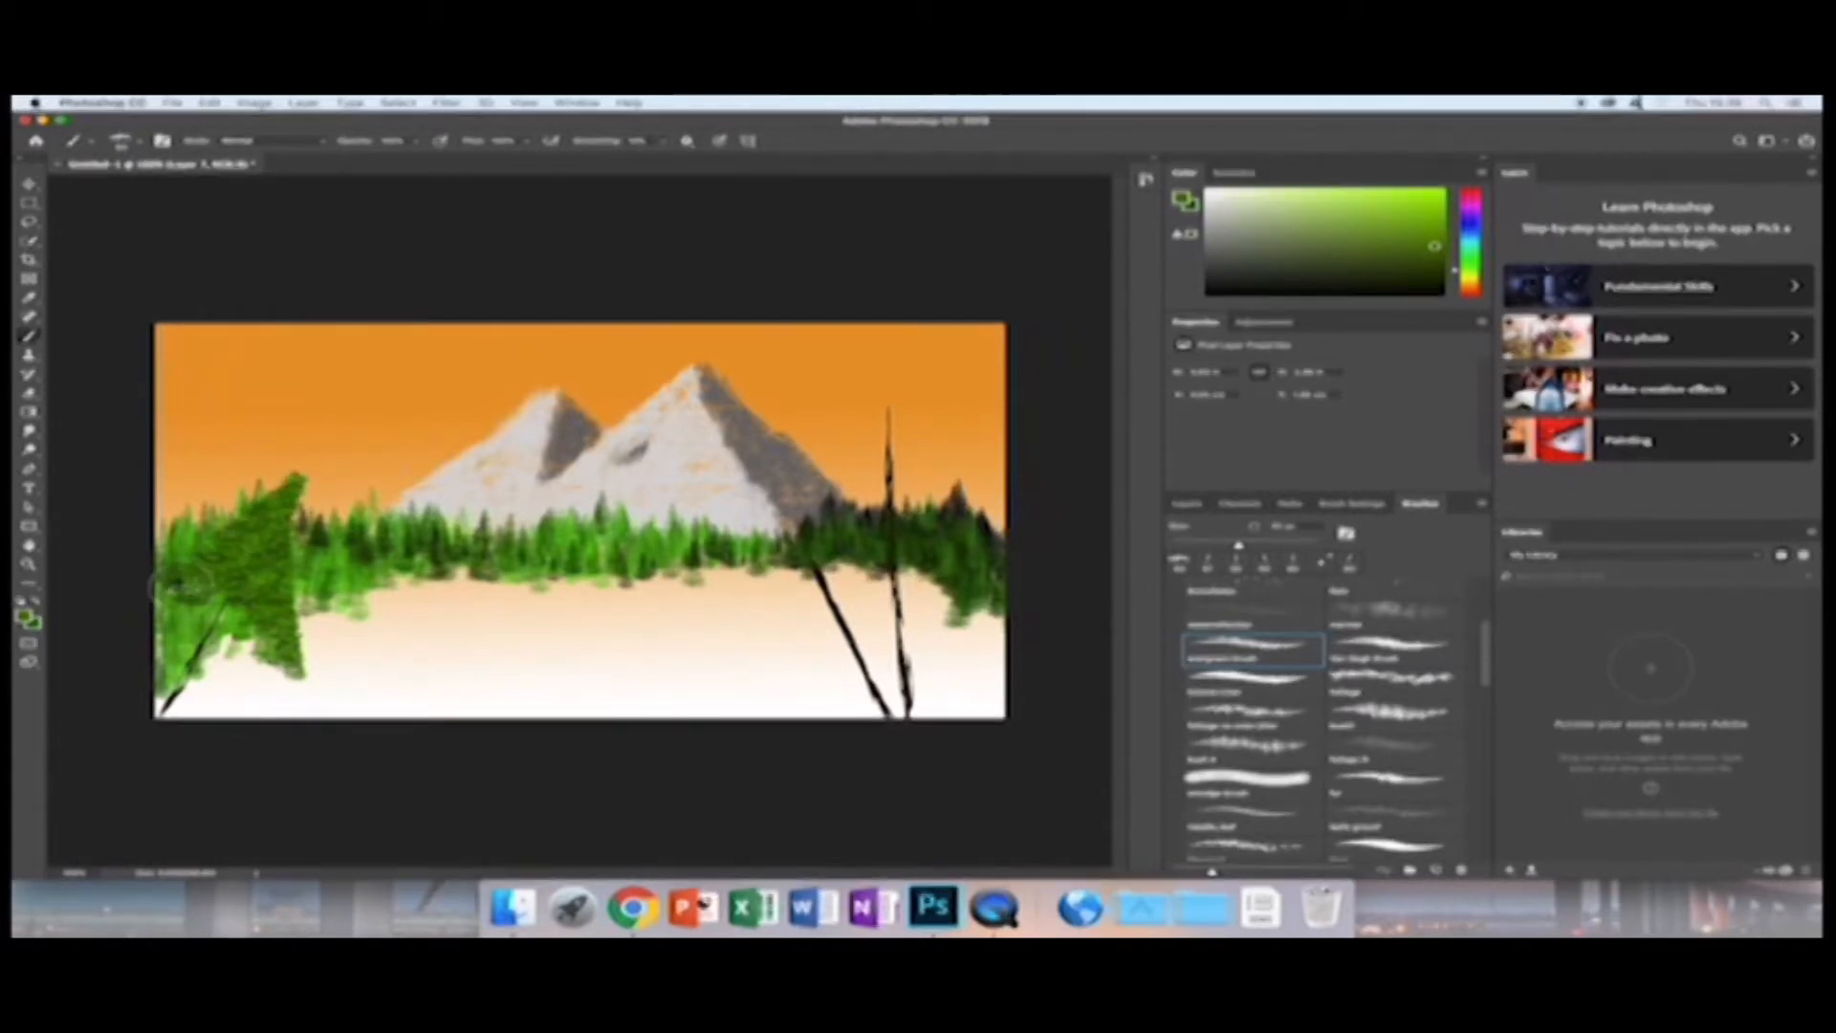
pyautogui.moveTo(180, 553)
pyautogui.mouseDown()
pyautogui.moveTo(277, 526)
pyautogui.moveTo(292, 626)
pyautogui.moveTo(244, 717)
pyautogui.moveTo(227, 623)
pyautogui.moveTo(143, 587)
pyautogui.moveTo(160, 682)
pyautogui.moveTo(230, 660)
pyautogui.moveTo(258, 612)
pyautogui.moveTo(229, 669)
pyautogui.moveTo(292, 536)
pyautogui.mouseUp()
# Set both colours to very dark green and shade the foliage of the left tree.
pyautogui.click(1425, 271)
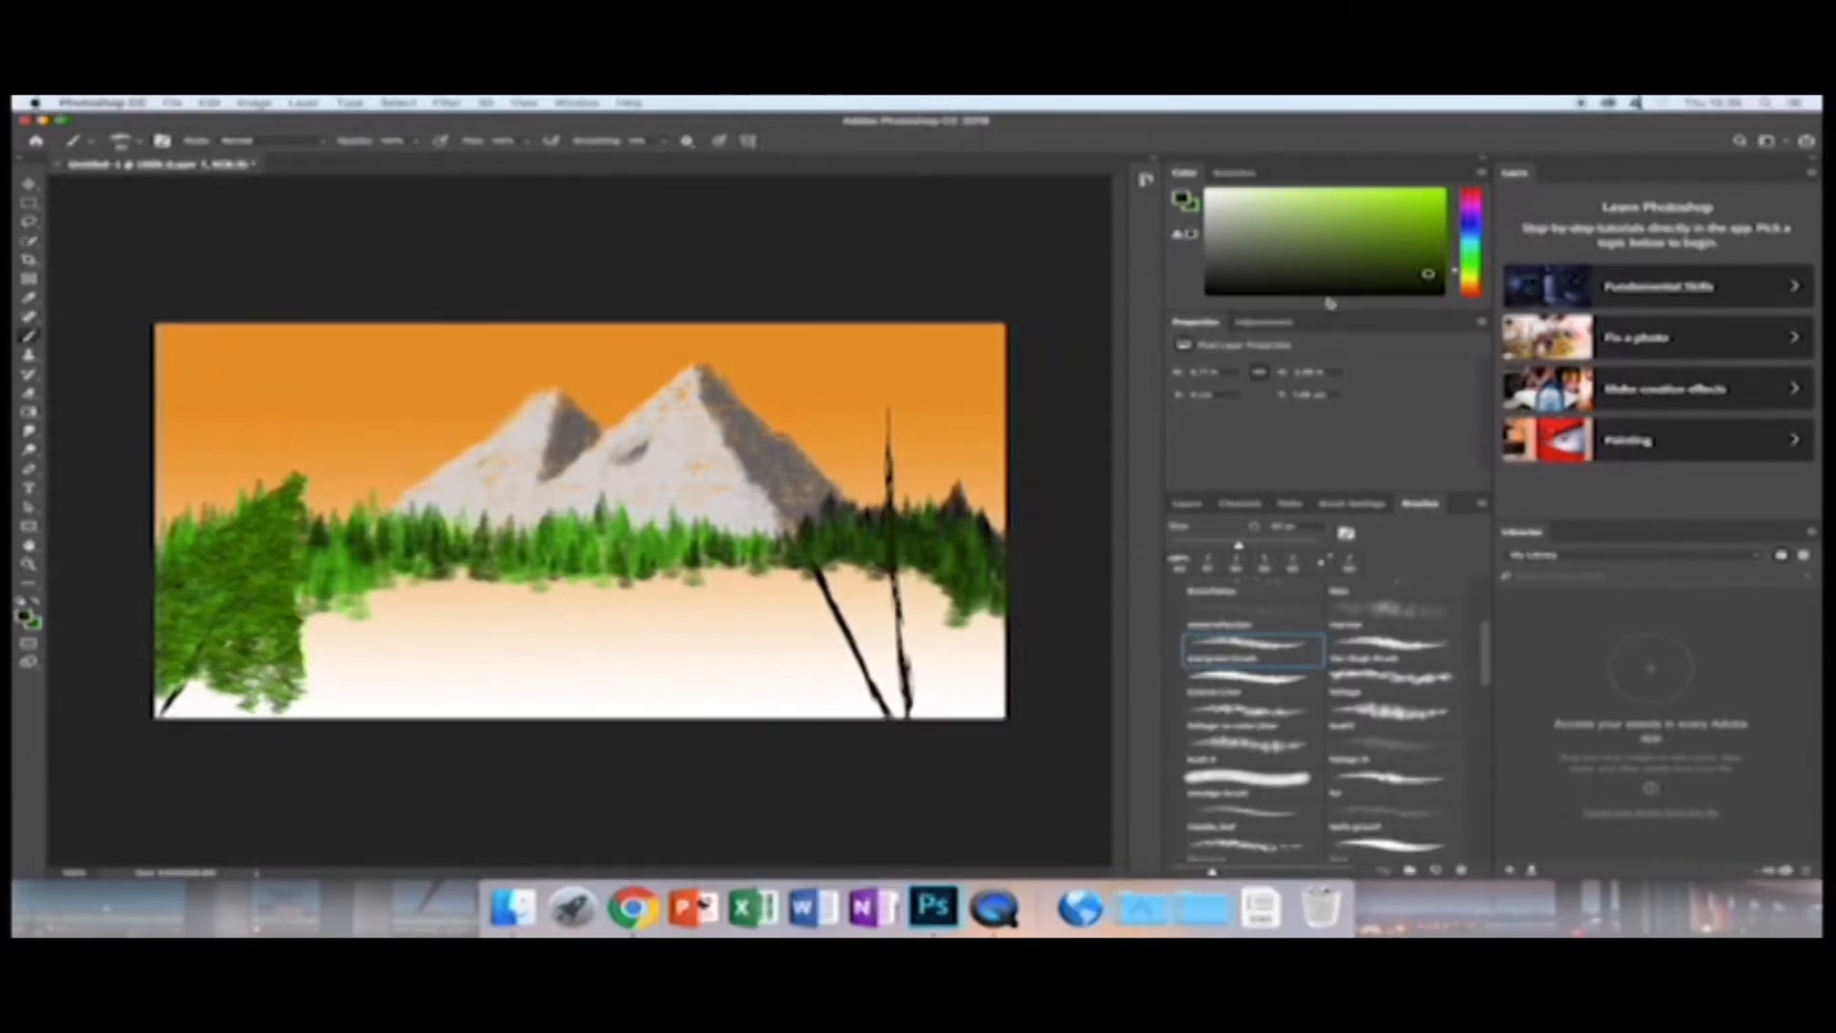
pyautogui.click(1193, 207)
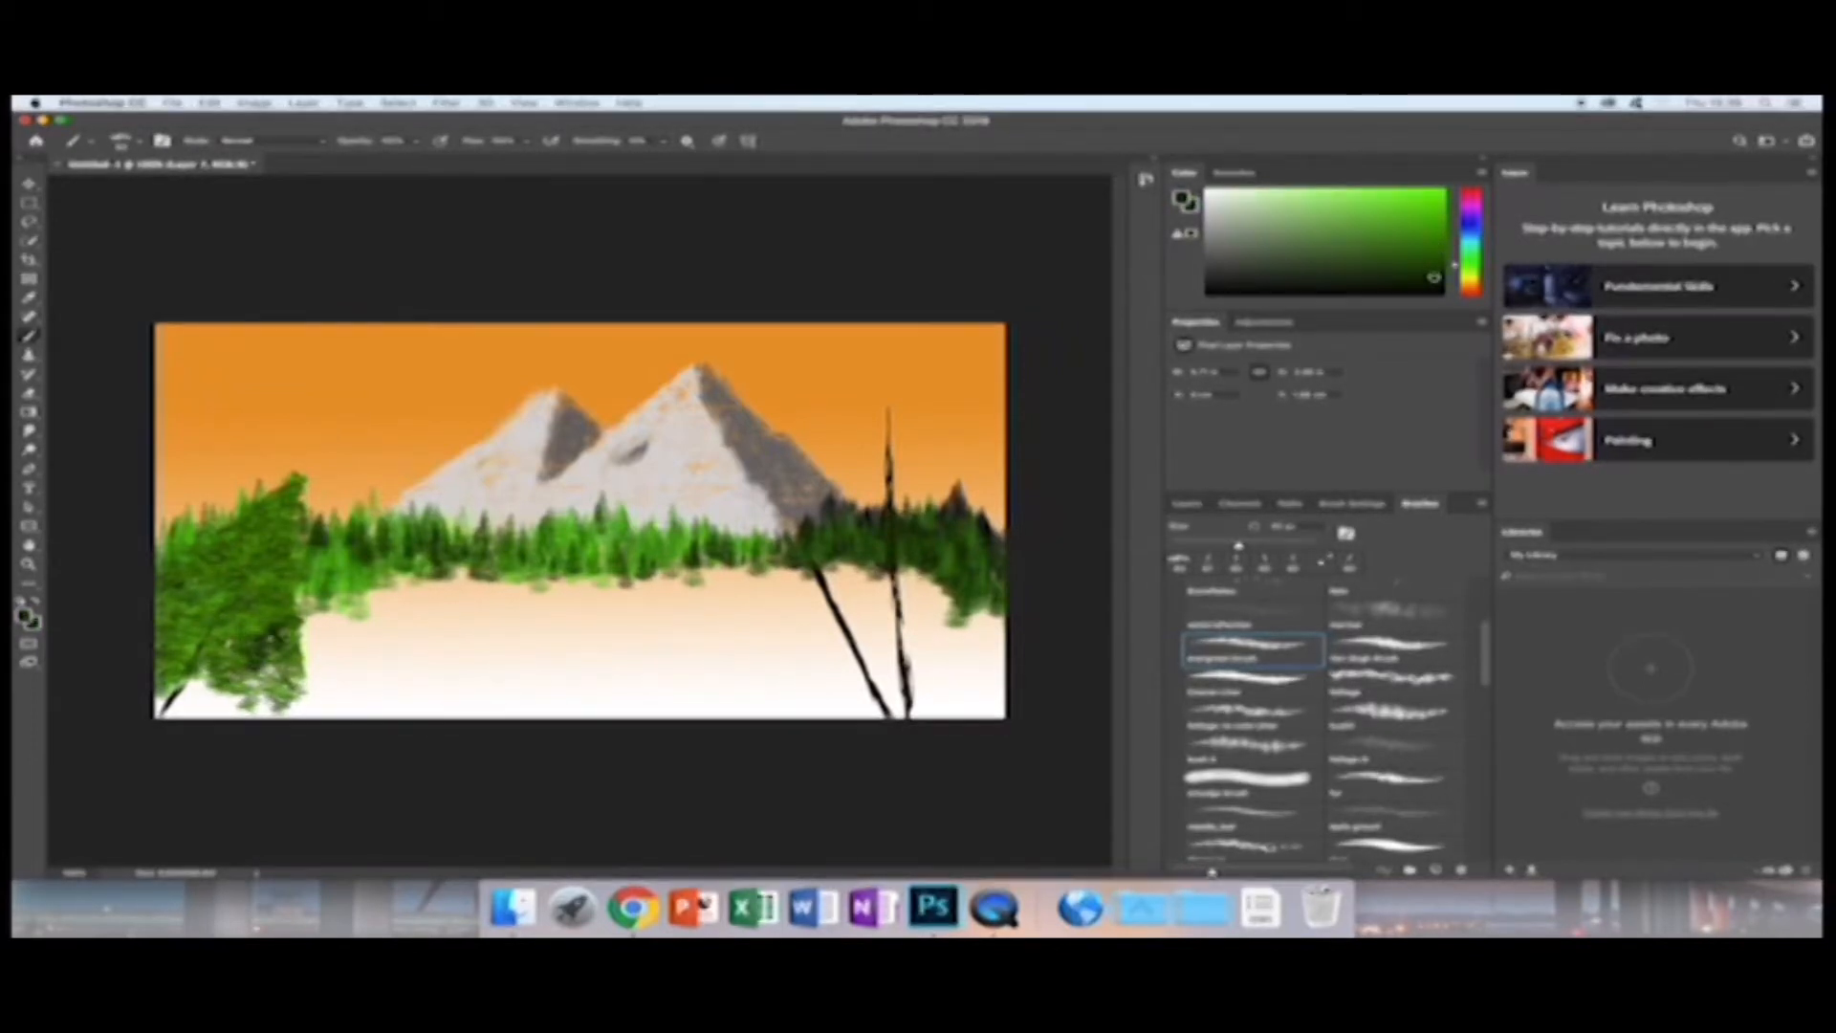
pyautogui.moveTo(255, 638); pyautogui.dragTo(252, 660)
pyautogui.moveTo(289, 499)
pyautogui.mouseDown()
pyautogui.moveTo(279, 574)
pyautogui.moveTo(239, 618)
pyautogui.moveTo(246, 578)
pyautogui.moveTo(198, 611)
pyautogui.mouseUp()
pyautogui.moveTo(245, 534)
pyautogui.mouseDown()
pyautogui.moveTo(206, 582)
pyautogui.moveTo(198, 644)
pyautogui.mouseUp()
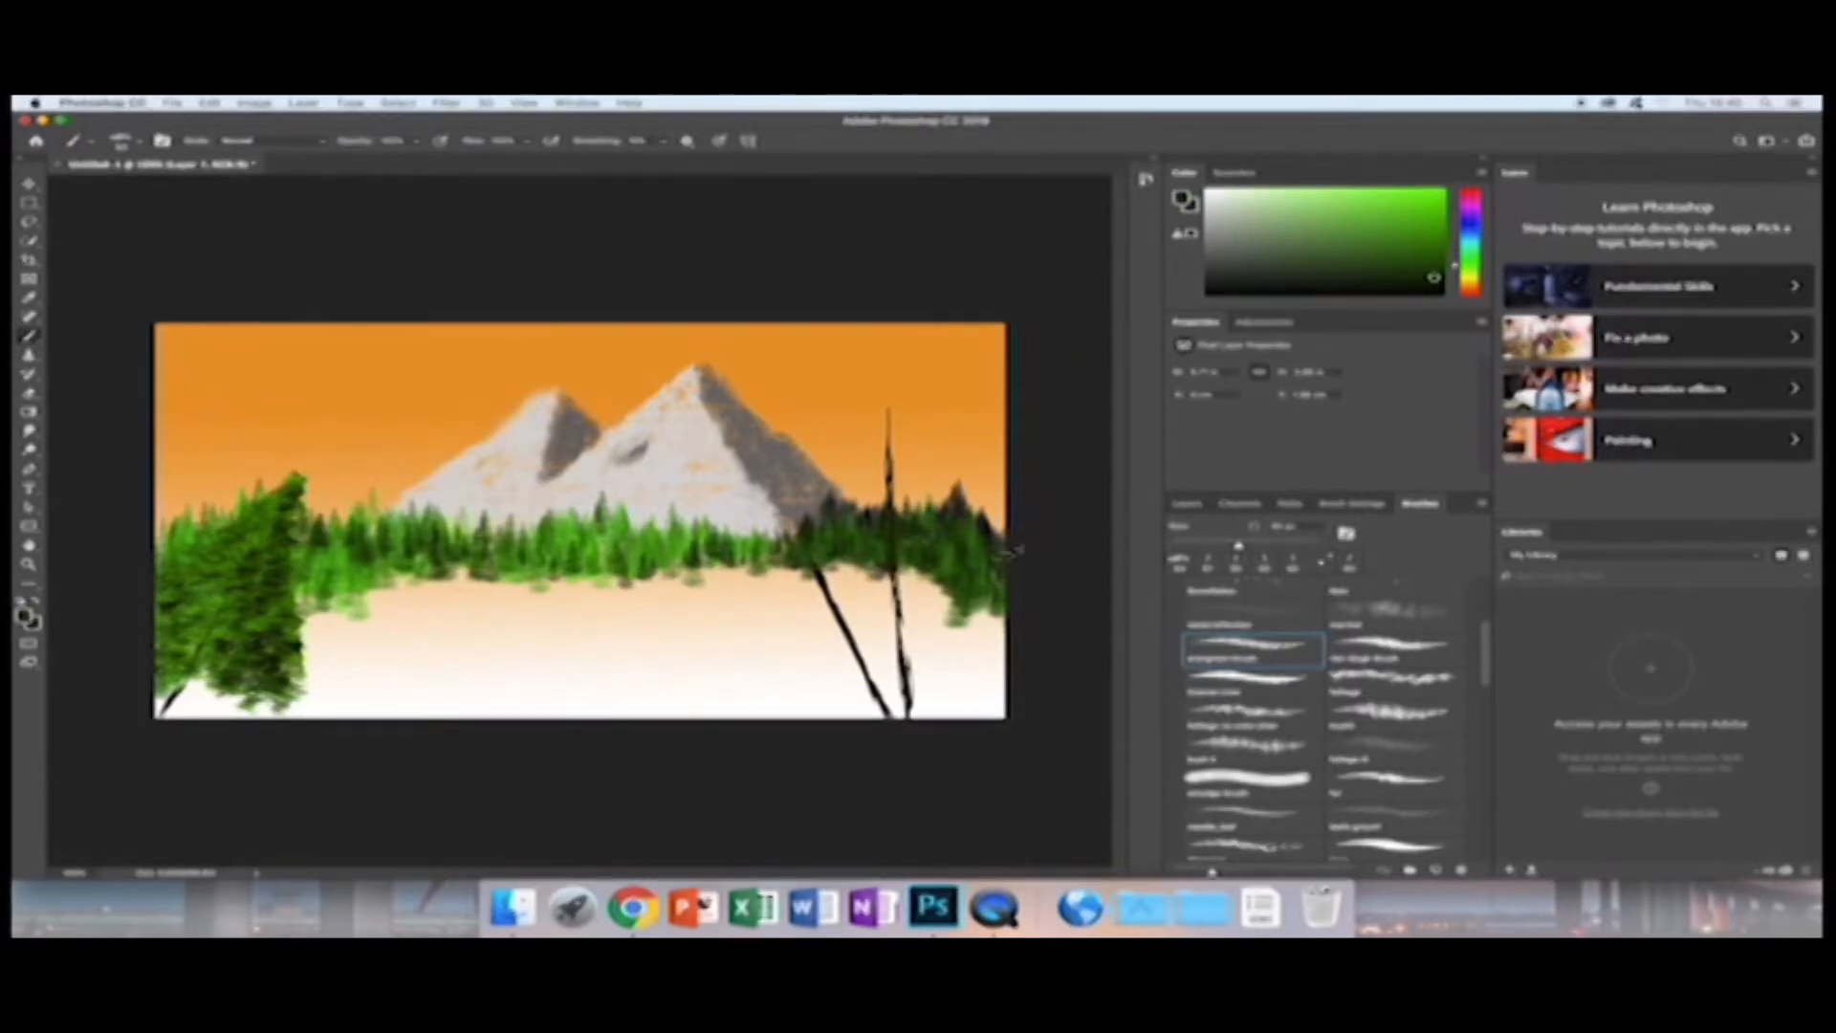
# Switch to a leafy foliage brush and paint a pointed dark green tree over the vertical trunk, filling the canvas's lower-right corner.
pyautogui.scroll(5, 1483, 651)
pyautogui.moveTo(1484, 646)
pyautogui.mouseDown()
pyautogui.moveTo(1483, 708)
pyautogui.moveTo(1485, 660)
pyautogui.mouseUp()
pyautogui.click(1395, 682)
pyautogui.moveTo(885, 415)
pyautogui.mouseDown()
pyautogui.moveTo(896, 380)
pyautogui.moveTo(879, 447)
pyautogui.moveTo(845, 479)
pyautogui.moveTo(913, 438)
pyautogui.moveTo(937, 461)
pyautogui.moveTo(920, 402)
pyautogui.mouseUp()
pyautogui.moveTo(894, 460)
pyautogui.mouseDown()
pyautogui.moveTo(945, 522)
pyautogui.moveTo(922, 498)
pyautogui.moveTo(849, 504)
pyautogui.moveTo(816, 522)
pyautogui.moveTo(852, 544)
pyautogui.moveTo(831, 557)
pyautogui.moveTo(973, 577)
pyautogui.mouseUp()
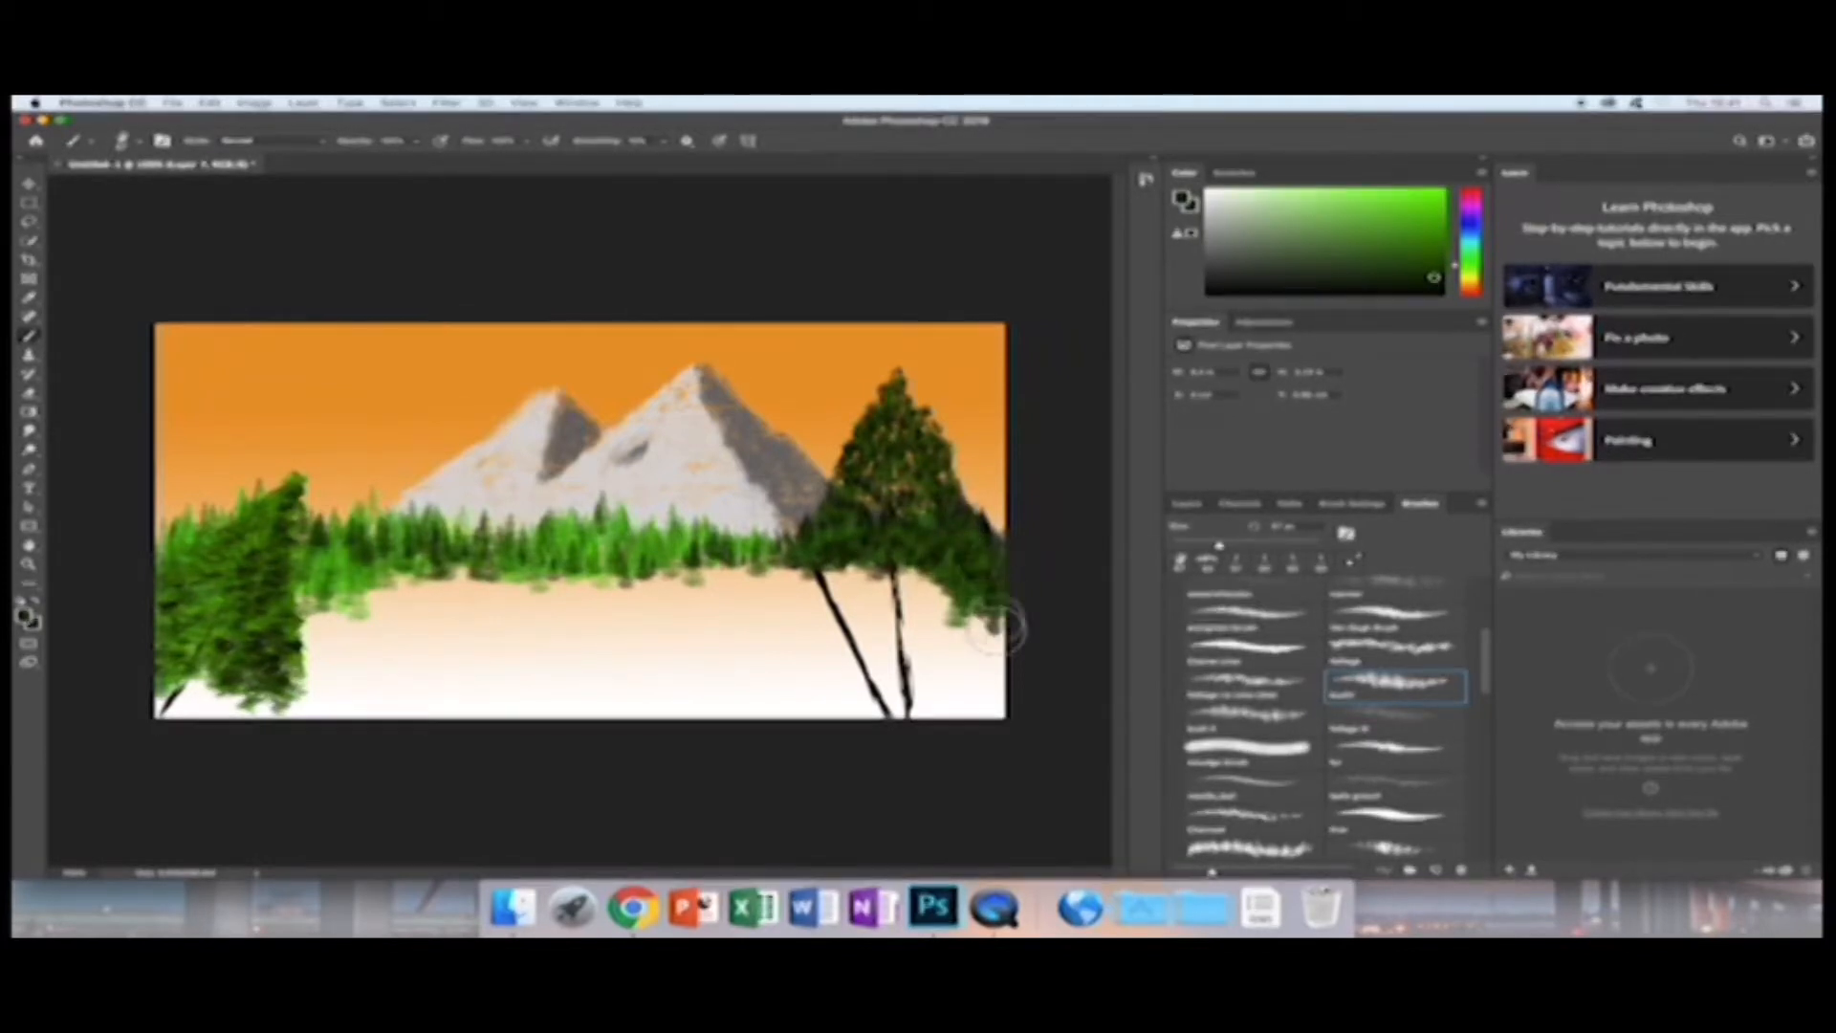
pyautogui.moveTo(974, 663)
pyautogui.mouseDown()
pyautogui.moveTo(908, 562)
pyautogui.moveTo(899, 580)
pyautogui.moveTo(997, 643)
pyautogui.moveTo(986, 672)
pyautogui.moveTo(1001, 679)
pyautogui.moveTo(982, 627)
pyautogui.moveTo(931, 614)
pyautogui.moveTo(923, 695)
pyautogui.moveTo(947, 667)
pyautogui.moveTo(970, 695)
pyautogui.moveTo(985, 686)
pyautogui.moveTo(1004, 631)
pyautogui.mouseUp()
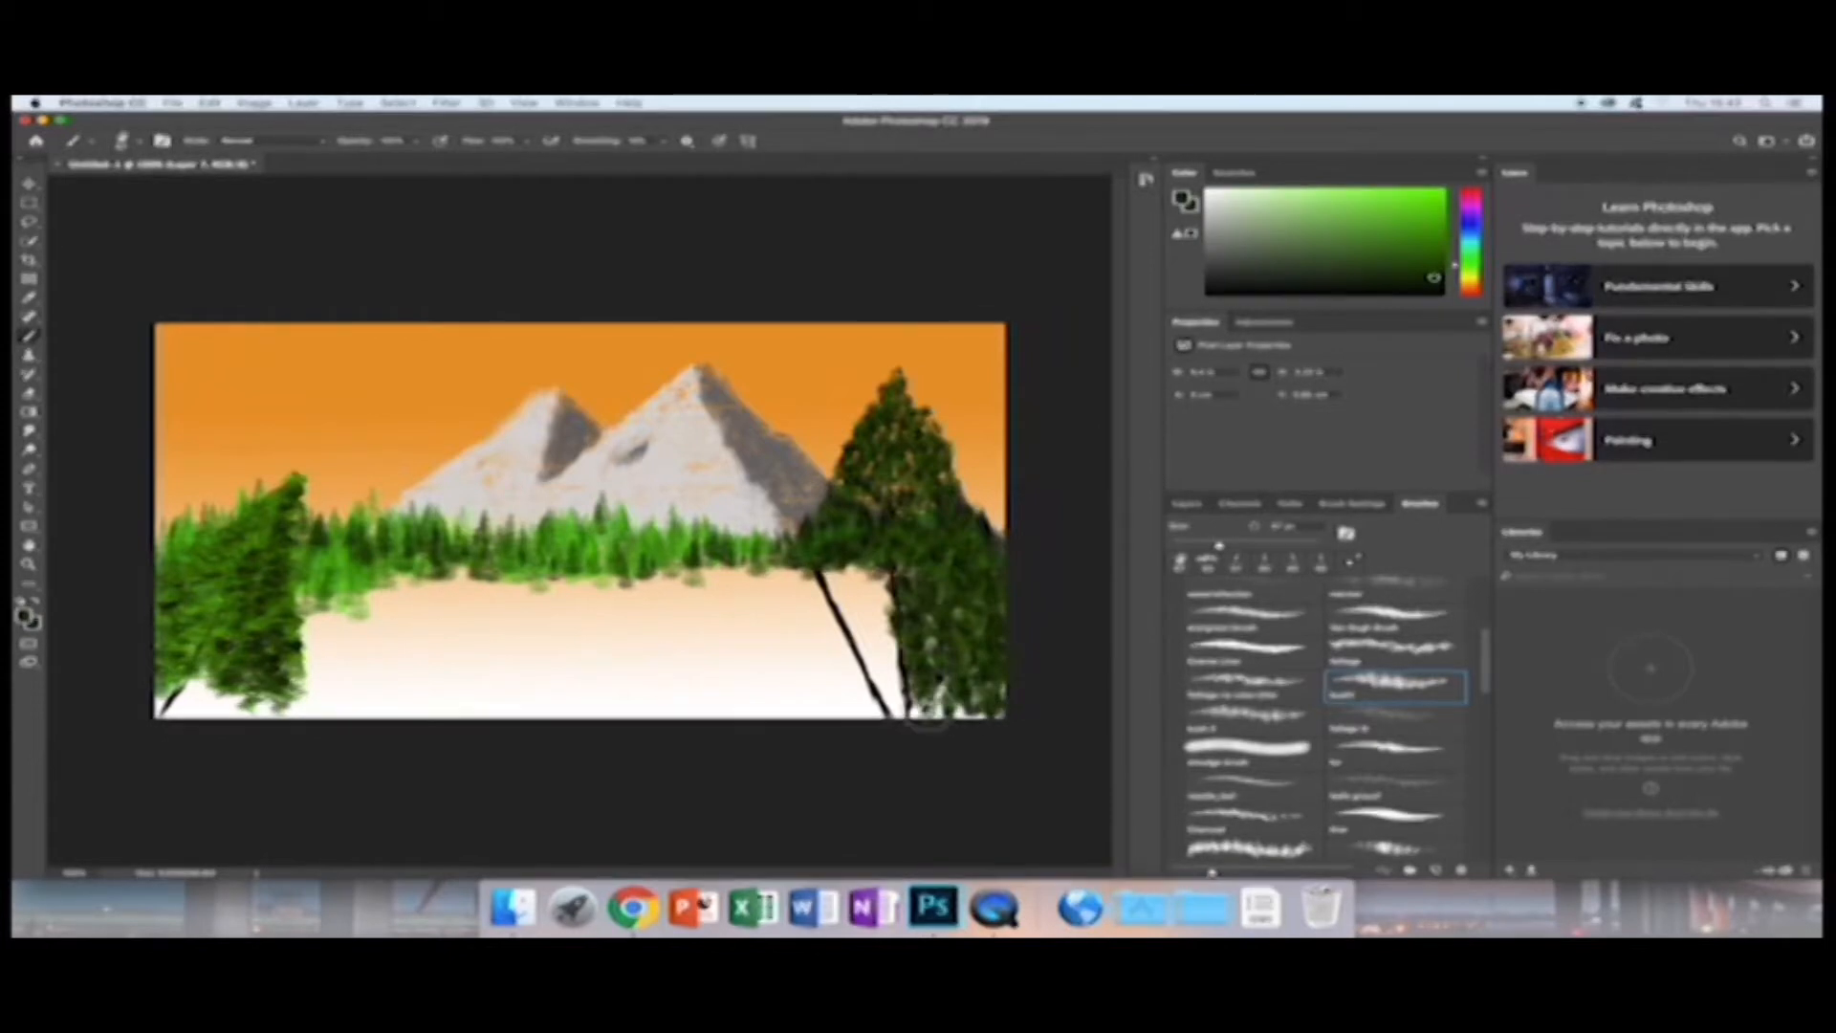
# Set both colours to olive green and paint bright foliage over the slanting trunk and the lower part of the dark tree.
pyautogui.click(1471, 271)
pyautogui.click(1440, 238)
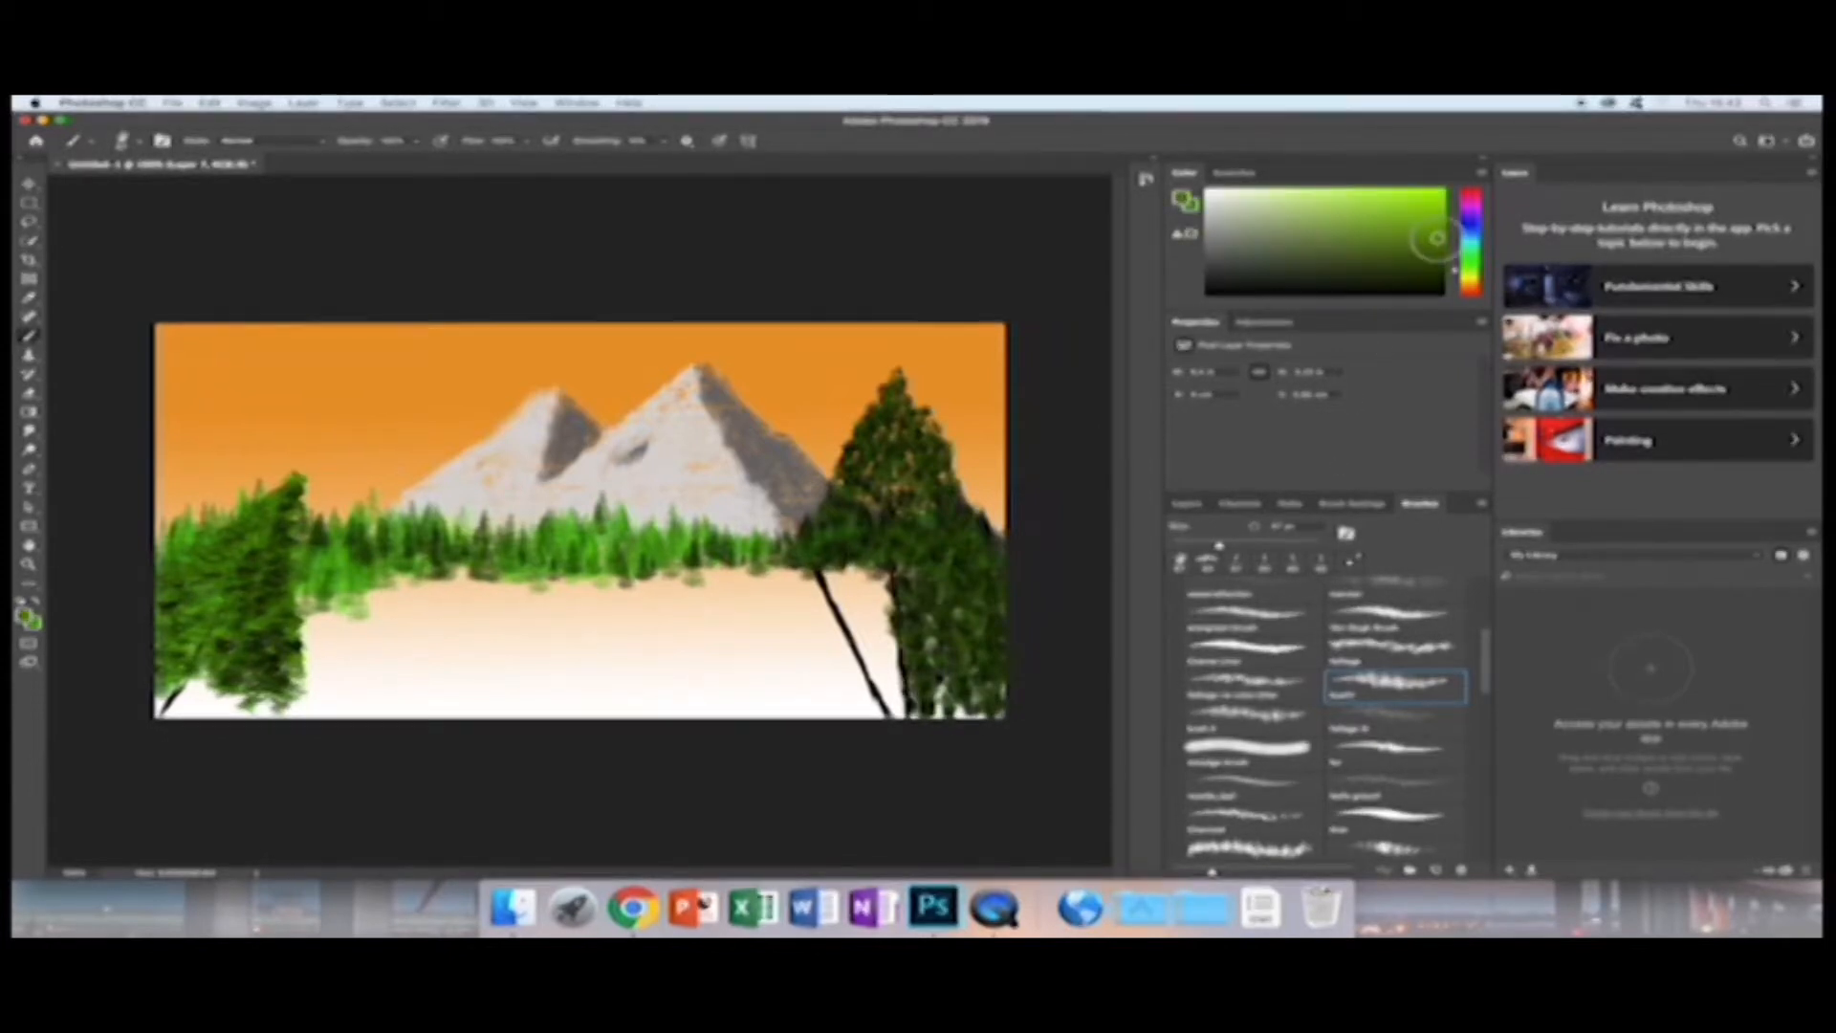
pyautogui.moveTo(818, 536)
pyautogui.mouseDown()
pyautogui.moveTo(878, 557)
pyautogui.moveTo(784, 499)
pyautogui.moveTo(894, 572)
pyautogui.moveTo(872, 603)
pyautogui.moveTo(904, 576)
pyautogui.moveTo(909, 604)
pyautogui.moveTo(914, 574)
pyautogui.moveTo(971, 681)
pyautogui.mouseUp()
pyautogui.moveTo(847, 579)
pyautogui.mouseDown()
pyautogui.moveTo(932, 634)
pyautogui.moveTo(920, 653)
pyautogui.moveTo(867, 635)
pyautogui.moveTo(897, 710)
pyautogui.moveTo(990, 706)
pyautogui.moveTo(868, 662)
pyautogui.moveTo(793, 563)
pyautogui.moveTo(791, 527)
pyautogui.moveTo(834, 671)
pyautogui.moveTo(807, 712)
pyautogui.moveTo(865, 684)
pyautogui.moveTo(846, 674)
pyautogui.mouseUp()
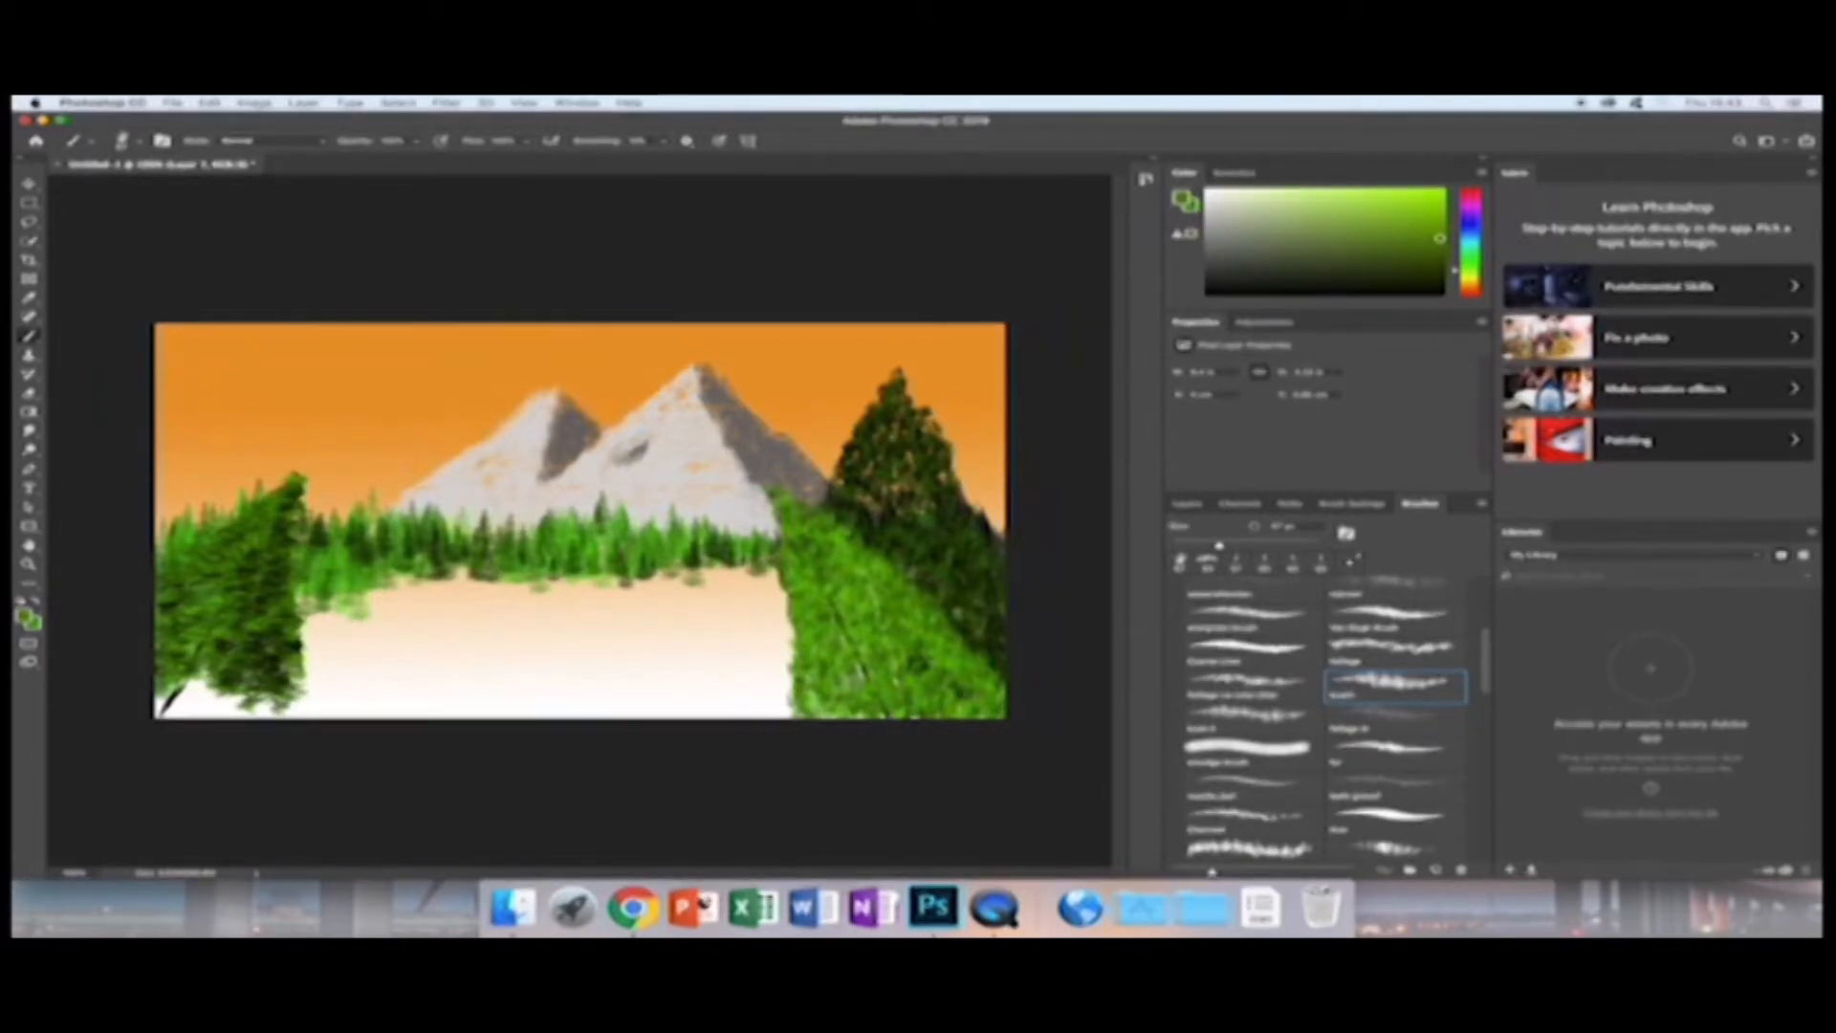
# Move the Boxes group to the top of the layer stack and keep it hidden.
pyautogui.click(1187, 501)
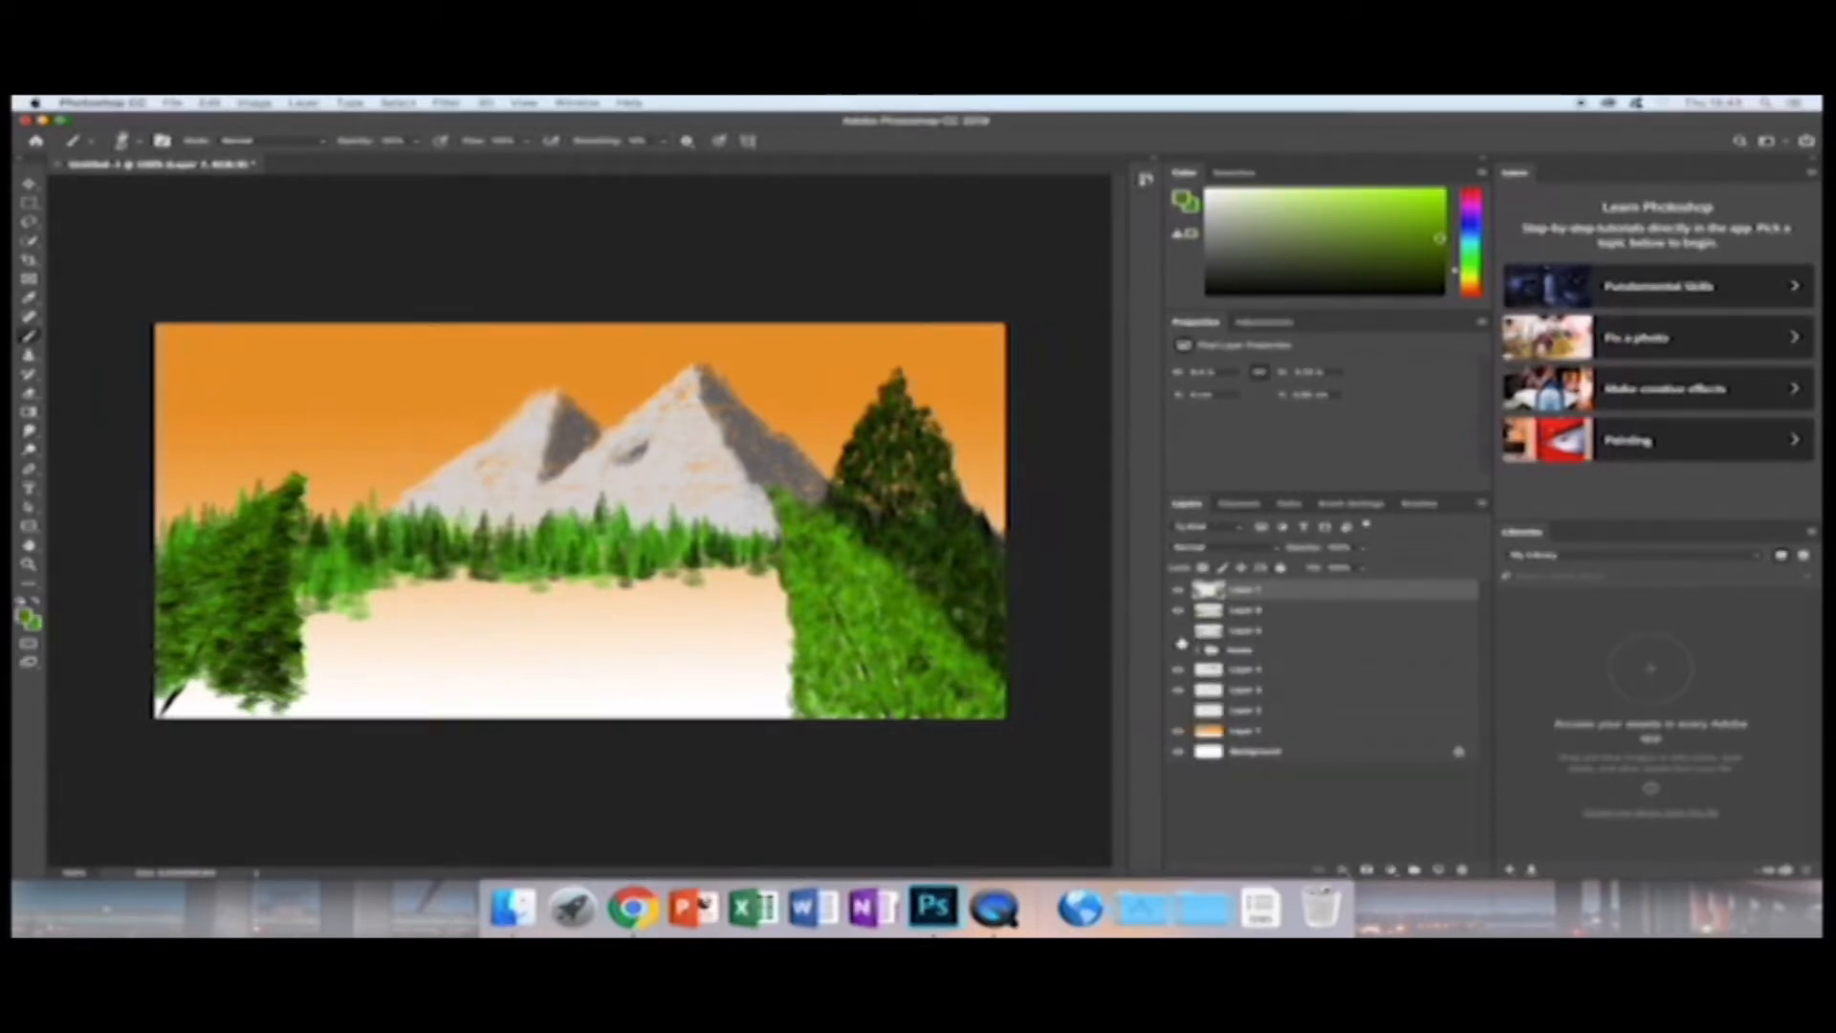
pyautogui.click(1180, 632)
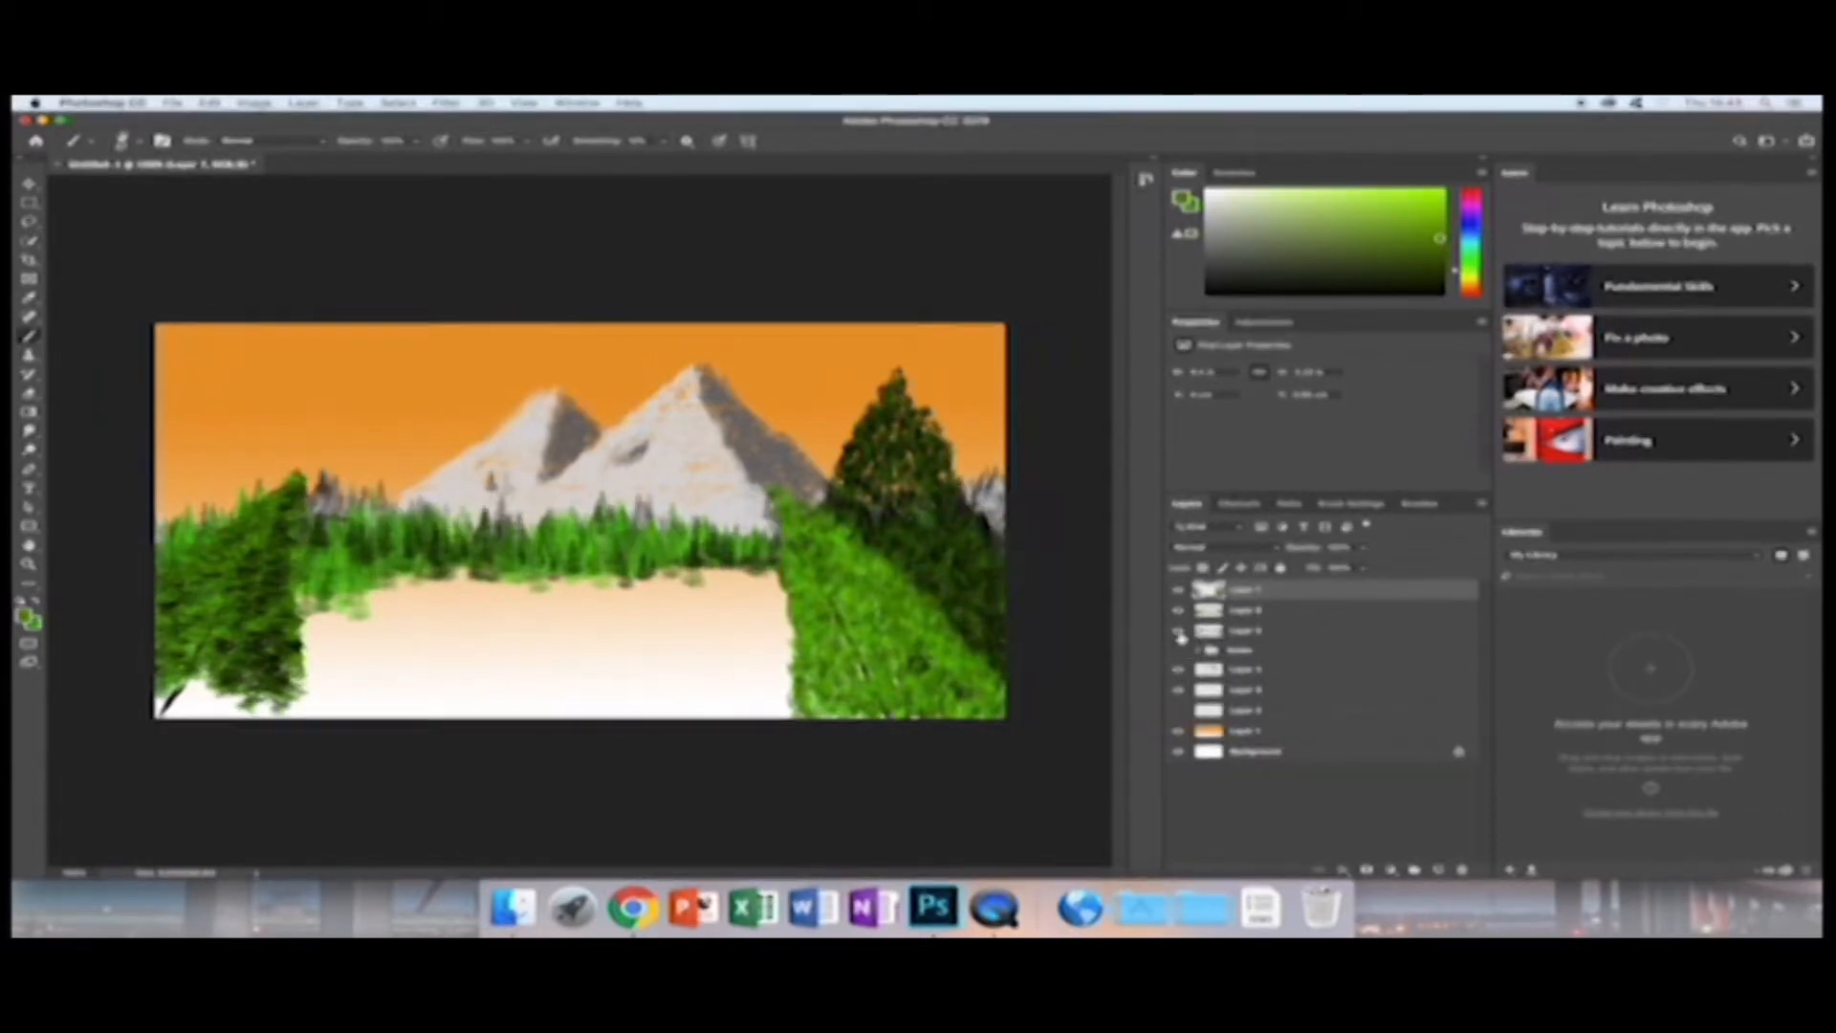
pyautogui.click(1179, 632)
pyautogui.click(1179, 651)
pyautogui.moveTo(1227, 650); pyautogui.dragTo(1234, 590)
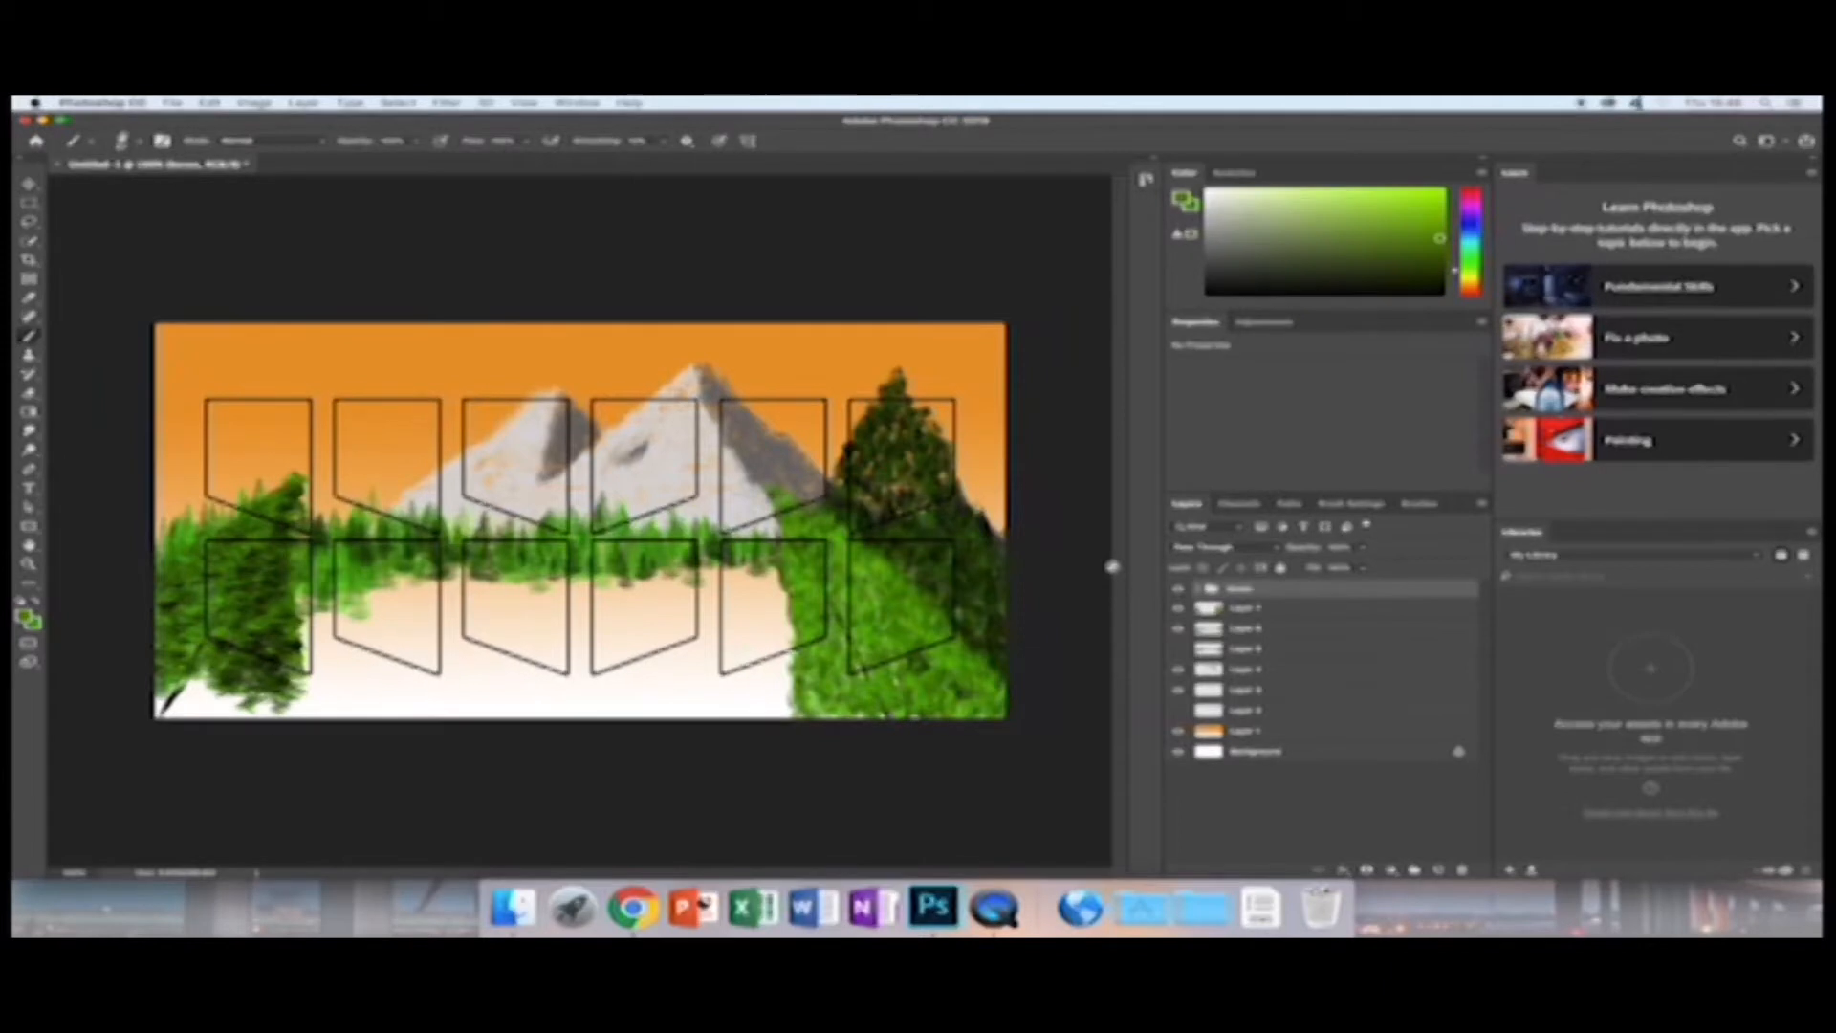
pyautogui.click(1178, 589)
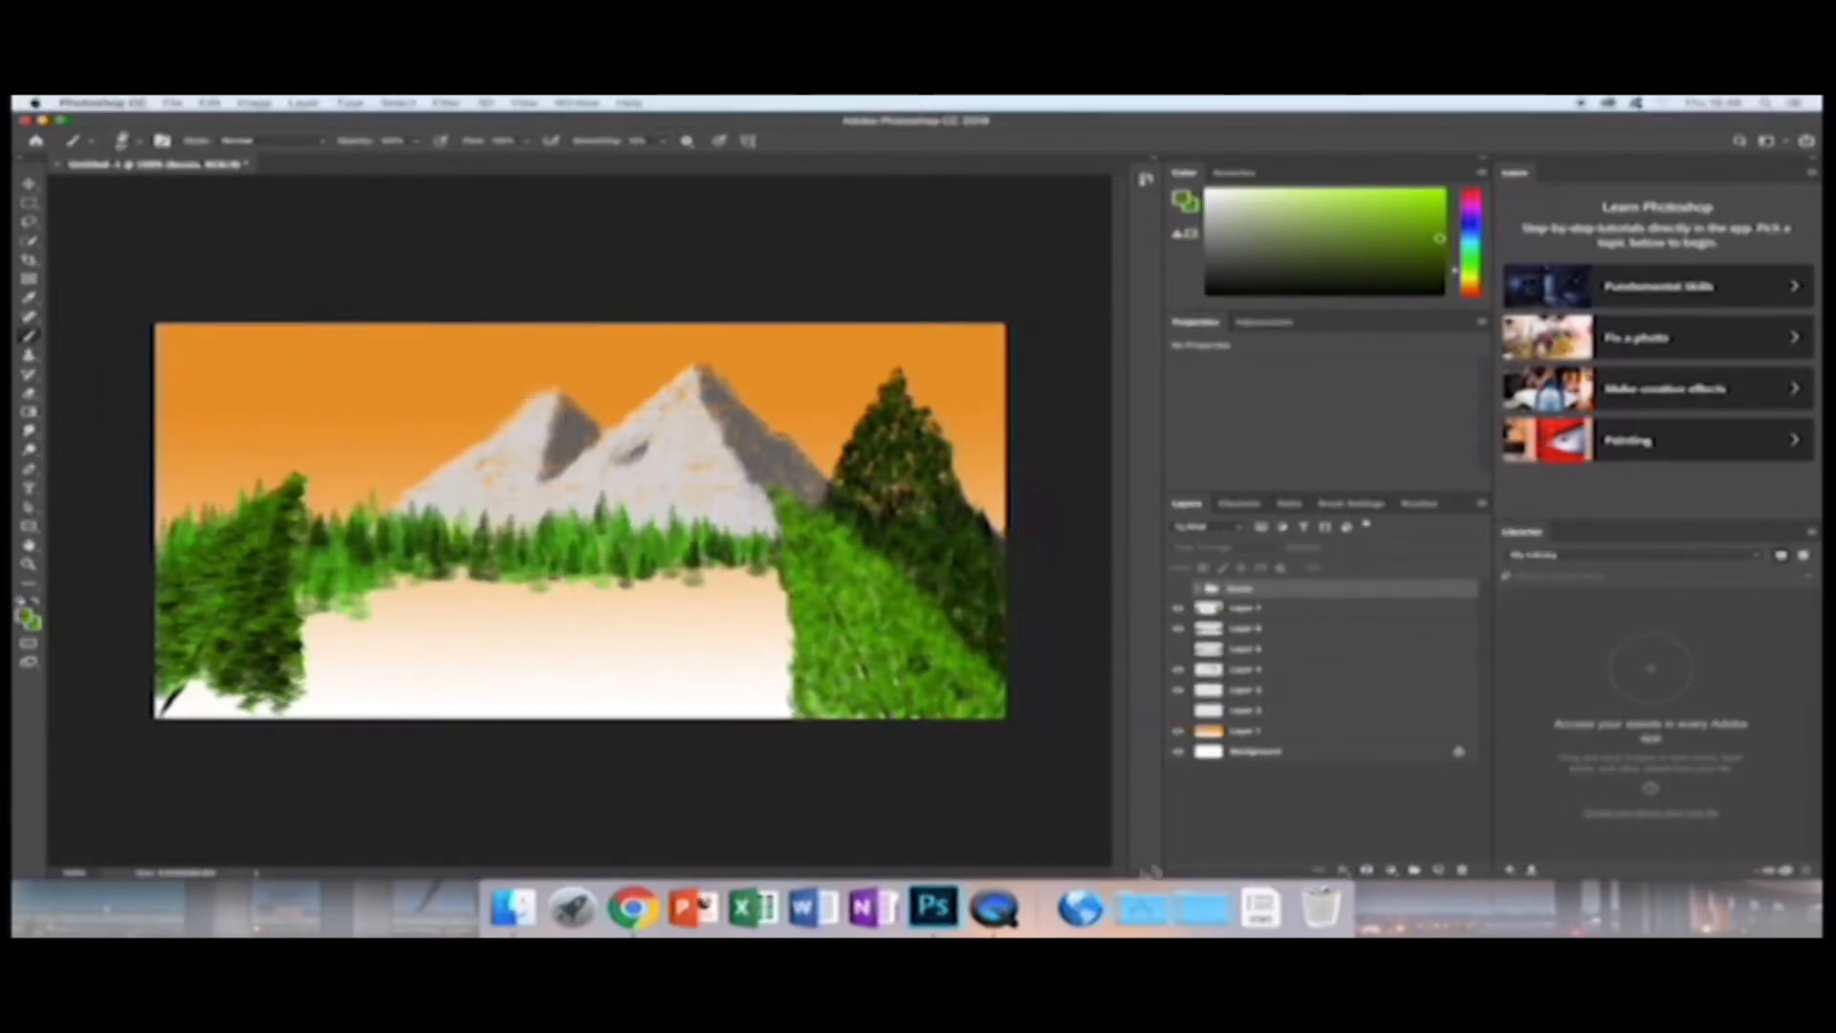
# Create a new layer and move it below the mountain layers.
pyautogui.click(1439, 871)
pyautogui.moveTo(1267, 600); pyautogui.dragTo(1269, 725)
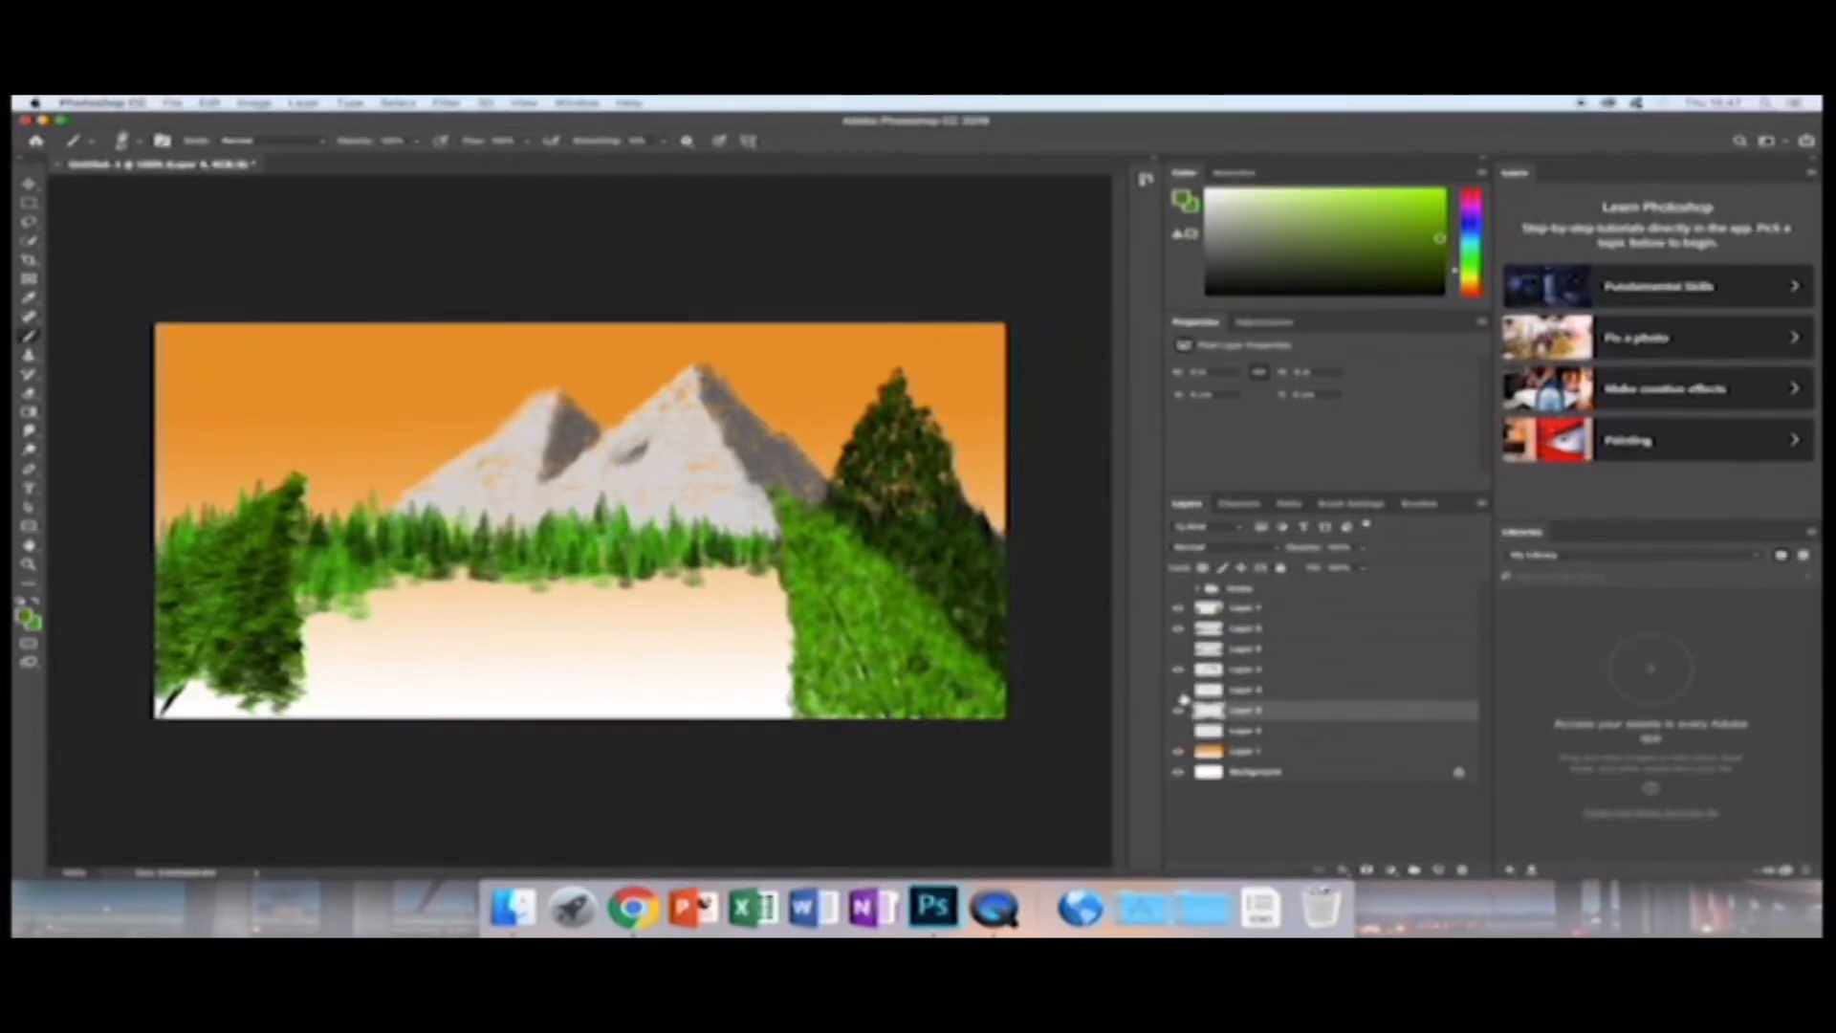
# Check the layers' visibility and delete the hidden Layer 5, directly below the forest layer.
pyautogui.click(1180, 671)
pyautogui.click(1180, 671)
pyautogui.click(1179, 654)
pyautogui.click(1179, 655)
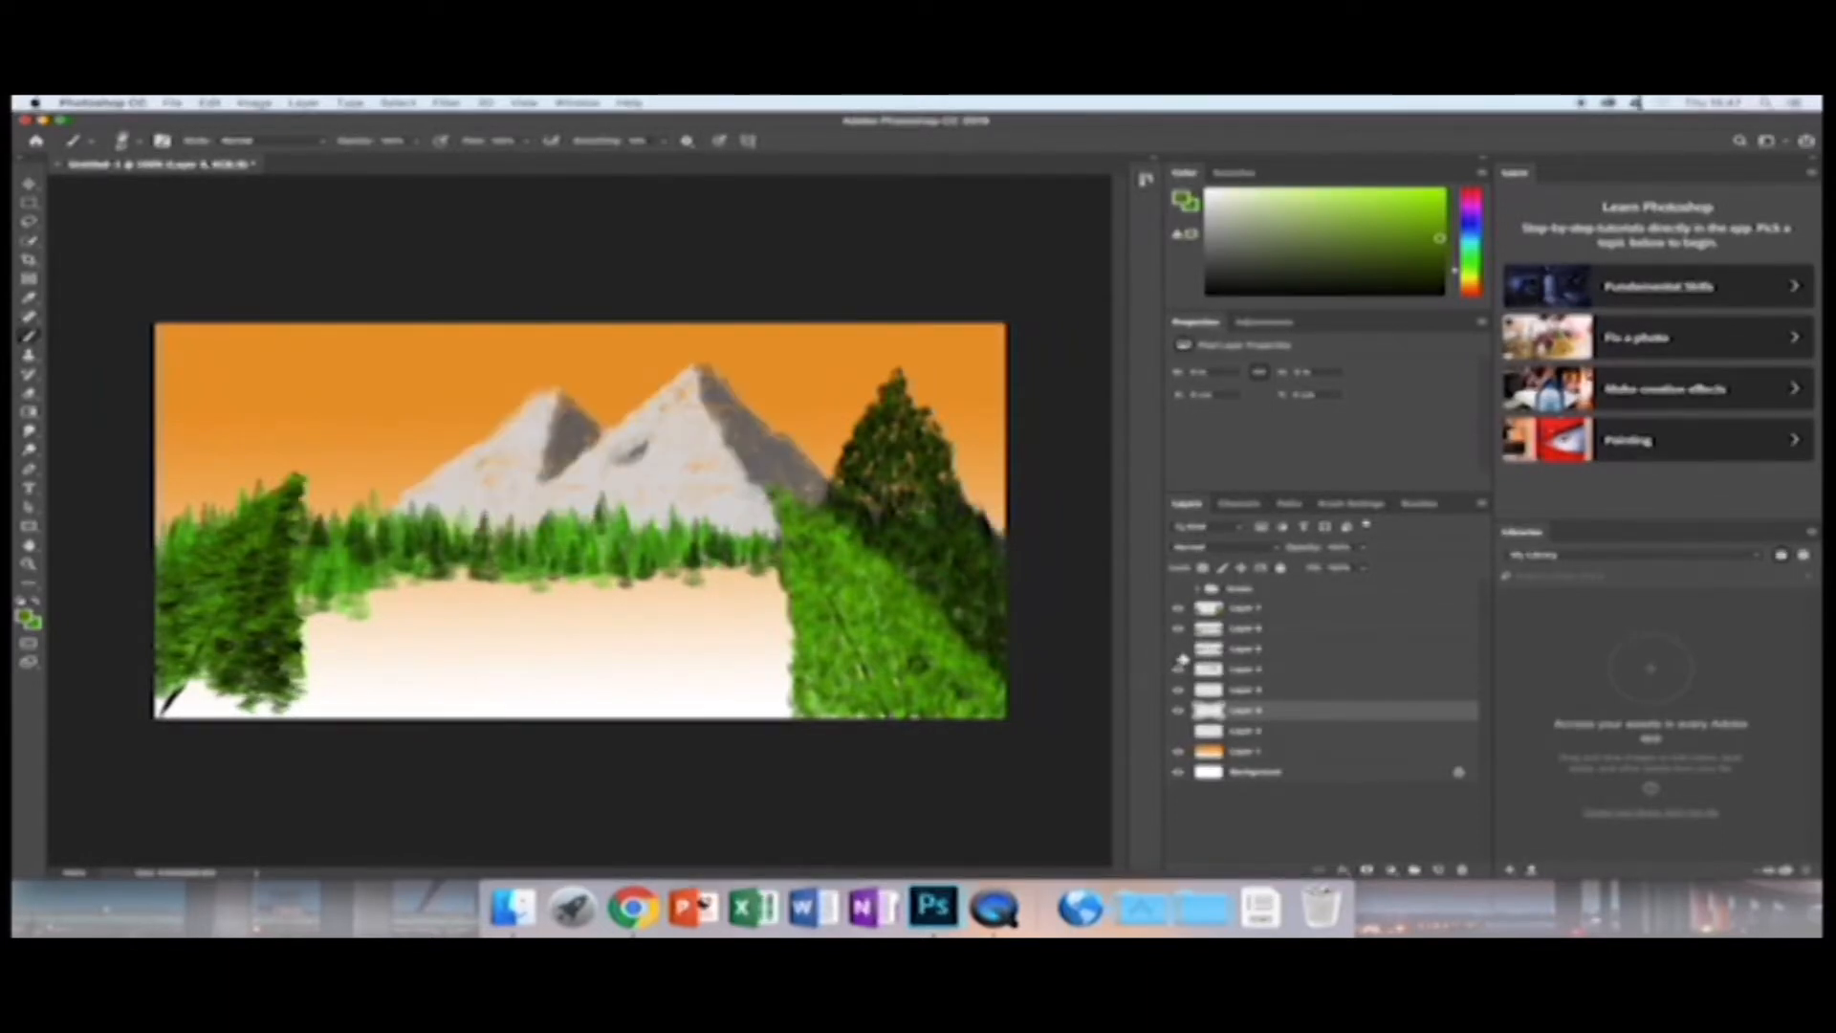
pyautogui.click(1225, 652)
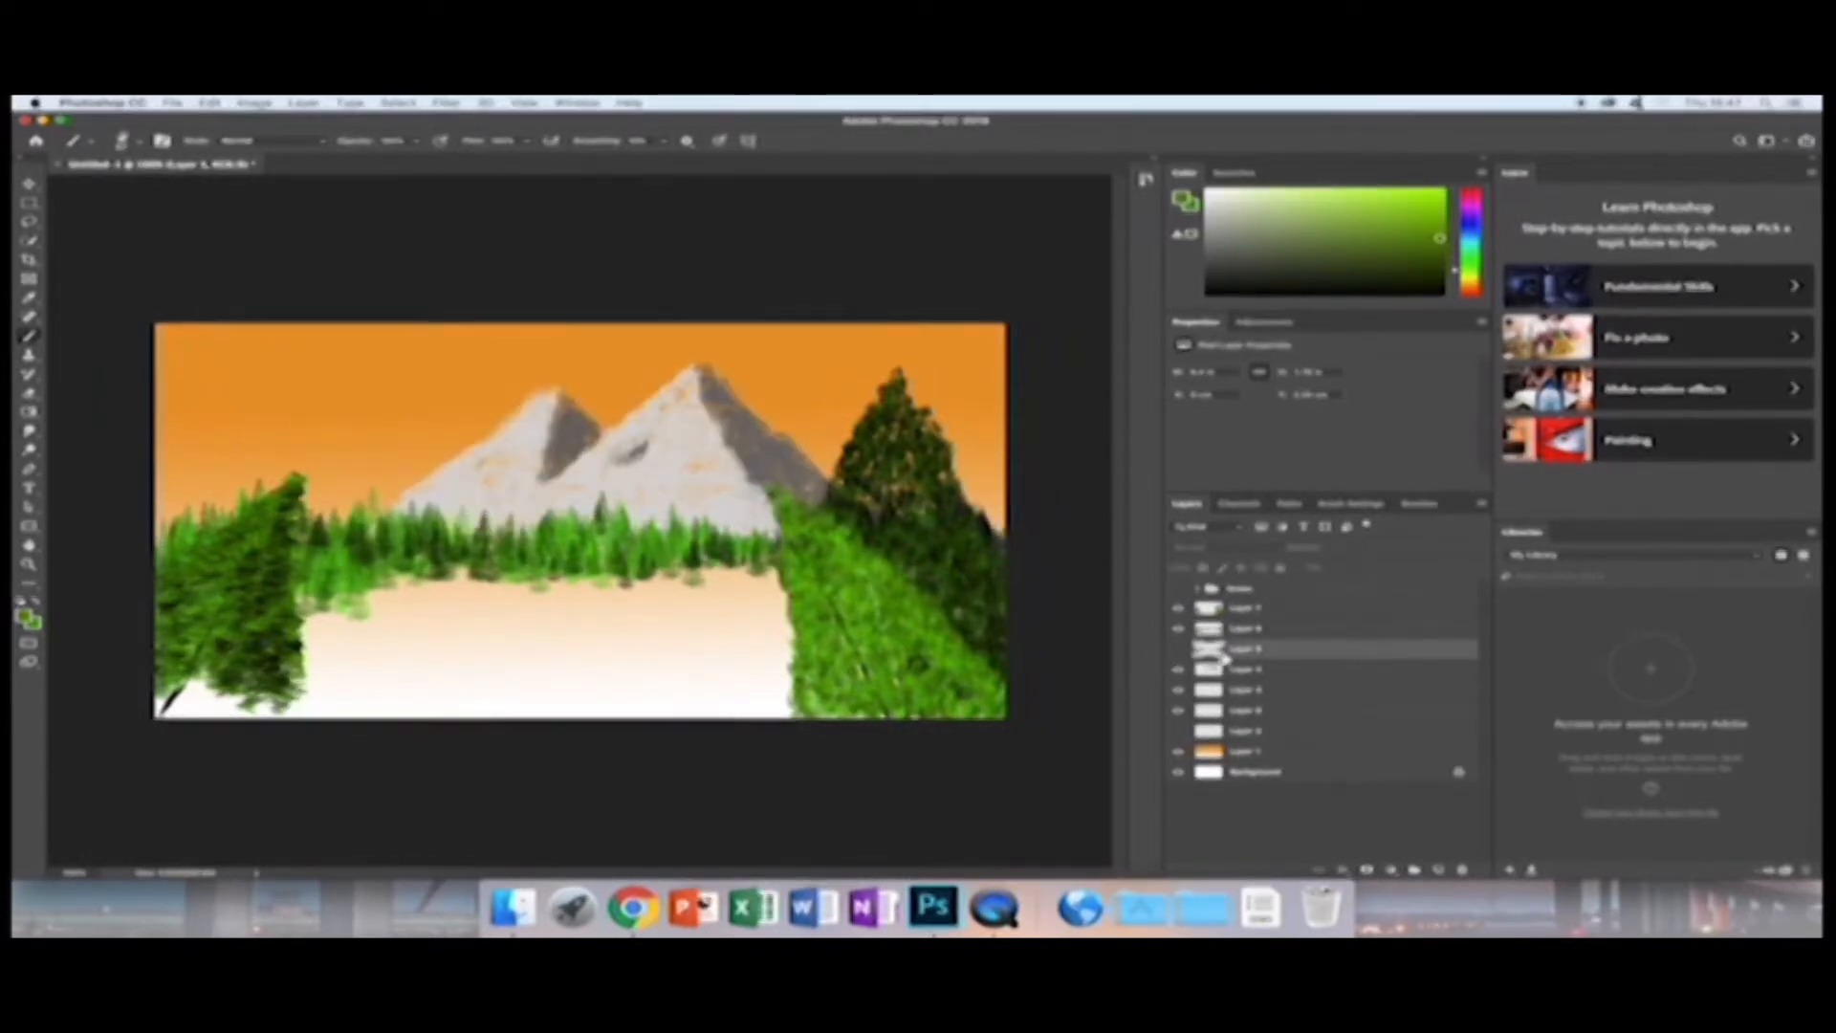
pyautogui.press('Delete')
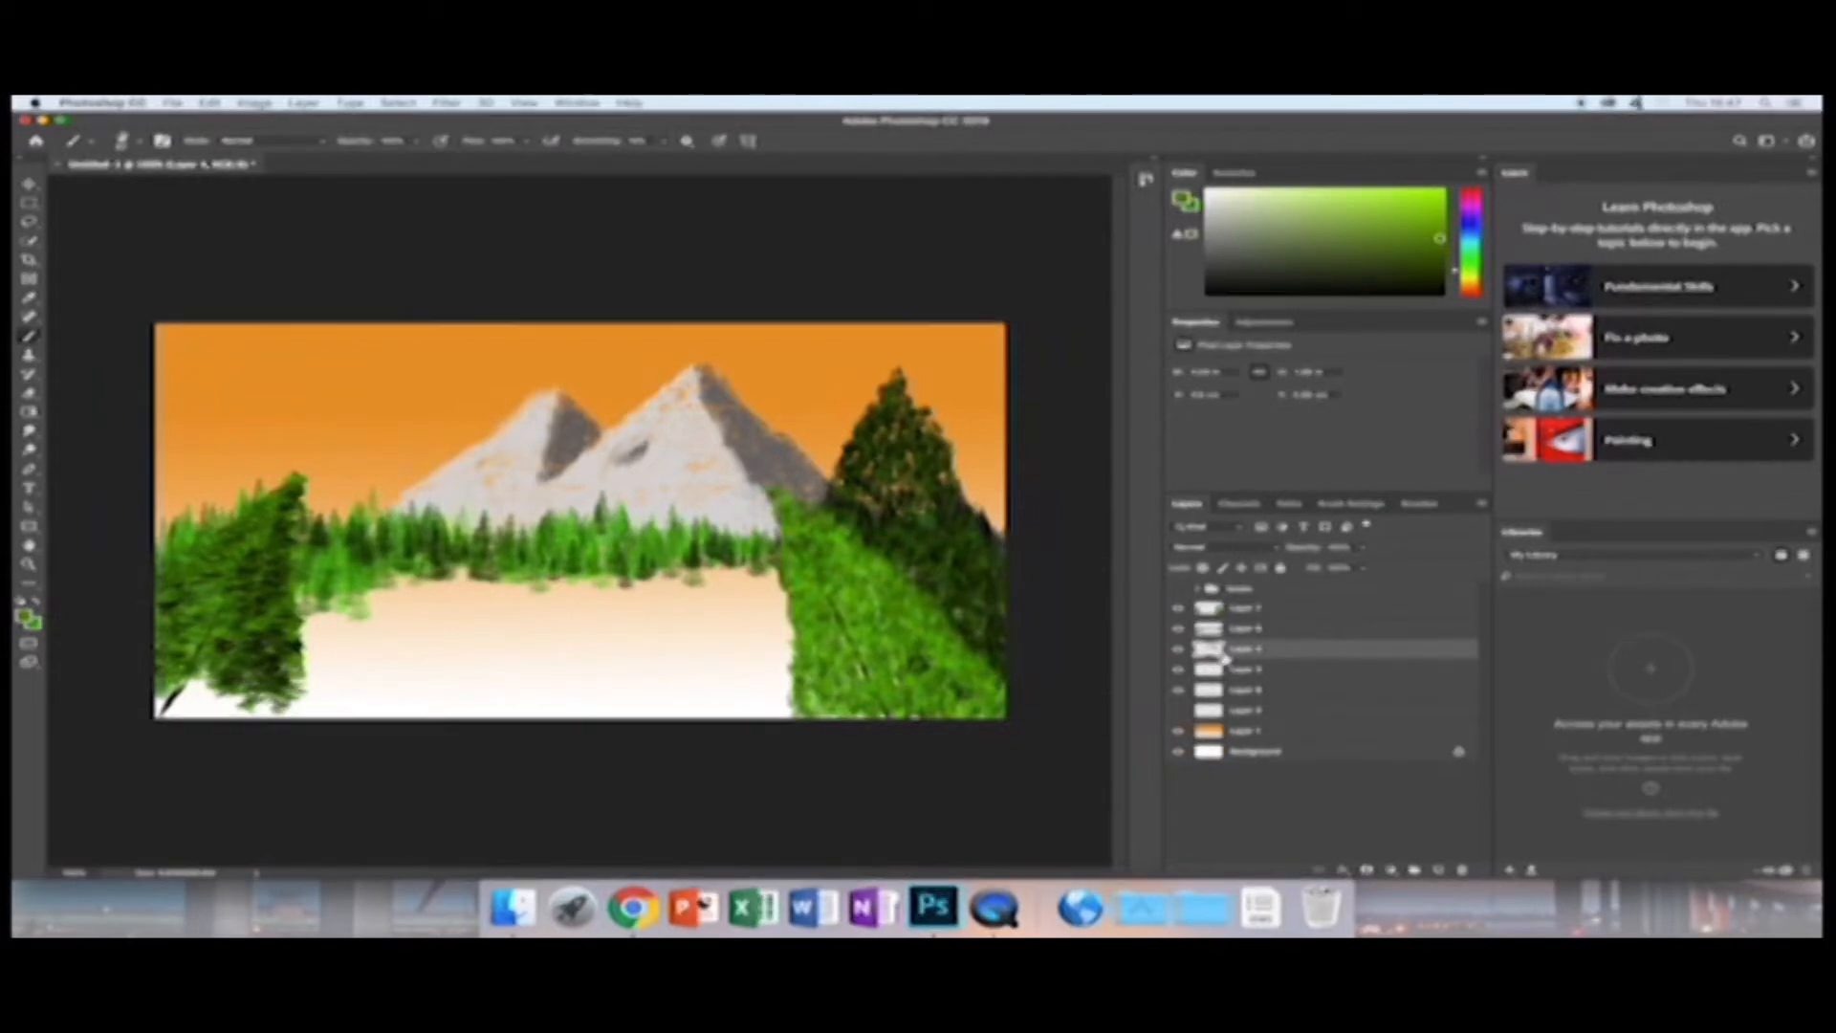
# Identify the forest and foreground tree layers by toggling their visibility, leaving the foreground trees hidden.
pyautogui.click(1179, 629)
pyautogui.click(1182, 630)
pyautogui.click(125, 141)
pyautogui.click(1180, 609)
pyautogui.click(1179, 608)
# Choose the grass brush and paint olive green grass along the lower edge of the bright green forest.
pyautogui.click(126, 141)
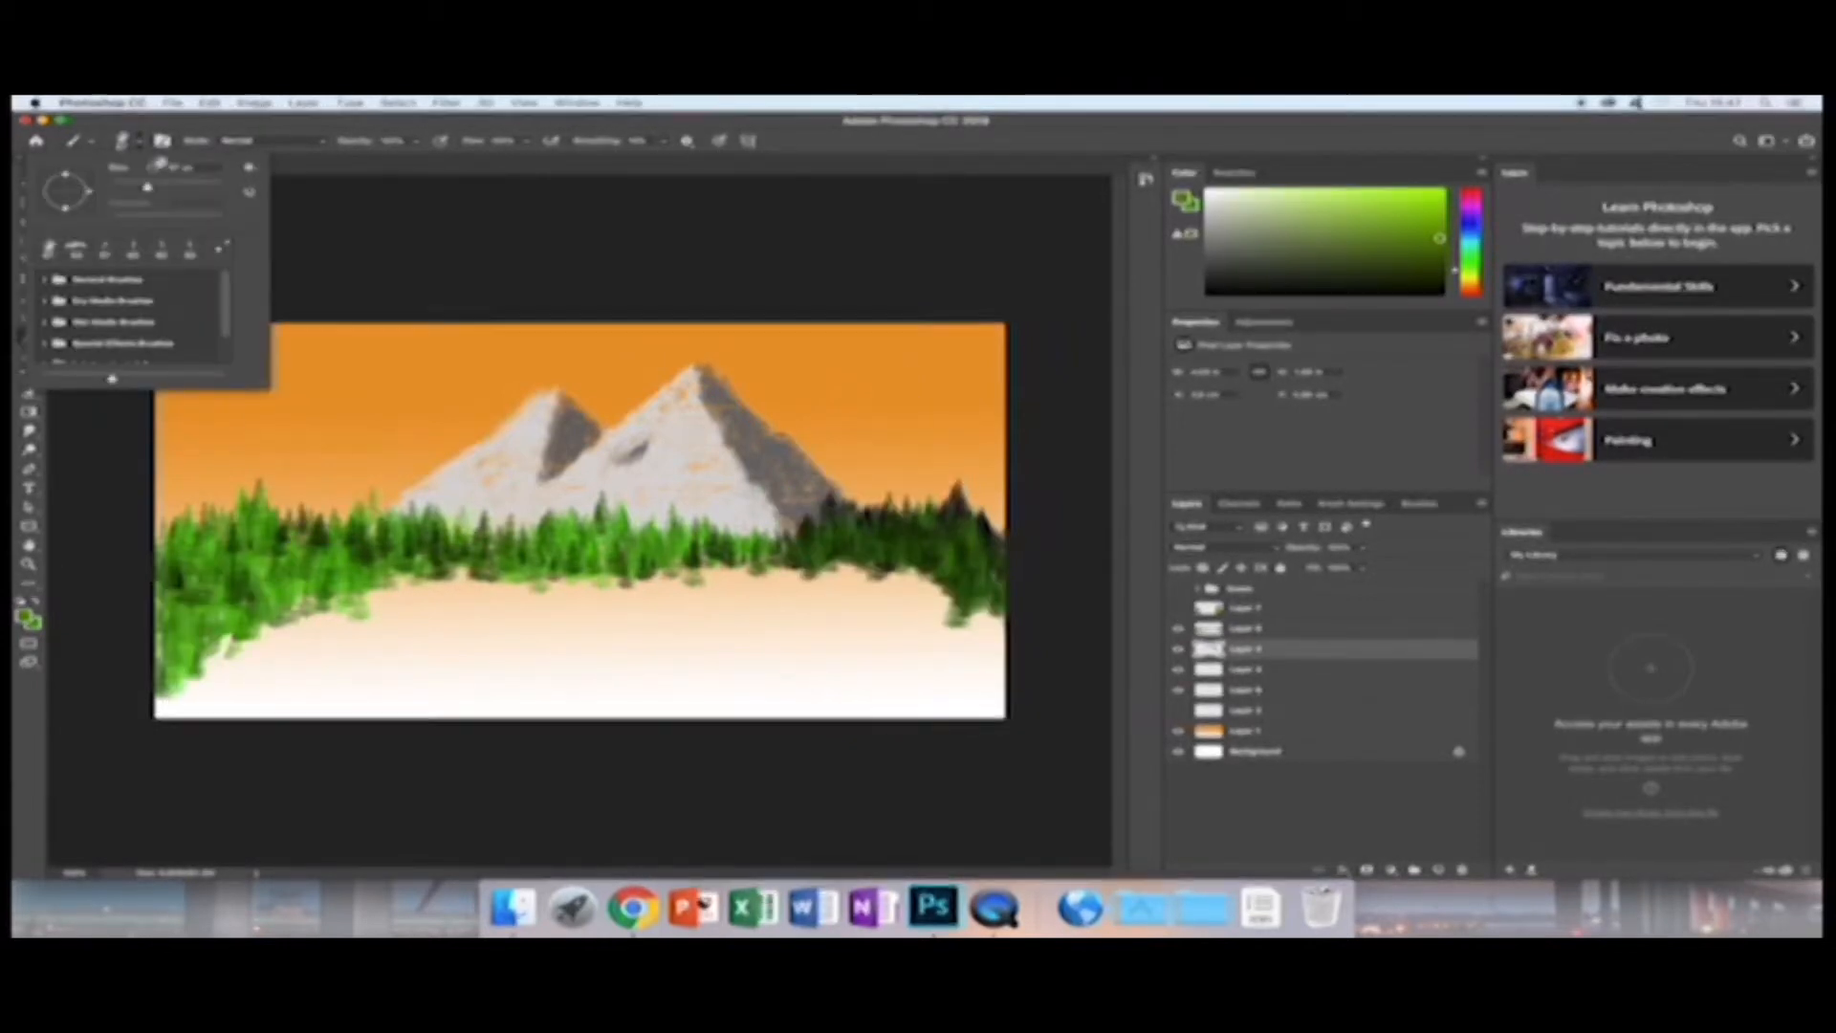
pyautogui.click(161, 140)
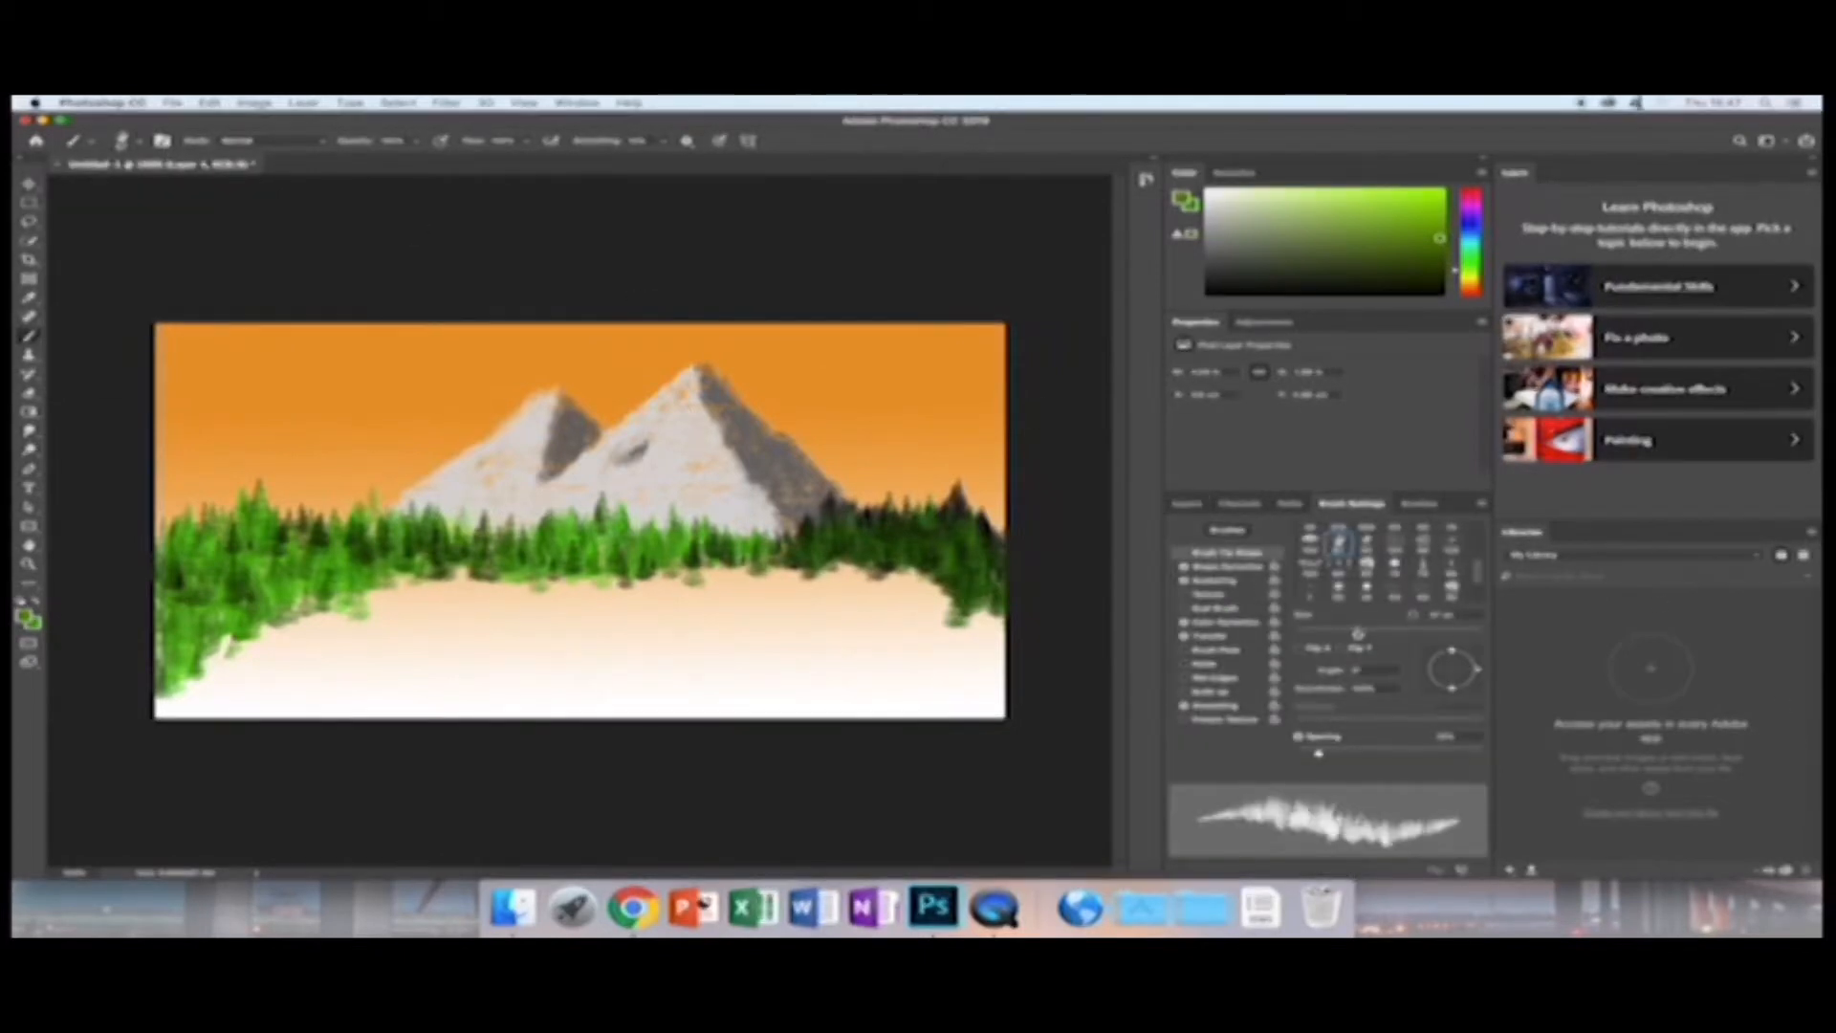
pyautogui.click(1421, 504)
pyautogui.scroll(2, 1391, 710)
pyautogui.scroll(3, 1391, 710)
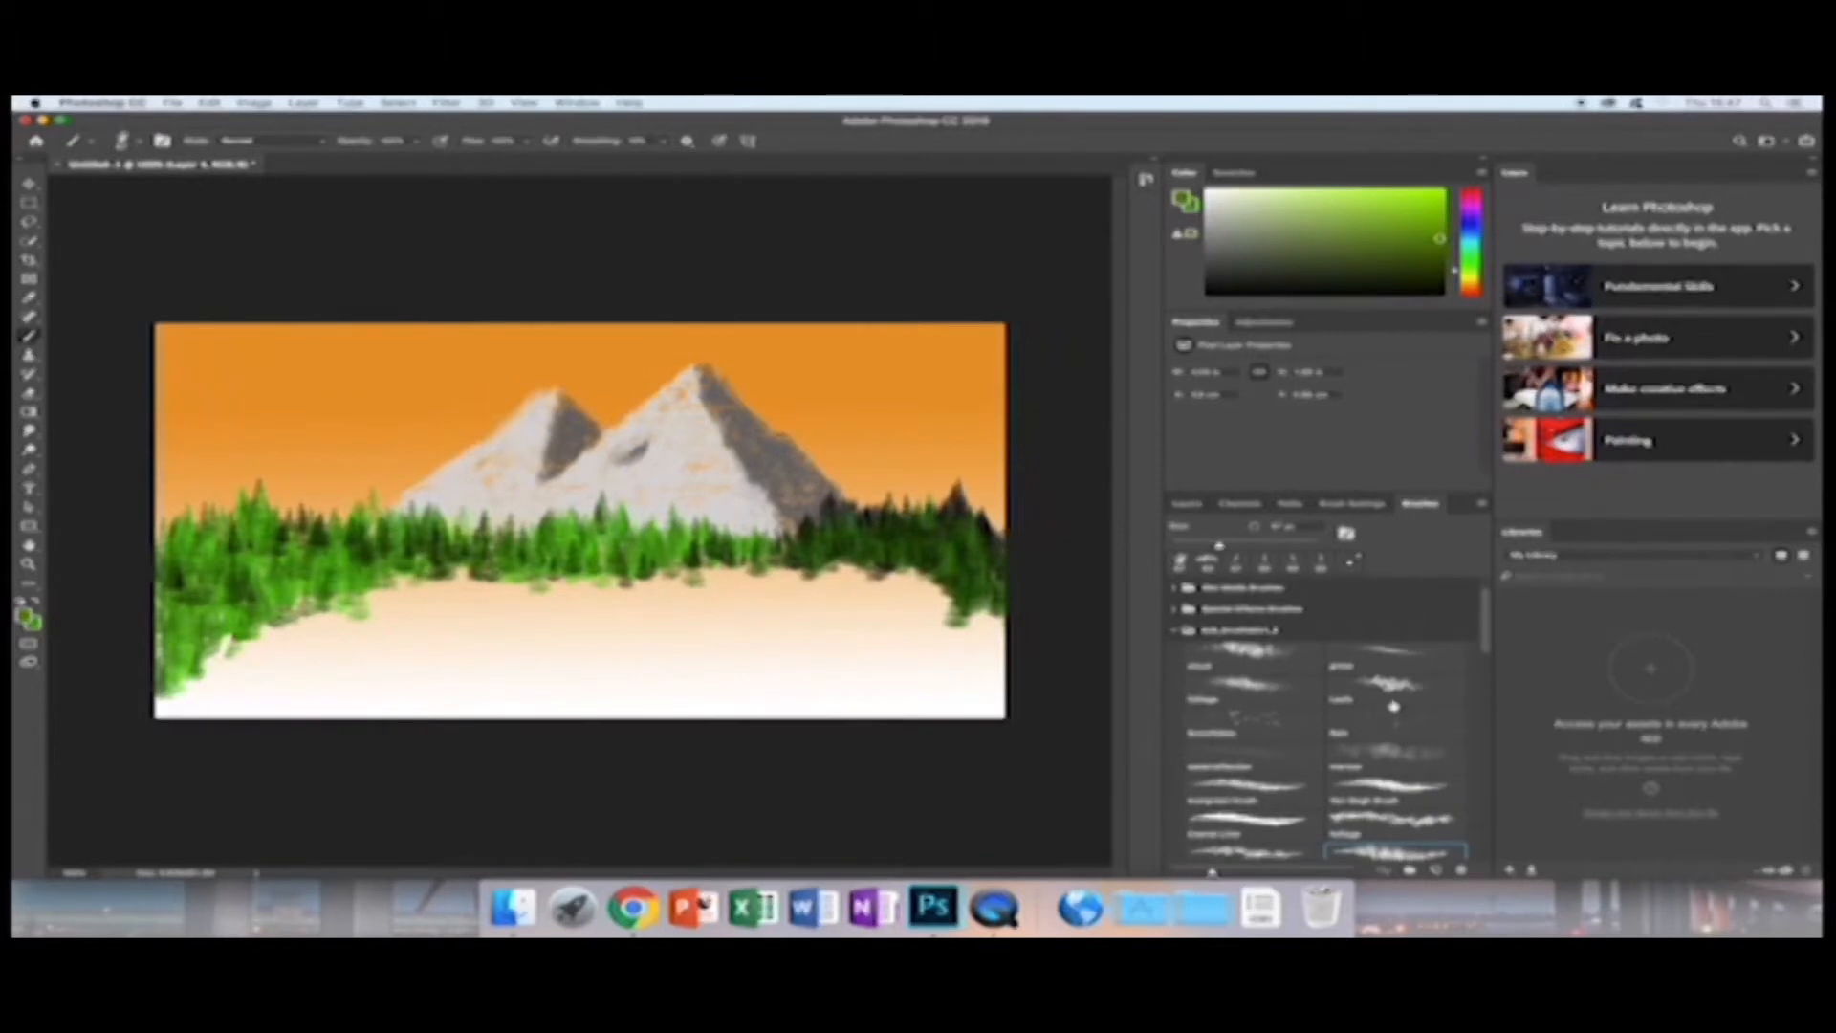
pyautogui.scroll(4, 1394, 695)
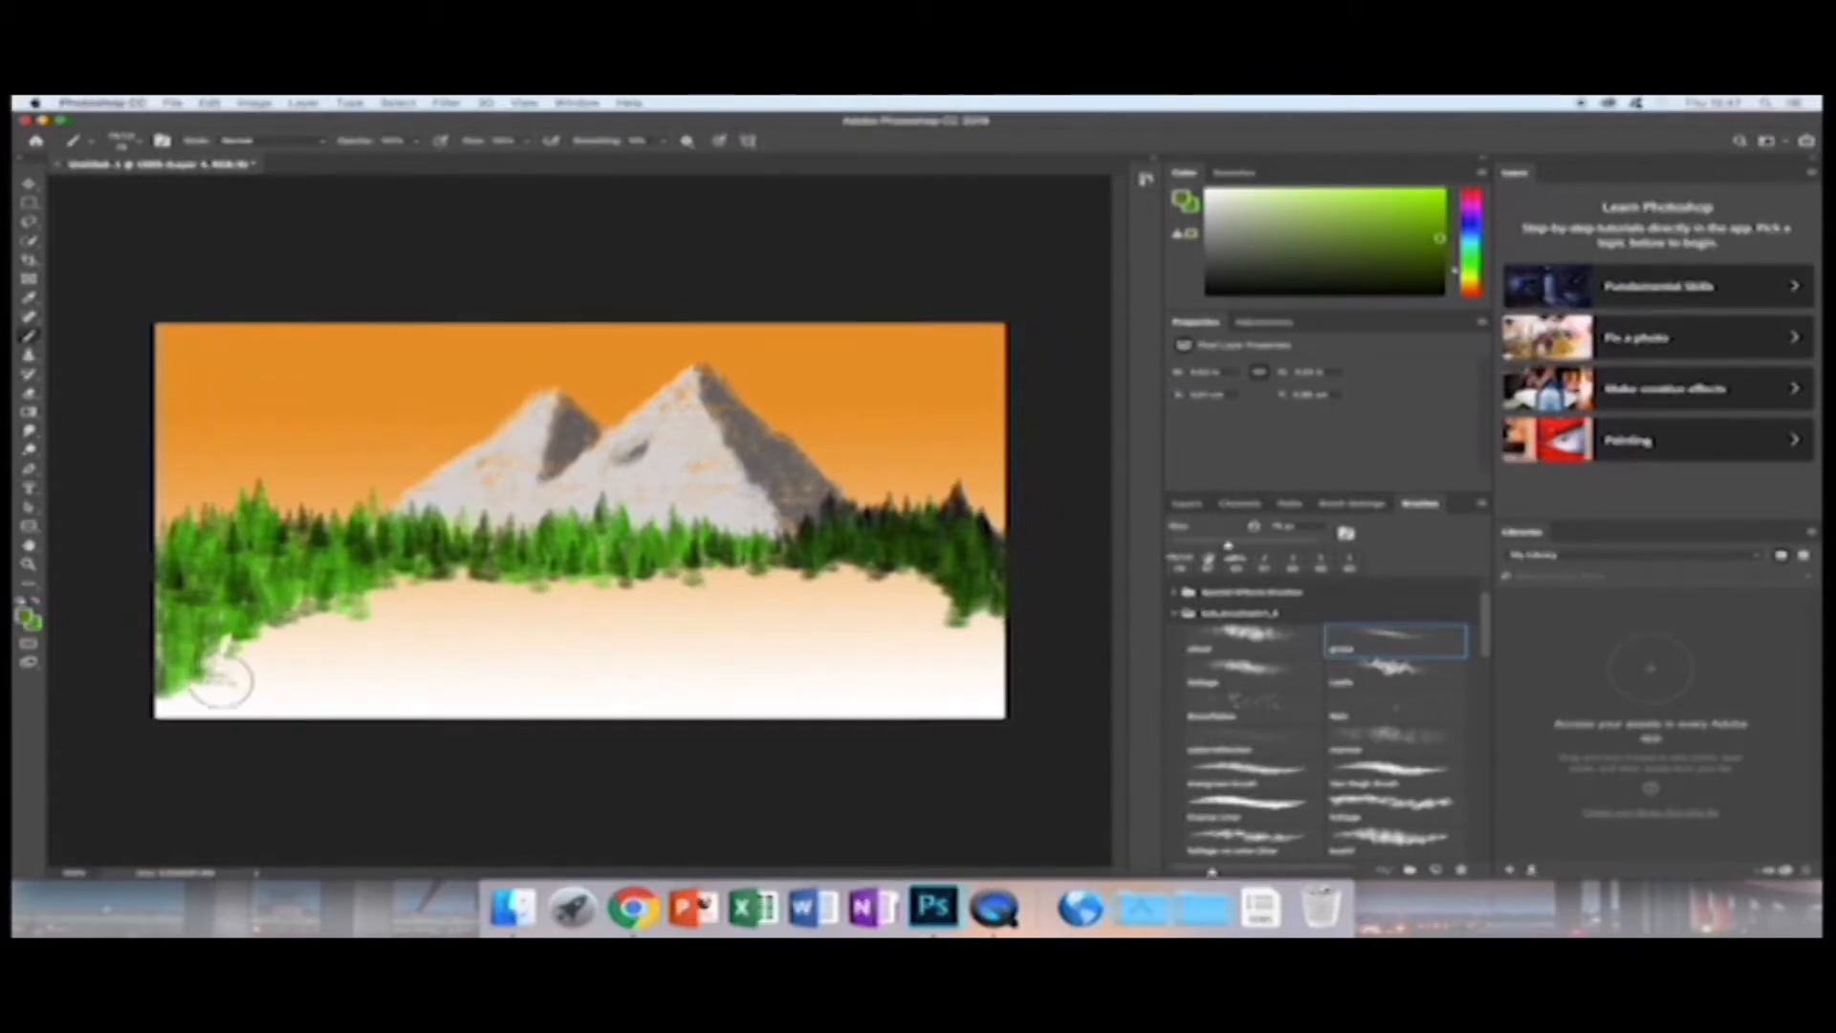
pyautogui.click(219, 673)
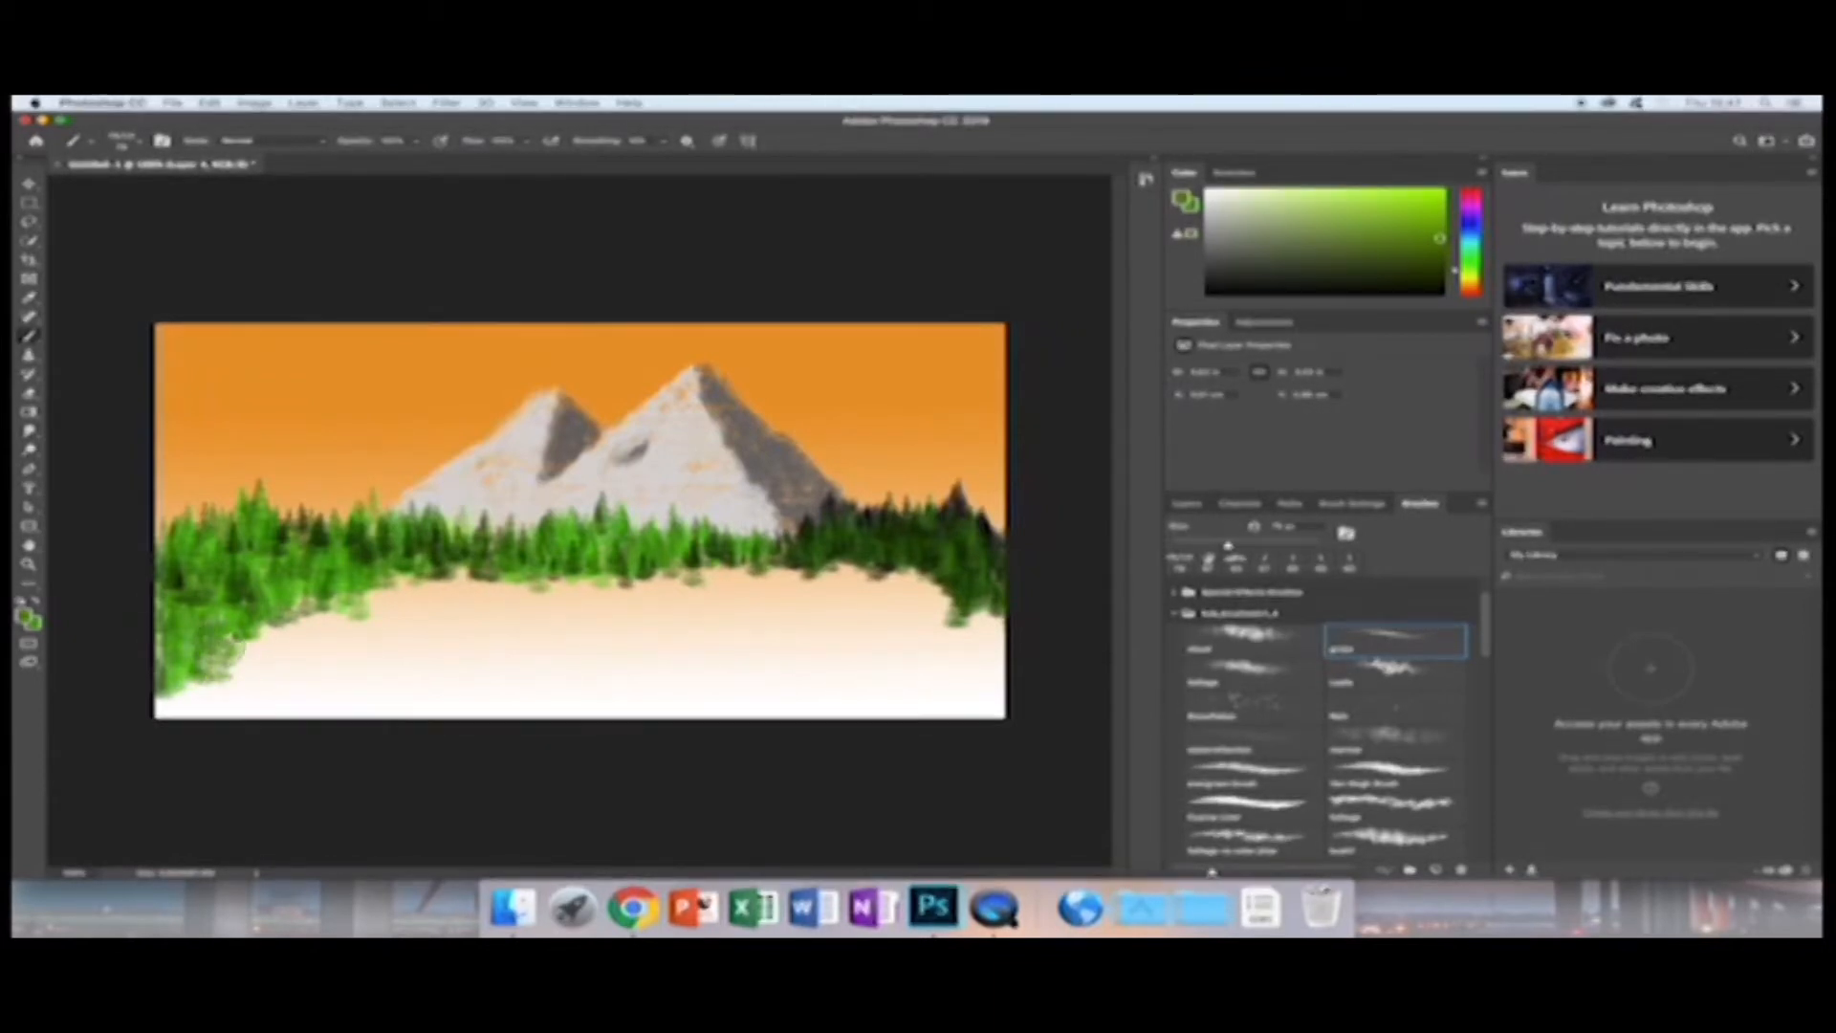
pyautogui.click(237, 653)
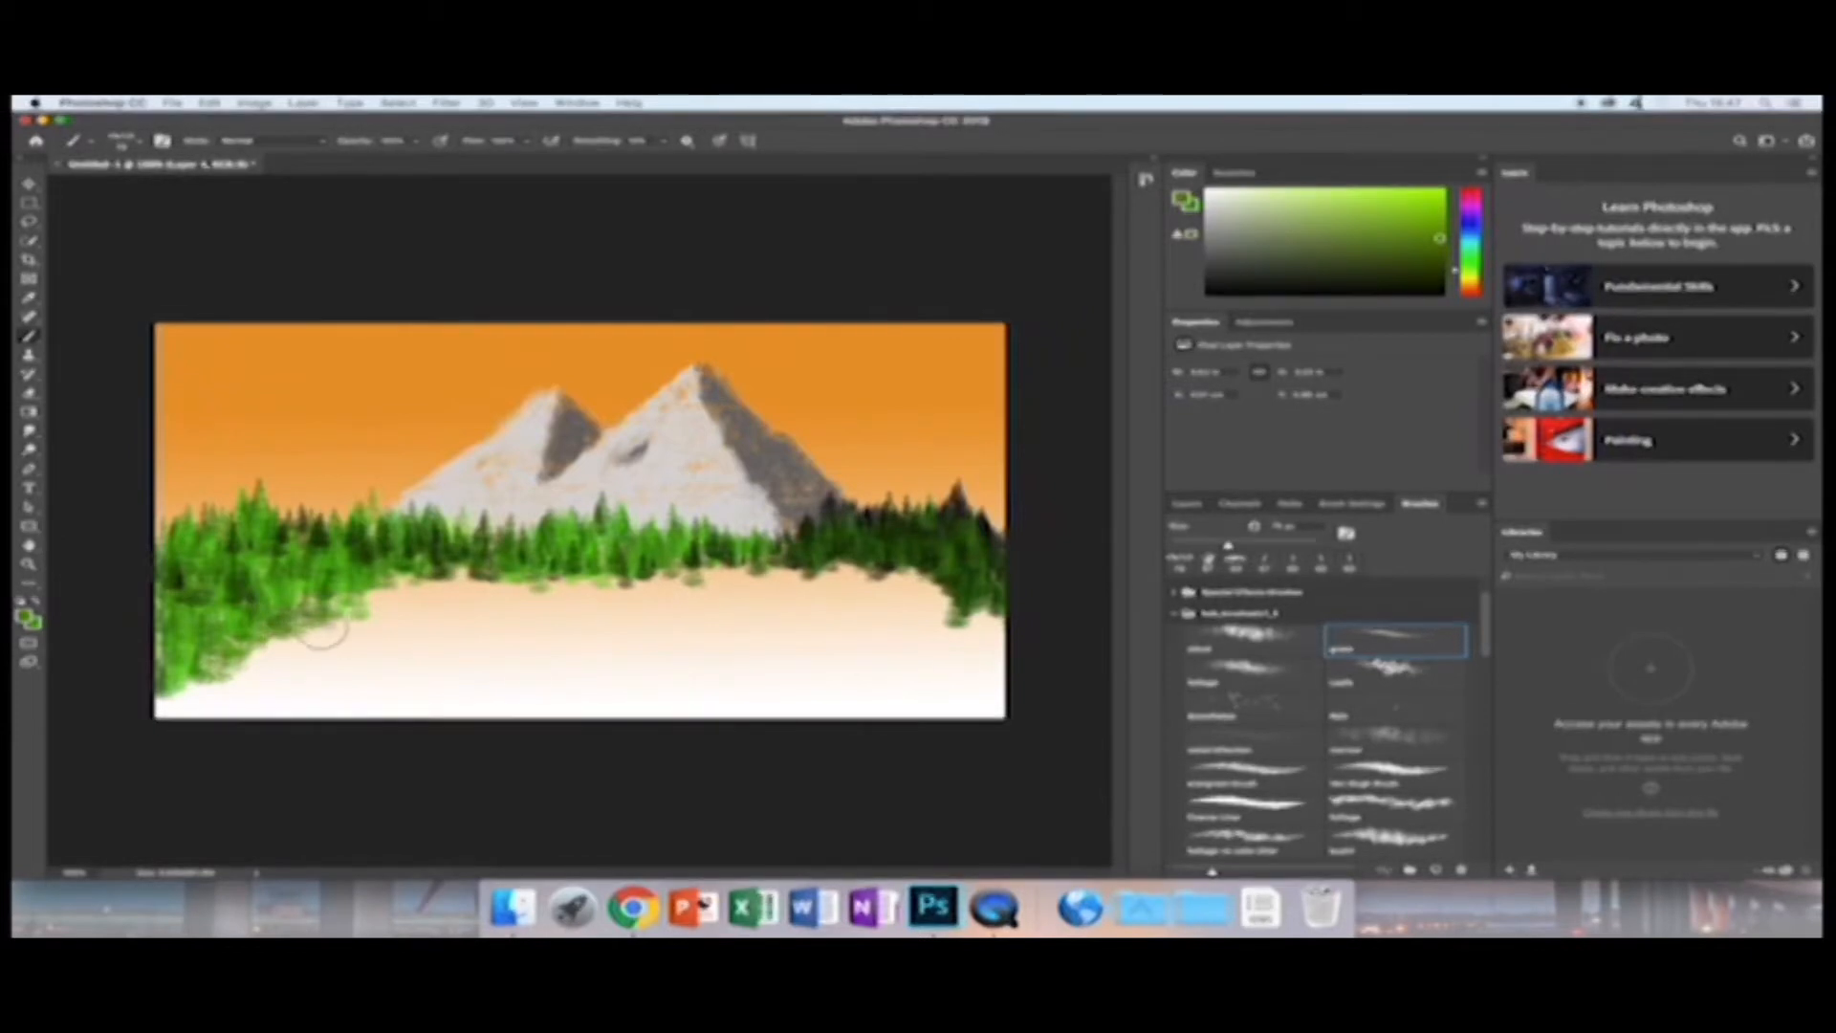
pyautogui.moveTo(308, 644)
pyautogui.mouseDown()
pyautogui.moveTo(211, 661)
pyautogui.moveTo(250, 677)
pyautogui.moveTo(325, 593)
pyautogui.moveTo(304, 605)
pyautogui.moveTo(384, 582)
pyautogui.moveTo(381, 605)
pyautogui.moveTo(330, 624)
pyautogui.moveTo(381, 636)
pyautogui.moveTo(440, 567)
pyautogui.moveTo(469, 570)
pyautogui.moveTo(474, 595)
pyautogui.moveTo(566, 585)
pyautogui.moveTo(400, 622)
pyautogui.mouseUp()
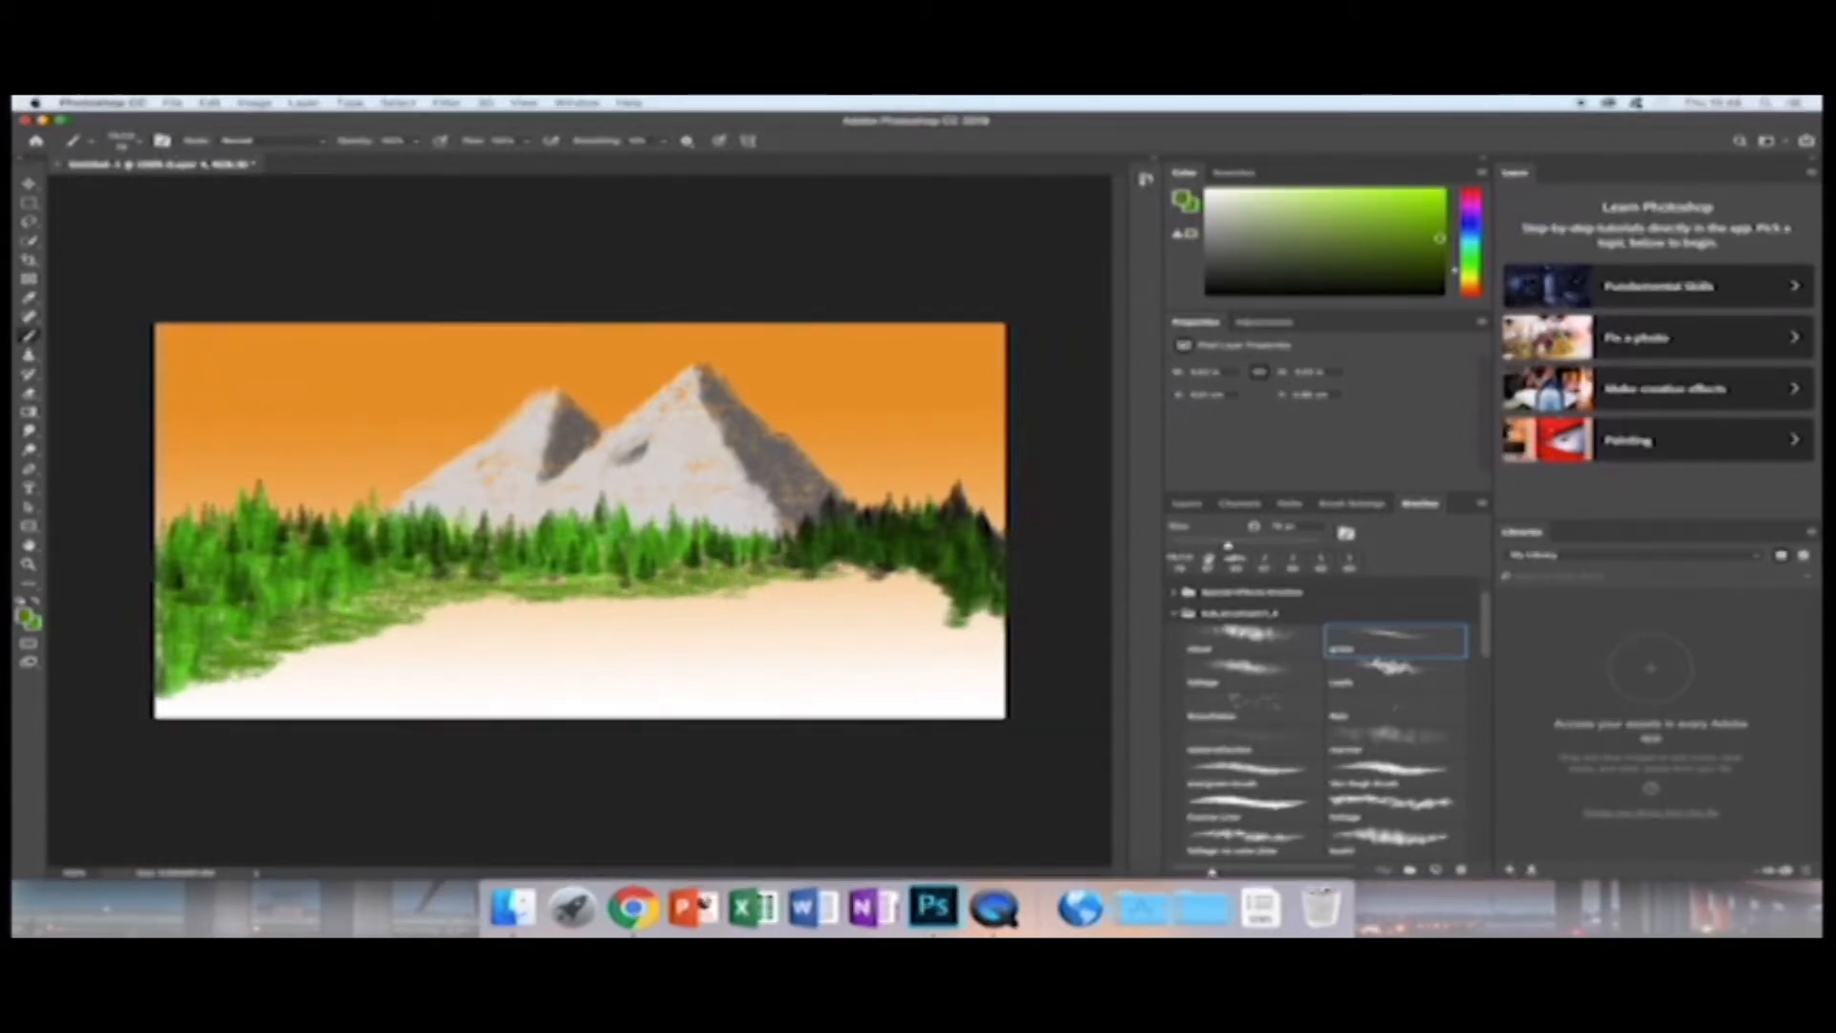
# With the foreground trees hidden, pick a dark green and paint shaded grass below the dark forest at the canvas's right side.
pyautogui.click(1239, 504)
pyautogui.click(1187, 504)
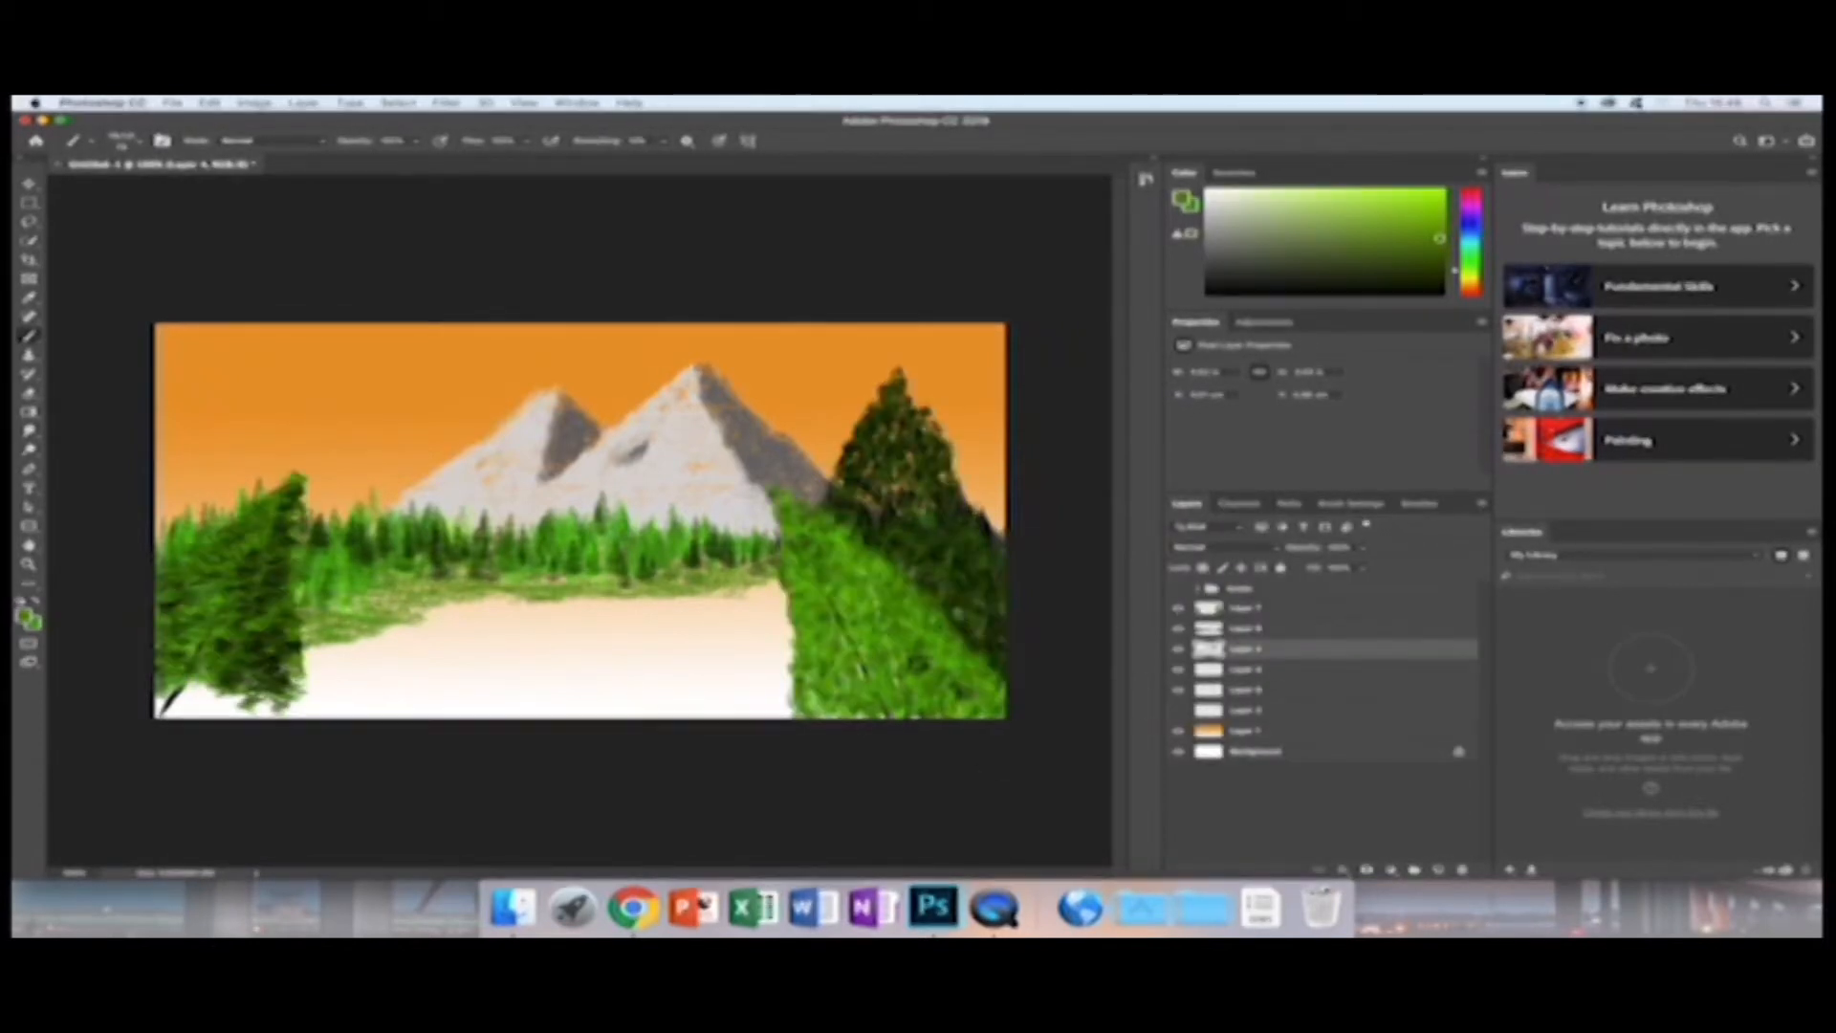
pyautogui.click(1179, 650)
pyautogui.click(1178, 650)
pyautogui.click(1178, 609)
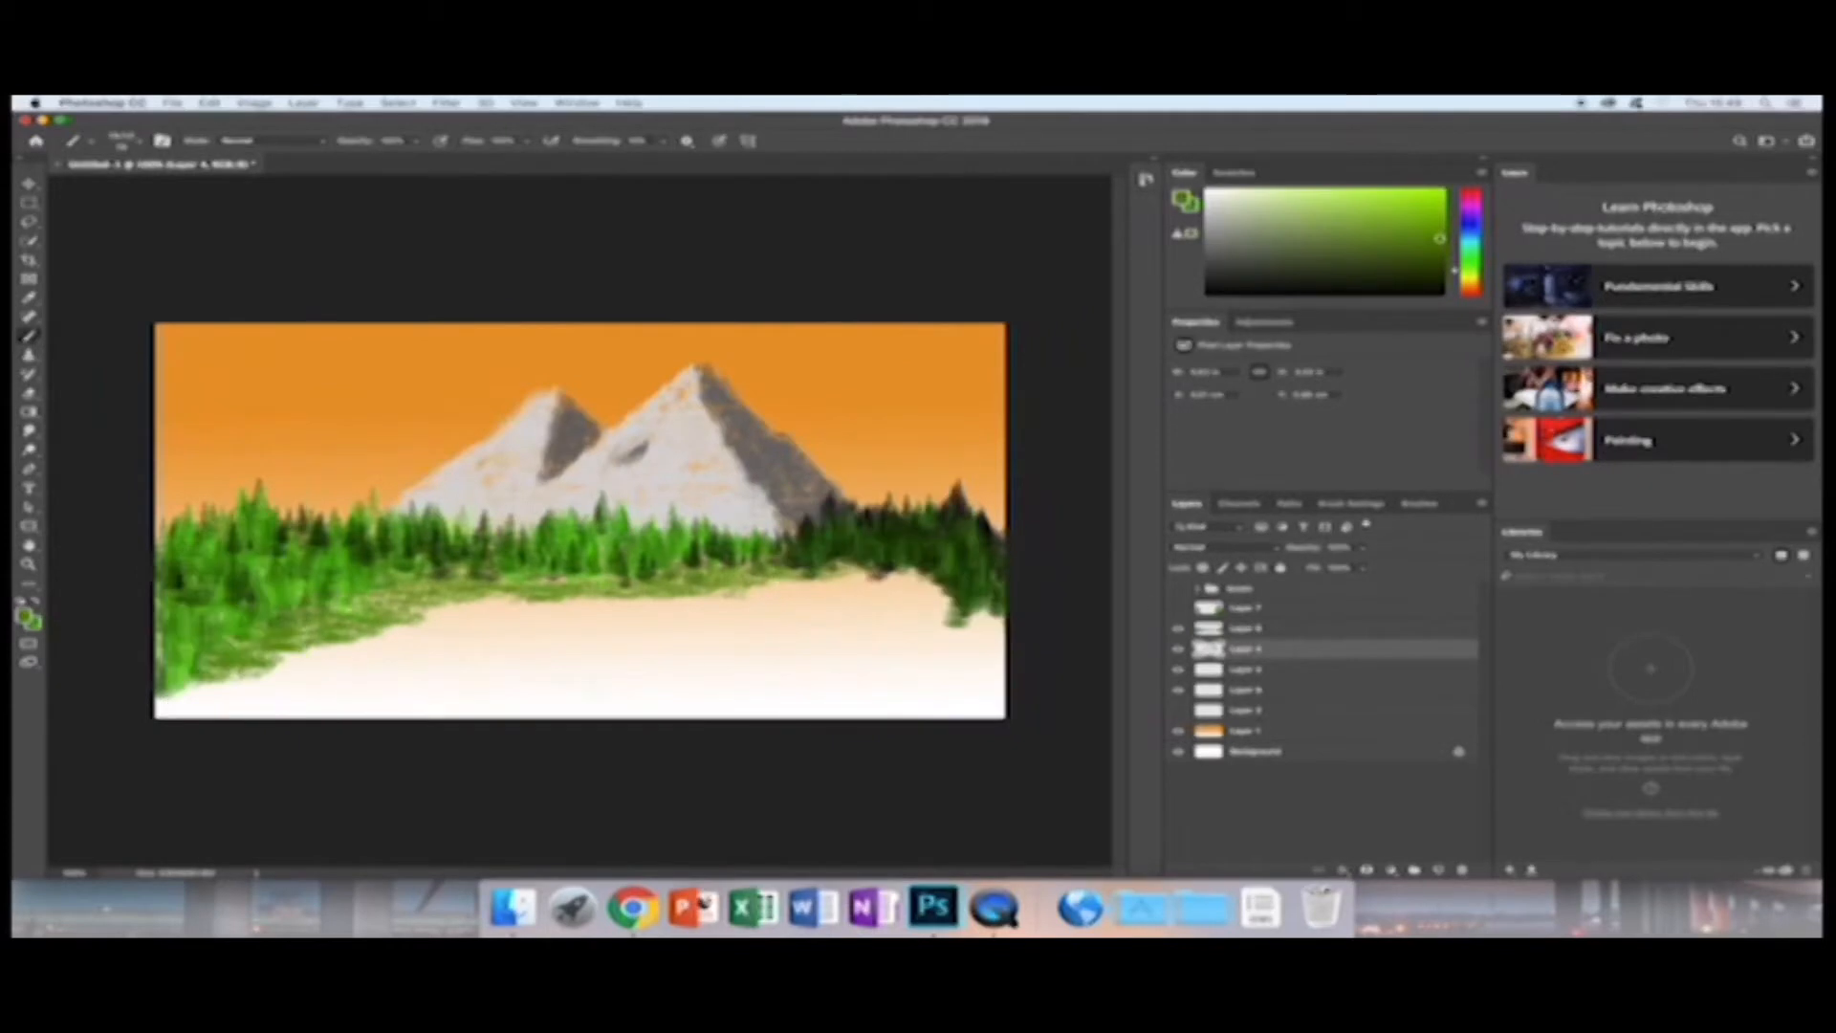
pyautogui.click(1439, 283)
pyautogui.click(1442, 274)
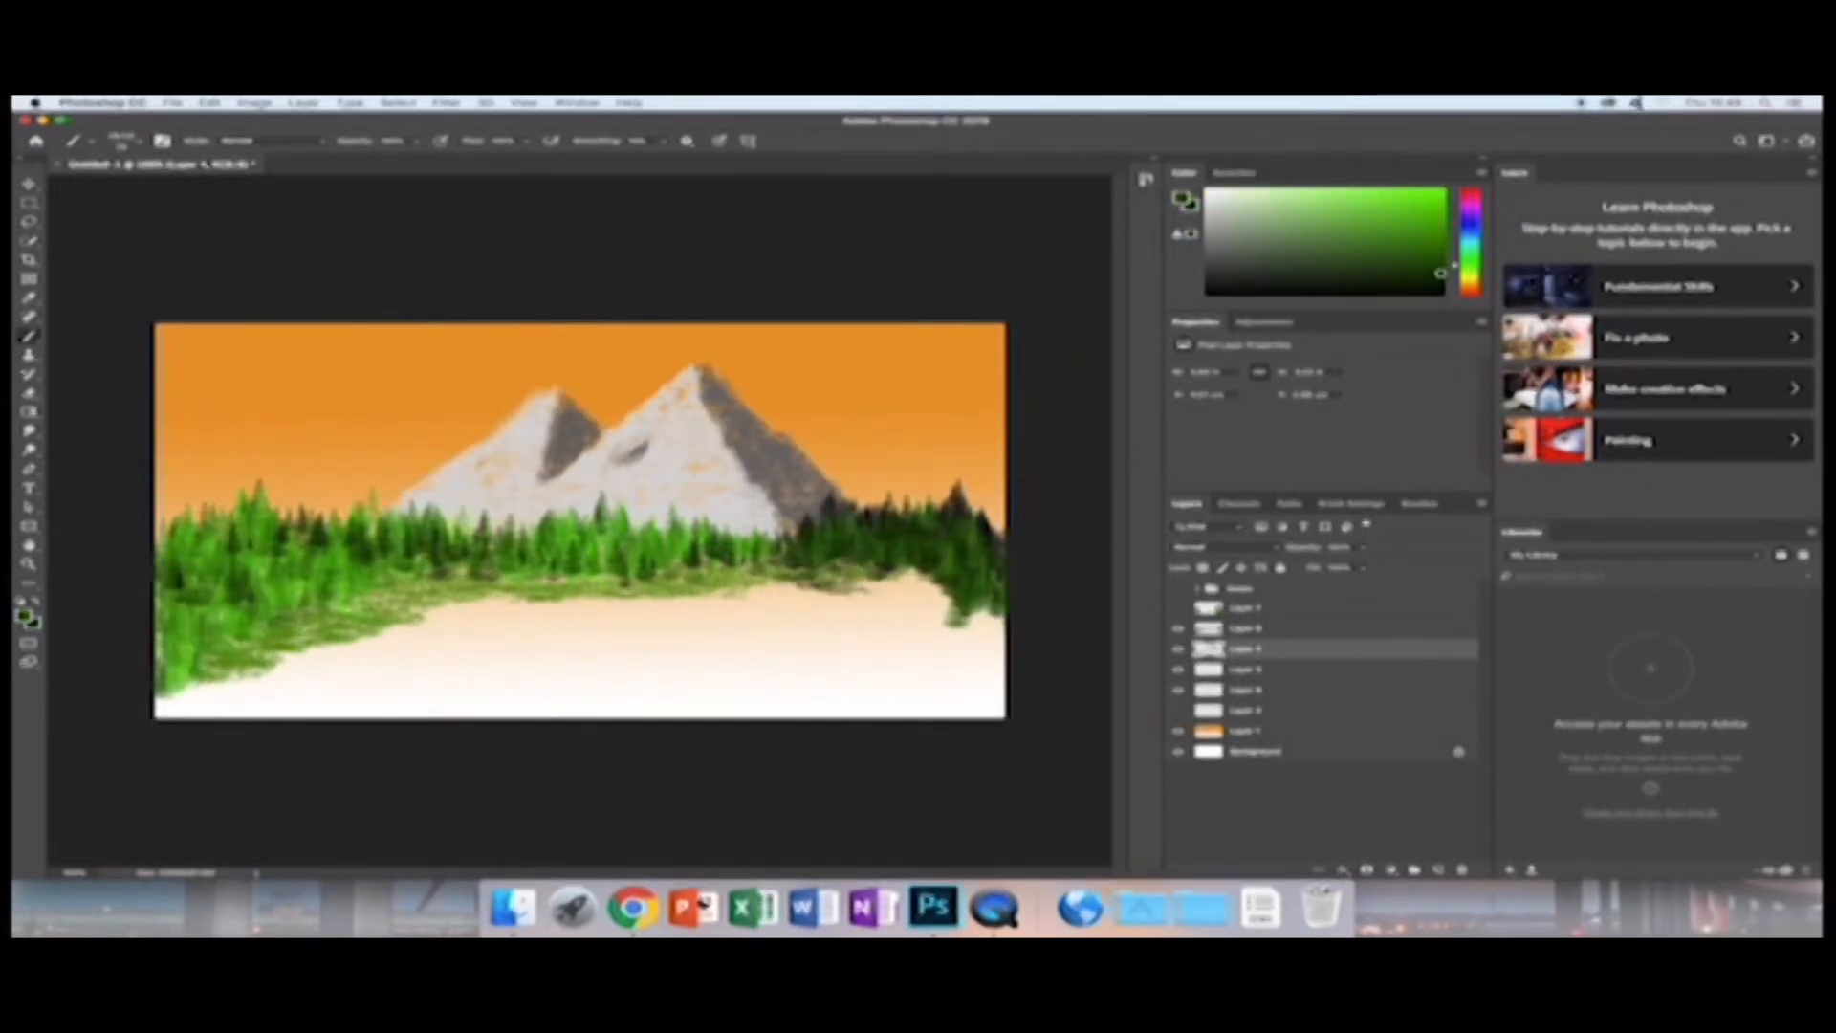
pyautogui.moveTo(888, 576)
pyautogui.mouseDown()
pyautogui.moveTo(920, 572)
pyautogui.moveTo(907, 580)
pyautogui.moveTo(943, 610)
pyautogui.moveTo(875, 599)
pyautogui.moveTo(929, 608)
pyautogui.moveTo(933, 585)
pyautogui.moveTo(1007, 636)
pyautogui.moveTo(989, 622)
pyautogui.mouseUp()
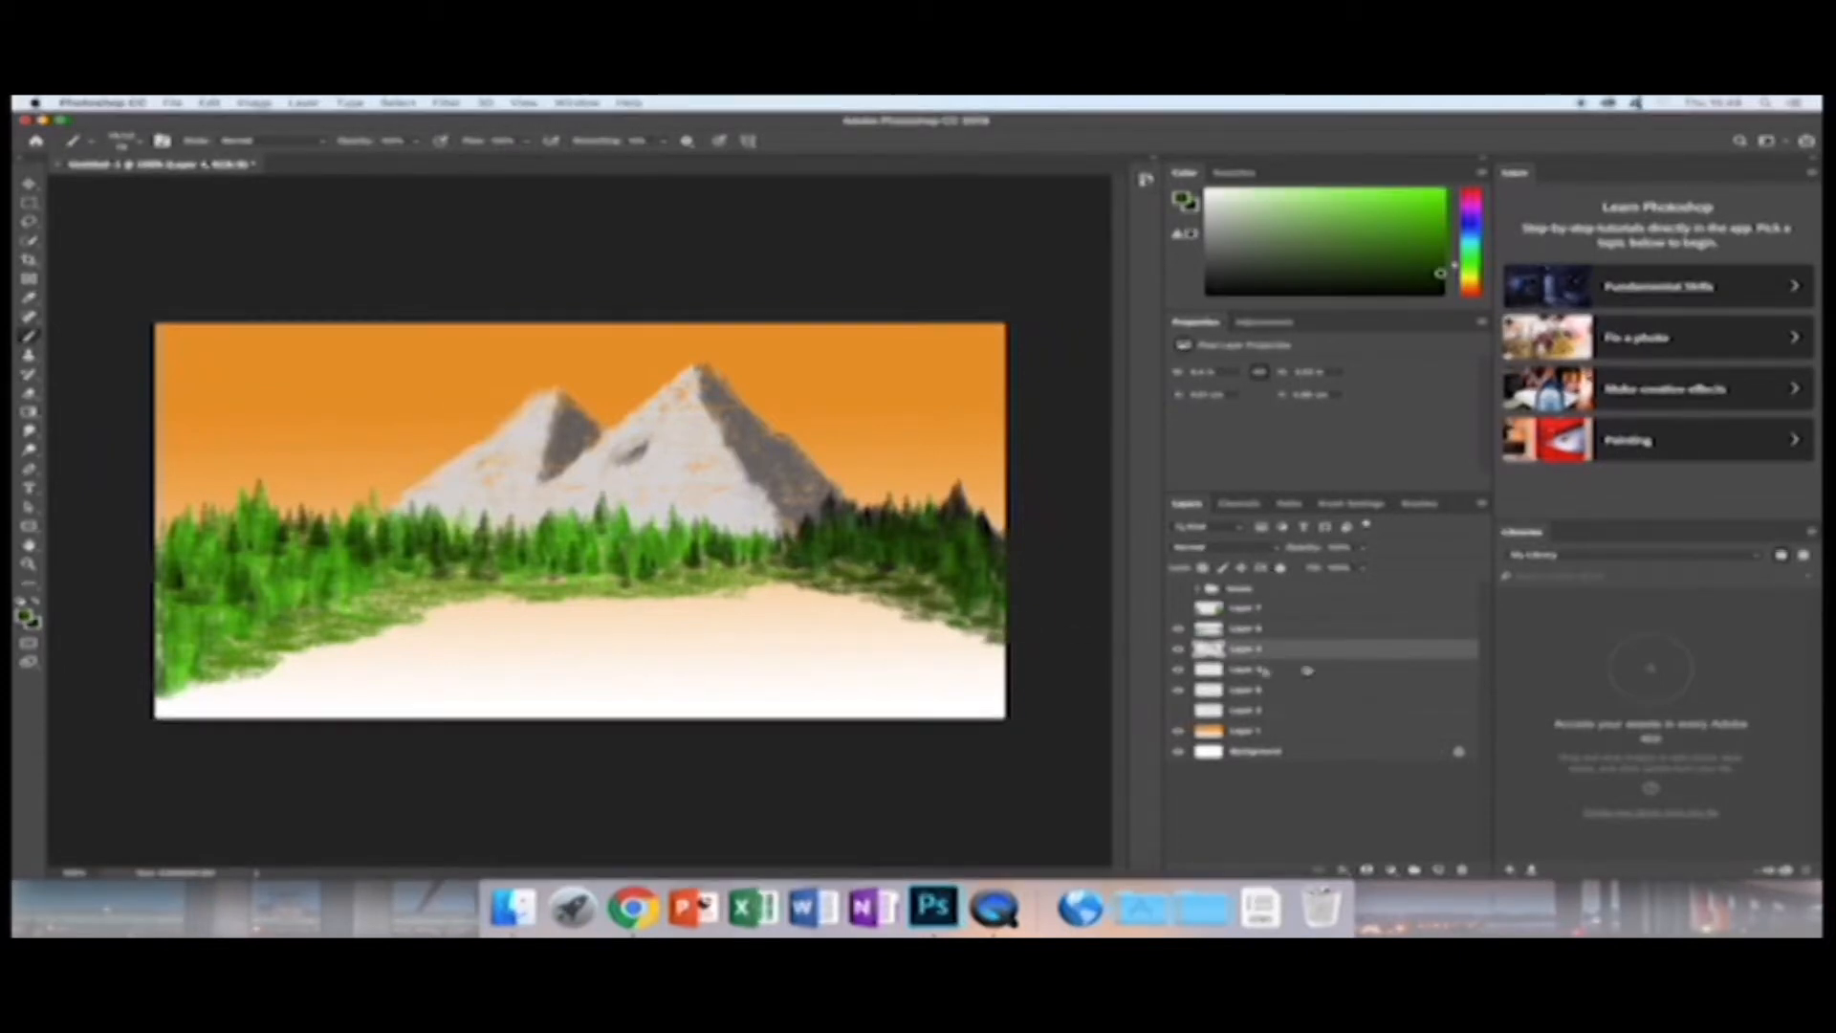
# Select the empty layer below the mountain layers and show the foreground tree layer again.
pyautogui.click(1177, 689)
pyautogui.click(1239, 690)
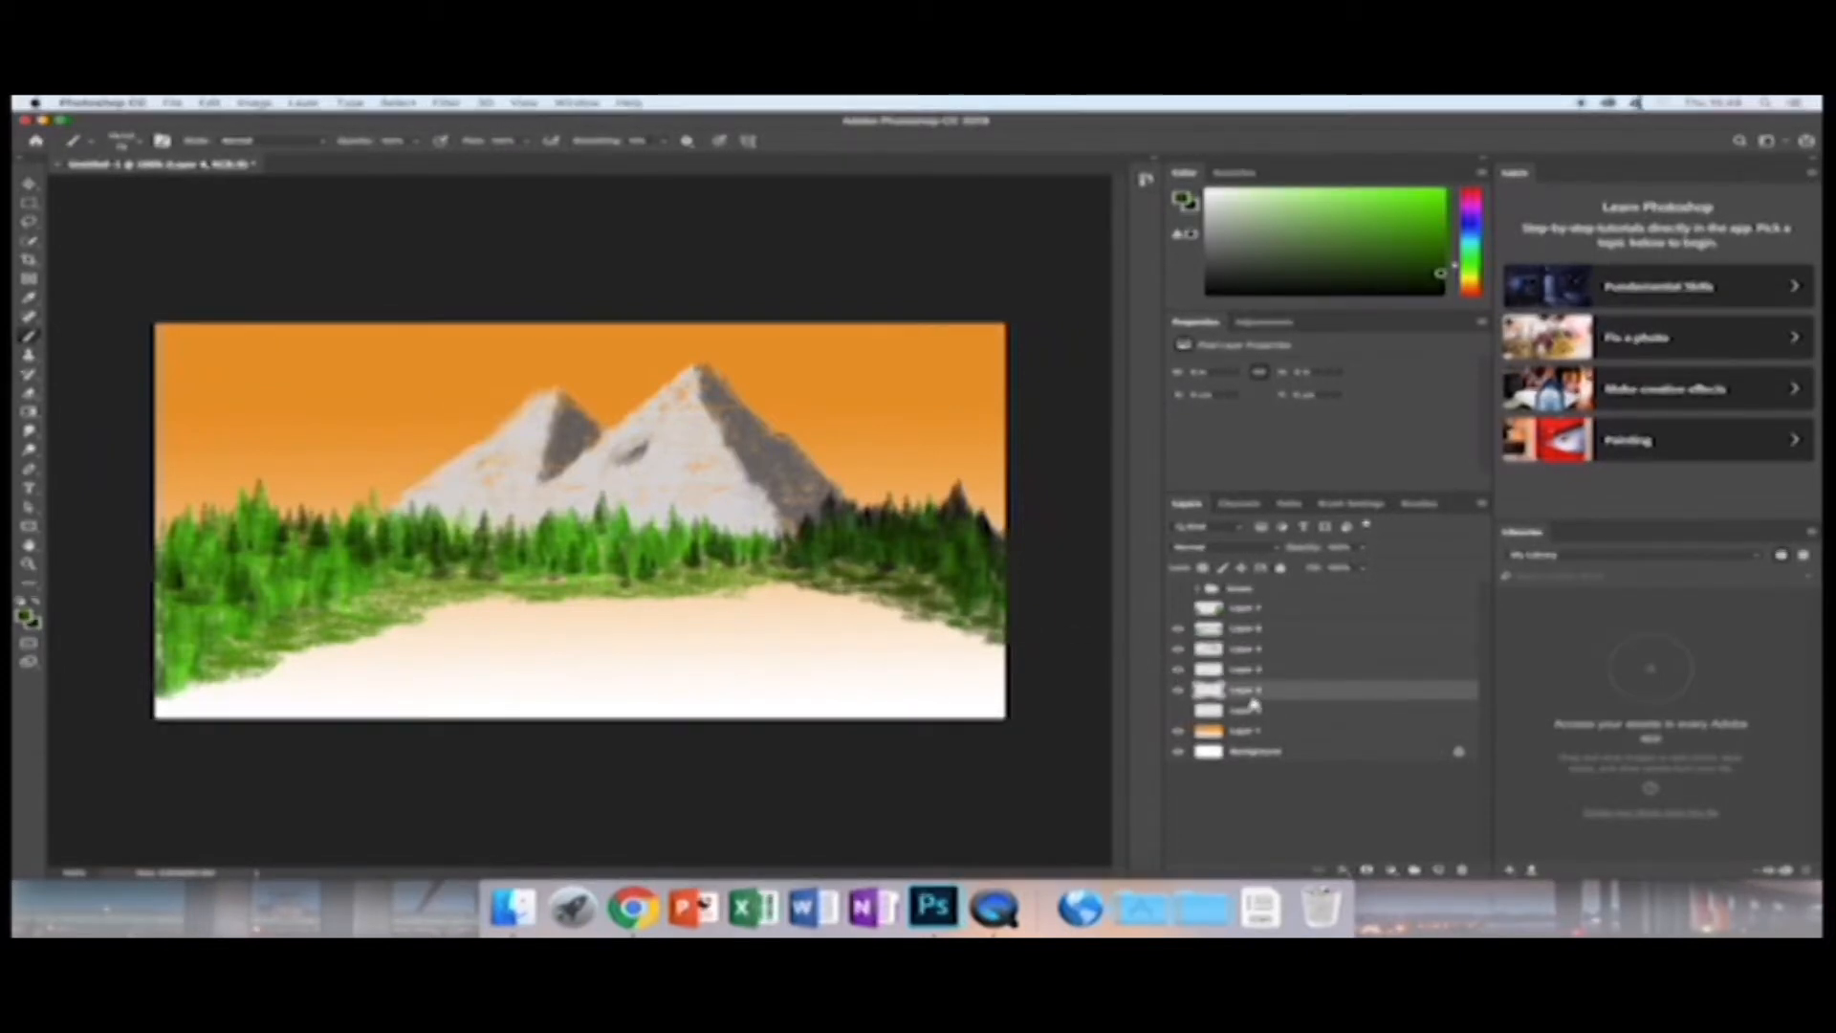
pyautogui.click(1177, 607)
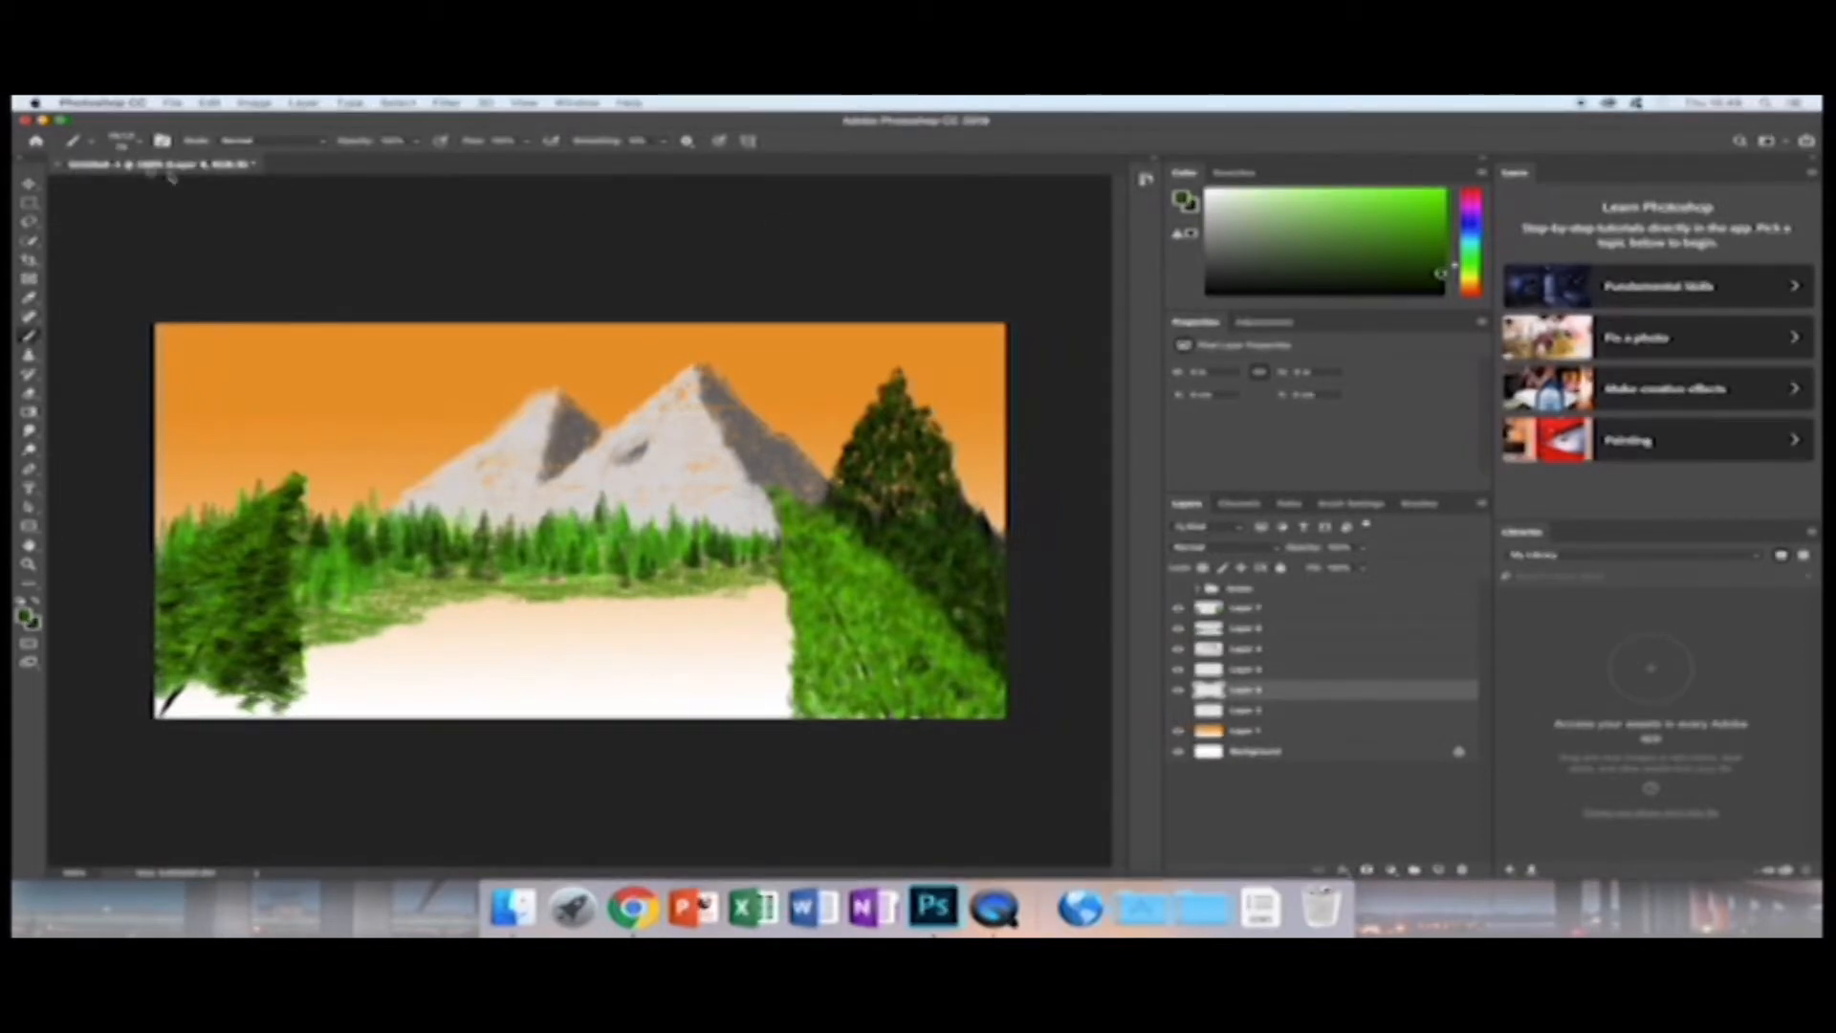
# Set the background colour to bright cyan and the foreground colour to light blue.
pyautogui.click(1473, 242)
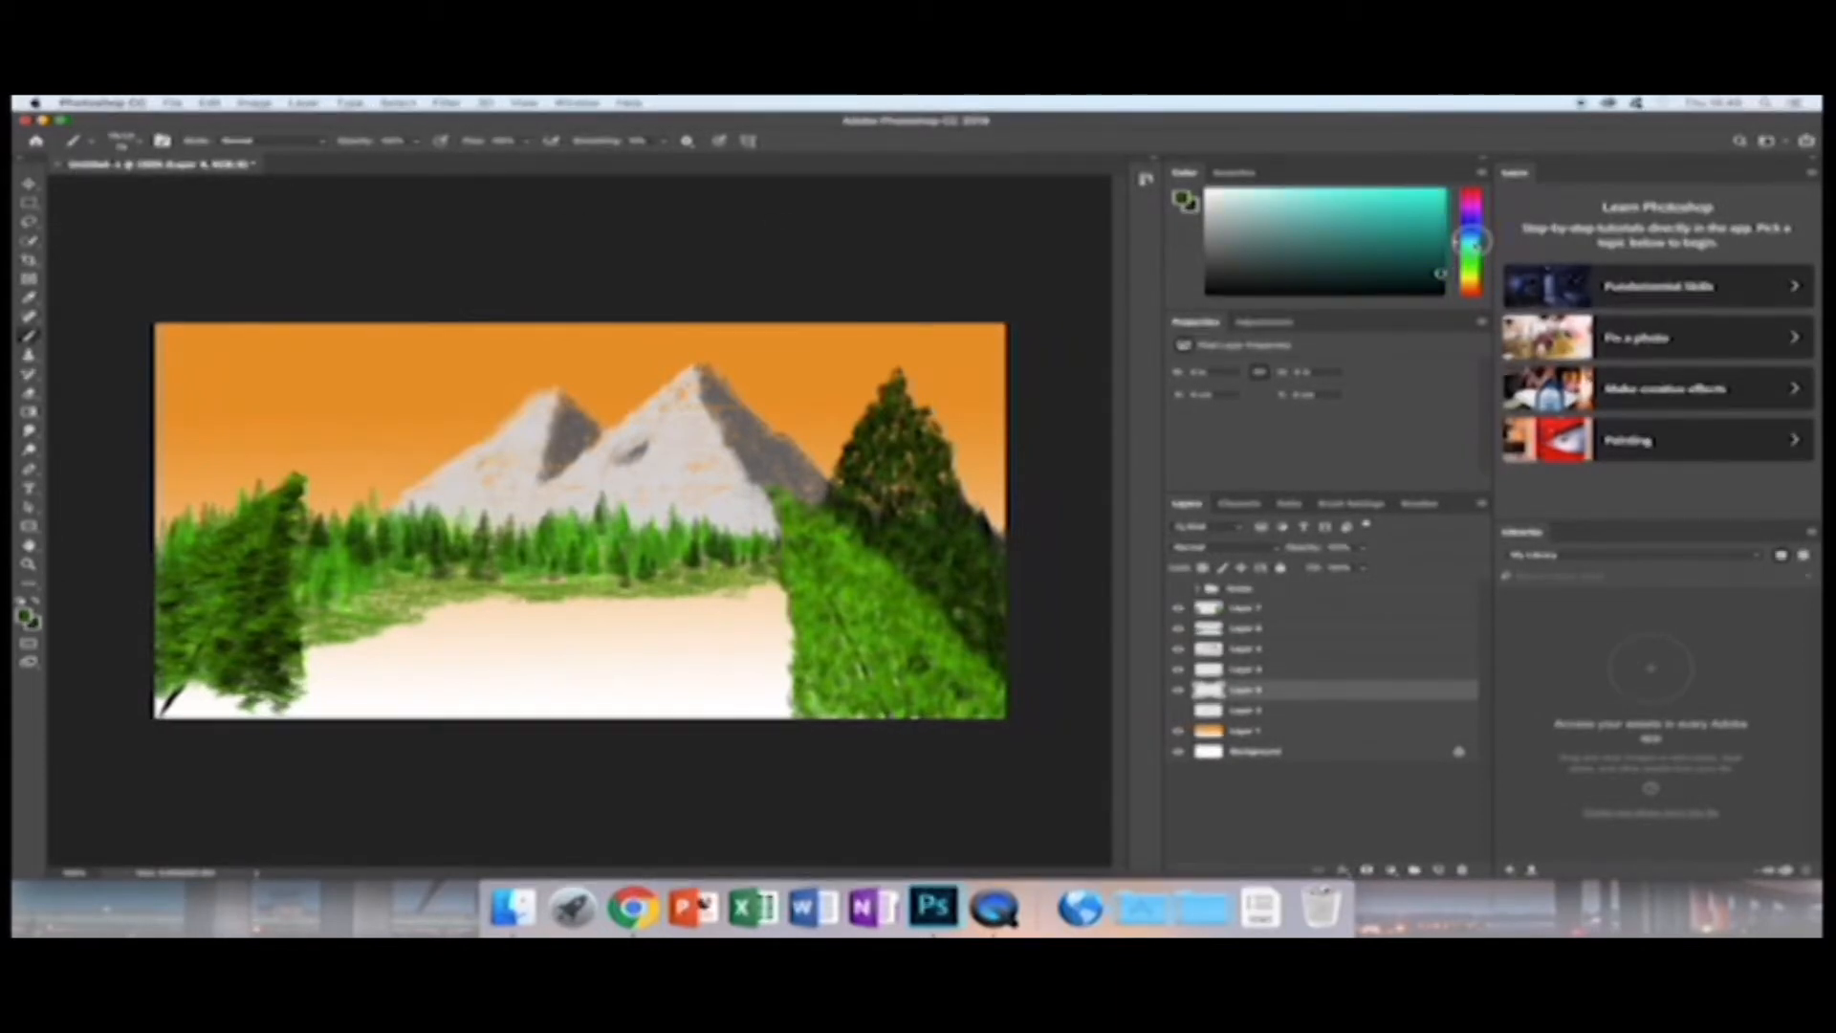
pyautogui.click(1434, 192)
pyautogui.click(1180, 197)
pyautogui.click(1181, 197)
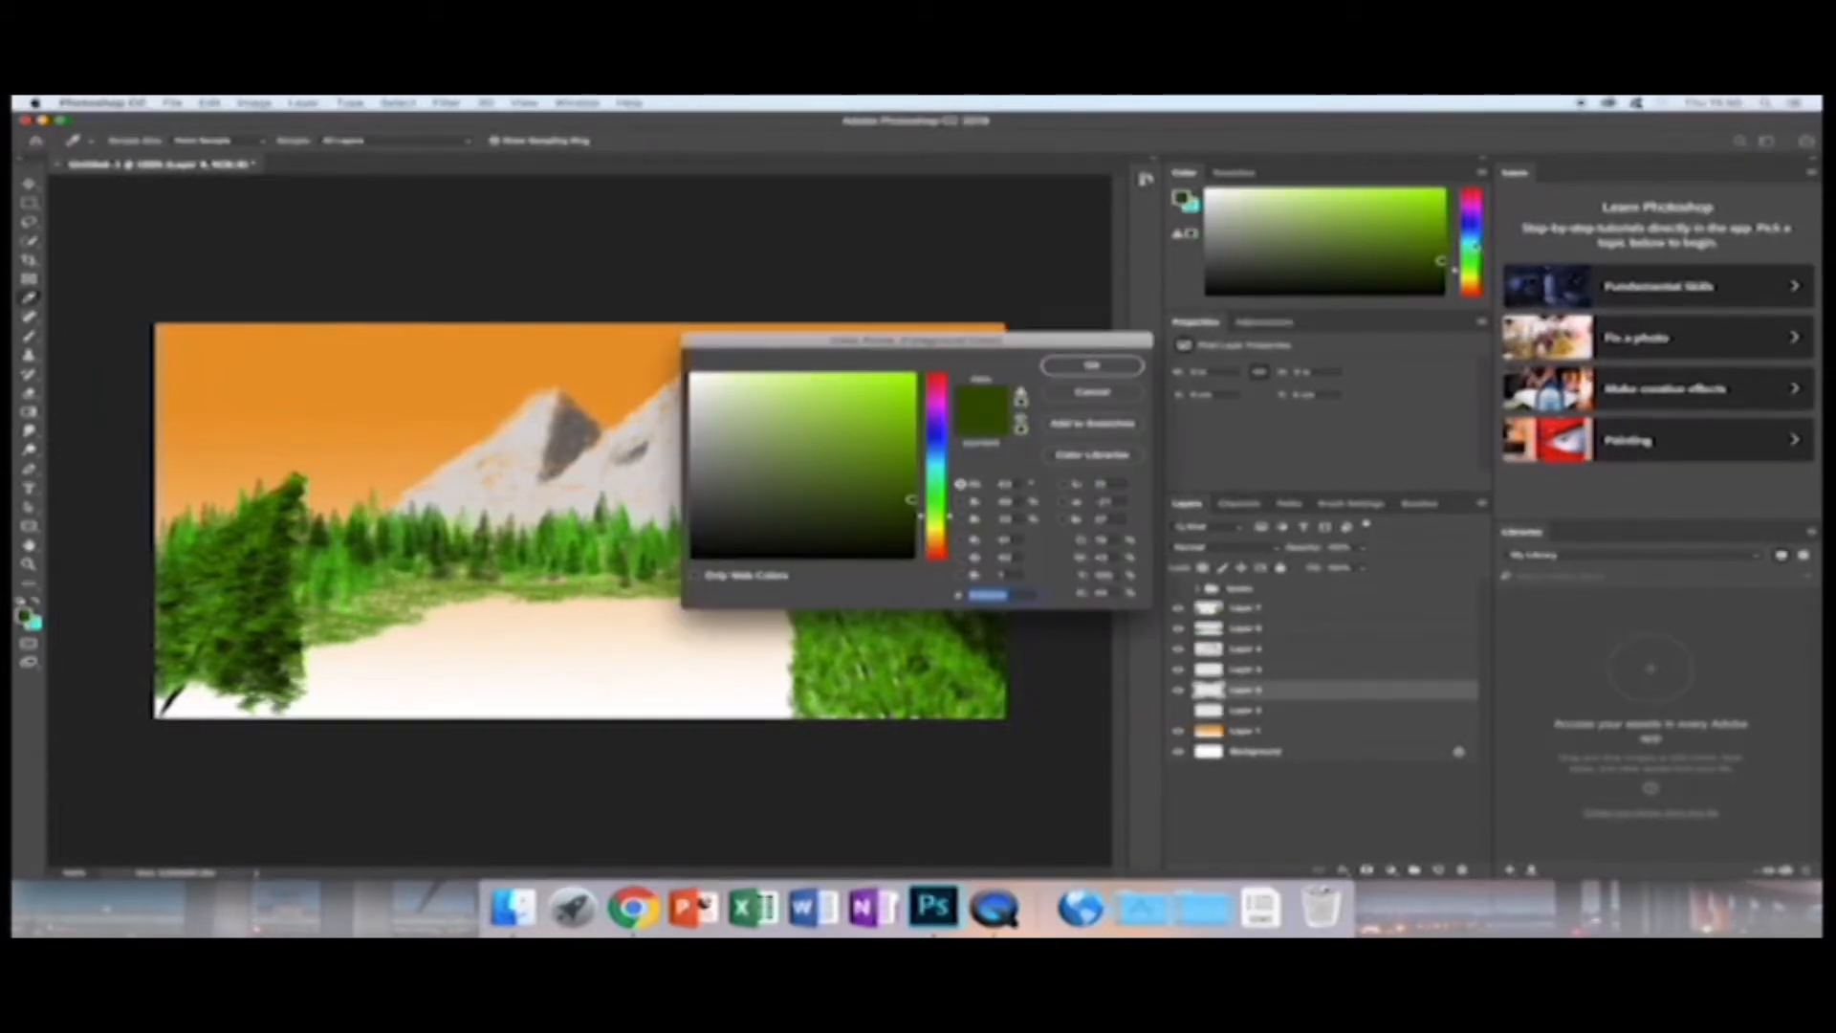
pyautogui.click(940, 457)
pyautogui.moveTo(940, 457); pyautogui.dragTo(863, 368)
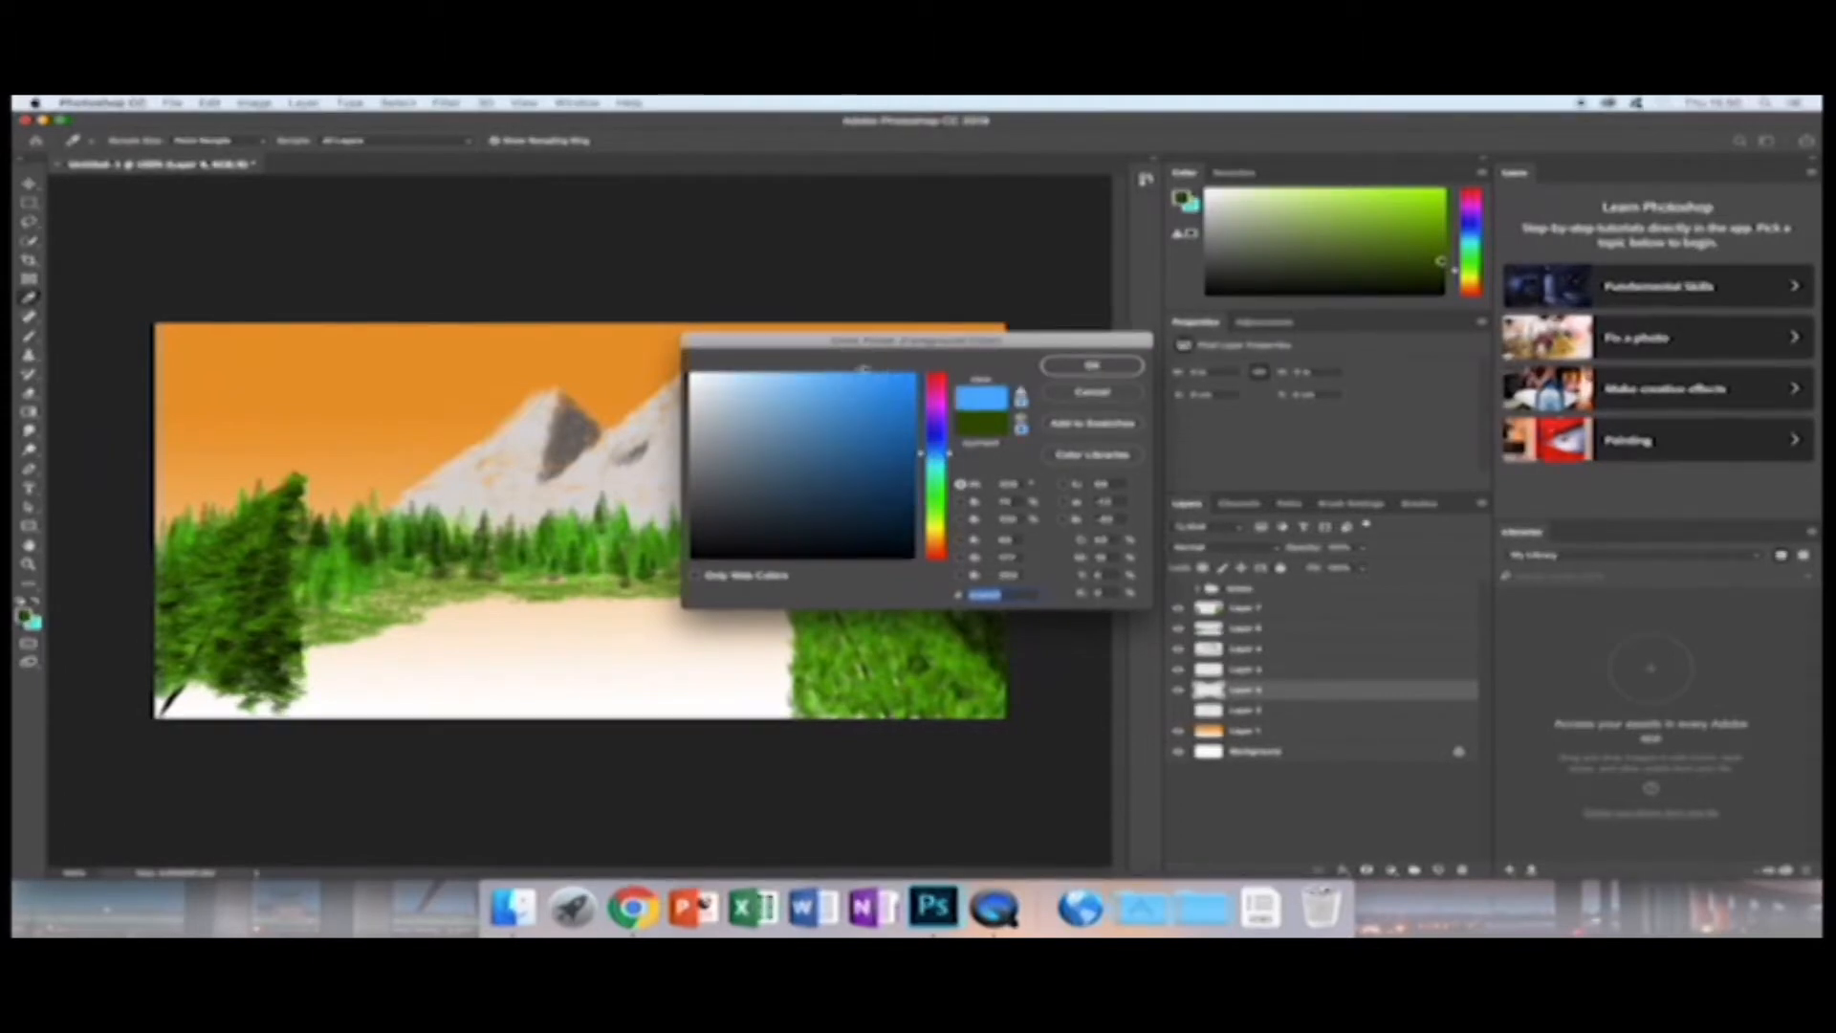
pyautogui.click(1092, 365)
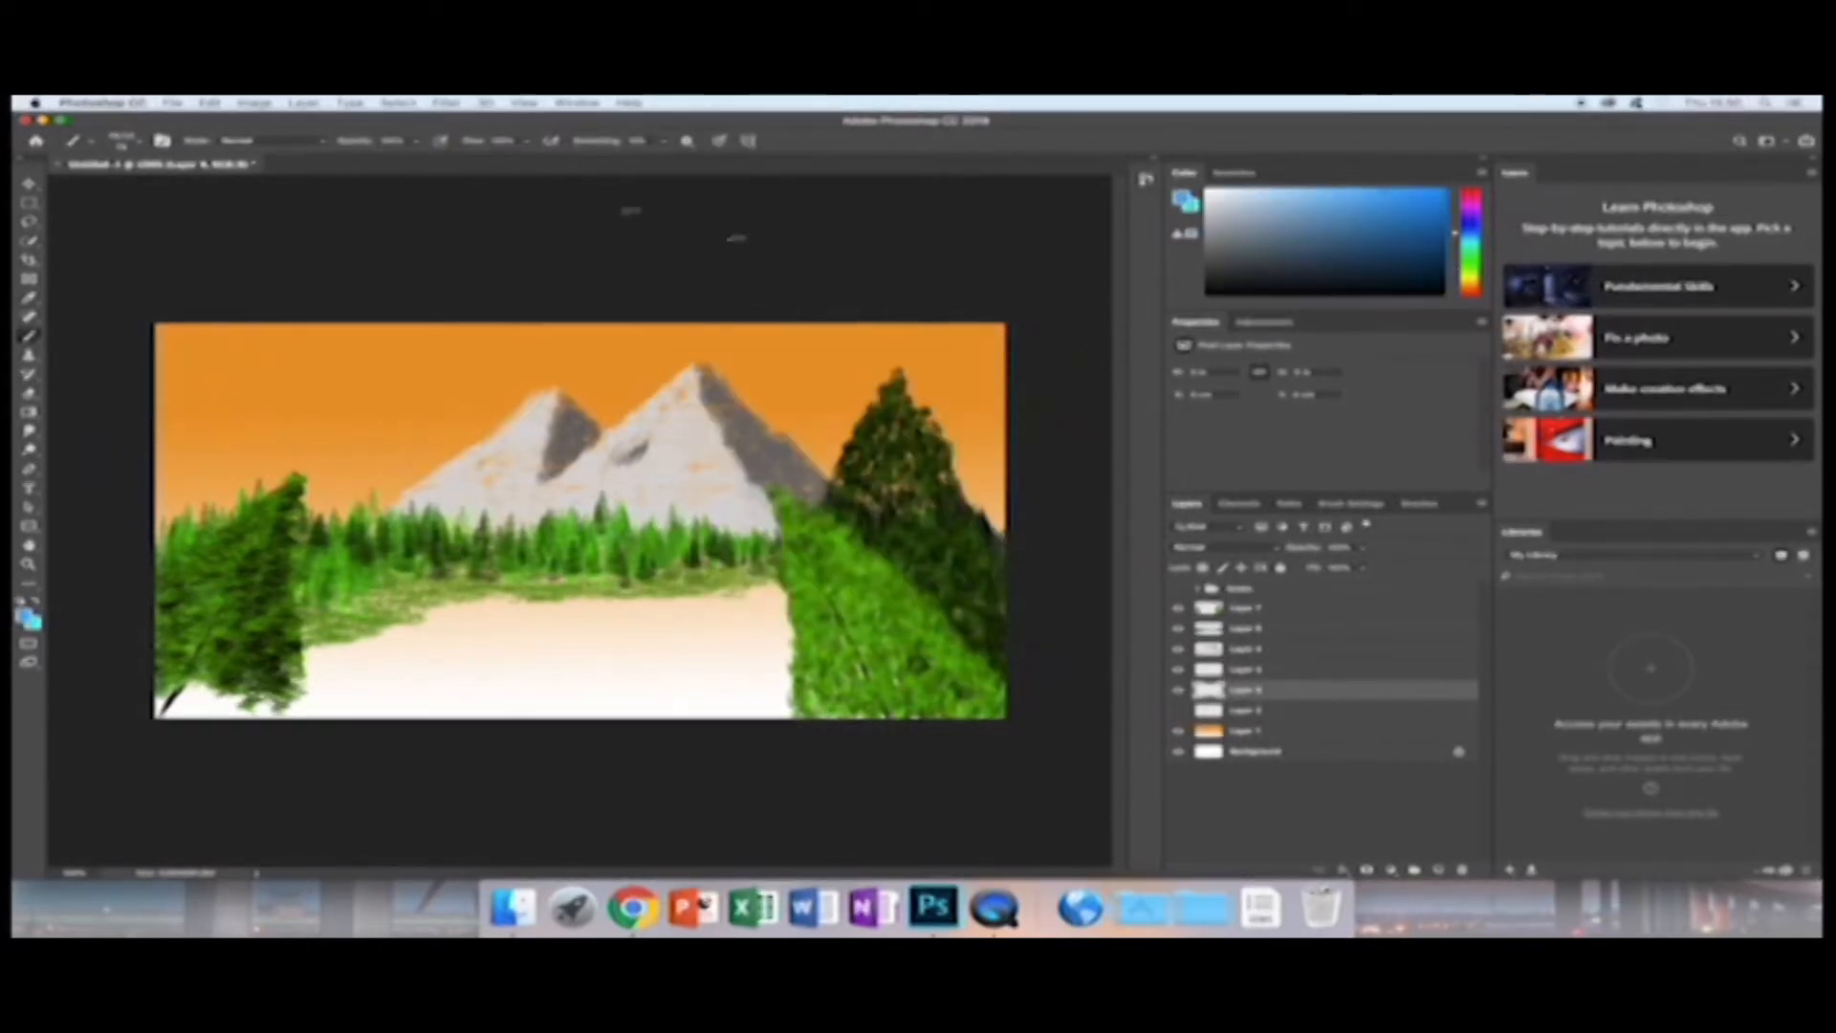
# Choose a soft textured brush and paint a blue lake over the white area between the foreground trees.
pyautogui.click(1419, 503)
pyautogui.click(1422, 695)
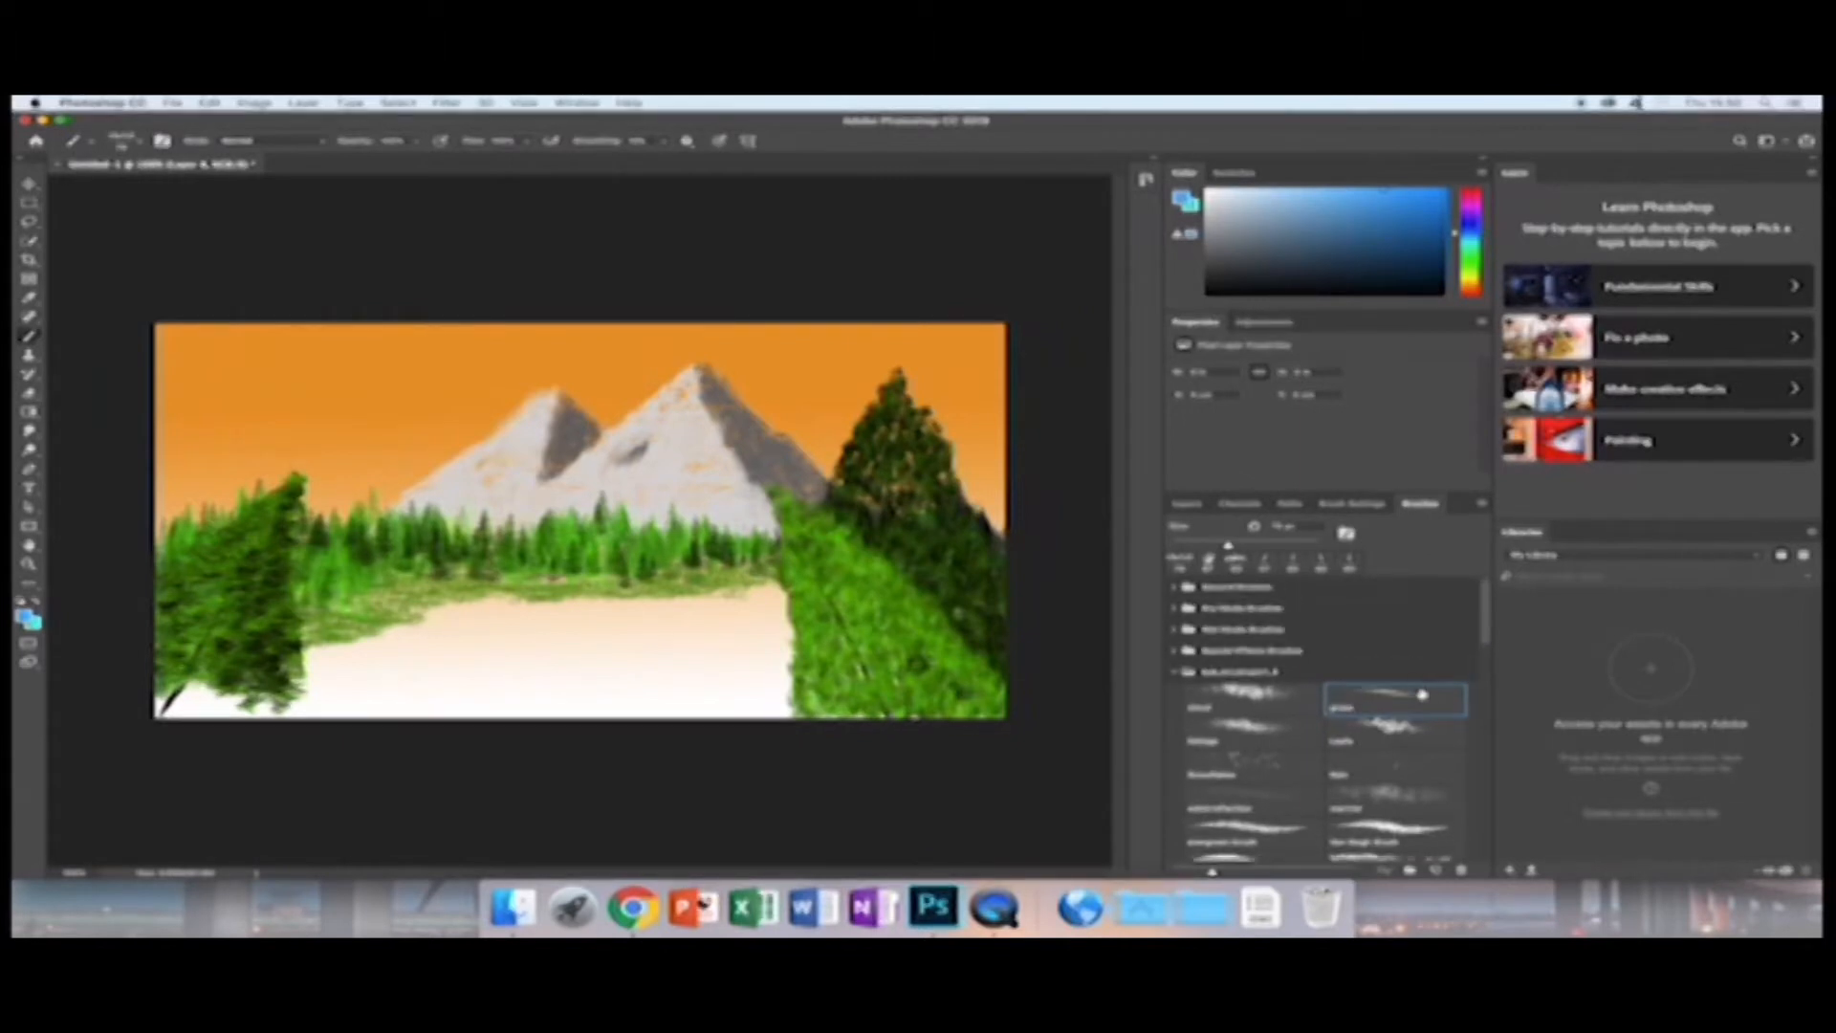
pyautogui.scroll(-1, 1341, 719)
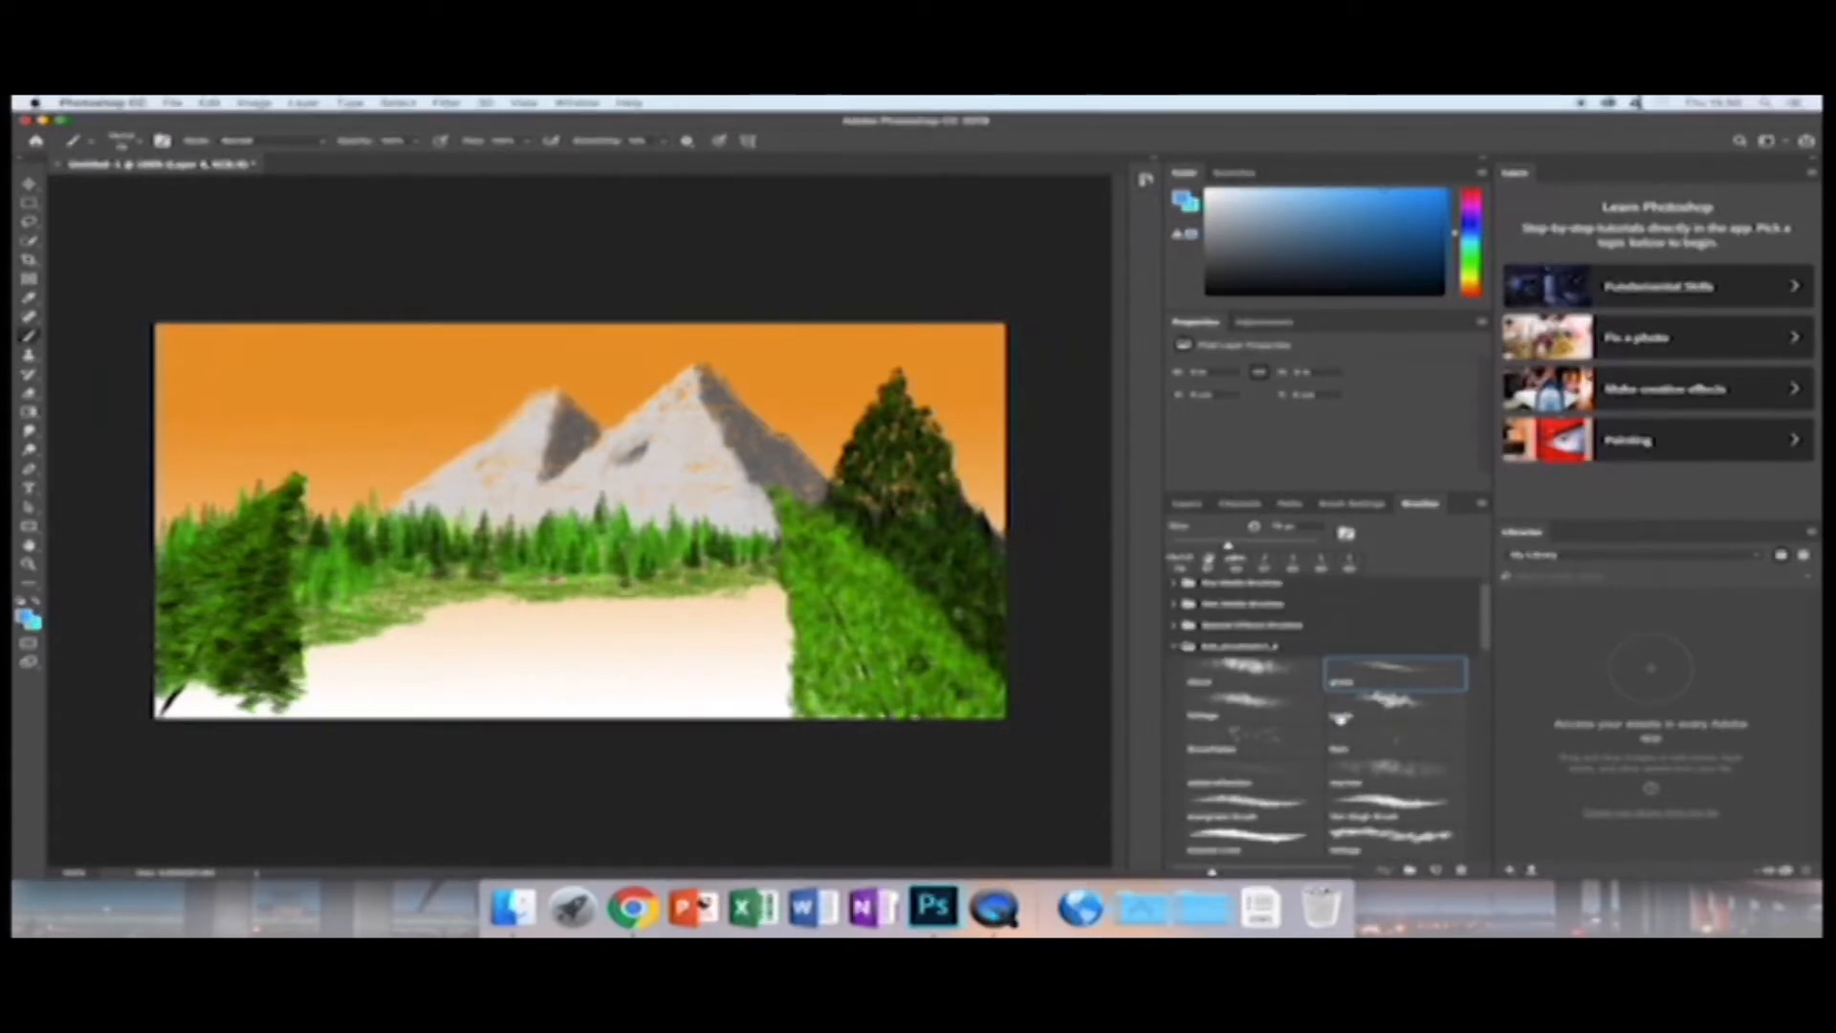
pyautogui.scroll(-2, 1341, 719)
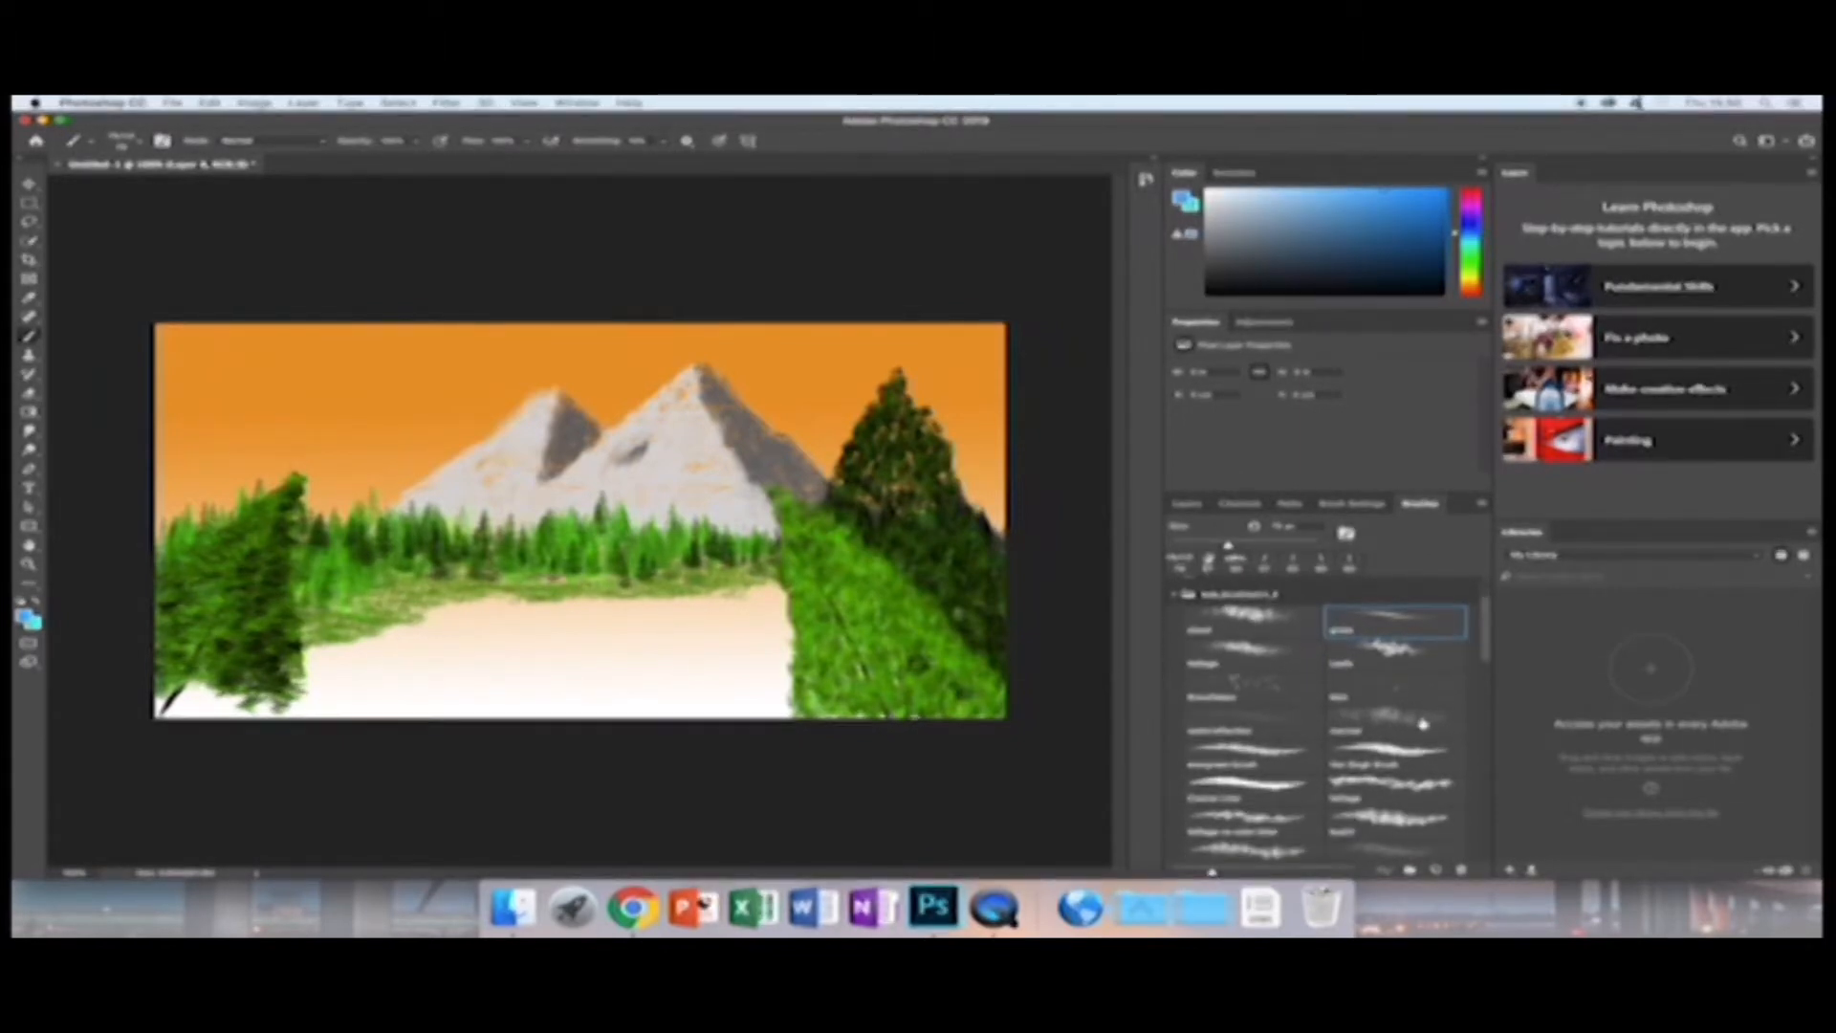
pyautogui.click(1424, 725)
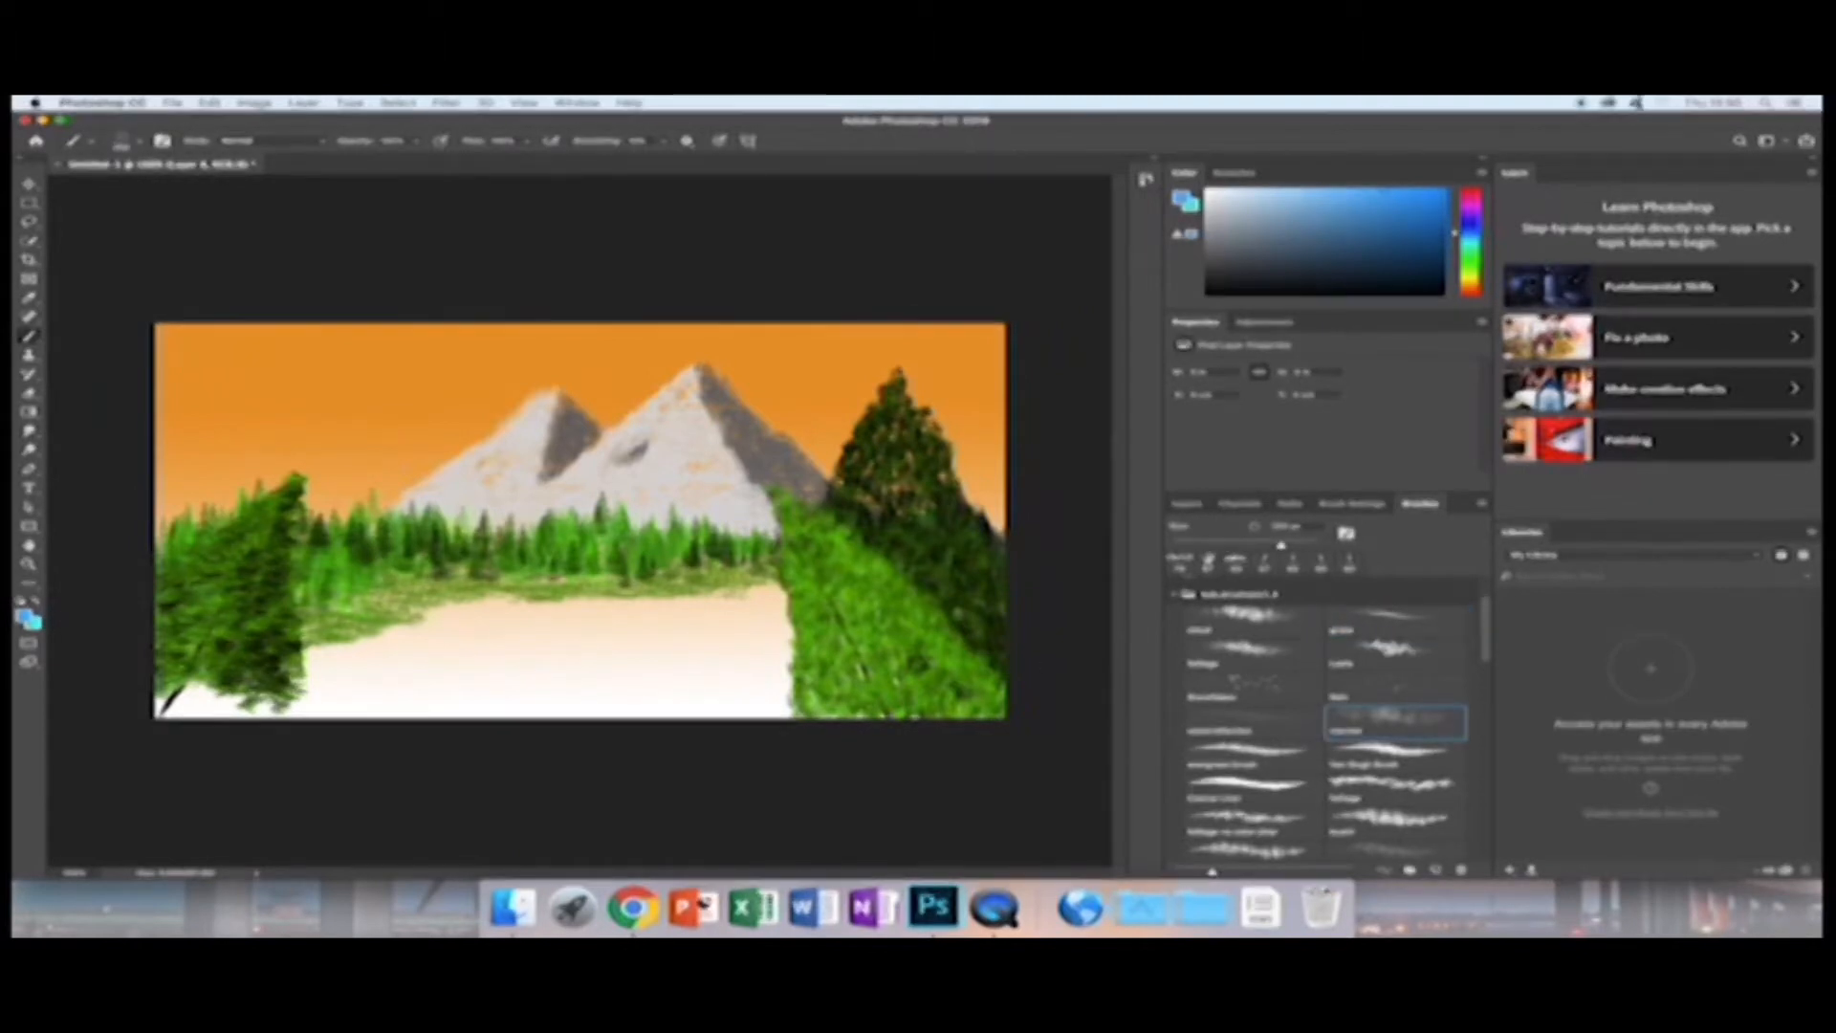
pyautogui.moveTo(521, 671)
pyautogui.mouseDown()
pyautogui.moveTo(582, 660)
pyautogui.moveTo(450, 663)
pyautogui.mouseUp()
pyautogui.moveTo(498, 618)
pyautogui.mouseDown()
pyautogui.moveTo(469, 633)
pyautogui.moveTo(522, 618)
pyautogui.moveTo(599, 635)
pyautogui.moveTo(553, 619)
pyautogui.moveTo(478, 673)
pyautogui.moveTo(356, 677)
pyautogui.mouseUp()
pyautogui.click(414, 655)
pyautogui.moveTo(447, 635); pyautogui.dragTo(412, 652)
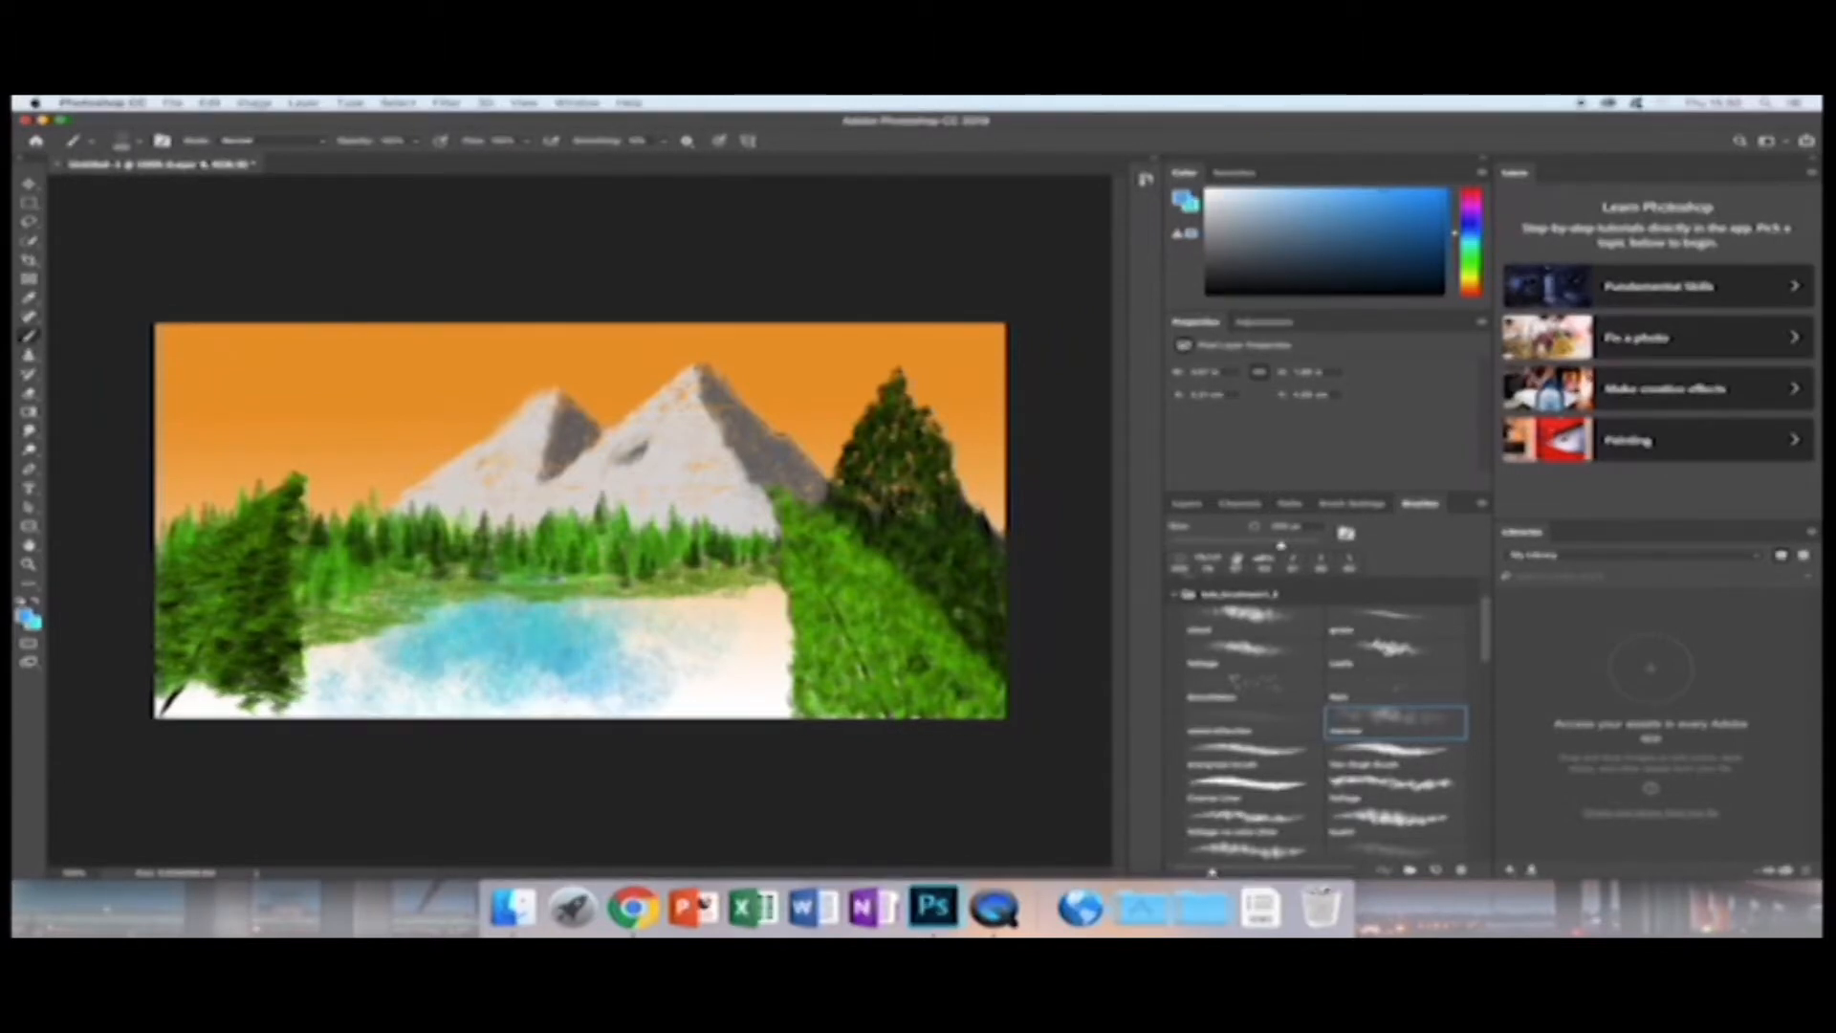
pyautogui.moveTo(651, 630); pyautogui.dragTo(716, 643)
pyautogui.moveTo(606, 705)
pyautogui.mouseDown()
pyautogui.moveTo(533, 714)
pyautogui.moveTo(435, 670)
pyautogui.mouseUp()
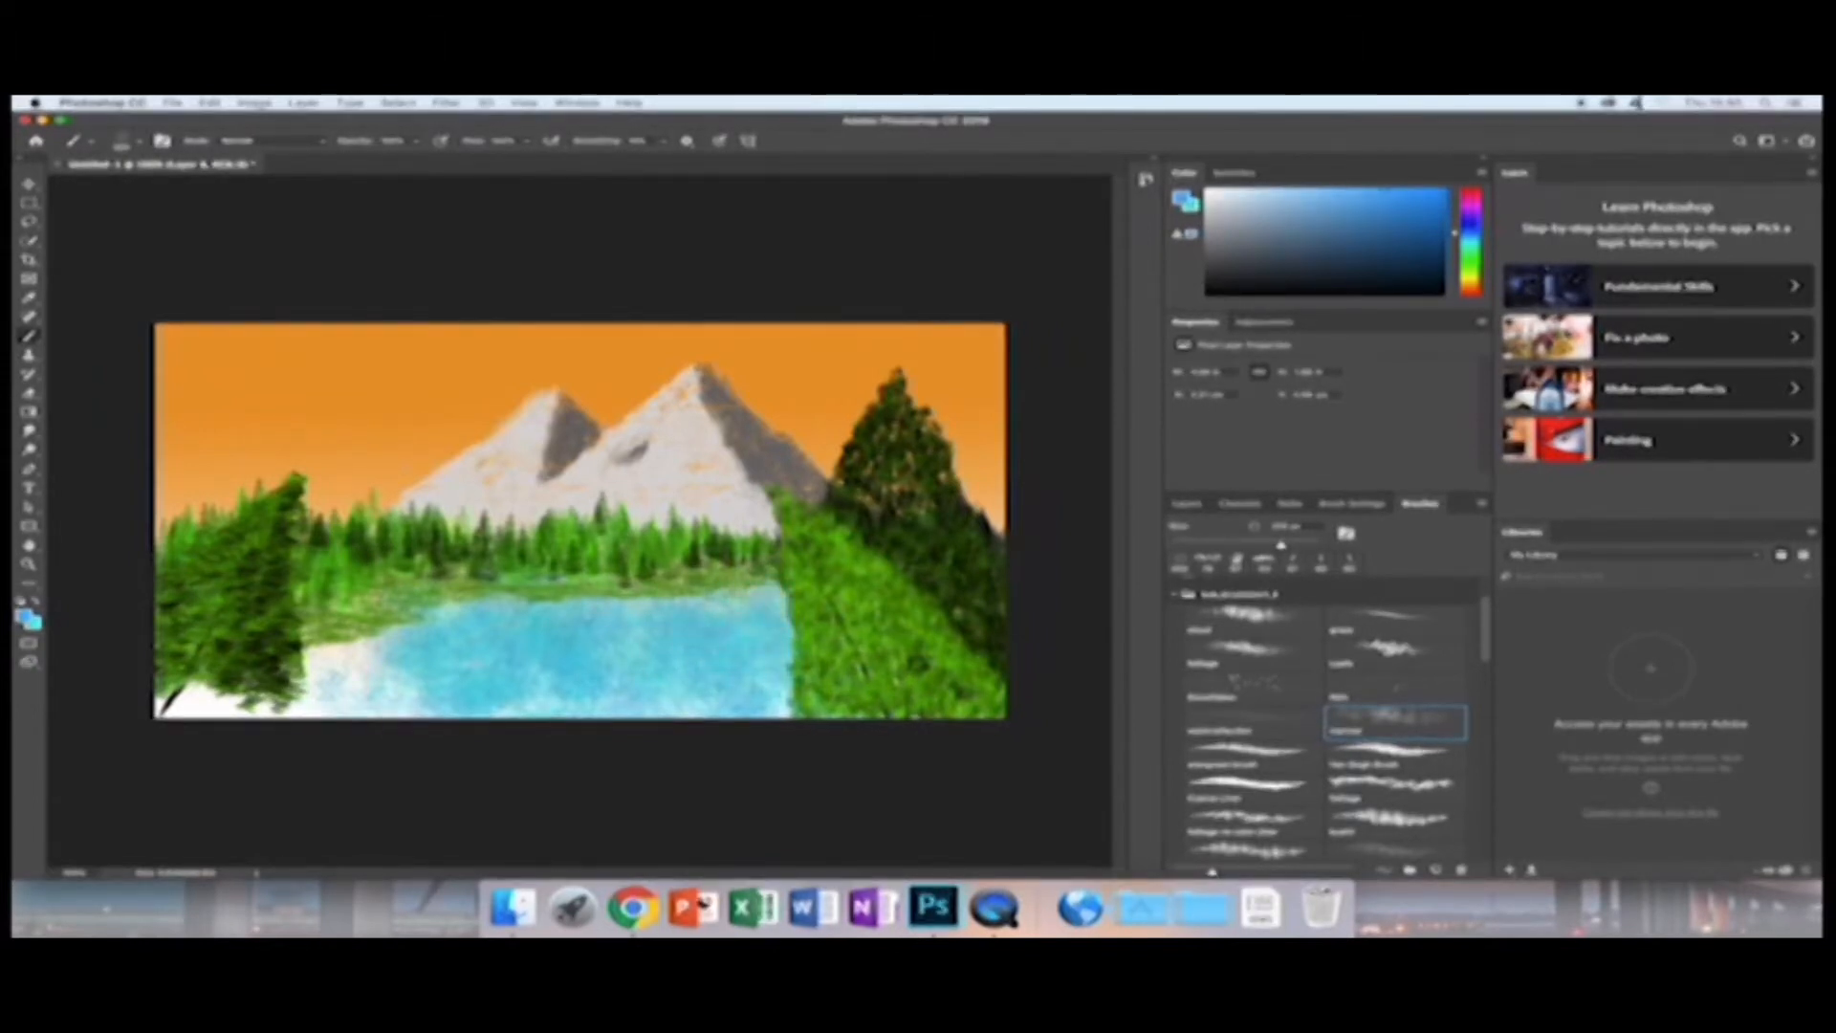
pyautogui.moveTo(406, 669)
pyautogui.mouseDown()
pyautogui.moveTo(373, 693)
pyautogui.moveTo(360, 668)
pyautogui.moveTo(354, 690)
pyautogui.mouseUp()
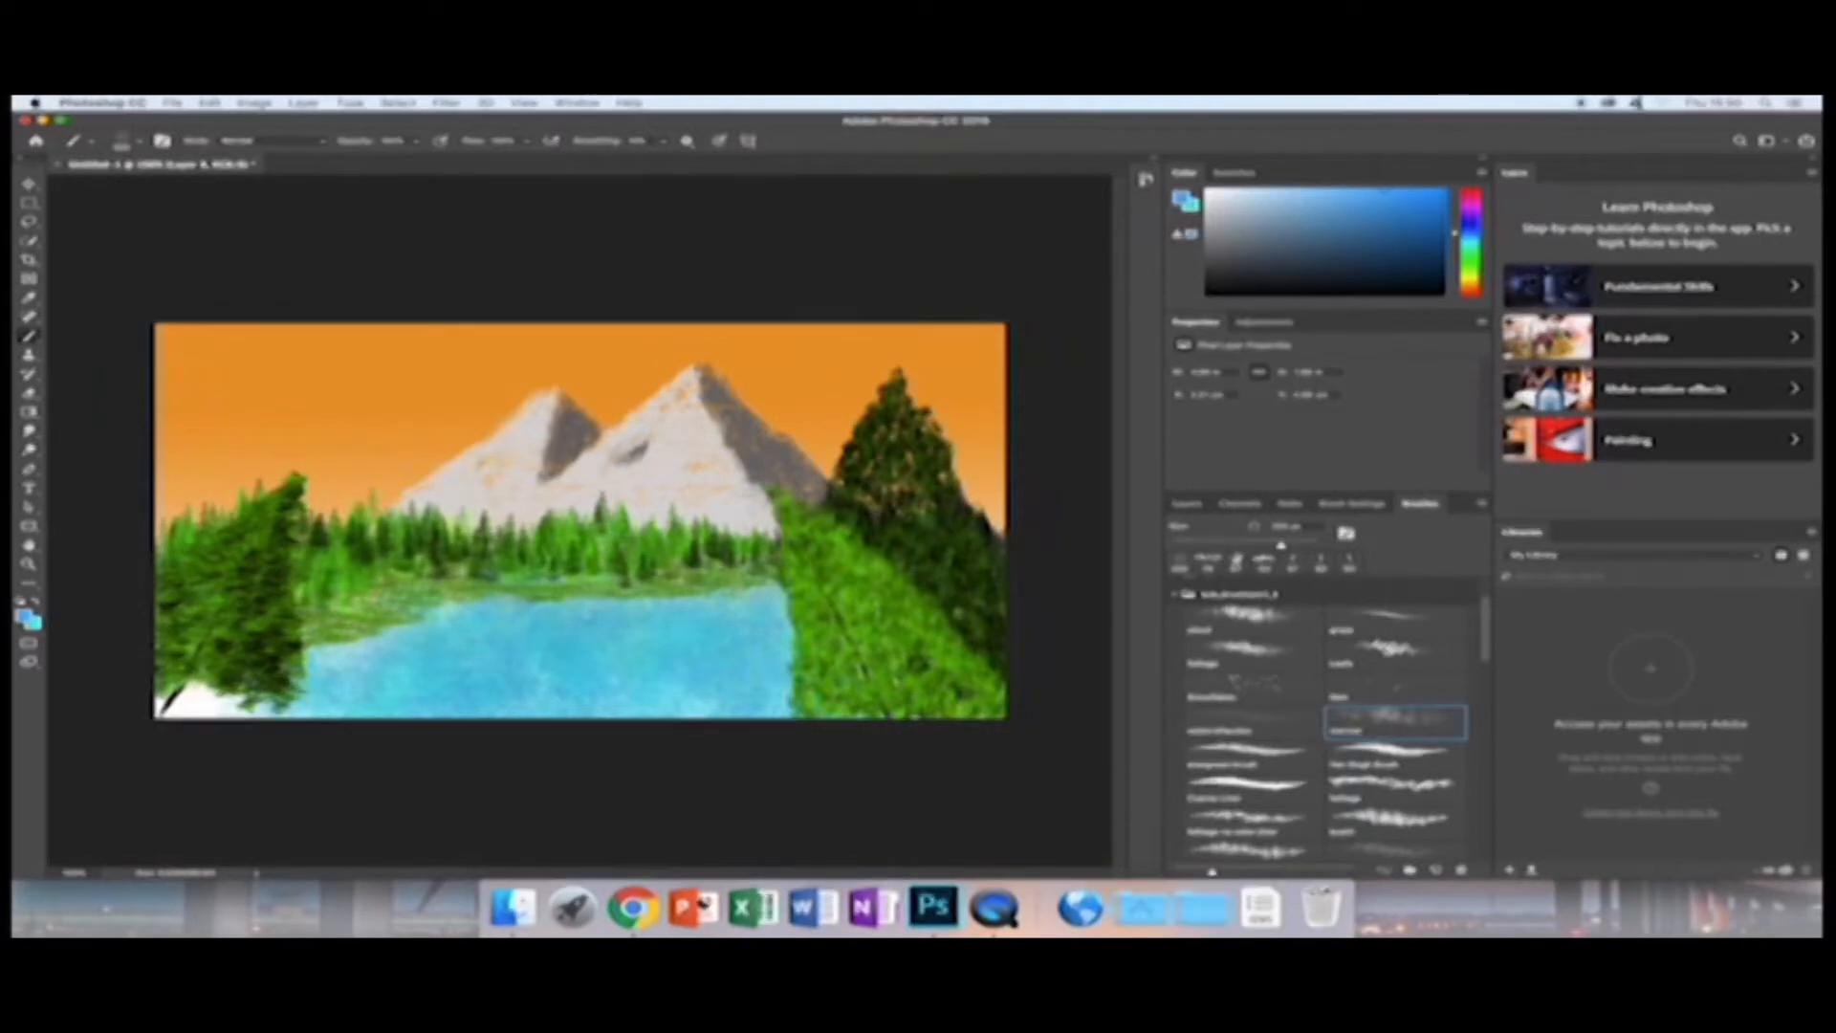
# Switch to the water reflection brush and paint a soft white mountain reflection across the lake.
pyautogui.click(1281, 724)
pyautogui.click(1276, 234)
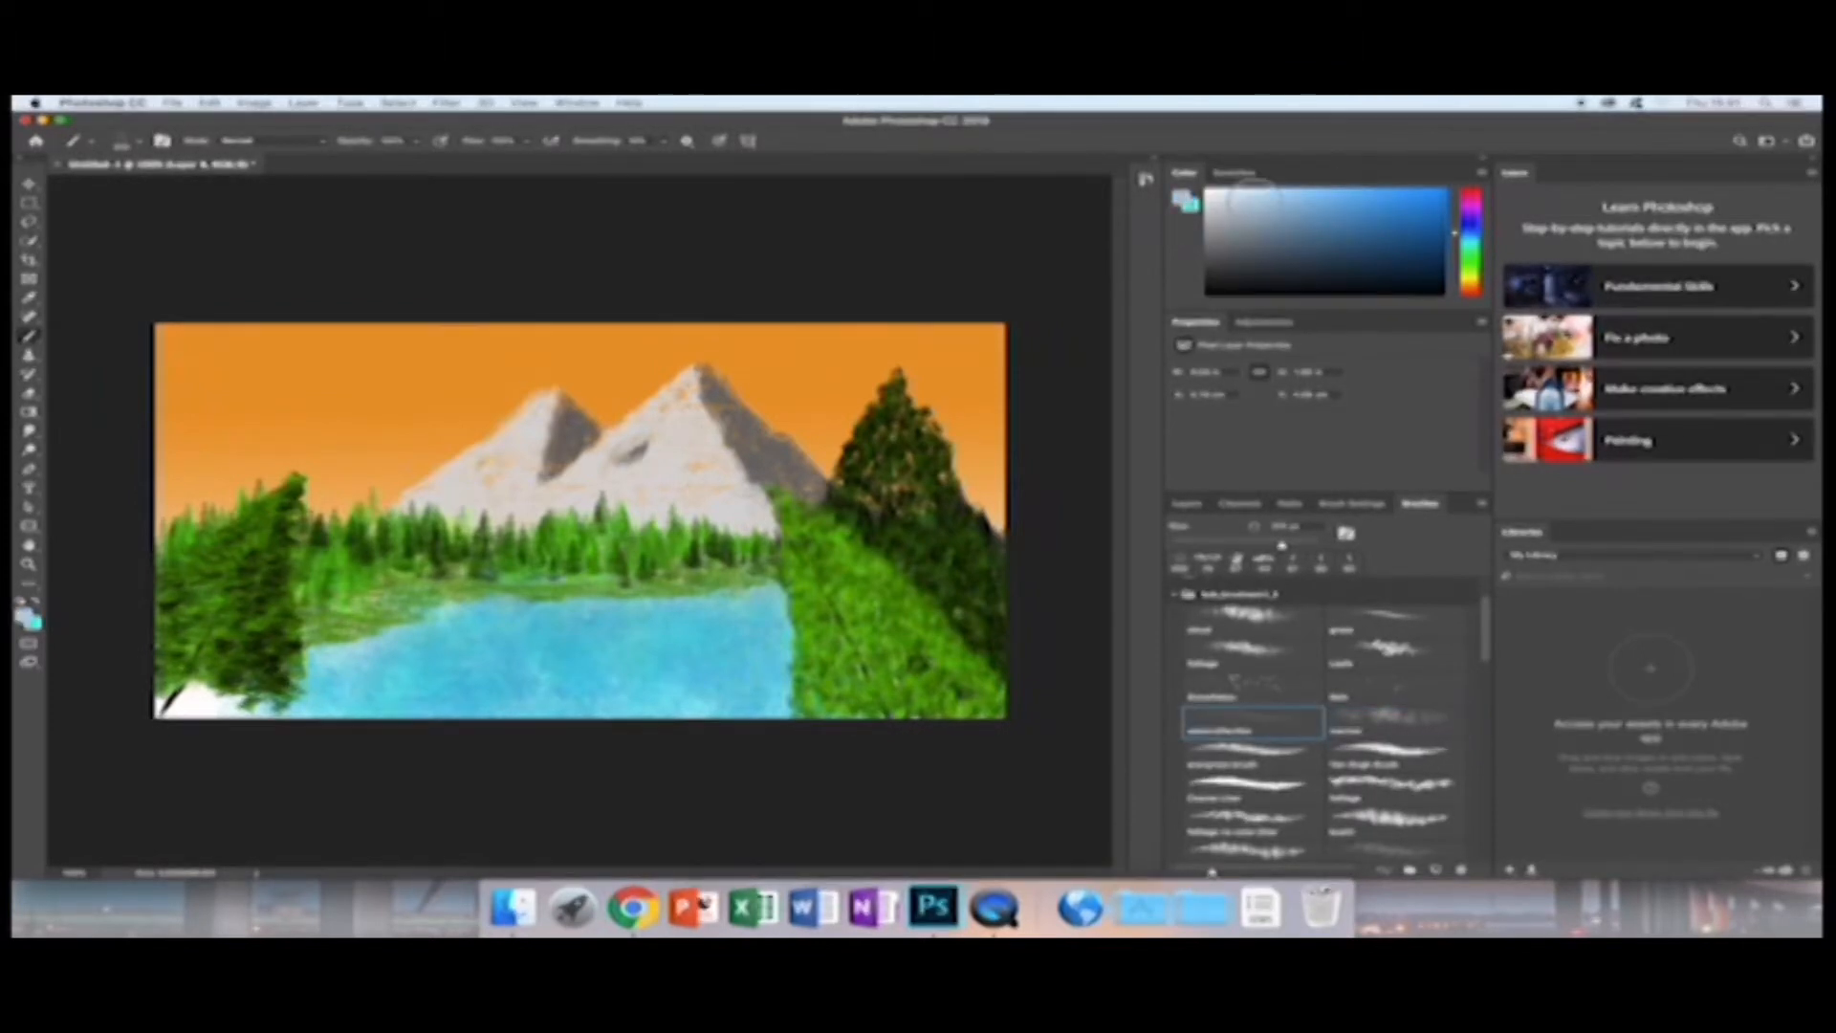
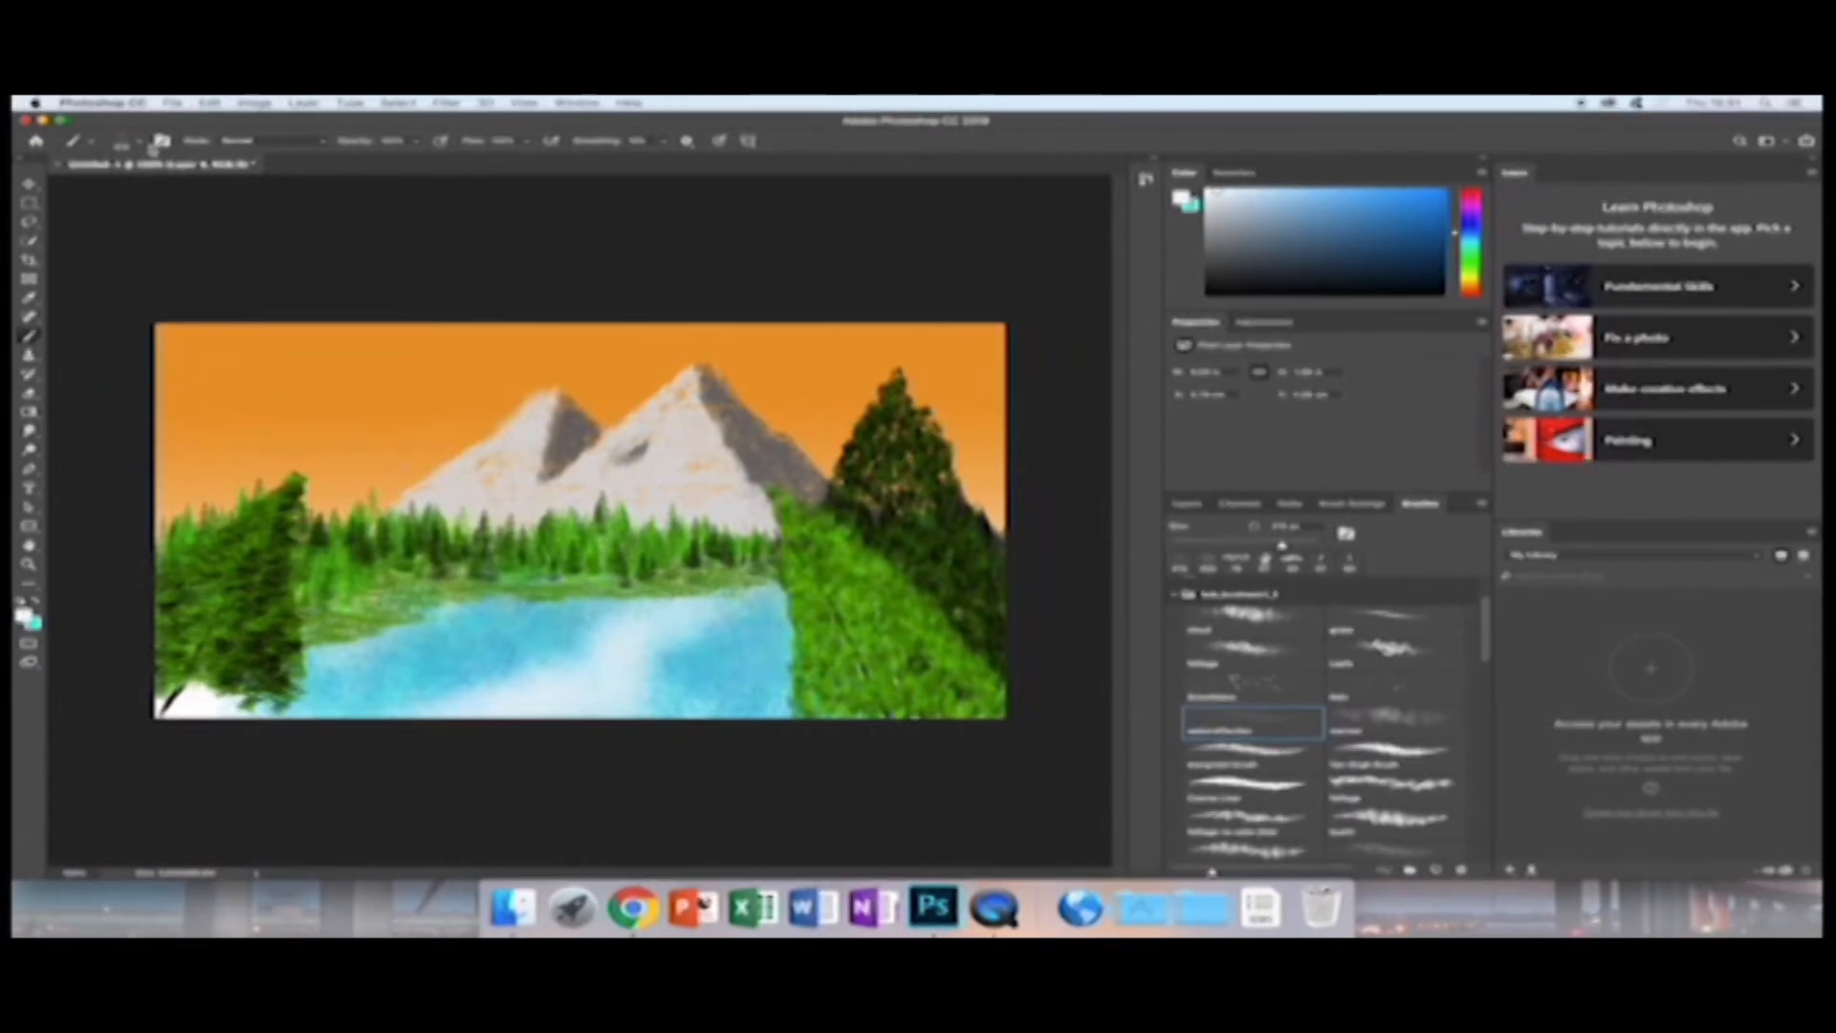
# Select the forest layer directly below the topmost layer and choose the brush that stamps whole conifer trees.
pyautogui.click(1200, 507)
pyautogui.click(1234, 630)
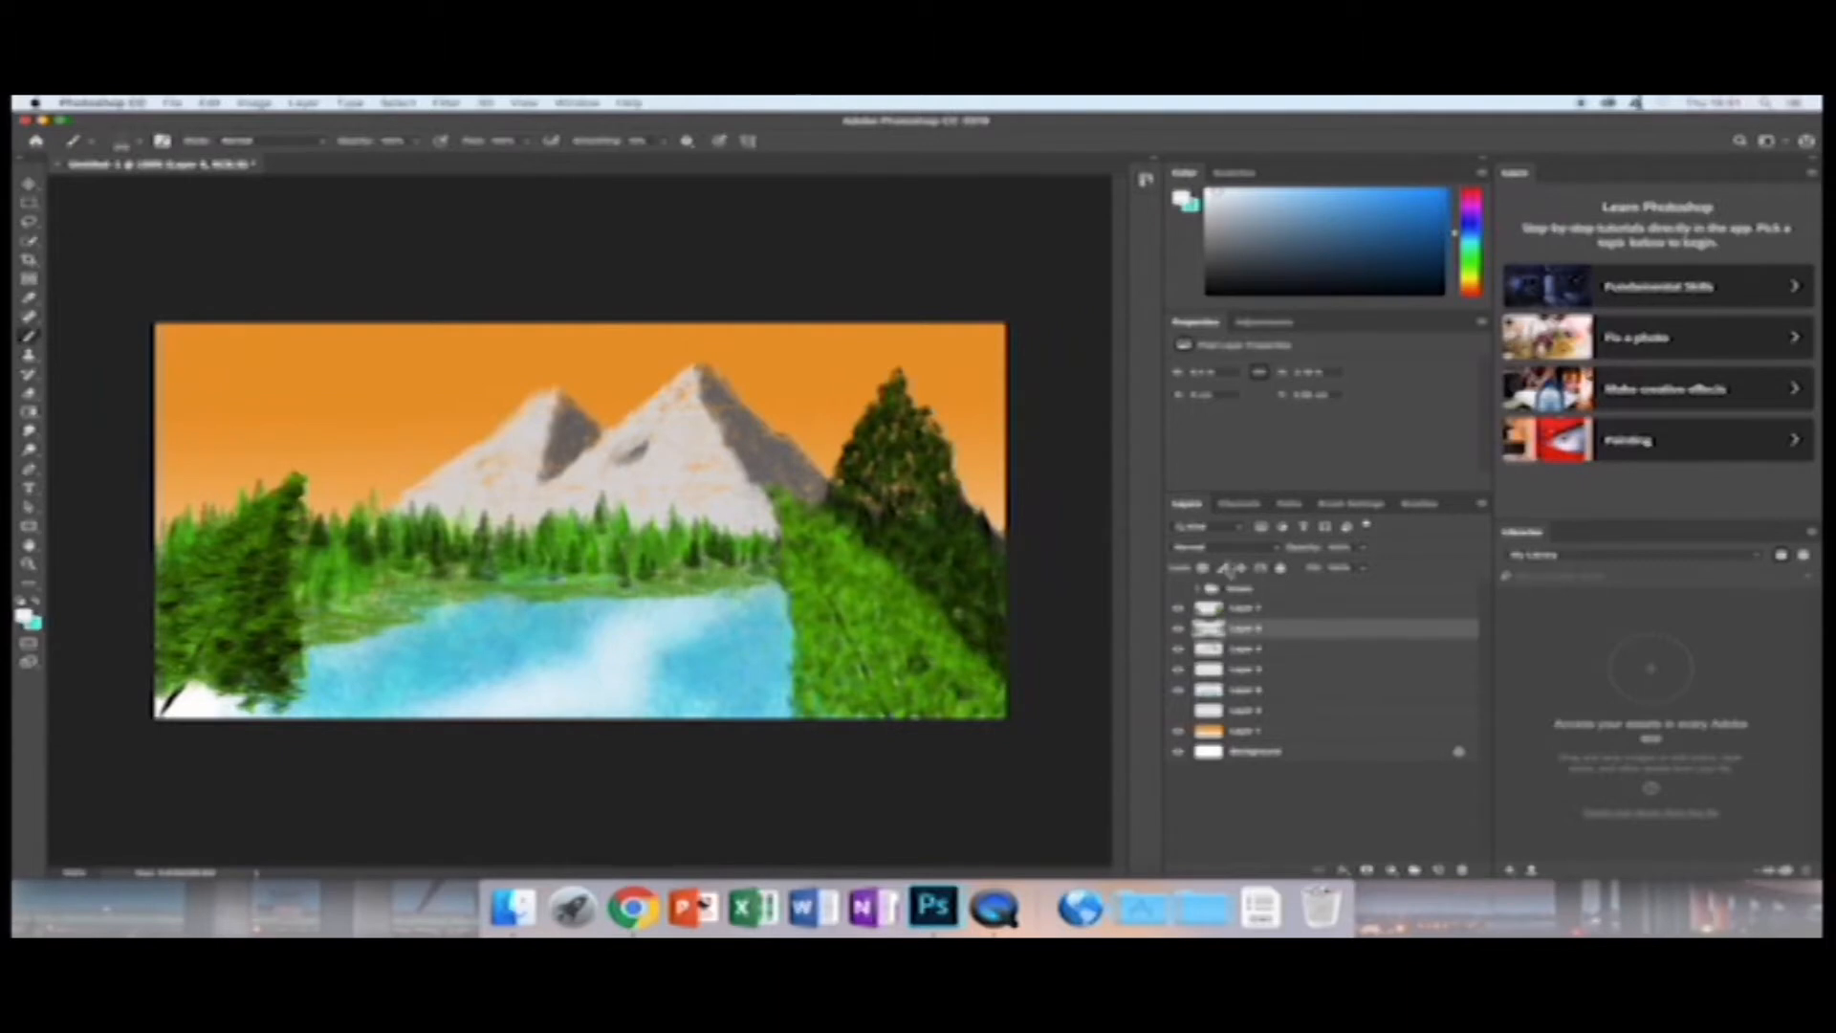
pyautogui.click(161, 140)
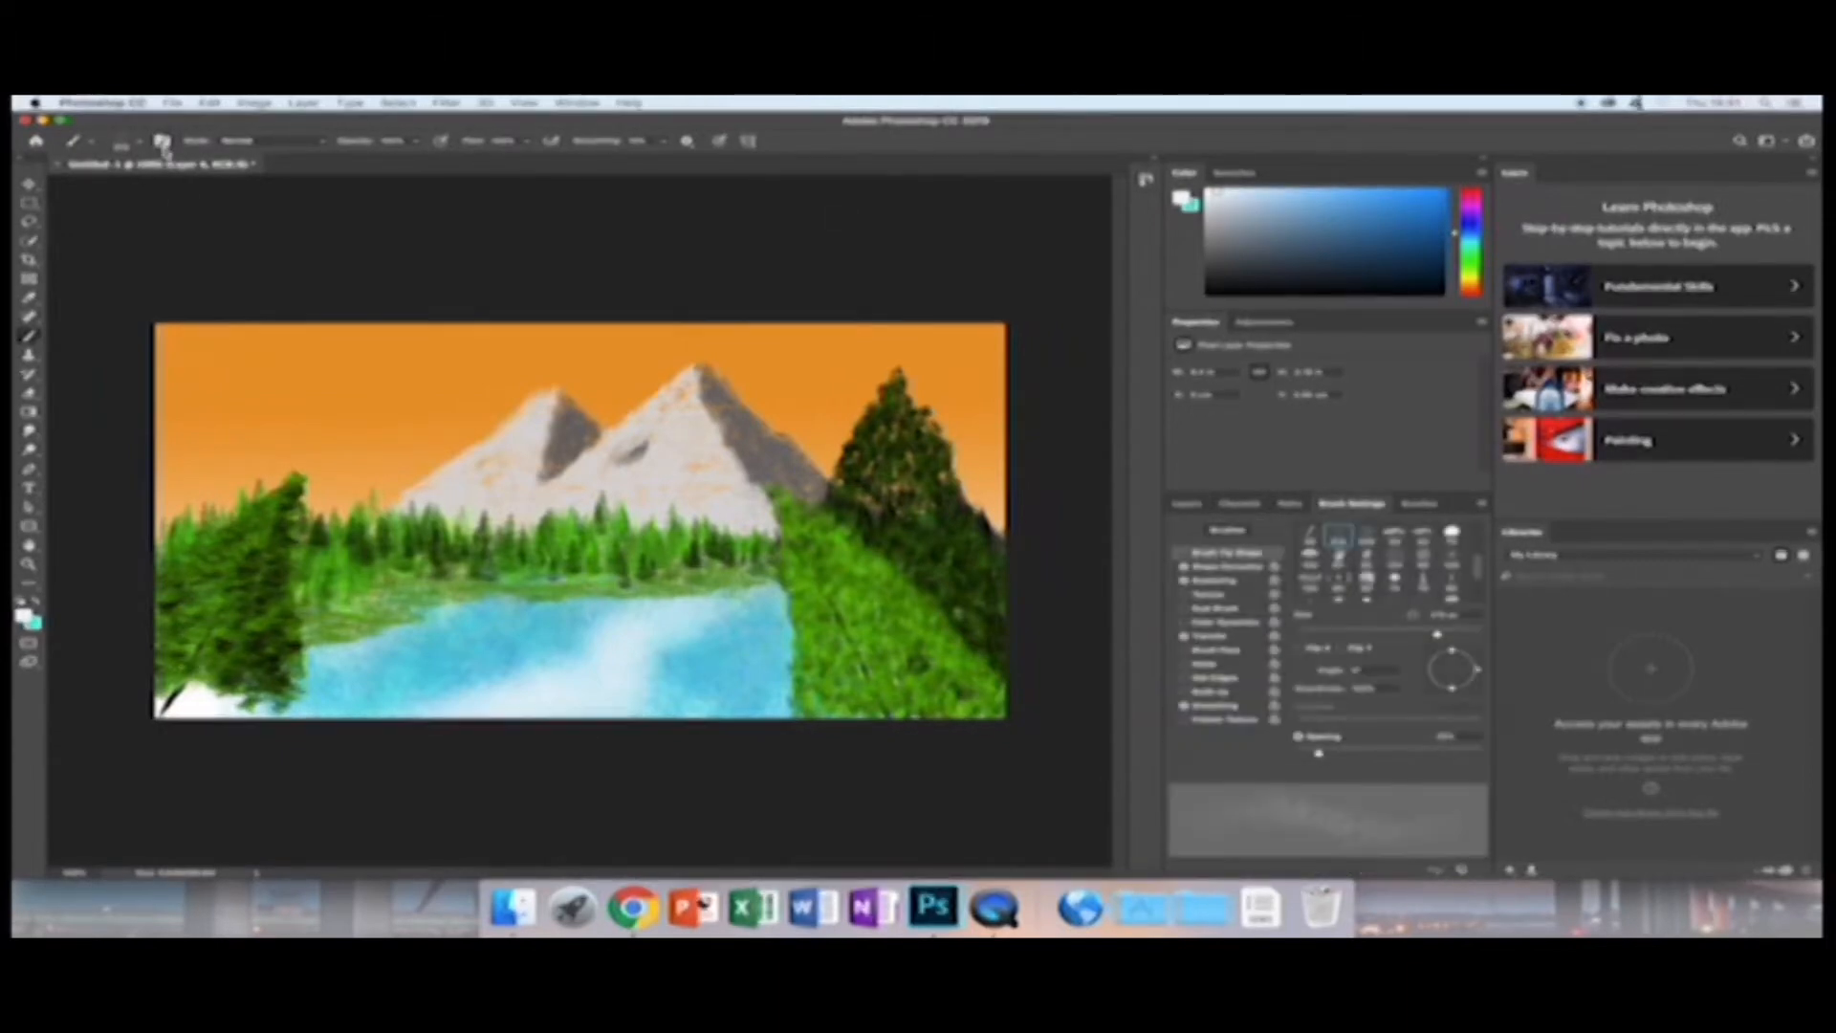
pyautogui.click(1420, 503)
pyautogui.scroll(-5, 1368, 832)
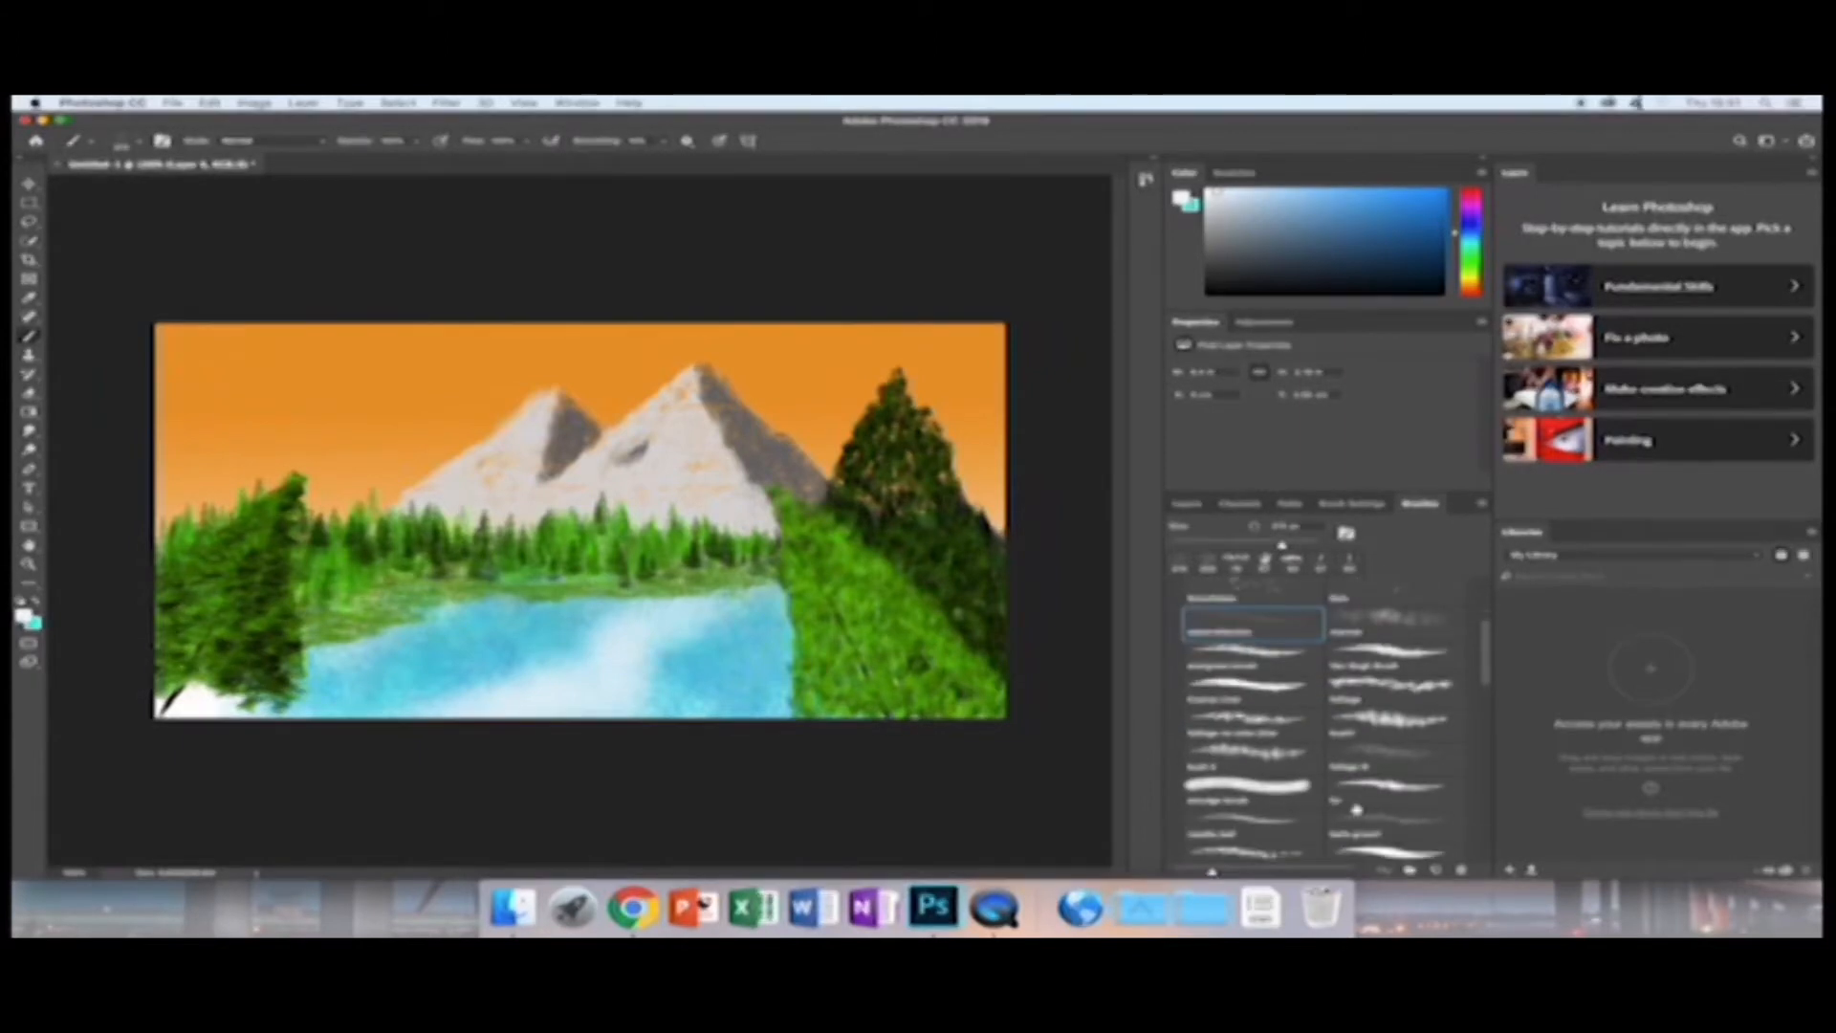
pyautogui.scroll(-1, 1331, 785)
pyautogui.click(1248, 838)
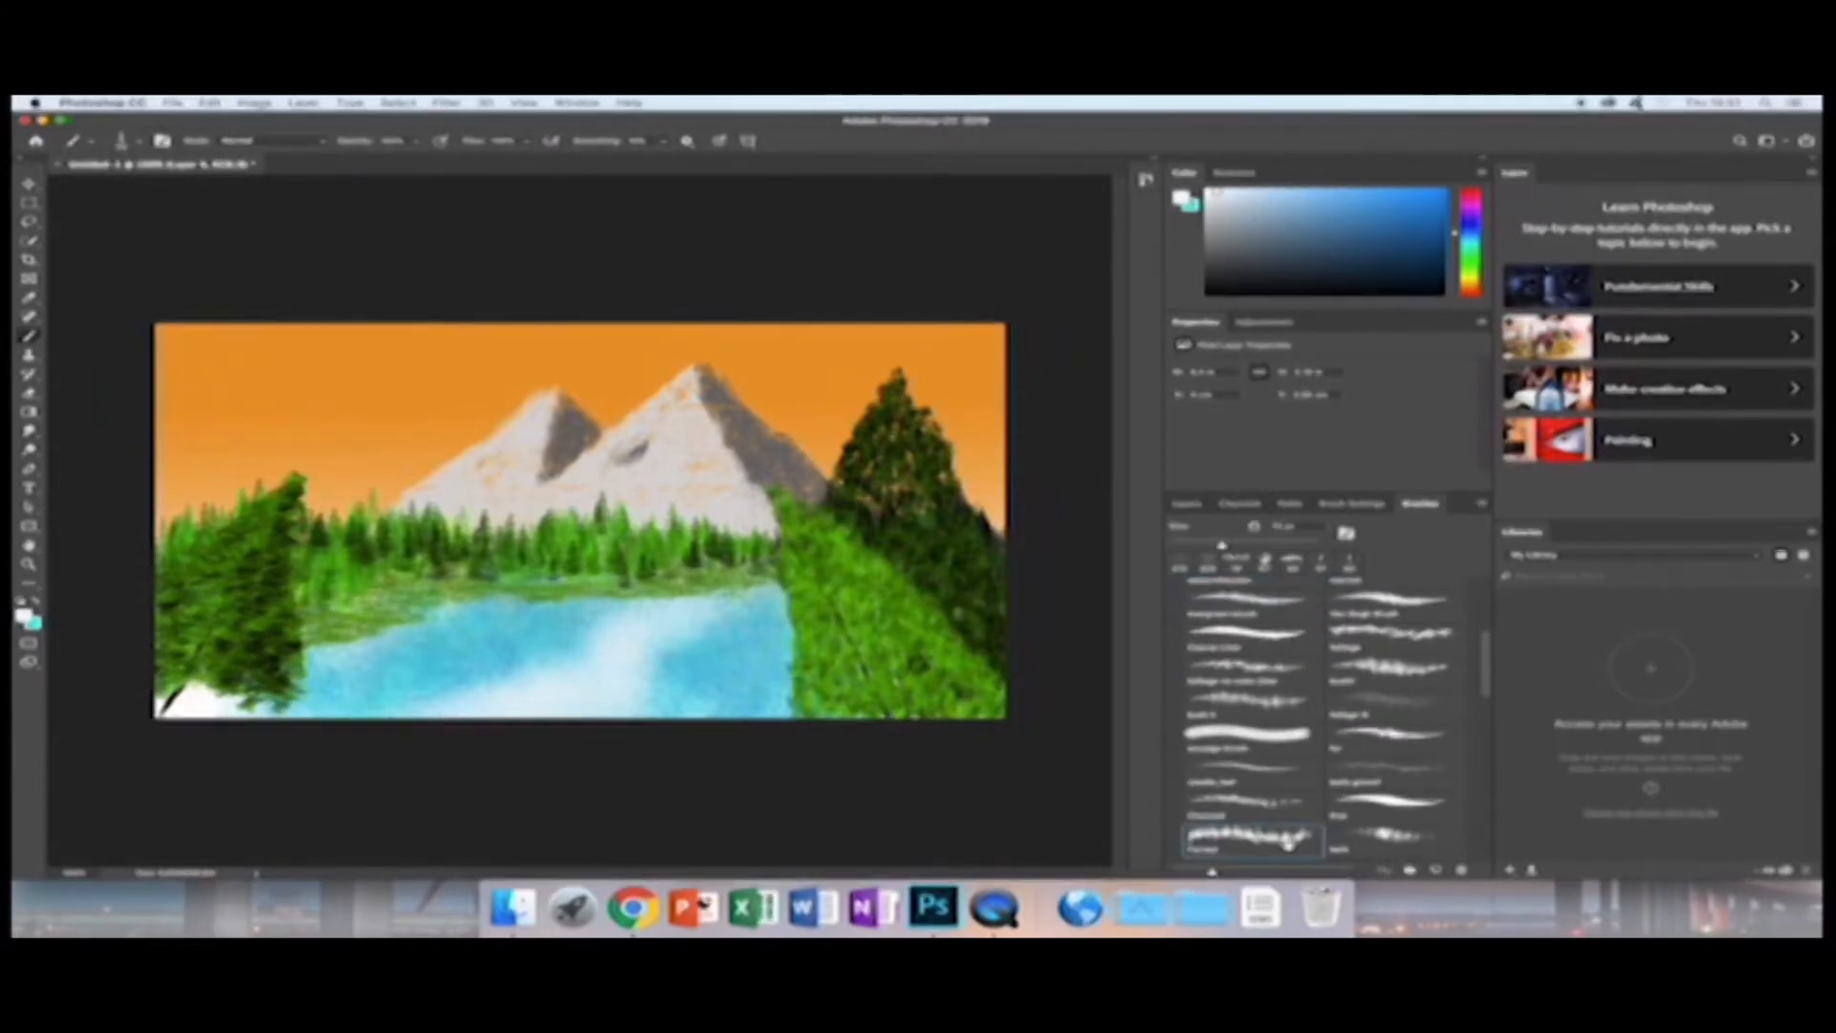
# Set both the foreground and background colours to medium greens for painting trees.
pyautogui.moveTo(1477, 227); pyautogui.dragTo(1477, 257)
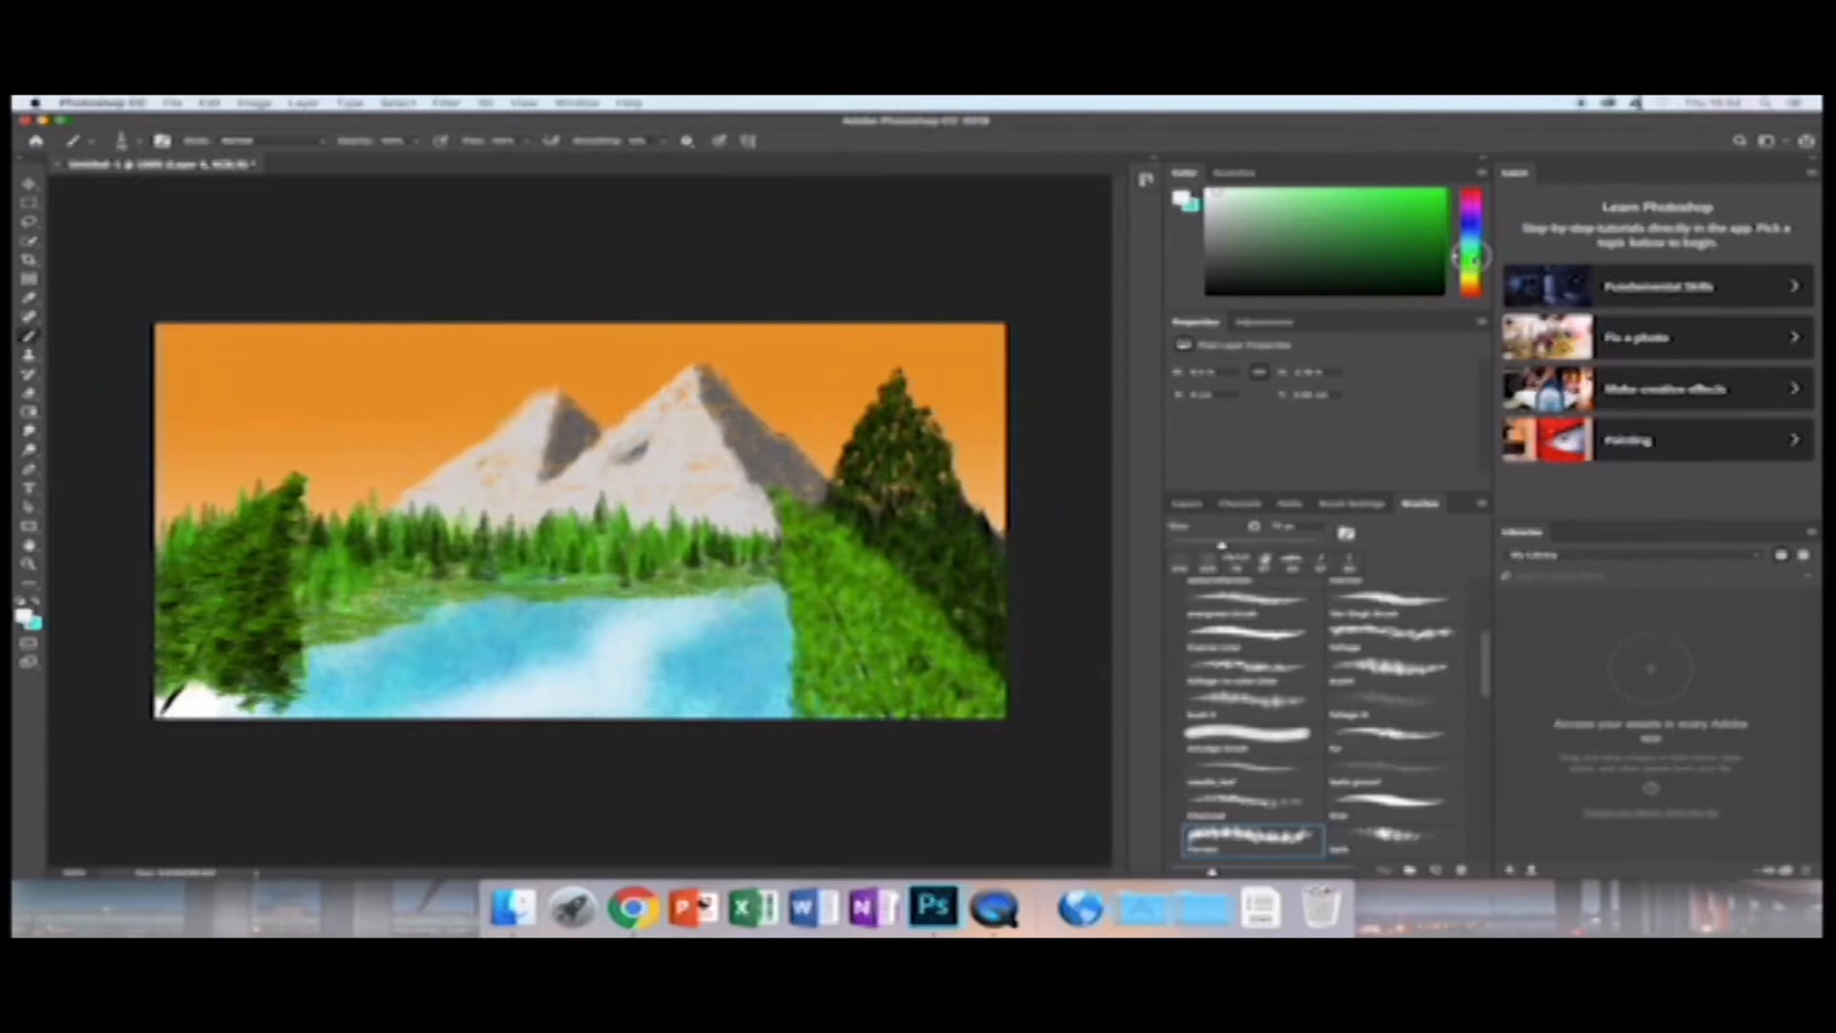
pyautogui.click(1452, 227)
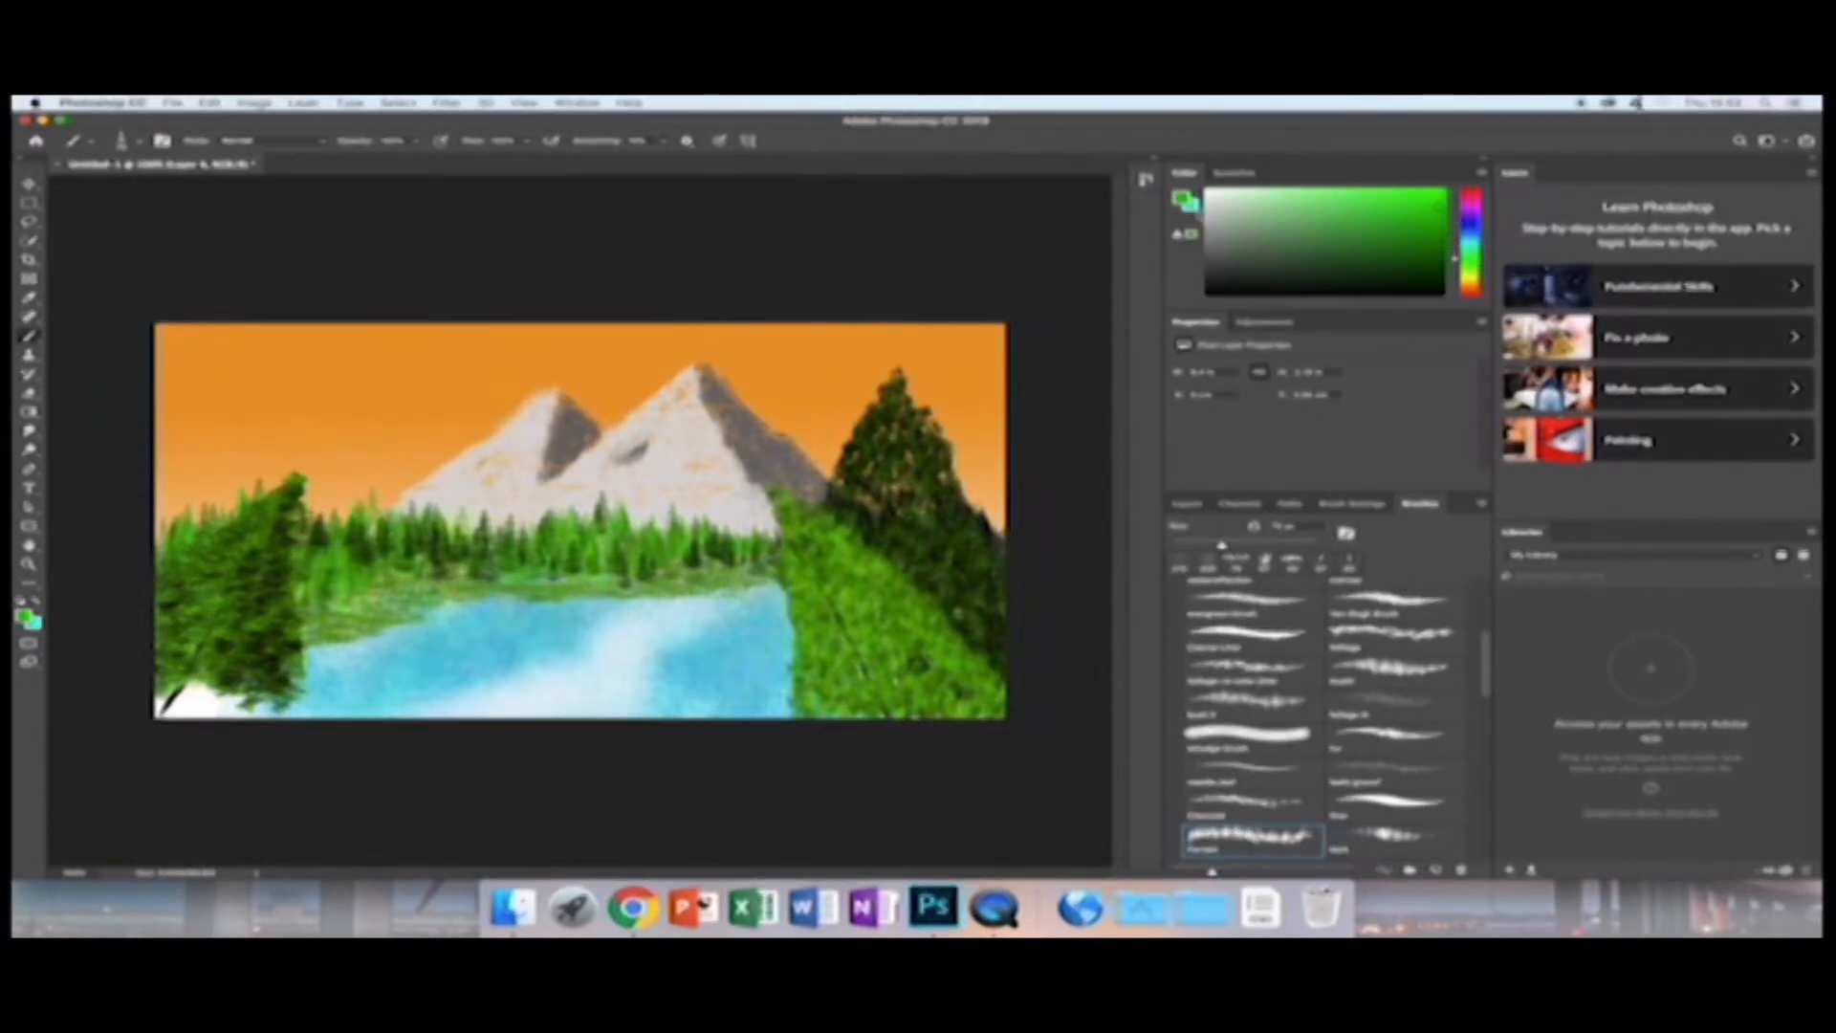
pyautogui.click(1194, 208)
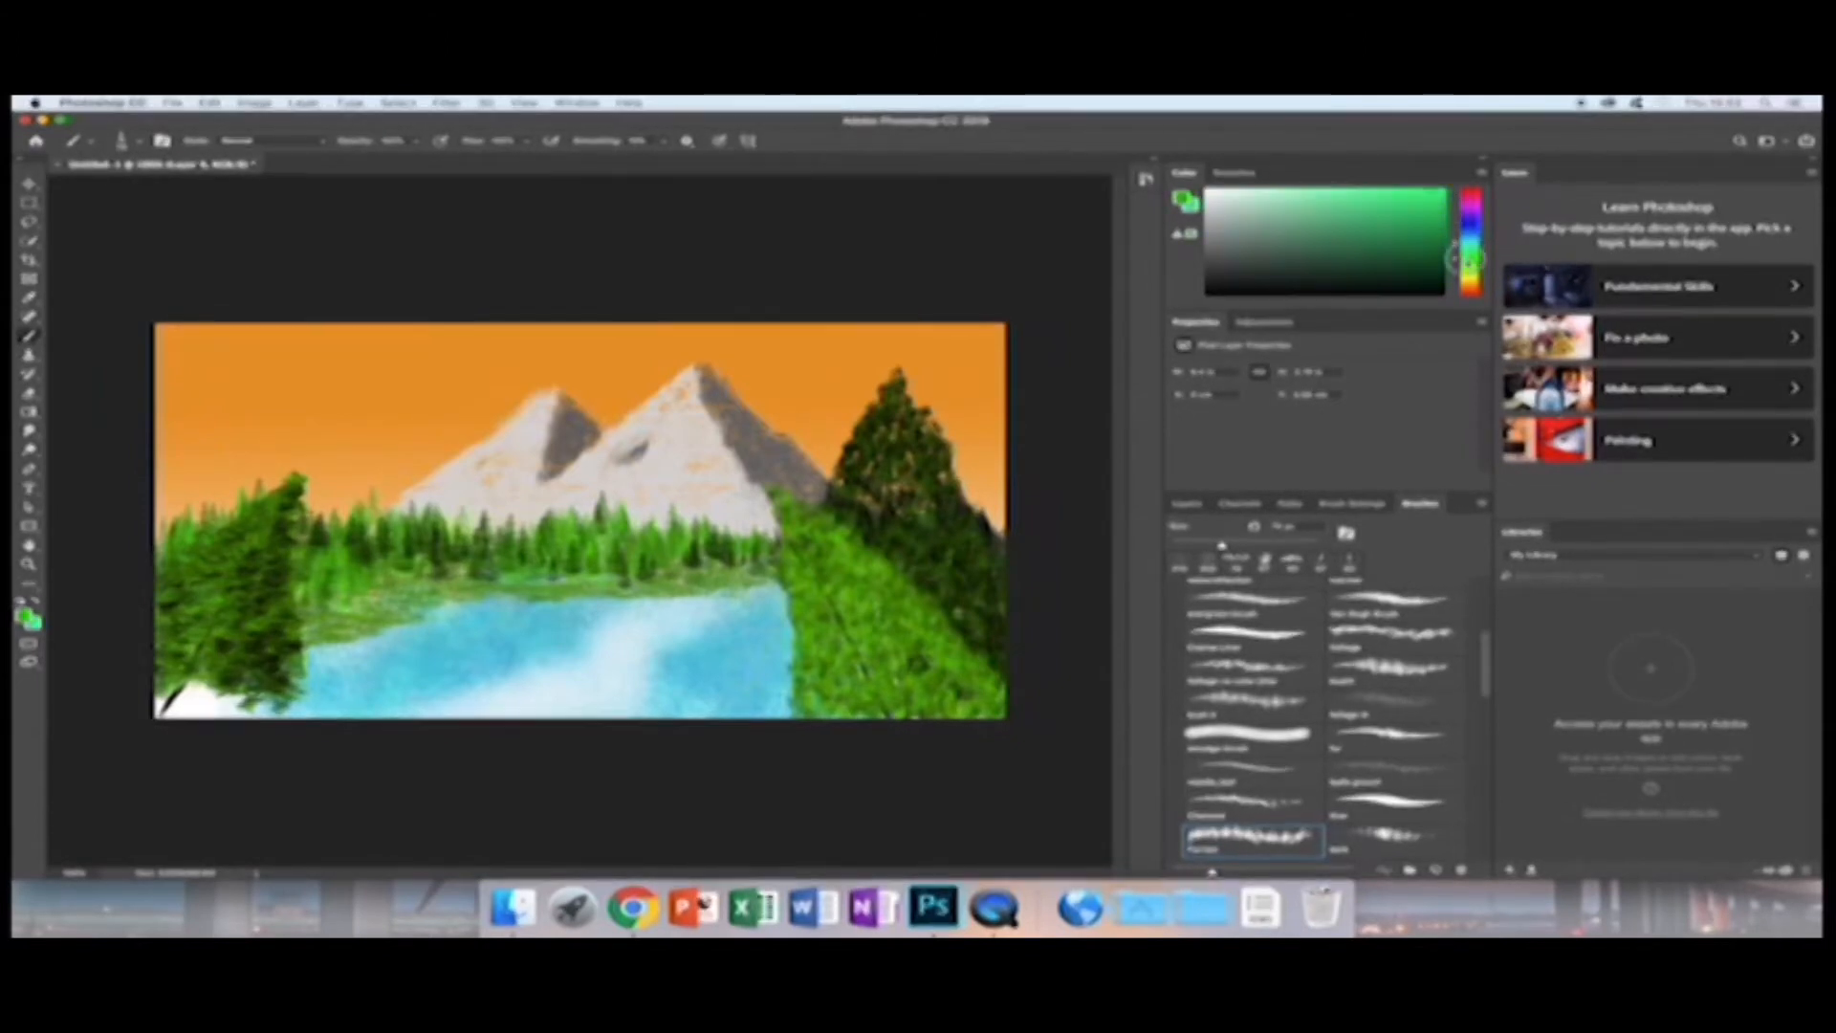
pyautogui.click(1460, 270)
pyautogui.moveTo(1472, 265); pyautogui.dragTo(1445, 255)
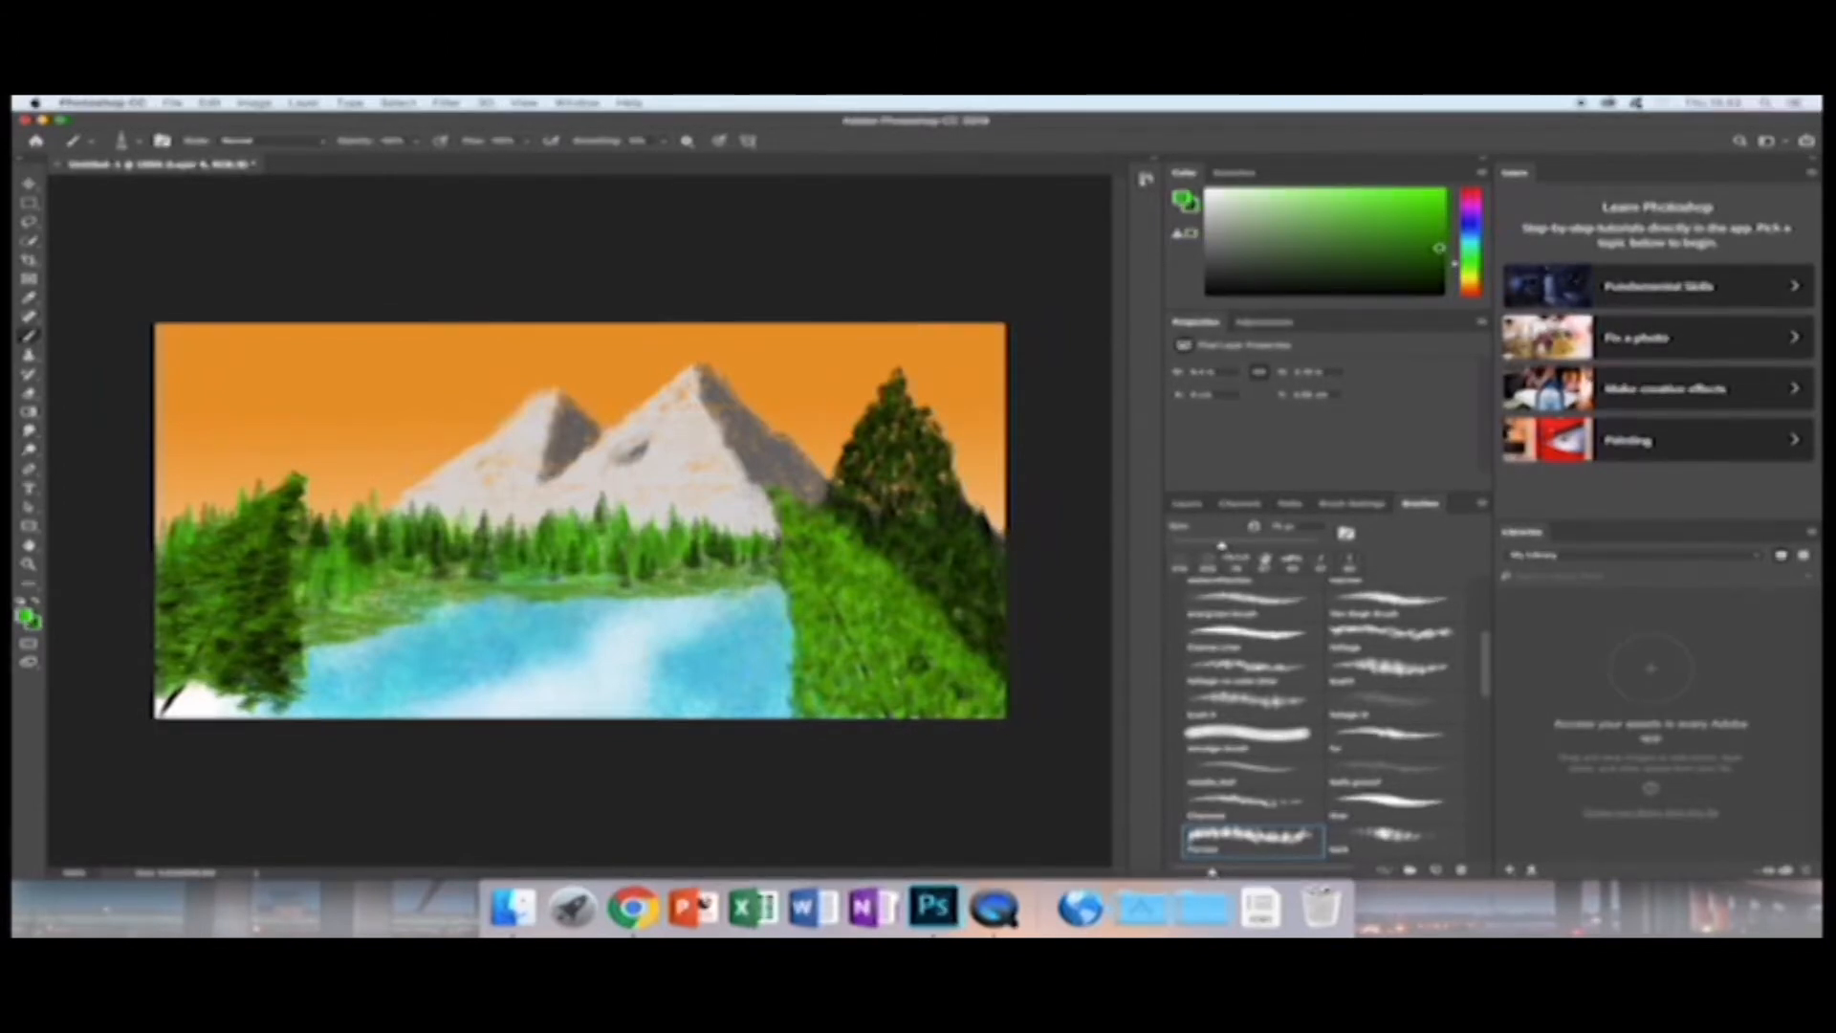
# Enlarge the tree brush and paint taller bright green trees behind the left shore, beside the smaller mountain.
pyautogui.moveTo(360, 579); pyautogui.dragTo(427, 565)
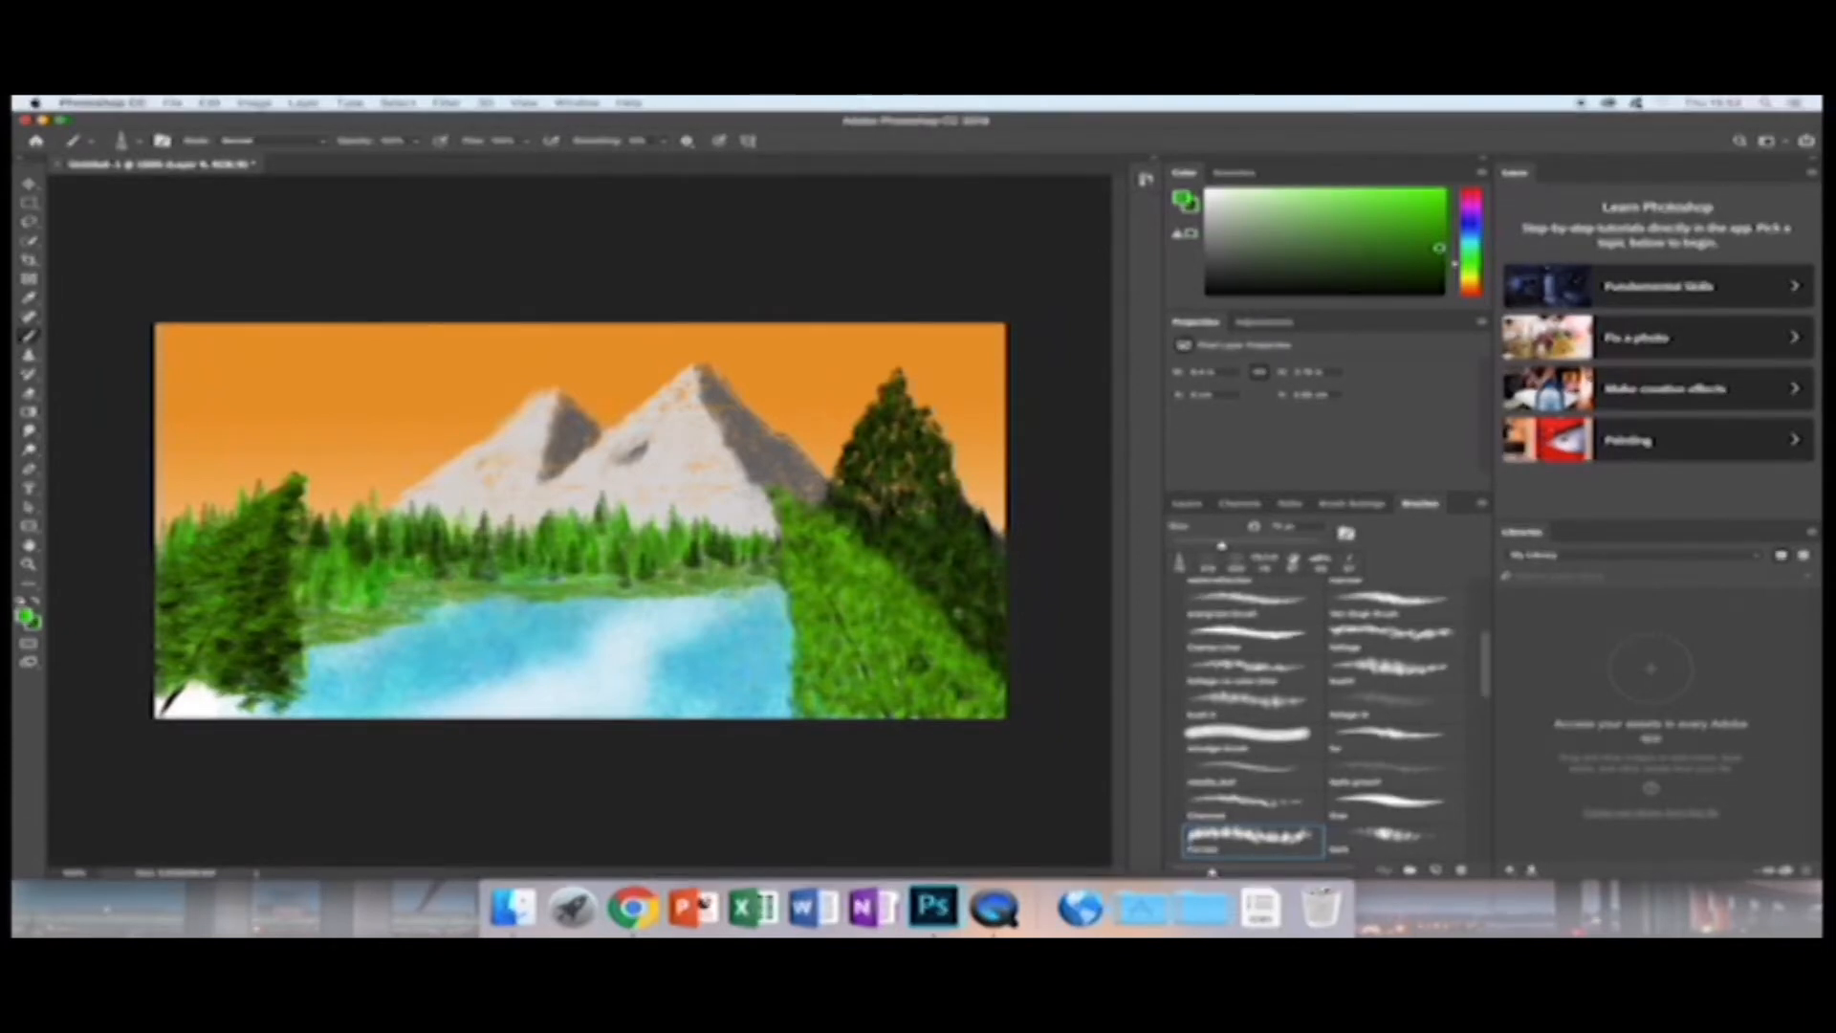
pyautogui.click(139, 142)
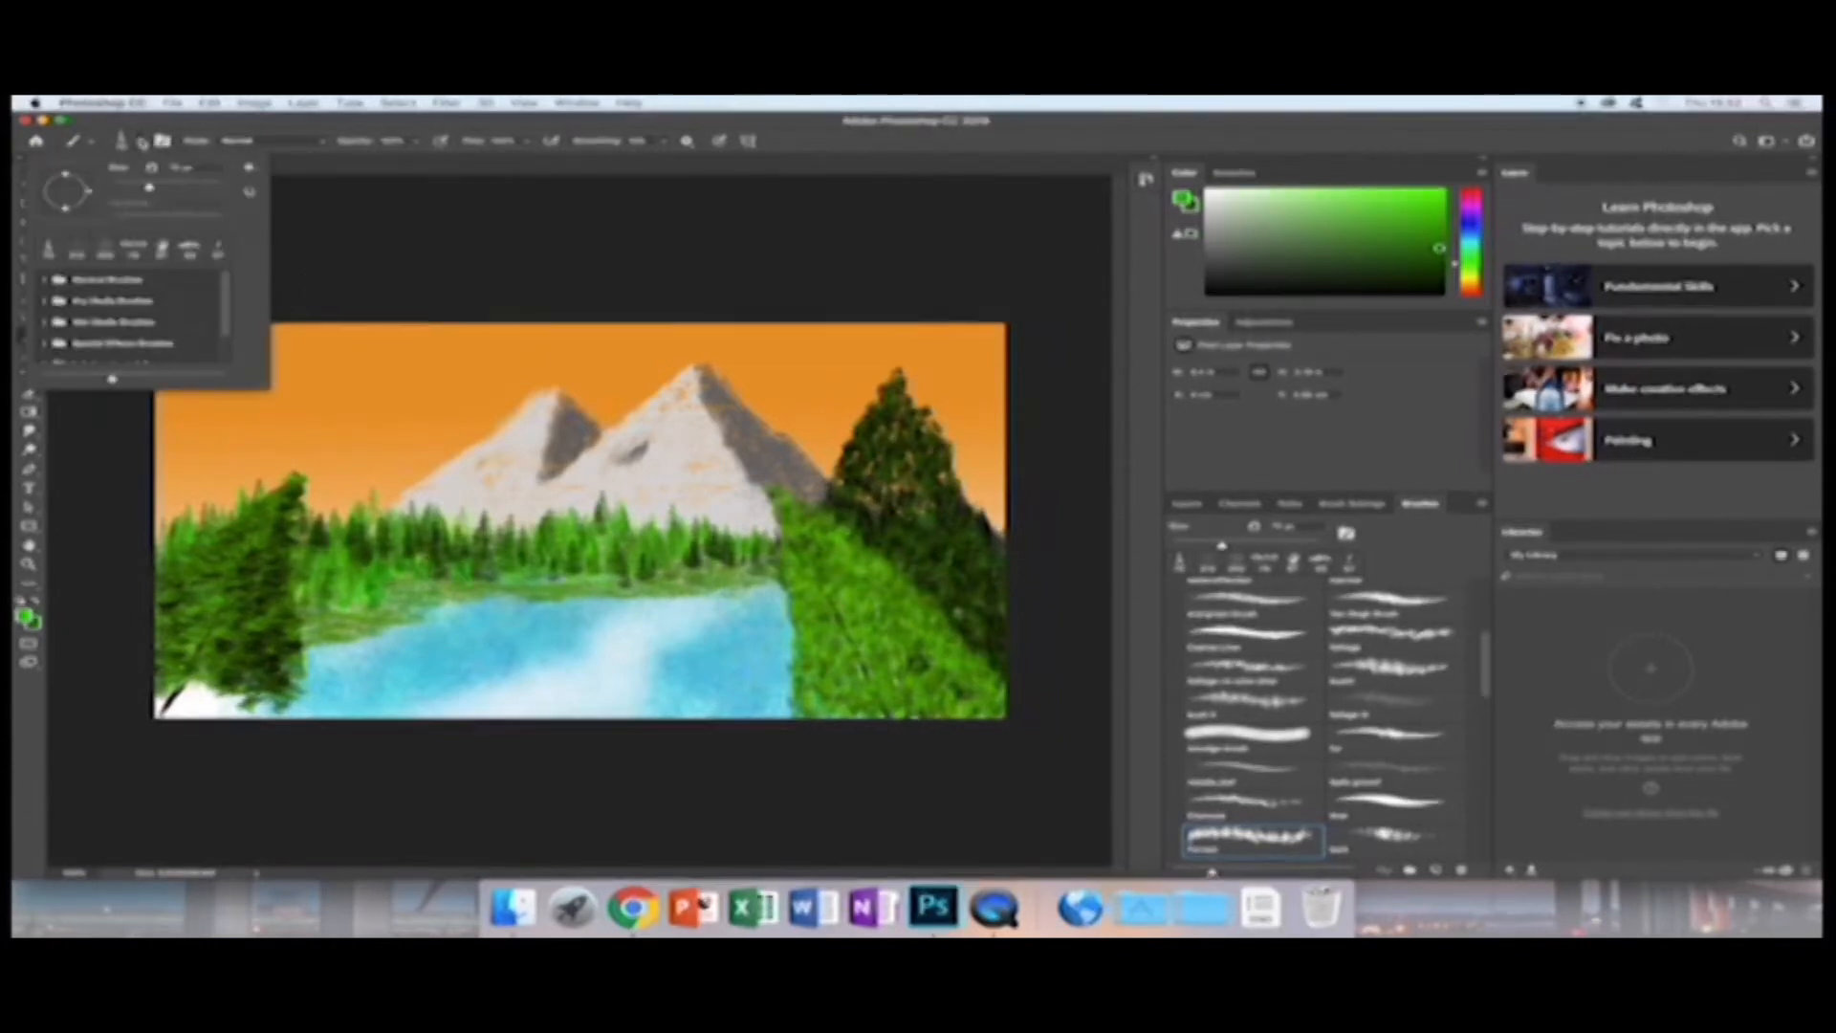
pyautogui.moveTo(155, 180); pyautogui.dragTo(184, 182)
pyautogui.moveTo(366, 511)
pyautogui.mouseDown()
pyautogui.moveTo(385, 524)
pyautogui.moveTo(406, 498)
pyautogui.moveTo(394, 478)
pyautogui.moveTo(417, 507)
pyautogui.moveTo(396, 470)
pyautogui.moveTo(384, 518)
pyautogui.moveTo(398, 490)
pyautogui.mouseUp()
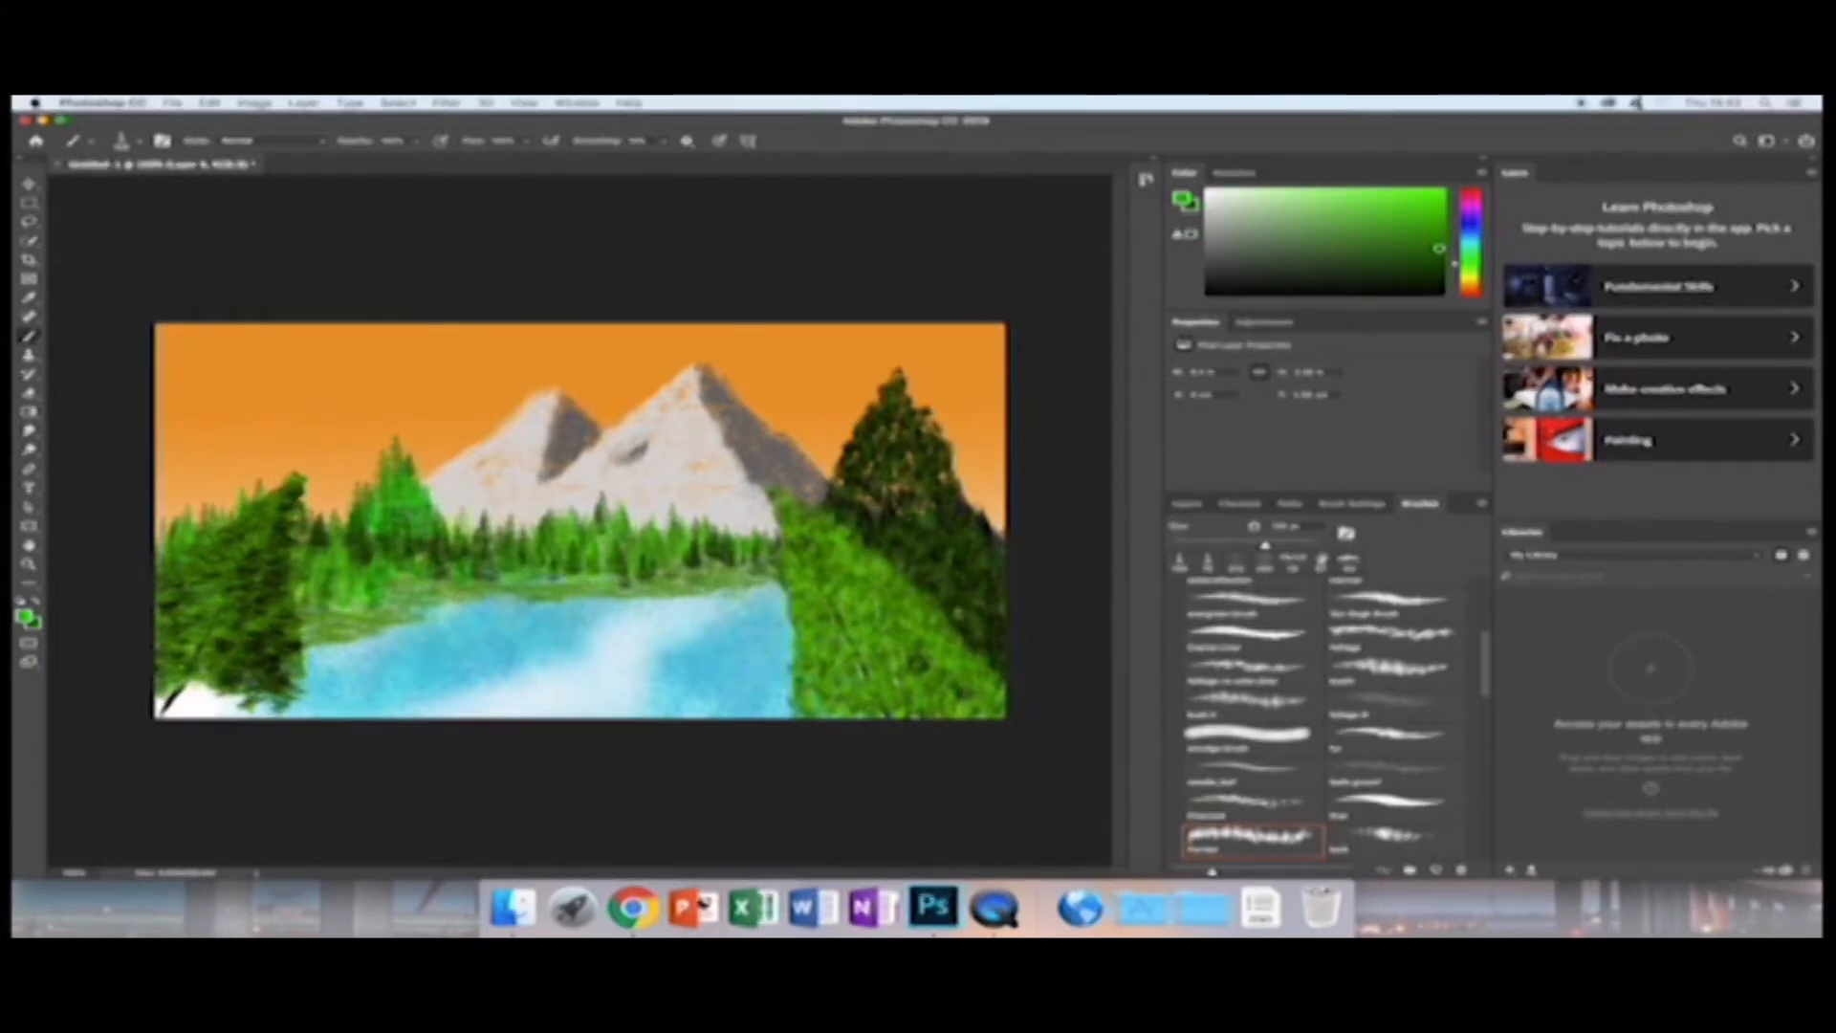
pyautogui.click(438, 496)
pyautogui.moveTo(402, 504); pyautogui.dragTo(330, 520)
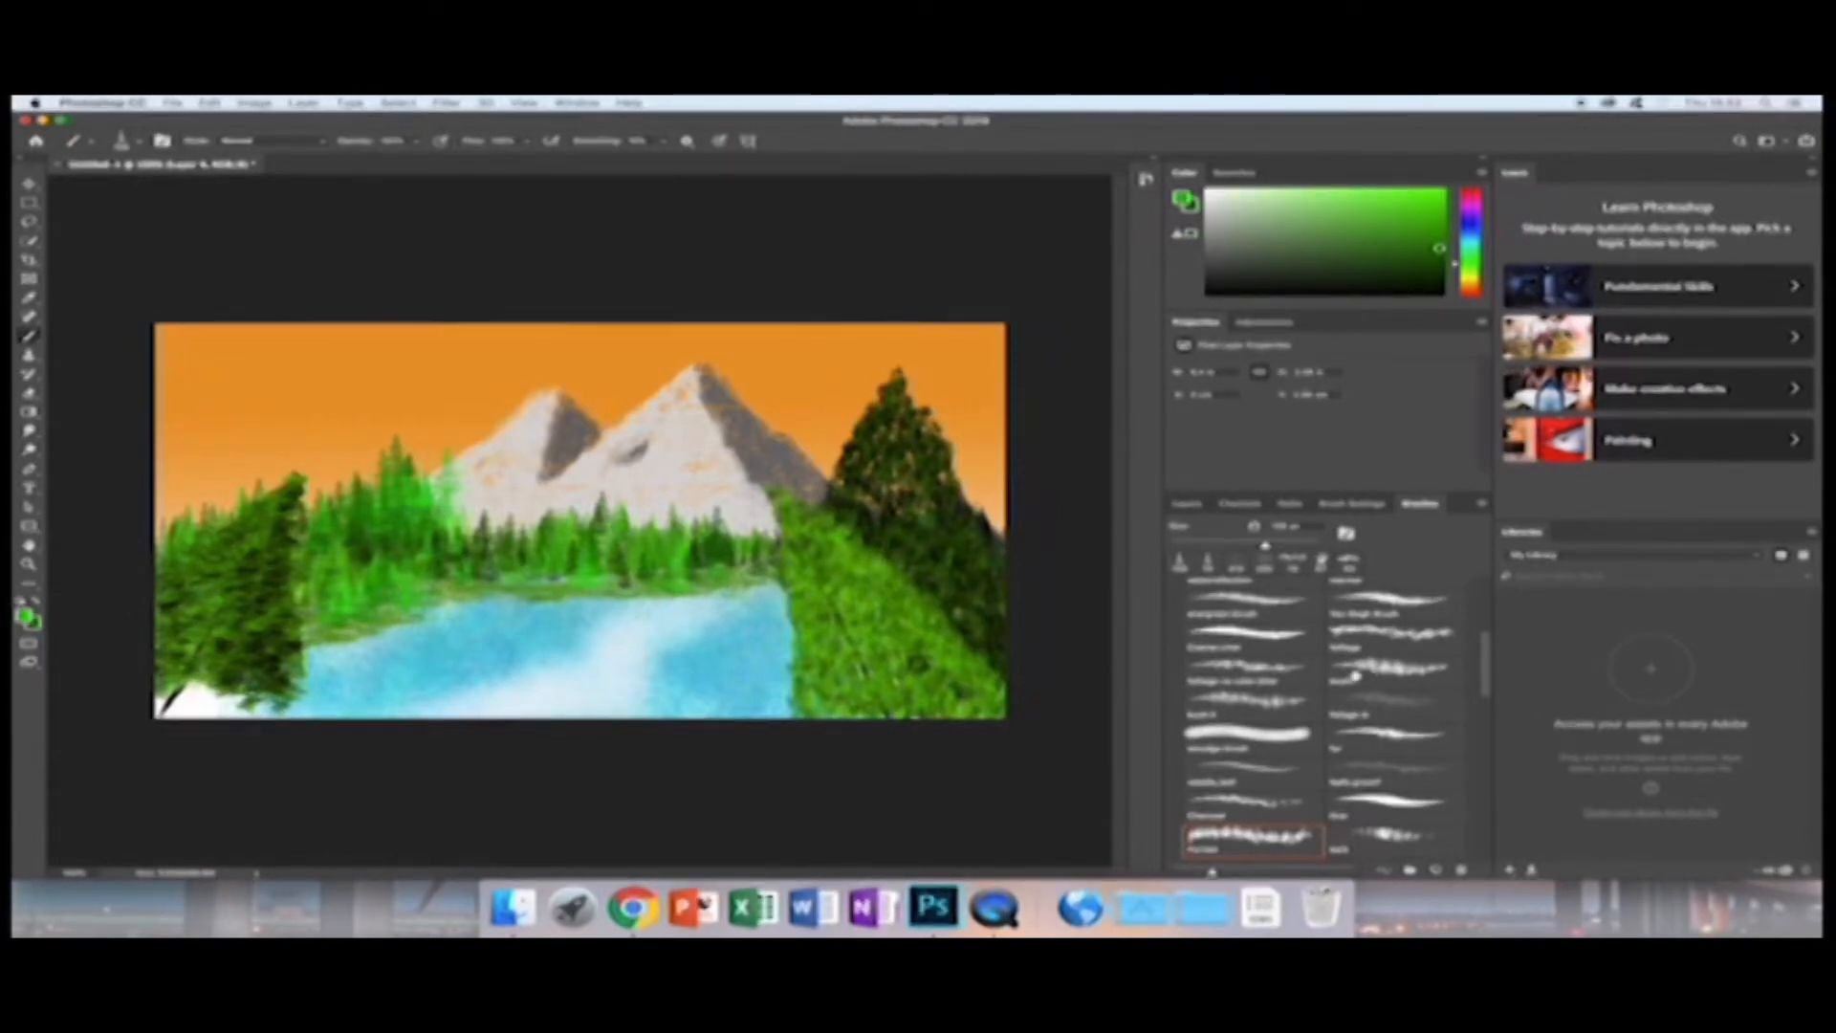
# Choose the foliage brush with a darker green foreground and cover the white lower-left corner of the painting with foliage.
pyautogui.click(1394, 705)
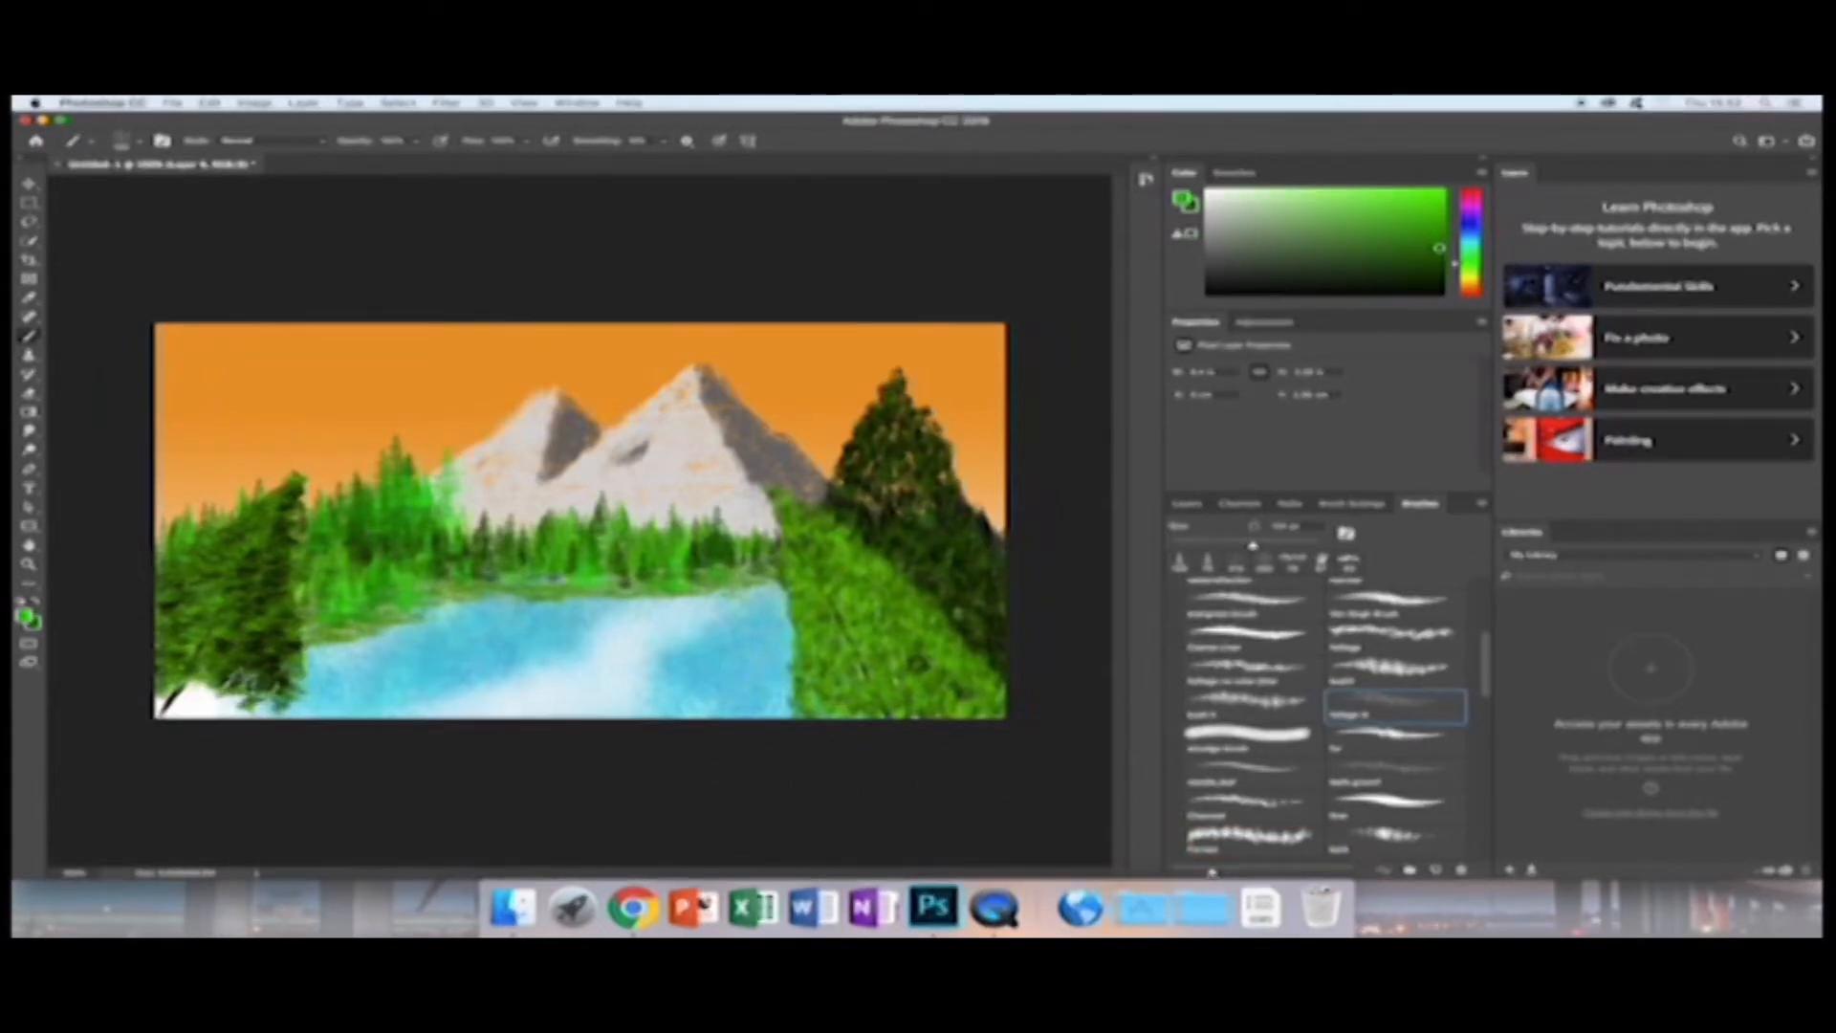
pyautogui.scroll(2, 1398, 681)
pyautogui.click(1399, 677)
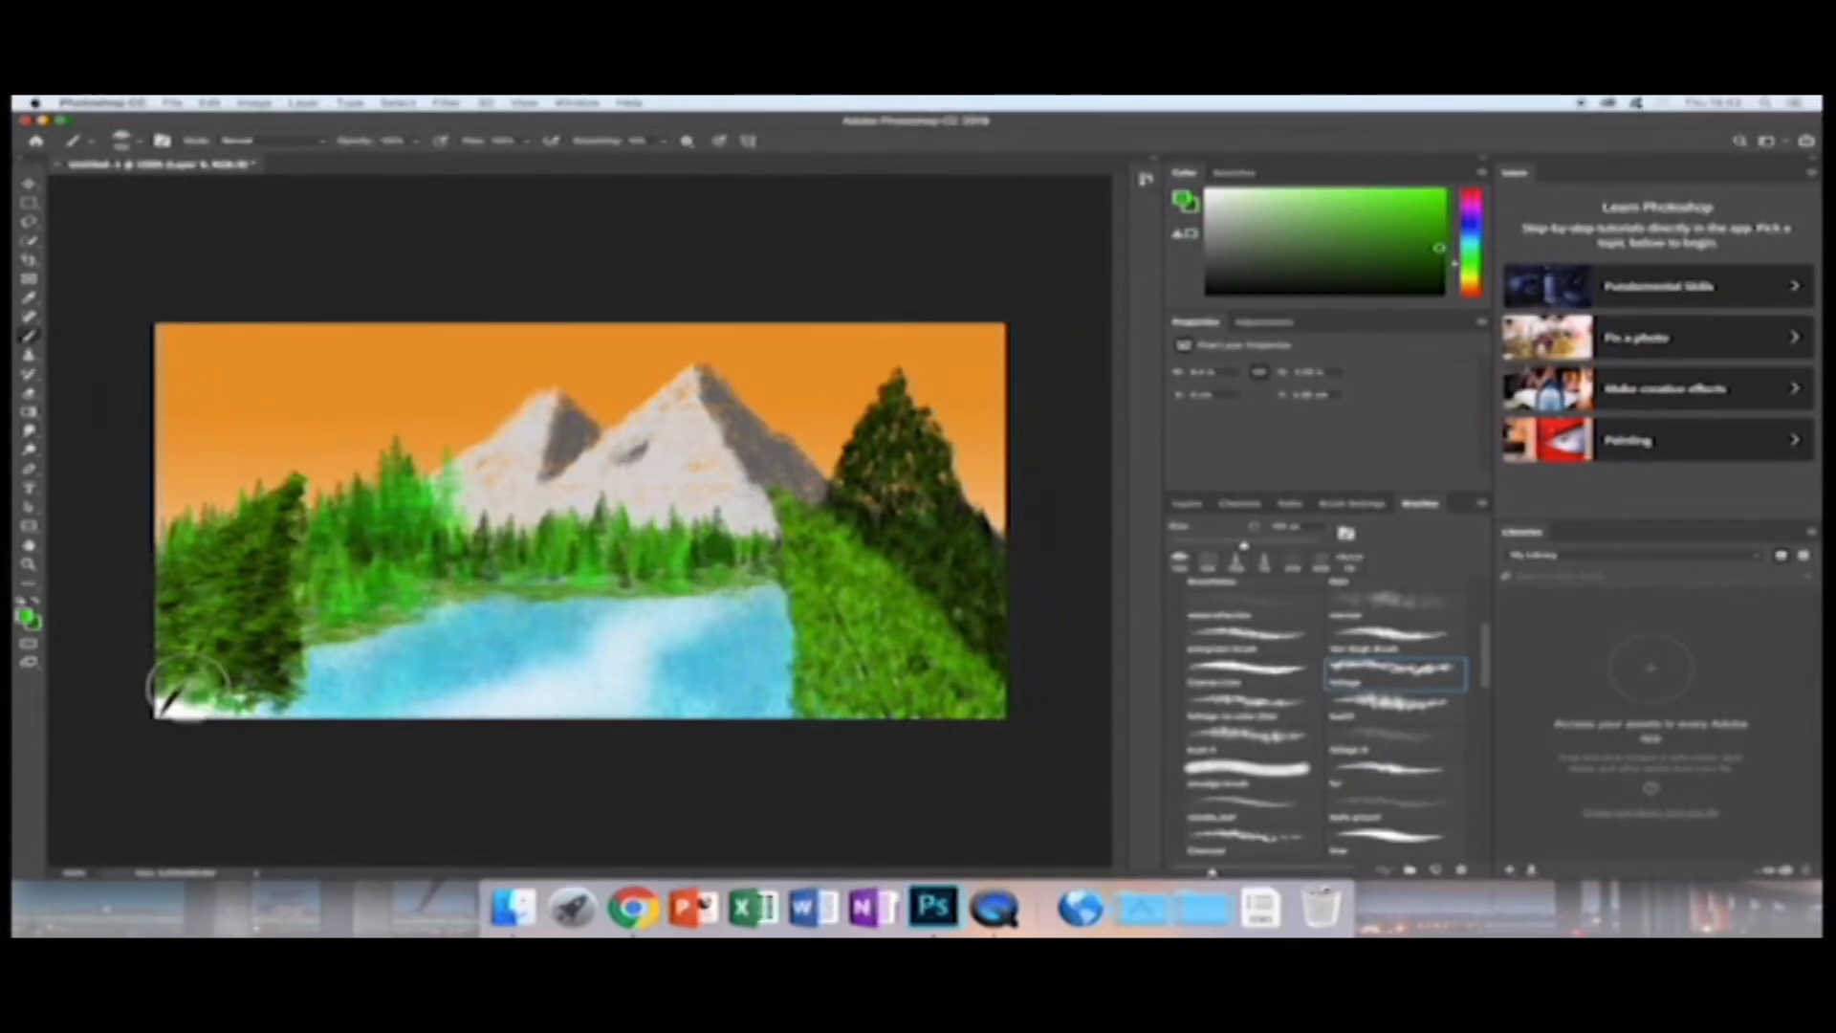
pyautogui.moveTo(1378, 280); pyautogui.dragTo(1322, 278)
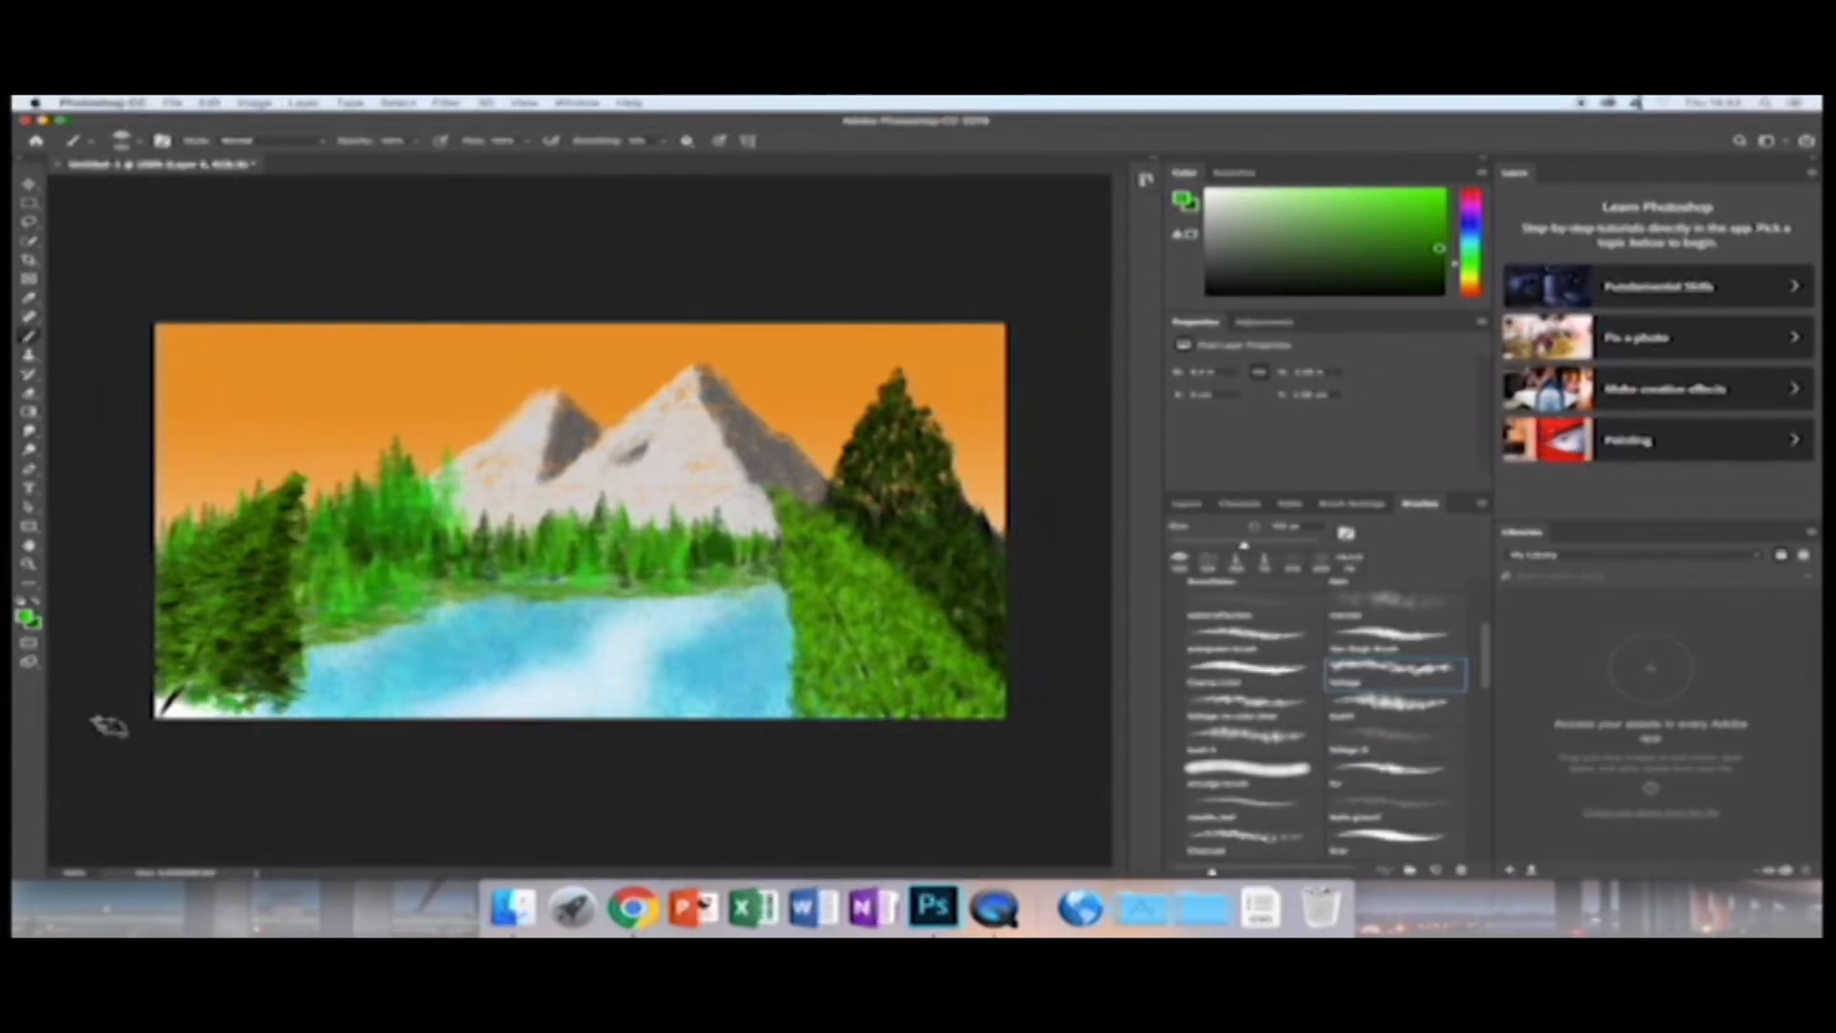
pyautogui.click(1471, 258)
pyautogui.click(1294, 217)
pyautogui.click(1427, 250)
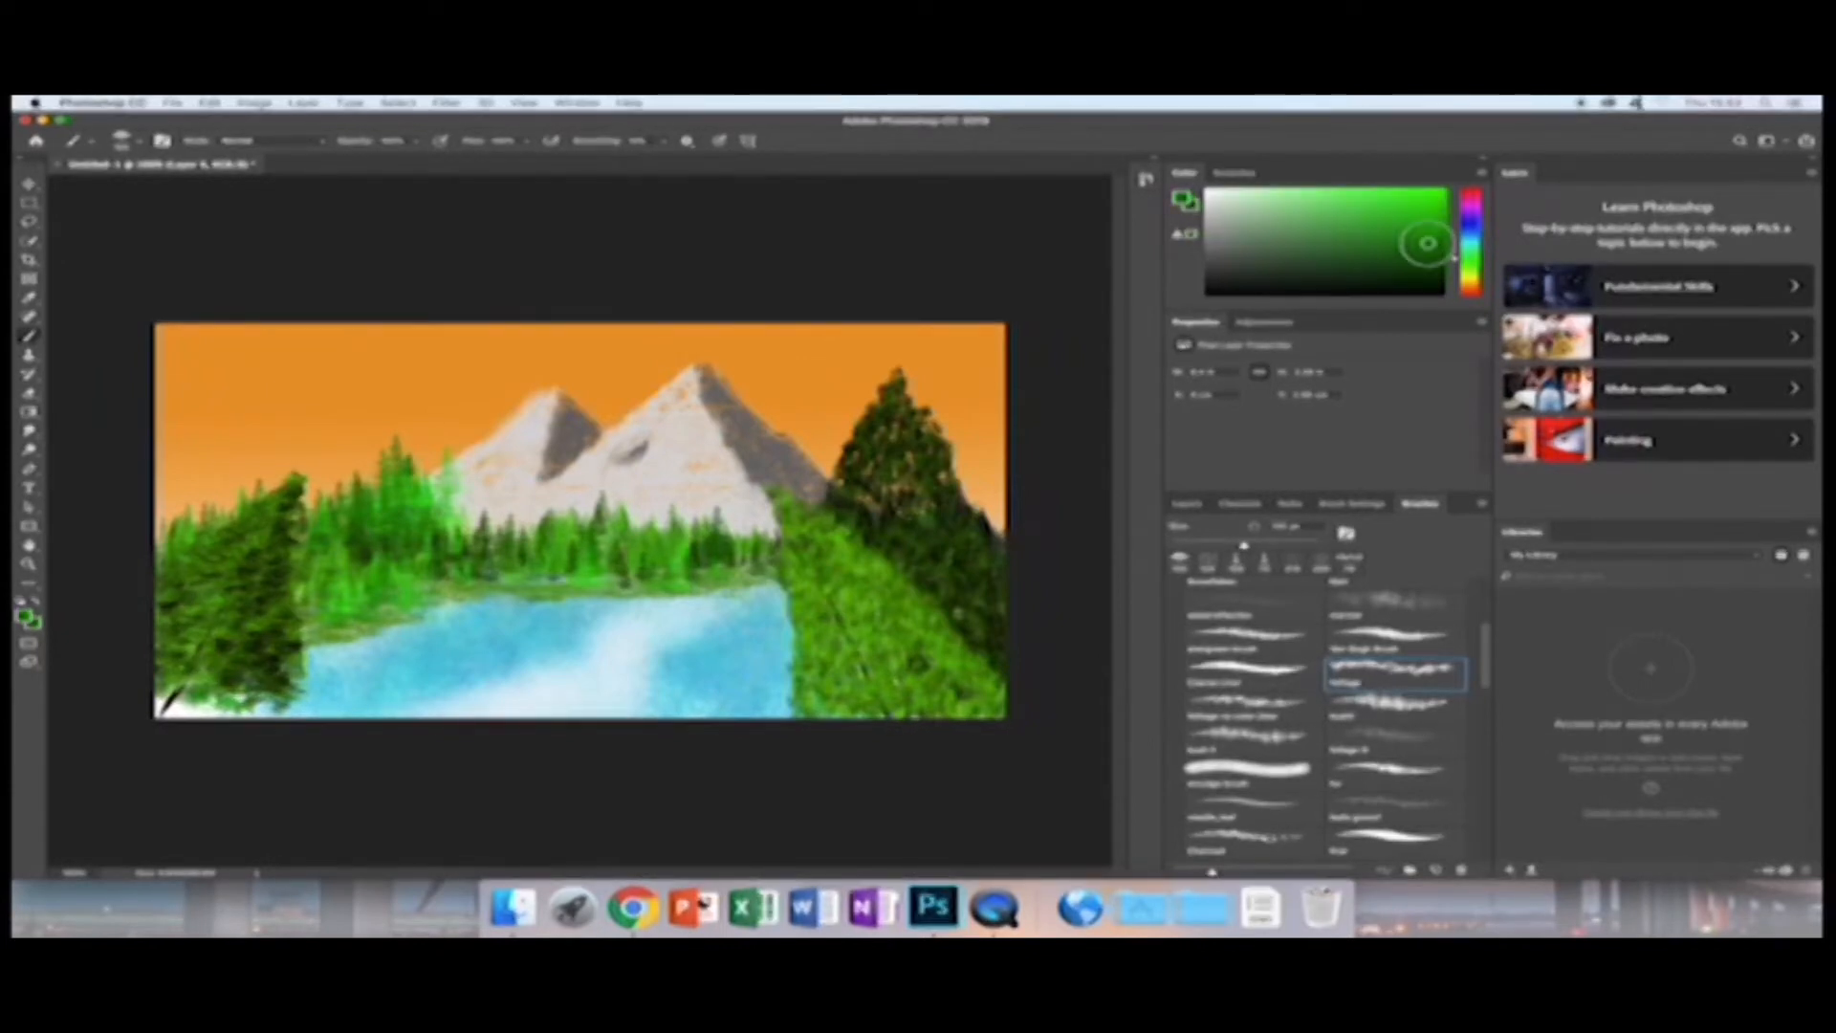
pyautogui.click(174, 710)
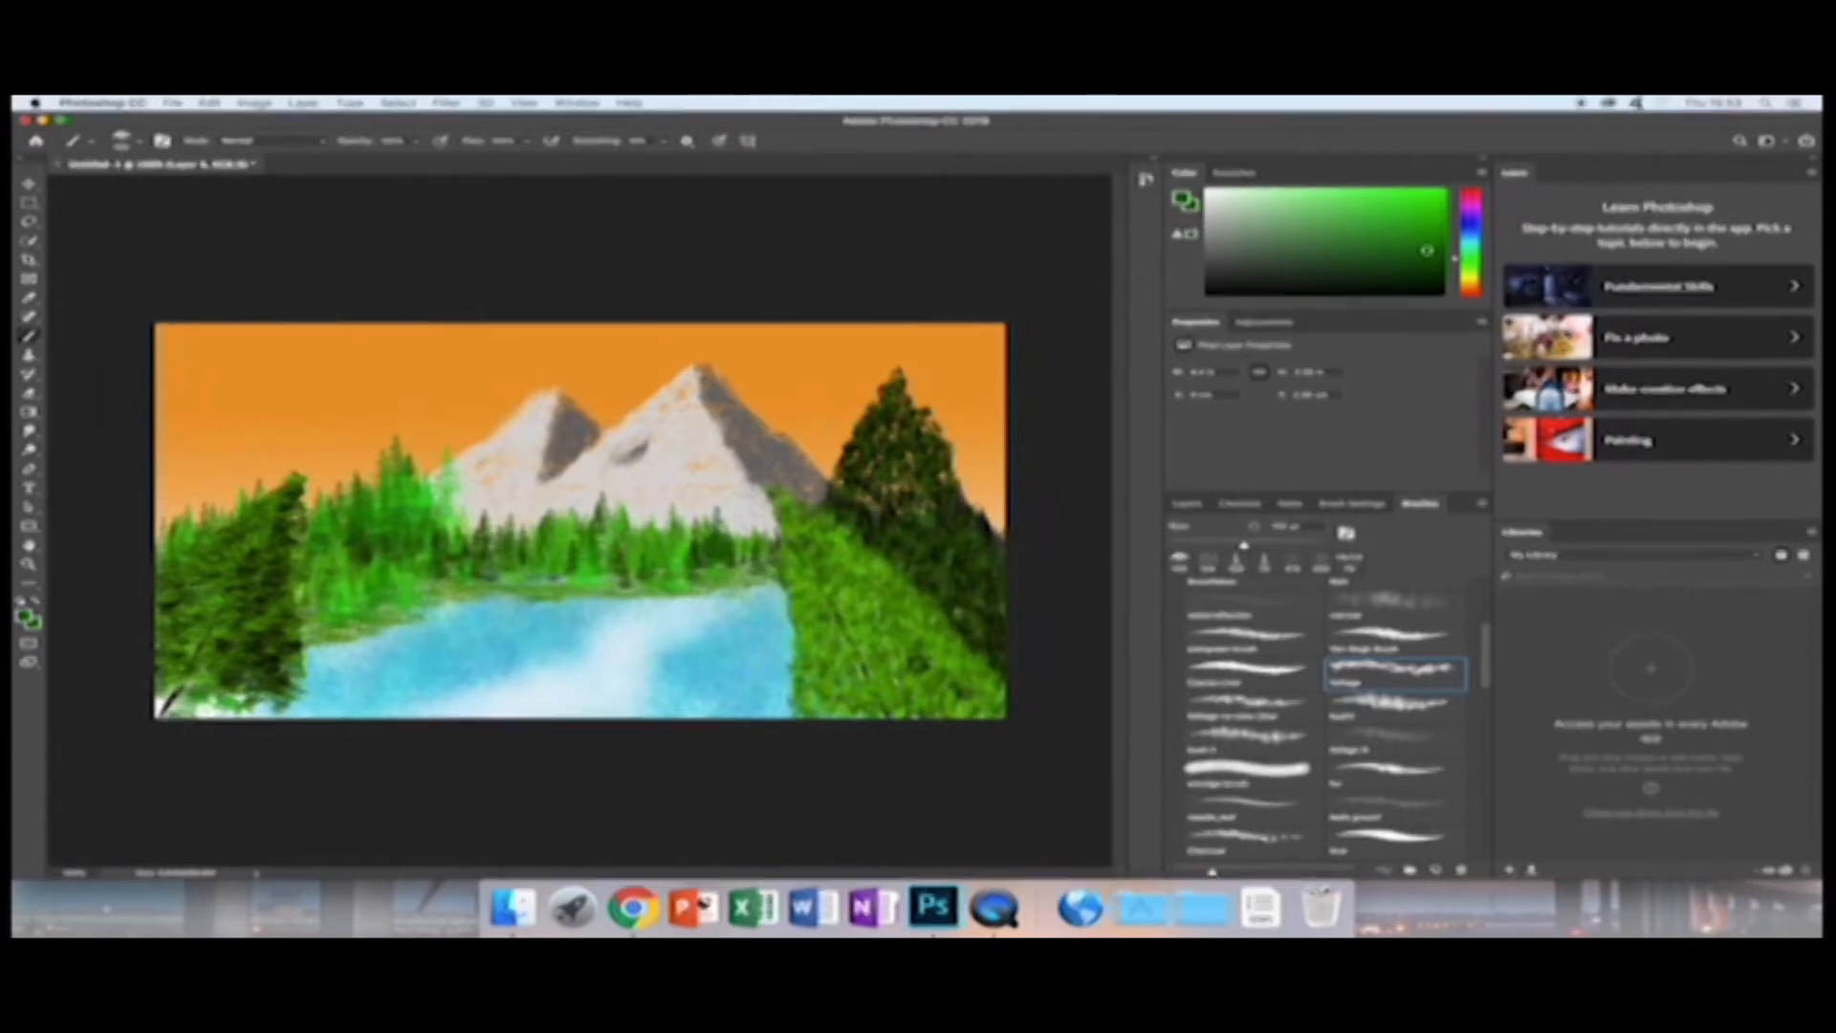
pyautogui.moveTo(177, 712)
pyautogui.mouseDown()
pyautogui.moveTo(320, 714)
pyautogui.moveTo(302, 703)
pyautogui.moveTo(327, 729)
pyautogui.moveTo(299, 679)
pyautogui.moveTo(273, 707)
pyautogui.moveTo(215, 708)
pyautogui.moveTo(195, 677)
pyautogui.moveTo(160, 677)
pyautogui.moveTo(151, 641)
pyautogui.moveTo(172, 639)
pyautogui.mouseUp()
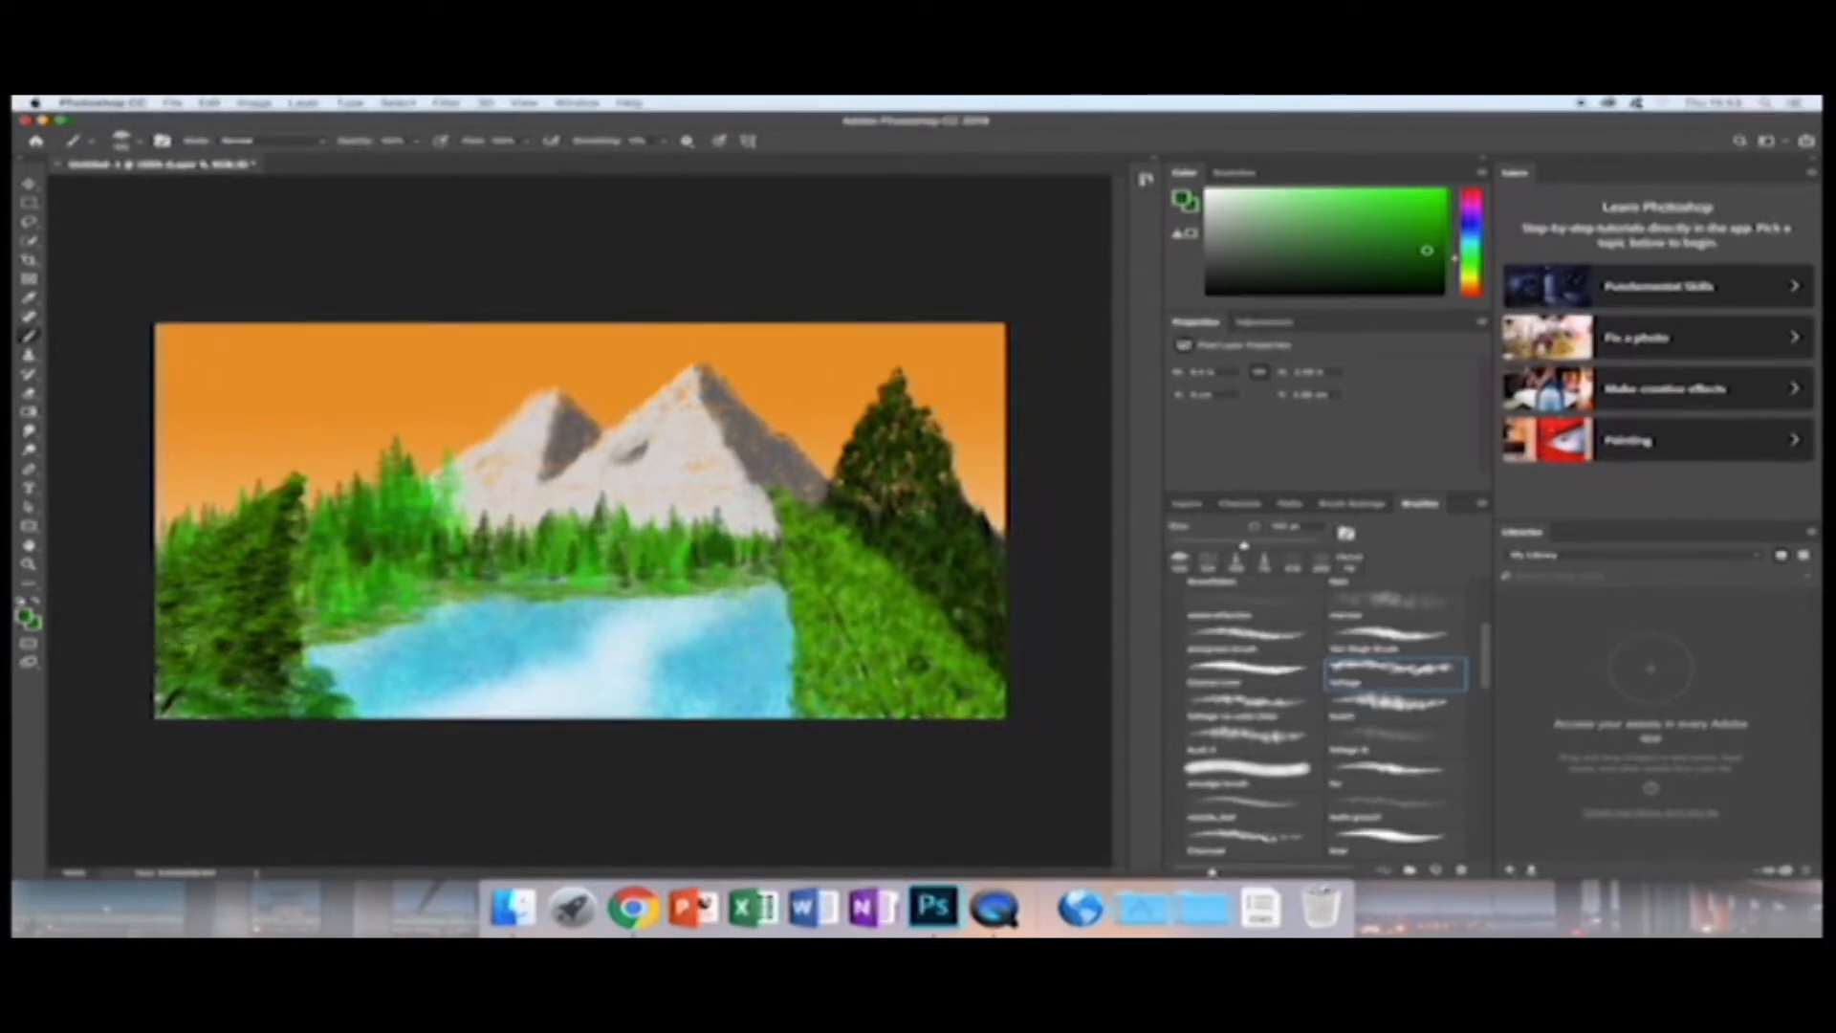
# Set the foreground colour to a very dark green and add a new layer above all the scenery layers.
pyautogui.click(1431, 277)
pyautogui.click(1435, 270)
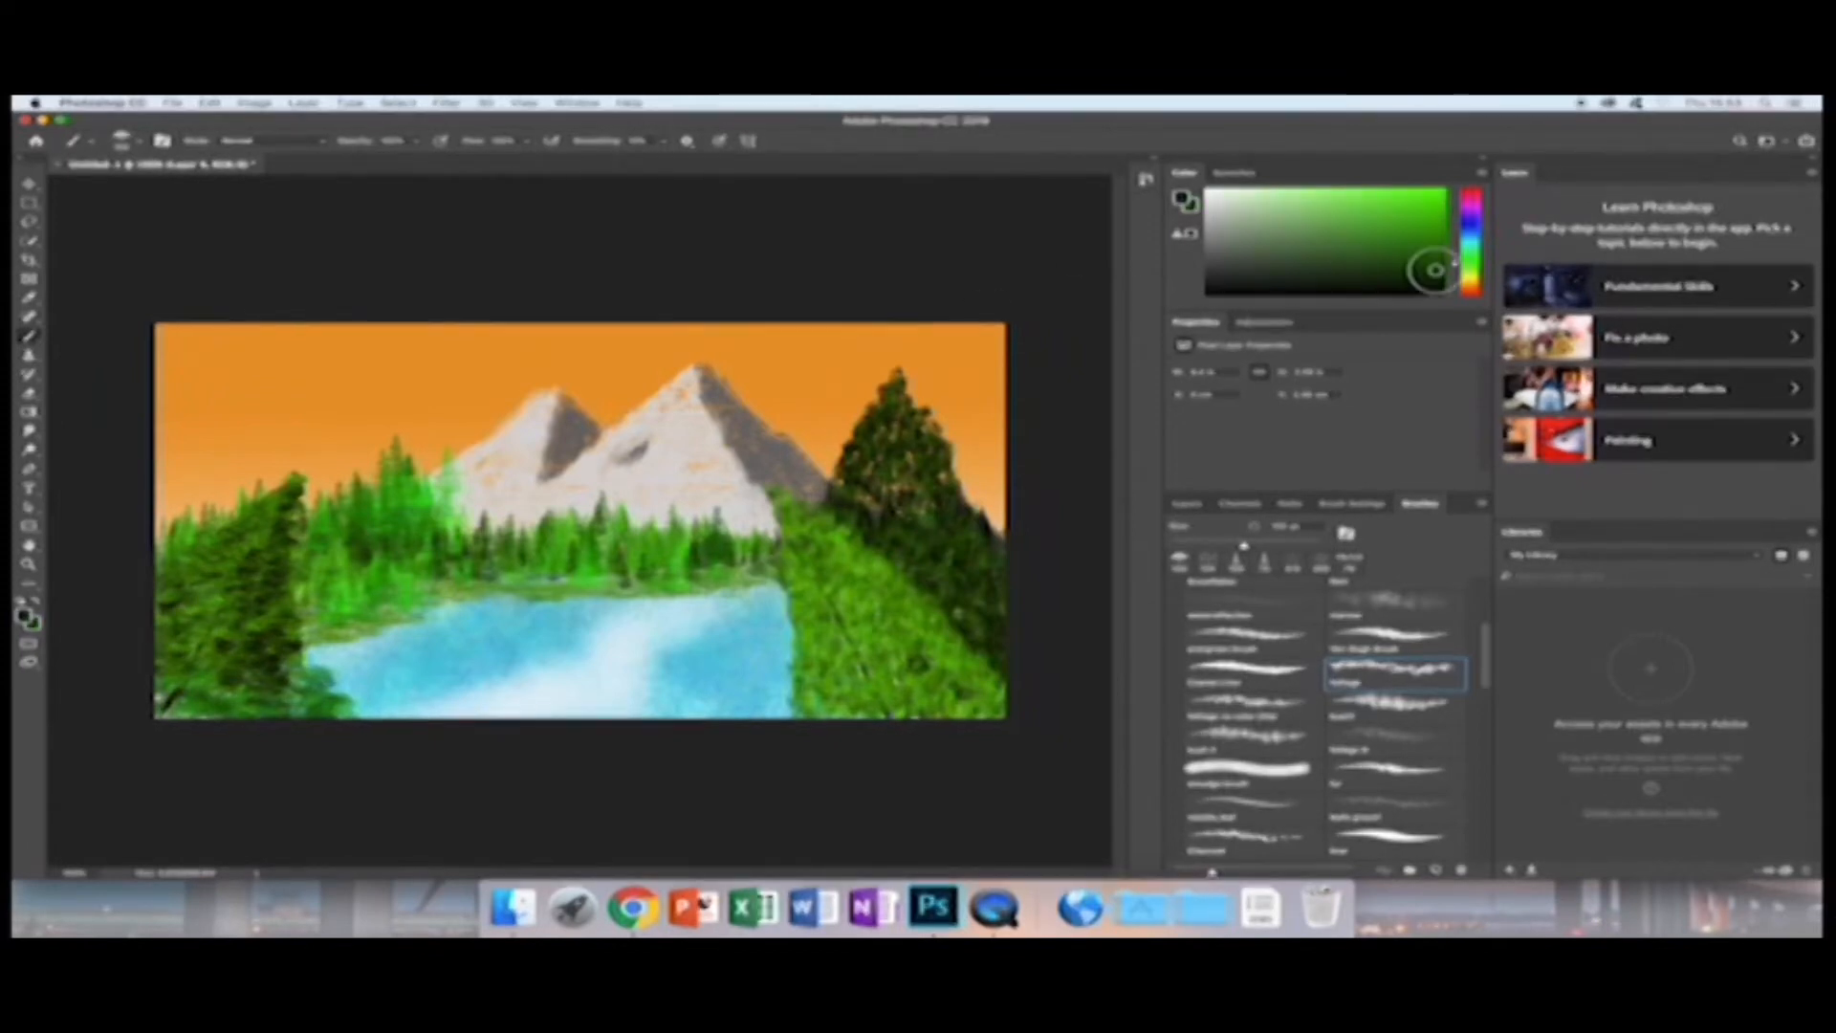
pyautogui.click(1187, 504)
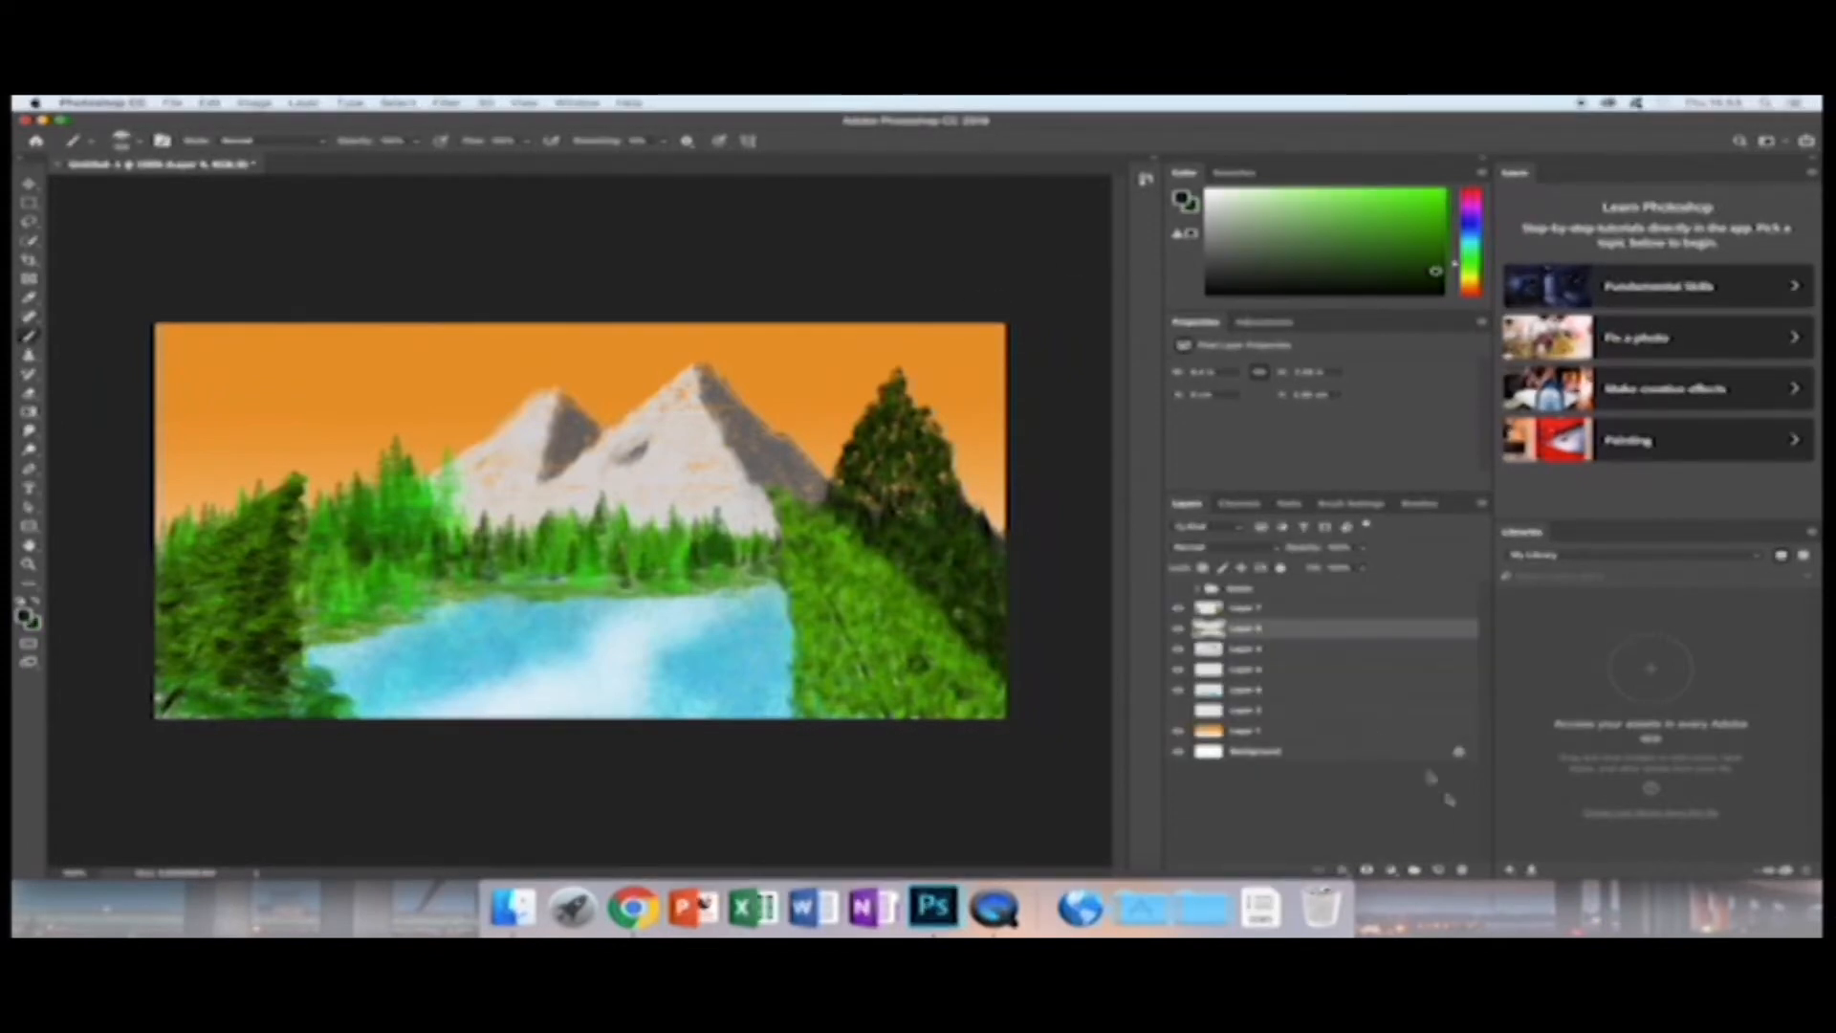
pyautogui.click(1439, 869)
pyautogui.moveTo(1265, 626); pyautogui.dragTo(1260, 604)
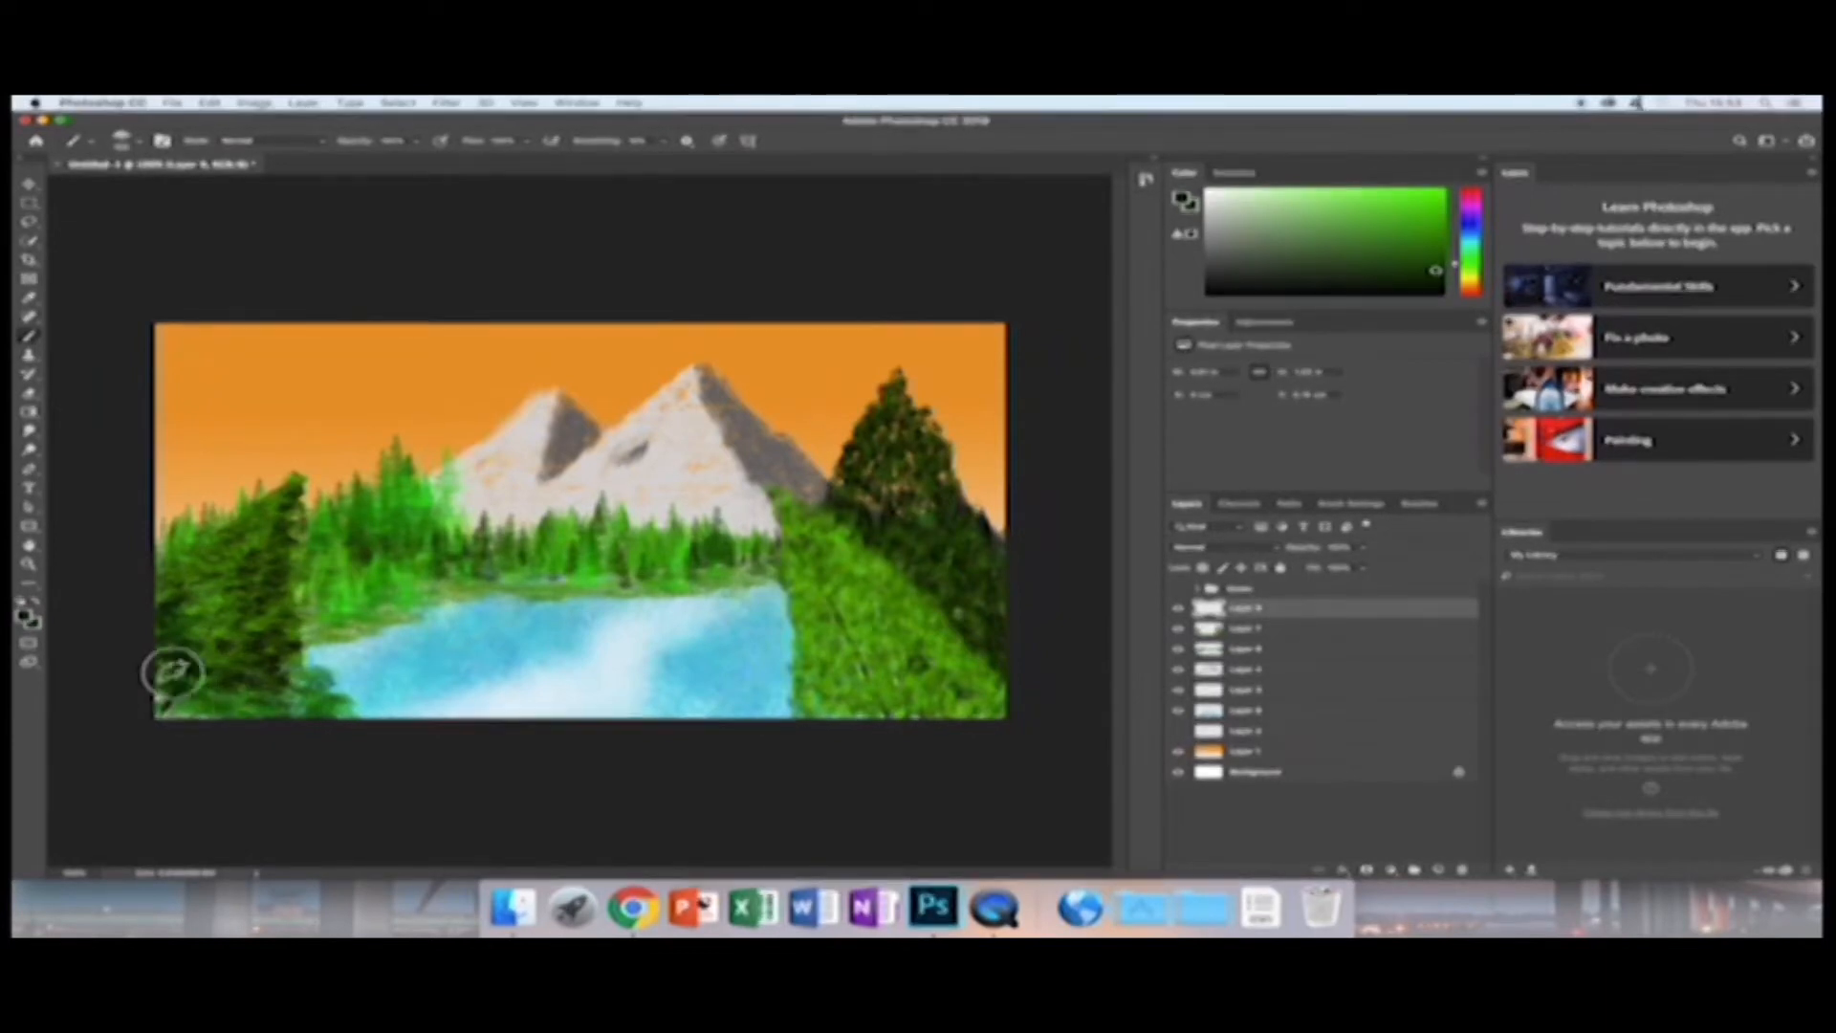
# Paint dark foliage along the painting's lower edge on both sides of the lake.
pyautogui.moveTo(290, 713)
pyautogui.mouseDown()
pyautogui.moveTo(304, 693)
pyautogui.moveTo(213, 670)
pyautogui.mouseUp()
pyautogui.moveTo(272, 677)
pyautogui.mouseDown()
pyautogui.moveTo(338, 718)
pyautogui.moveTo(416, 715)
pyautogui.moveTo(320, 687)
pyautogui.moveTo(443, 721)
pyautogui.mouseUp()
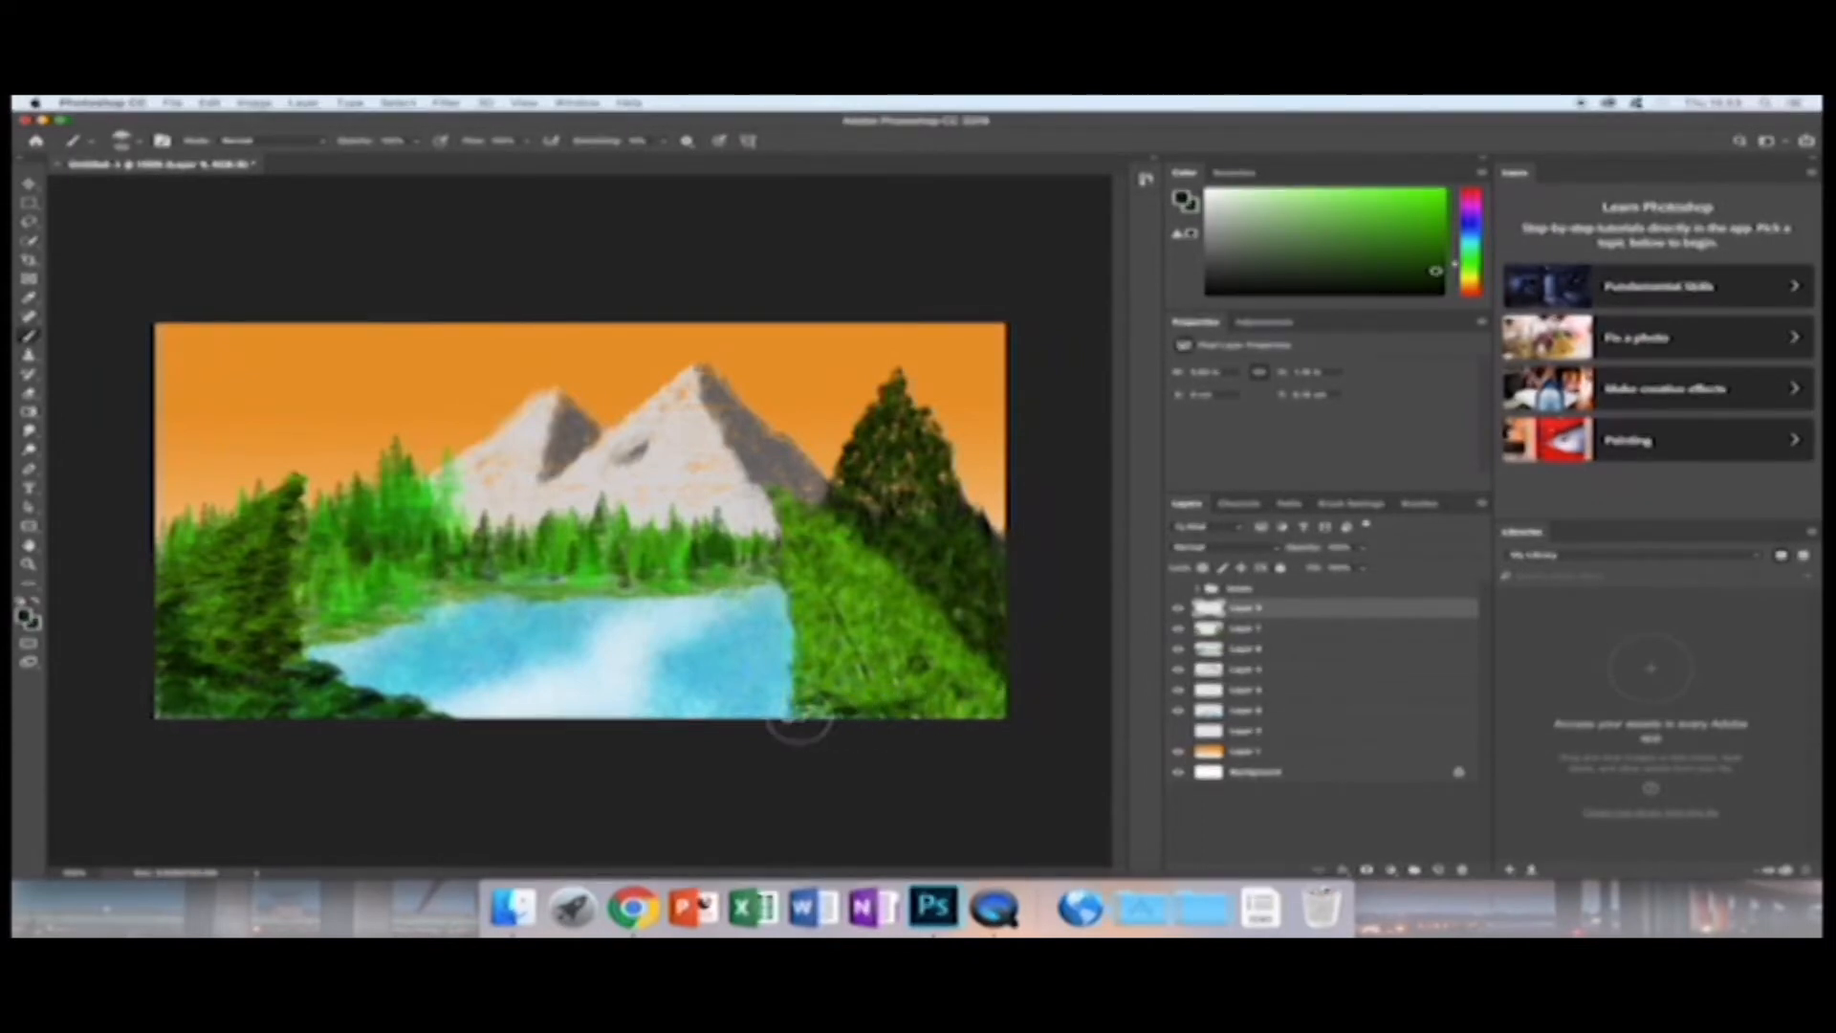
pyautogui.moveTo(781, 720)
pyautogui.mouseDown()
pyautogui.moveTo(960, 715)
pyautogui.moveTo(1001, 670)
pyautogui.moveTo(993, 722)
pyautogui.moveTo(992, 685)
pyautogui.moveTo(948, 701)
pyautogui.moveTo(991, 685)
pyautogui.moveTo(1008, 708)
pyautogui.moveTo(824, 710)
pyautogui.mouseUp()
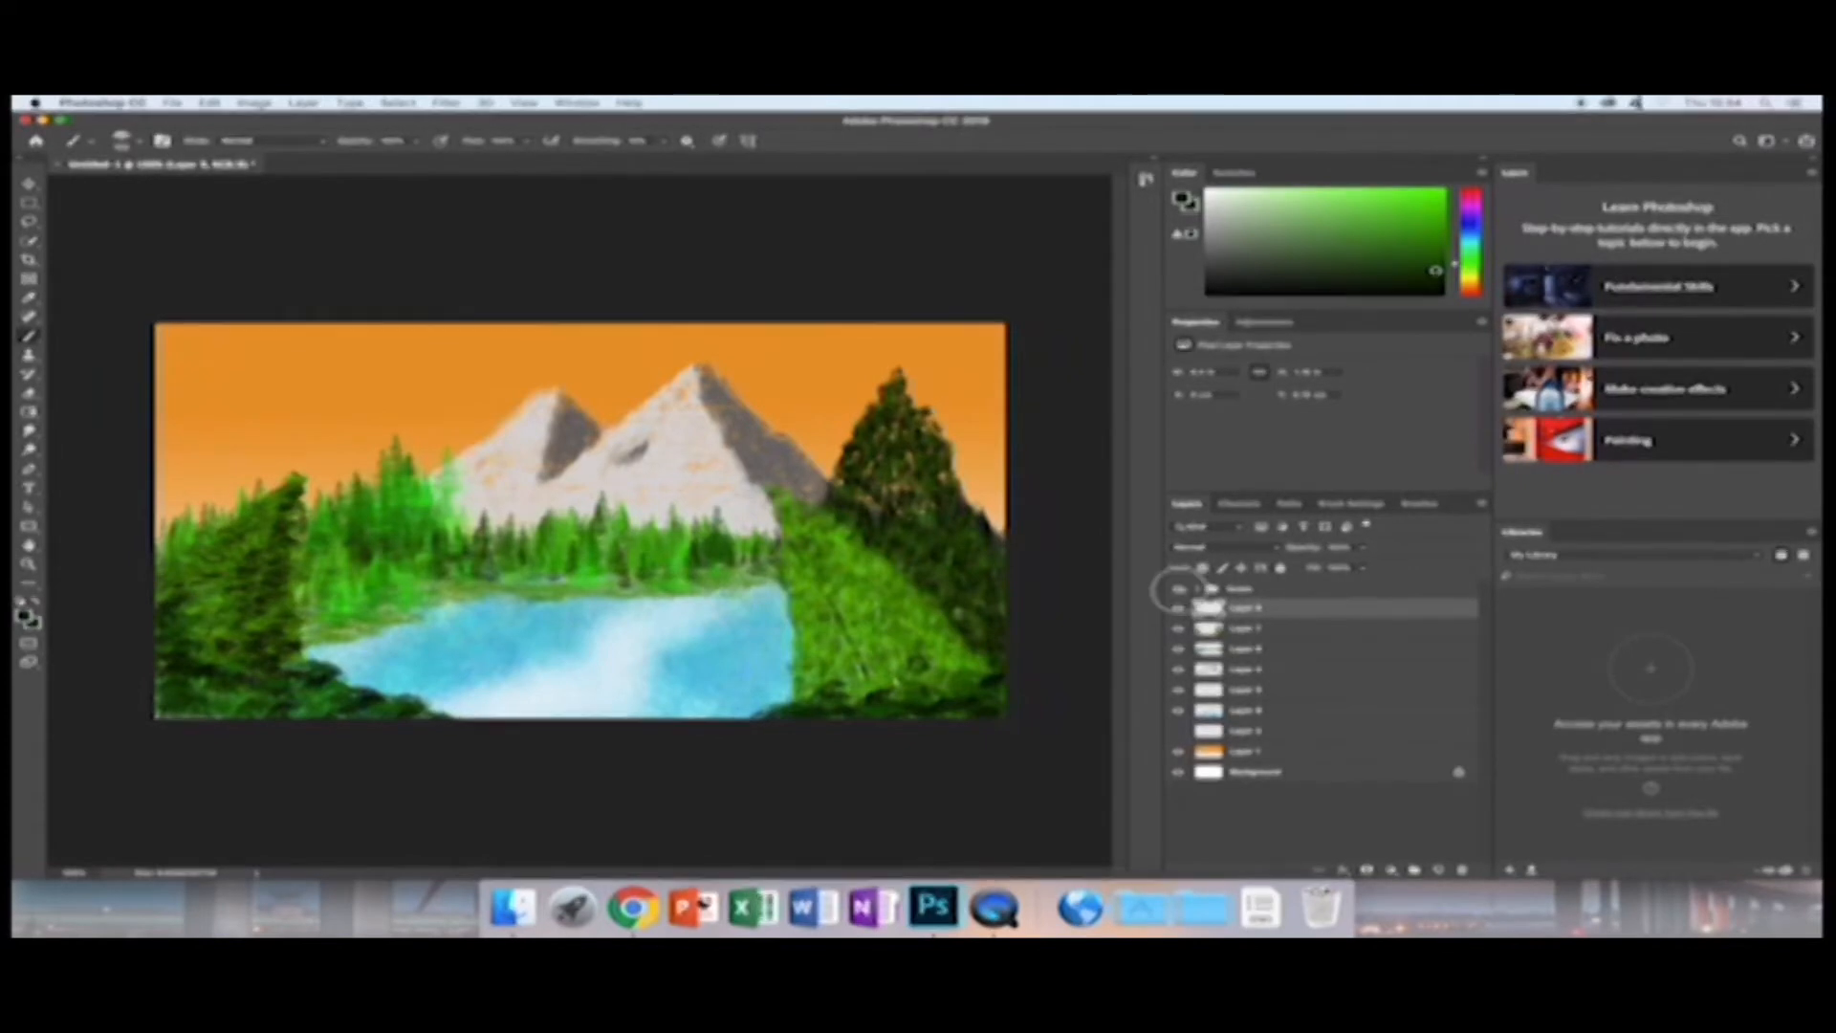
# Show the group of twelve boxes, scale it down slightly about its centre with Free Transform and move it lower.
pyautogui.click(1179, 589)
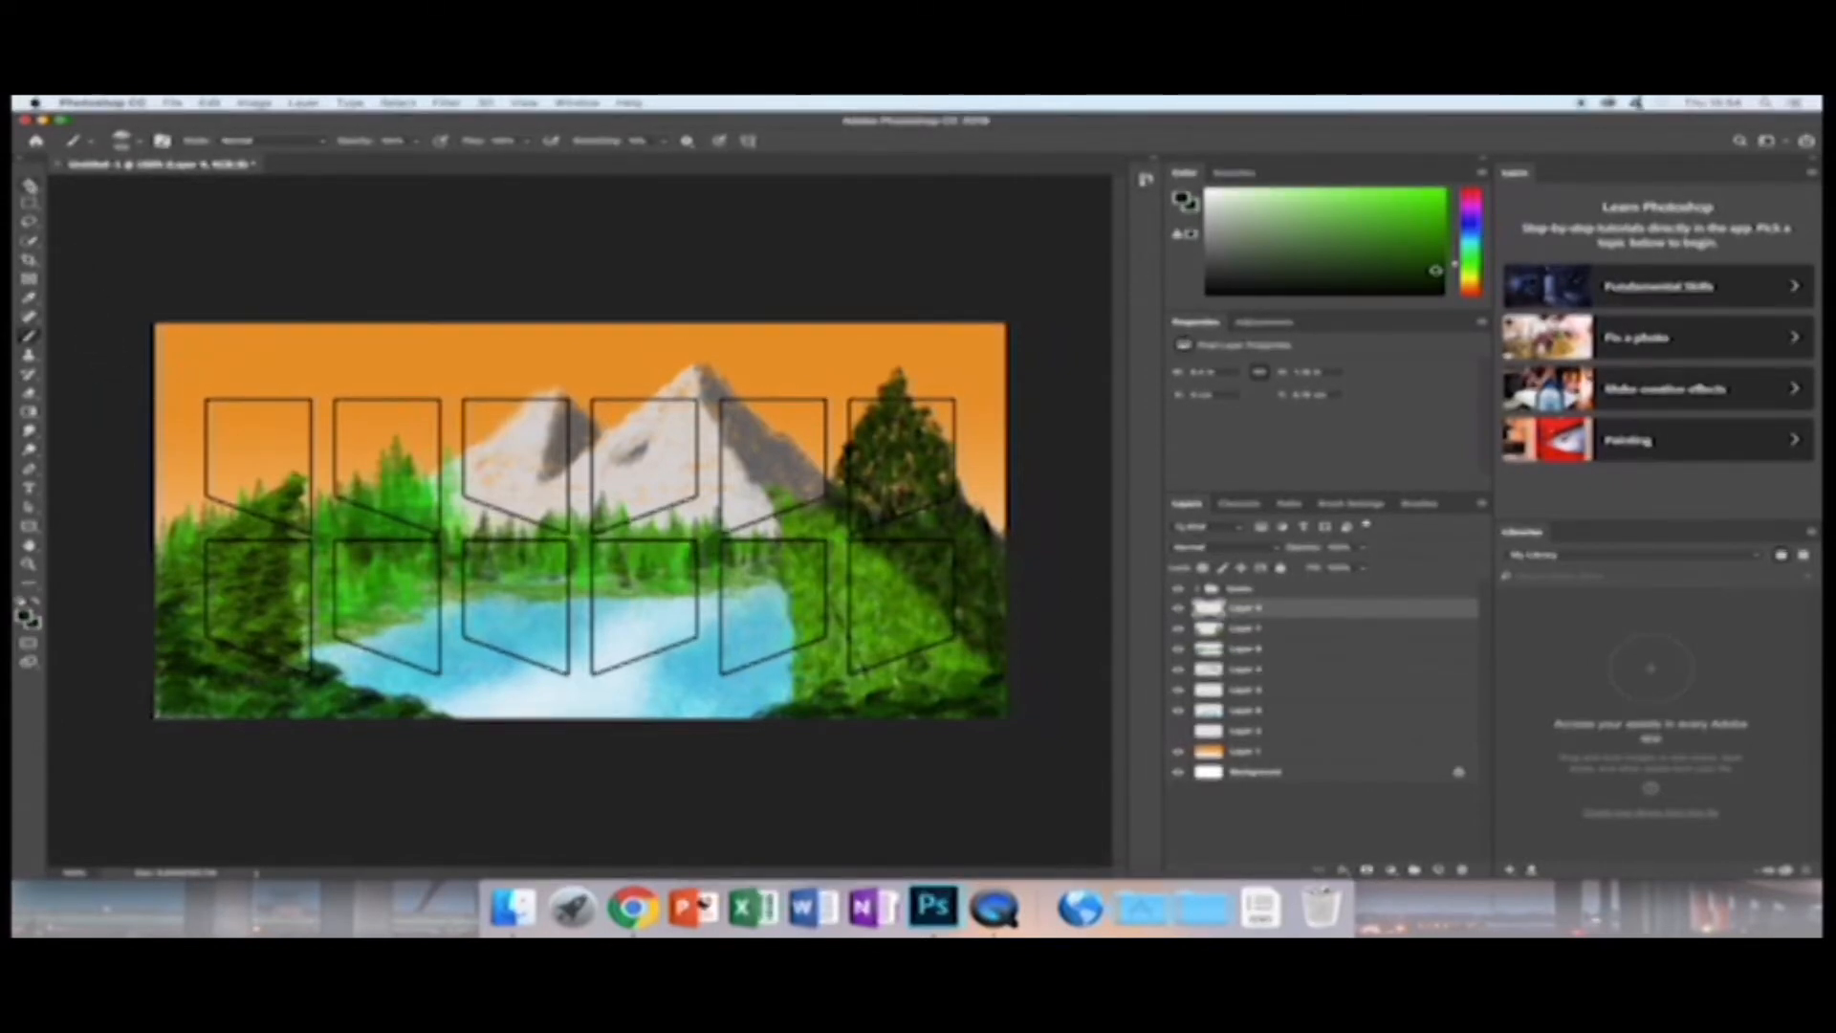
pyautogui.click(1293, 590)
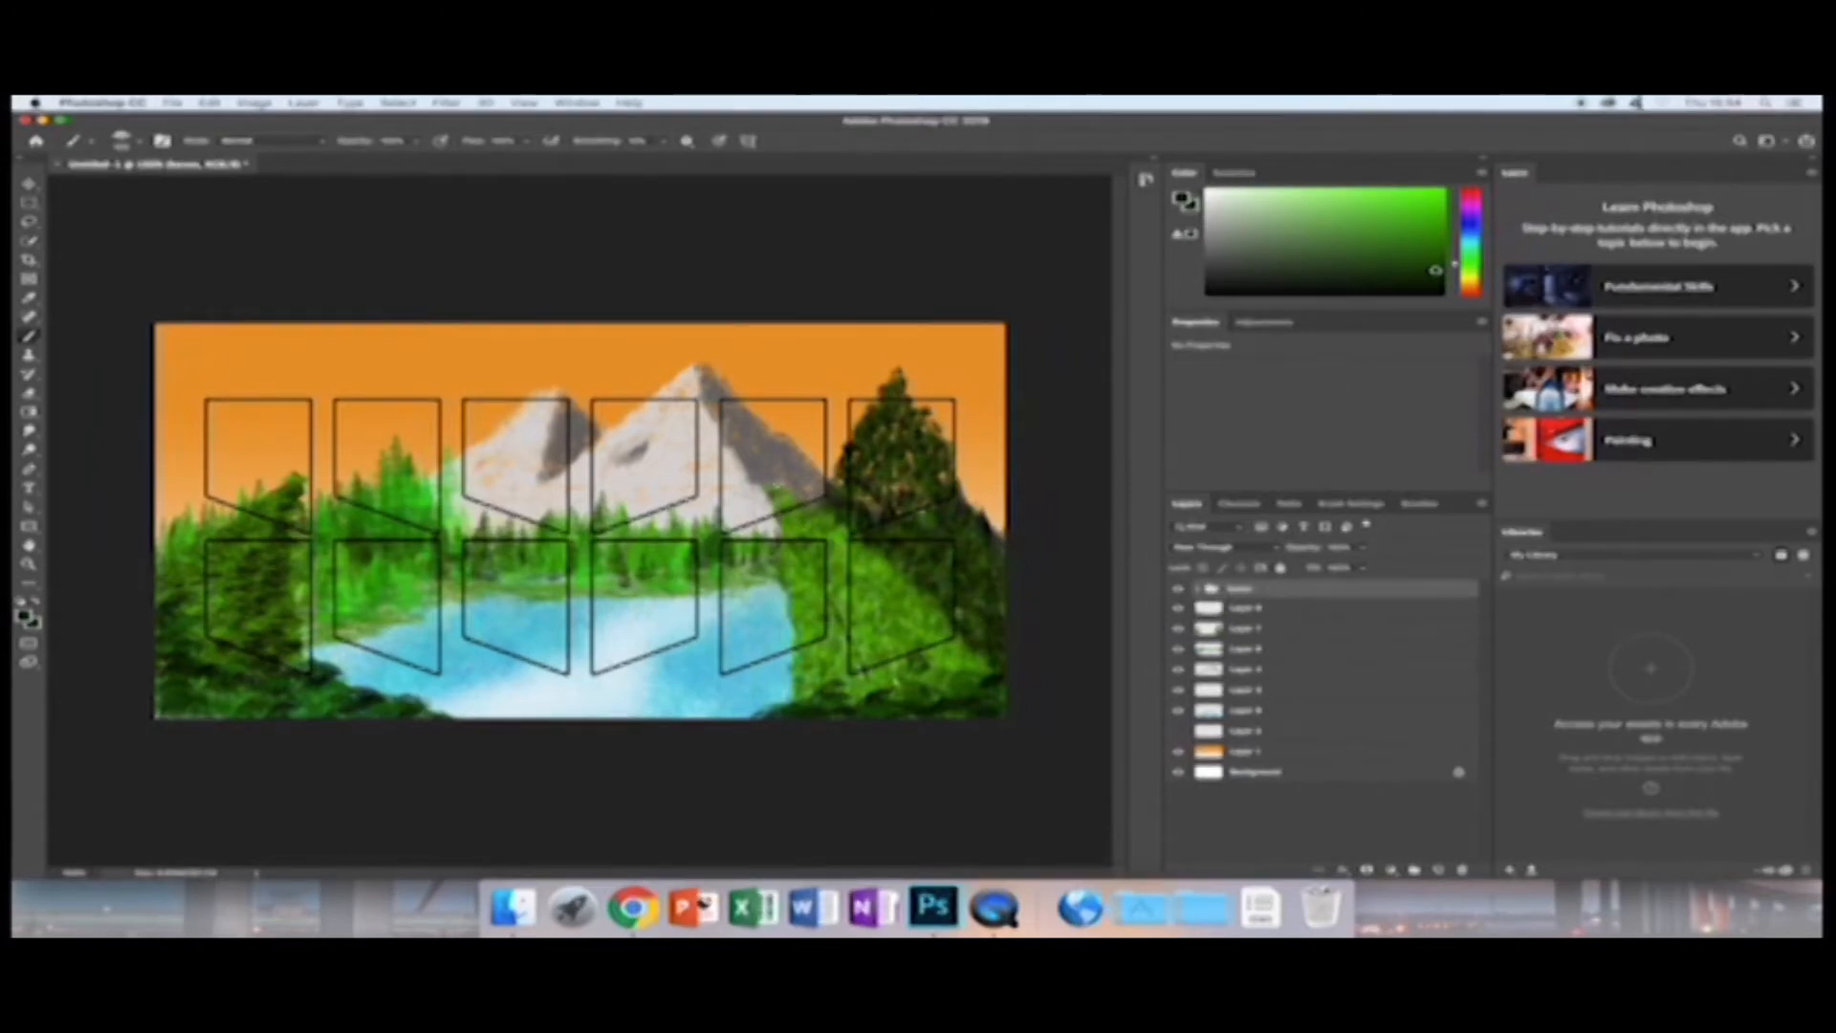
pyautogui.rightClick(536, 507)
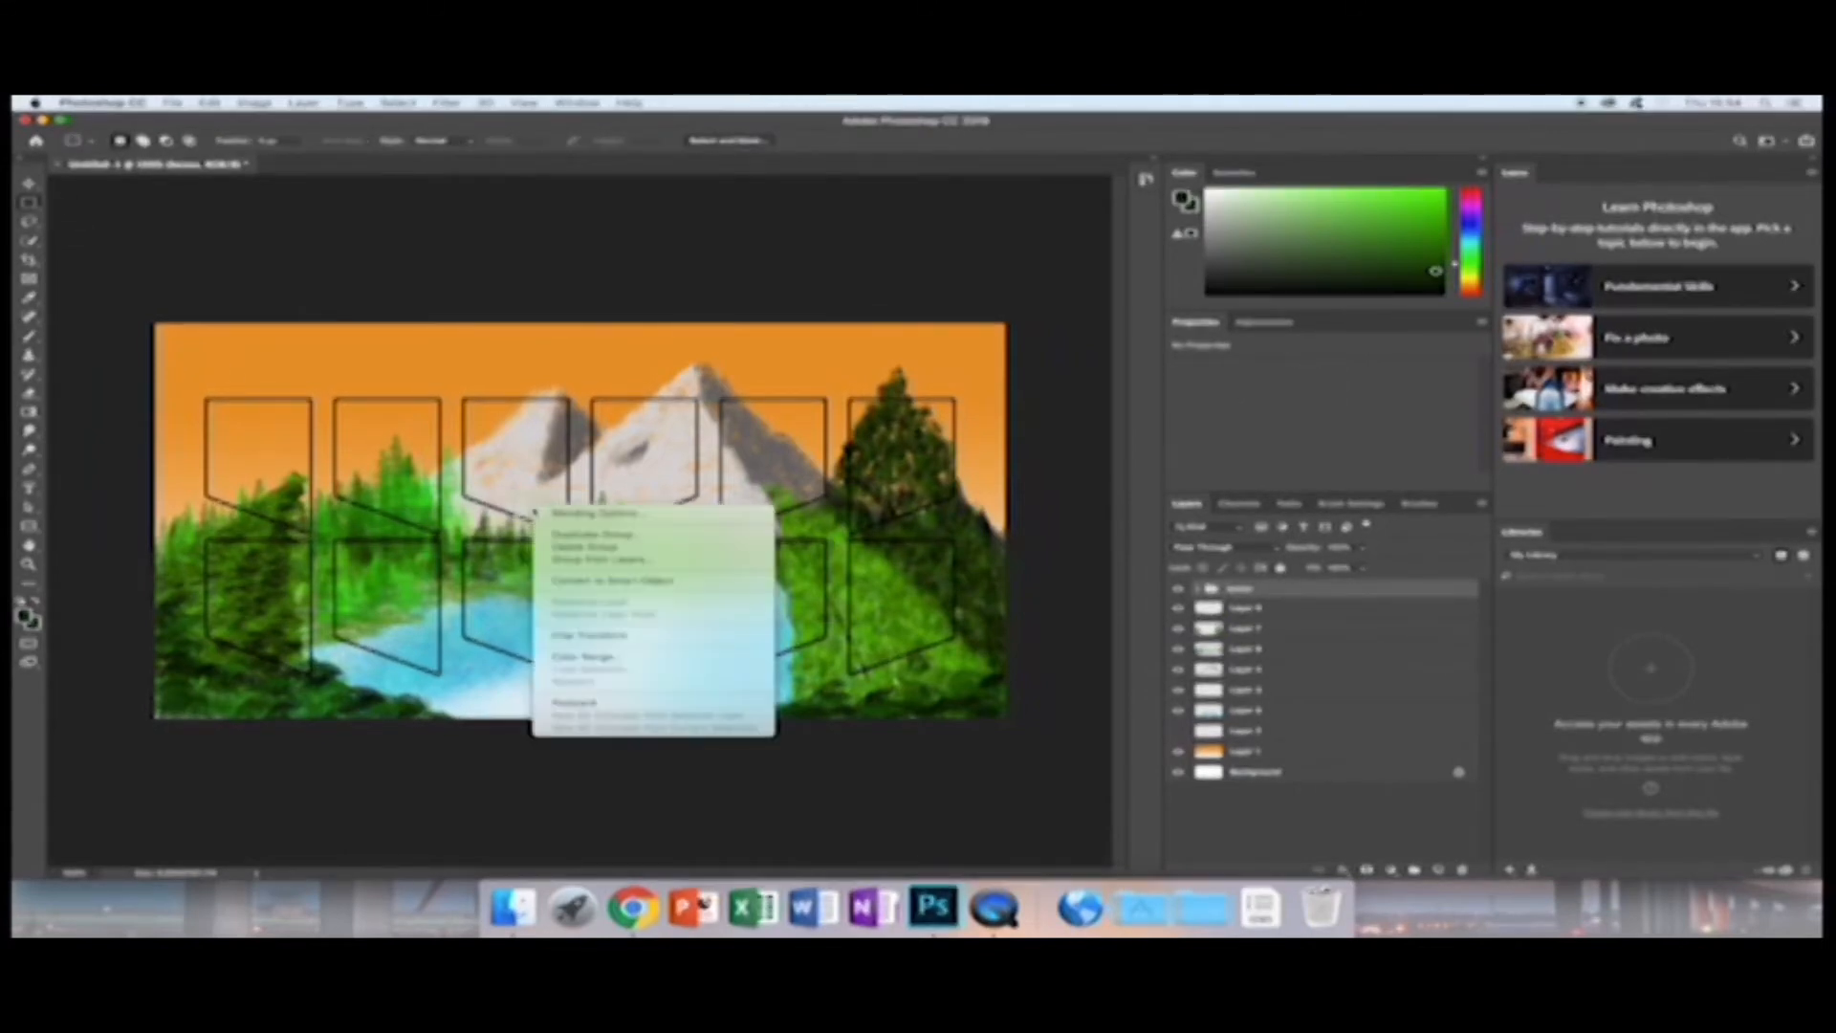
pyautogui.click(615, 637)
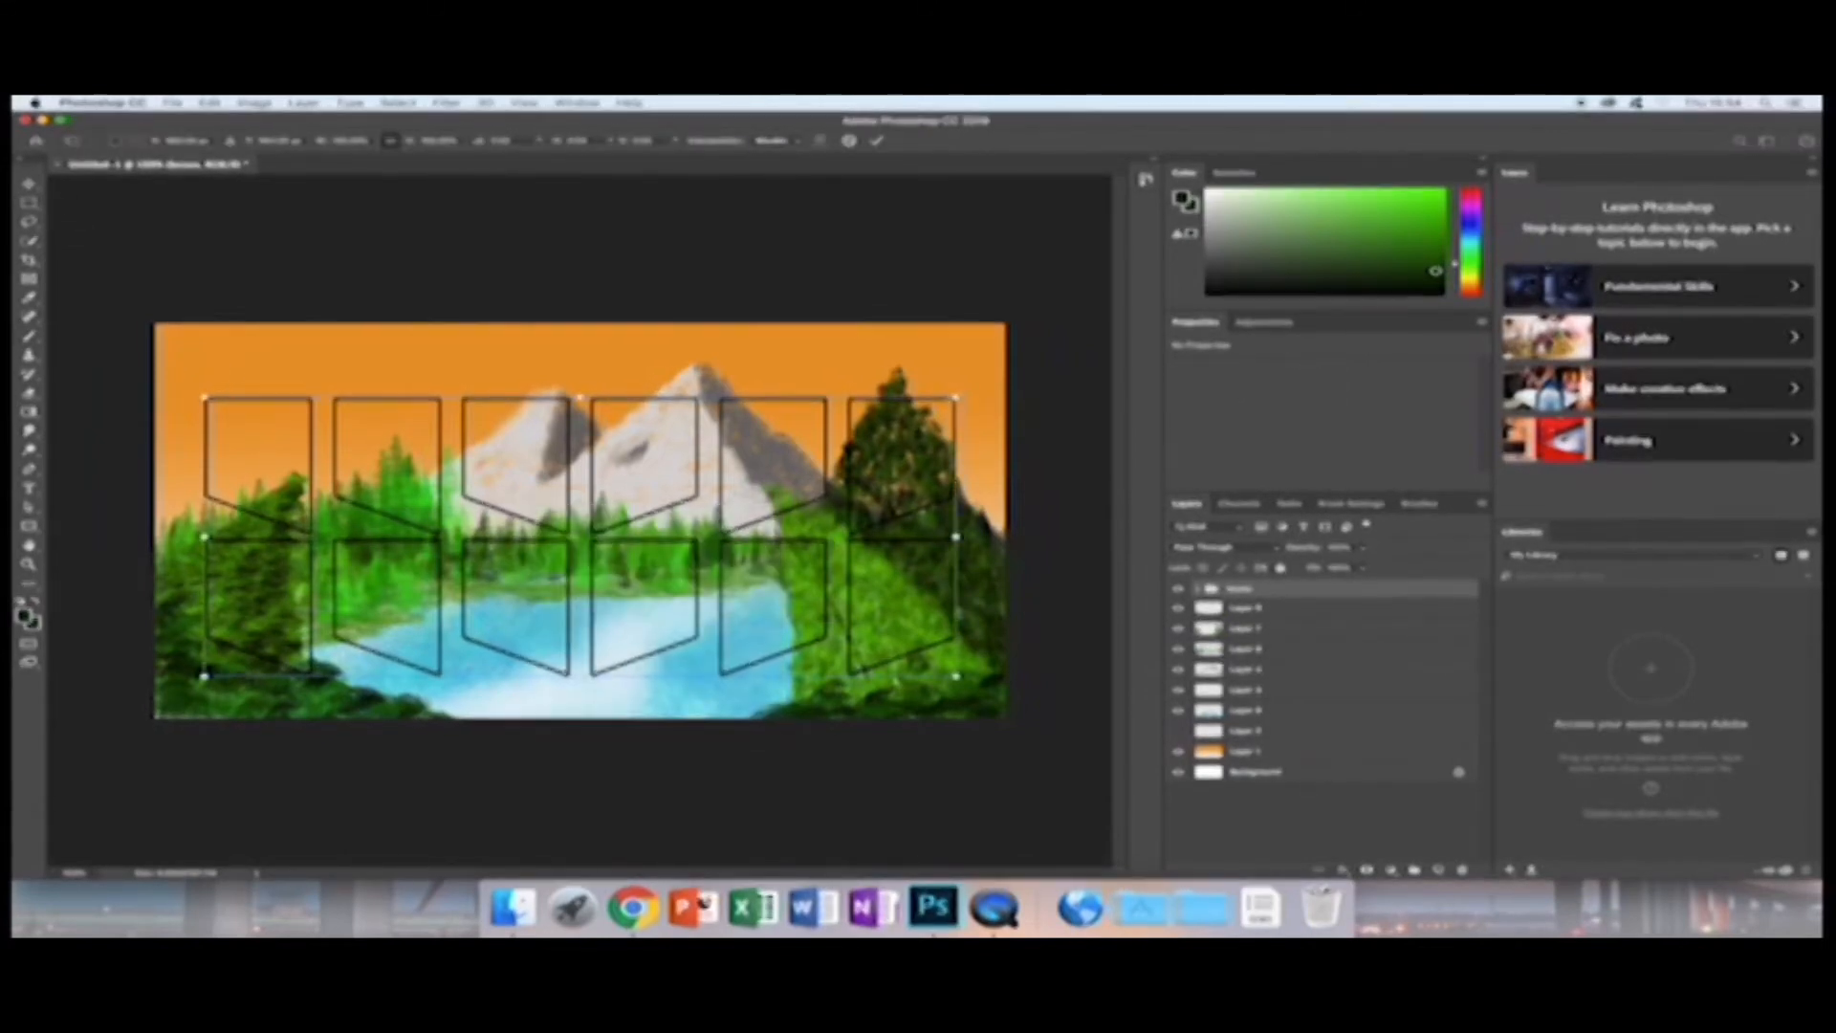
pyautogui.moveTo(955, 398); pyautogui.dragTo(907, 415)
pyautogui.moveTo(668, 496); pyautogui.dragTo(698, 519)
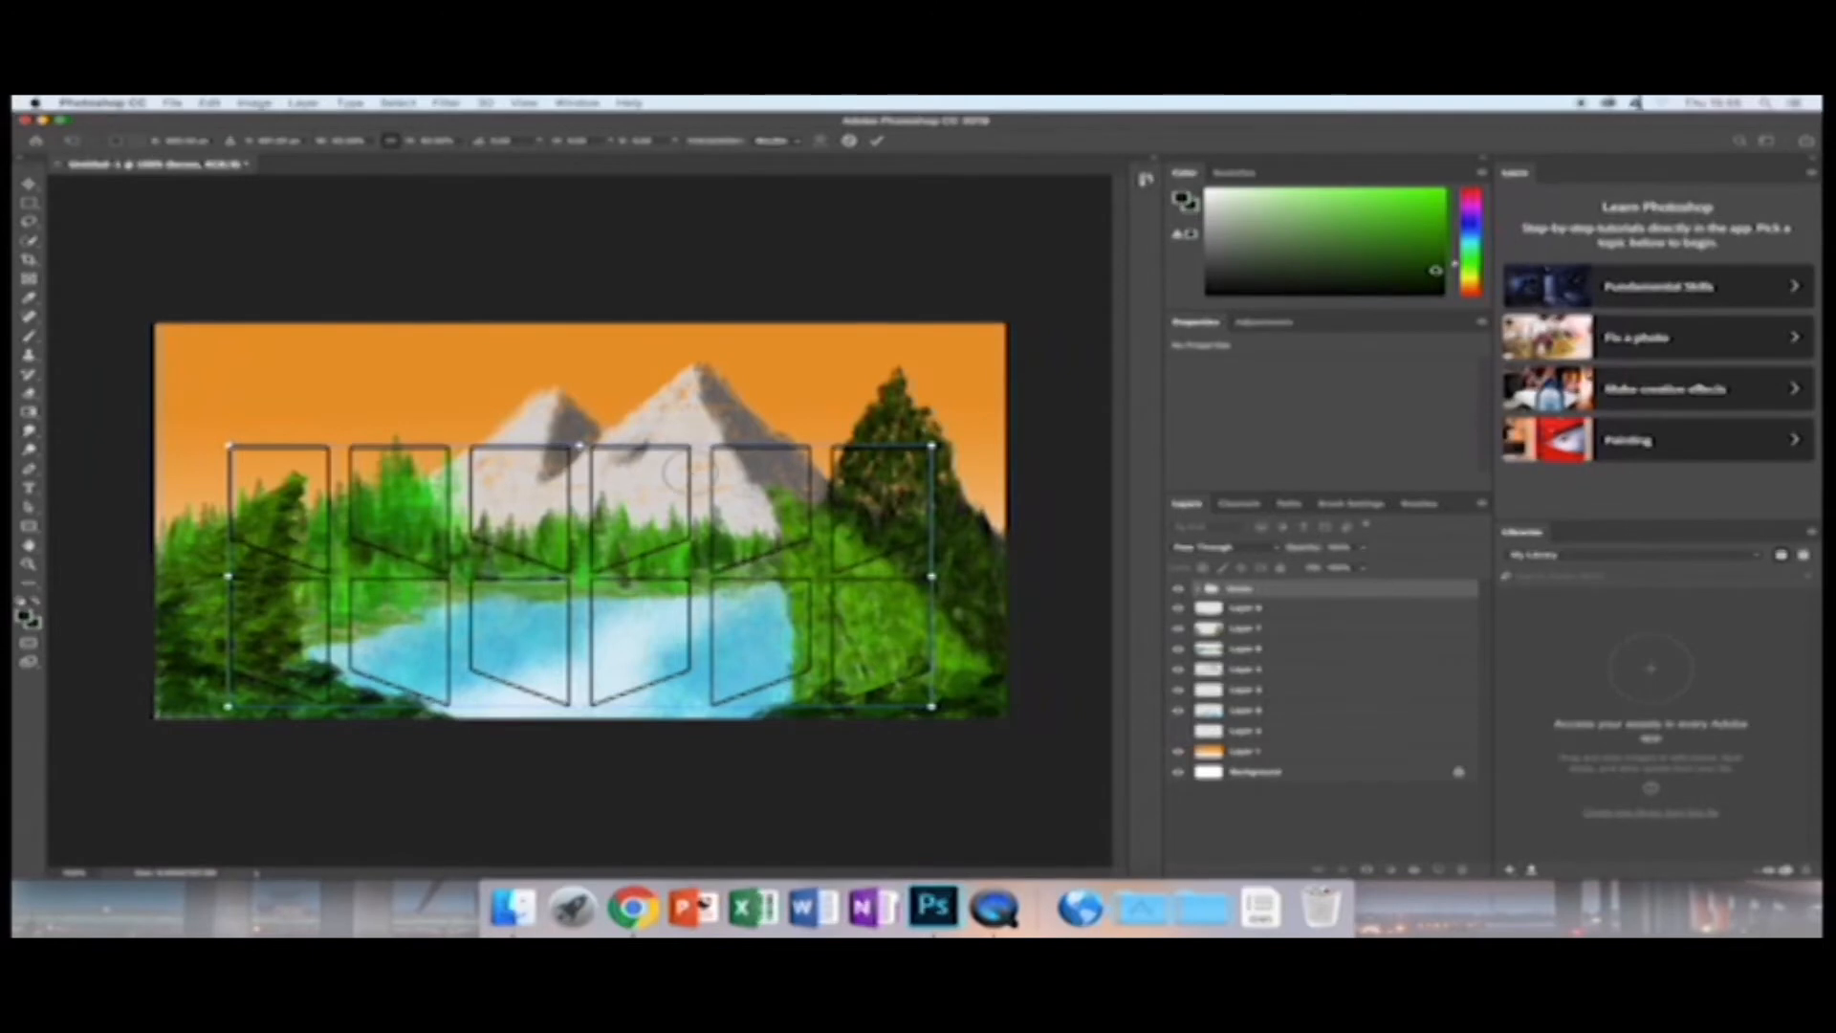
pyautogui.moveTo(685, 470); pyautogui.dragTo(686, 459)
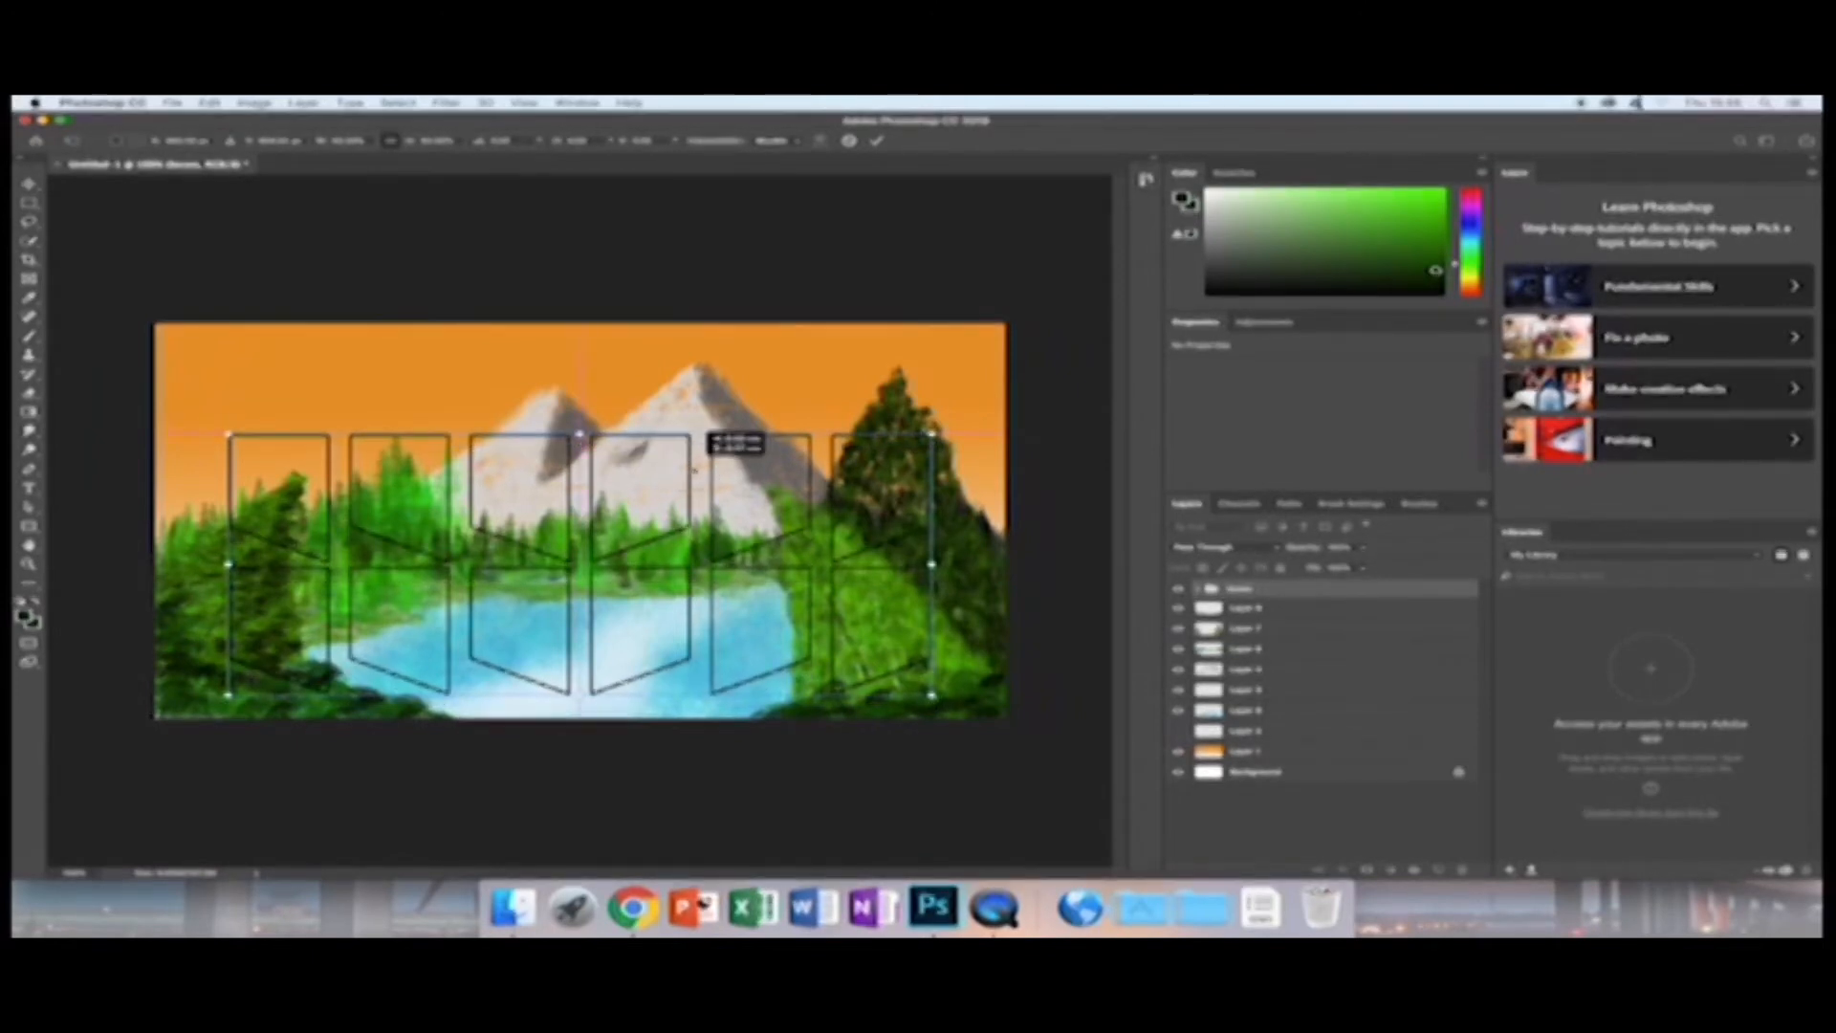
pyautogui.press('Return')
pyautogui.press('m')
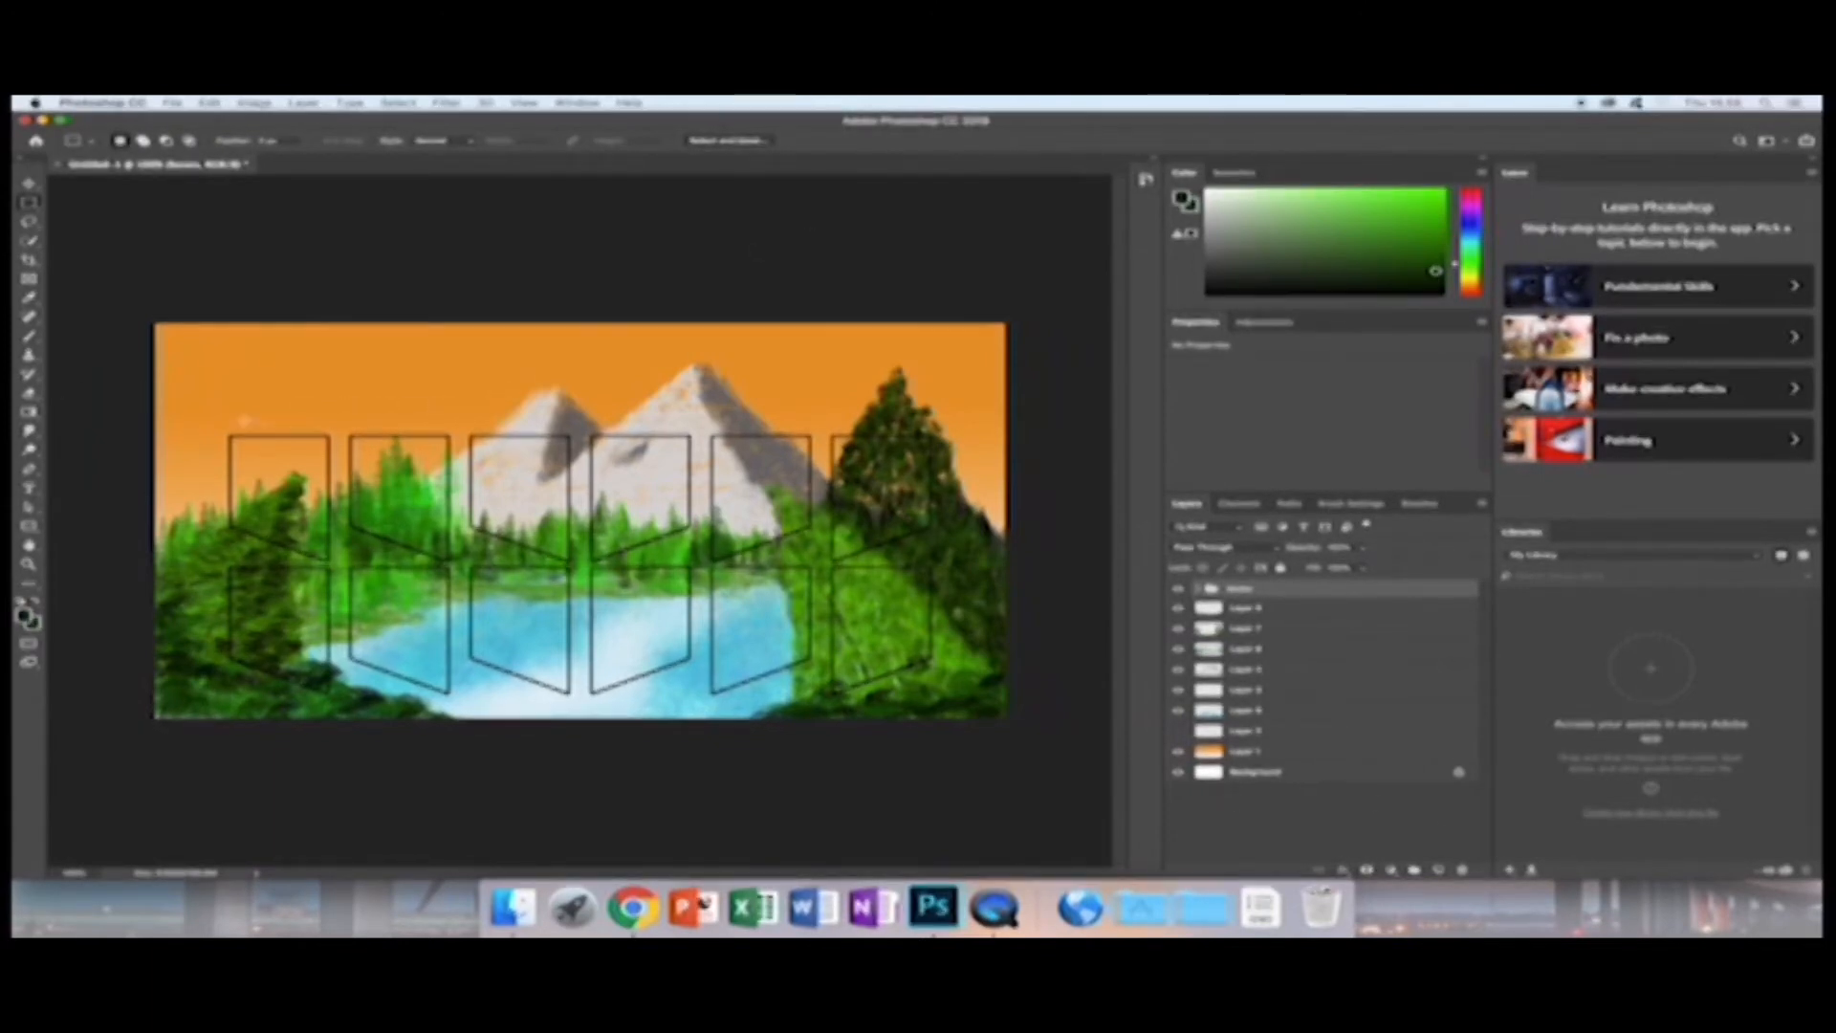
# Group all the scenery layers, including the orange gradient, and name the group "background".
pyautogui.click(1248, 609)
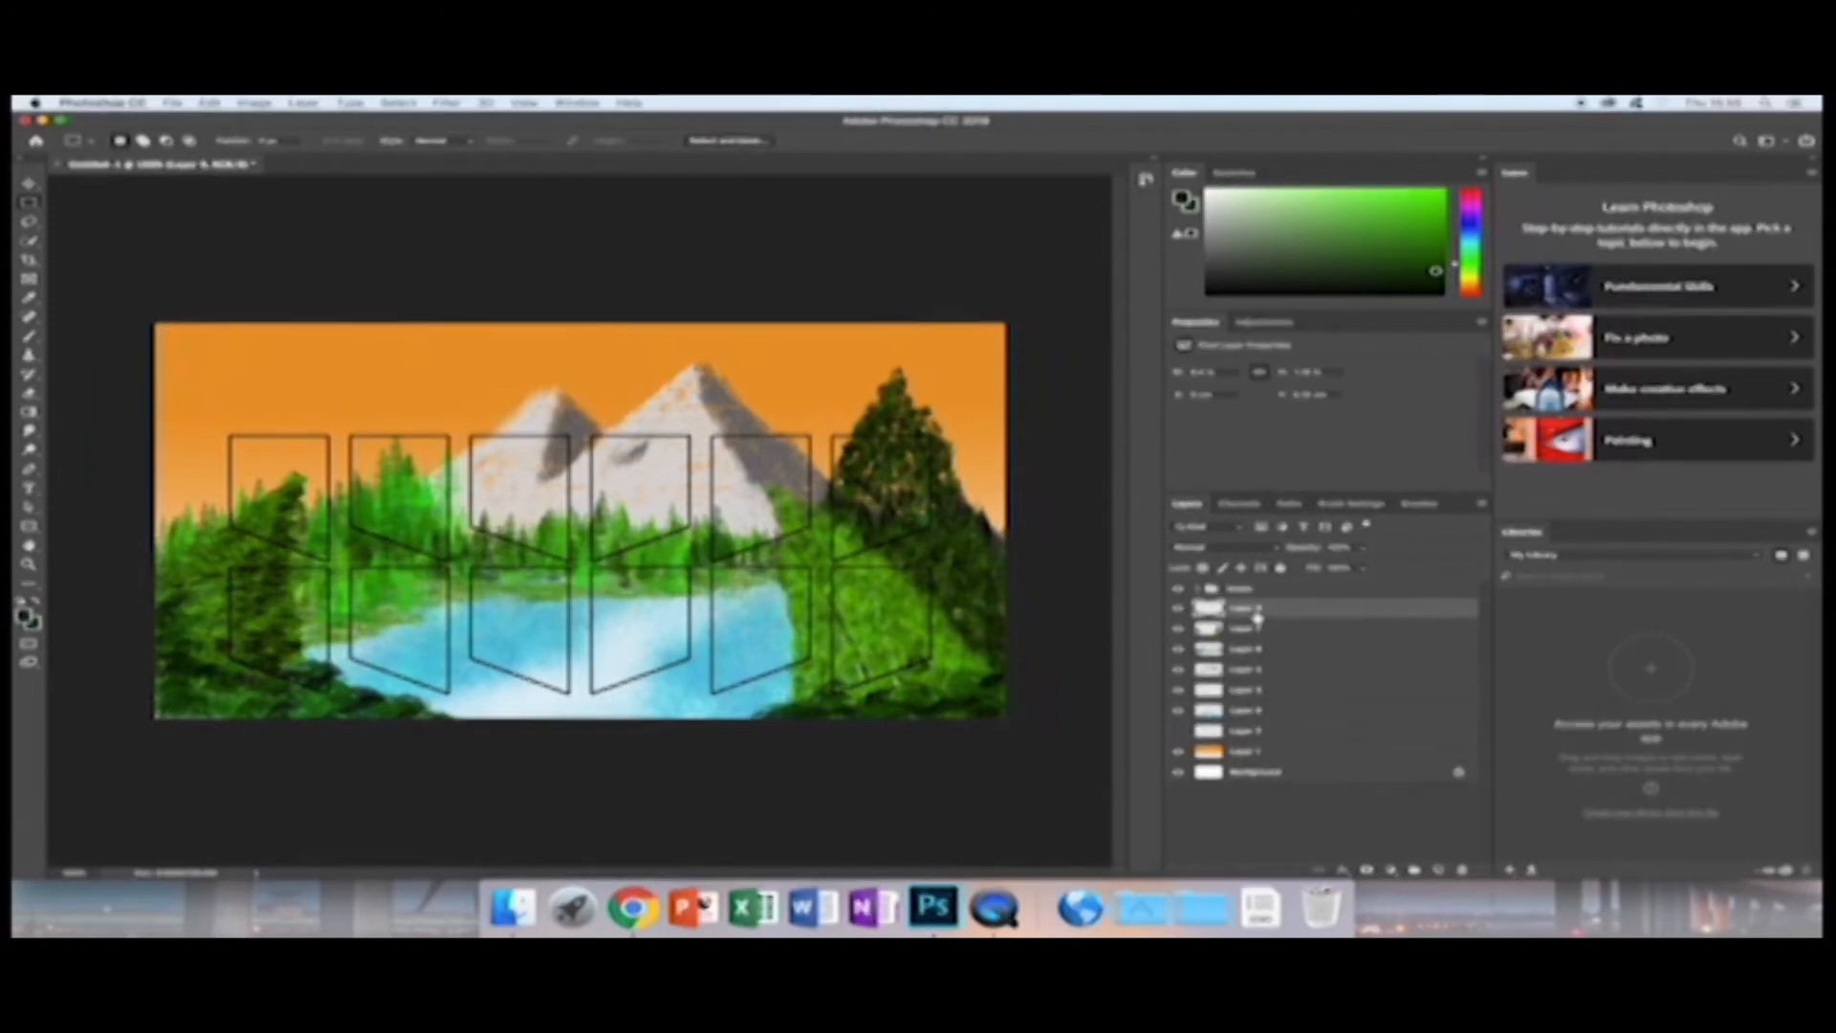
pyautogui.keyDown('shift'); pyautogui.click(1274, 753); pyautogui.keyUp('shift')
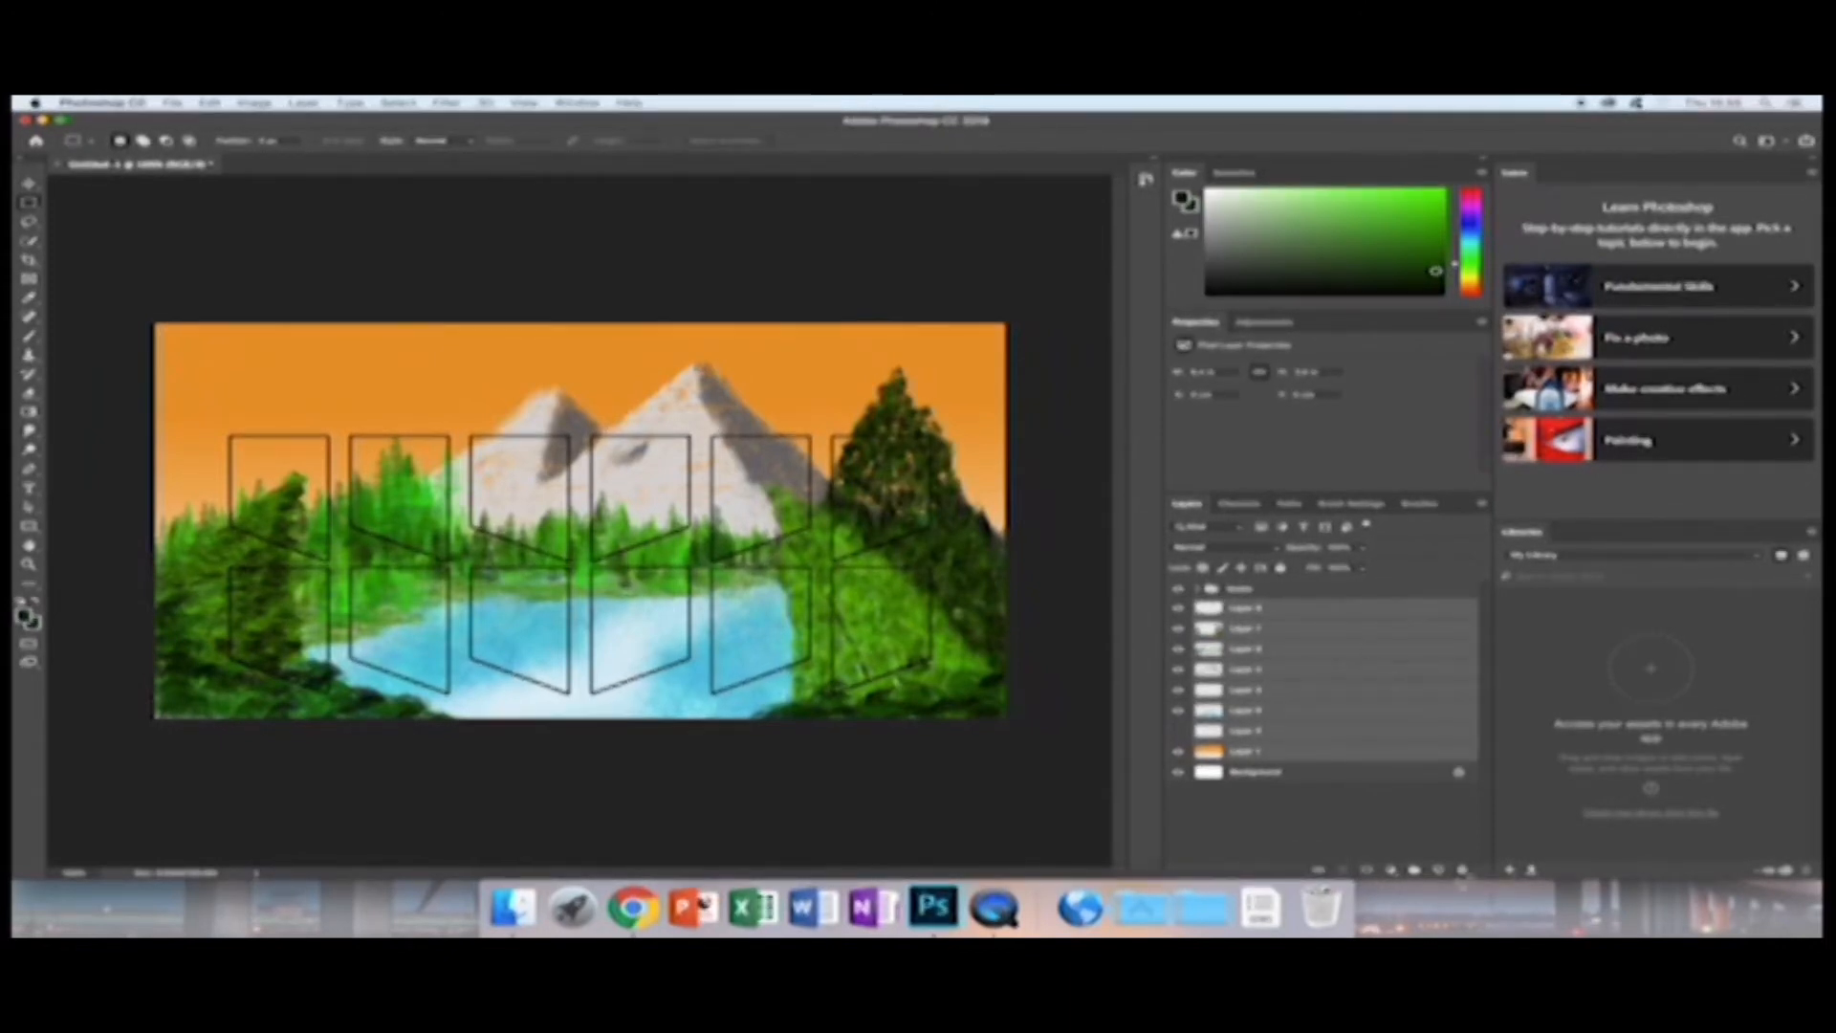
pyautogui.click(1416, 872)
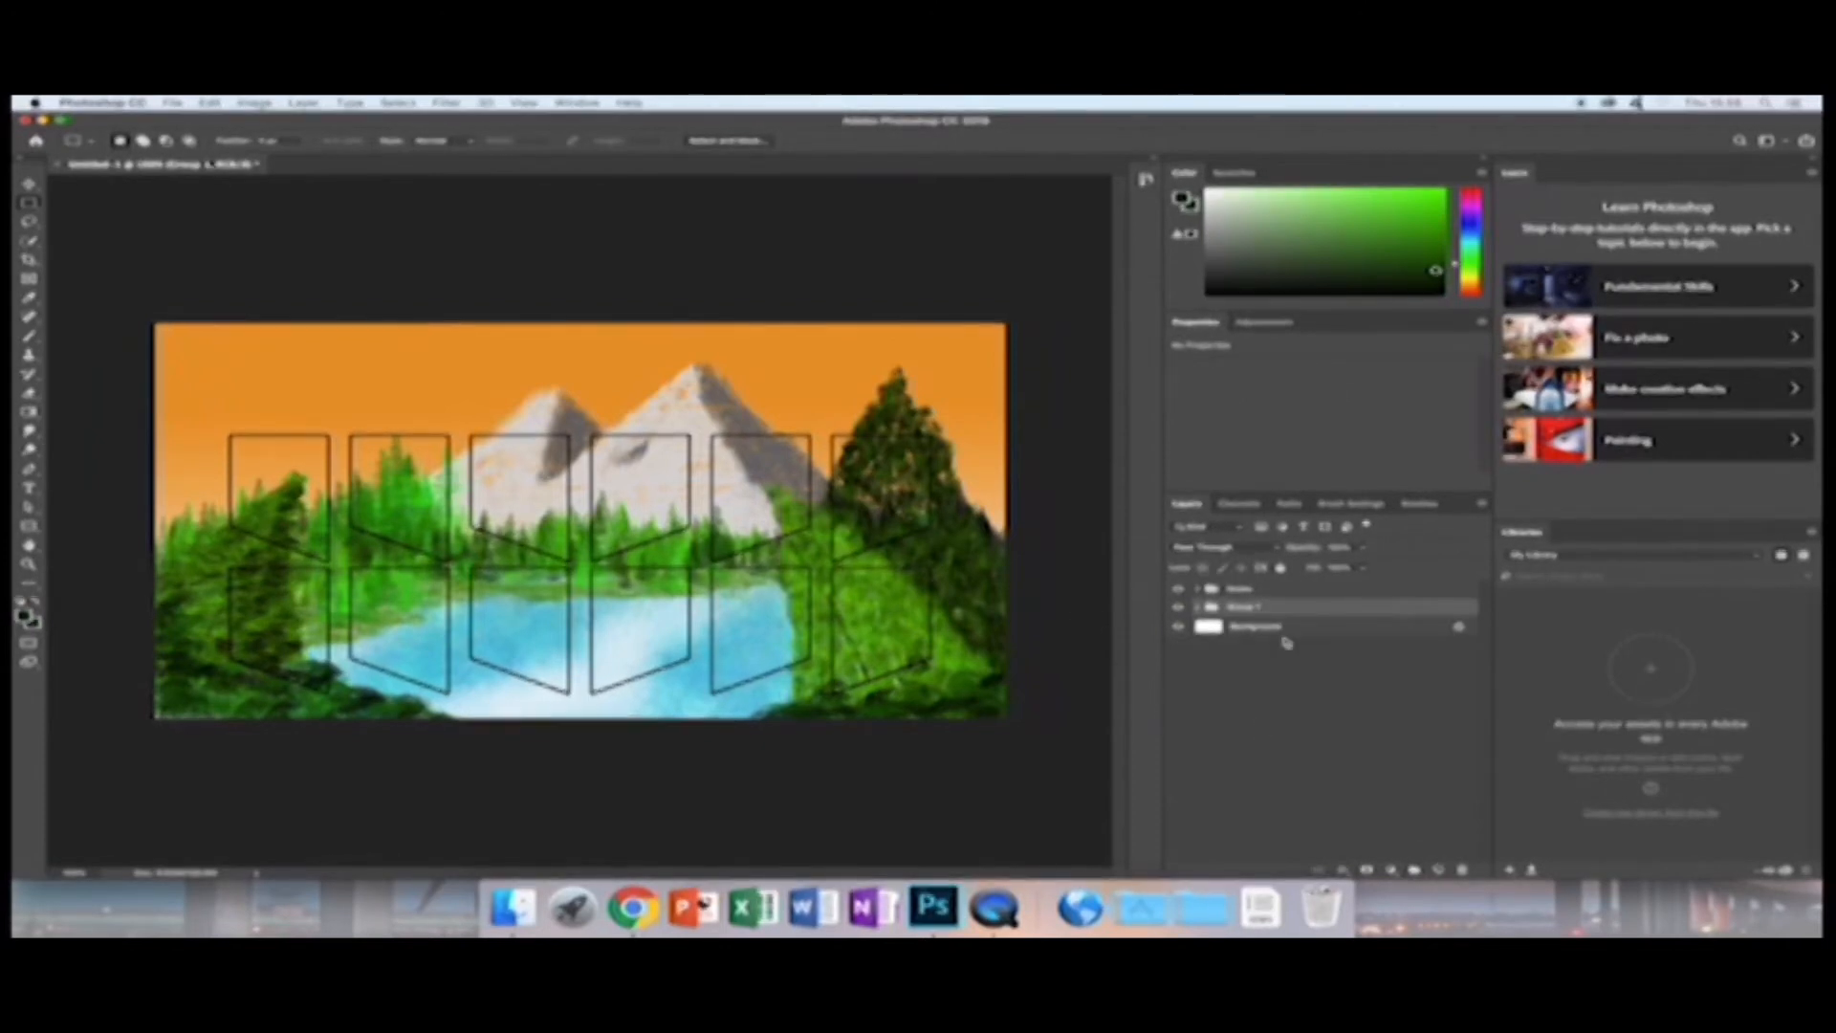
pyautogui.doubleClick(1243, 607)
pyautogui.write('scene')
pyautogui.write('ground')
pyautogui.press('Return')
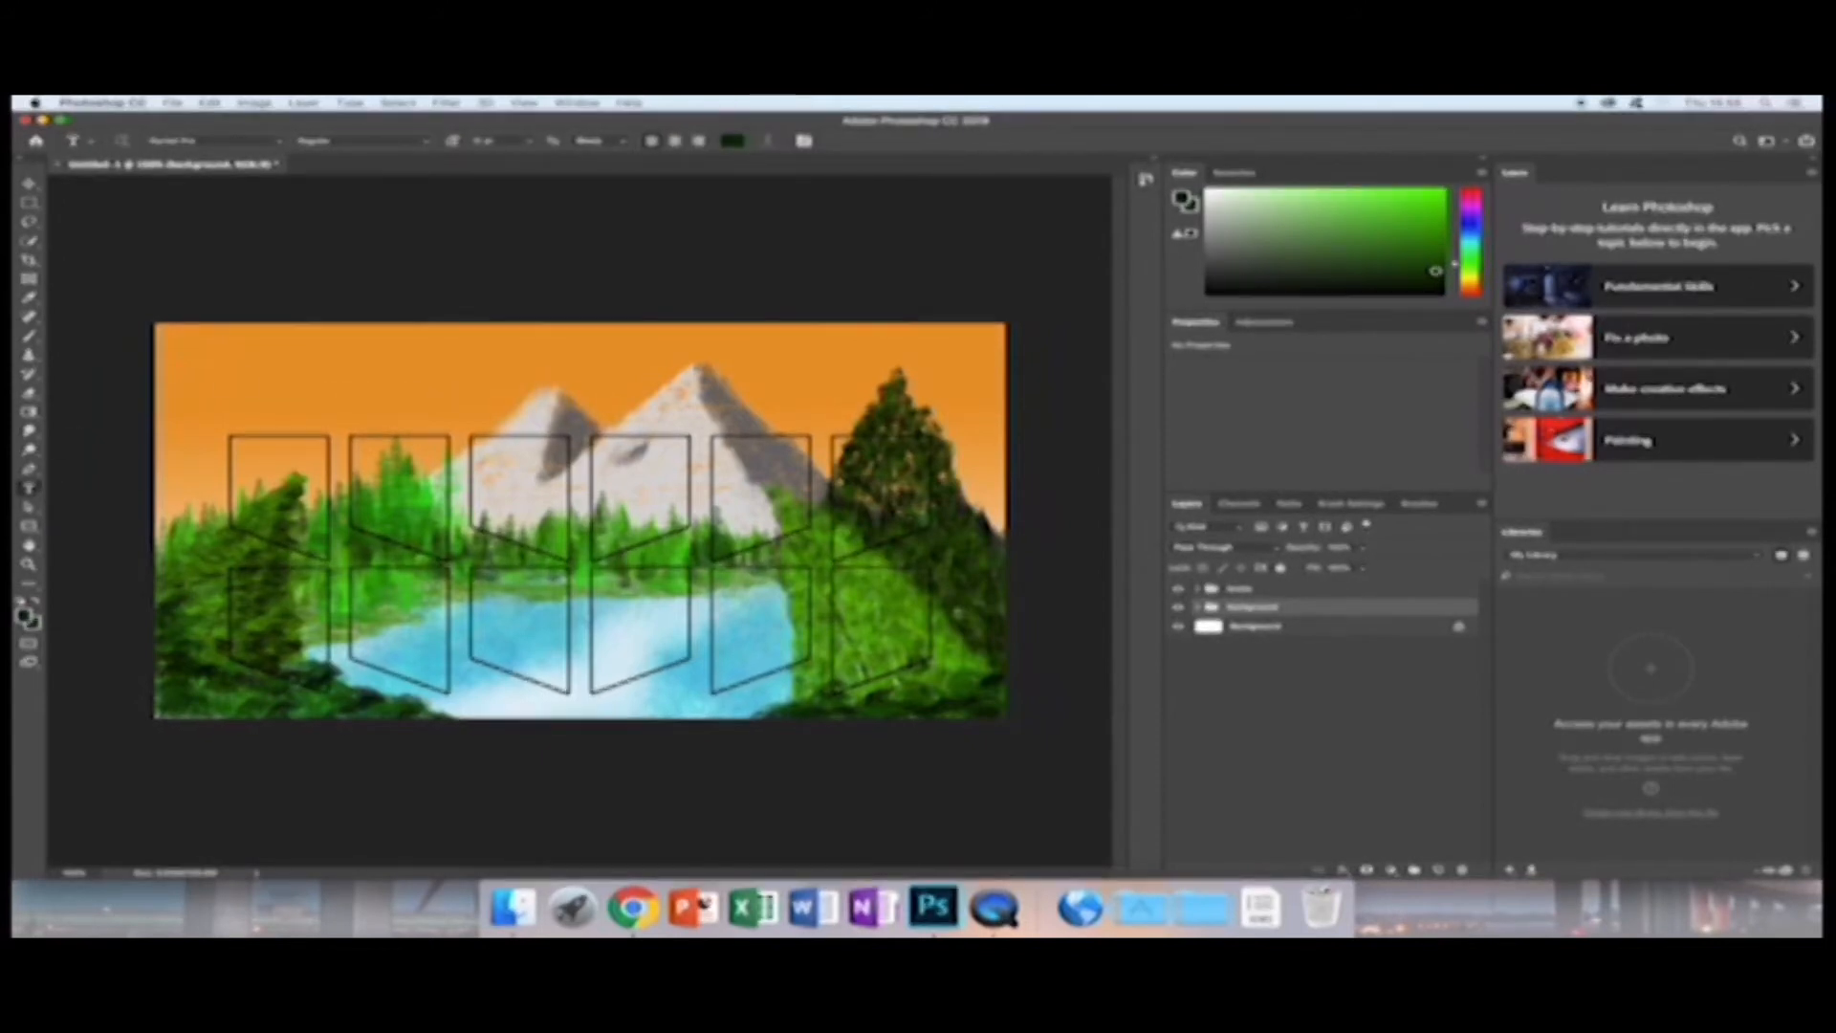
# Add the text "Select Character!" in the sky above the boxes and move its layer into the group of boxes.
pyautogui.click(546, 400)
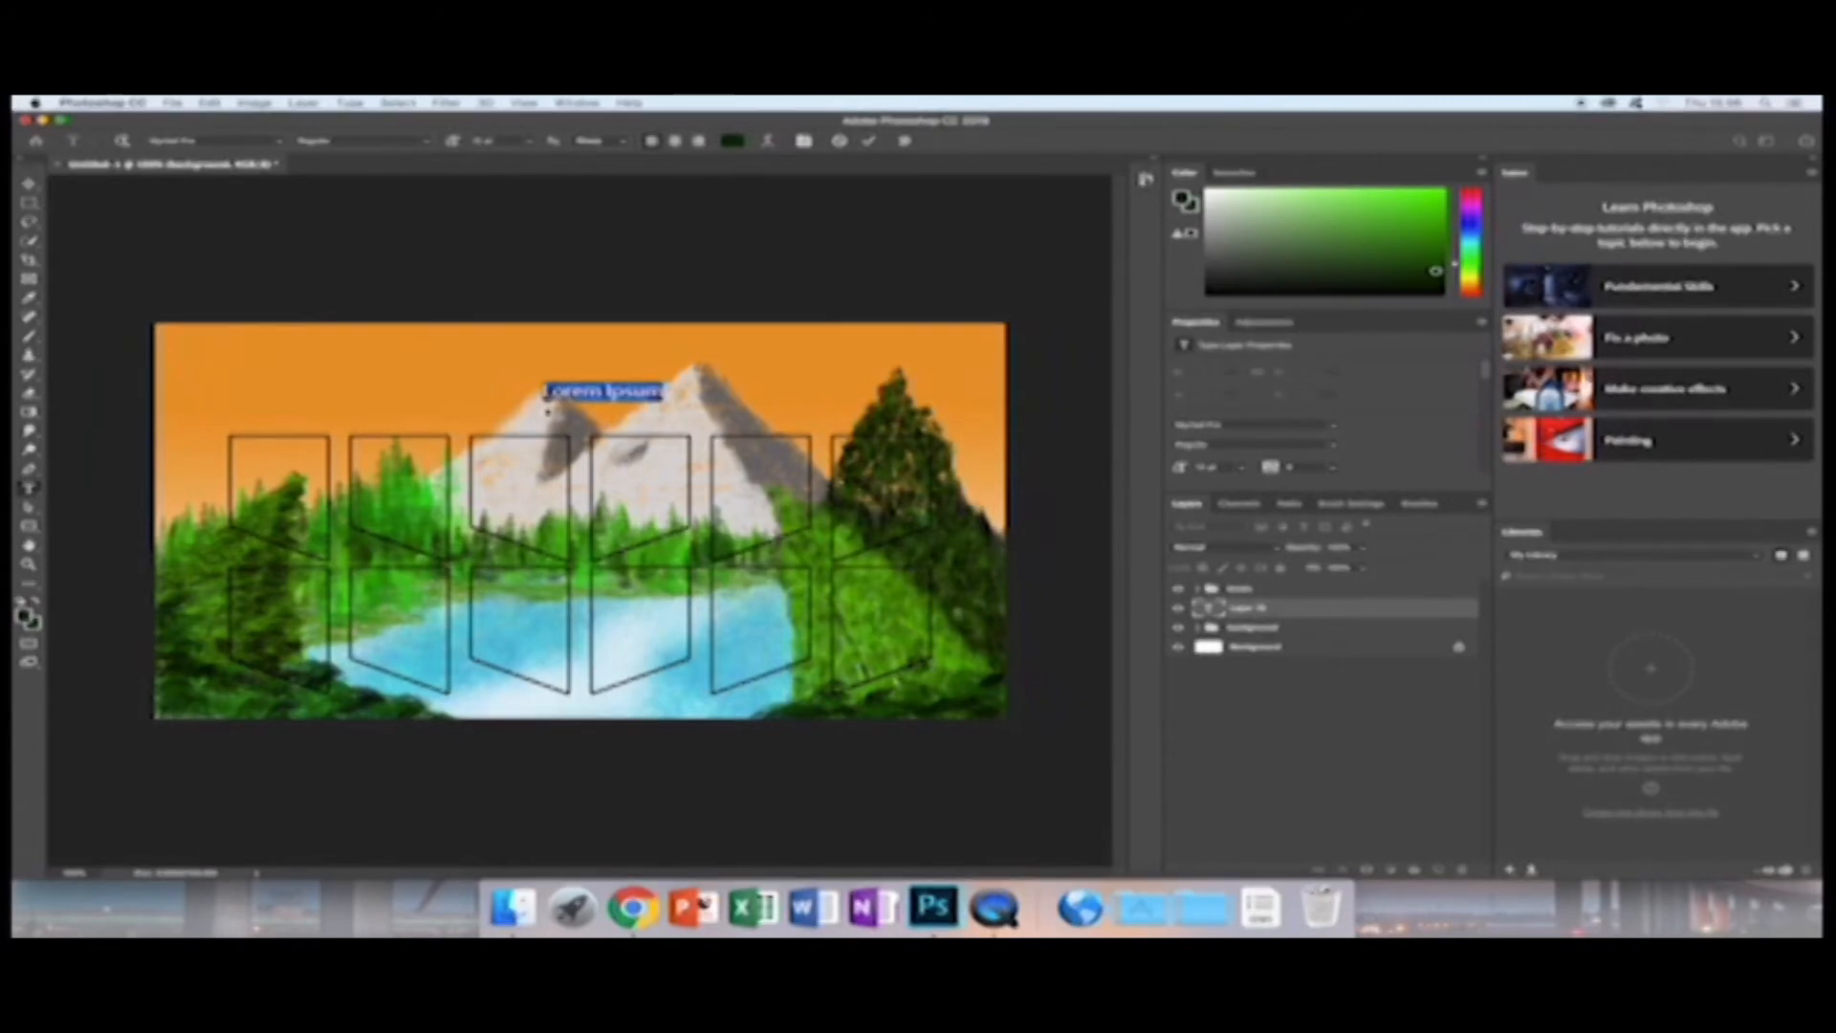
pyautogui.moveTo(1293, 612); pyautogui.dragTo(1294, 590)
pyautogui.moveTo(665, 392); pyautogui.dragTo(490, 389)
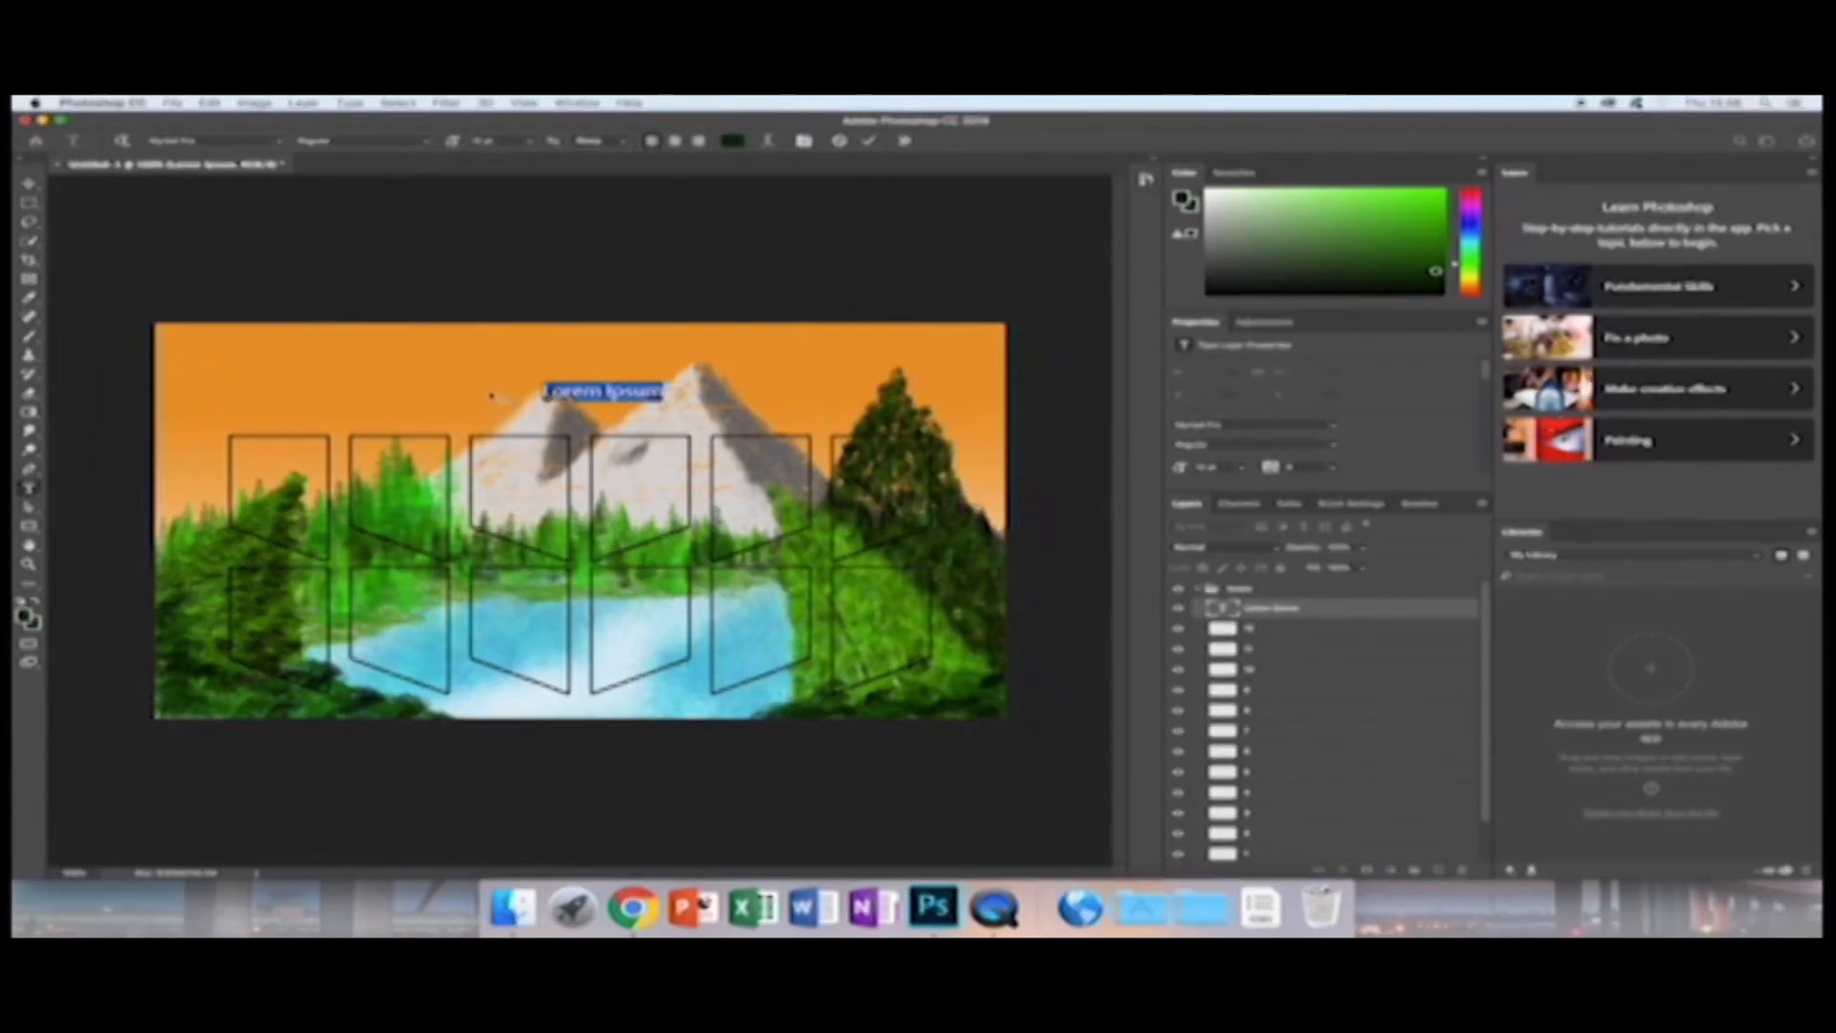
pyautogui.press('BackSpace')
pyautogui.write('Select')
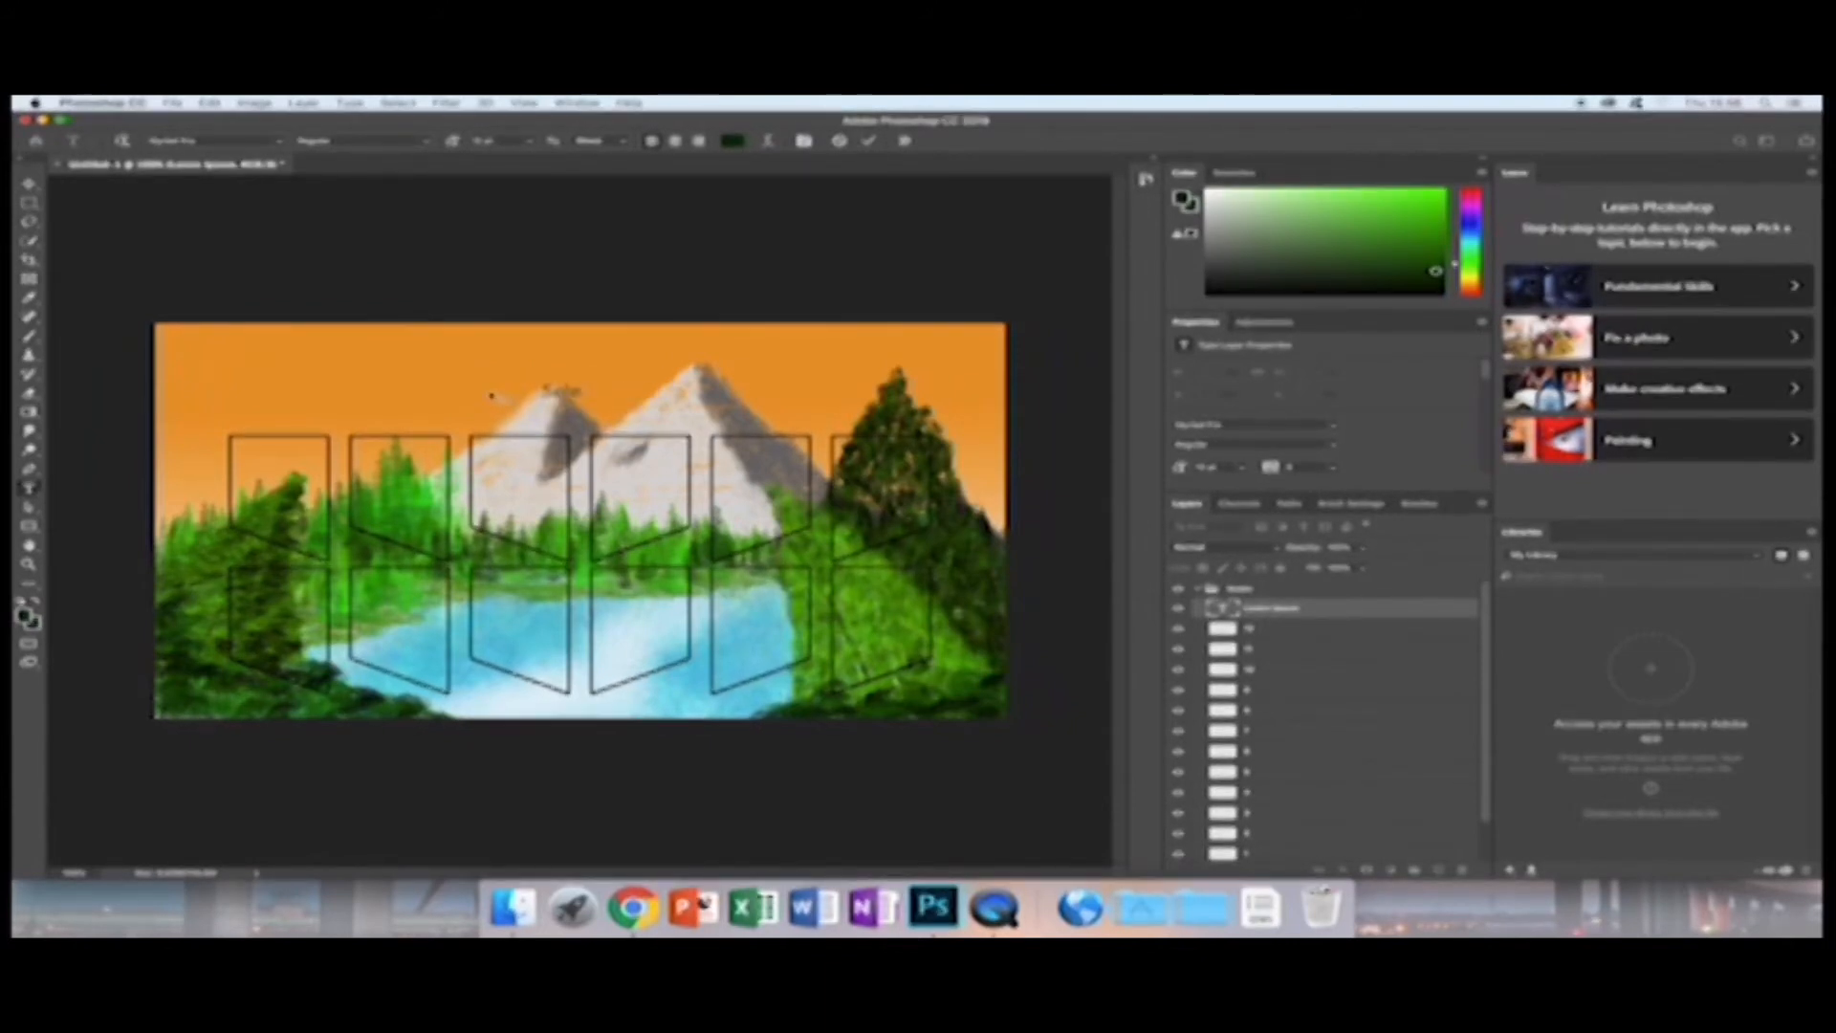
pyautogui.write(' Char')
pyautogui.press('BackSpace')
pyautogui.press('BackSpace')
pyautogui.press('BackSpace')
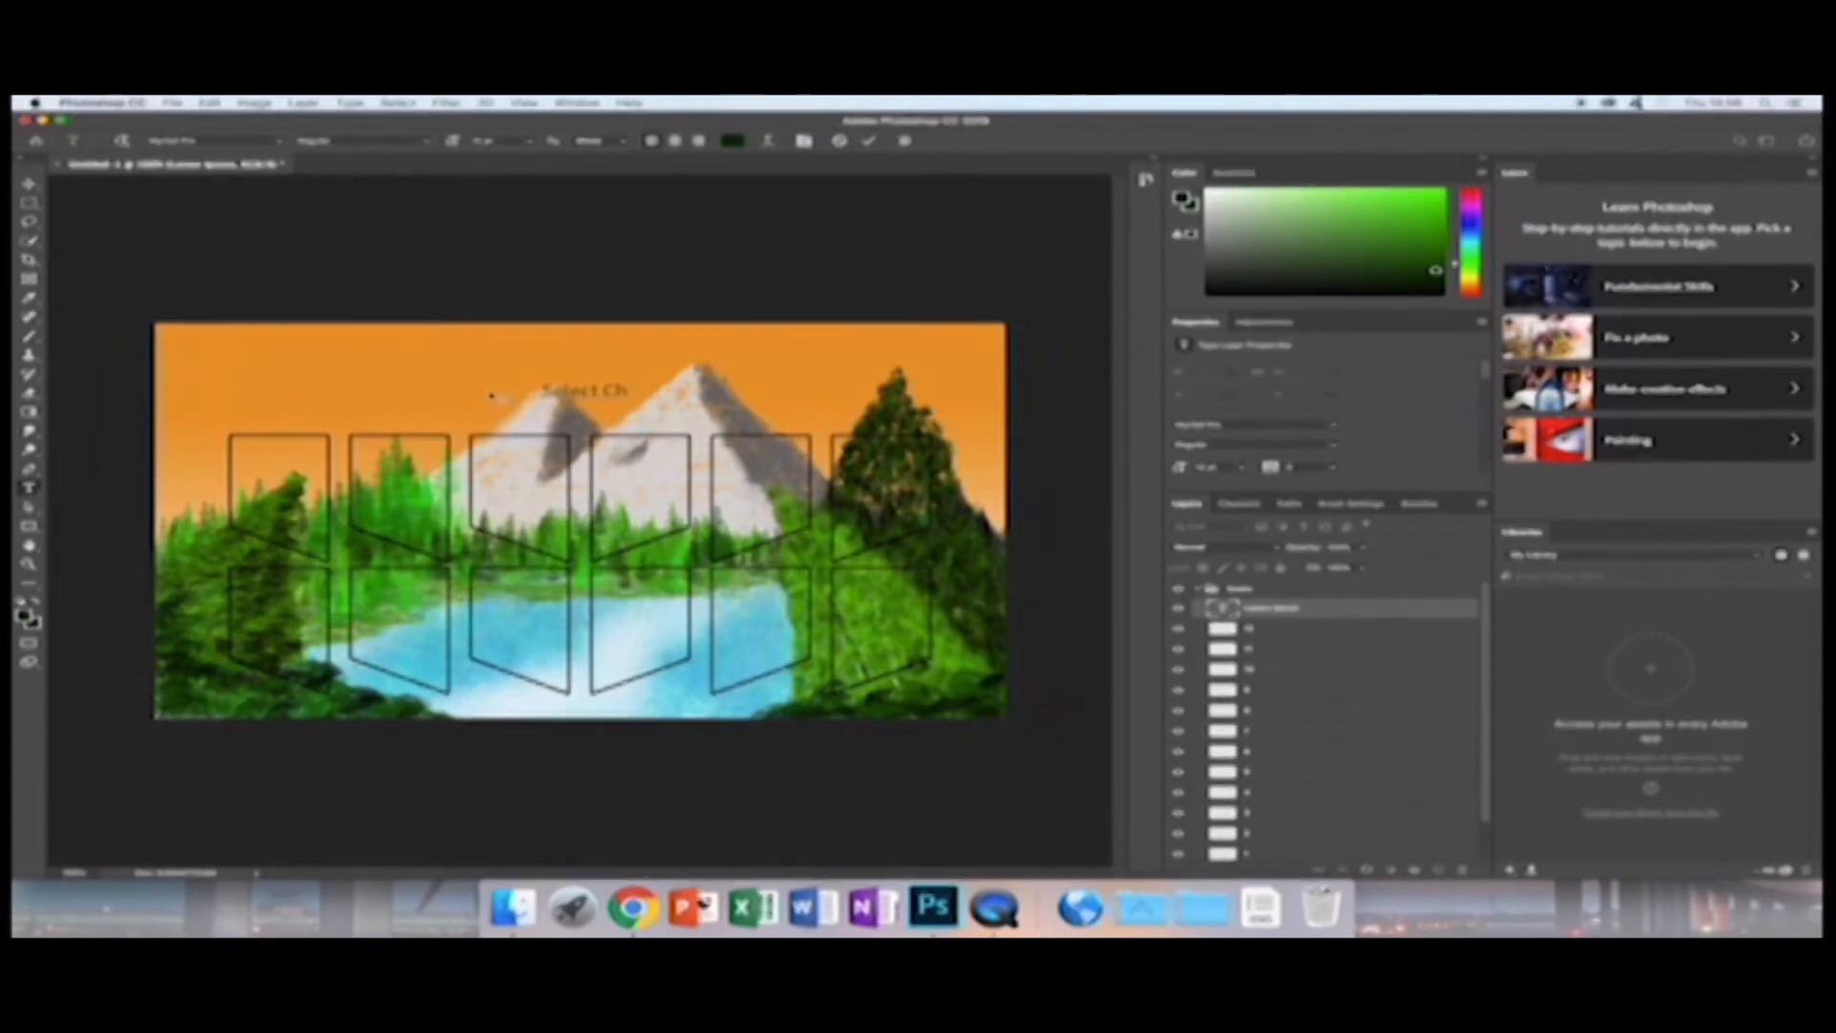
pyautogui.write('aracter')
# Try out different fonts on the whole "Select Character!" text and set it to Herculanum.
pyautogui.moveTo(693, 389); pyautogui.dragTo(542, 393)
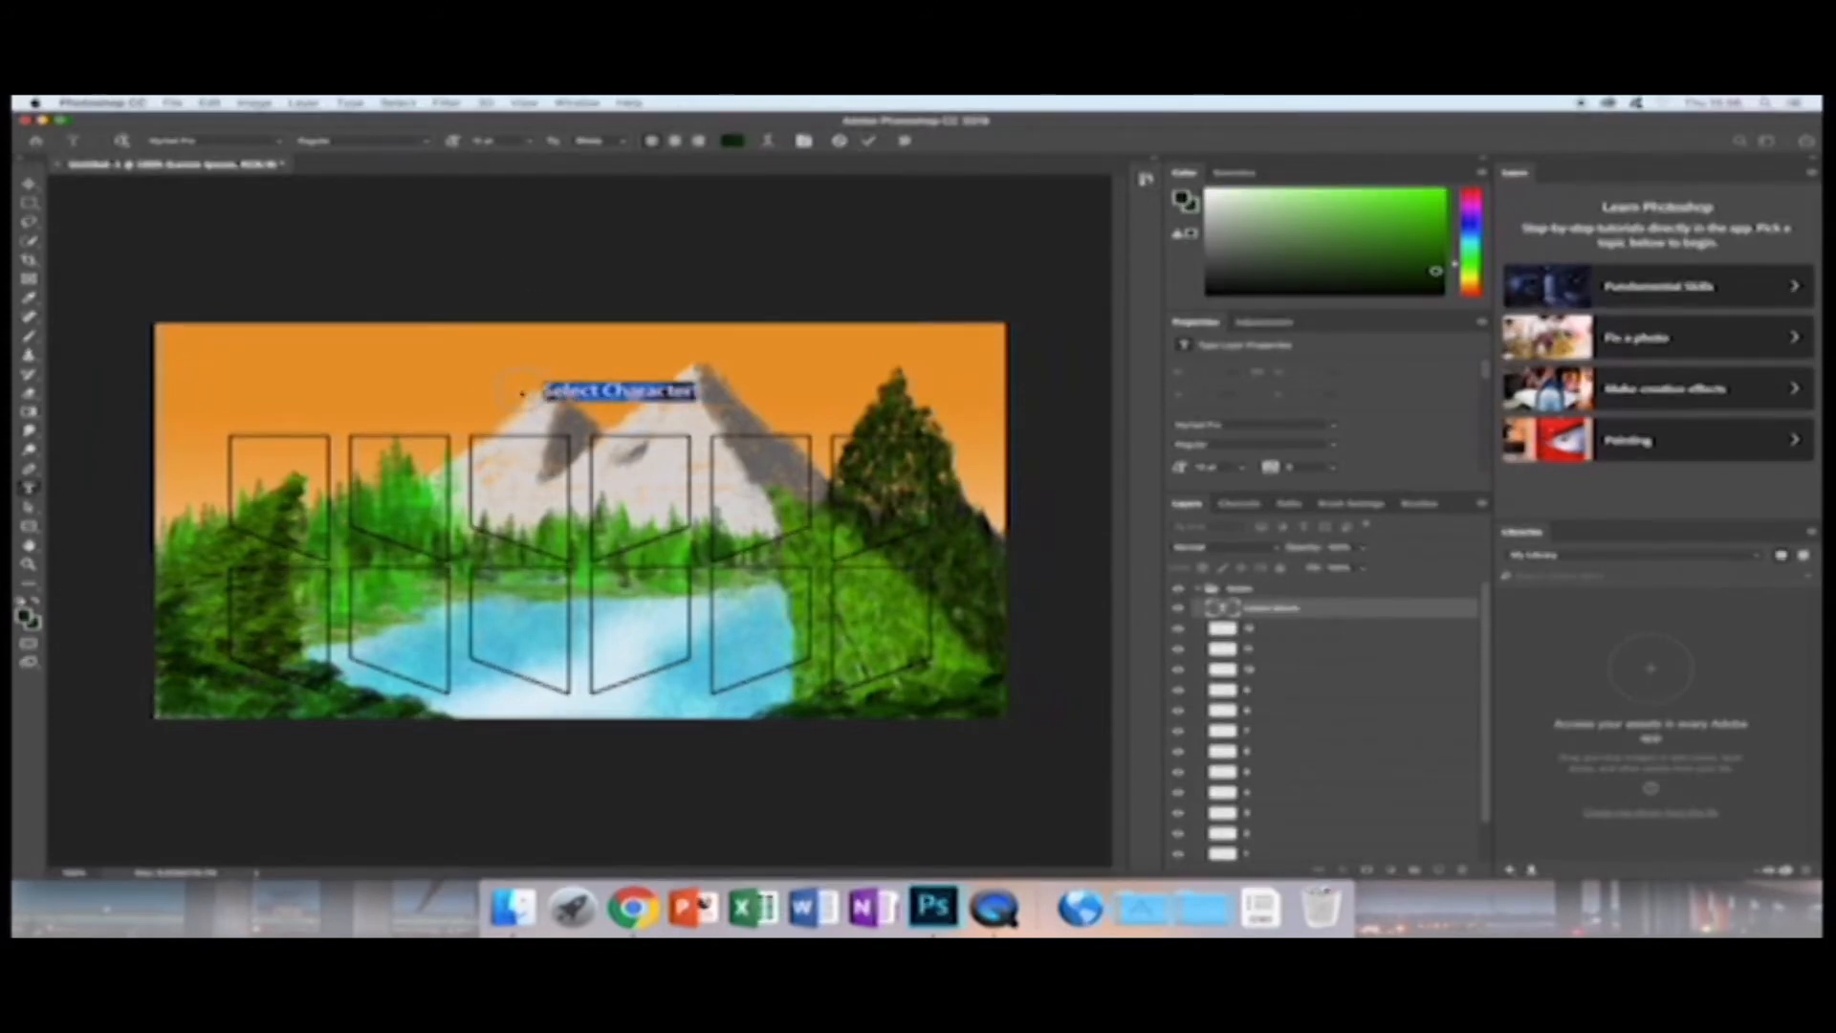
pyautogui.click(281, 144)
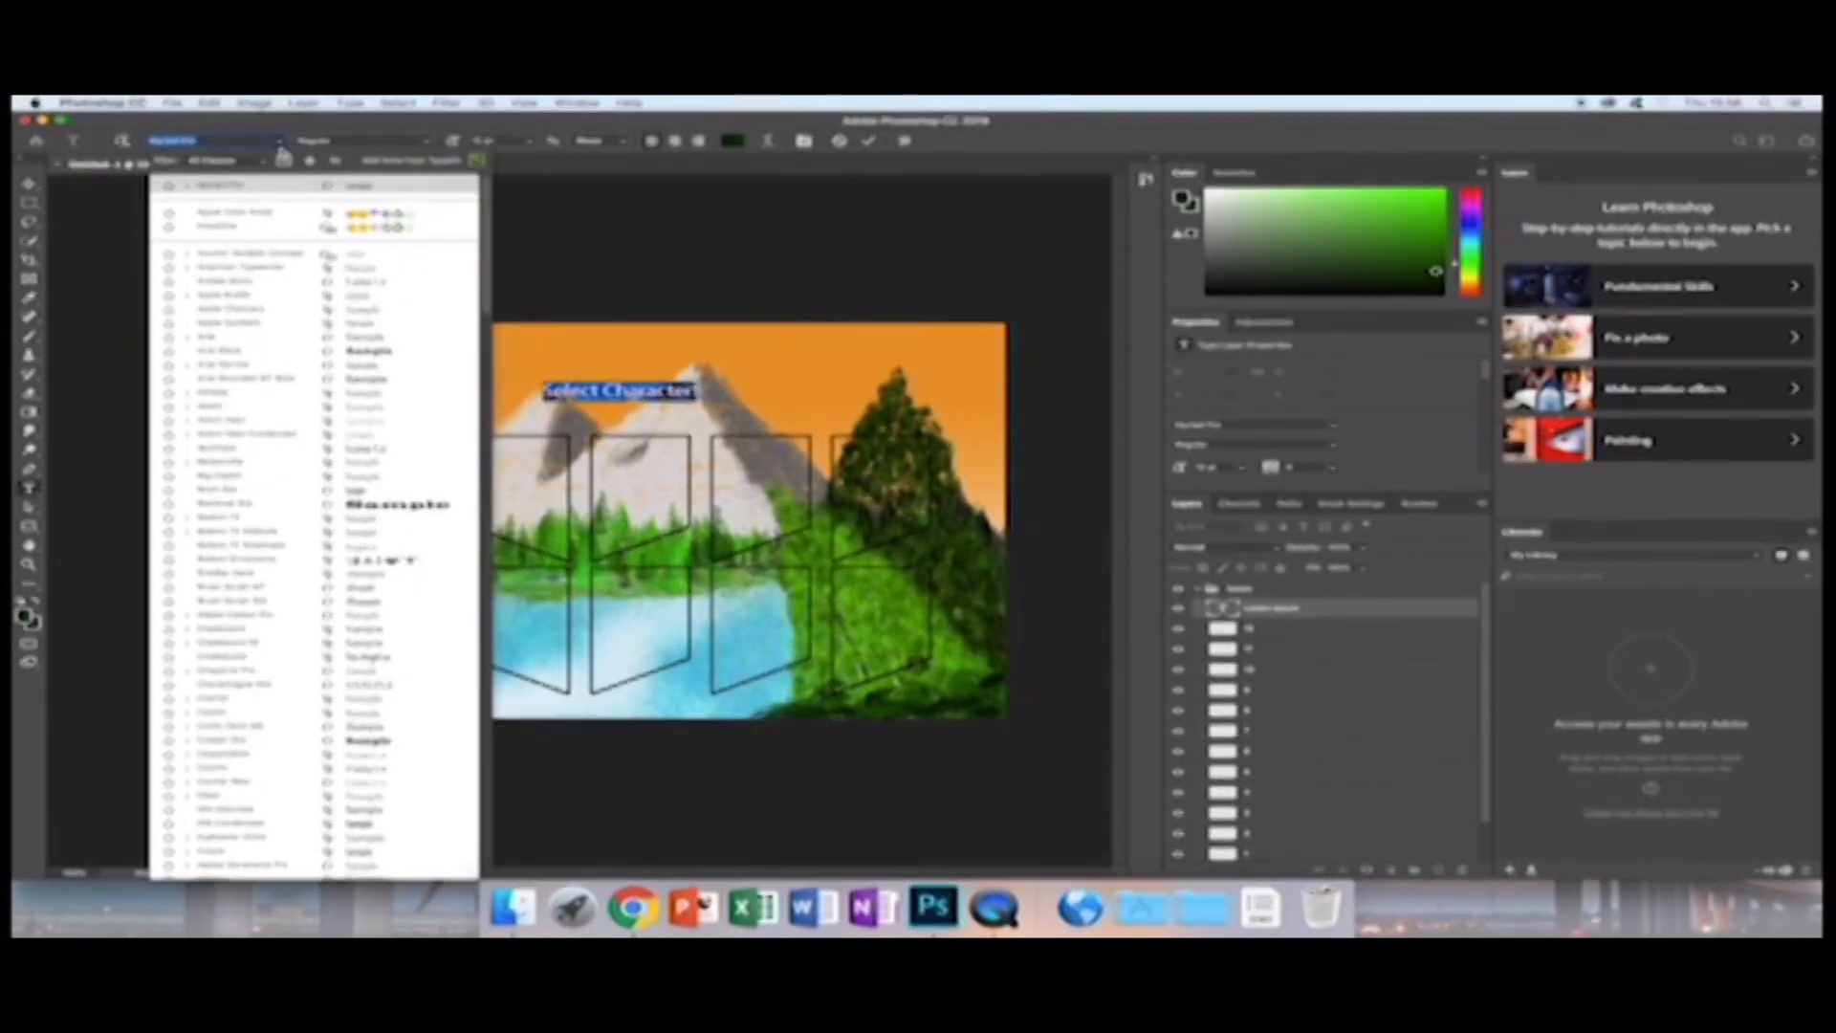
pyautogui.press('Down')
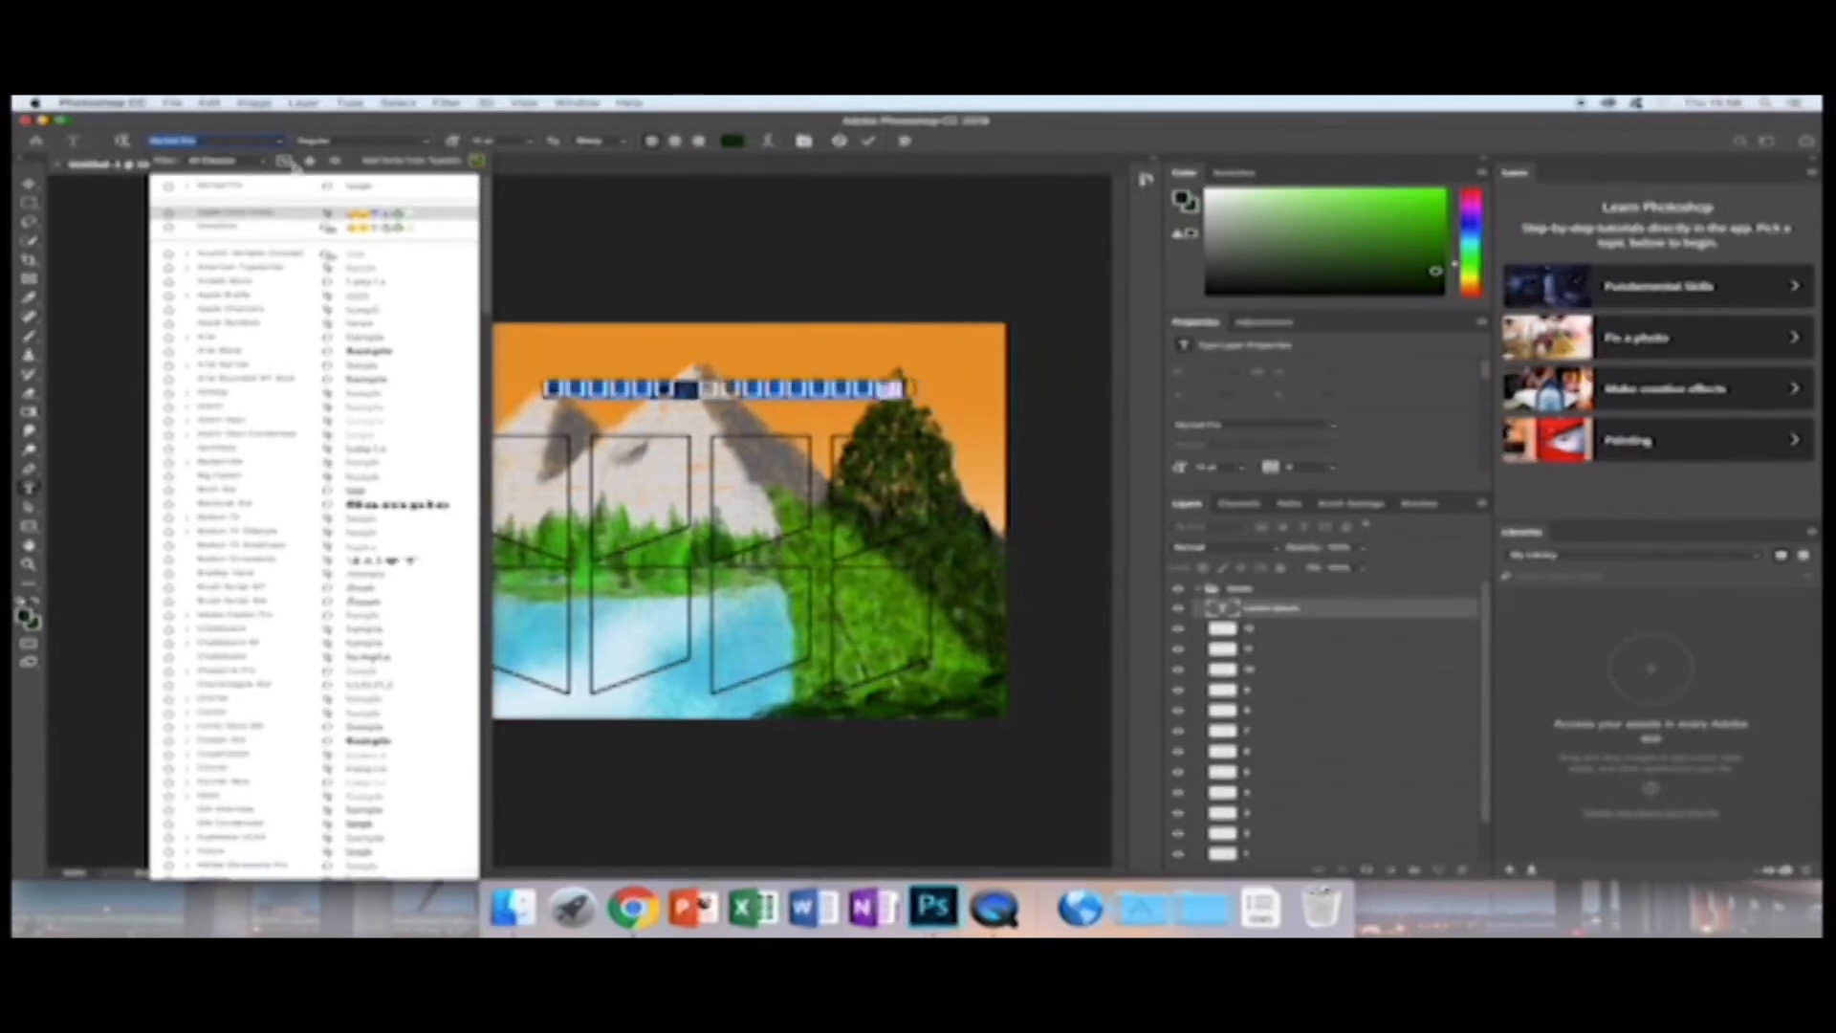
pyautogui.press('Down')
pyautogui.press('Down')
pyautogui.press('Down')
pyautogui.press('Down')
pyautogui.press('Down')
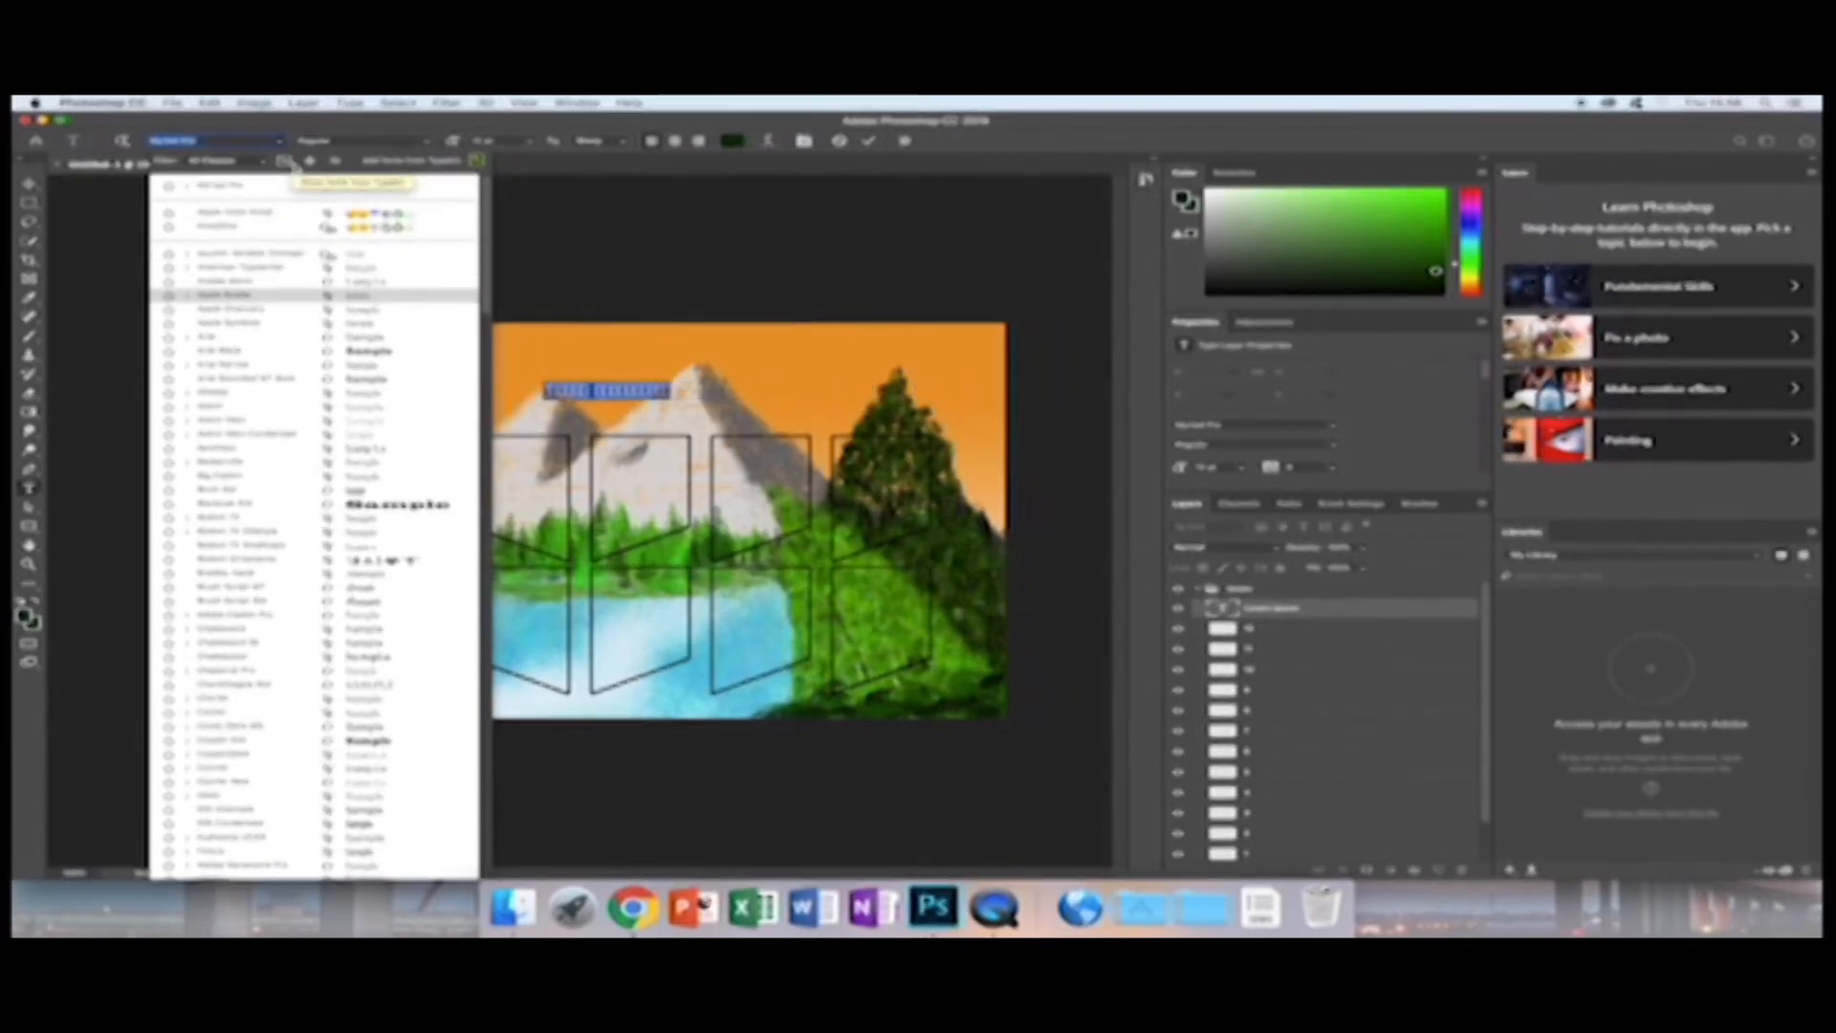
pyautogui.press('Down')
pyautogui.press('Down')
pyautogui.press('Down')
pyautogui.press('Down')
pyautogui.press('Down')
pyautogui.press('Down')
pyautogui.press('Down')
pyautogui.press('Down')
pyautogui.press('Down')
pyautogui.press('Down')
pyautogui.press('Down')
pyautogui.press('Down')
pyautogui.press('Down')
pyautogui.press('Down')
pyautogui.press('Down')
pyautogui.press('Down')
pyautogui.press('Down')
pyautogui.press('Down')
pyautogui.press('Down')
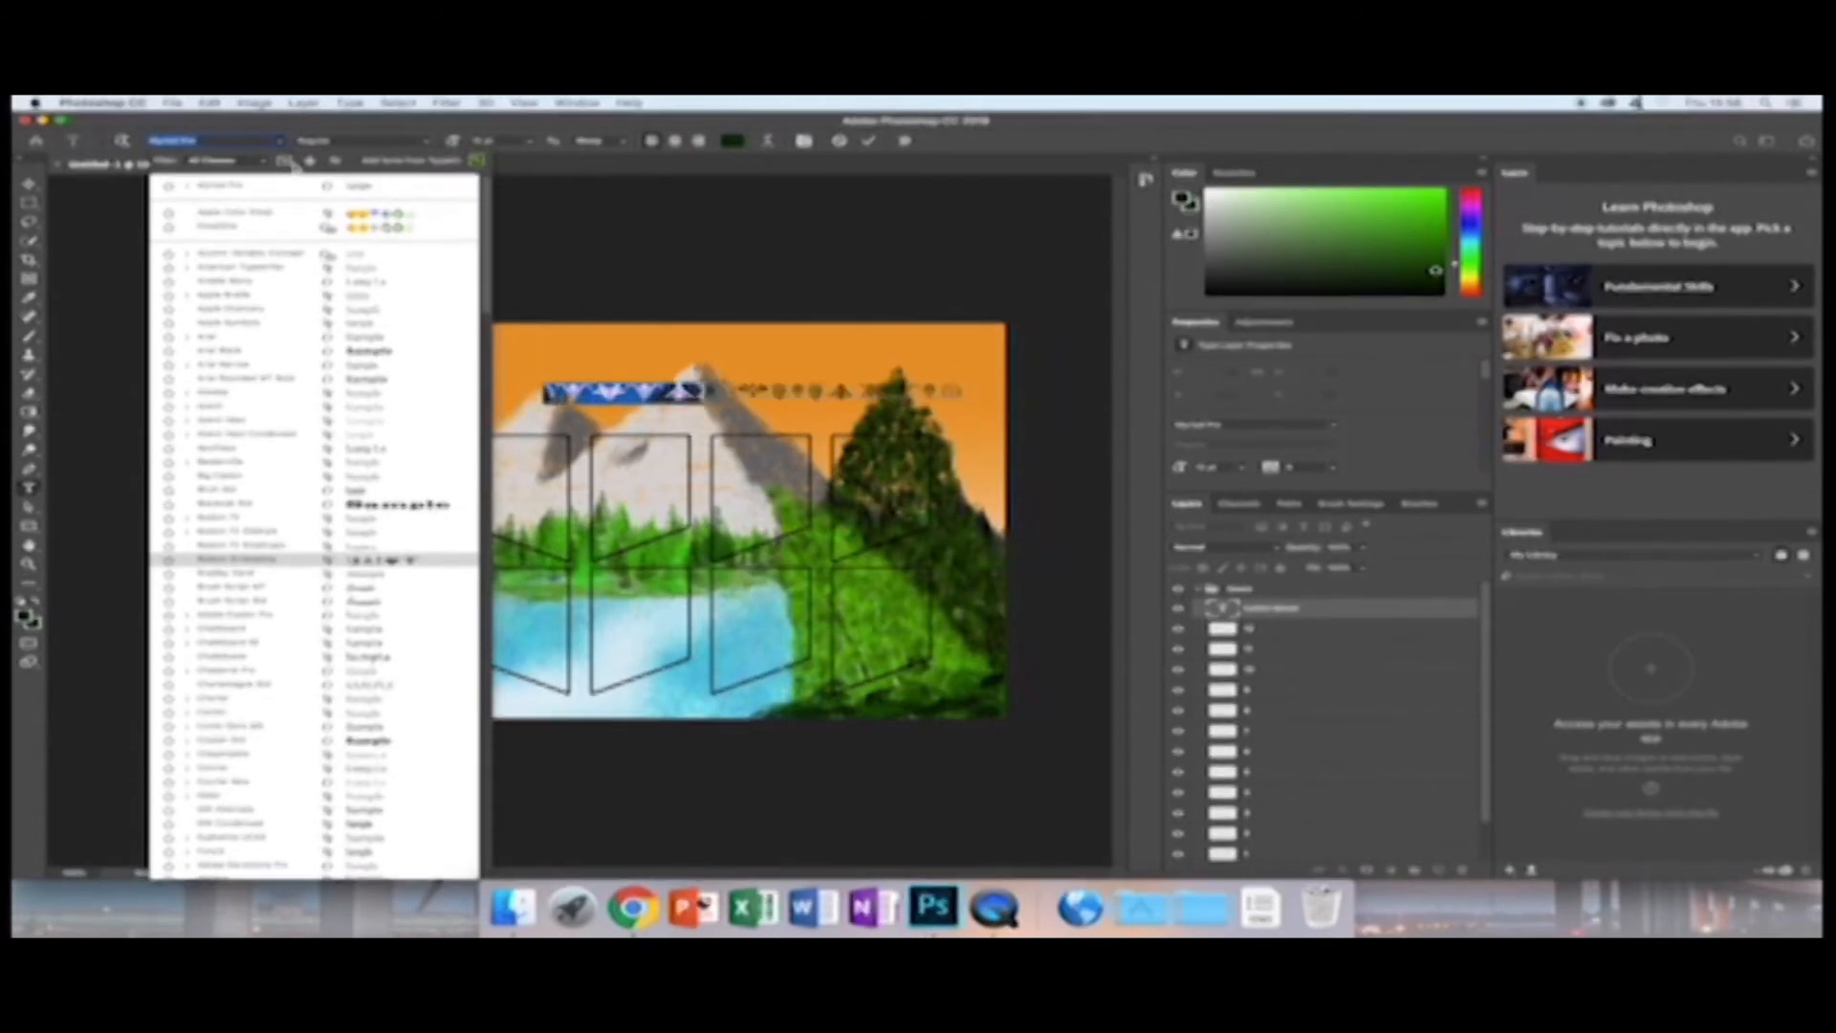
pyautogui.press('Down')
pyautogui.press('Down')
pyautogui.press('Down')
pyautogui.press('Down')
pyautogui.press('Down')
pyautogui.press('Down')
pyautogui.press('Down')
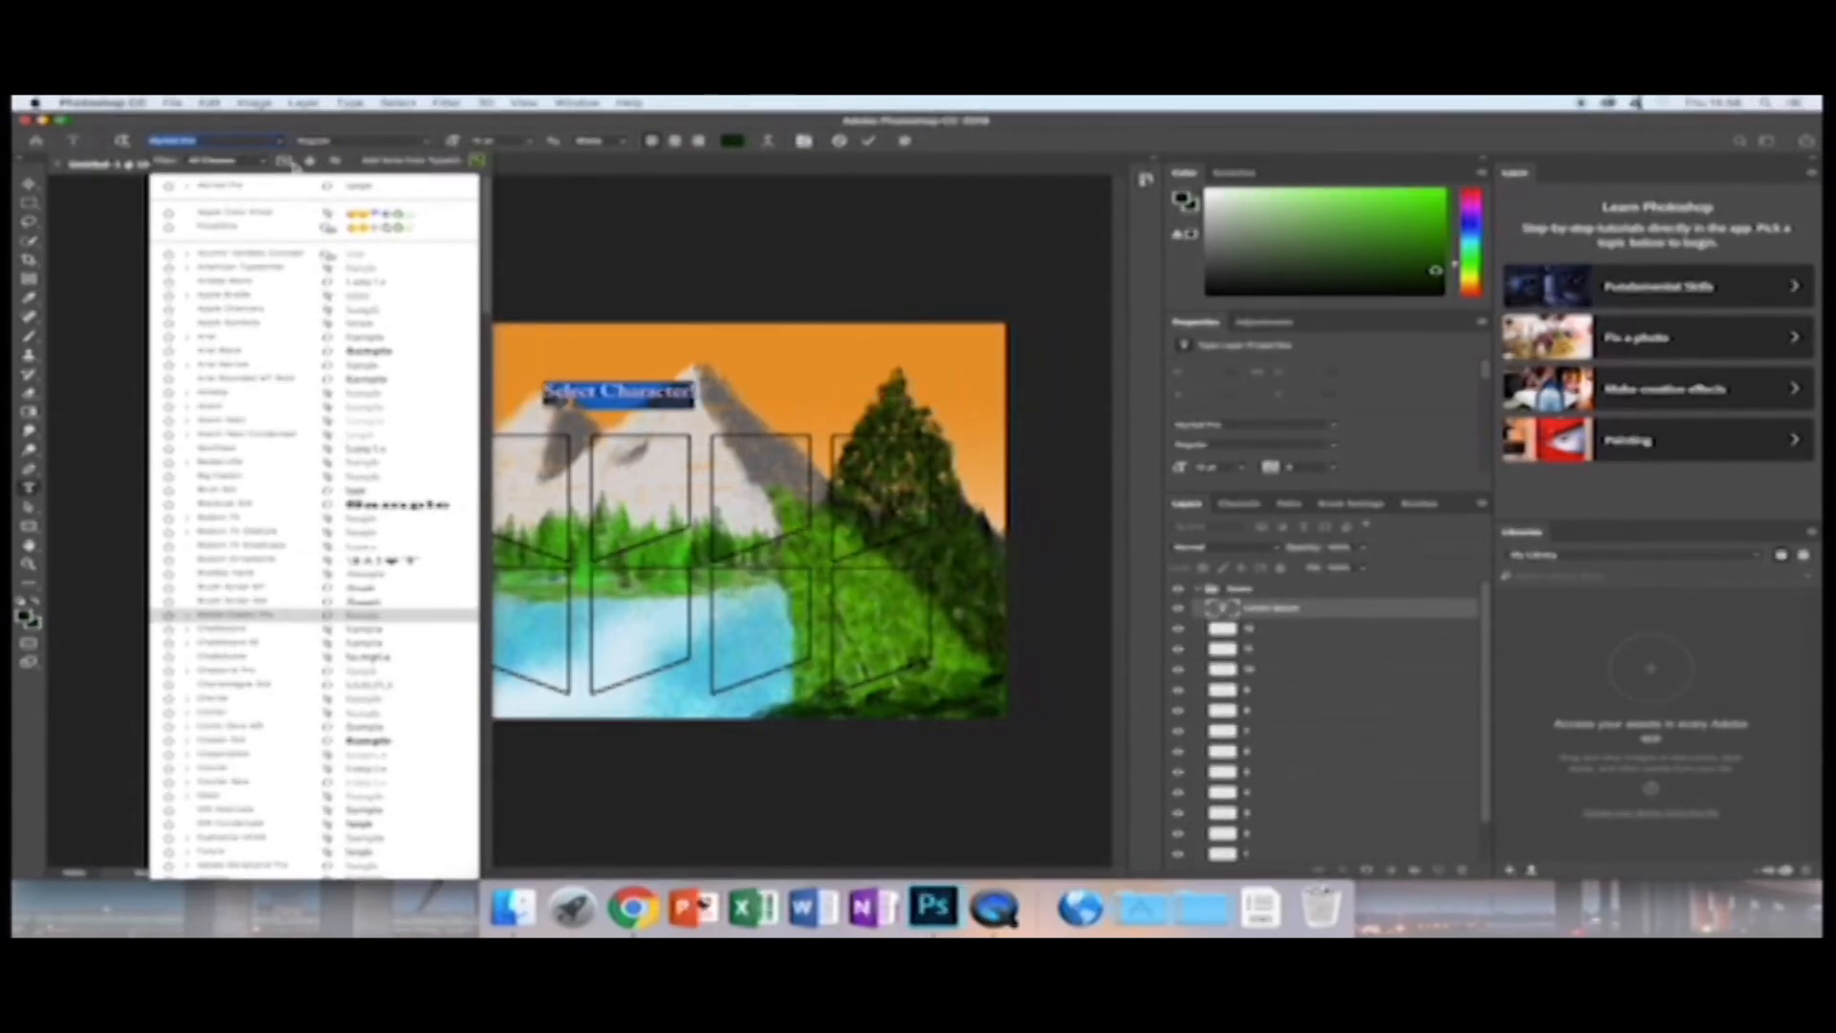
pyautogui.press('Down')
pyautogui.press('Down')
pyautogui.press('Down')
pyautogui.press('Down')
pyautogui.press('Down')
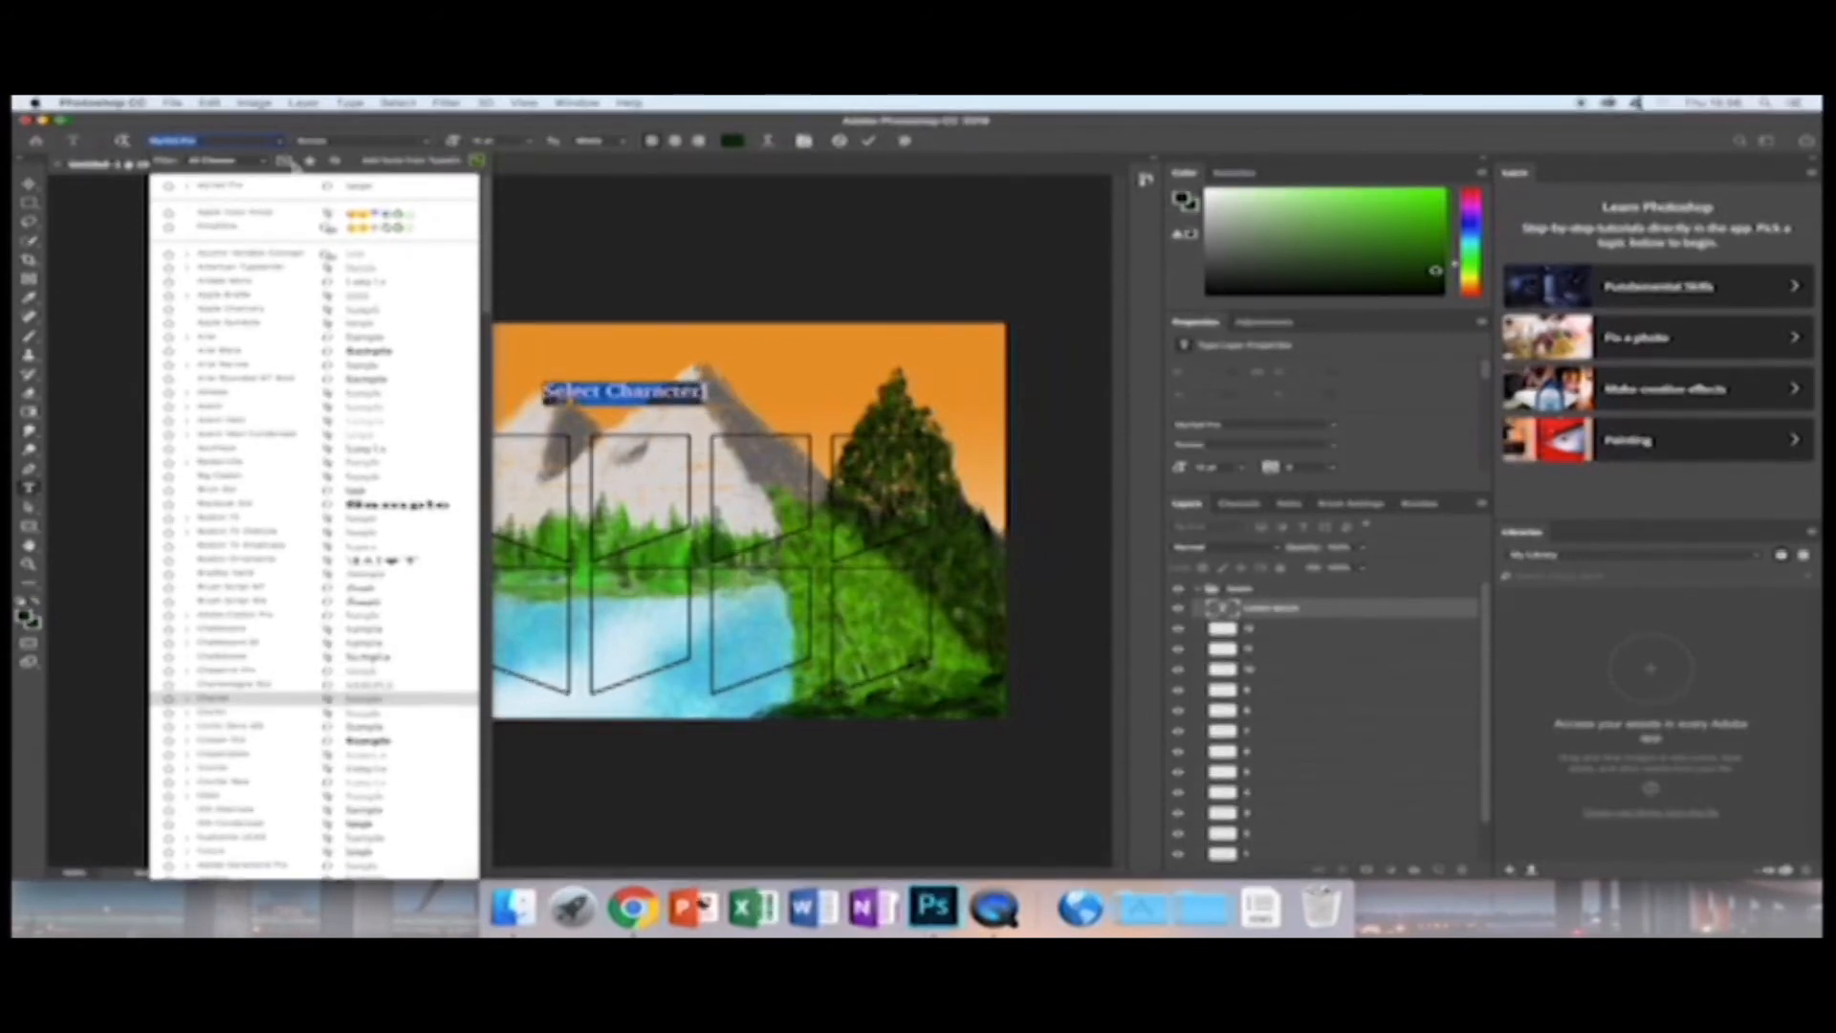
pyautogui.press('Down')
pyautogui.press('Down')
pyautogui.press('Down')
pyautogui.press('Down')
pyautogui.press('Down')
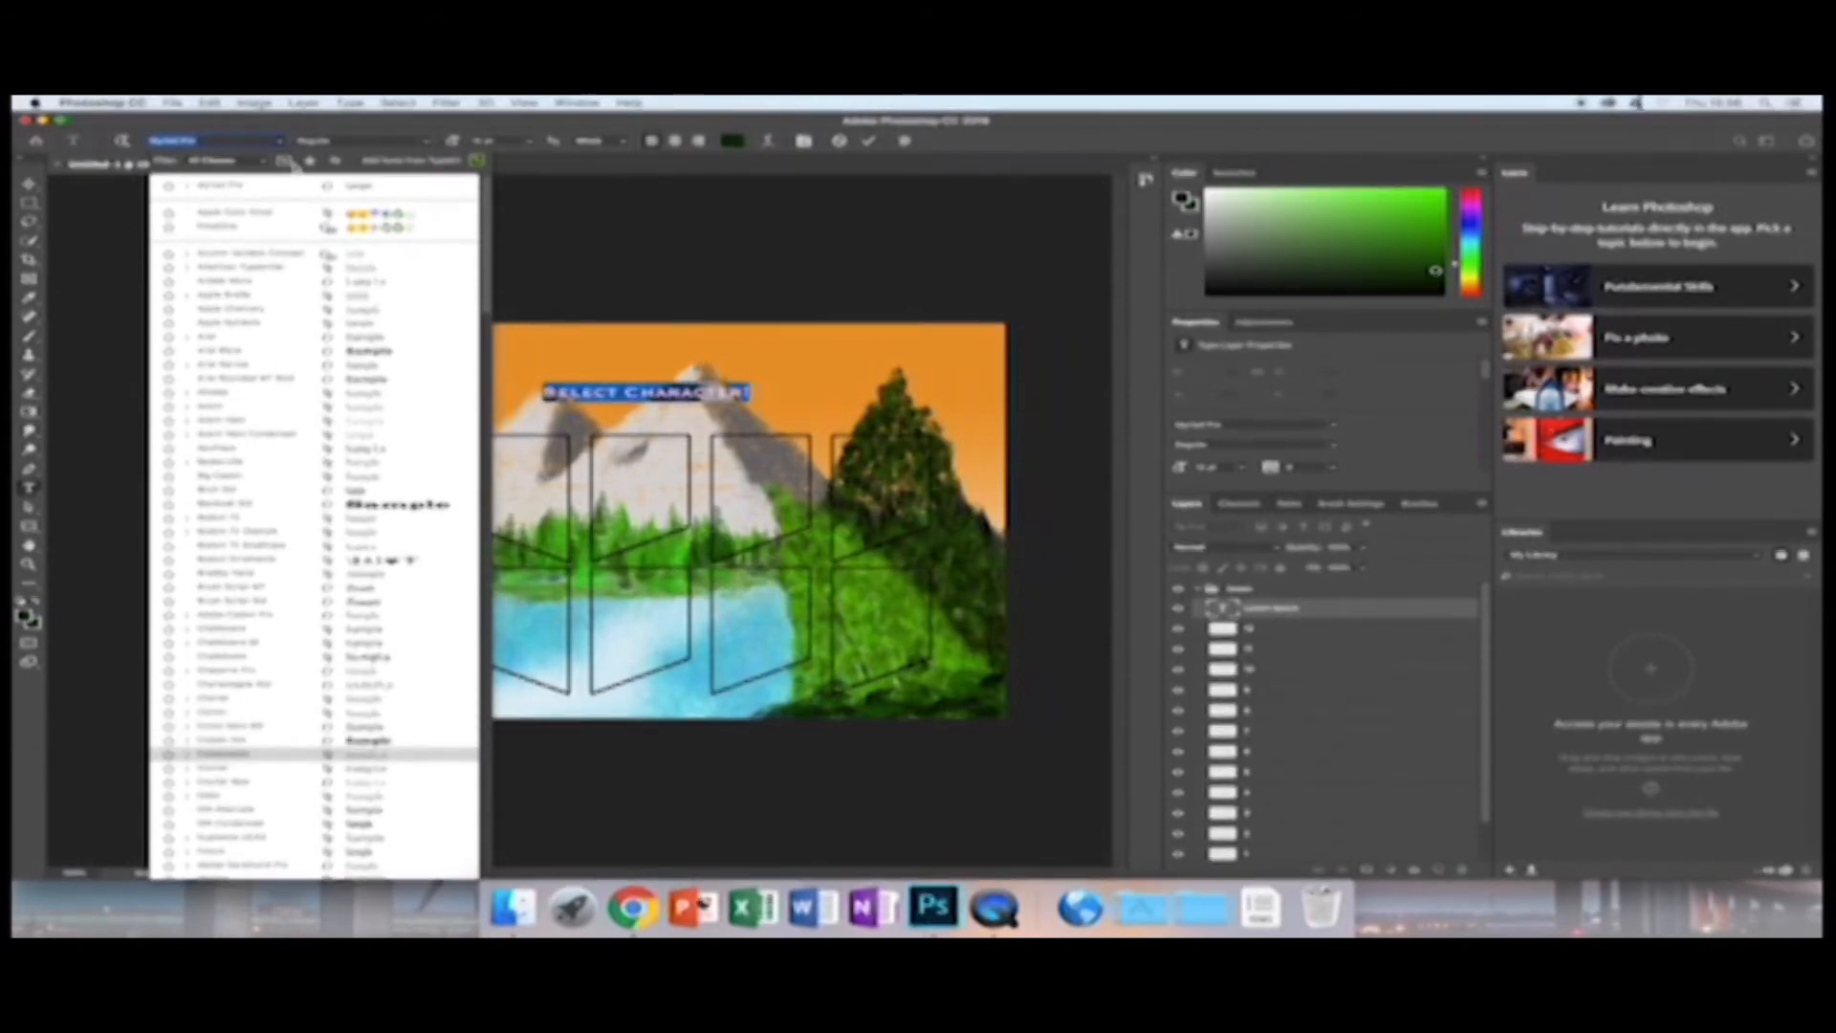
pyautogui.press('Down')
pyautogui.press('Down')
pyautogui.press('Down')
pyautogui.press('Down')
pyautogui.press('Down')
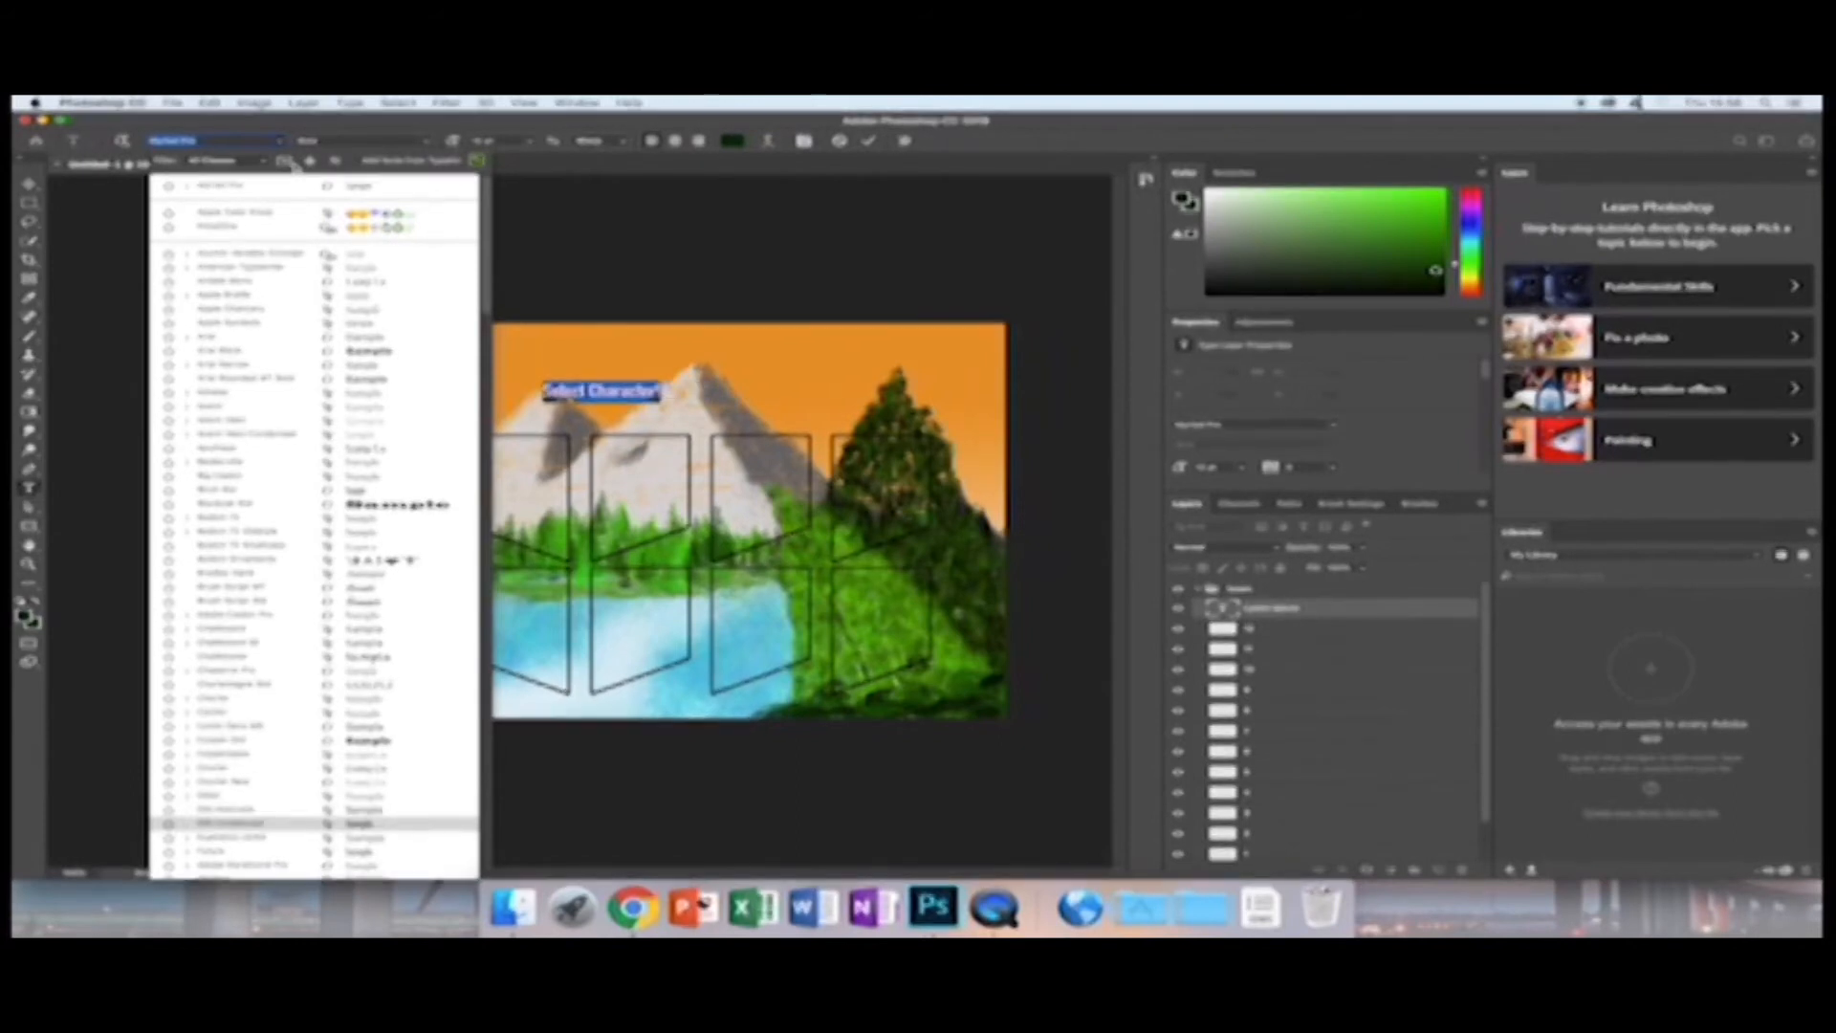
pyautogui.press('Down')
pyautogui.press('Down')
pyautogui.press('Down')
pyautogui.press('Down')
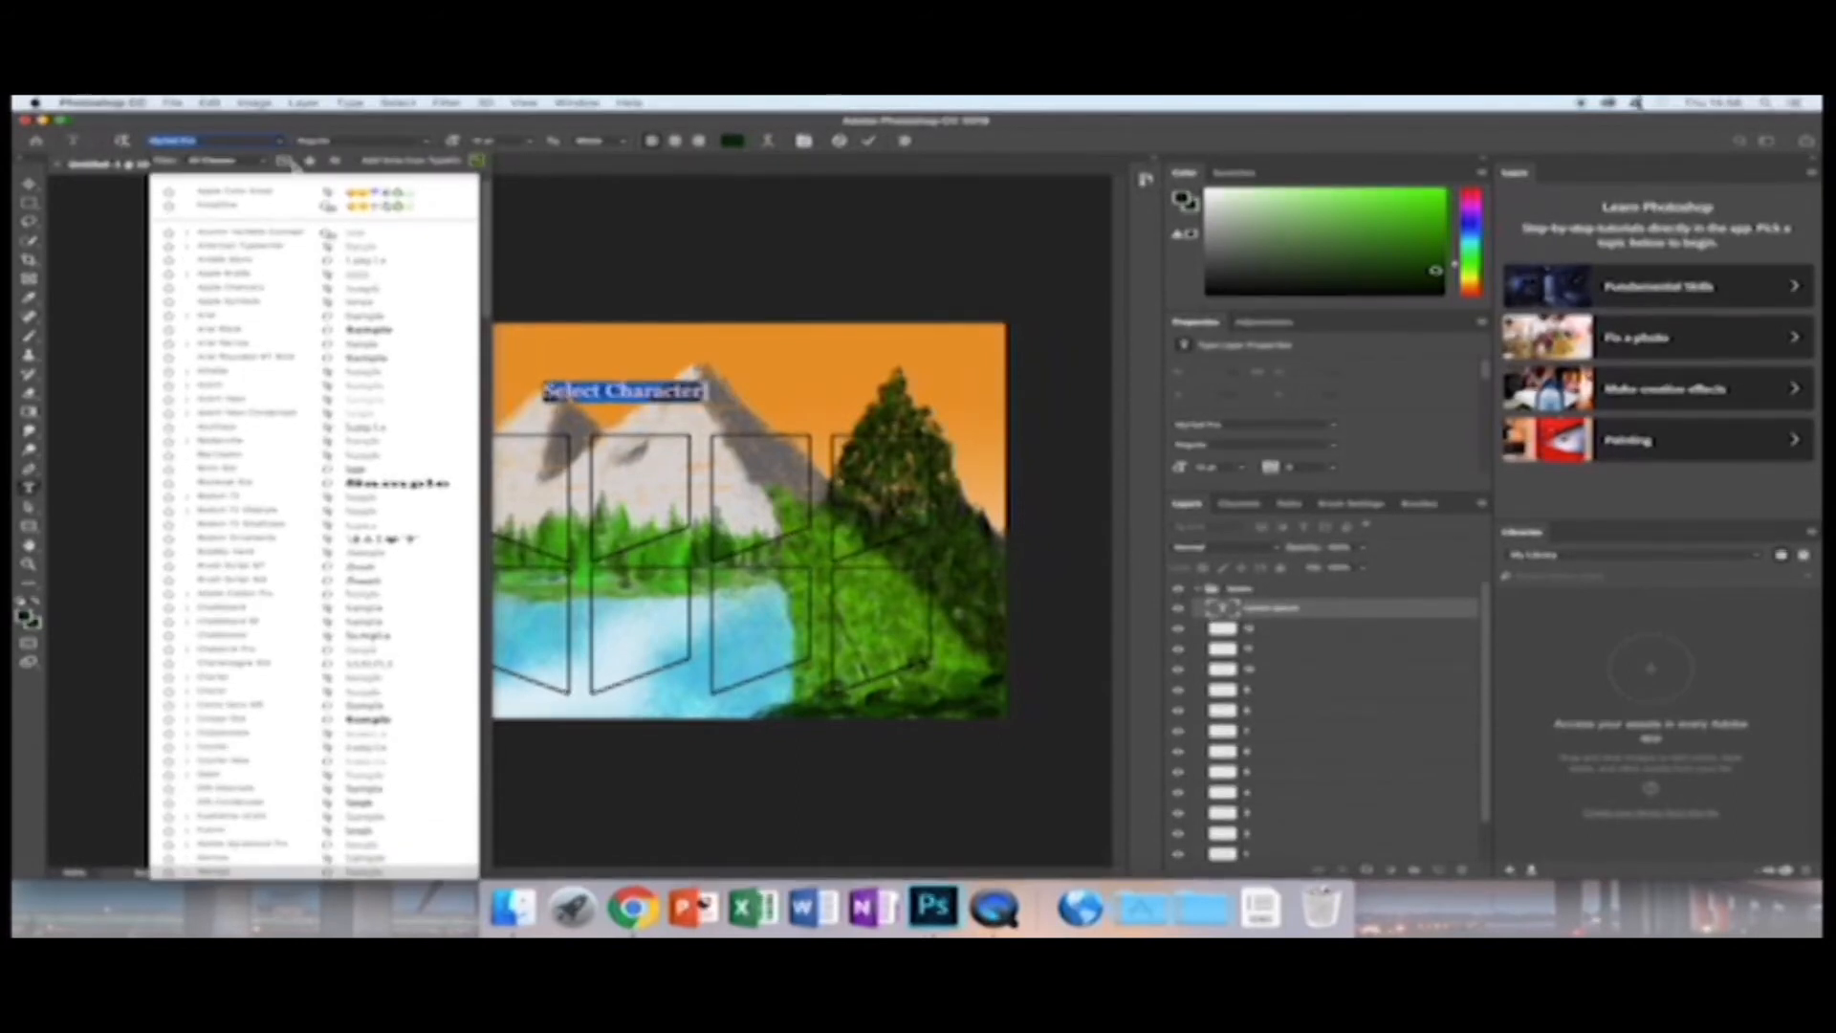
pyautogui.press('Down')
pyautogui.press('Down')
pyautogui.press('Down')
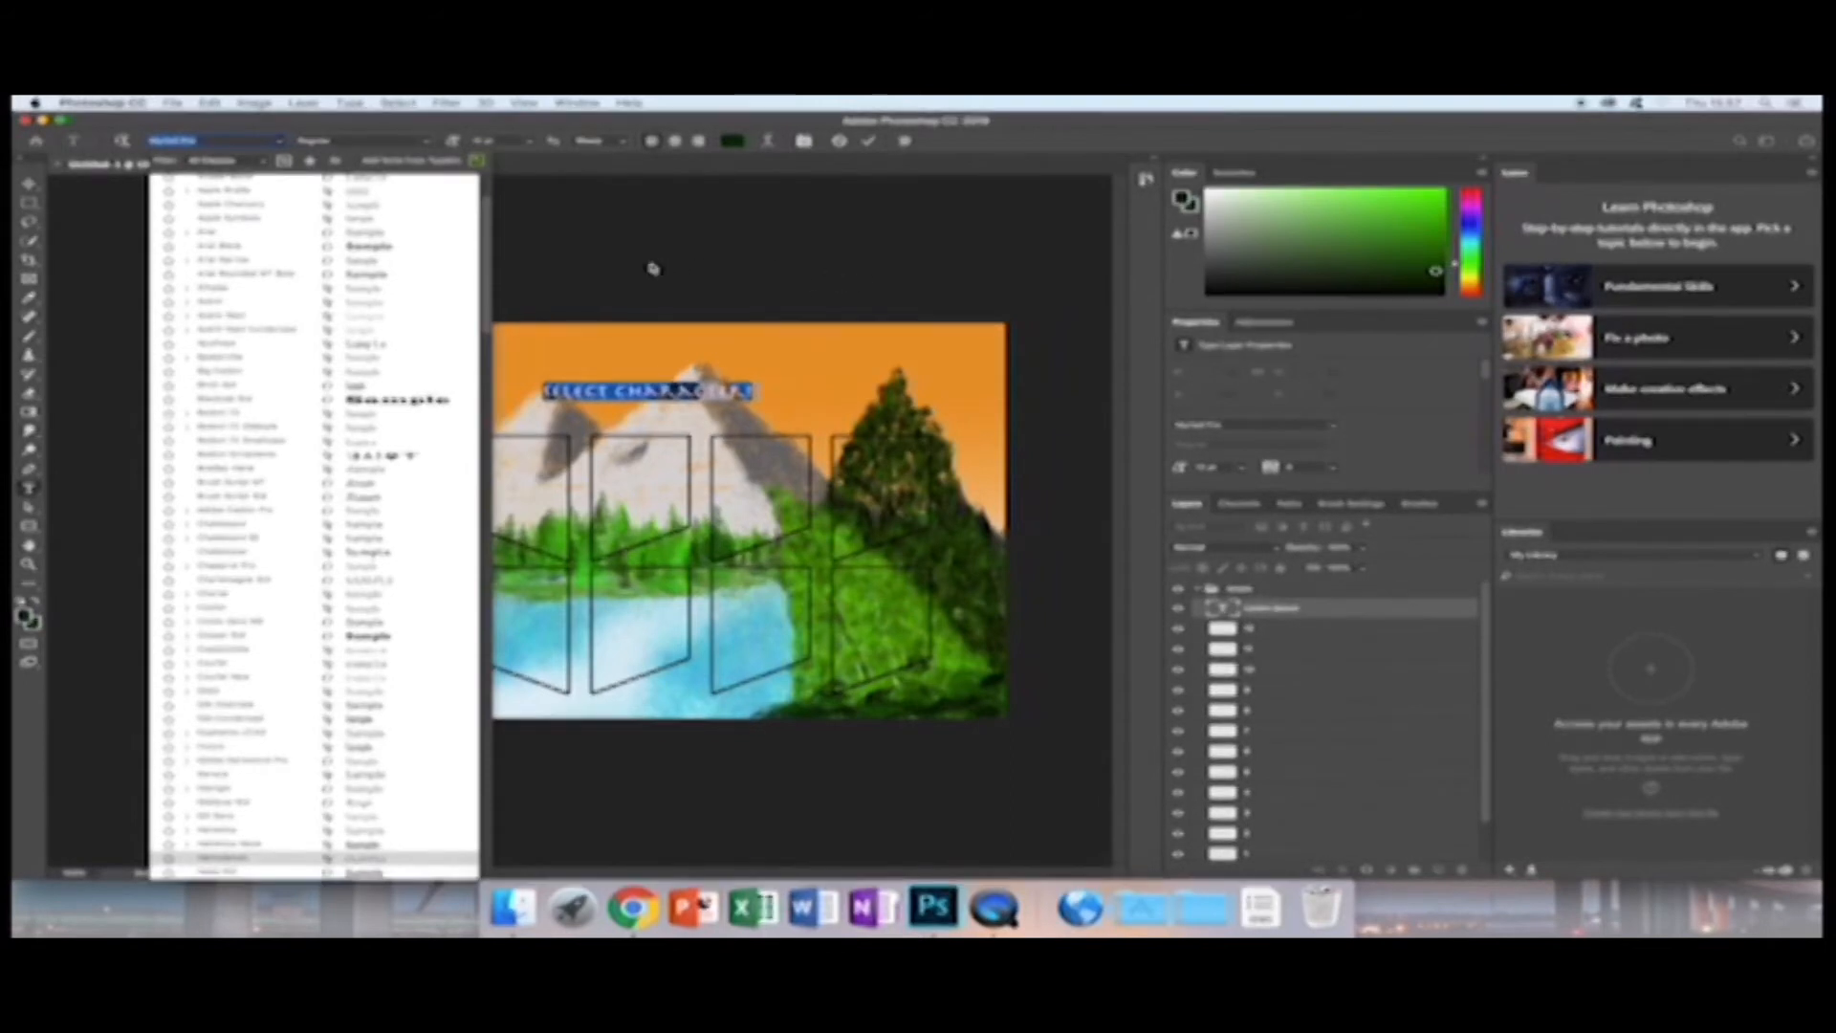
pyautogui.click(537, 185)
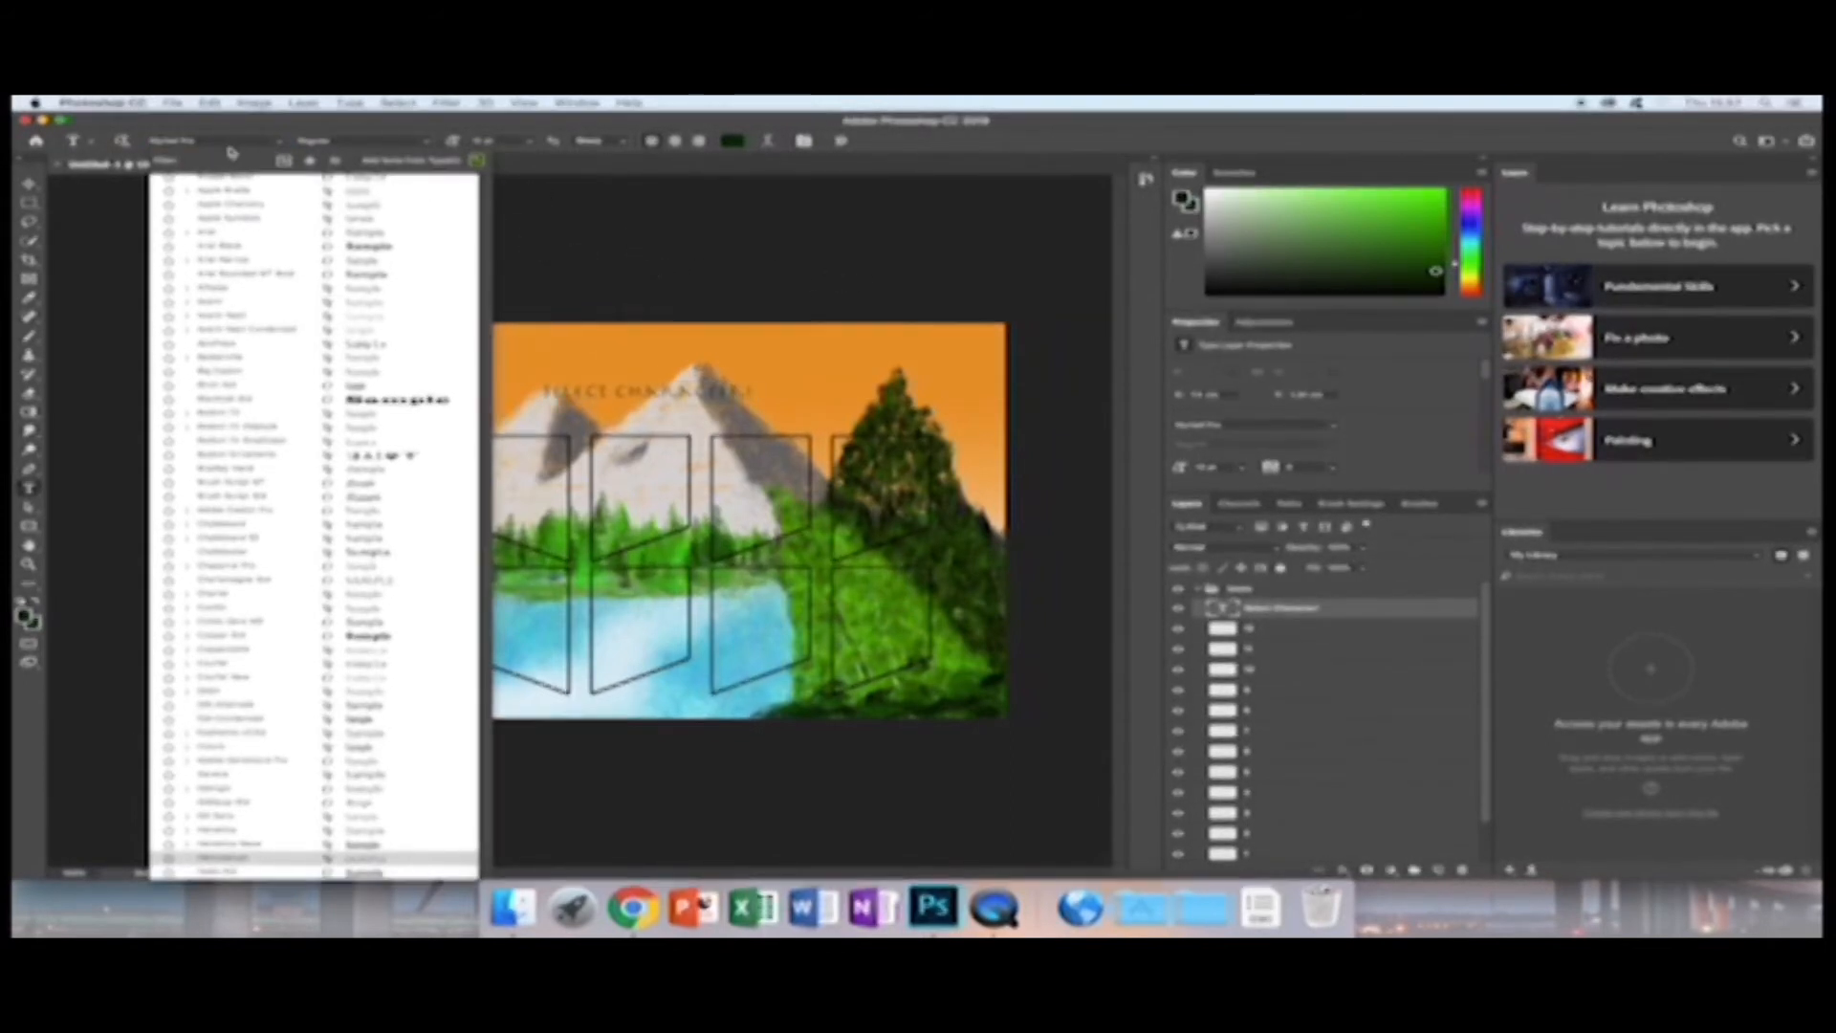
pyautogui.click(279, 142)
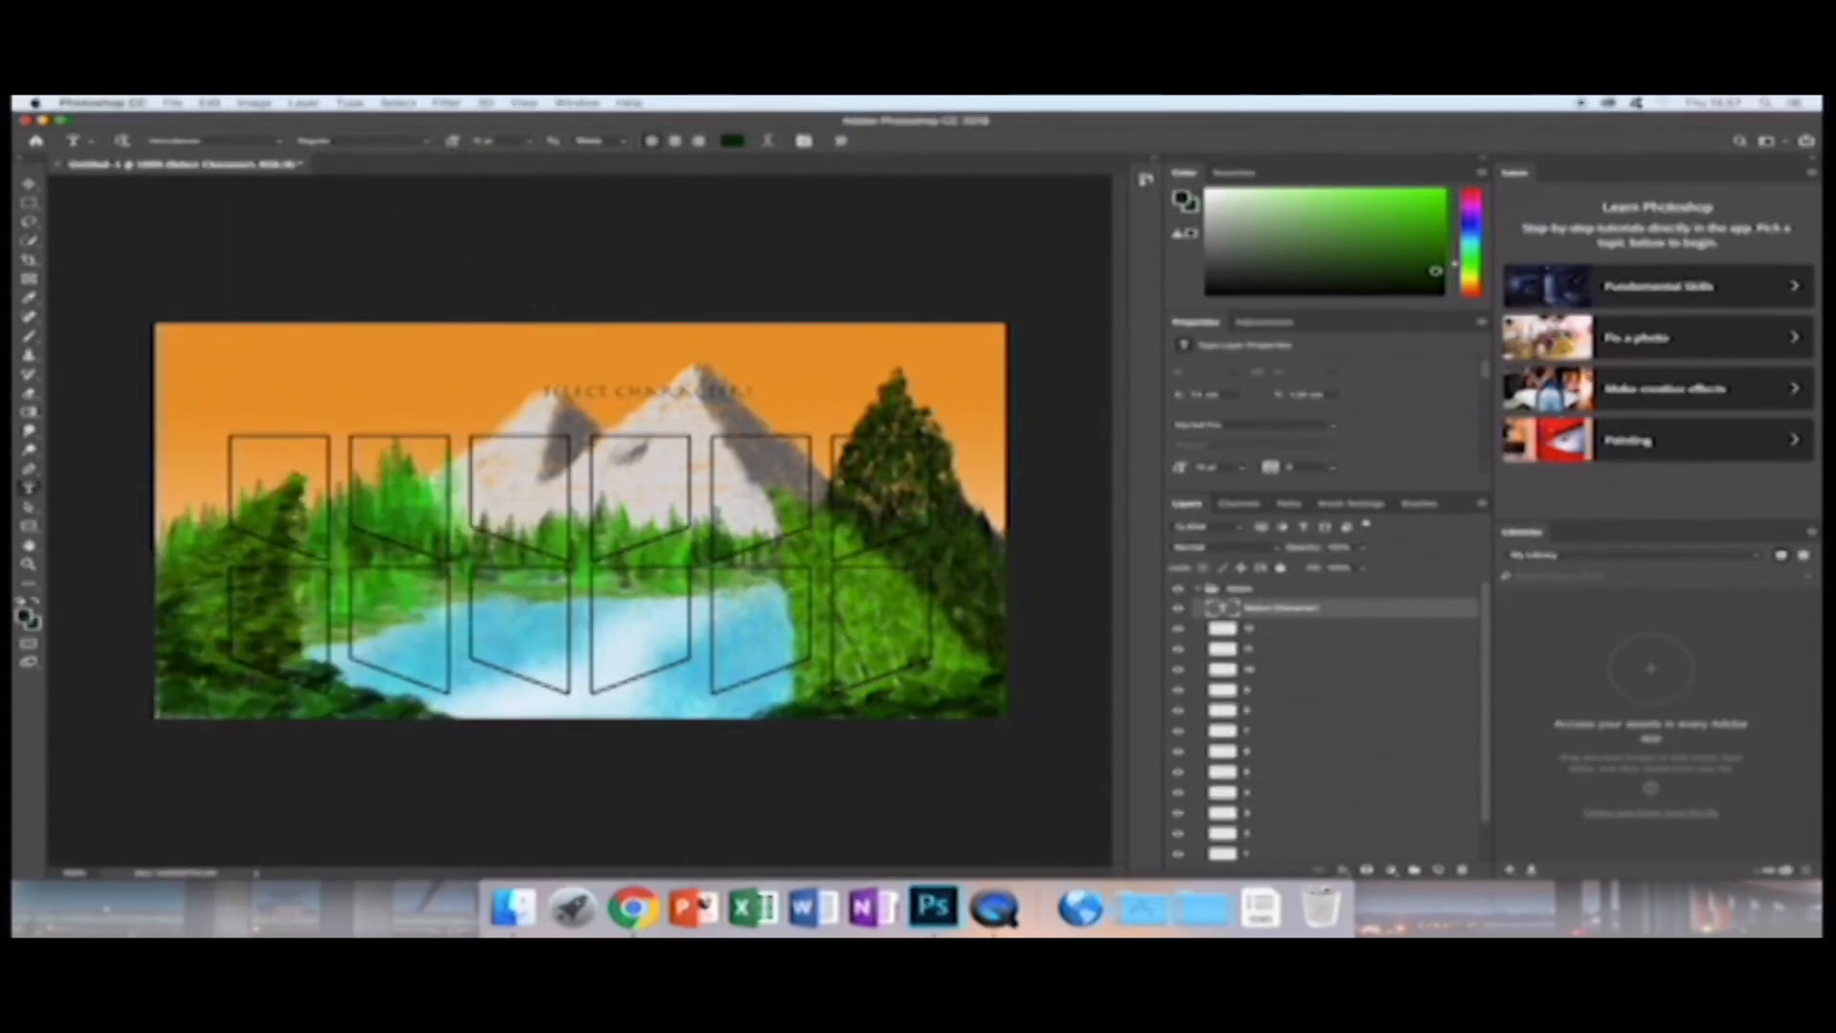
pyautogui.moveTo(753, 396); pyautogui.dragTo(863, 246)
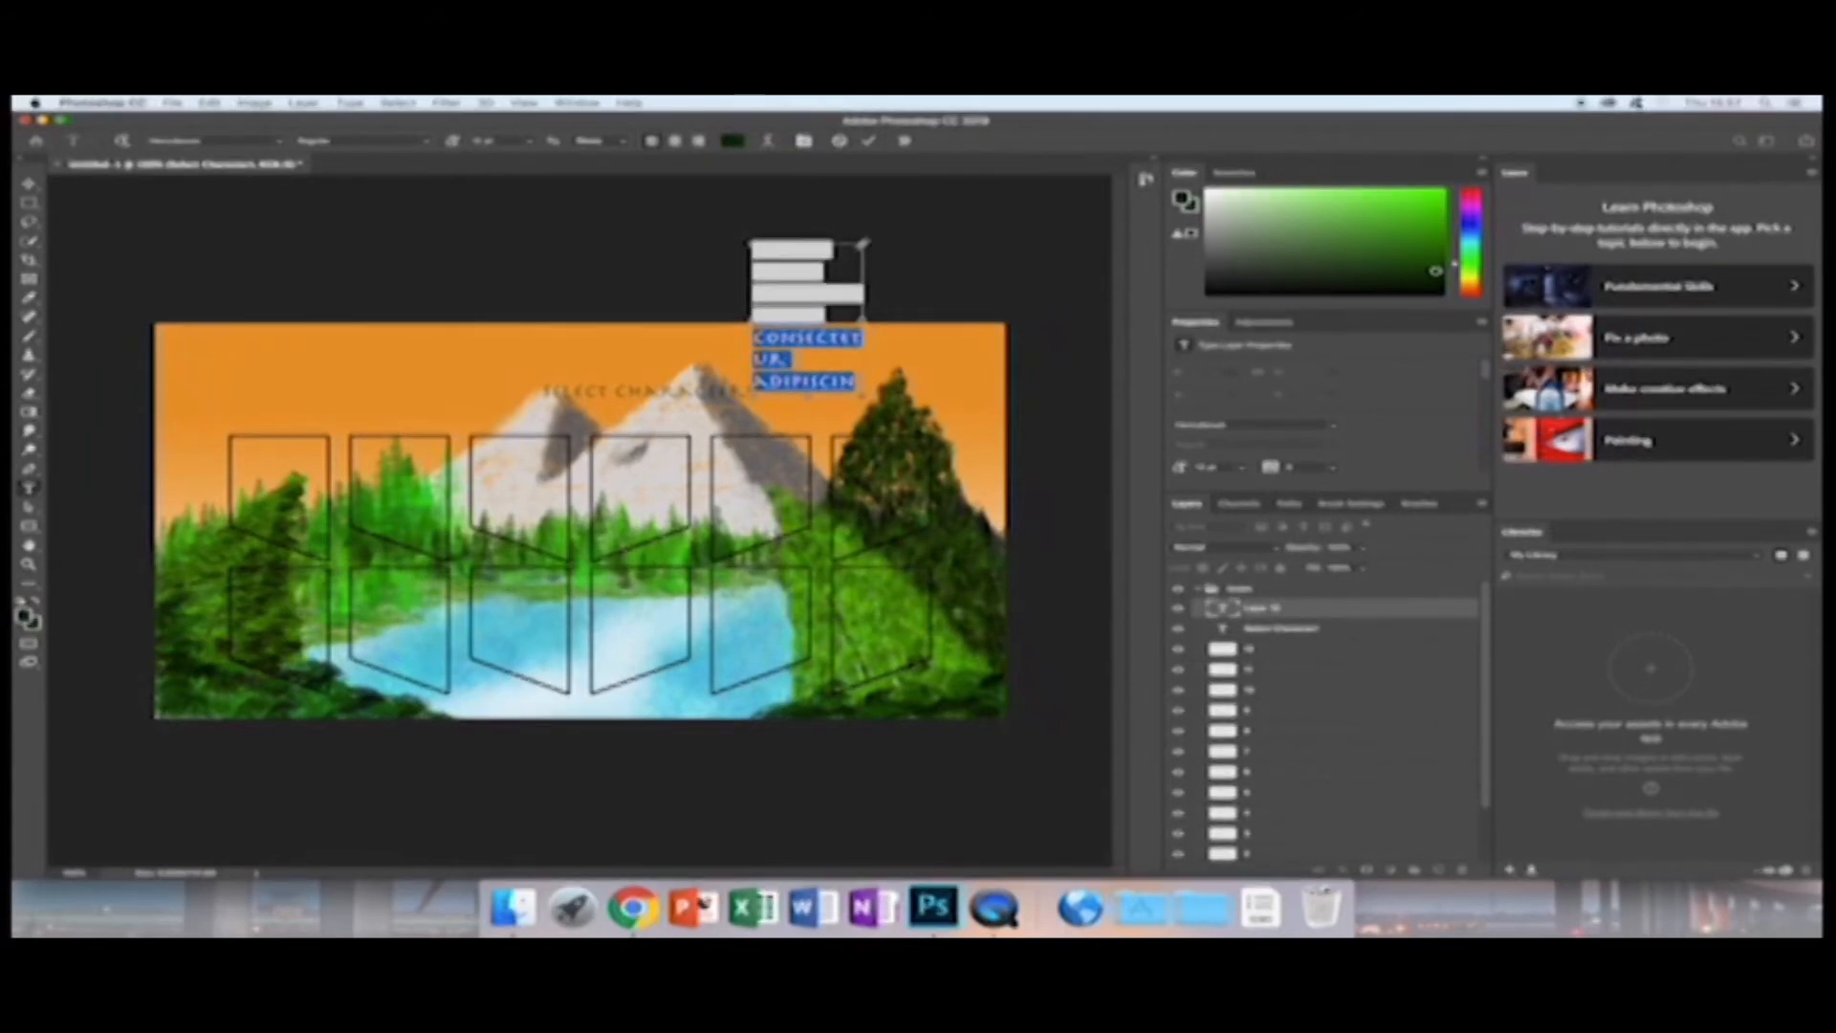
pyautogui.press('BackSpace')
pyautogui.click(633, 257)
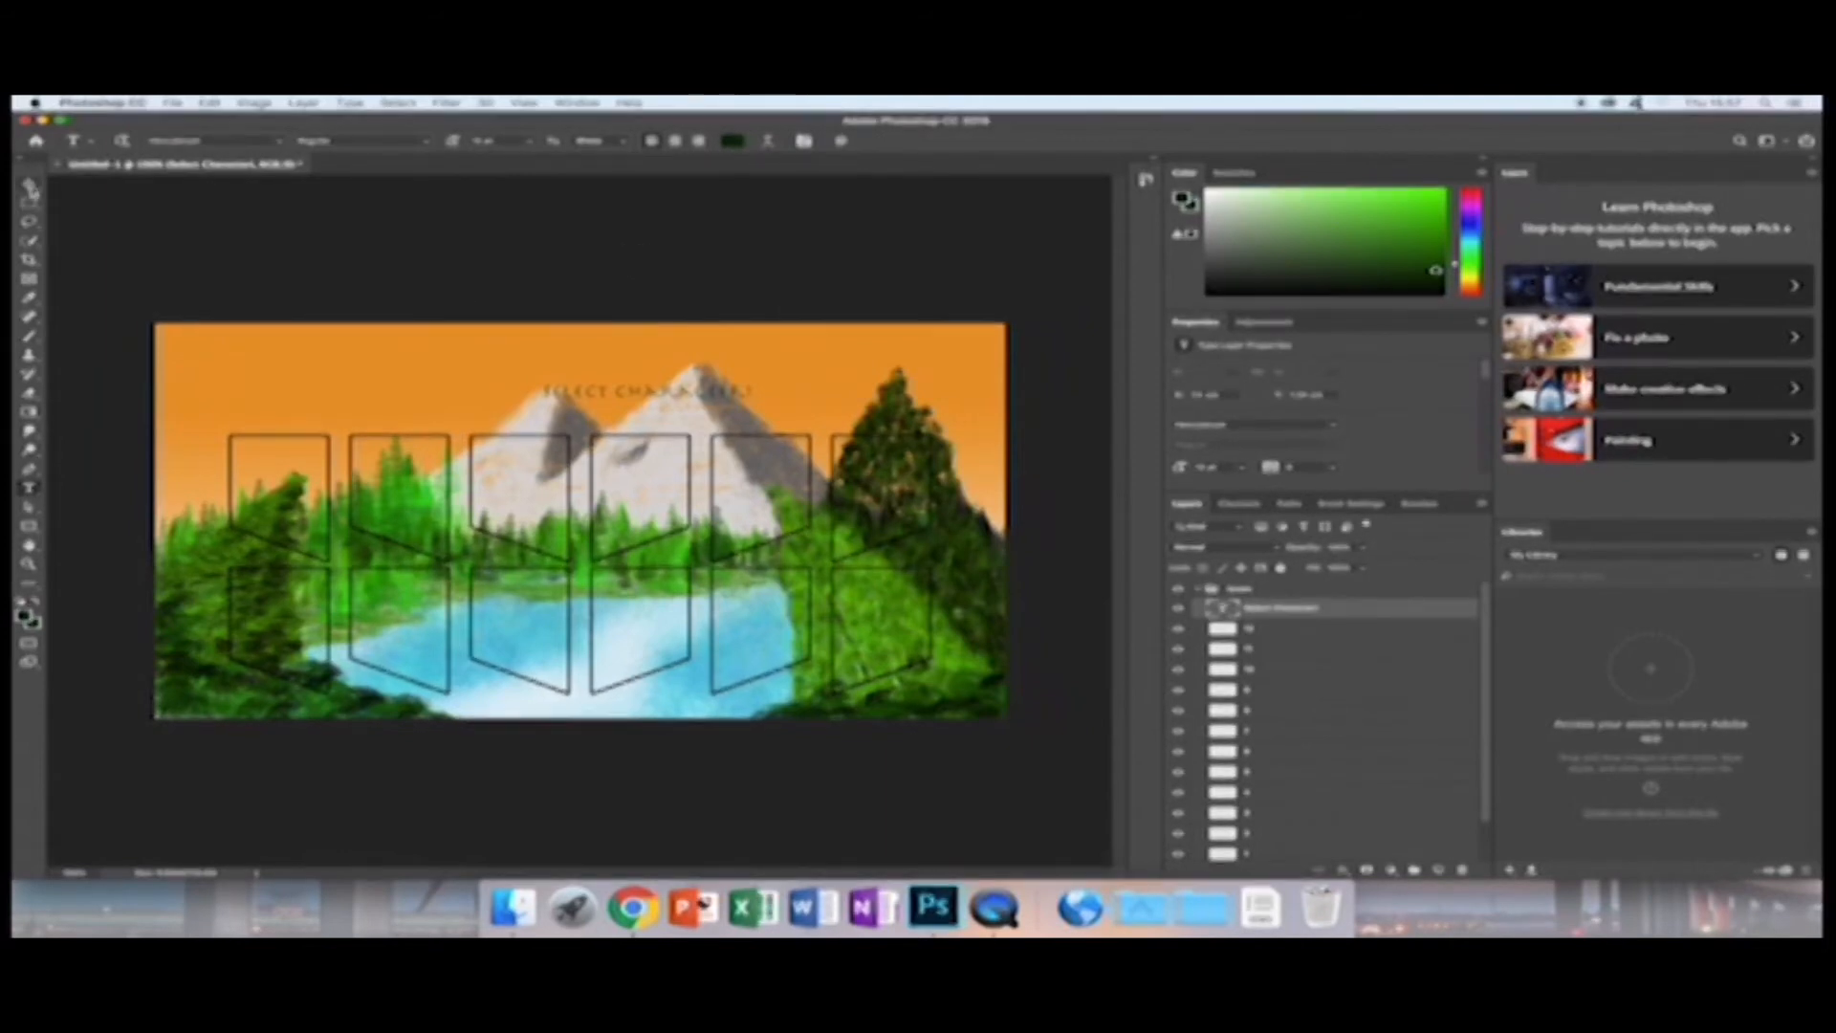
# Move the title text slightly to the left, try larger font sizes and set it to 36 pt.
pyautogui.click(29, 186)
pyautogui.moveTo(713, 383); pyautogui.dragTo(669, 381)
pyautogui.doubleClick(669, 387)
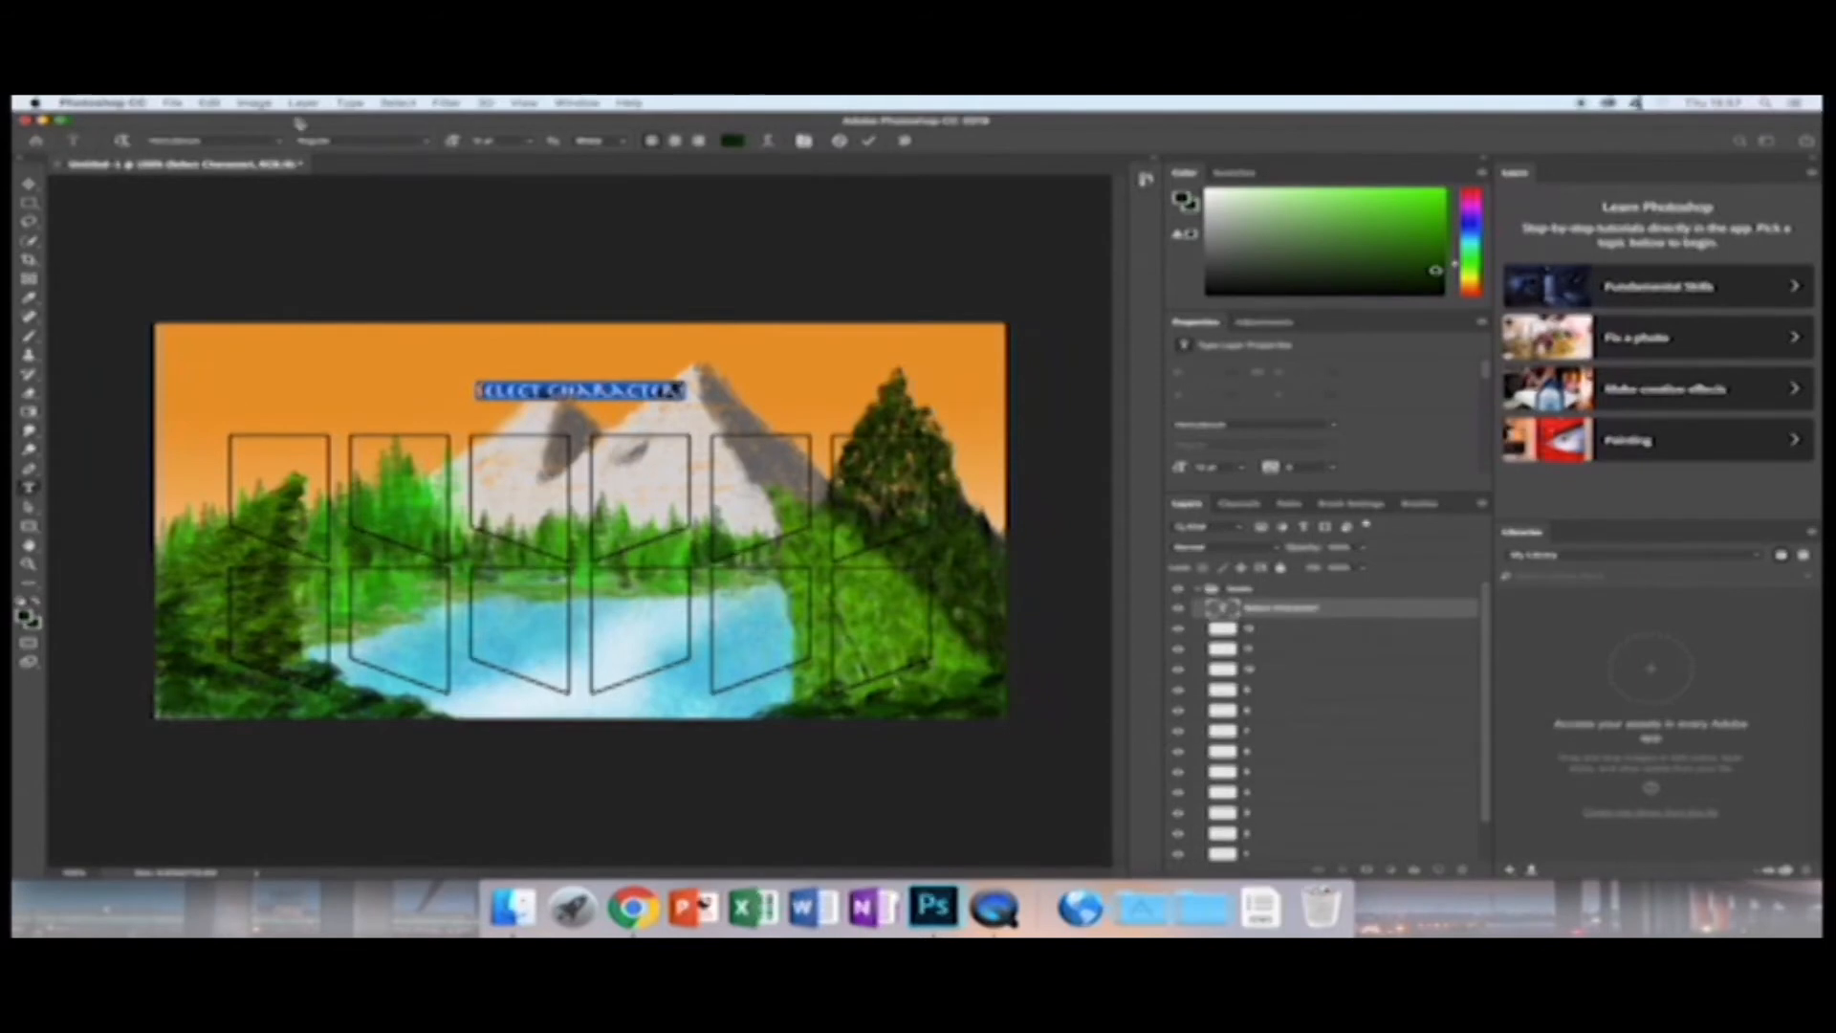
pyautogui.click(524, 142)
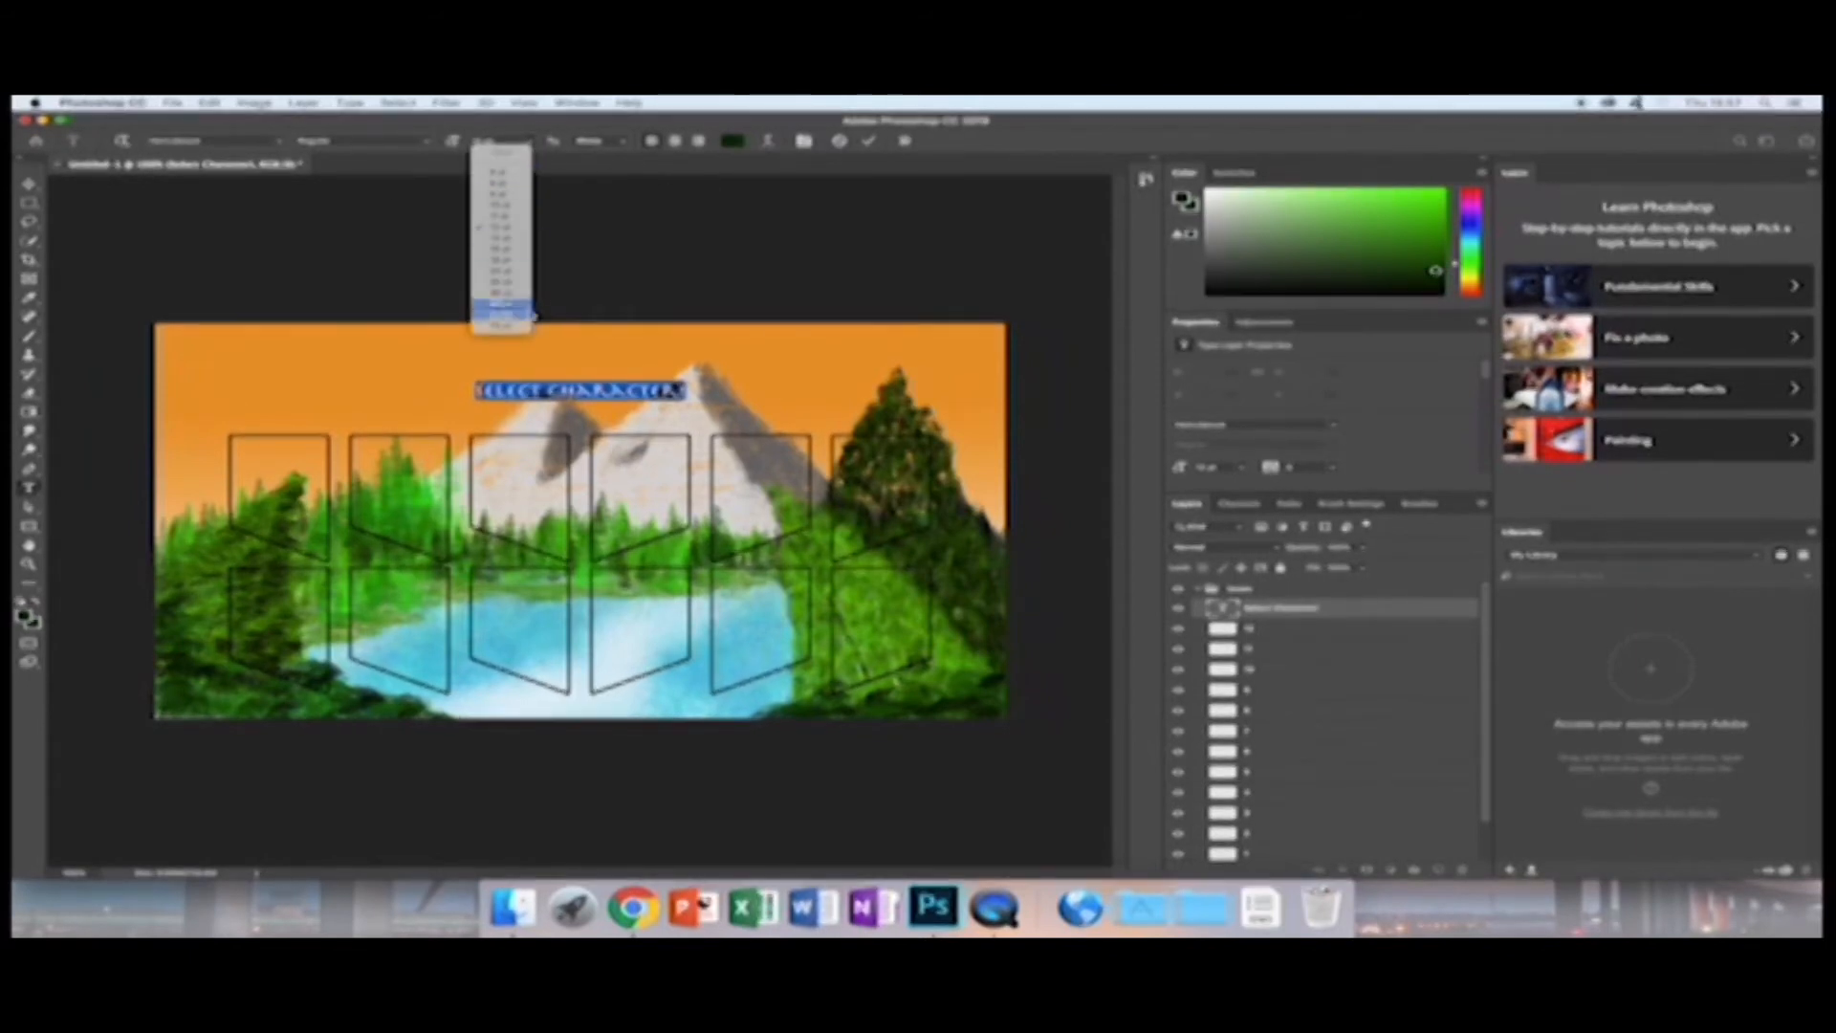
pyautogui.click(502, 327)
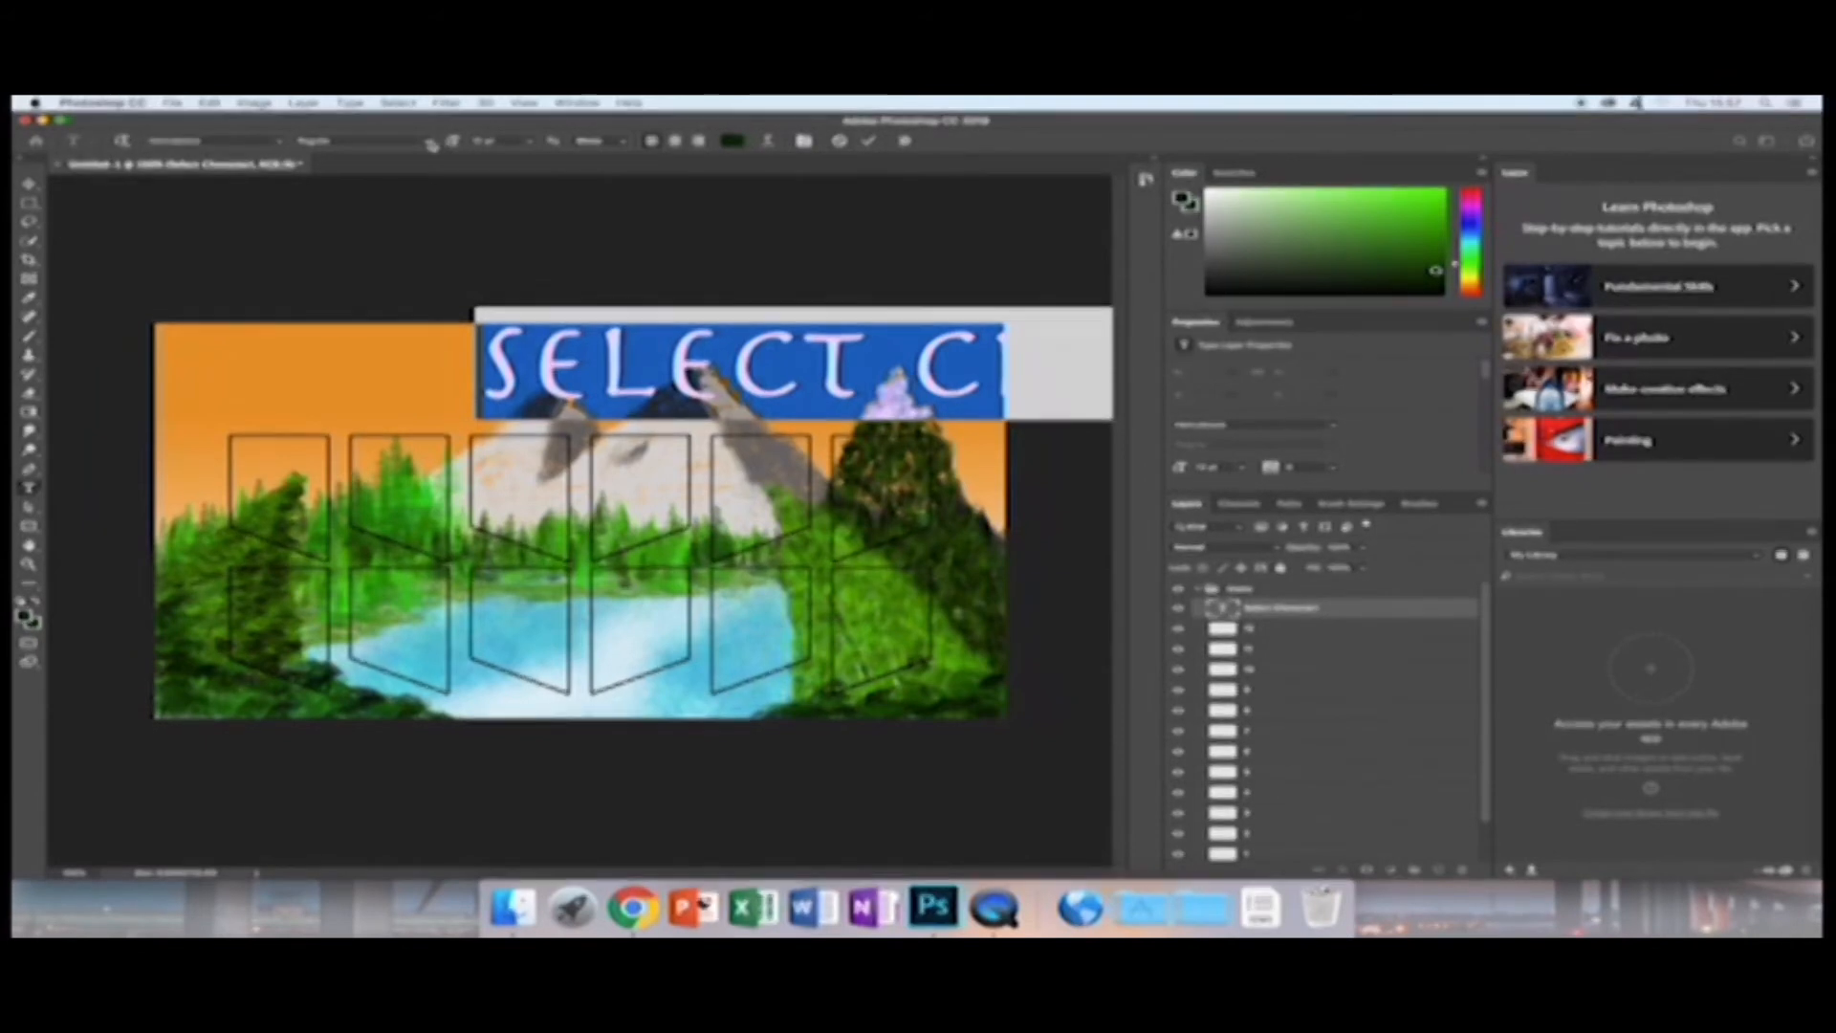
pyautogui.click(528, 146)
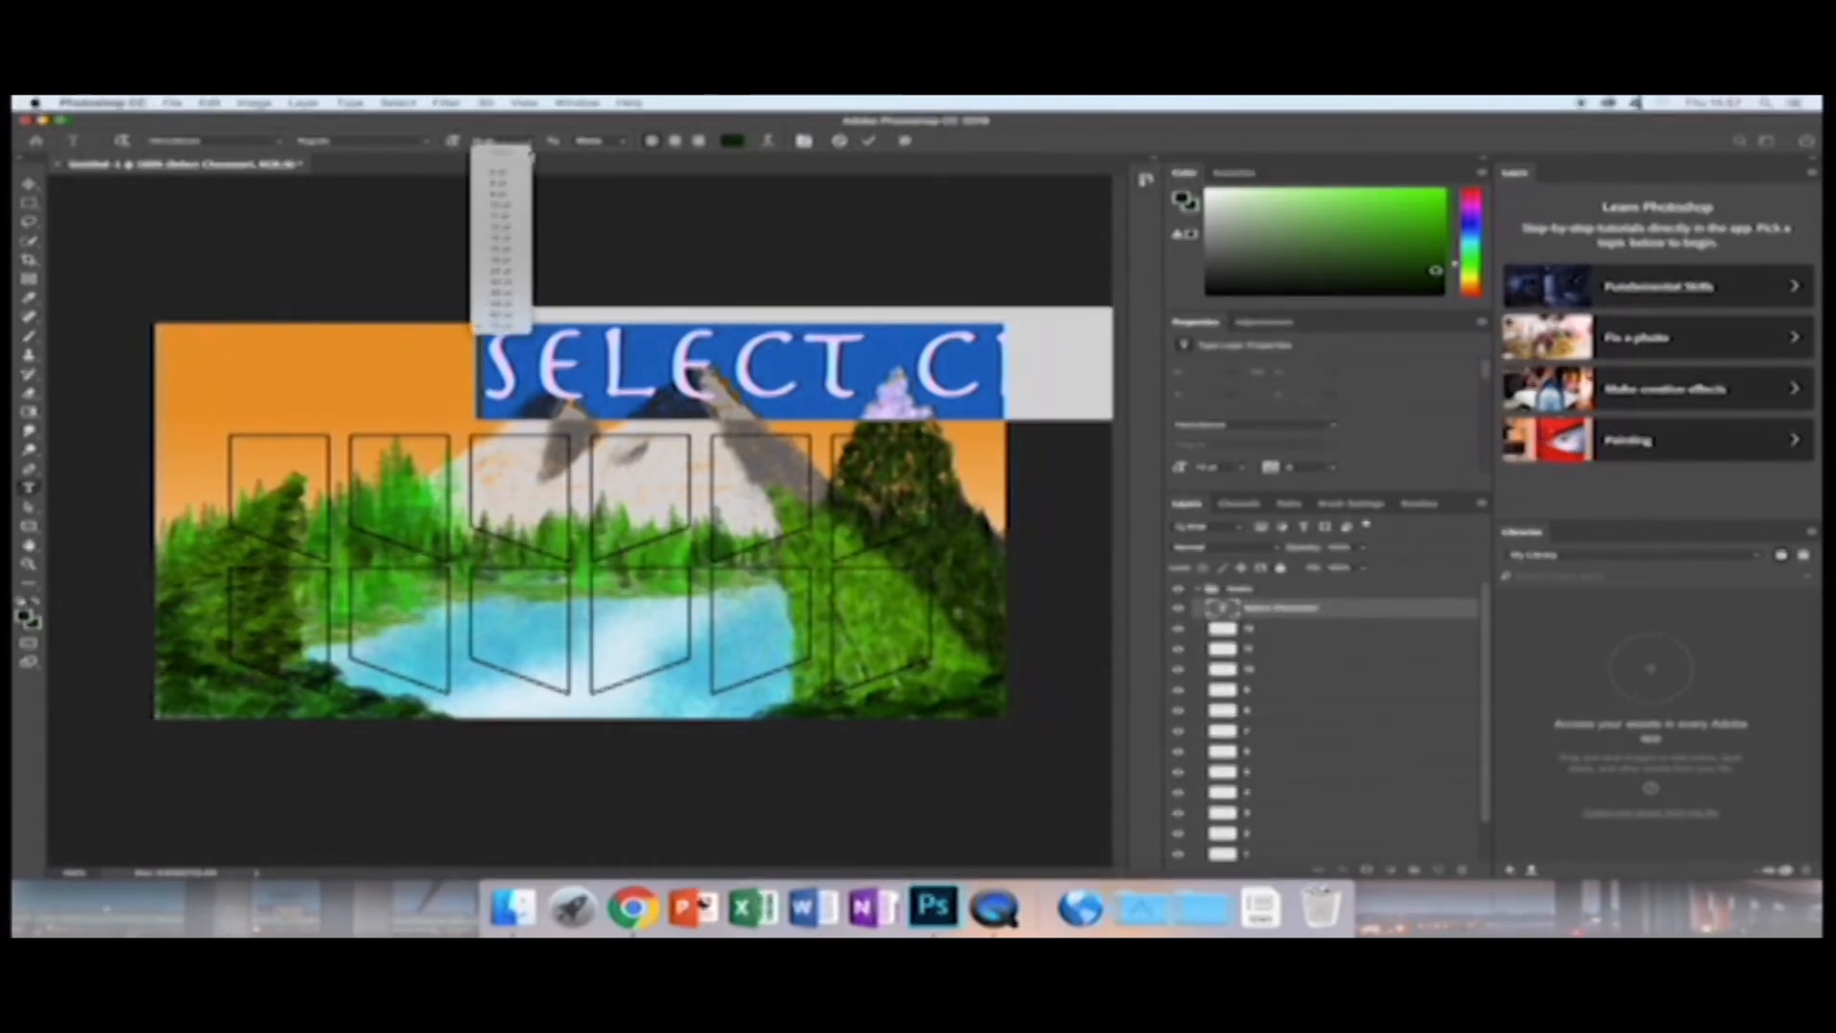
pyautogui.click(504, 316)
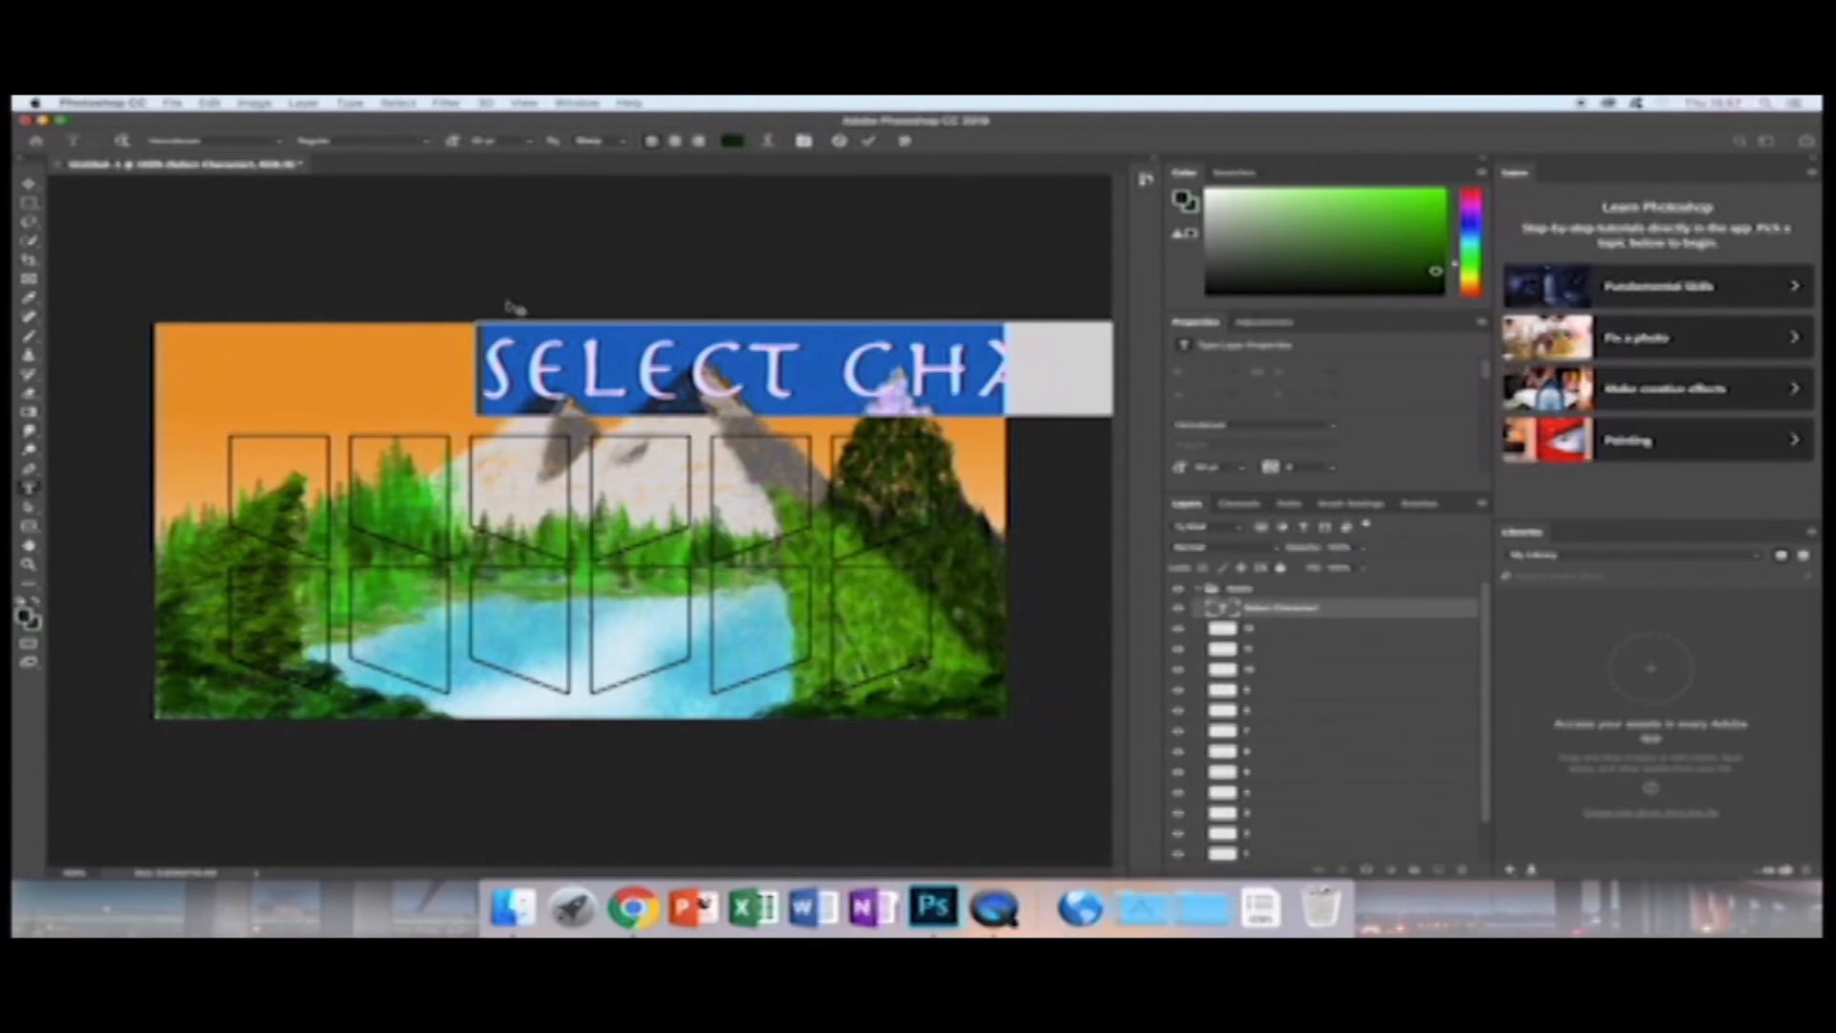
pyautogui.click(524, 140)
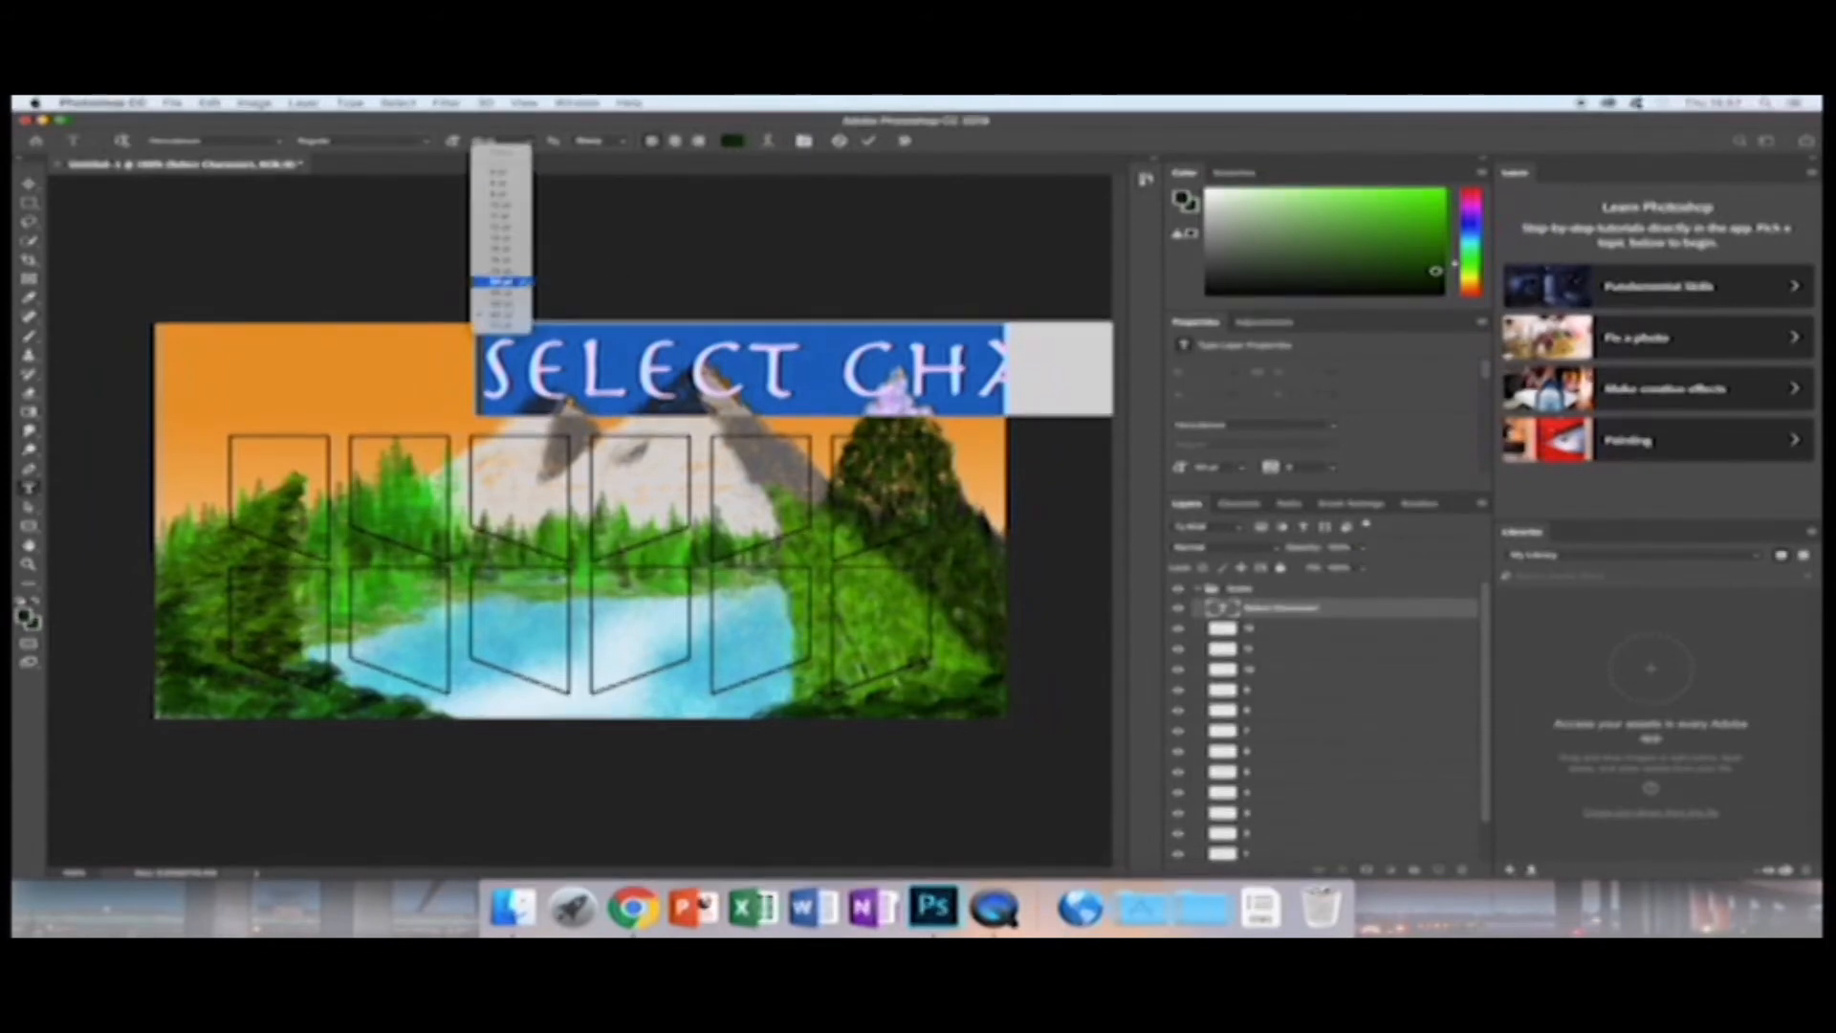
pyautogui.click(524, 306)
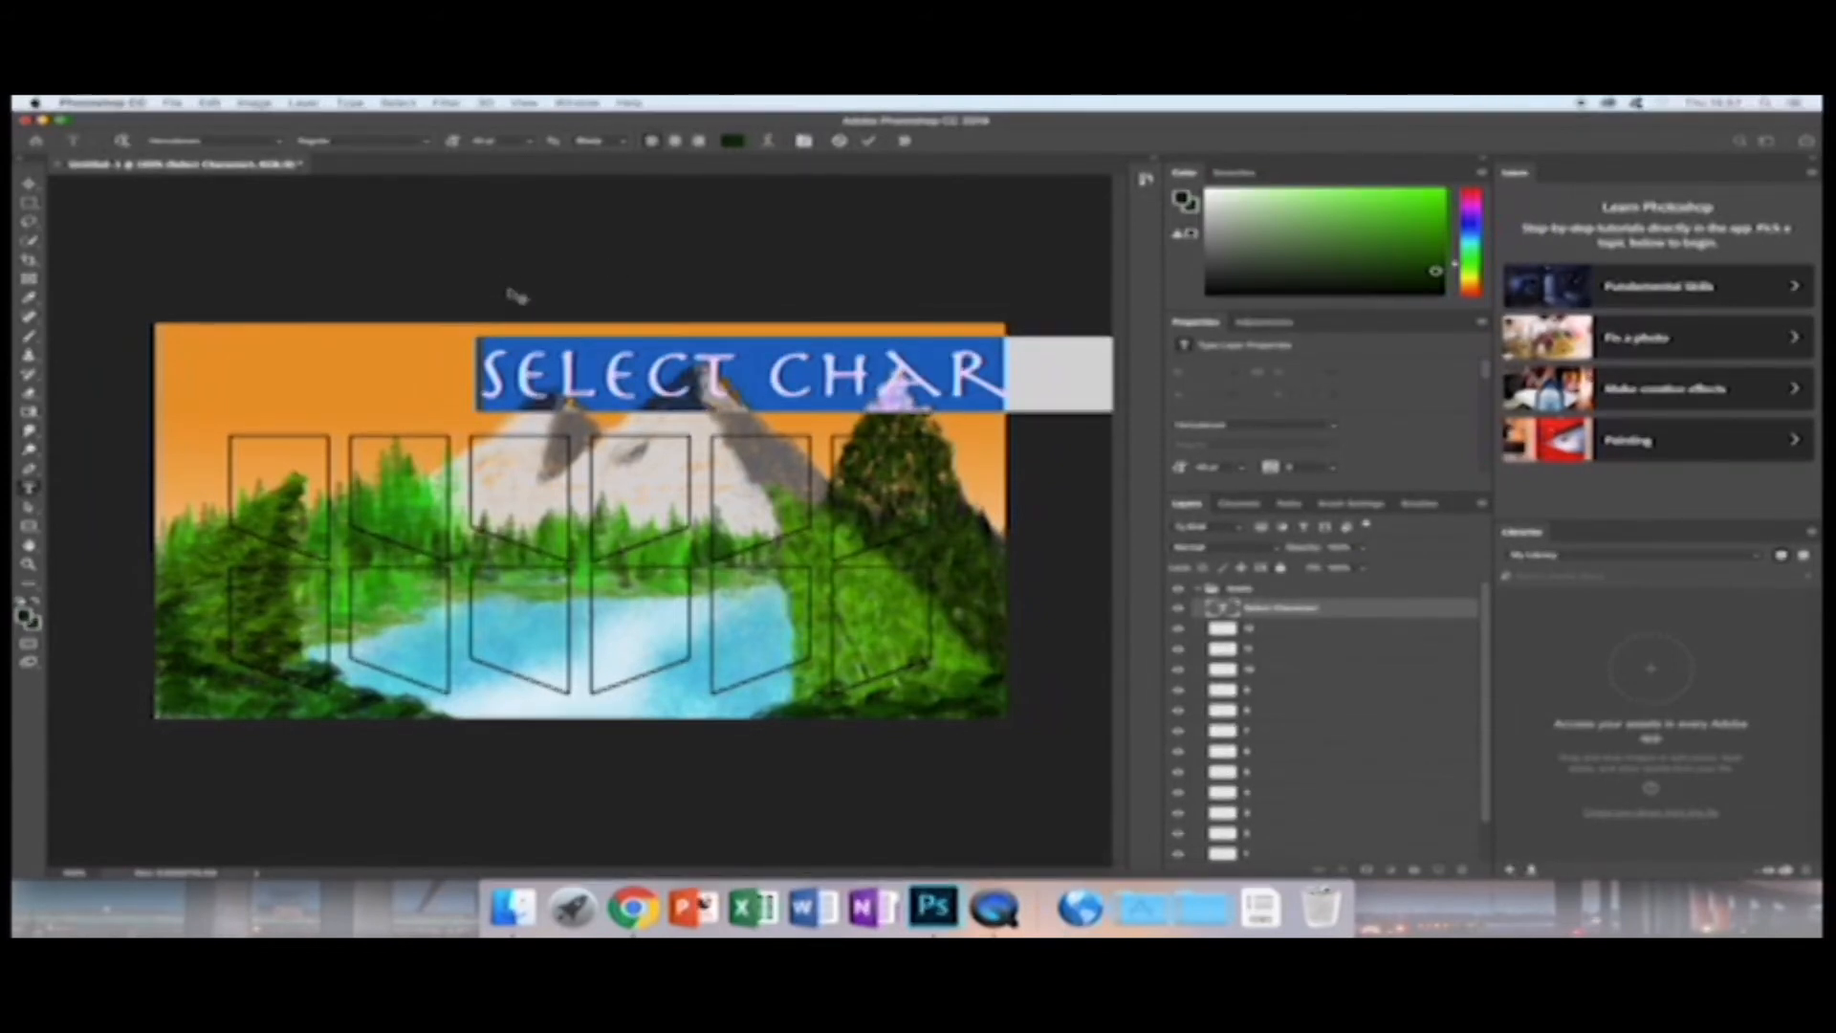
pyautogui.click(524, 140)
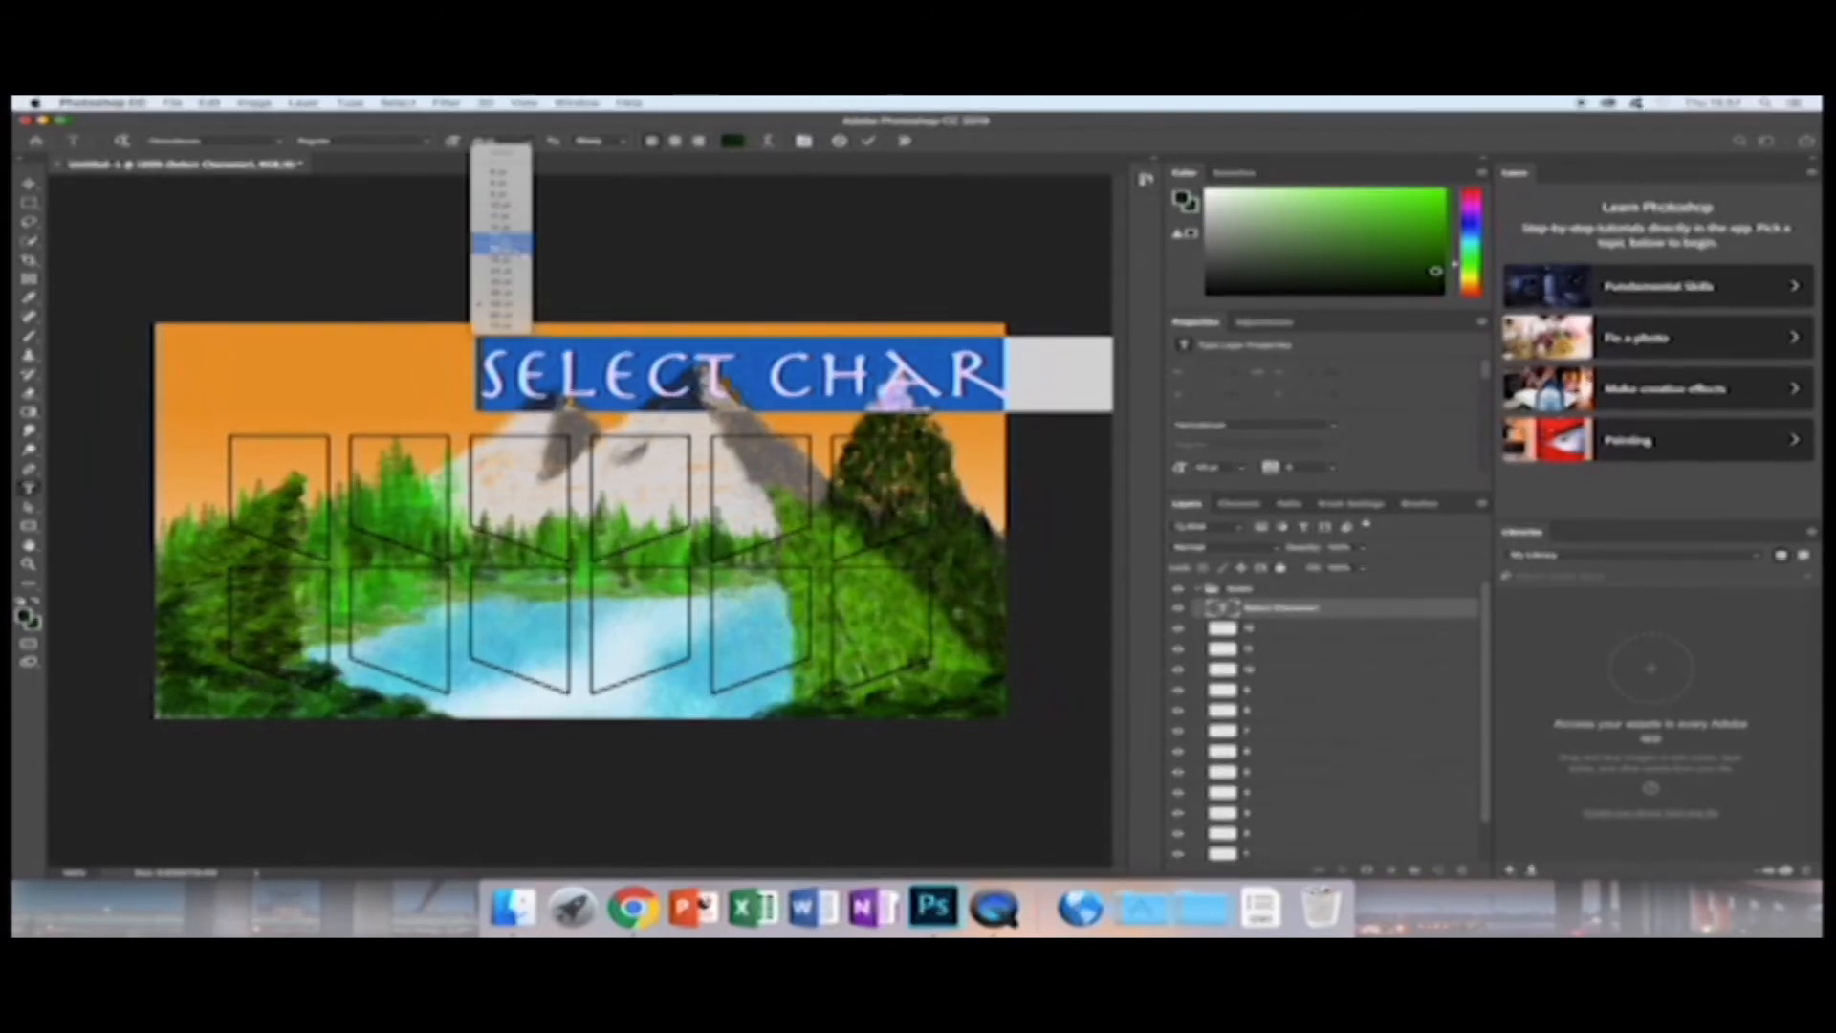
pyautogui.click(507, 292)
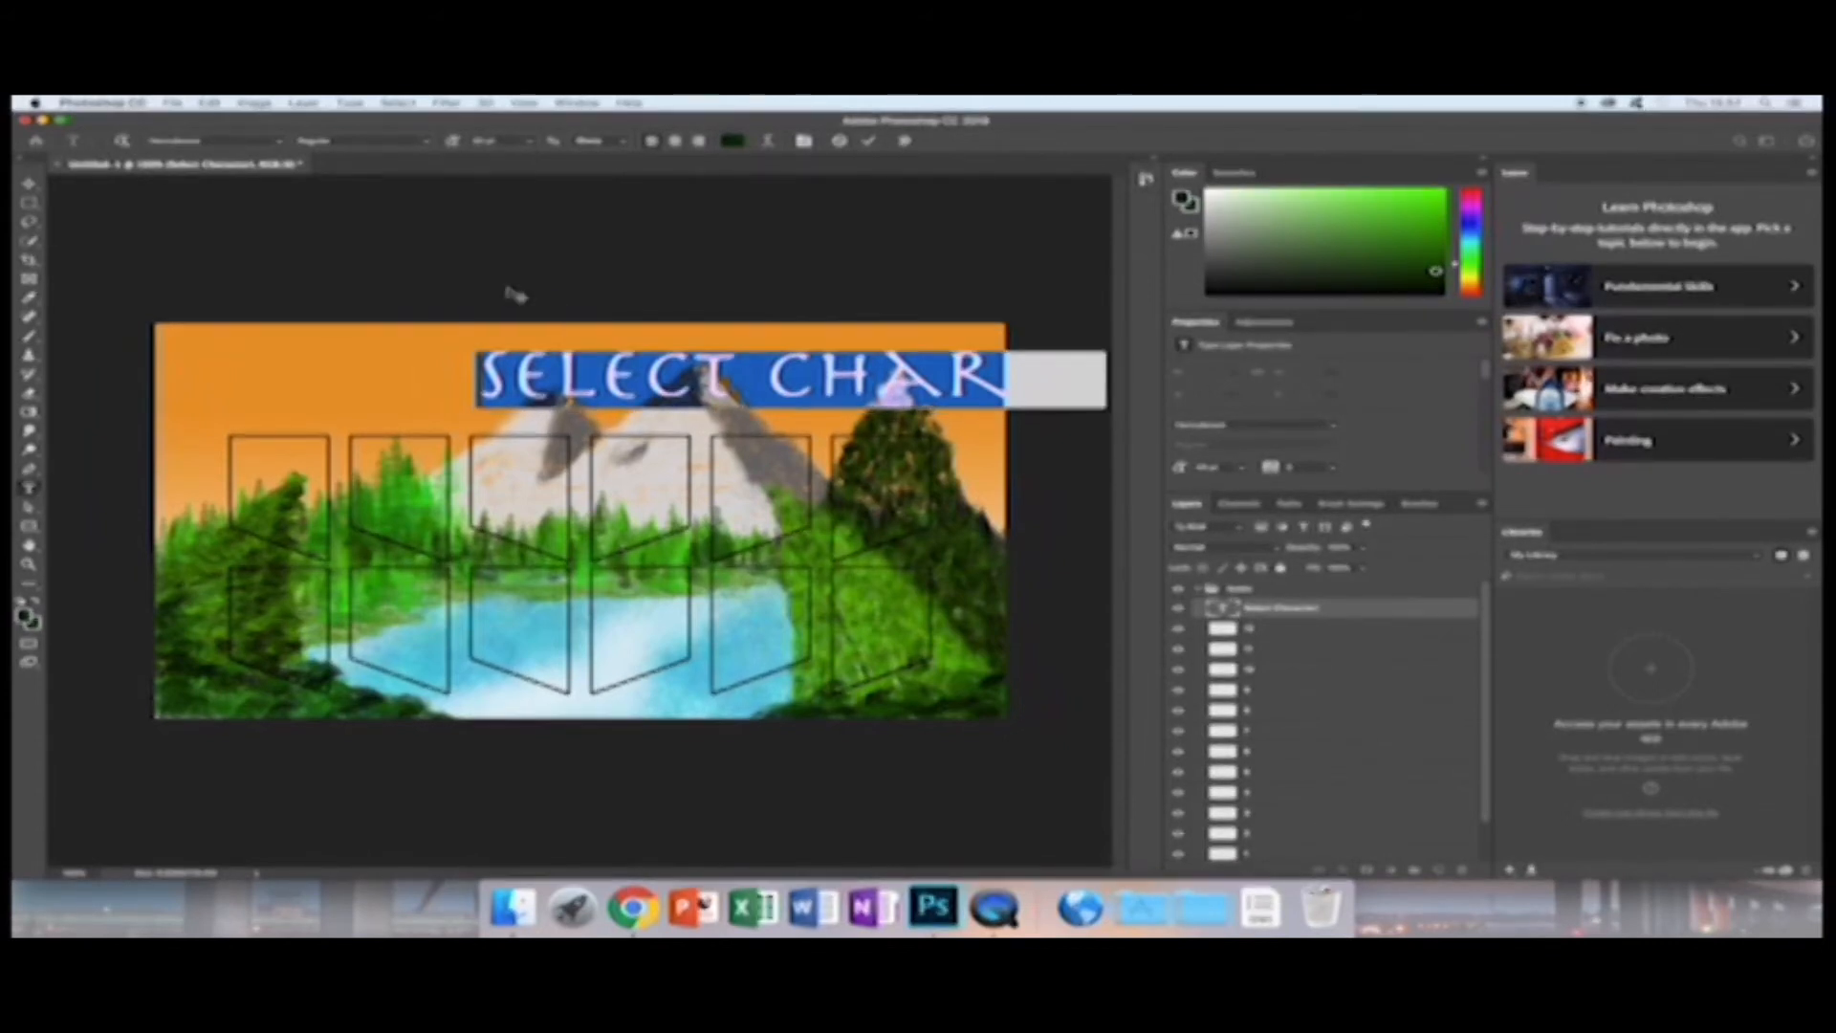
pyautogui.press('super+Return')
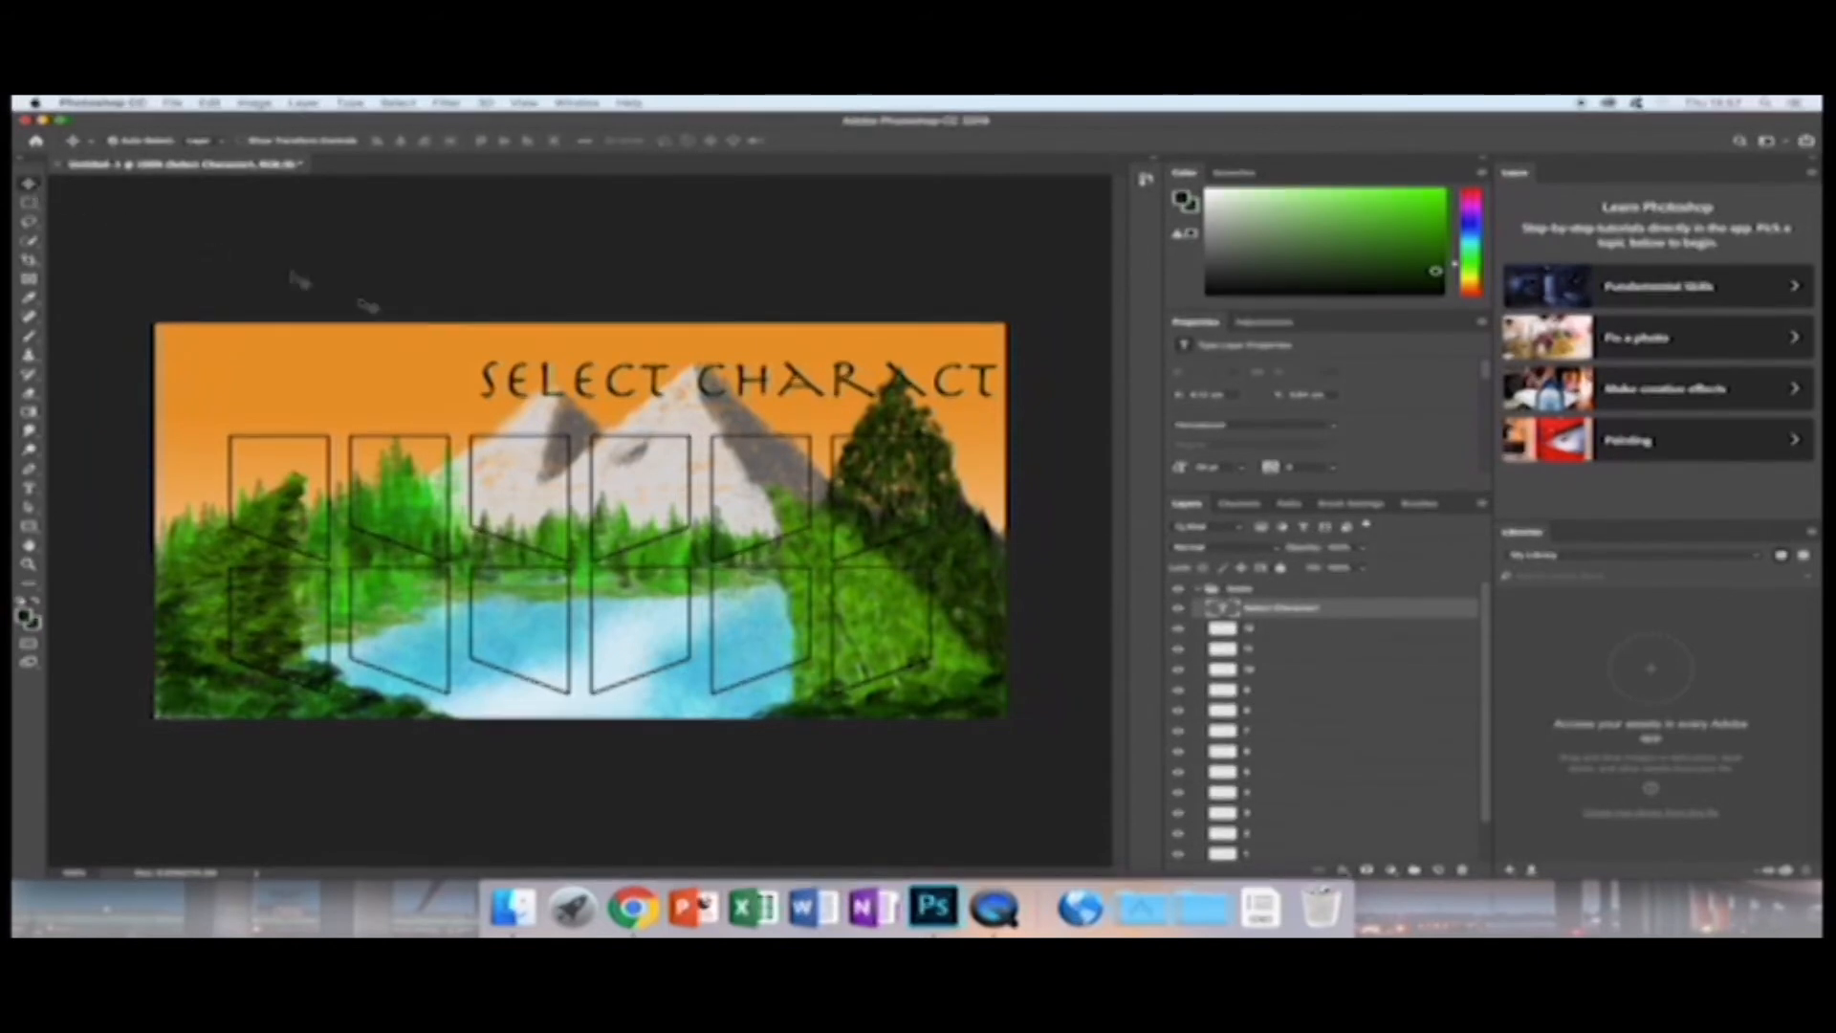
# Centre the enlarged title in the sky above the boxes and move its layer out above the group of boxes, collapsing the group.
pyautogui.moveTo(510, 385); pyautogui.dragTo(306, 371)
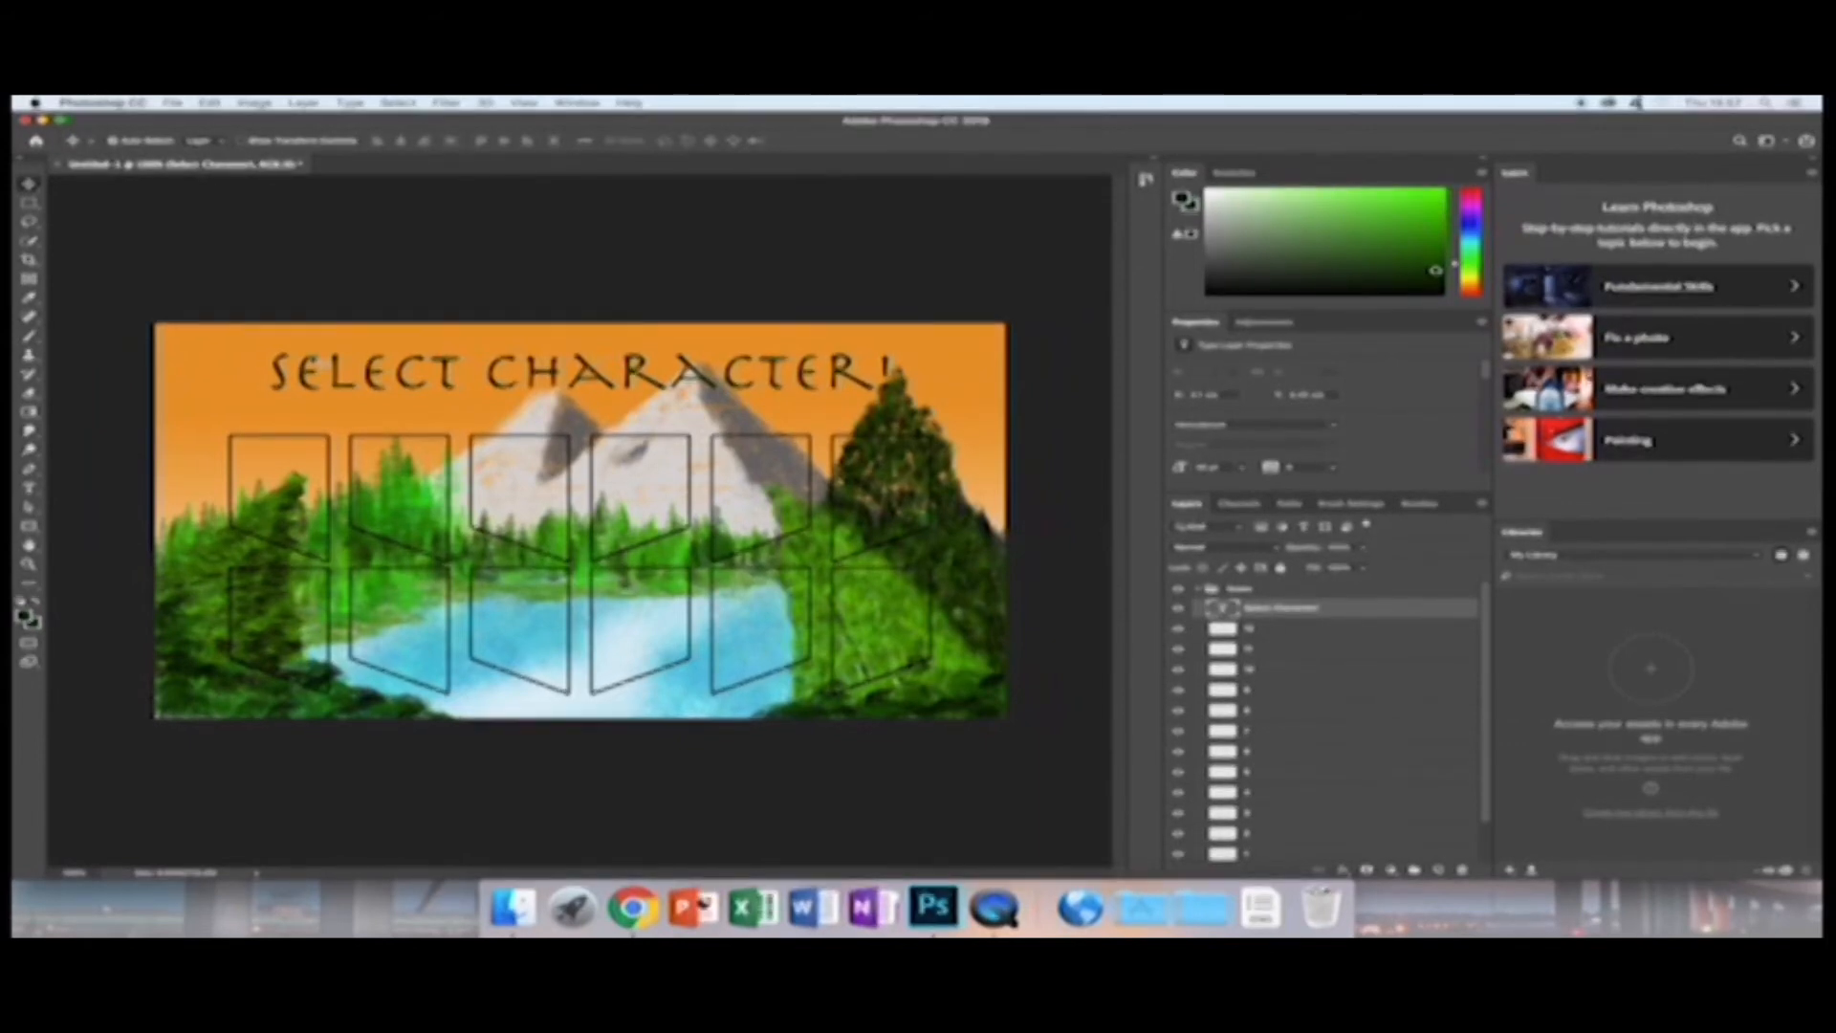
pyautogui.moveTo(1284, 611); pyautogui.dragTo(1280, 584)
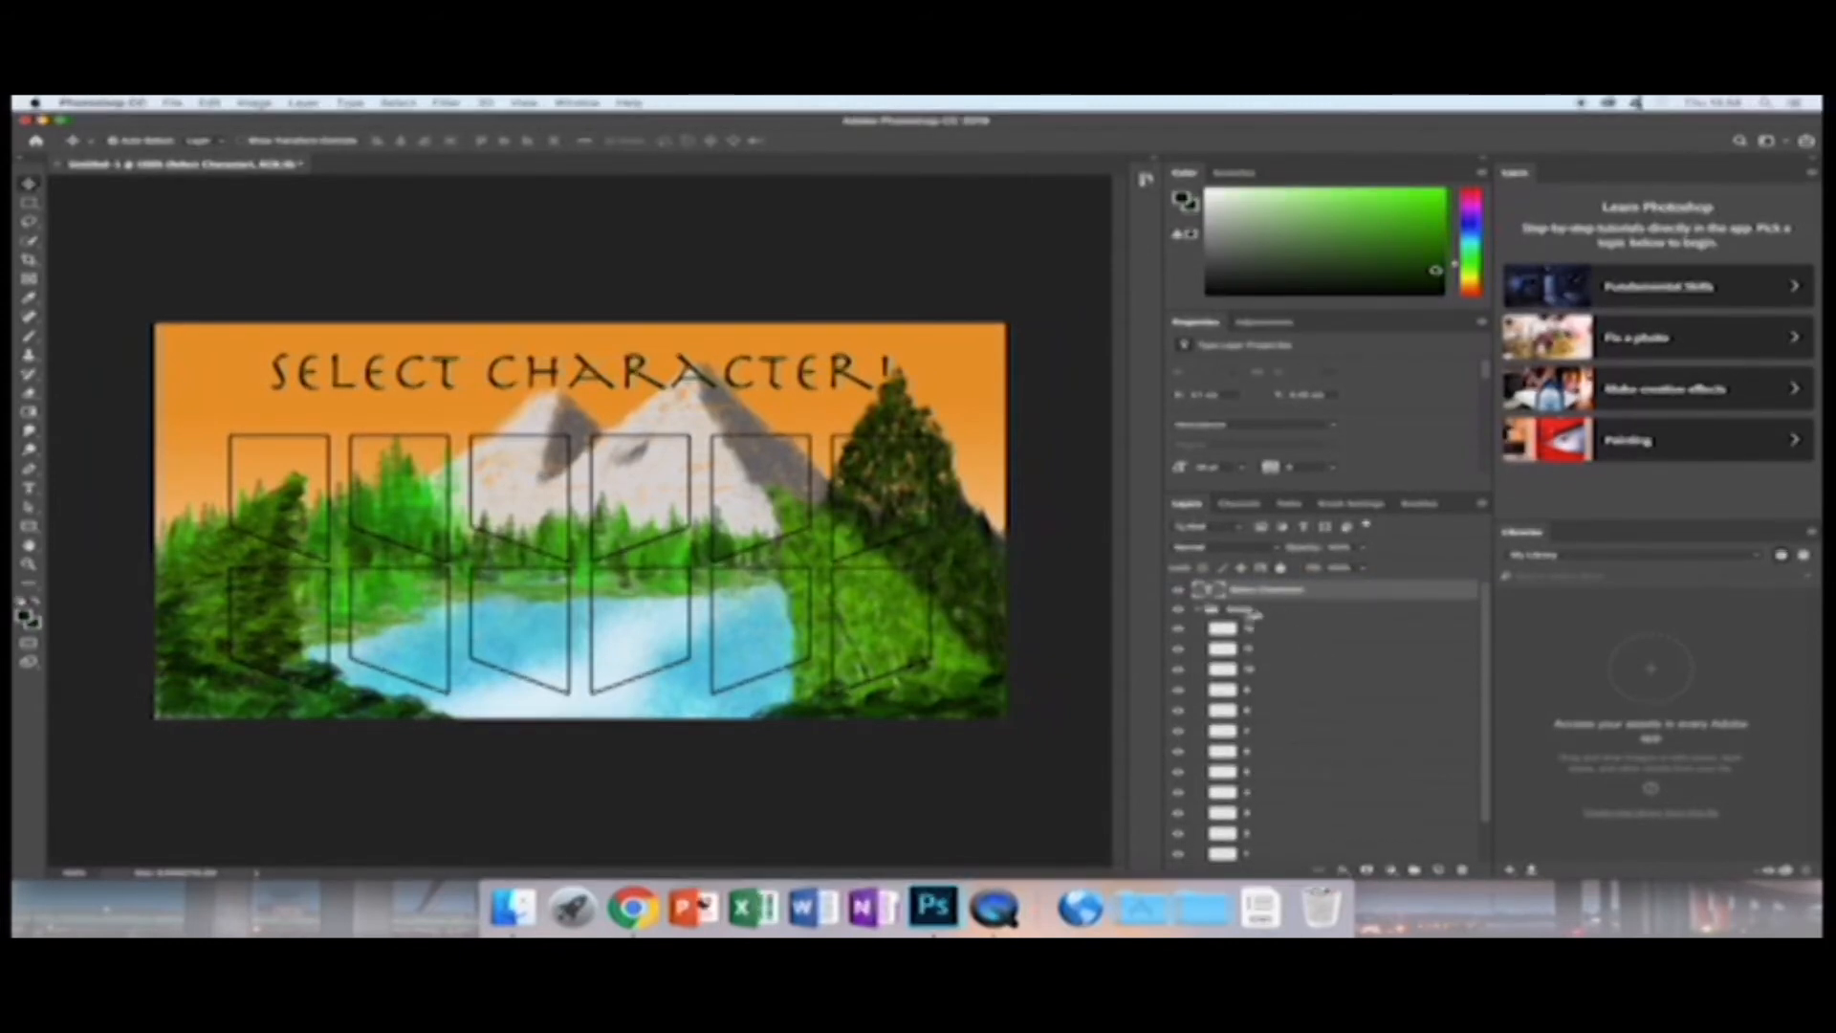
pyautogui.click(1200, 609)
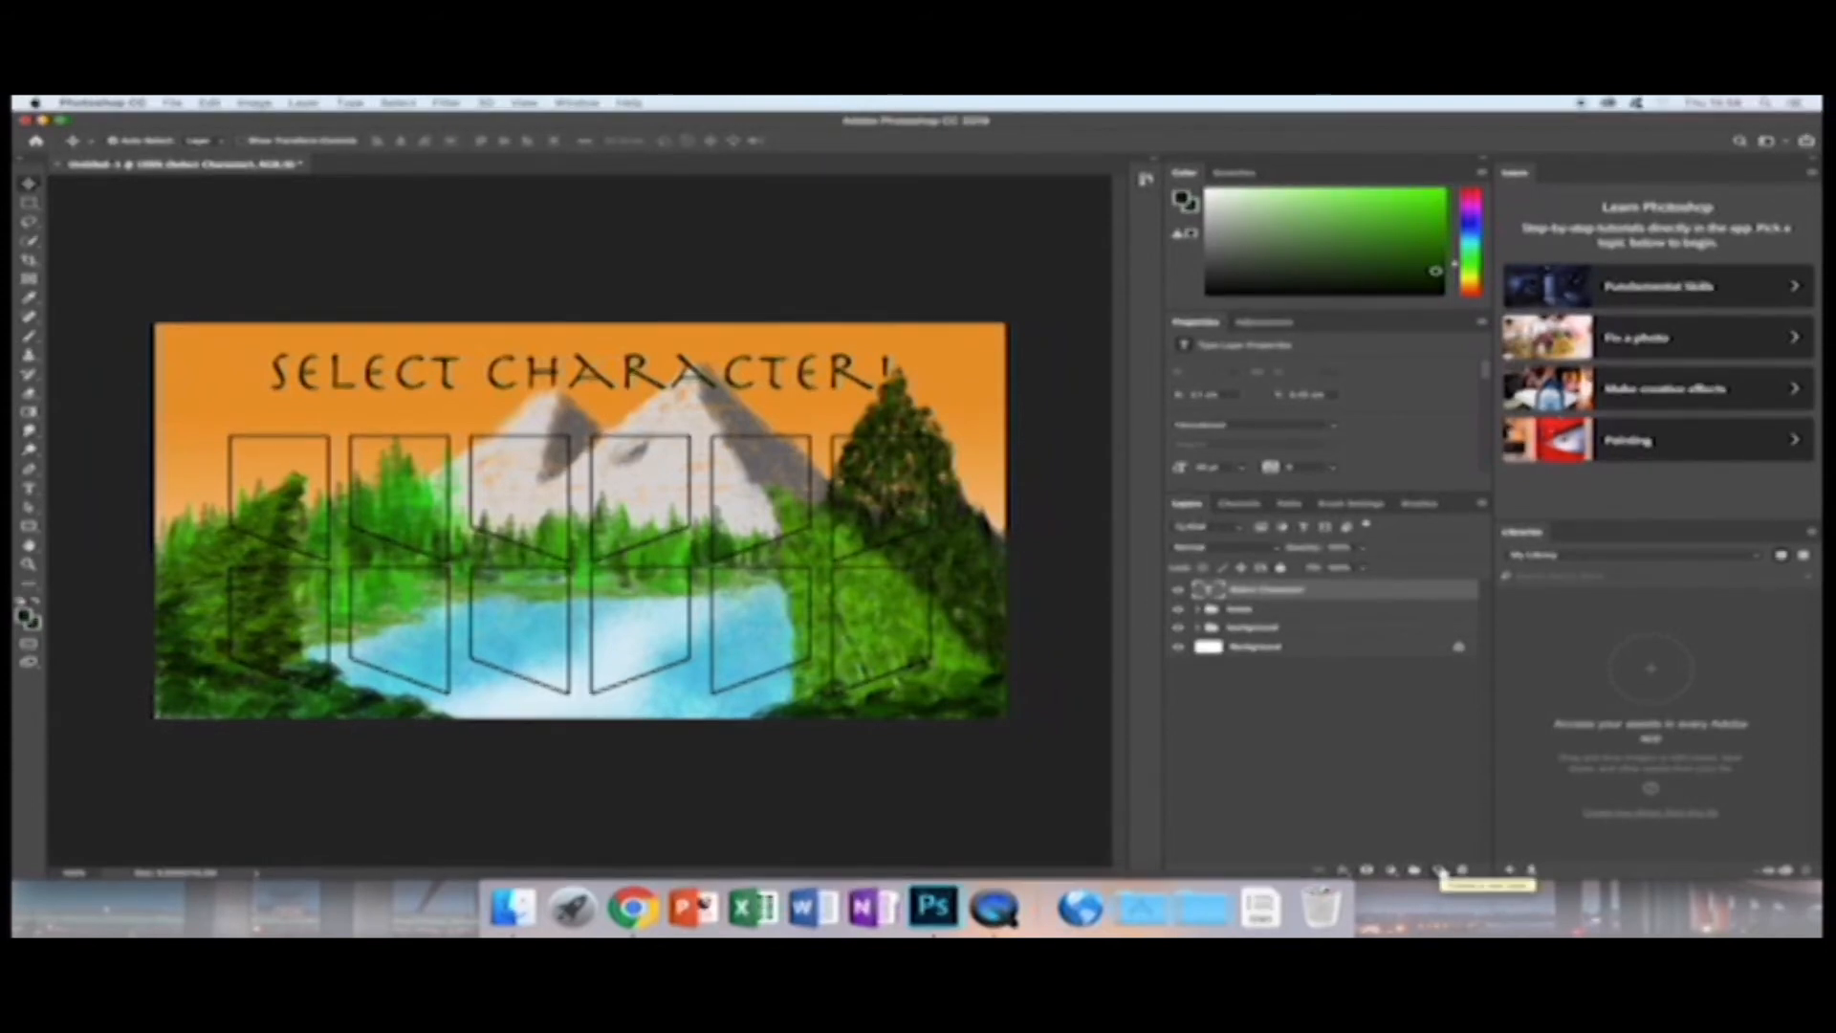
# Set the background colour to yellow and the foreground colour to a pale yellow.
pyautogui.moveTo(1461, 272); pyautogui.dragTo(1408, 188)
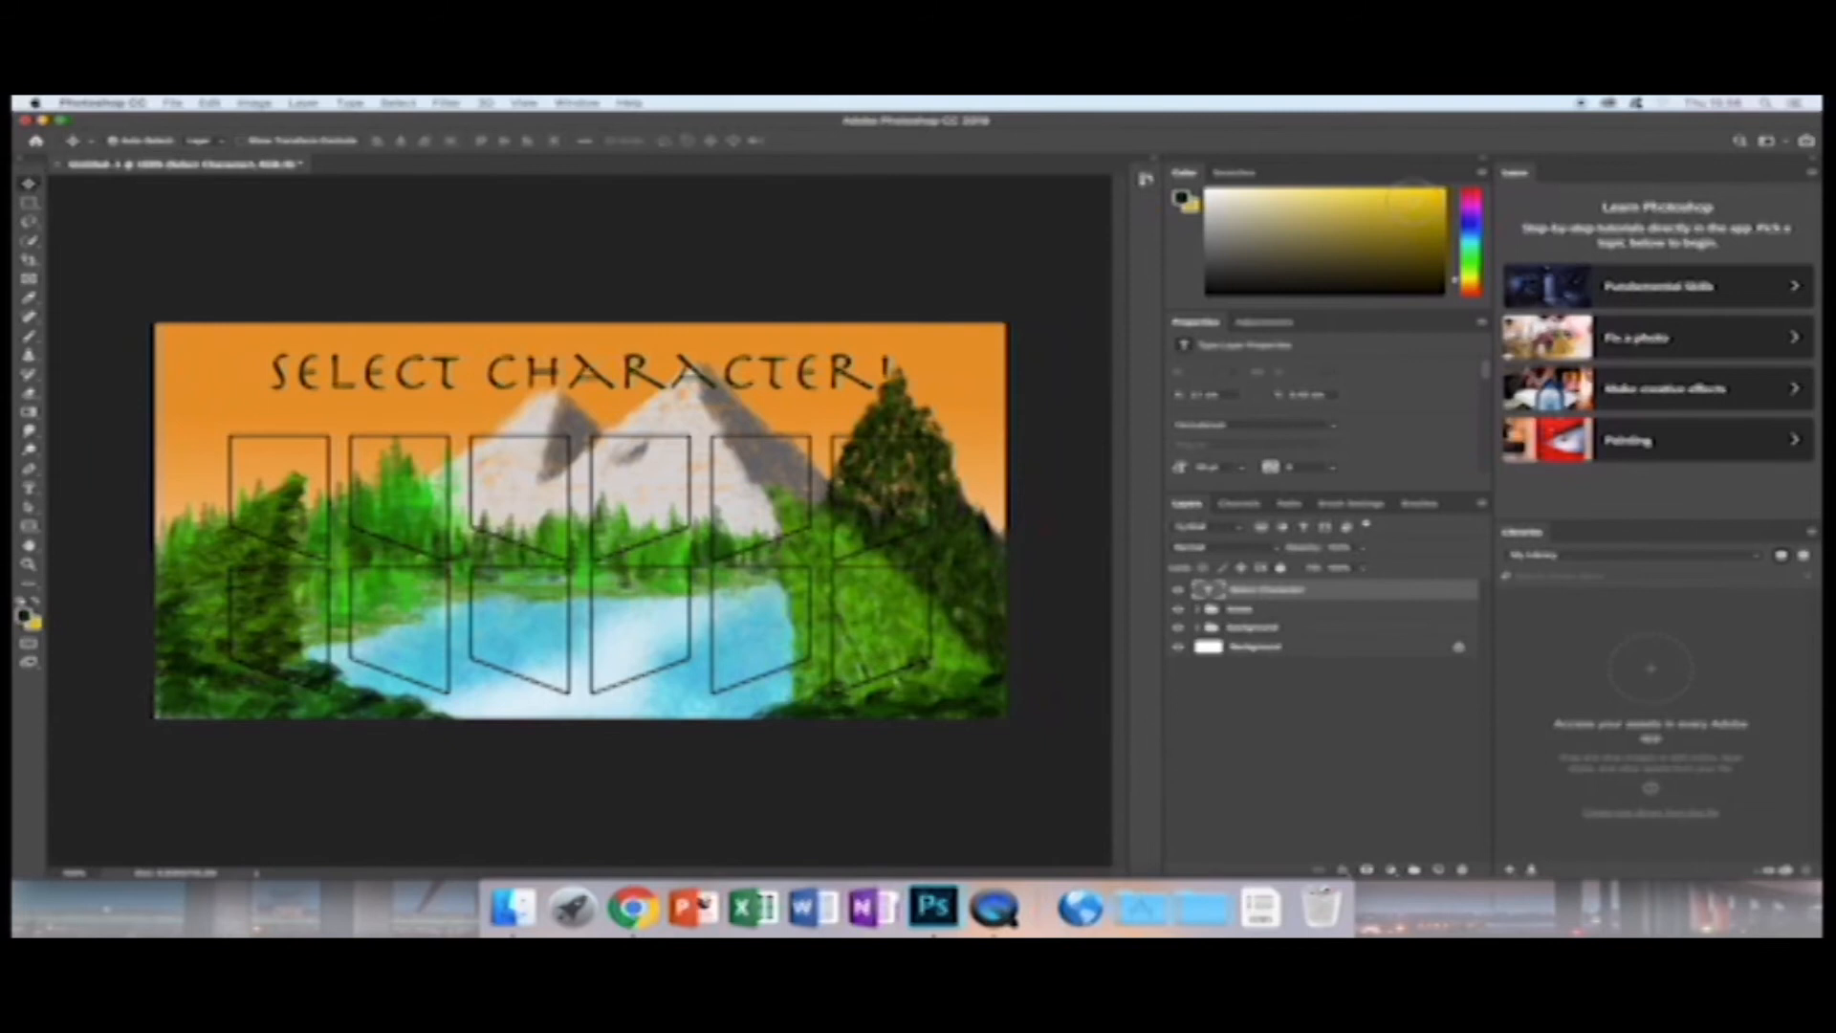
pyautogui.click(1181, 199)
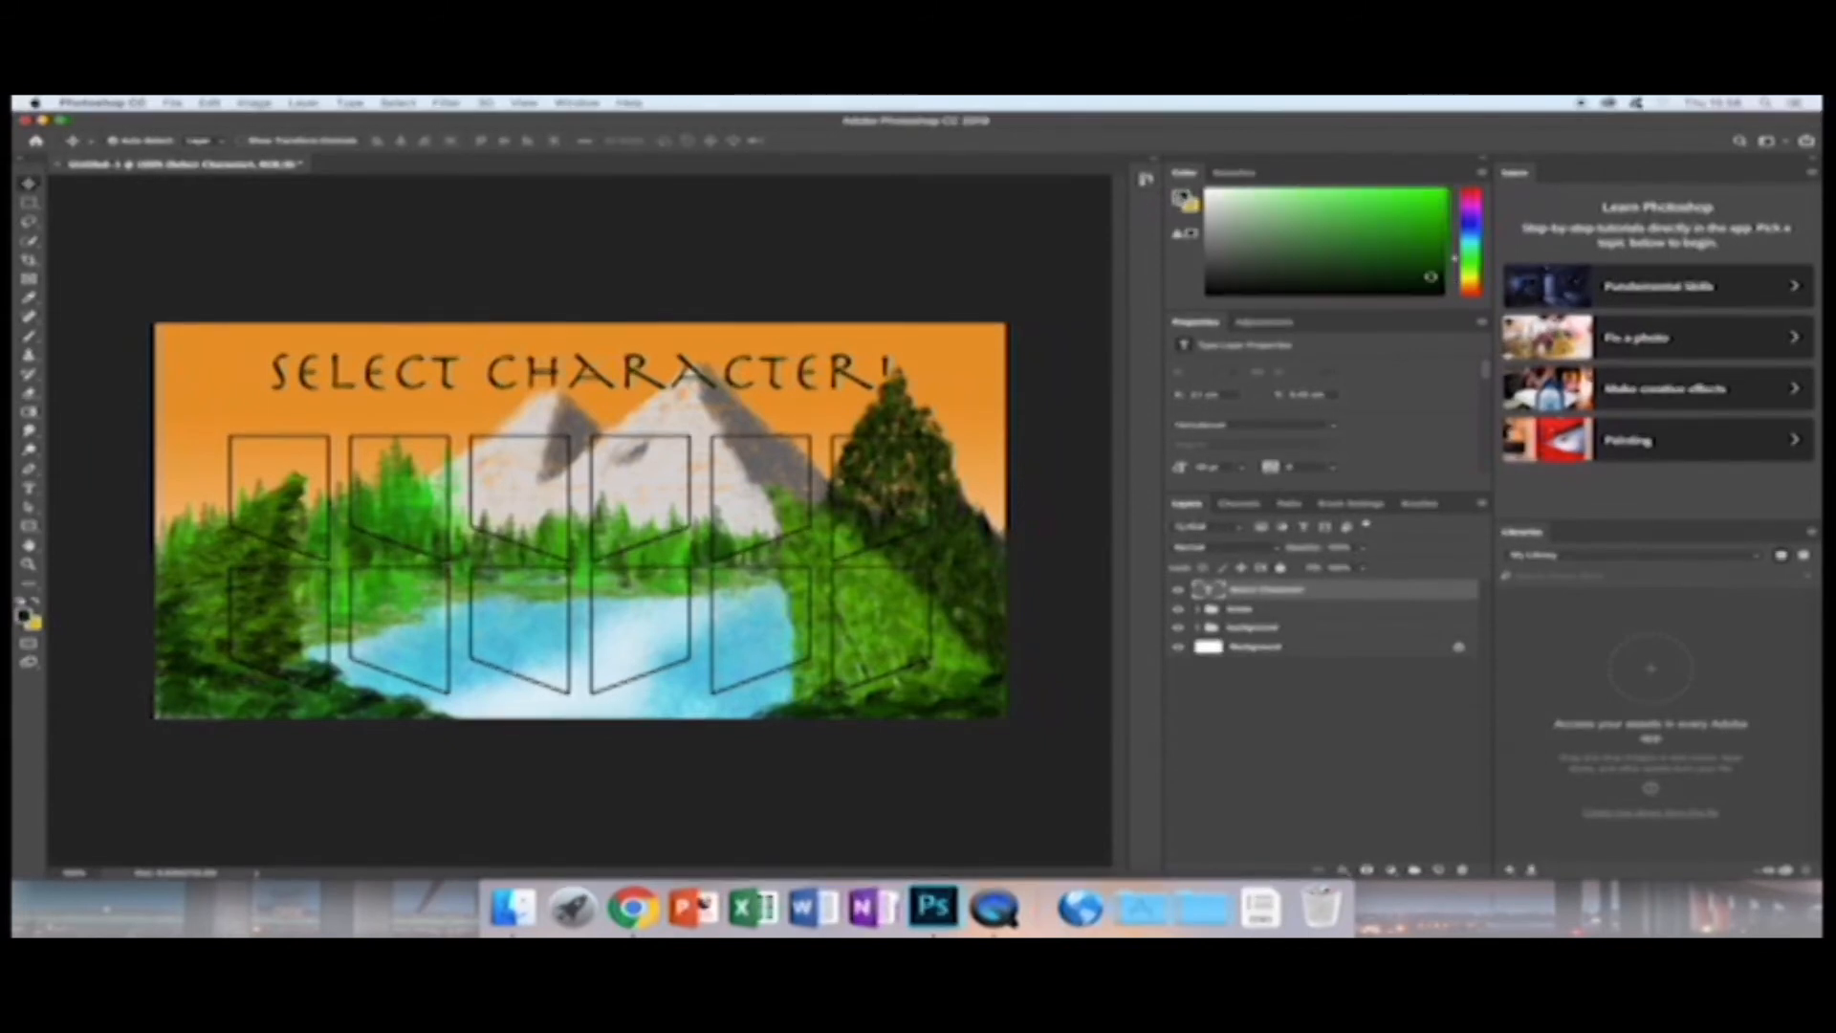
pyautogui.moveTo(1455, 256); pyautogui.dragTo(1455, 278)
pyautogui.moveTo(1336, 208); pyautogui.dragTo(1315, 196)
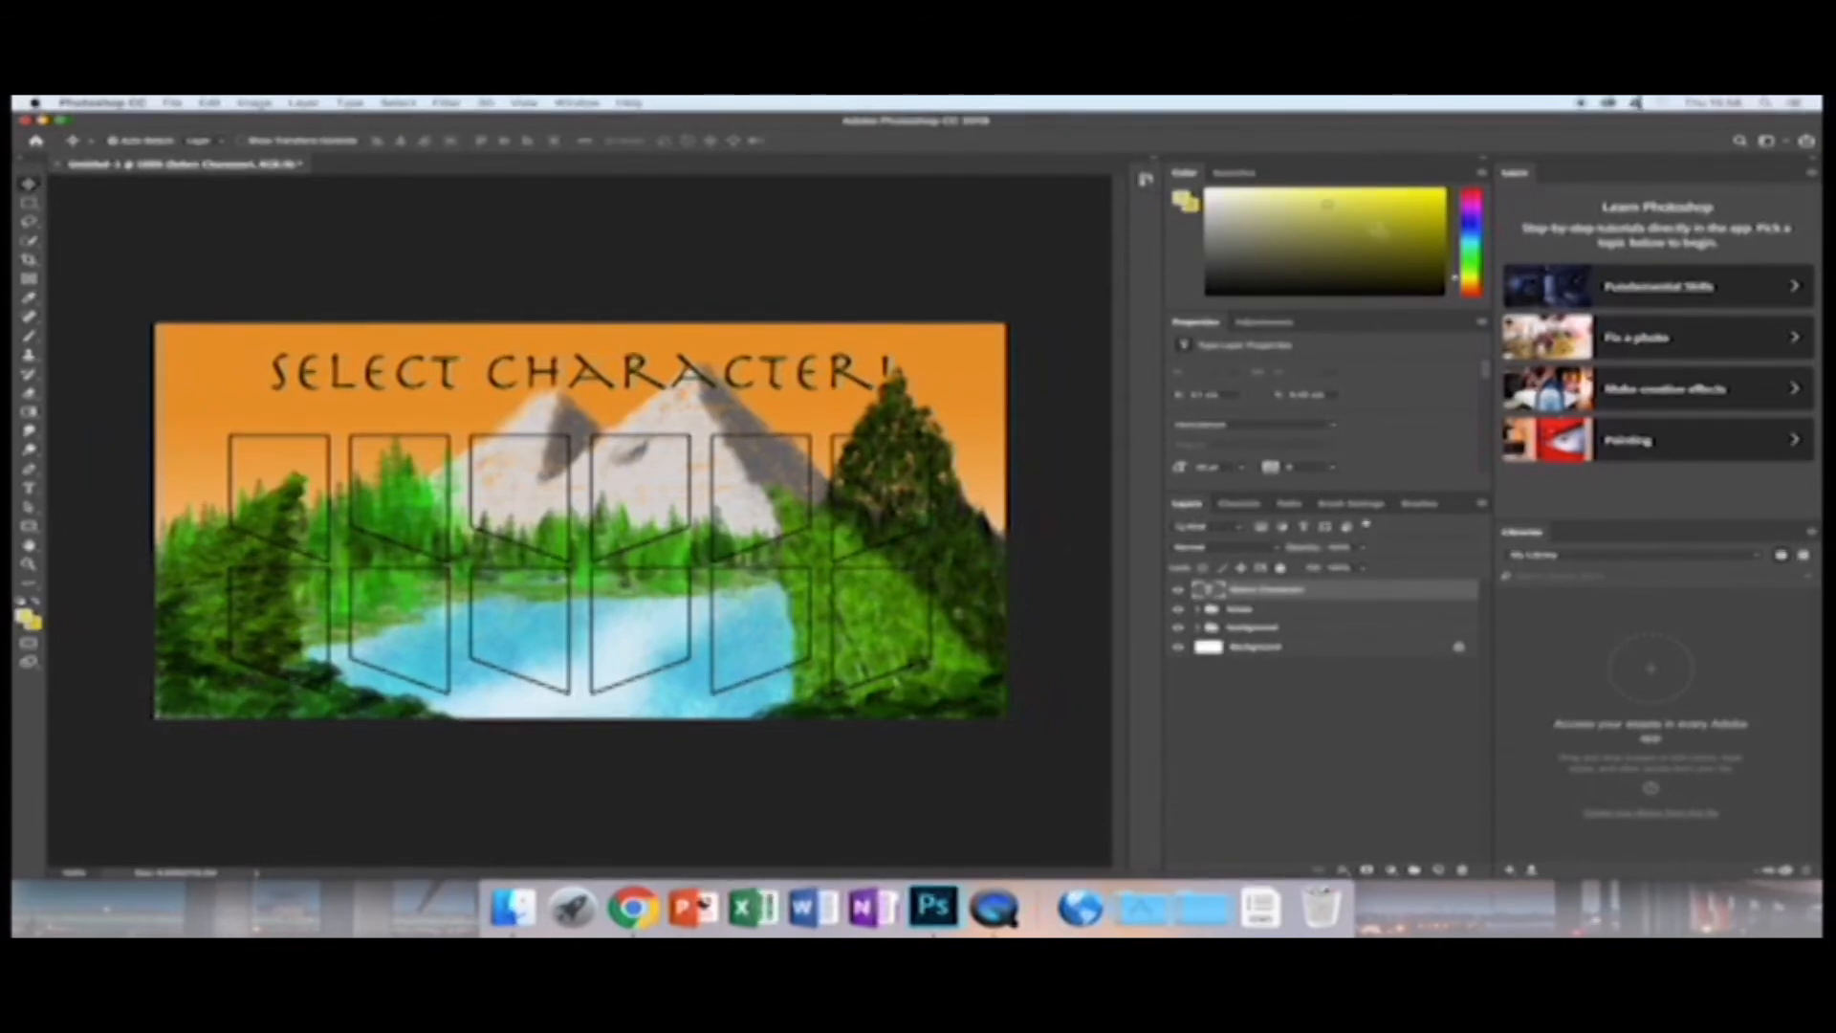
# Shift the hue slightly towards gold and pick a pale golden yellow as the foreground colour.
pyautogui.click(1469, 281)
pyautogui.moveTo(1471, 280); pyautogui.dragTo(1468, 277)
pyautogui.click(1308, 194)
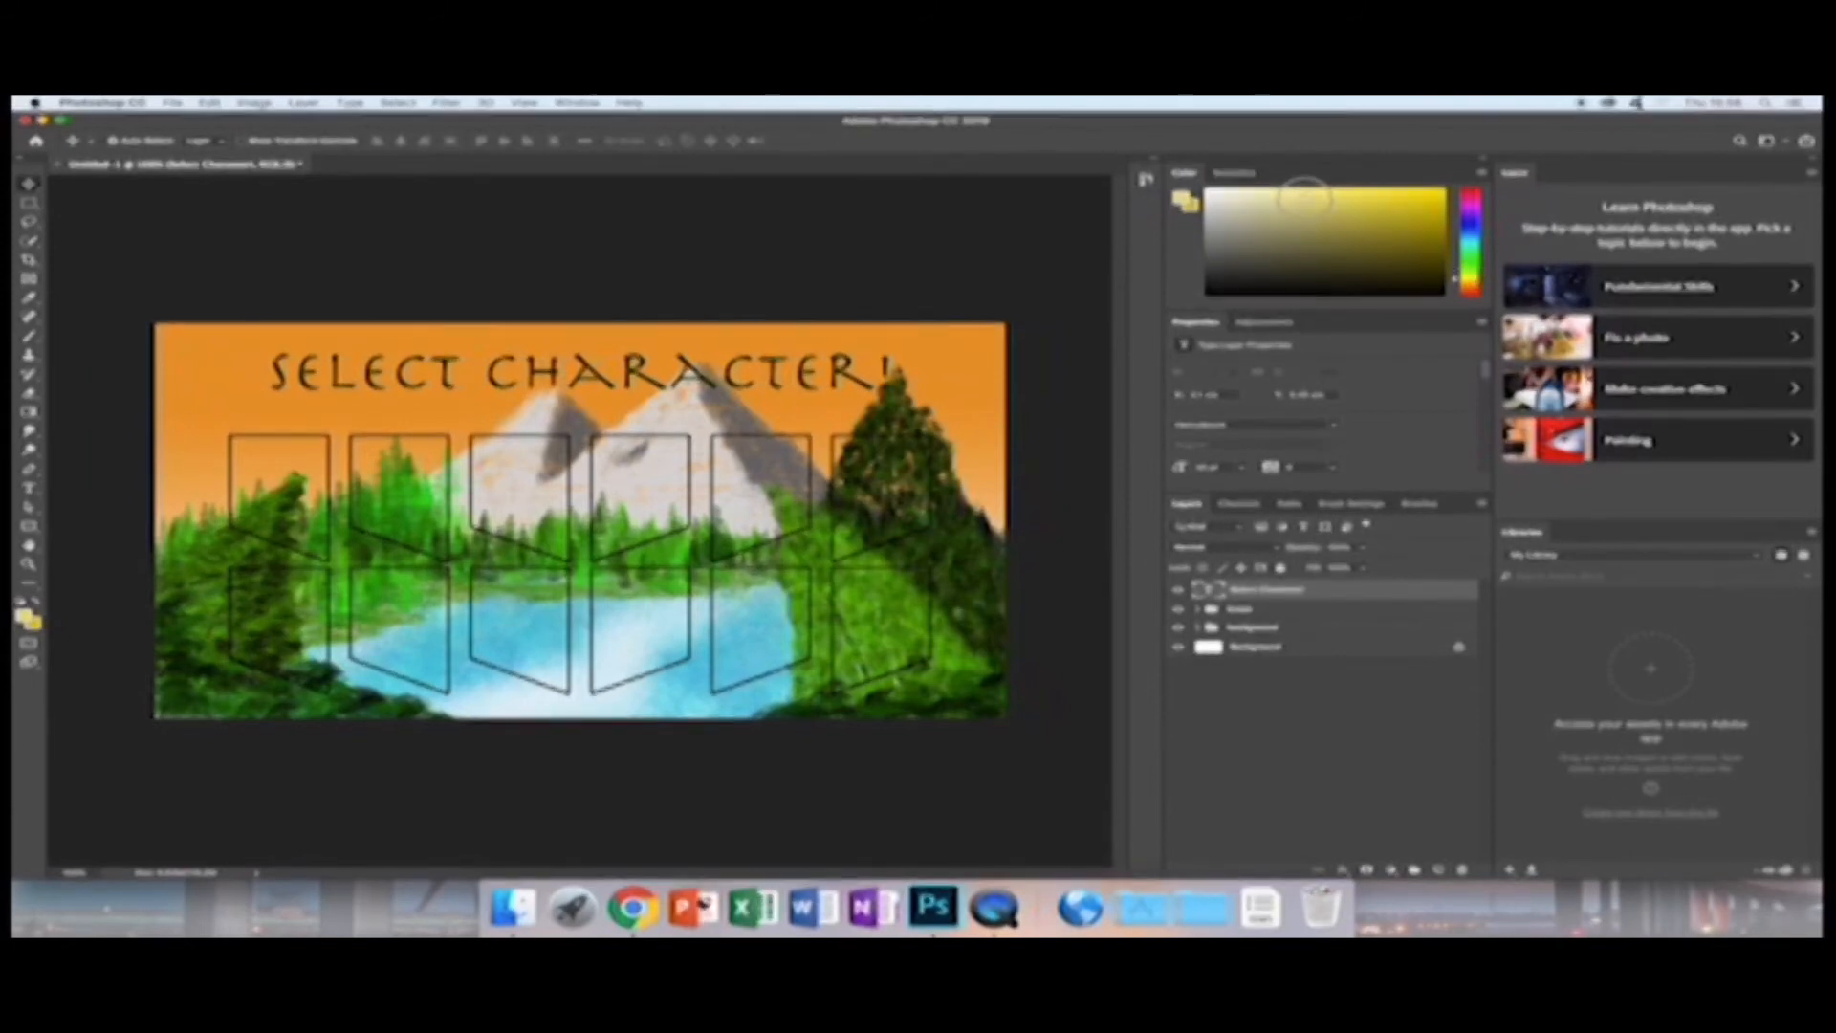
pyautogui.moveTo(1299, 194); pyautogui.dragTo(1291, 192)
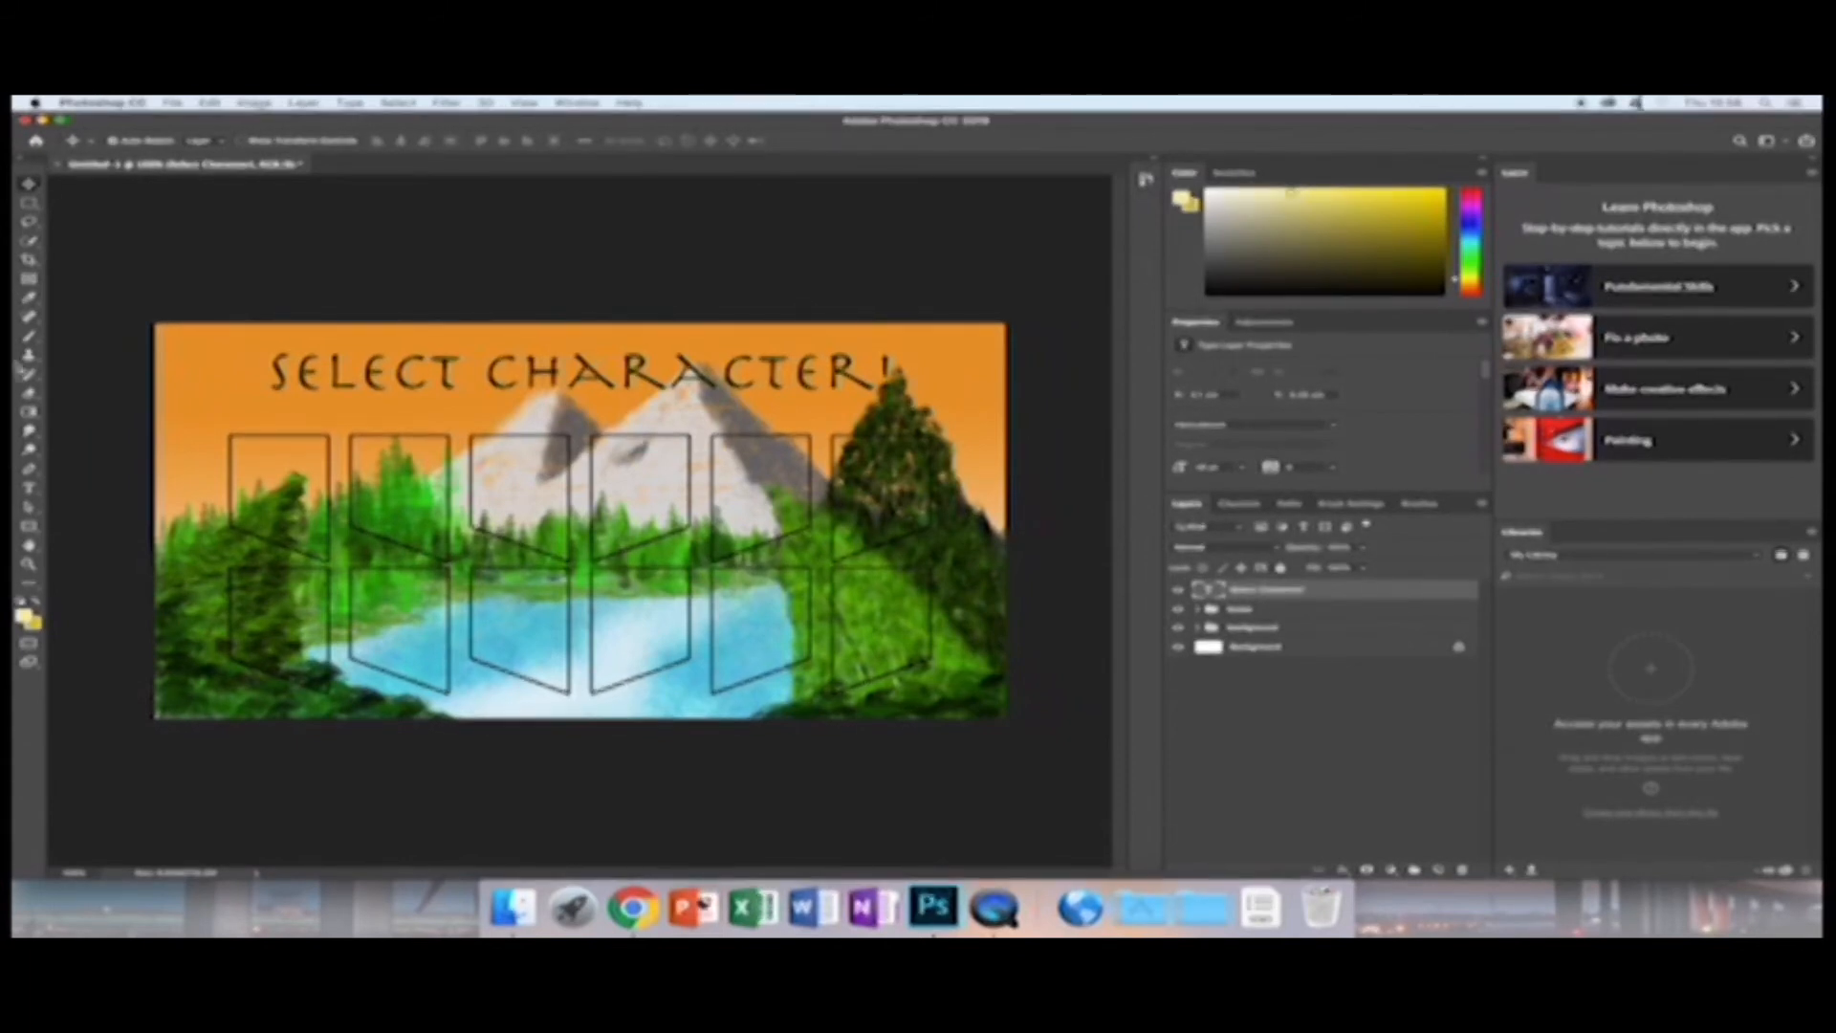
# Add a new layer above the title and fill it with a vertical reflected gradient from pale to deep yellow.
pyautogui.click(31, 413)
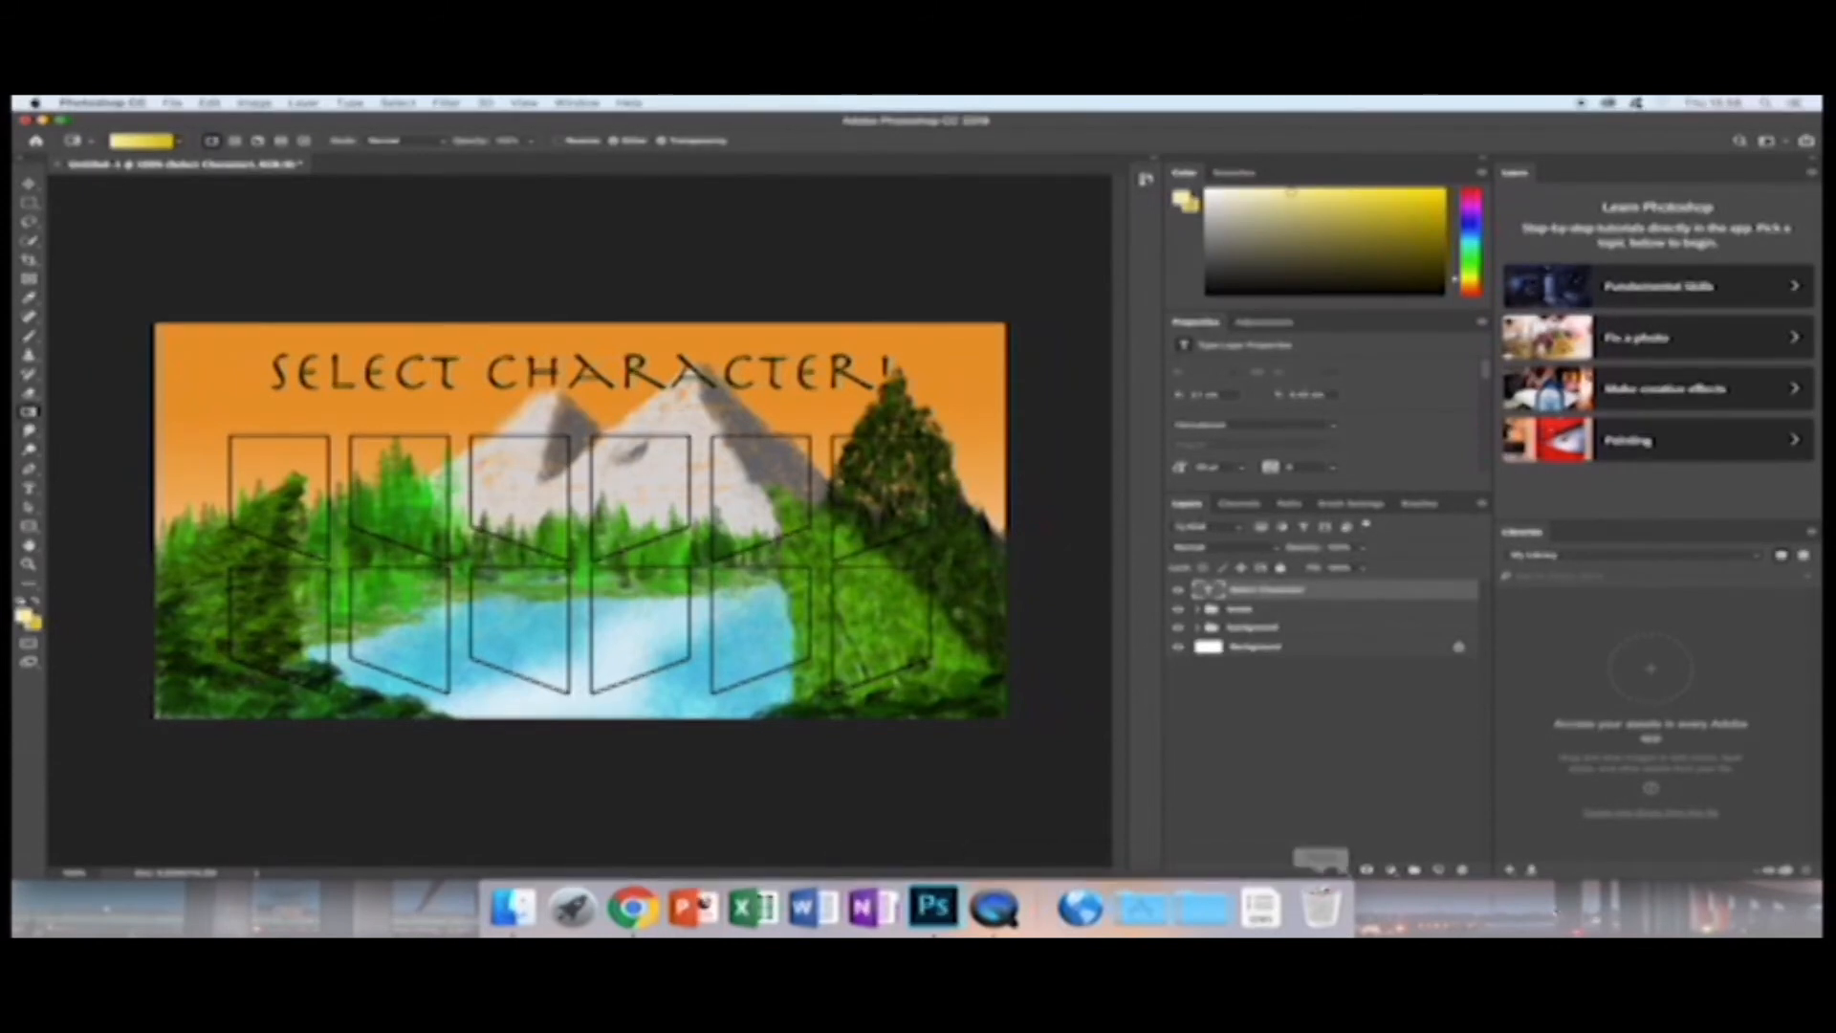
pyautogui.click(1441, 870)
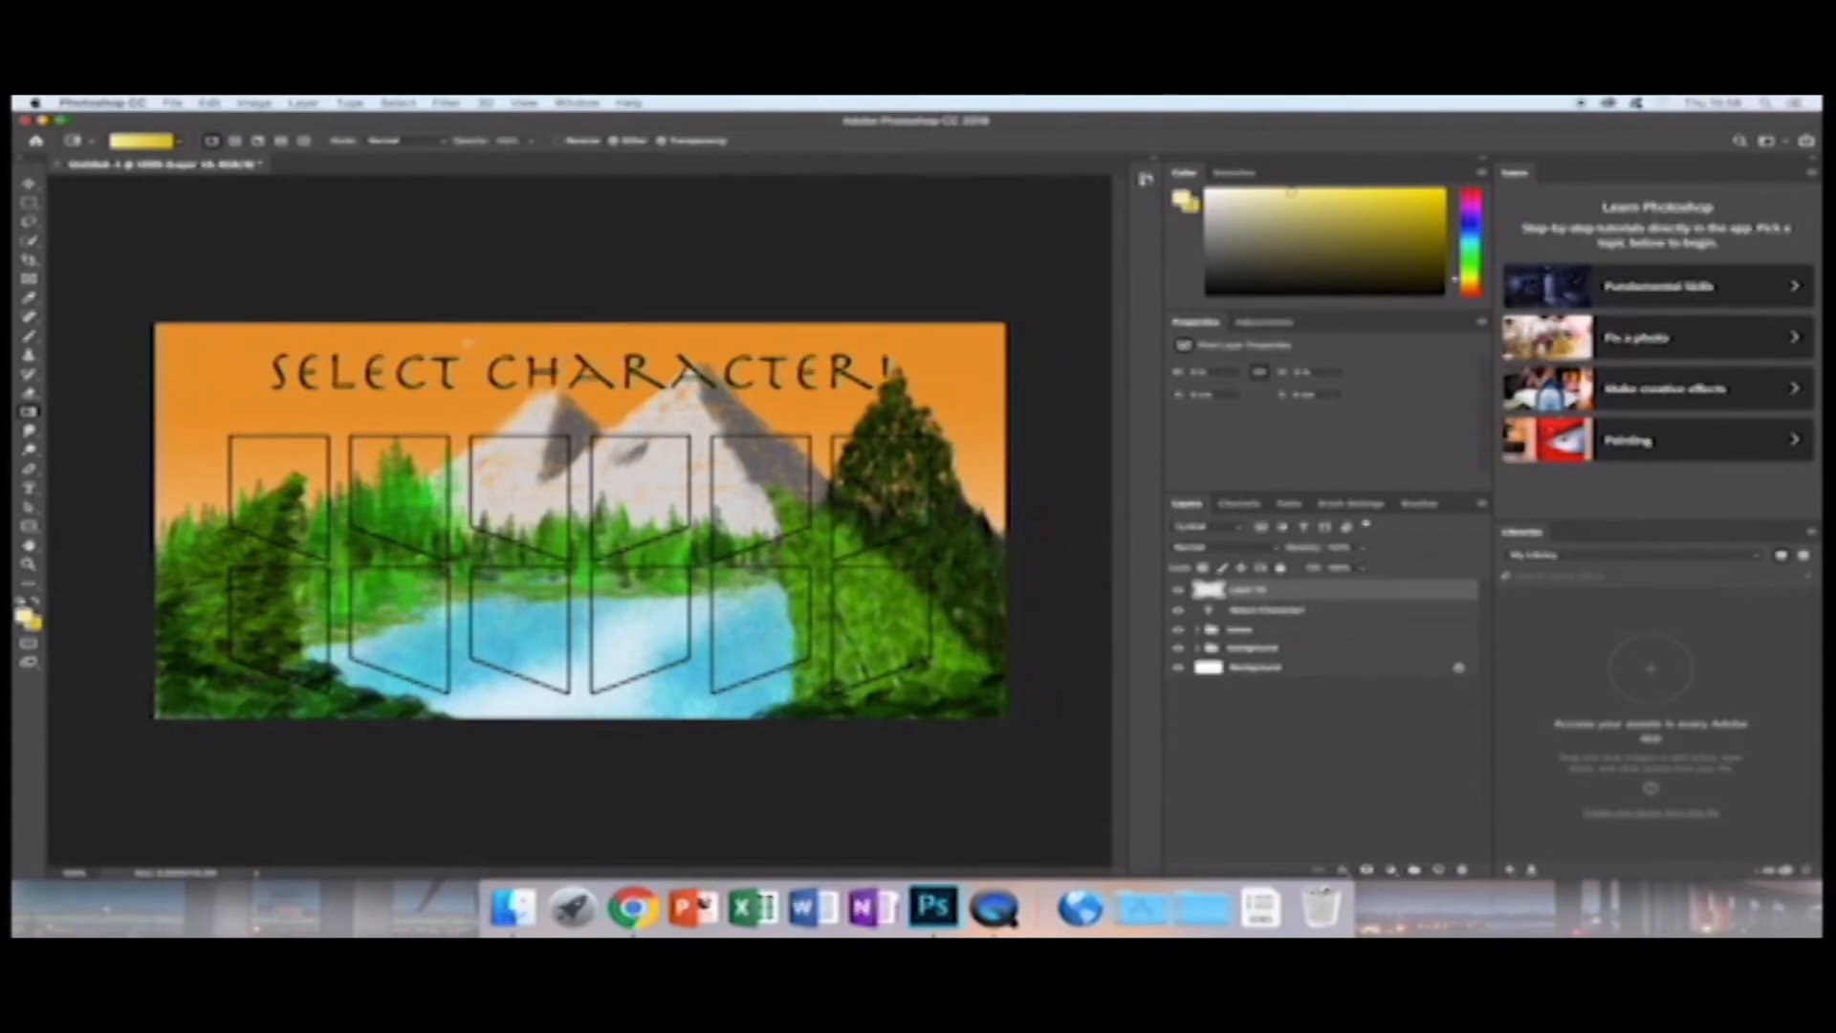
pyautogui.click(282, 141)
pyautogui.moveTo(581, 325); pyautogui.dragTo(583, 655)
# Redraw the reflected gradient at different lengths and heights, ending with a broad, slightly tilted pale band across the middle.
pyautogui.moveTo(608, 494); pyautogui.dragTo(612, 557)
pyautogui.moveTo(594, 387); pyautogui.dragTo(592, 620)
pyautogui.moveTo(602, 552); pyautogui.dragTo(606, 649)
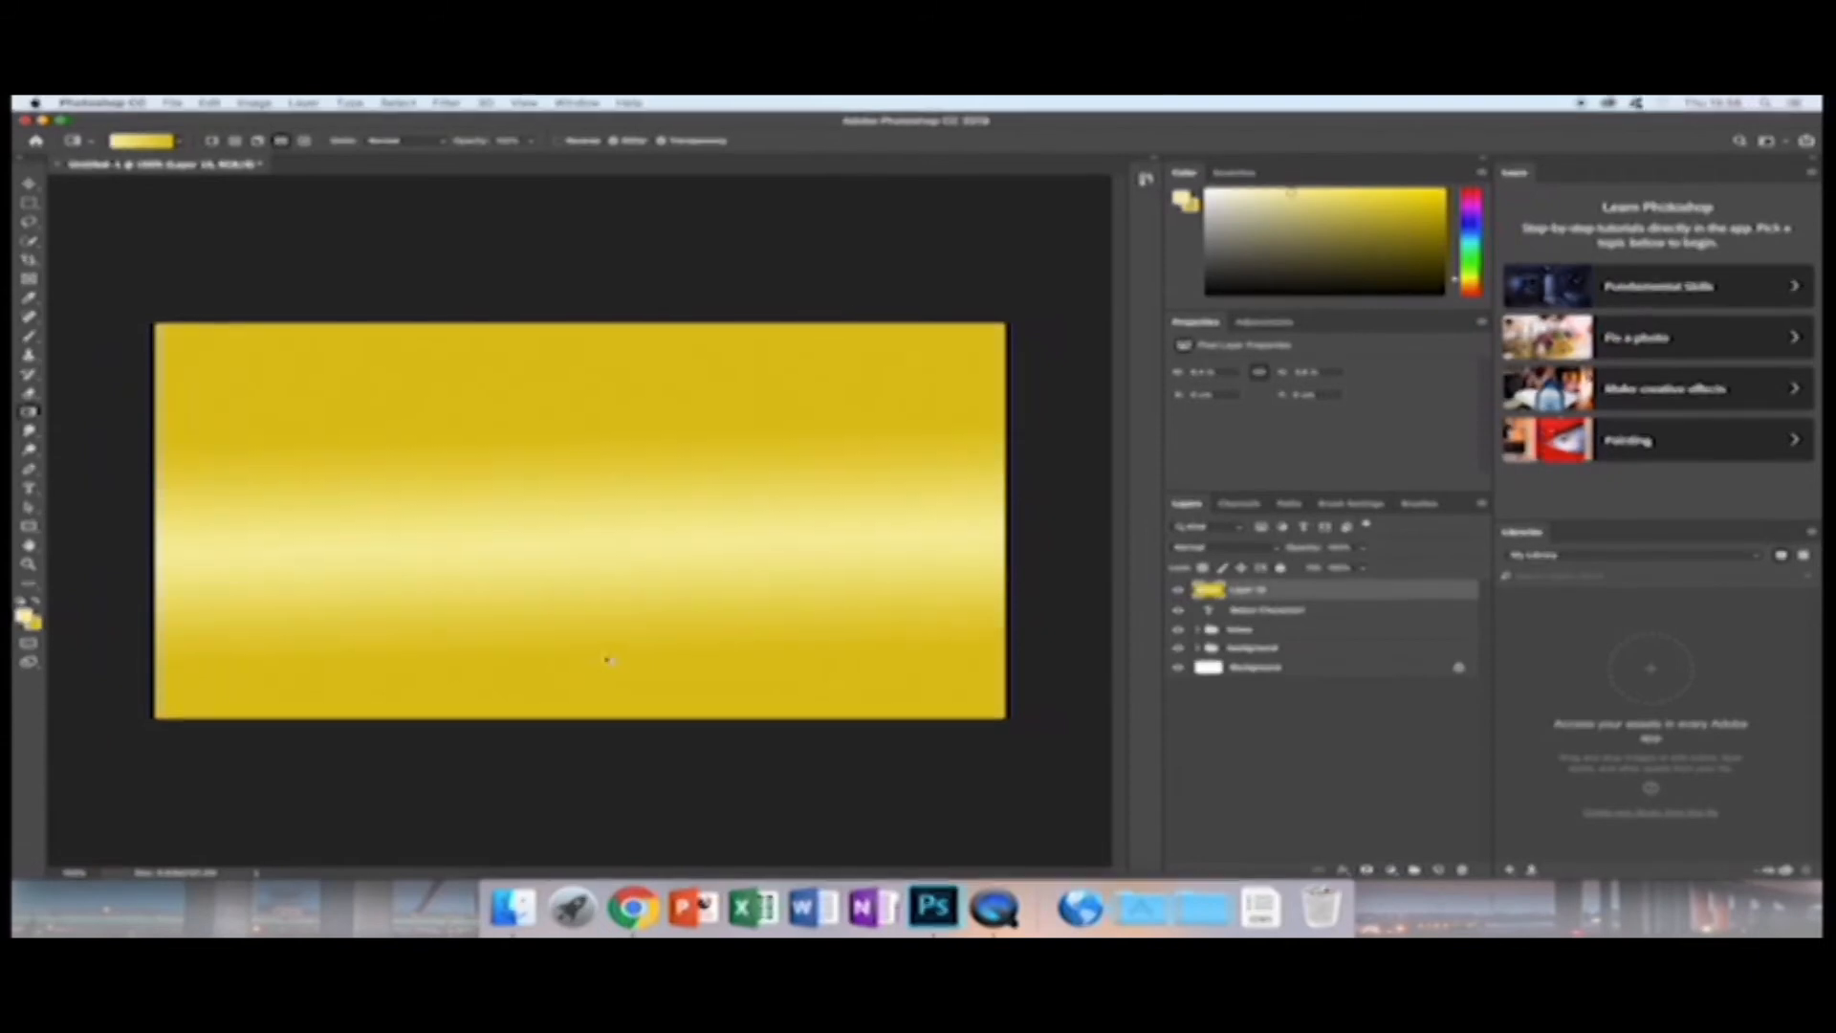
pyautogui.moveTo(637, 463); pyautogui.dragTo(604, 622)
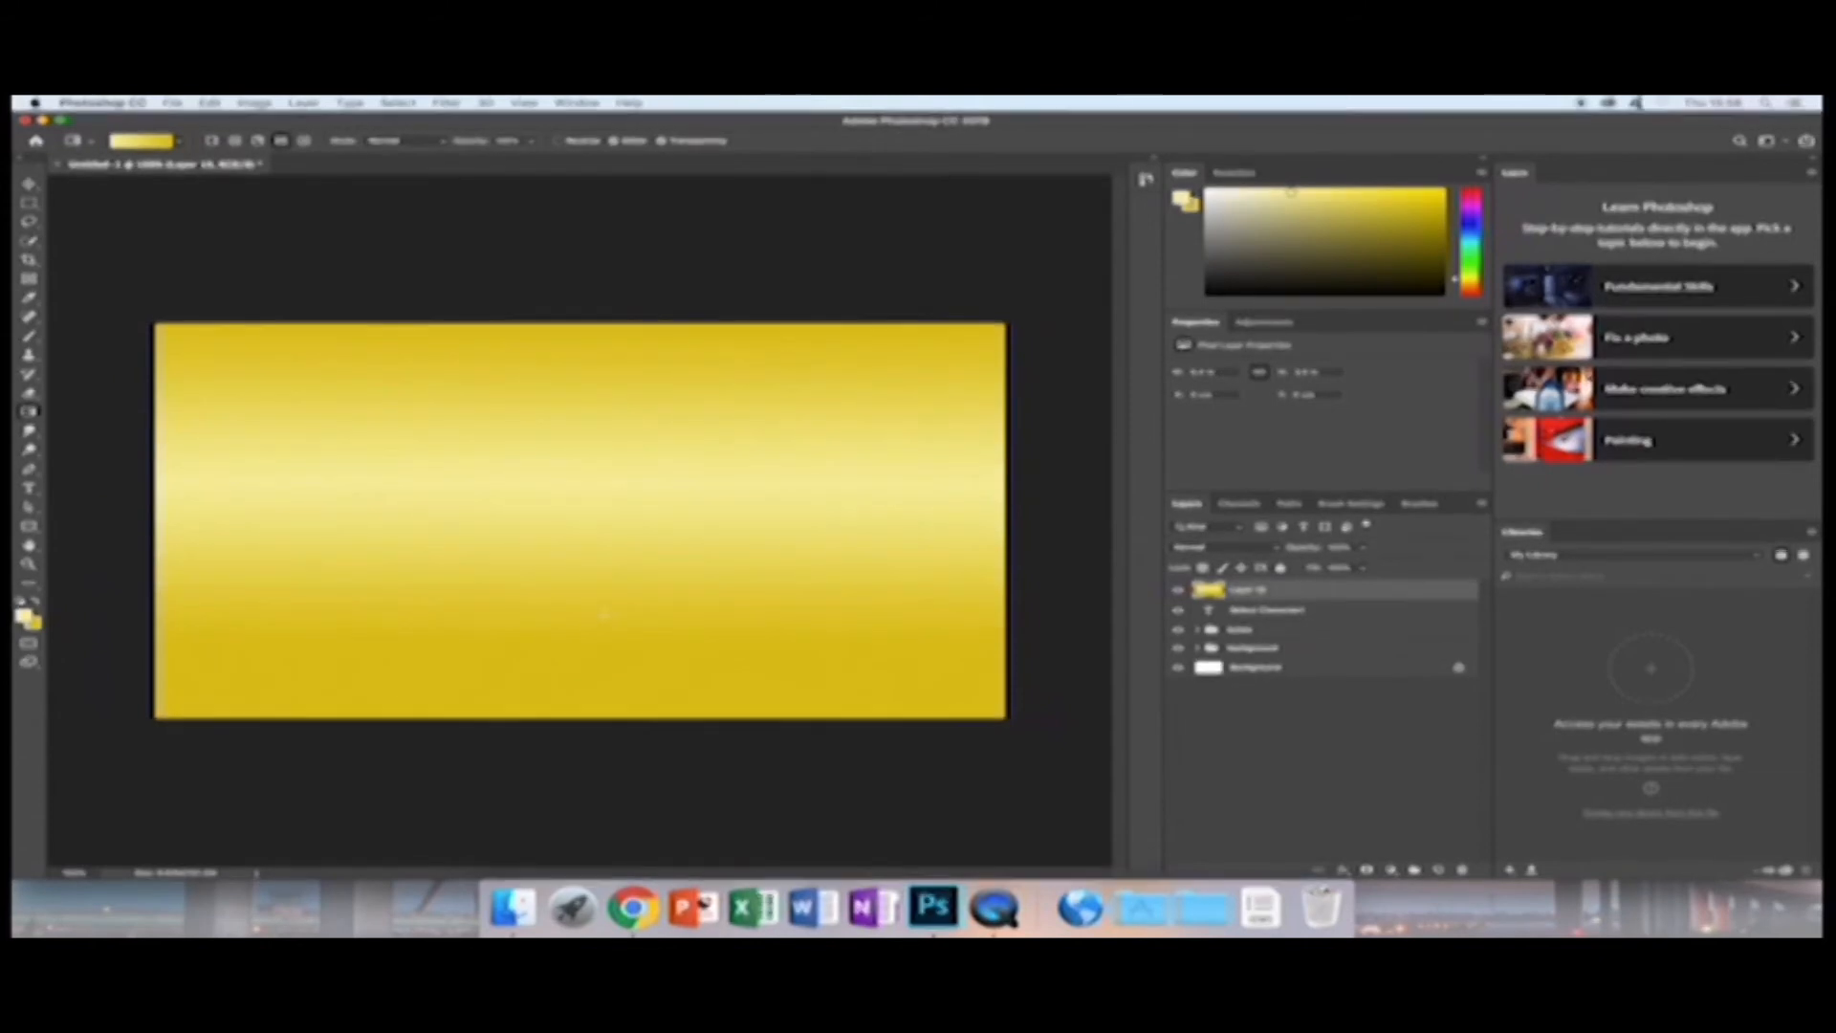
pyautogui.moveTo(567, 458); pyautogui.dragTo(566, 694)
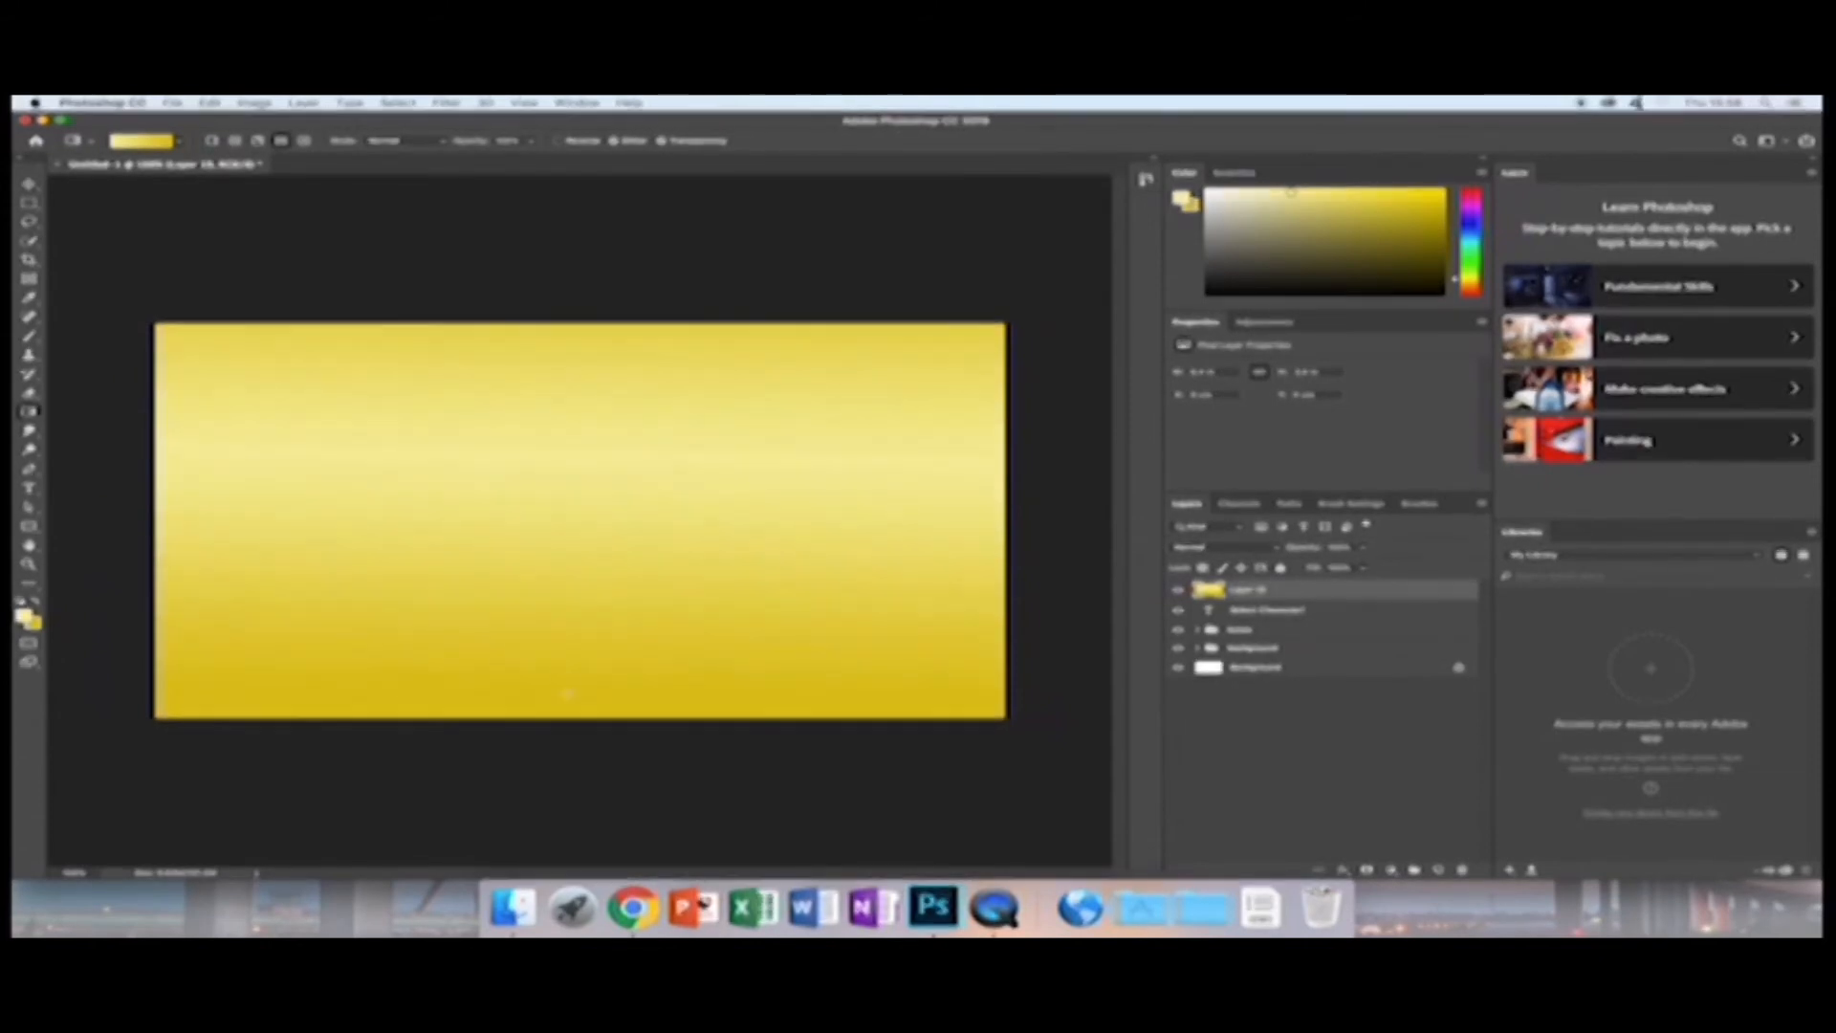
pyautogui.moveTo(571, 433); pyautogui.dragTo(566, 752)
pyautogui.moveTo(594, 553); pyautogui.dragTo(597, 766)
pyautogui.moveTo(574, 492); pyautogui.dragTo(574, 612)
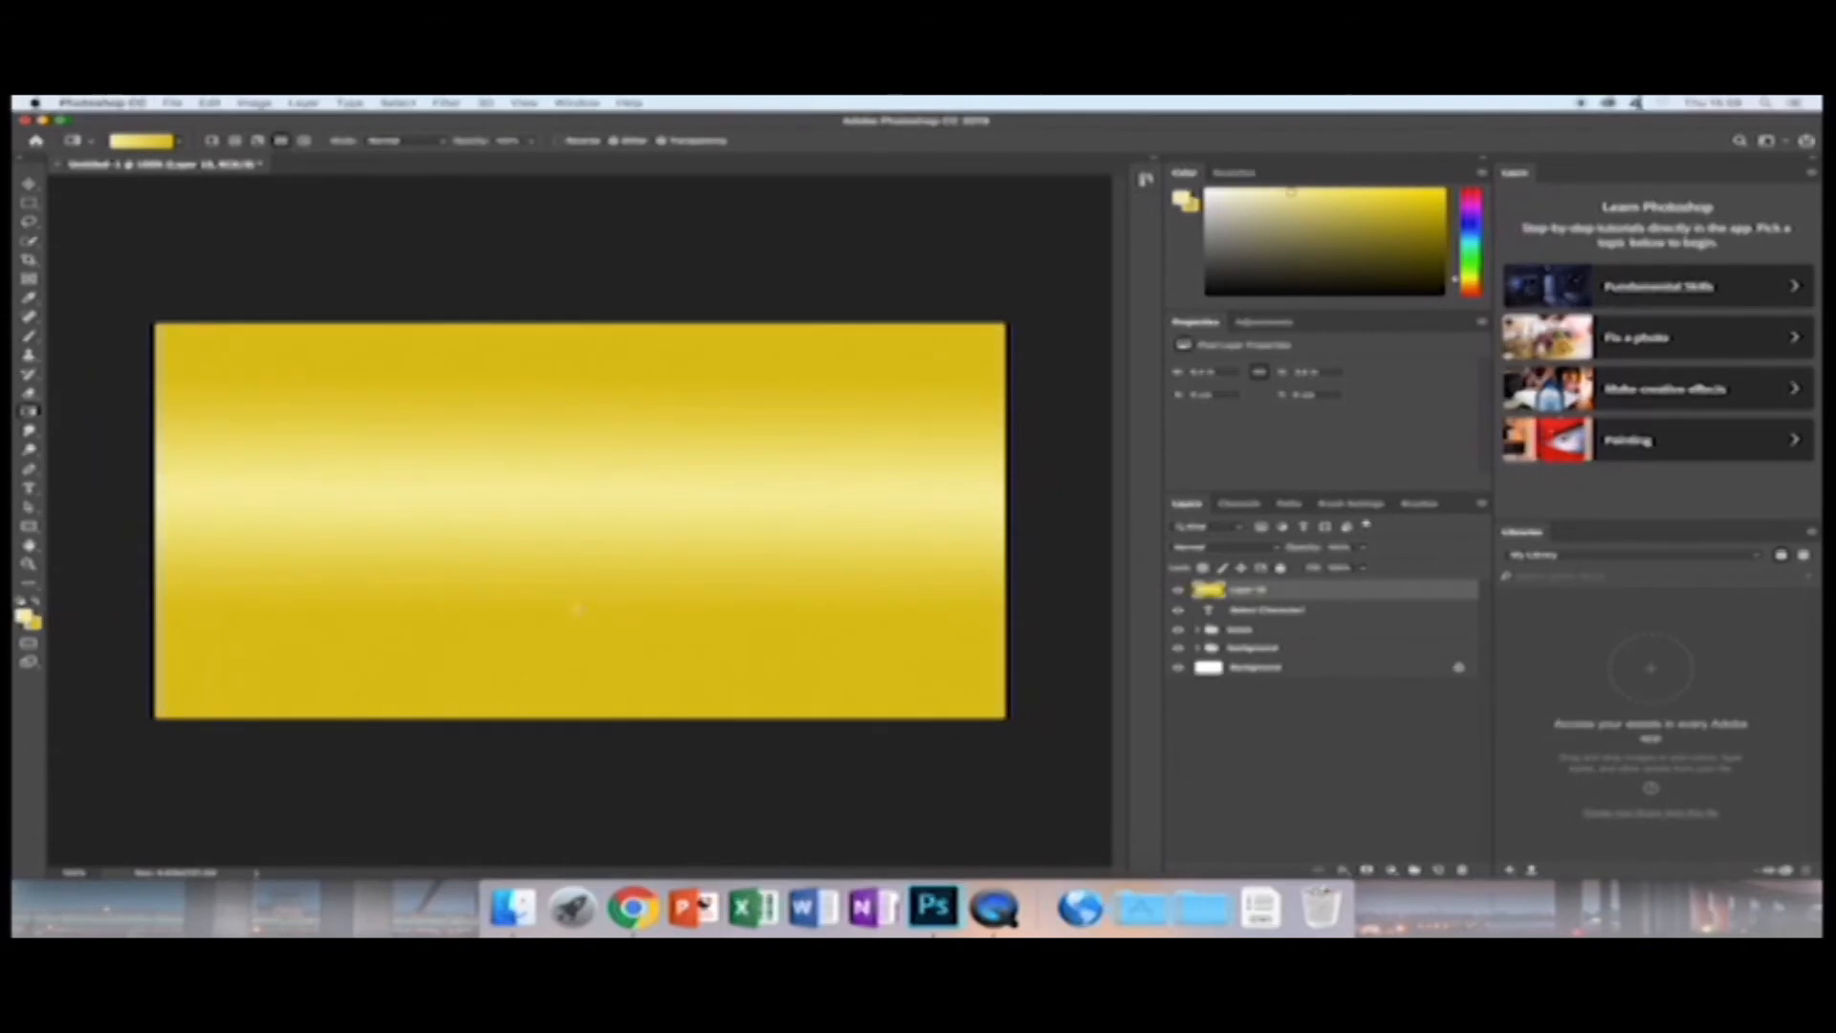
pyautogui.moveTo(588, 490); pyautogui.dragTo(587, 681)
pyautogui.moveTo(580, 507); pyautogui.dragTo(574, 801)
pyautogui.moveTo(553, 500); pyautogui.dragTo(541, 794)
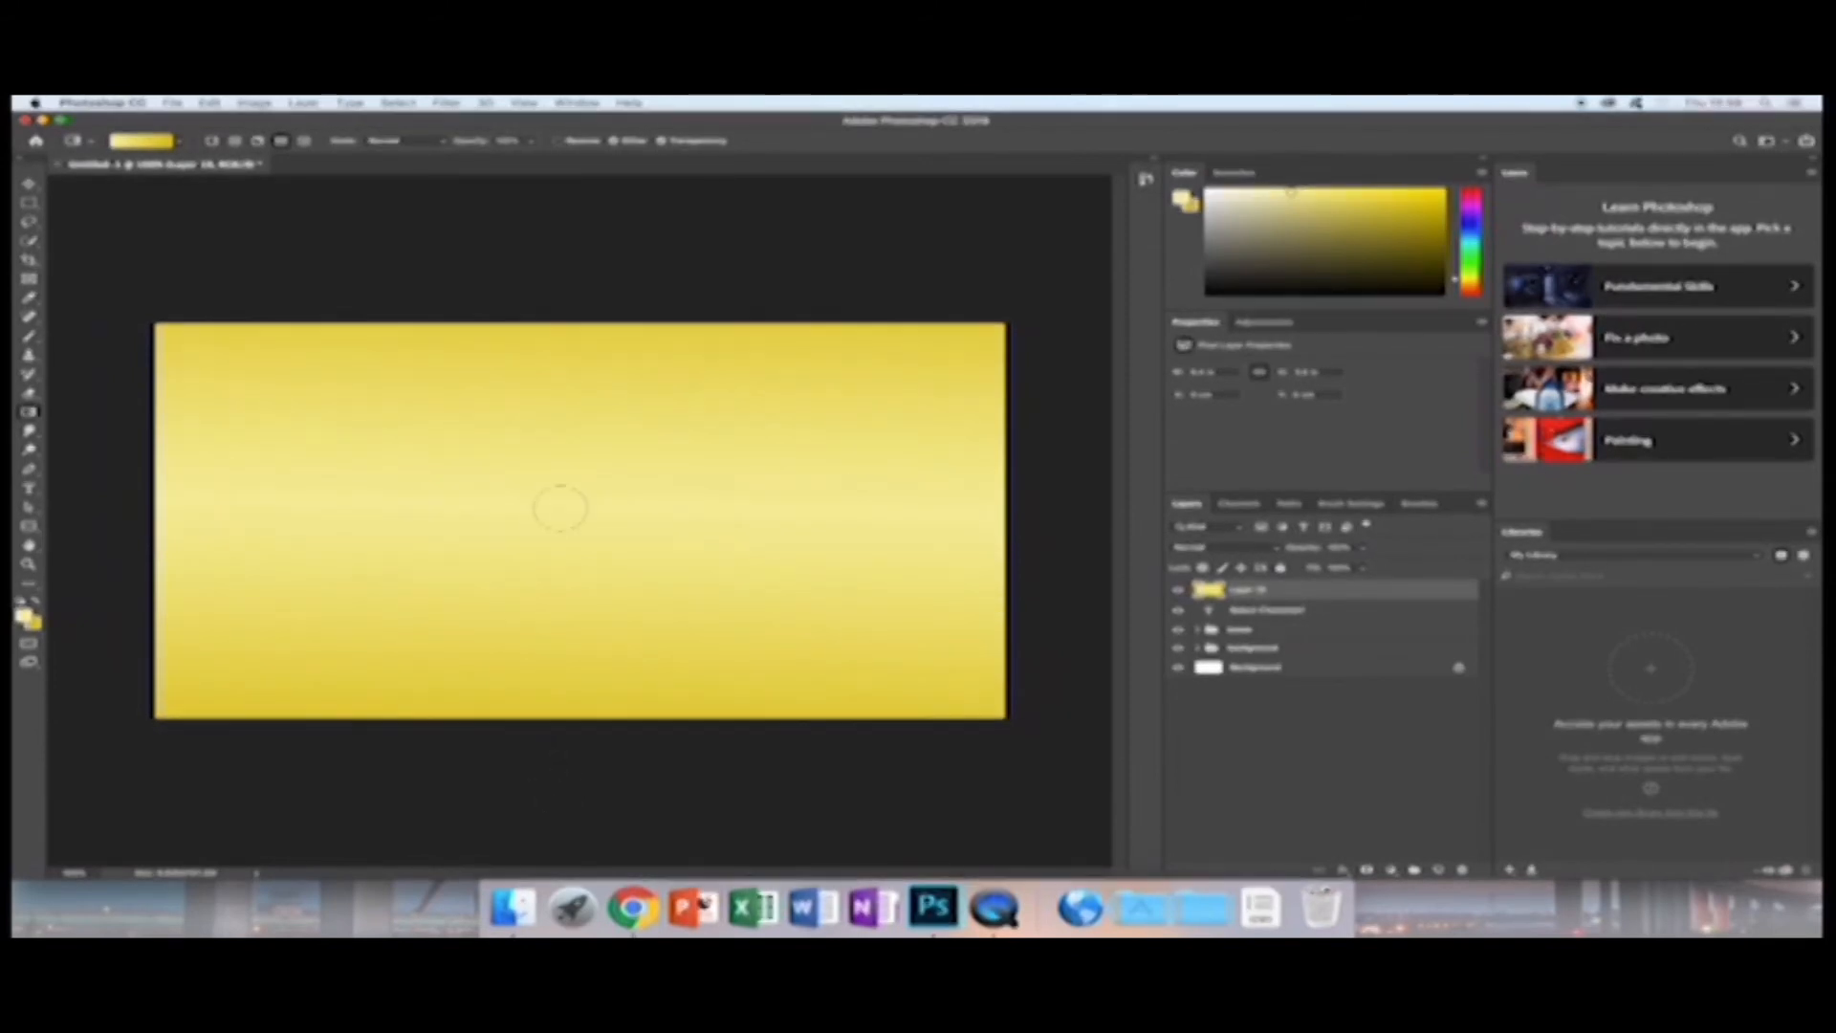
pyautogui.moveTo(558, 504); pyautogui.dragTo(545, 669)
pyautogui.moveTo(574, 492); pyautogui.dragTo(549, 762)
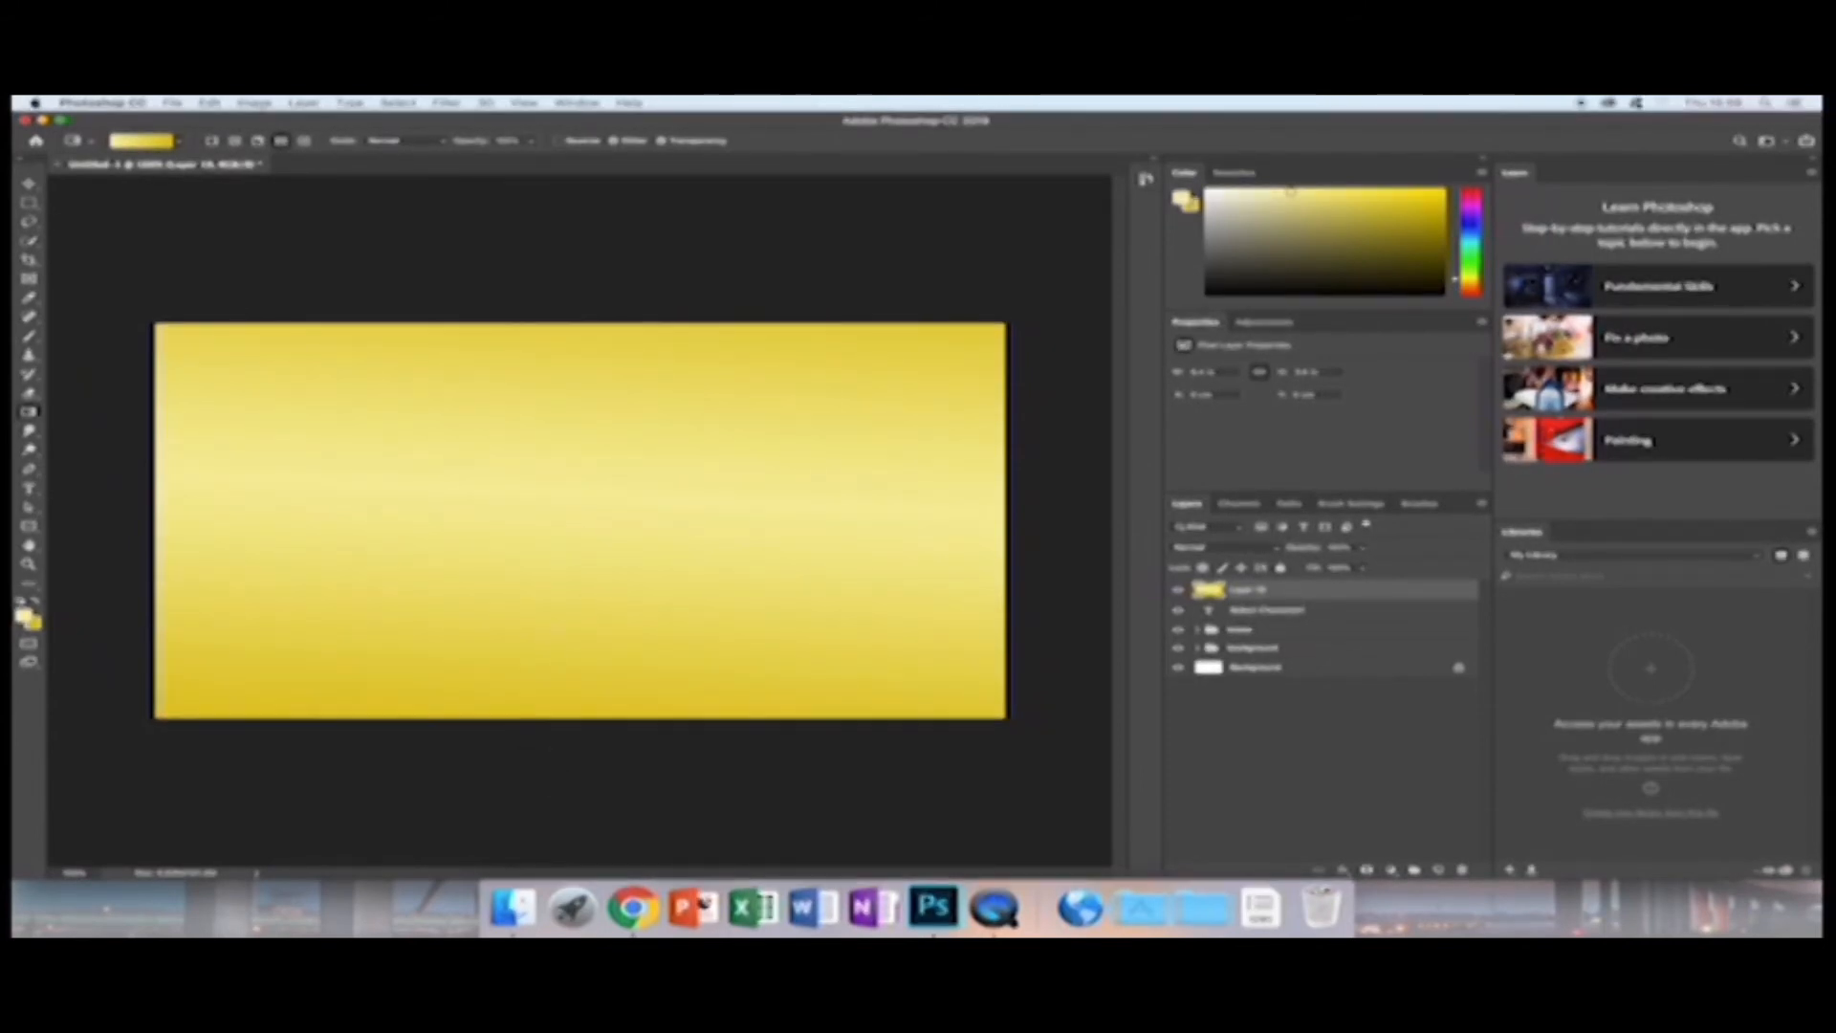
# Add Bevel & Emboss to the gradient layer, raising its depth and size and setting Soften to the maximum.
pyautogui.doubleClick(1293, 593)
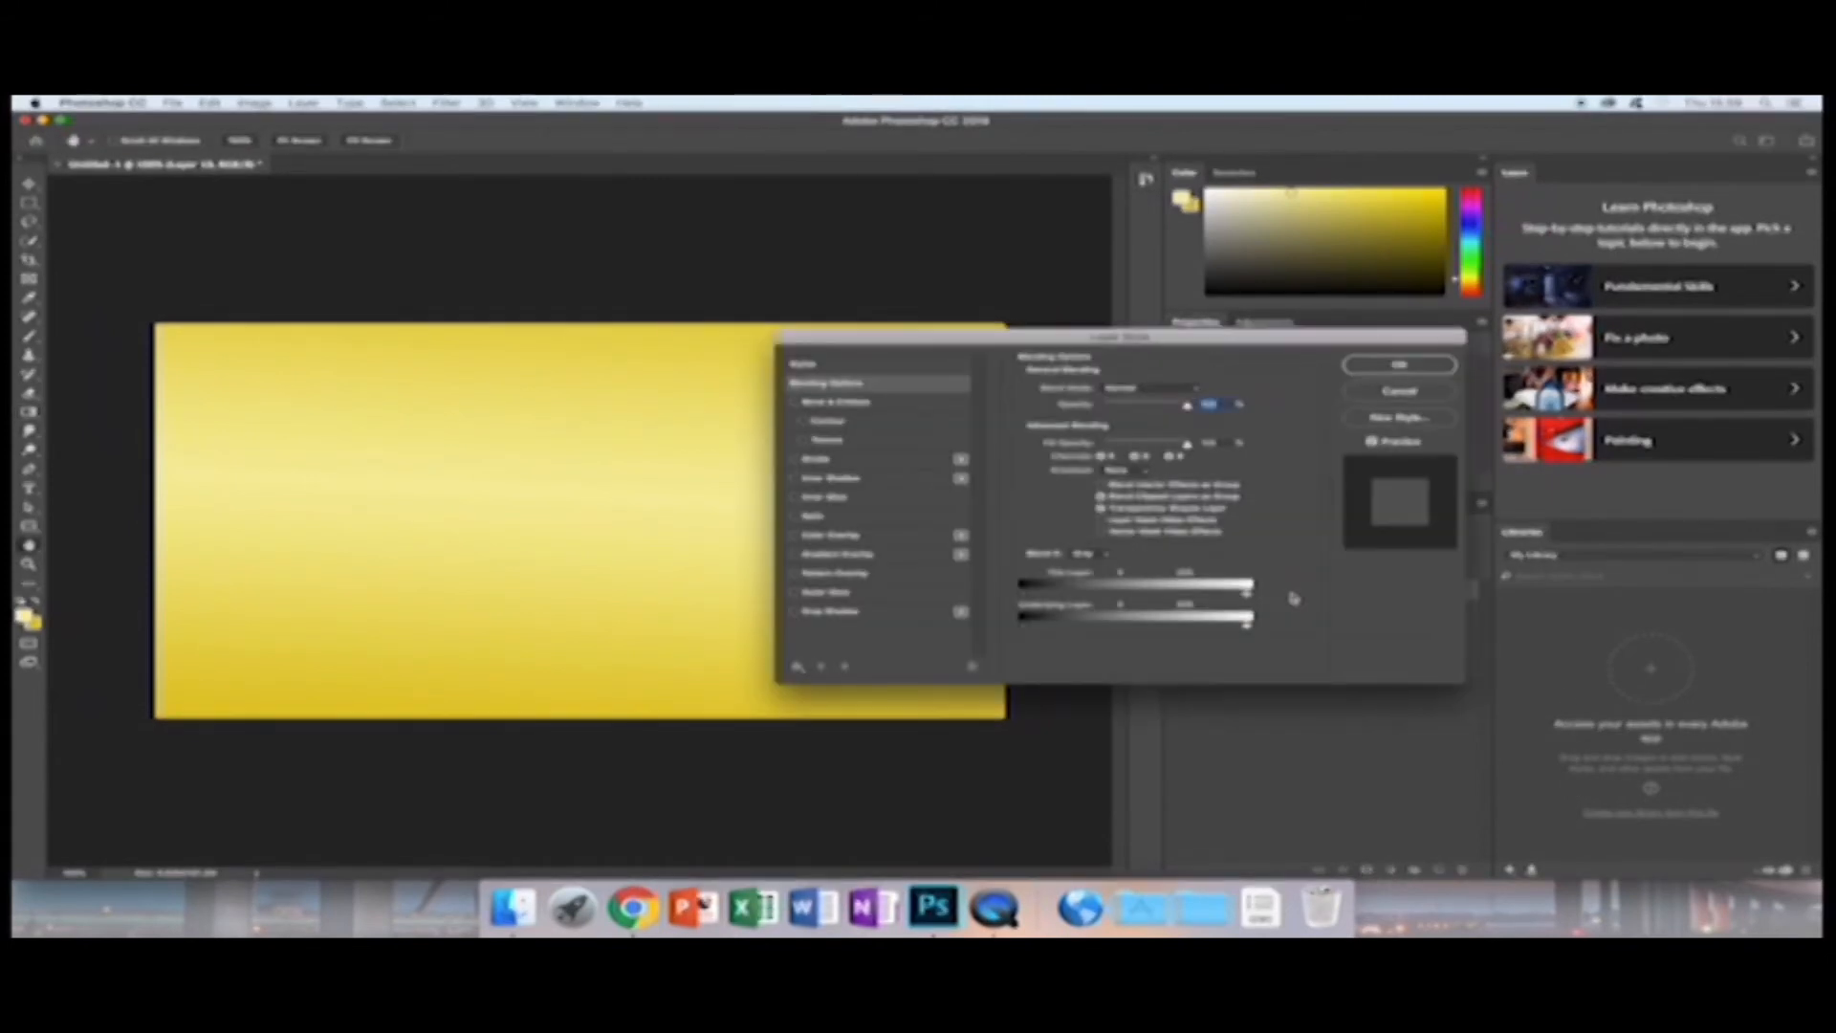
pyautogui.click(850, 405)
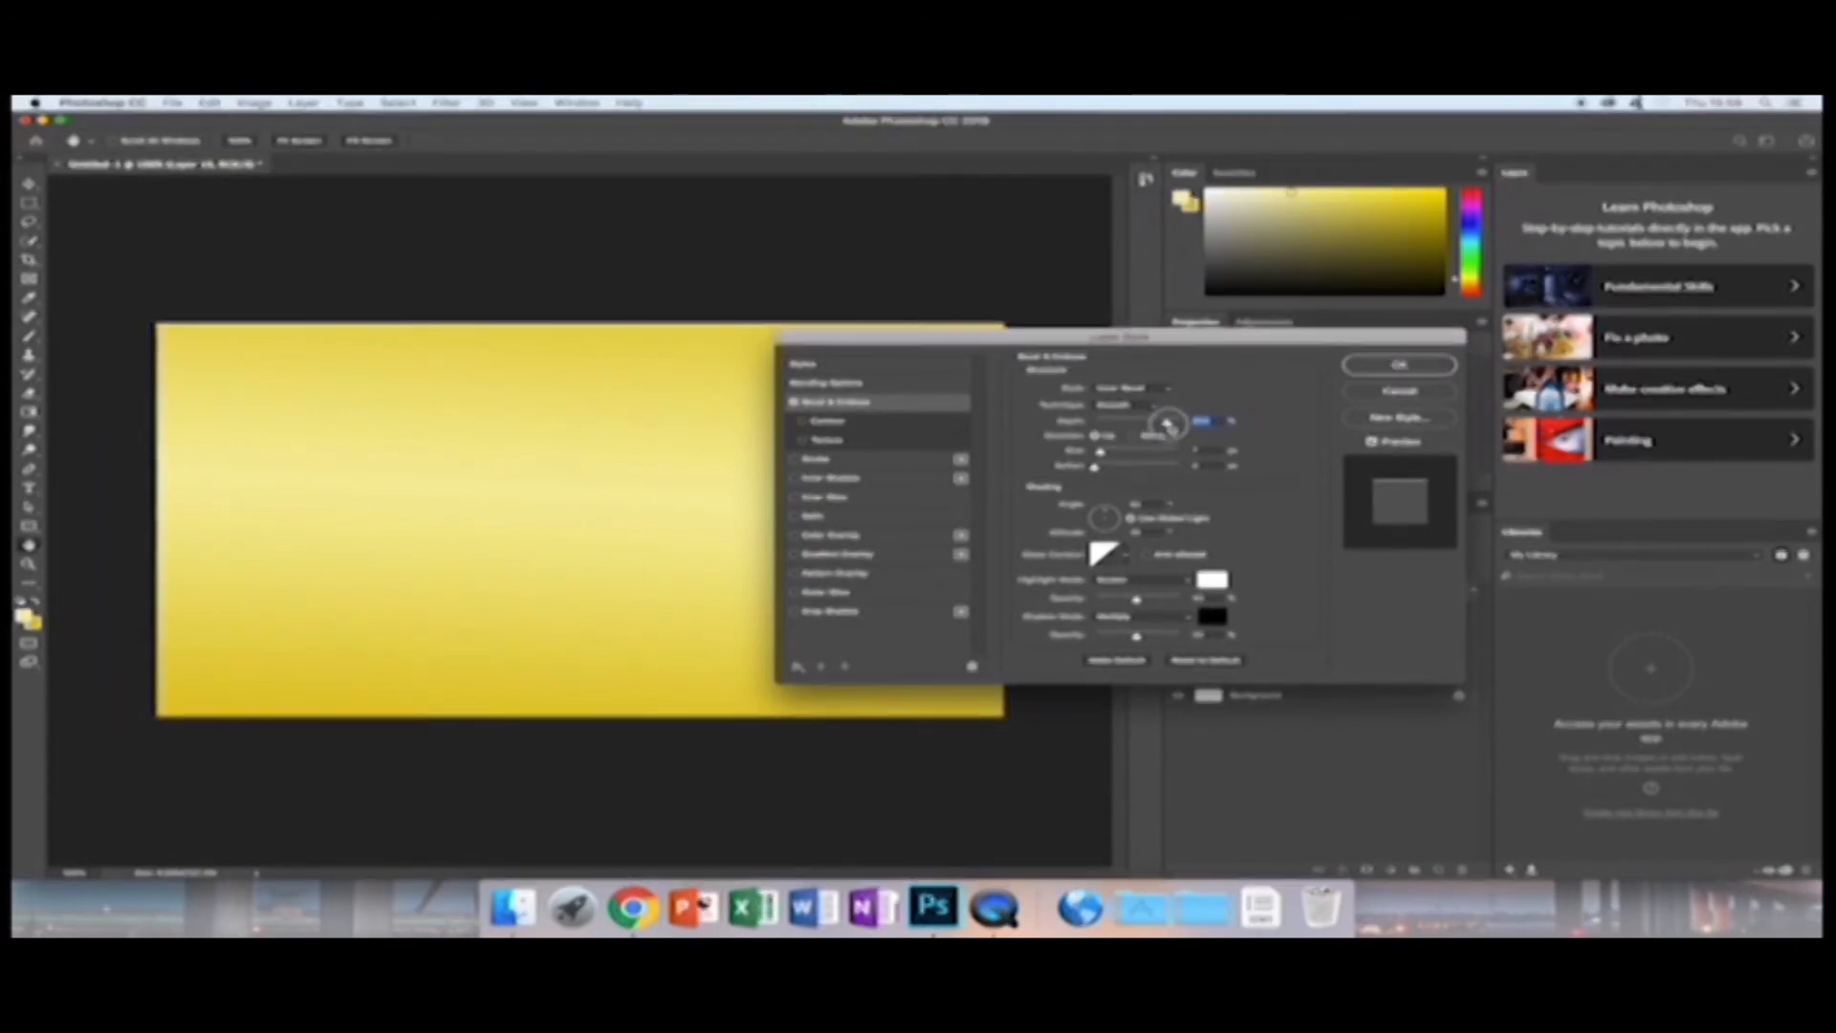
pyautogui.moveTo(1119, 451)
pyautogui.mouseDown()
pyautogui.moveTo(1182, 459)
pyautogui.moveTo(1123, 467)
pyautogui.mouseUp()
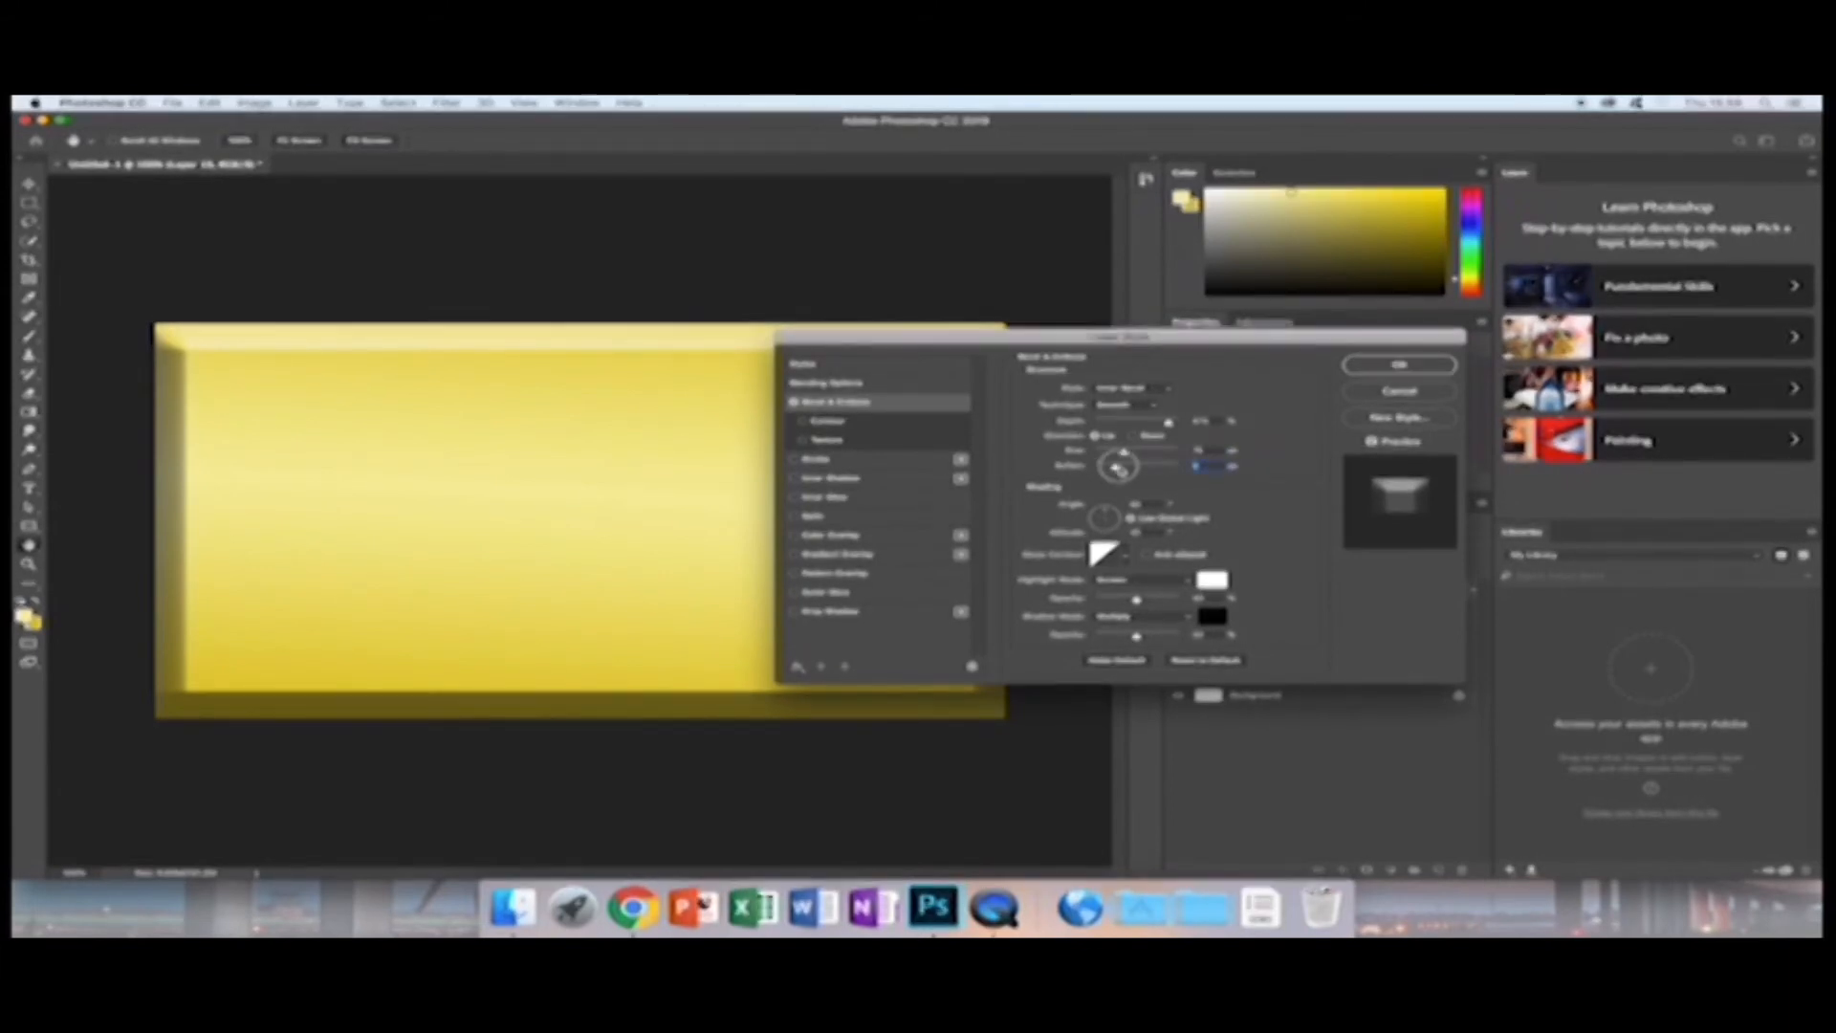
pyautogui.moveTo(1162, 468); pyautogui.dragTo(1357, 492)
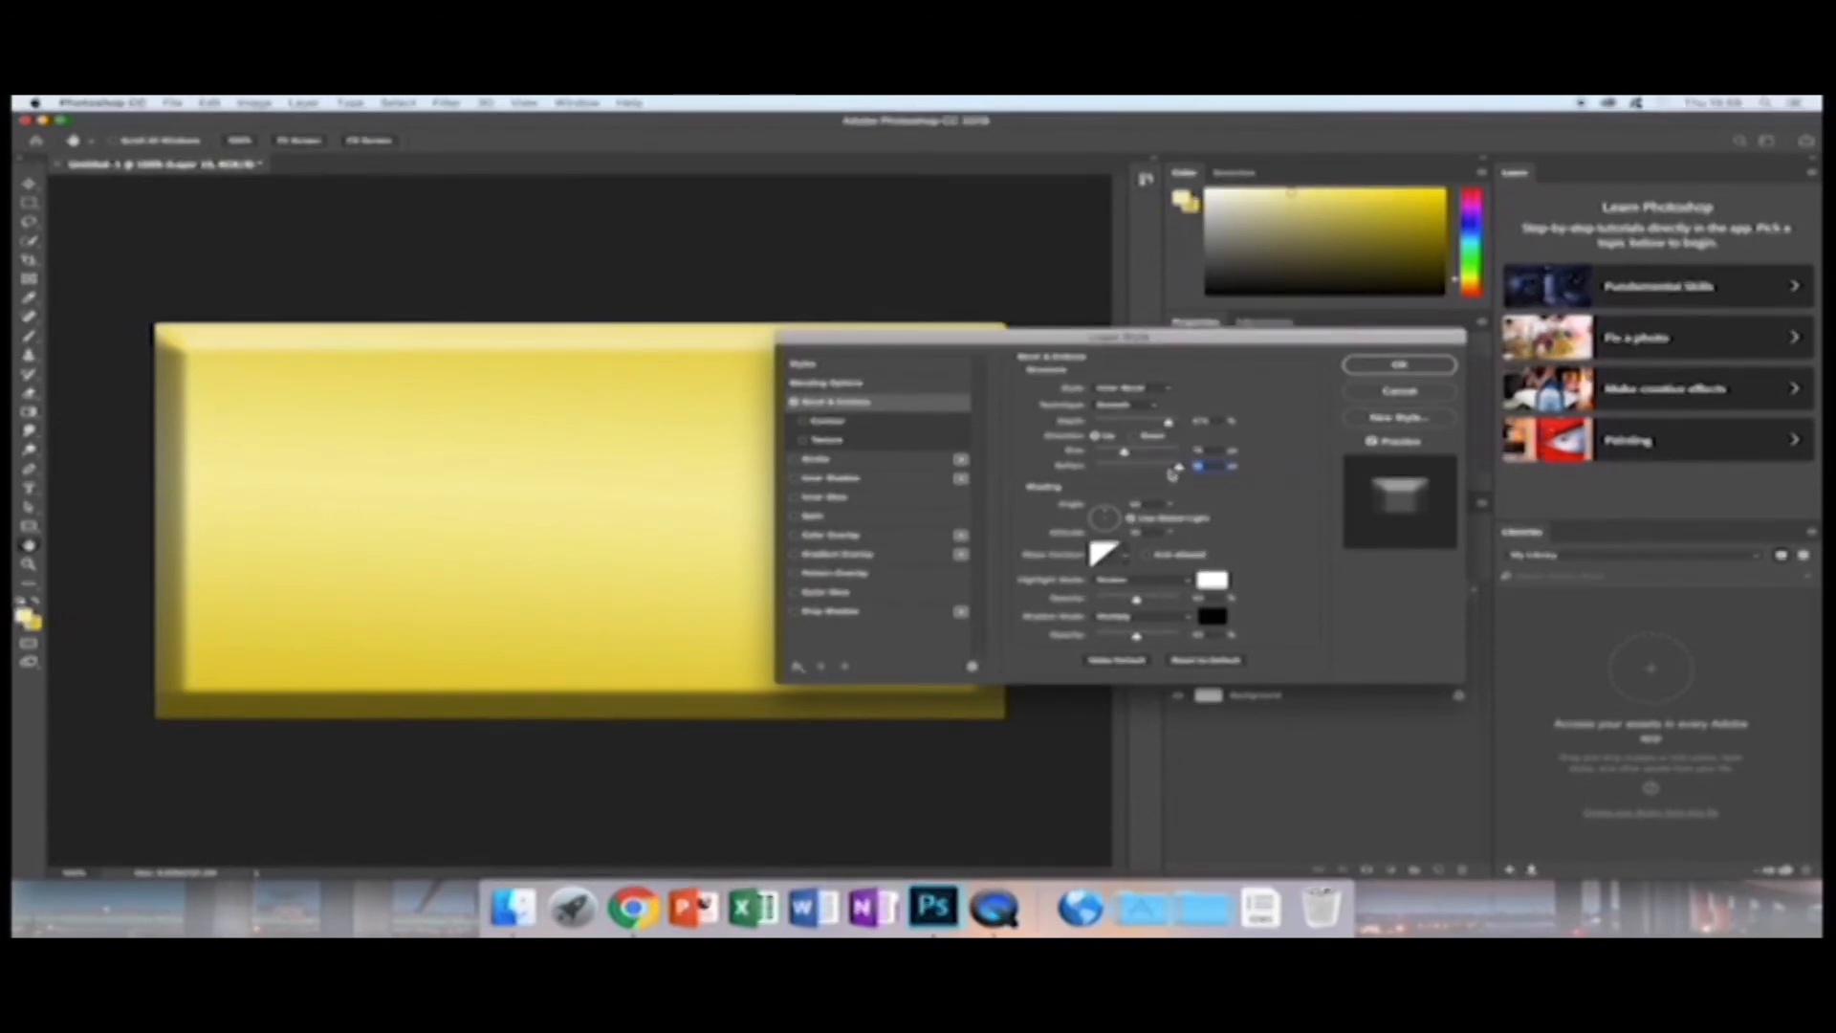
# Try the bevel's Contour and Texture options with different texture patterns, and switch both off again.
pyautogui.click(849, 426)
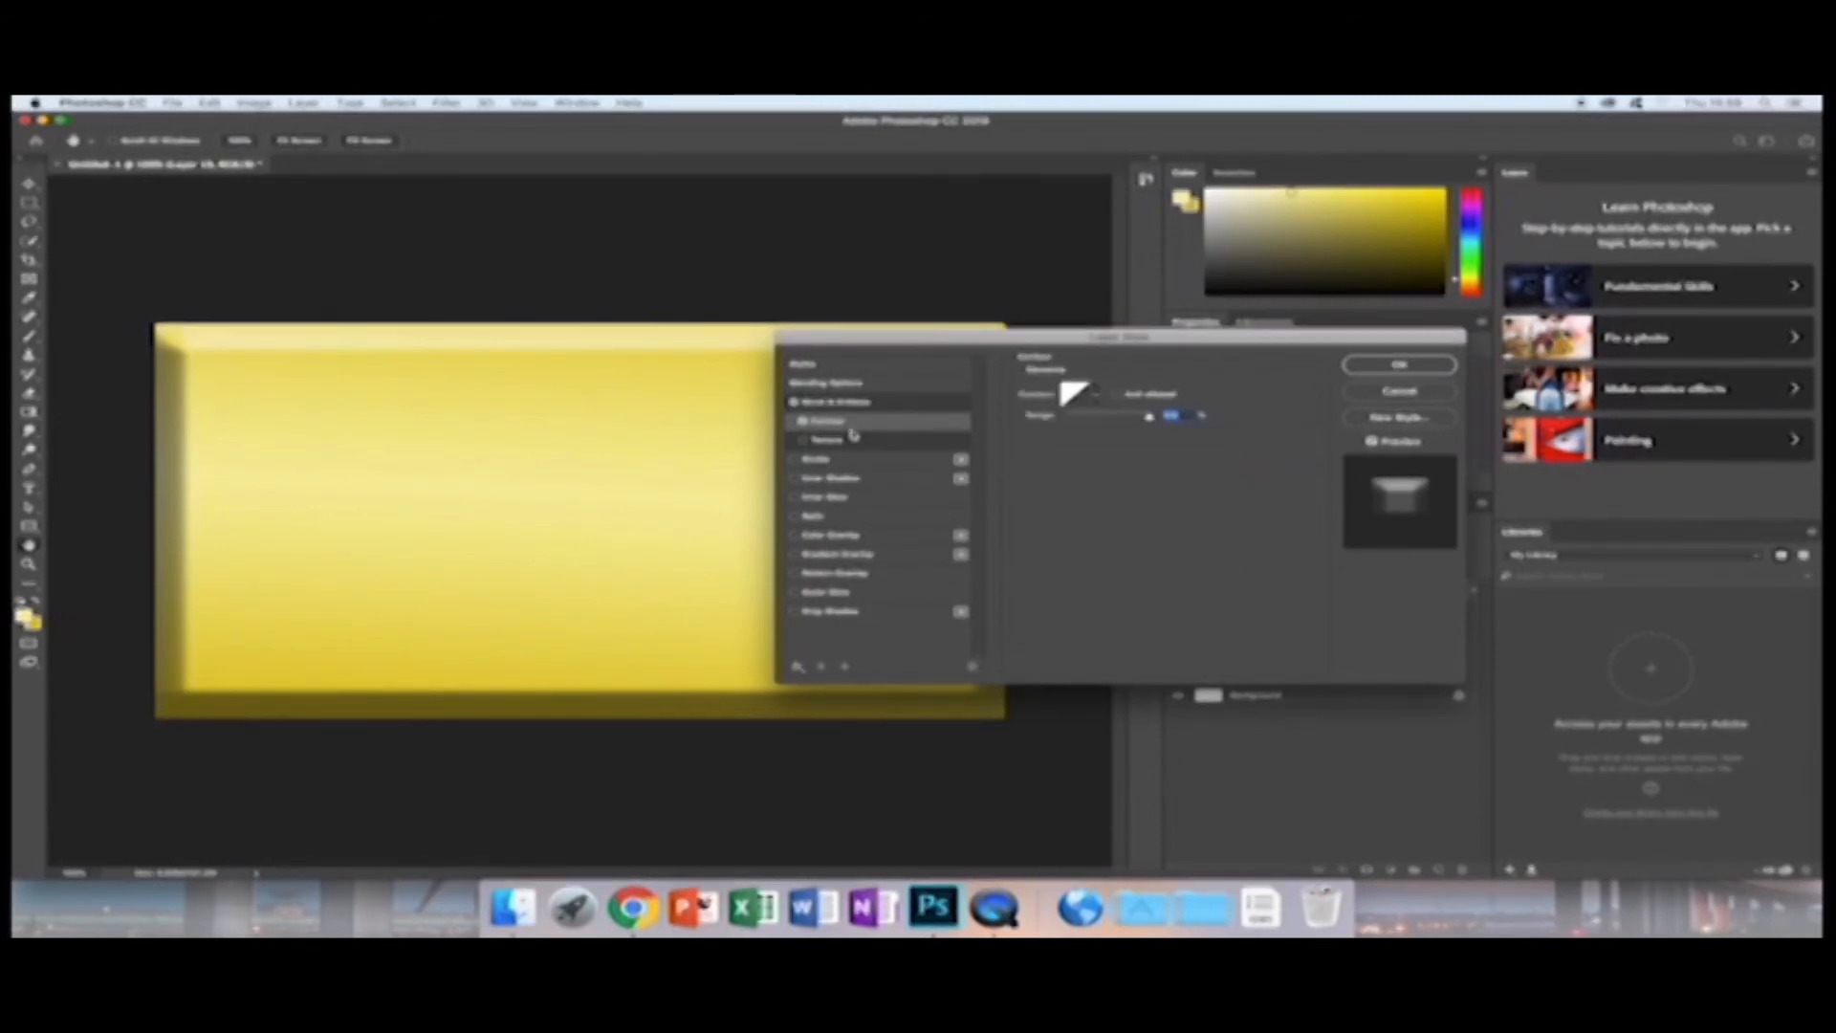
pyautogui.click(857, 441)
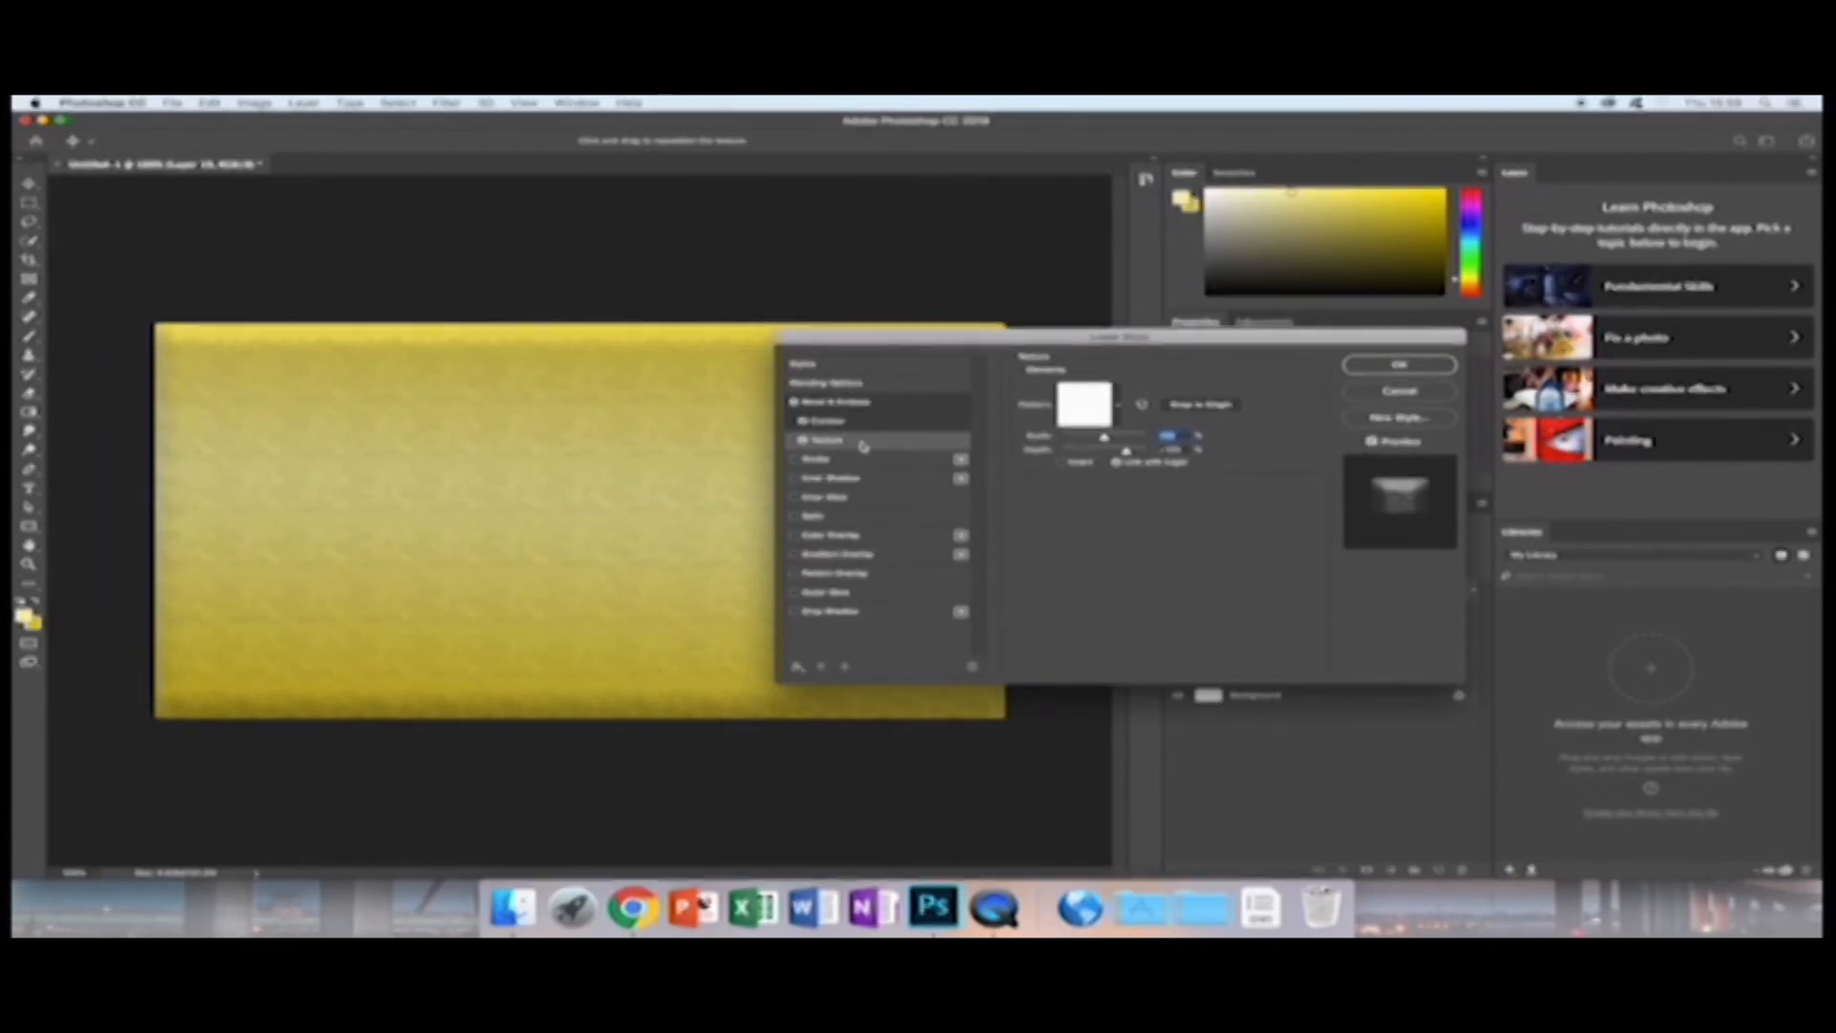
pyautogui.click(1119, 407)
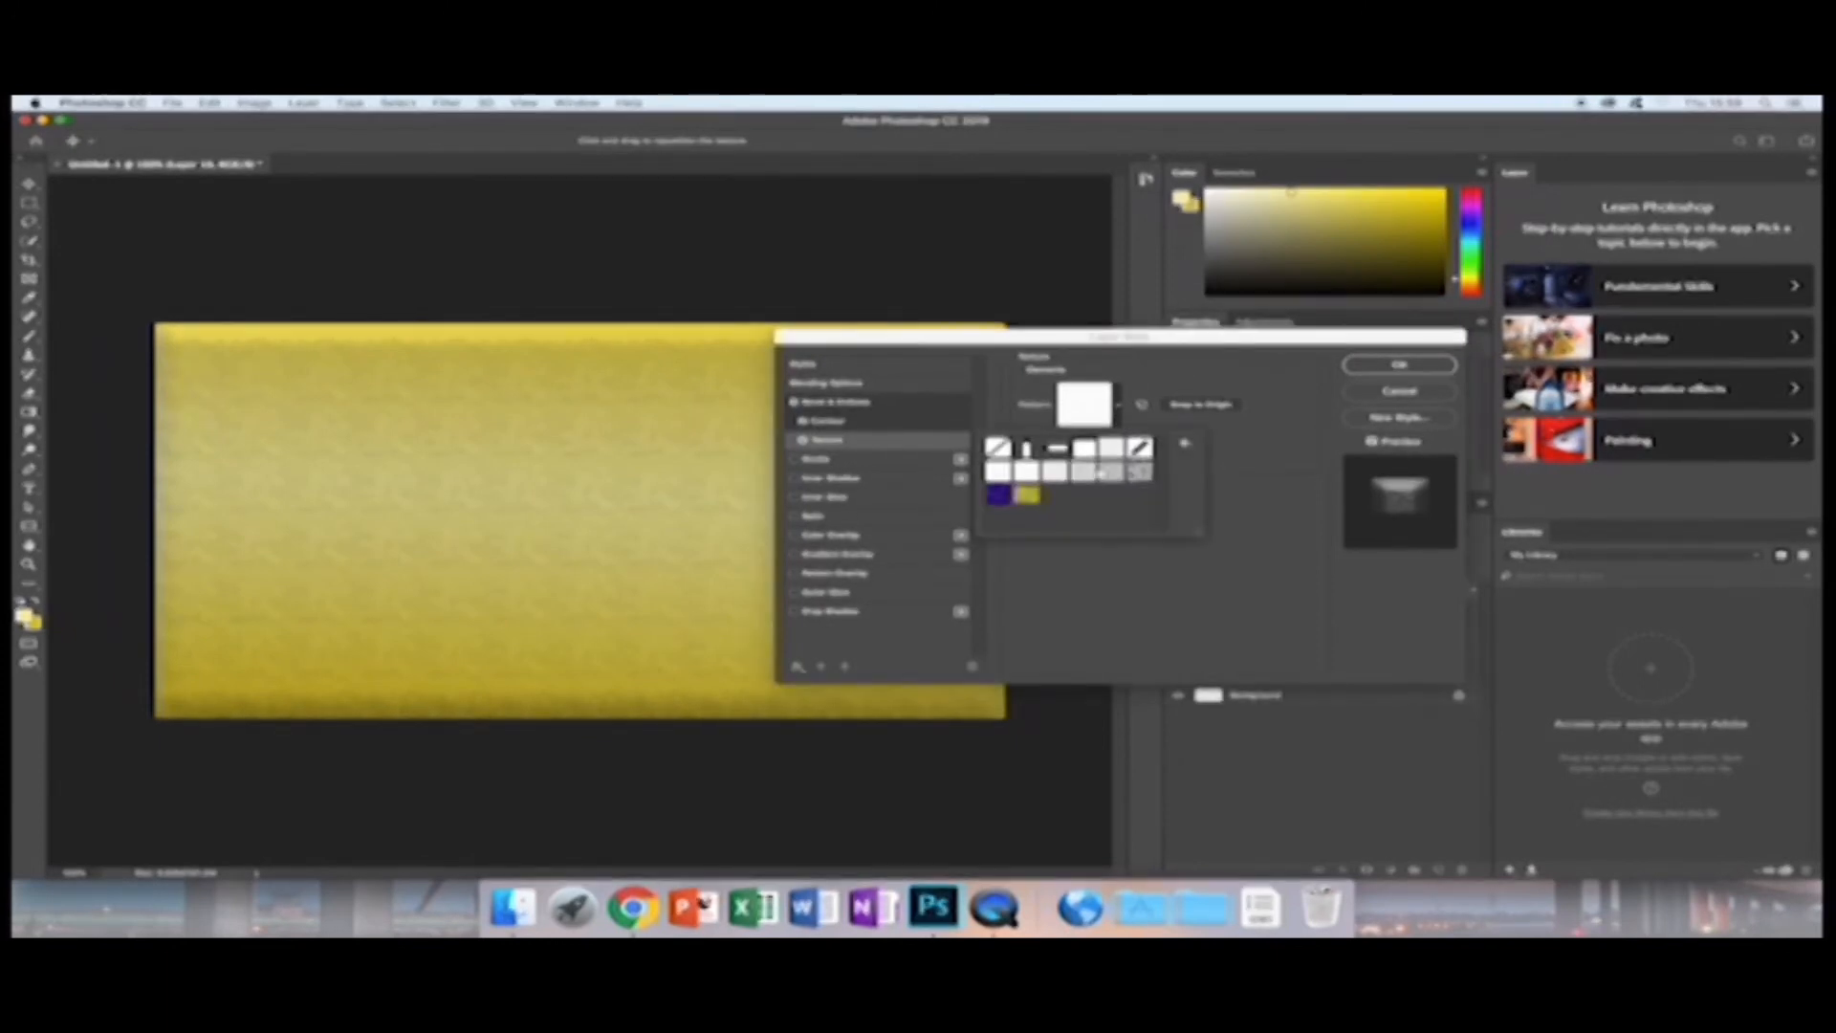
pyautogui.click(1088, 472)
pyautogui.click(1087, 450)
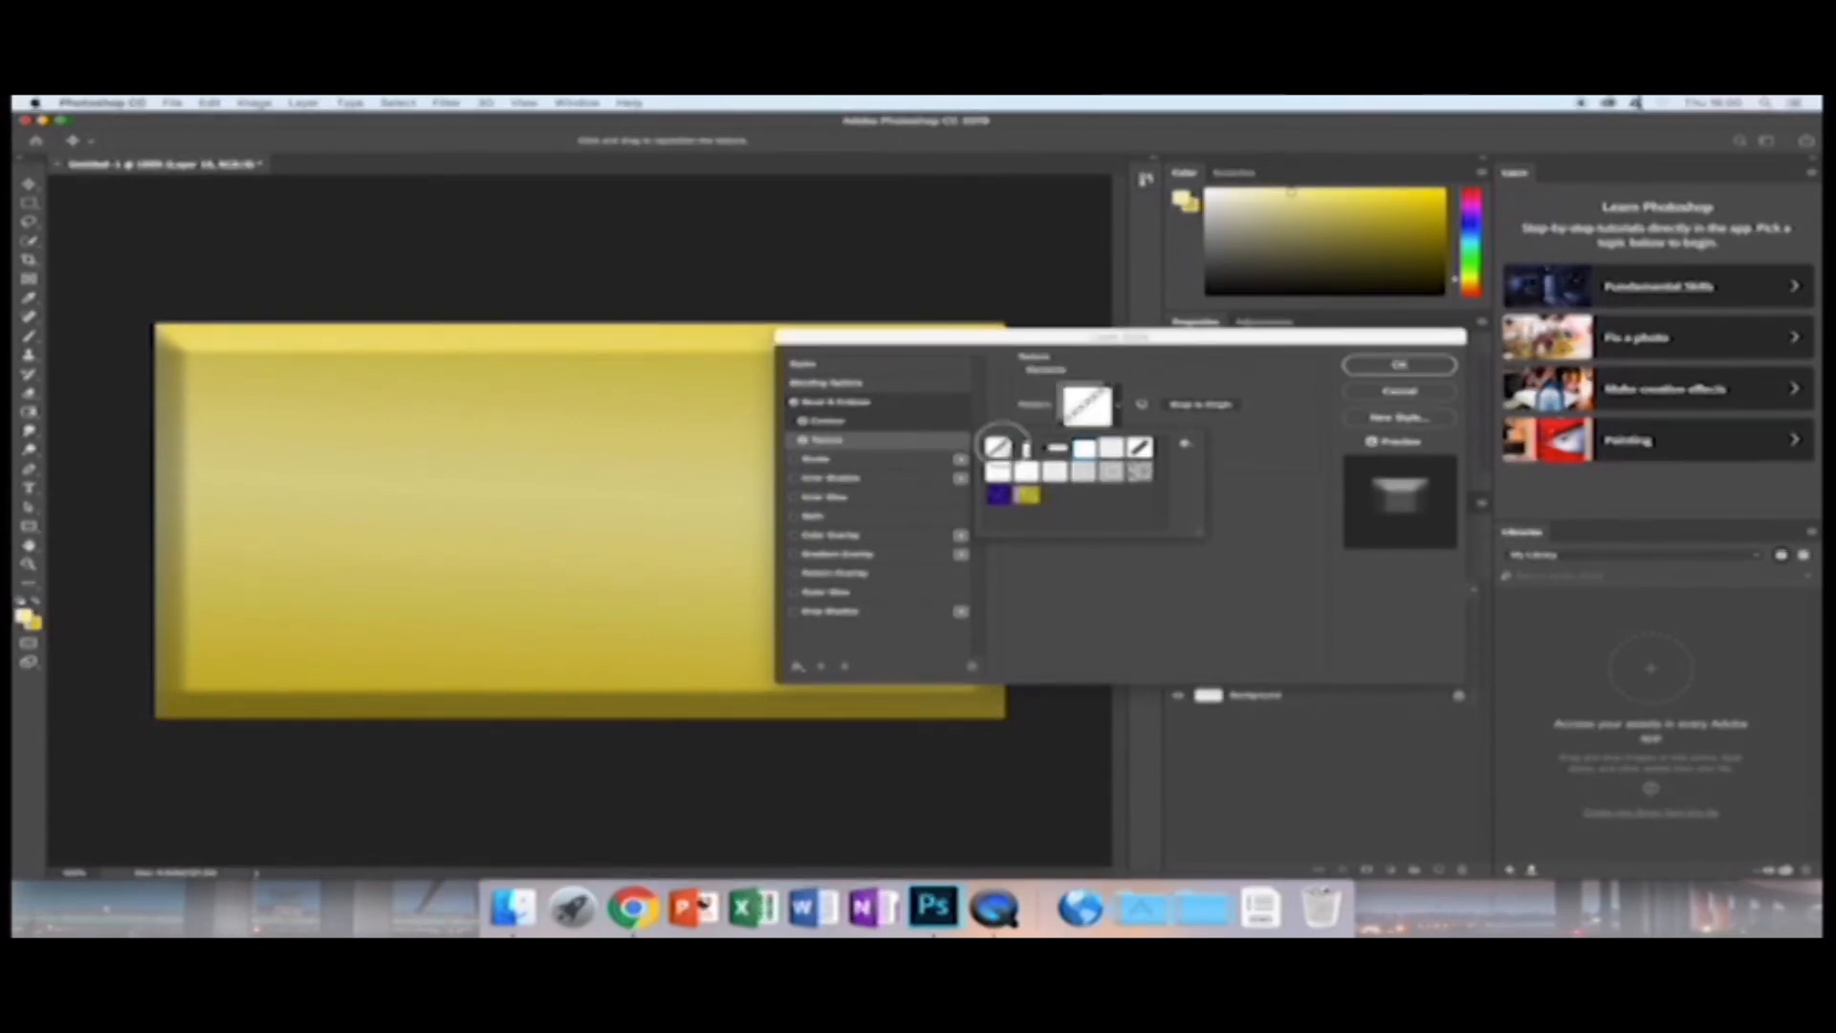
pyautogui.click(999, 446)
pyautogui.click(810, 421)
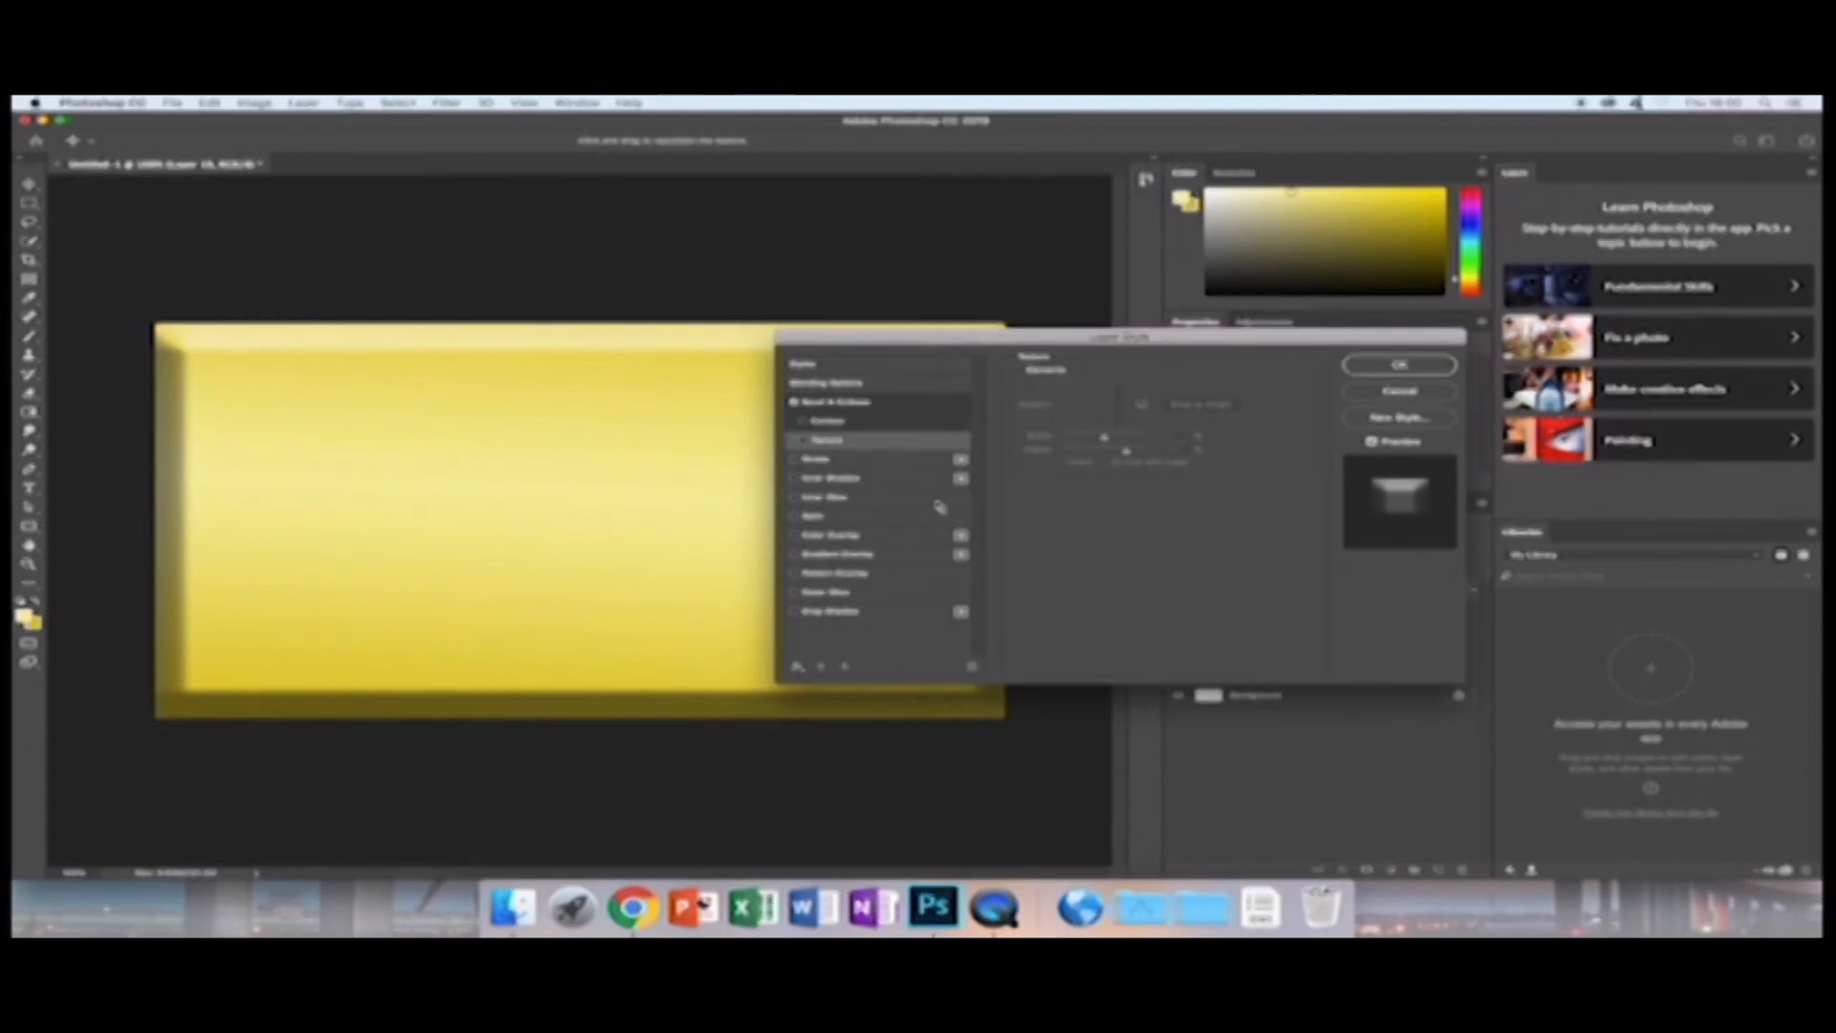
# Apply the bevel style and move the gold gradient layer directly beneath the title layer.
pyautogui.click(1364, 371)
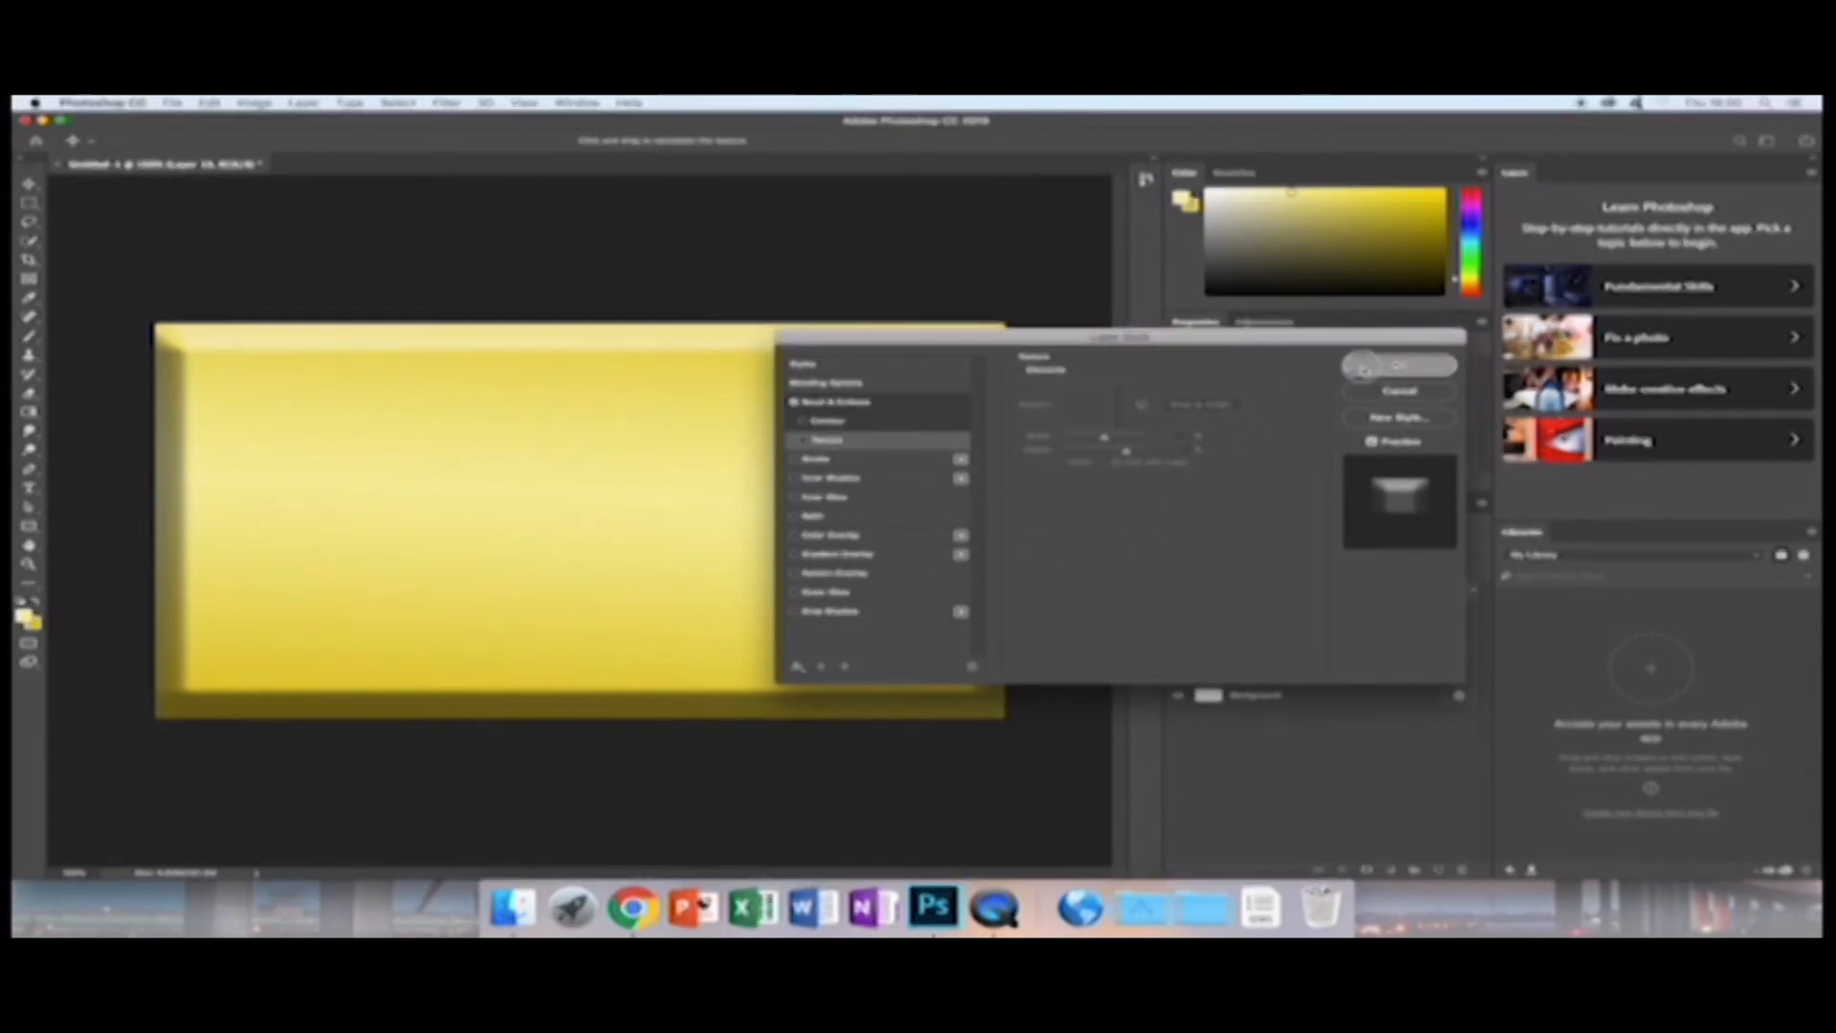
pyautogui.moveTo(1290, 591); pyautogui.dragTo(1283, 651)
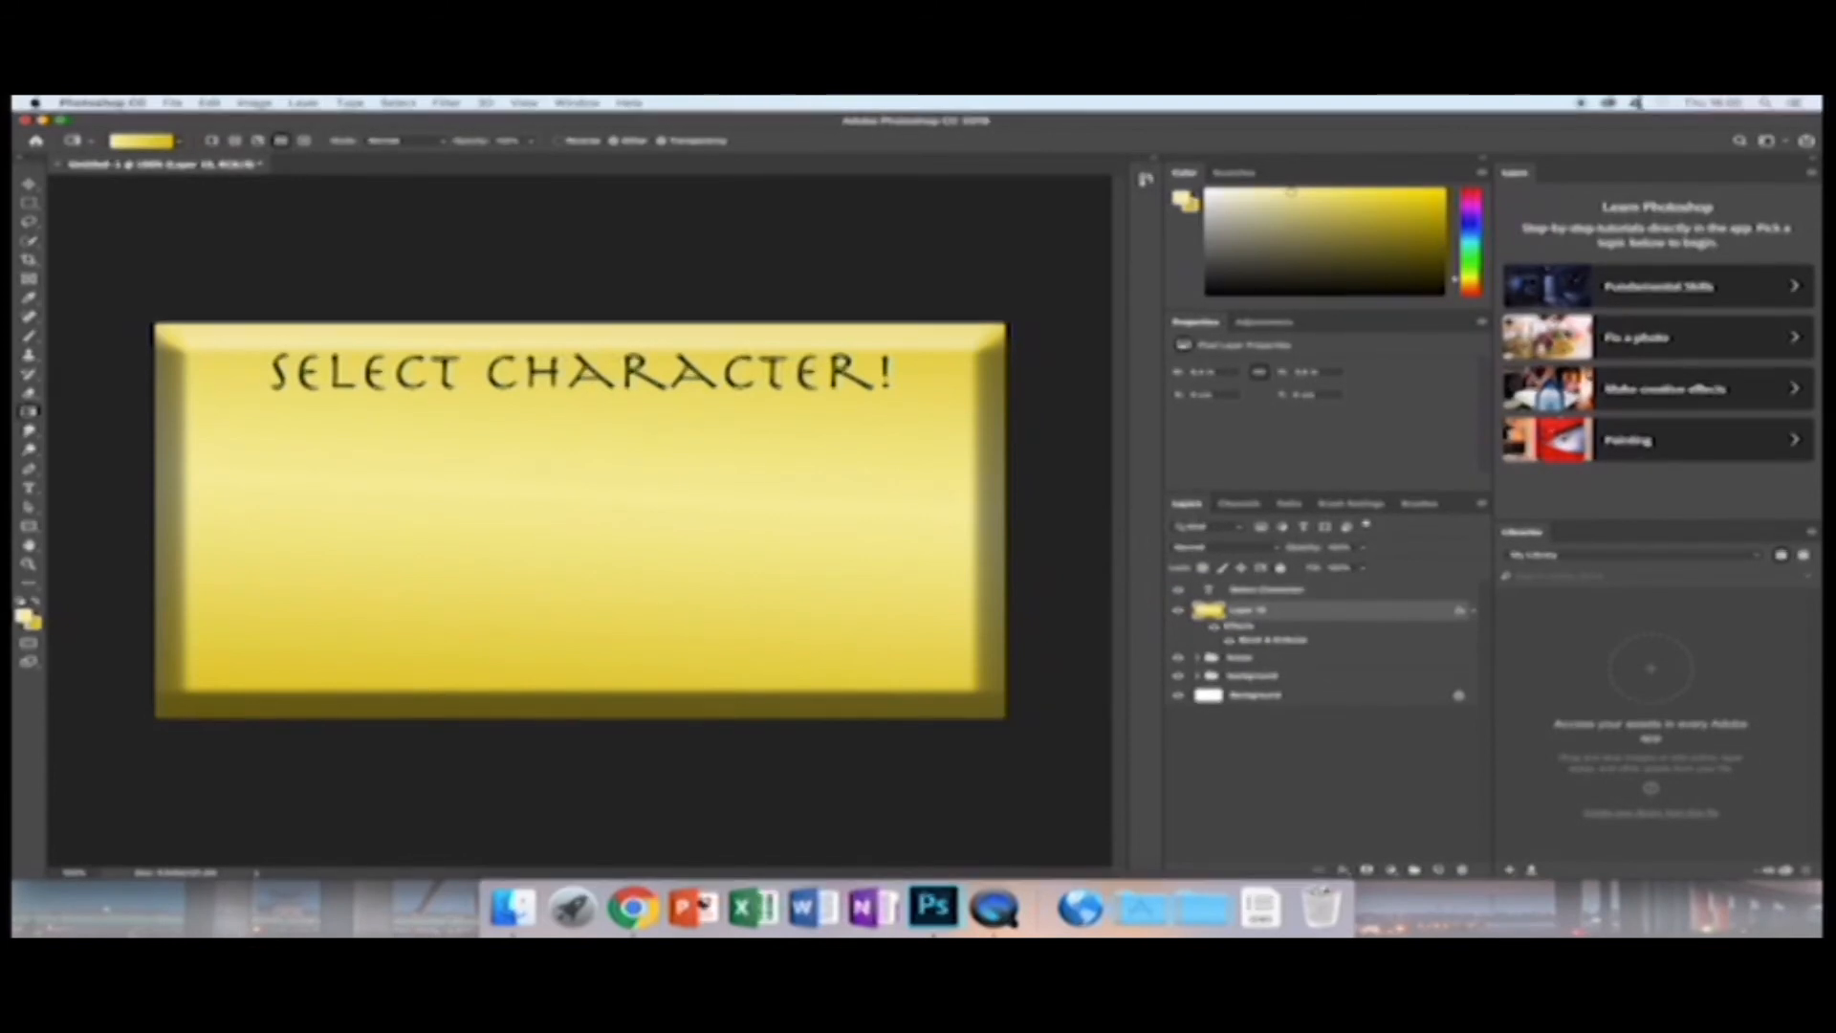
# Free-transform the gold layer, scaling it down proportionally and placing it behind the title at the canvas's upper edge.
pyautogui.click(29, 203)
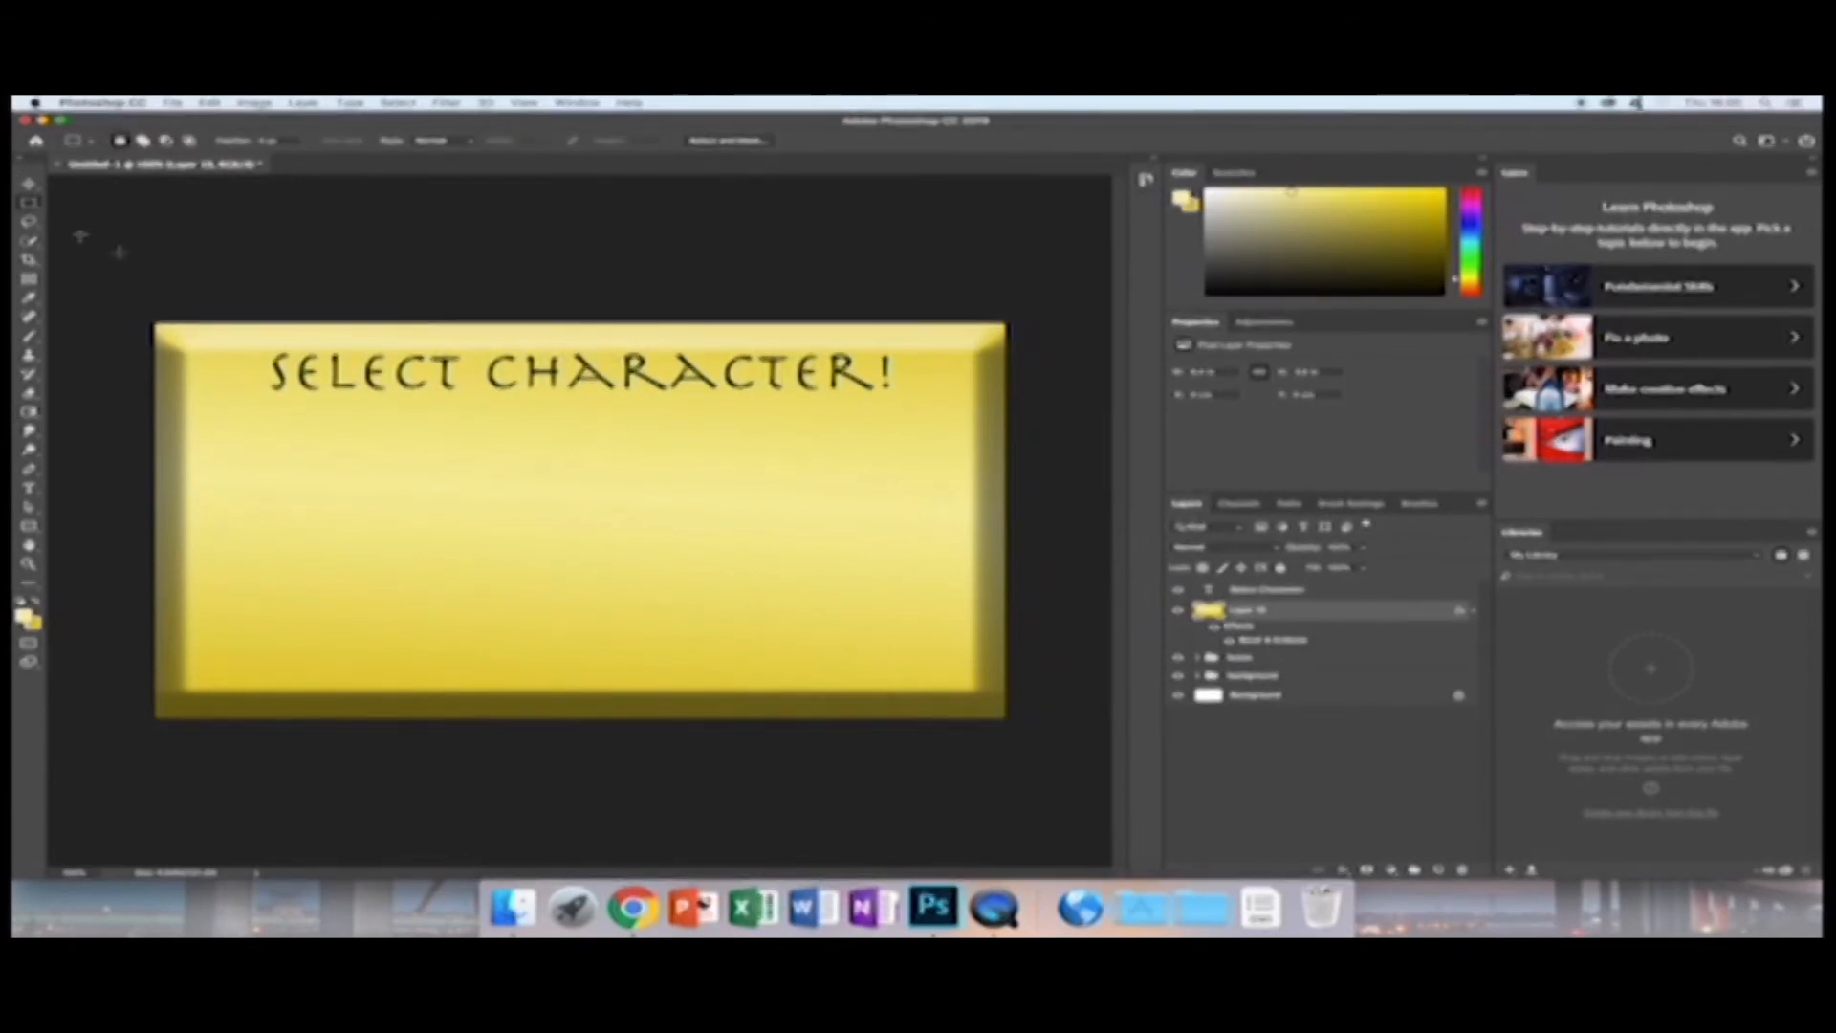
pyautogui.moveTo(155, 324); pyautogui.dragTo(667, 560)
pyautogui.rightClick(974, 719)
pyautogui.click(976, 752)
pyautogui.moveTo(602, 487); pyautogui.dragTo(904, 434)
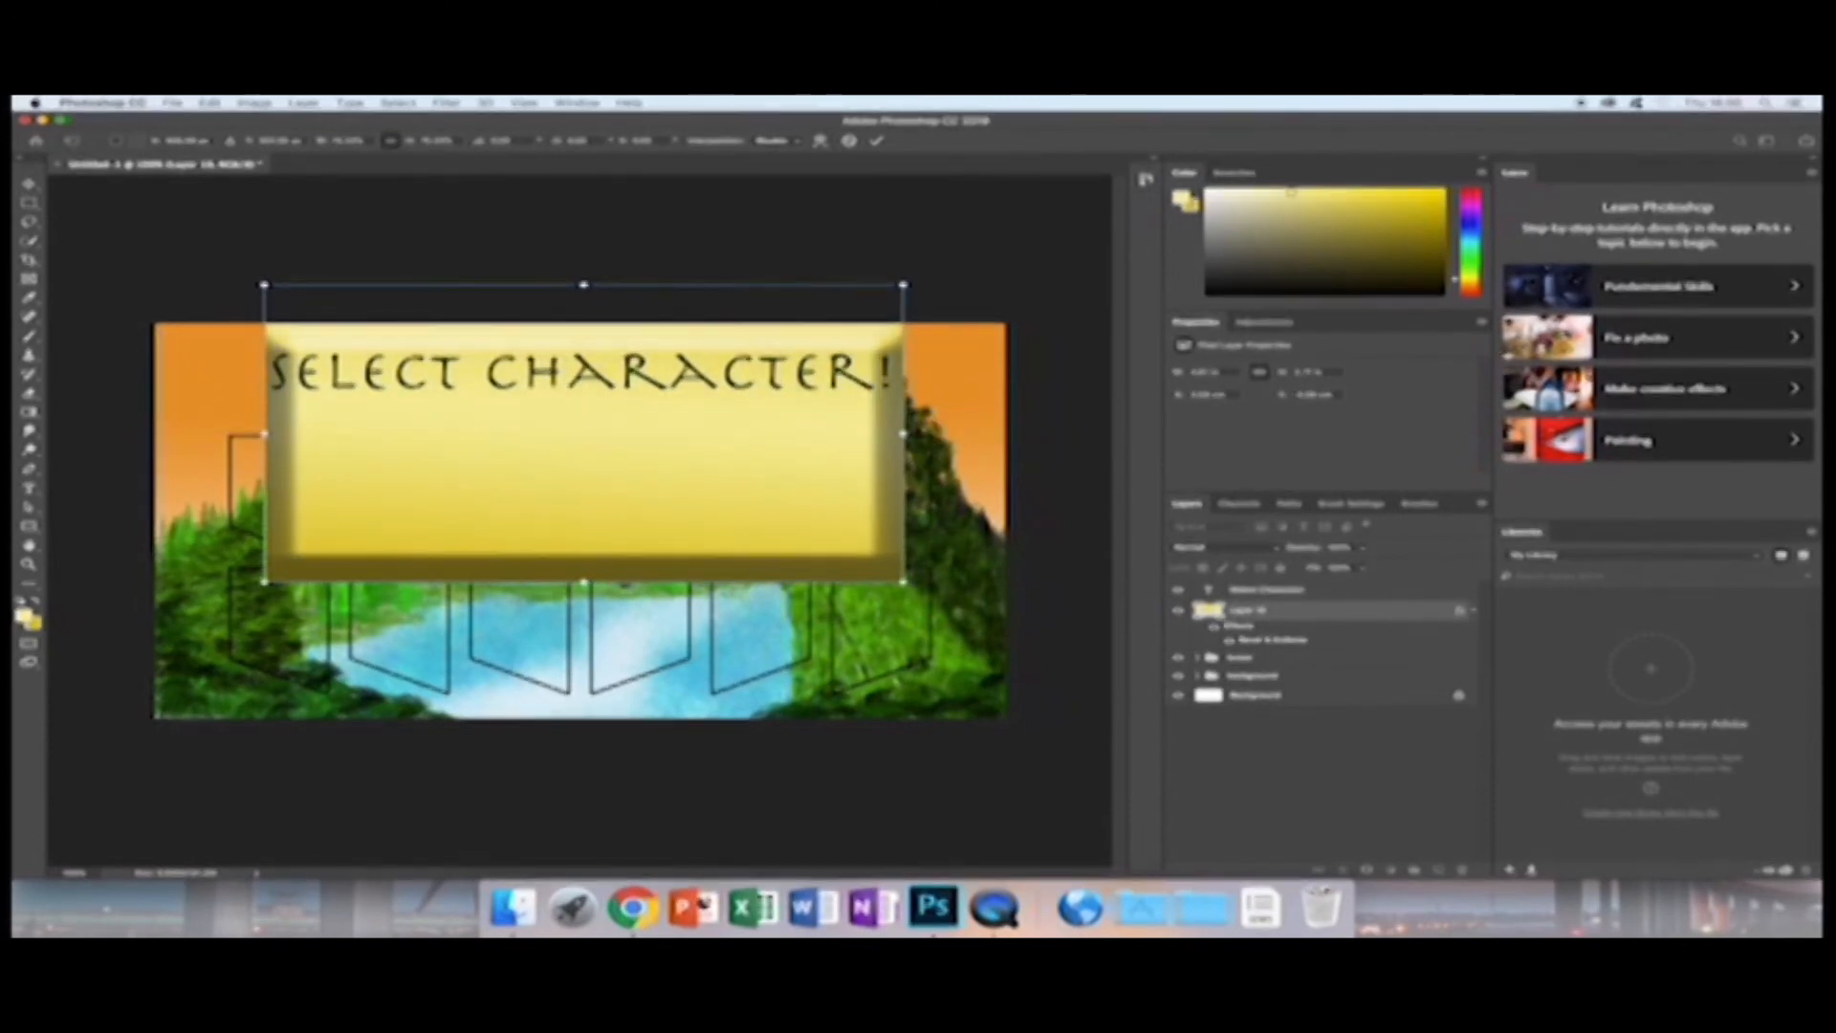
pyautogui.moveTo(584, 581); pyautogui.dragTo(448, 469)
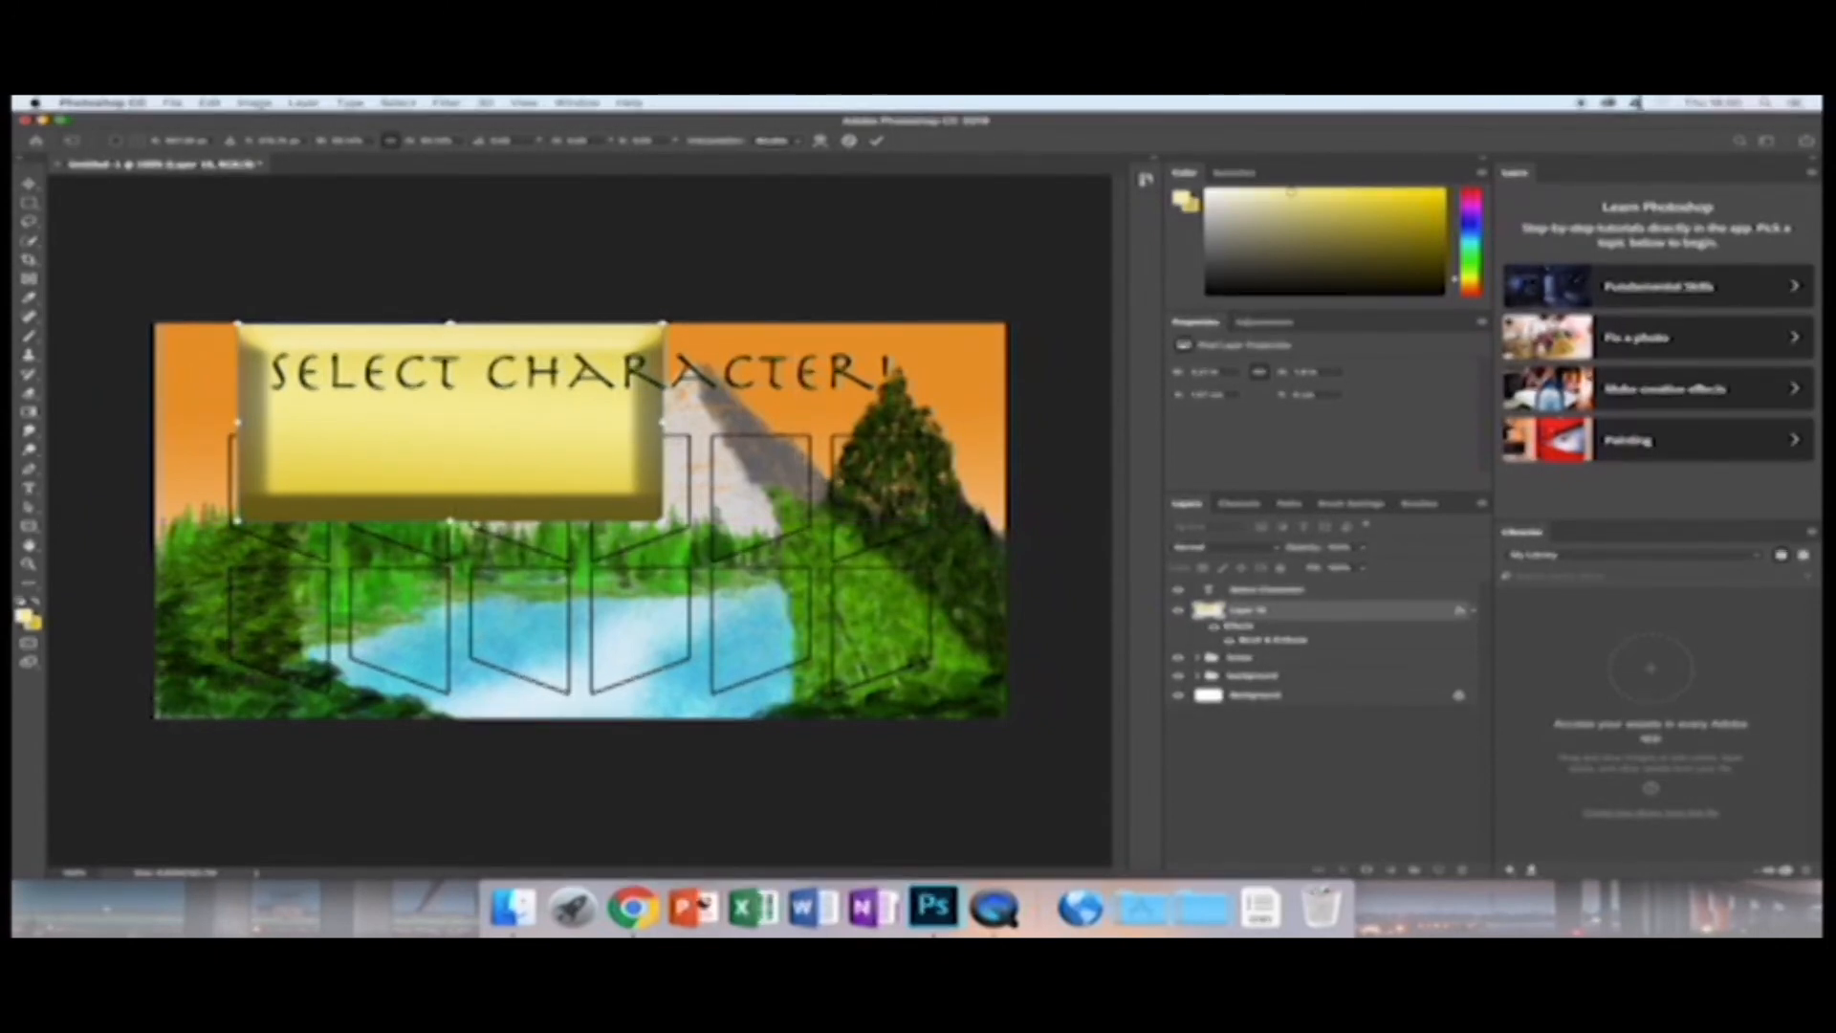
# Enlarge the gold panel to span the whole title, shift it partly above the canvas as a banner, and apply the transform.
pyautogui.moveTo(662, 422); pyautogui.dragTo(905, 422)
pyautogui.moveTo(745, 461); pyautogui.dragTo(709, 464)
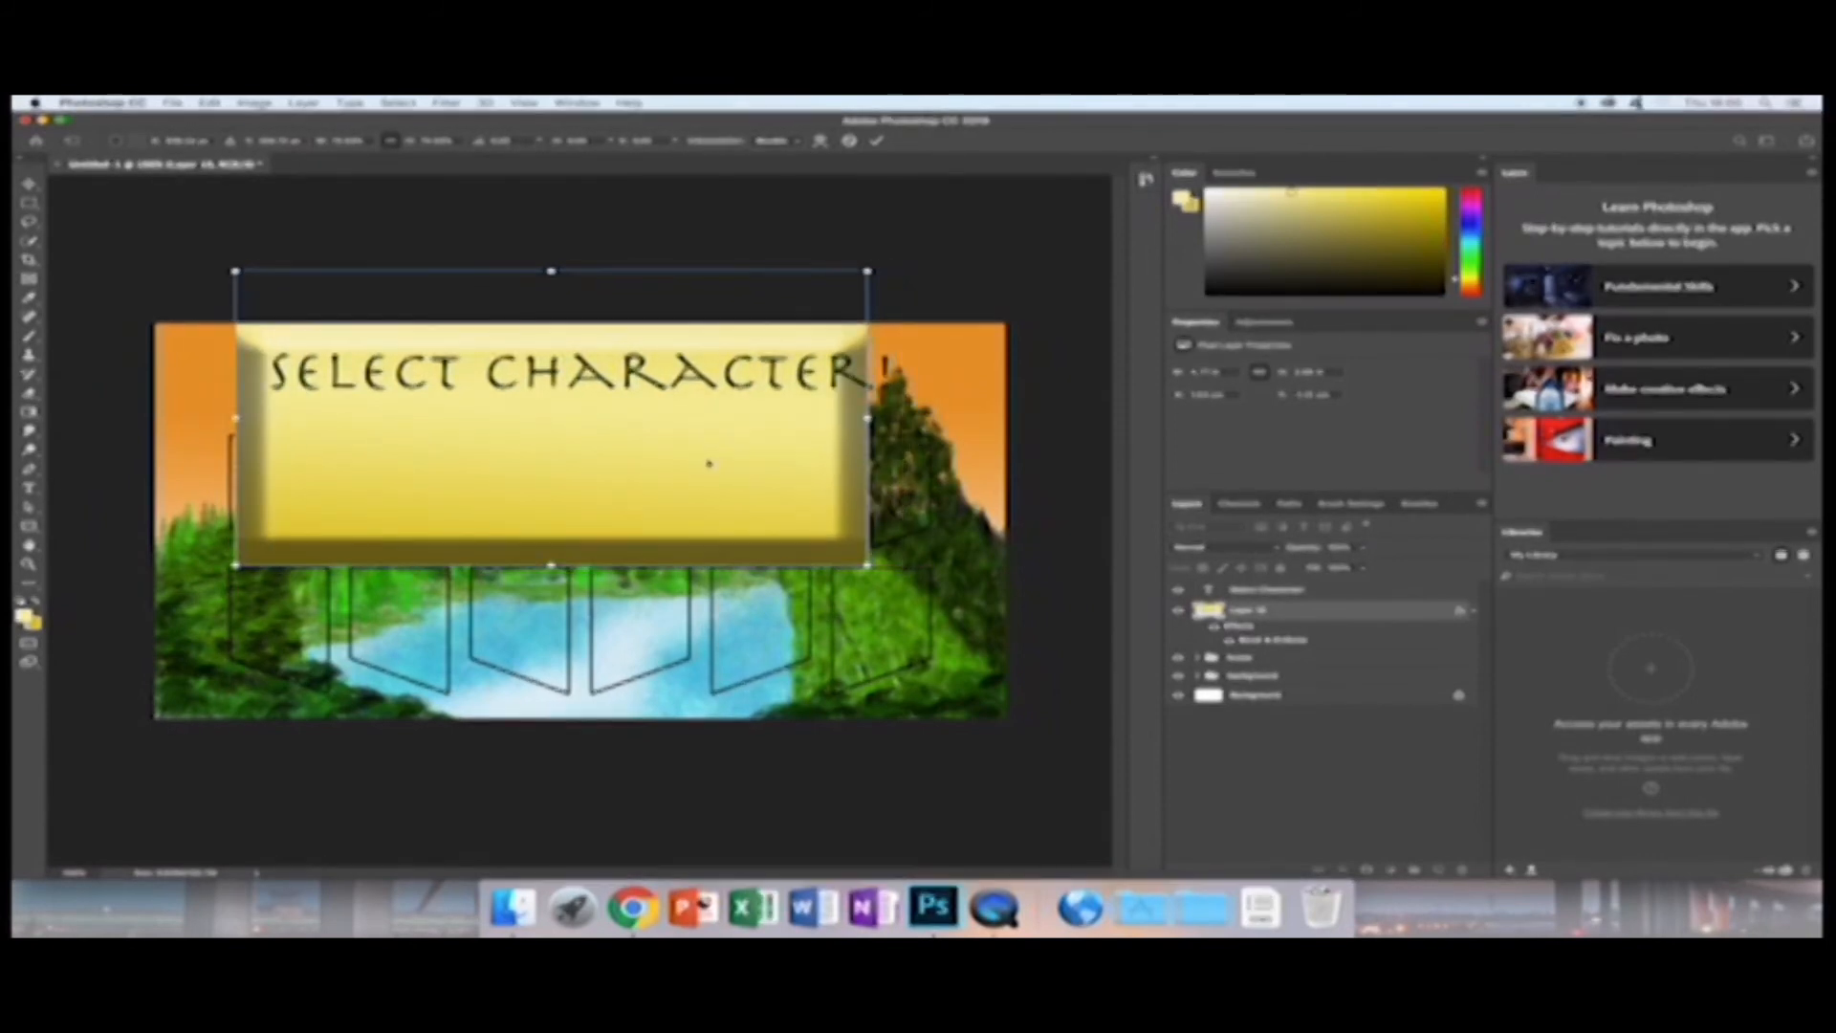
pyautogui.moveTo(867, 418); pyautogui.dragTo(881, 418)
pyautogui.moveTo(777, 459); pyautogui.dragTo(773, 413)
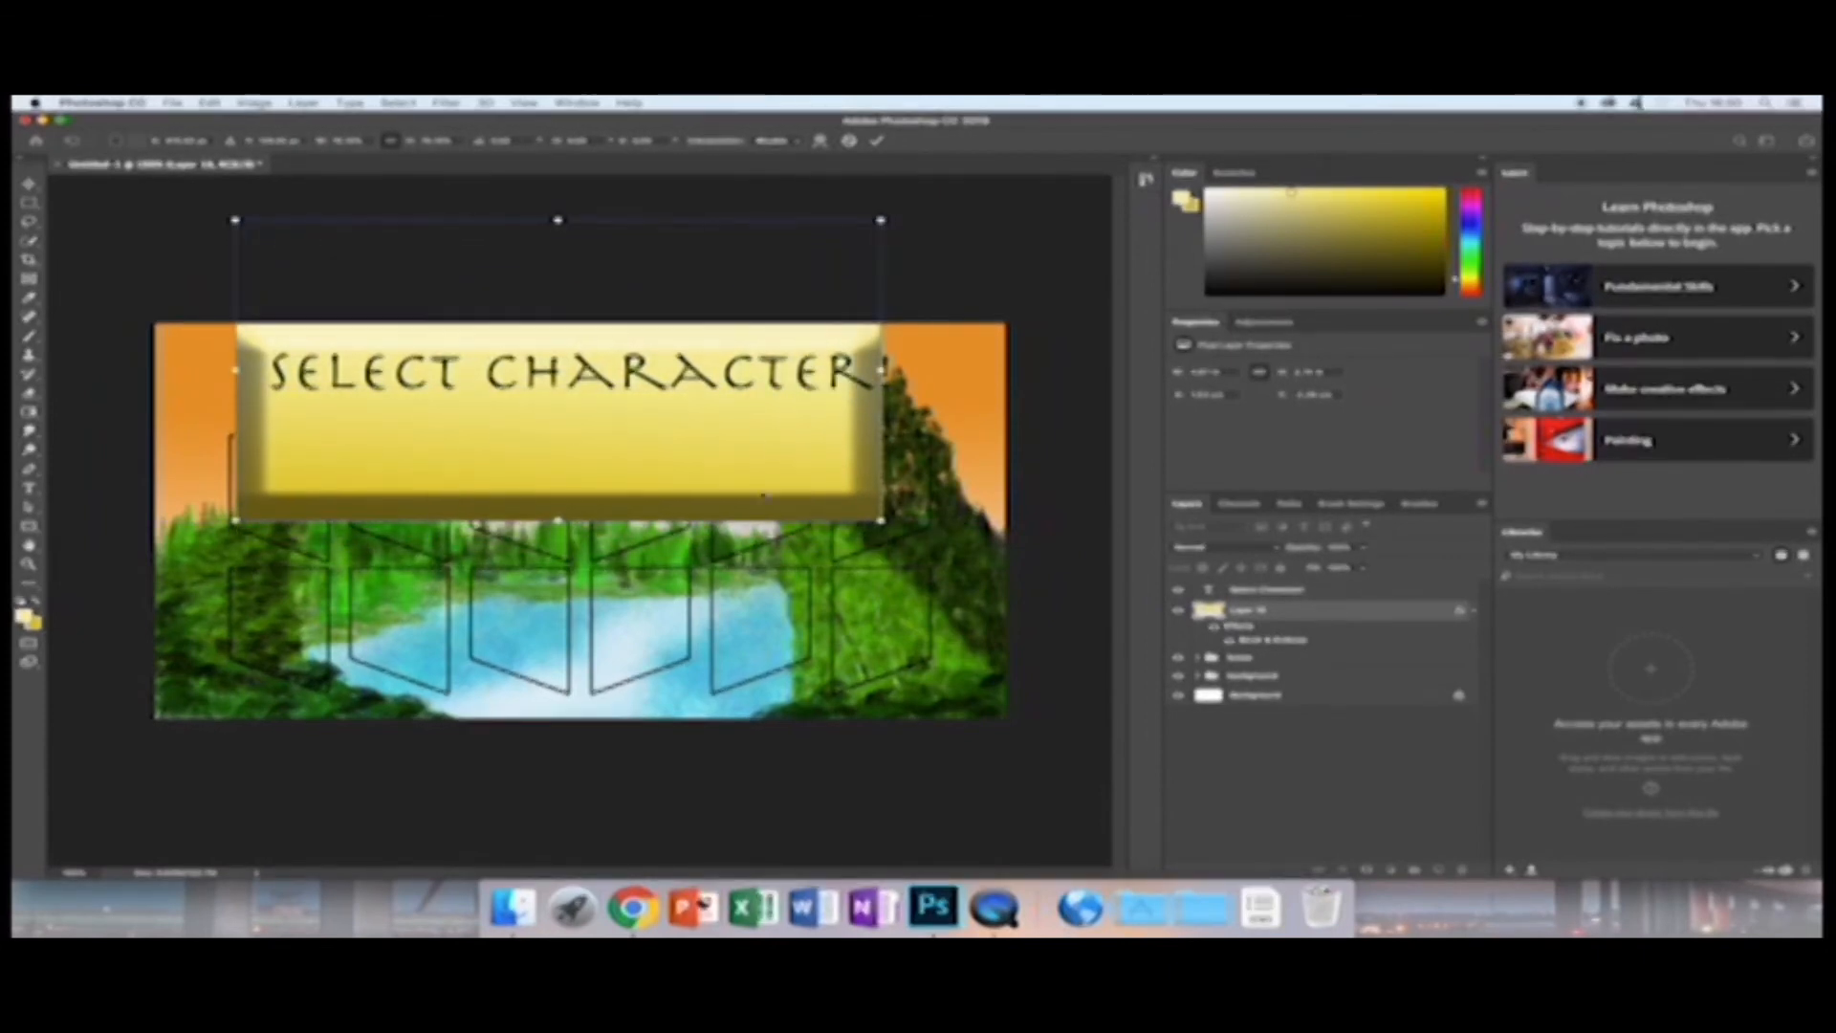
pyautogui.moveTo(763, 495); pyautogui.dragTo(761, 443)
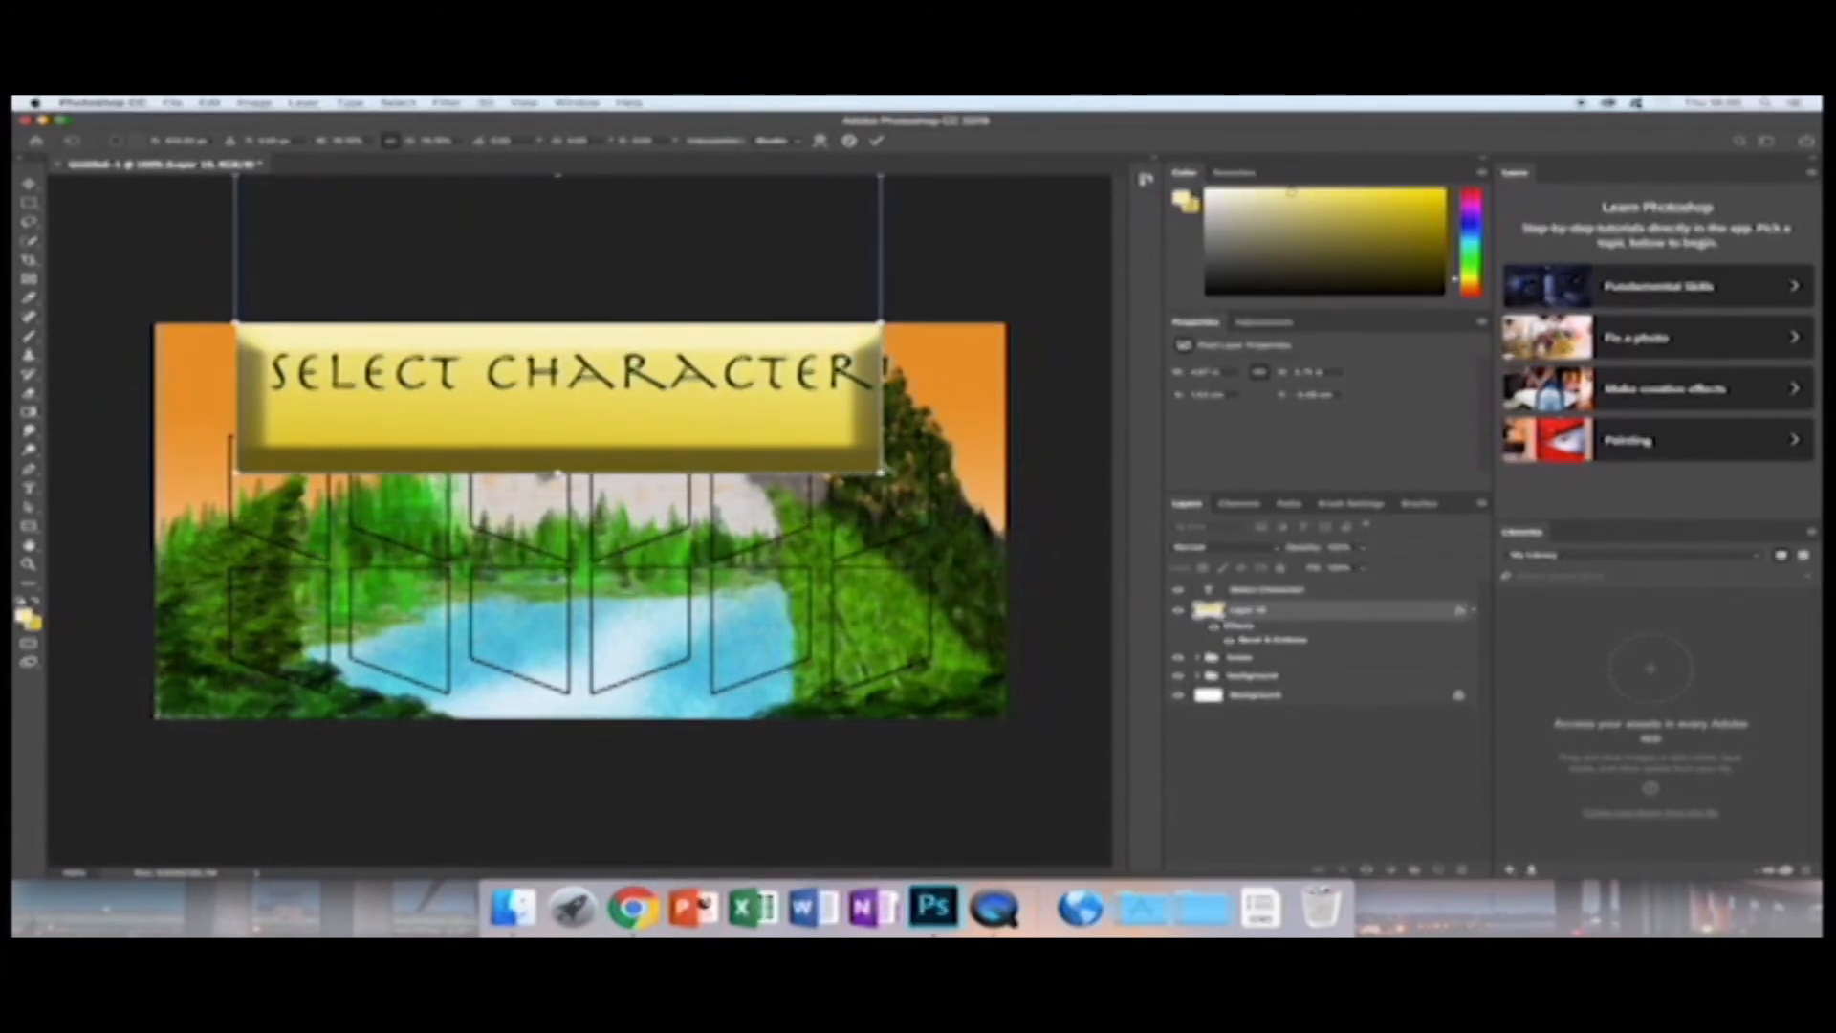
pyautogui.moveTo(881, 472); pyautogui.dragTo(922, 493)
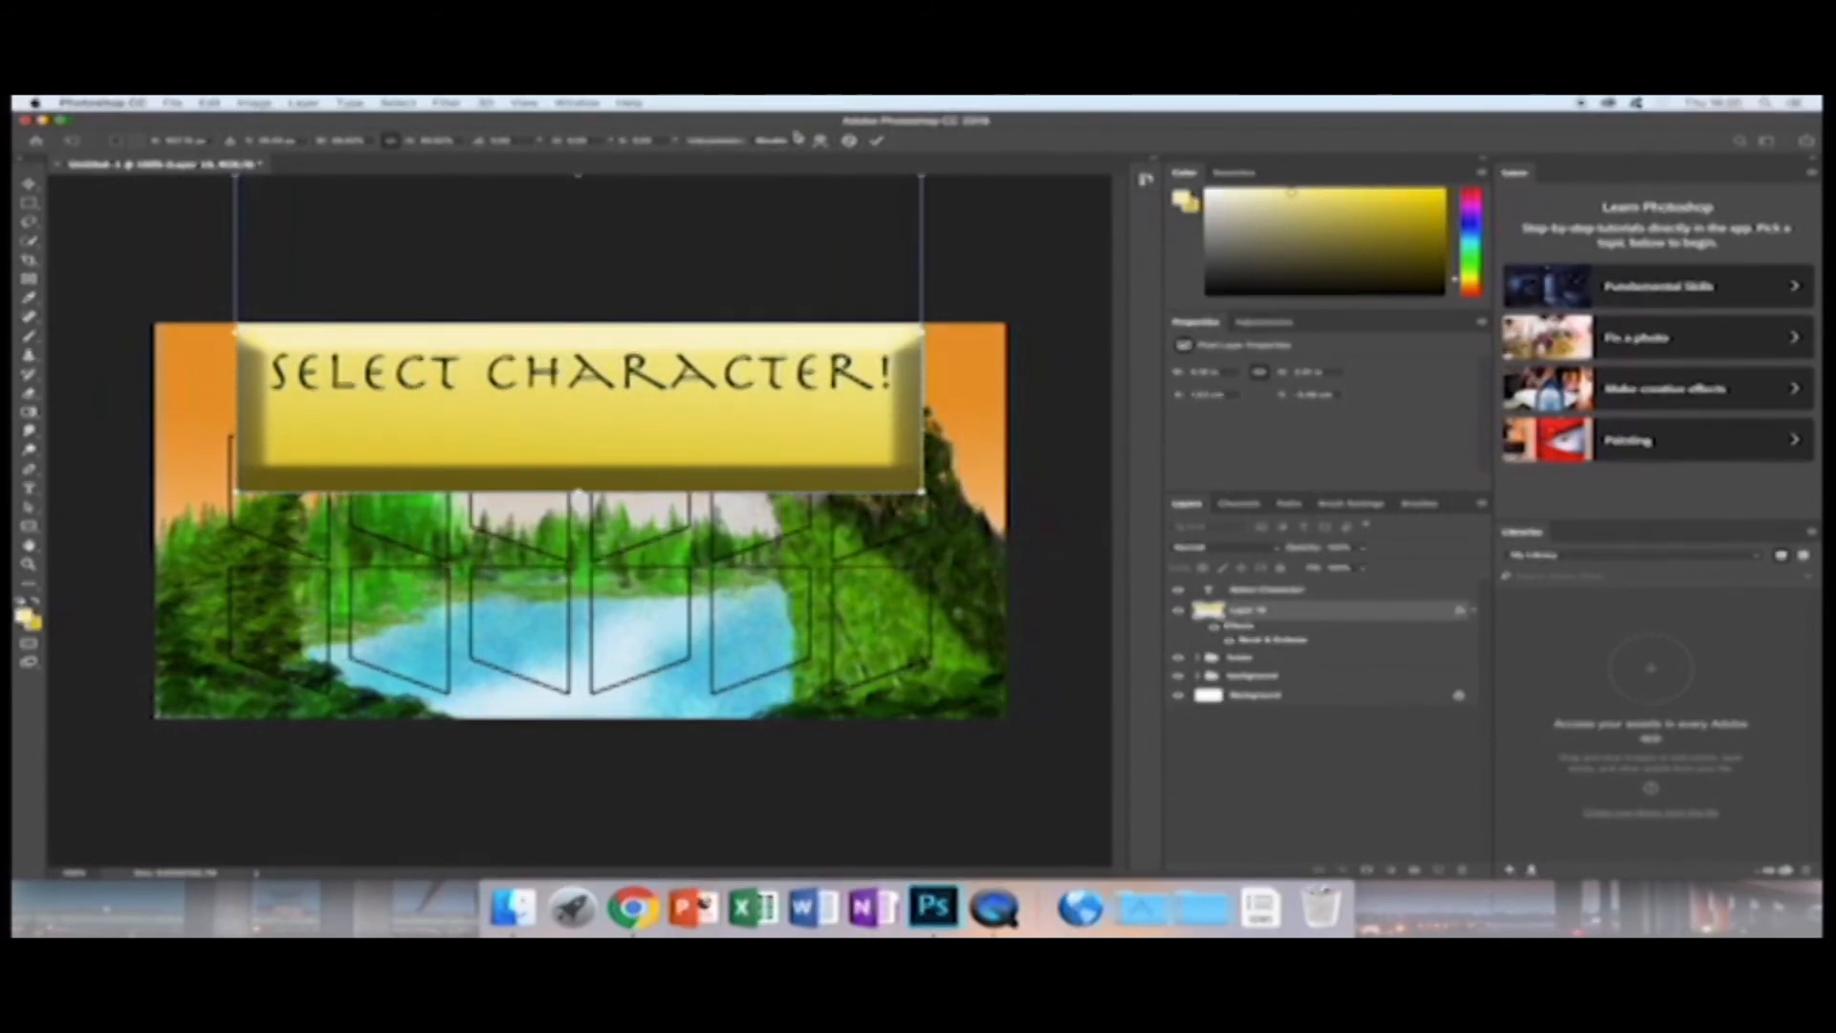
pyautogui.click(877, 141)
pyautogui.moveTo(657, 460); pyautogui.dragTo(658, 452)
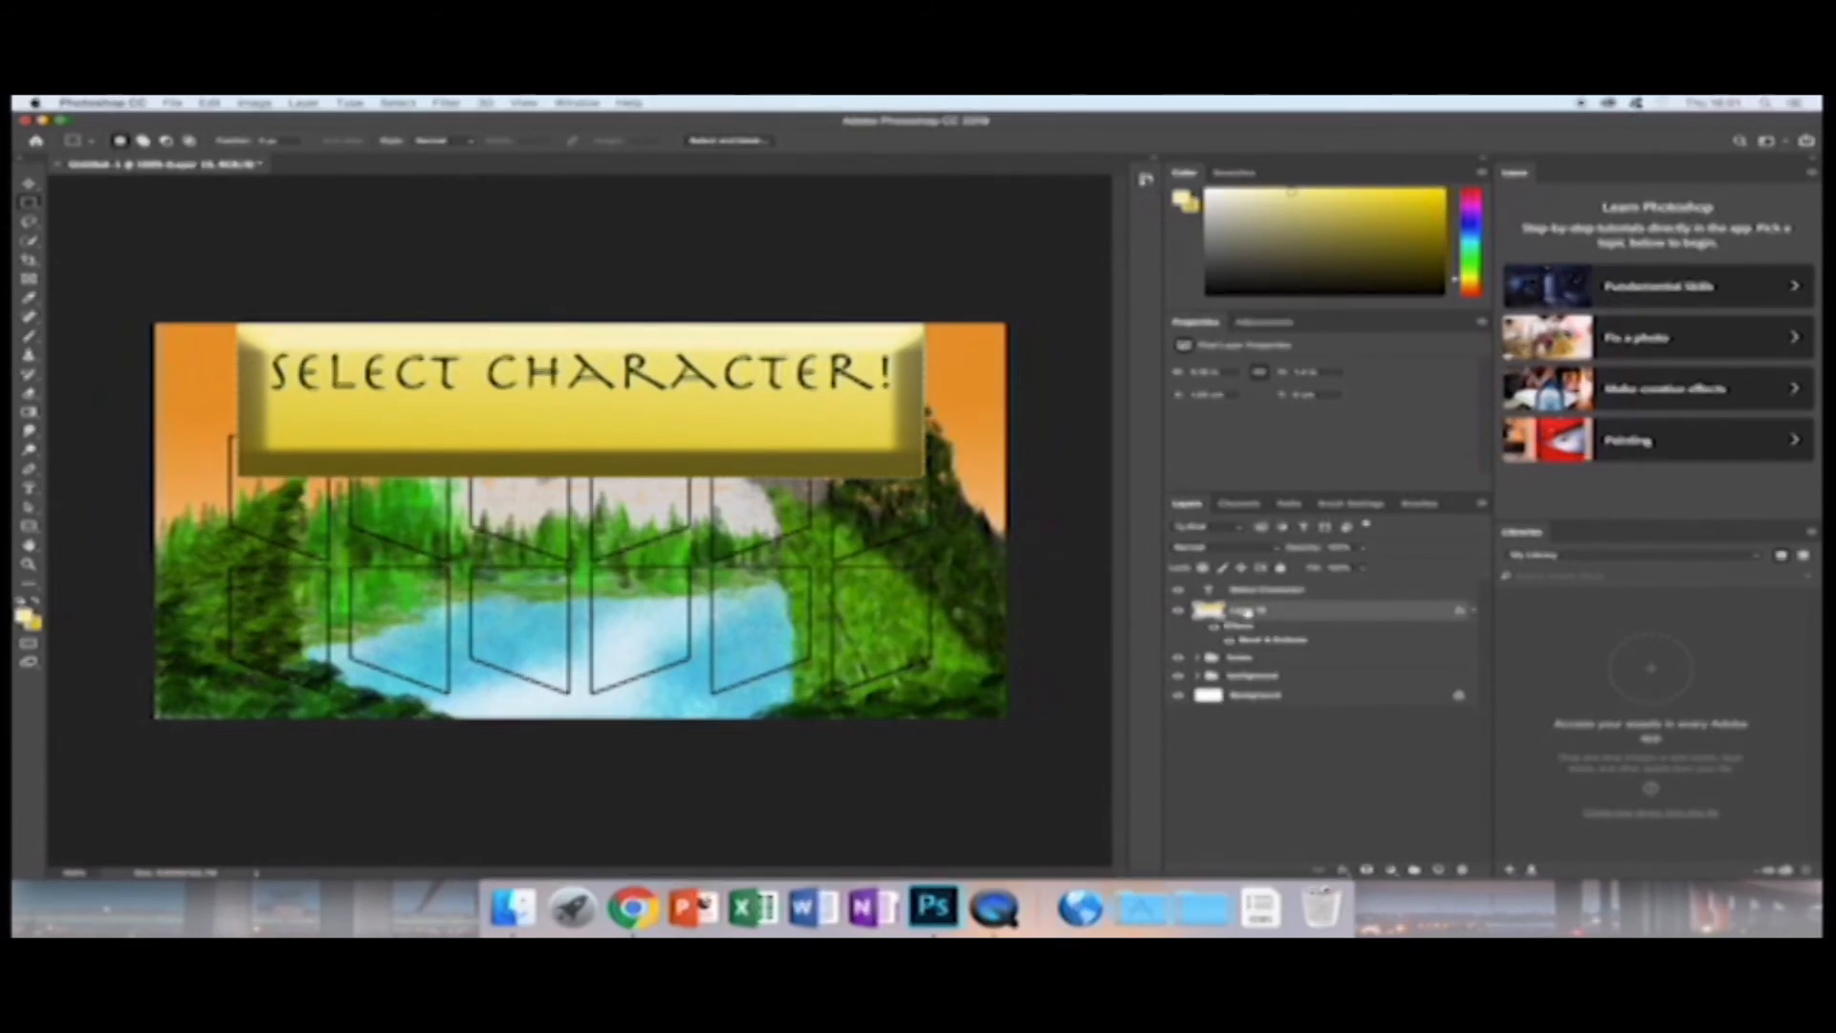
# Try cutting the gold panel to the title's letter shapes by deleting a Magic Wand selection of the area around them, and hide the title.
pyautogui.doubleClick(1217, 600)
pyautogui.click(1258, 592)
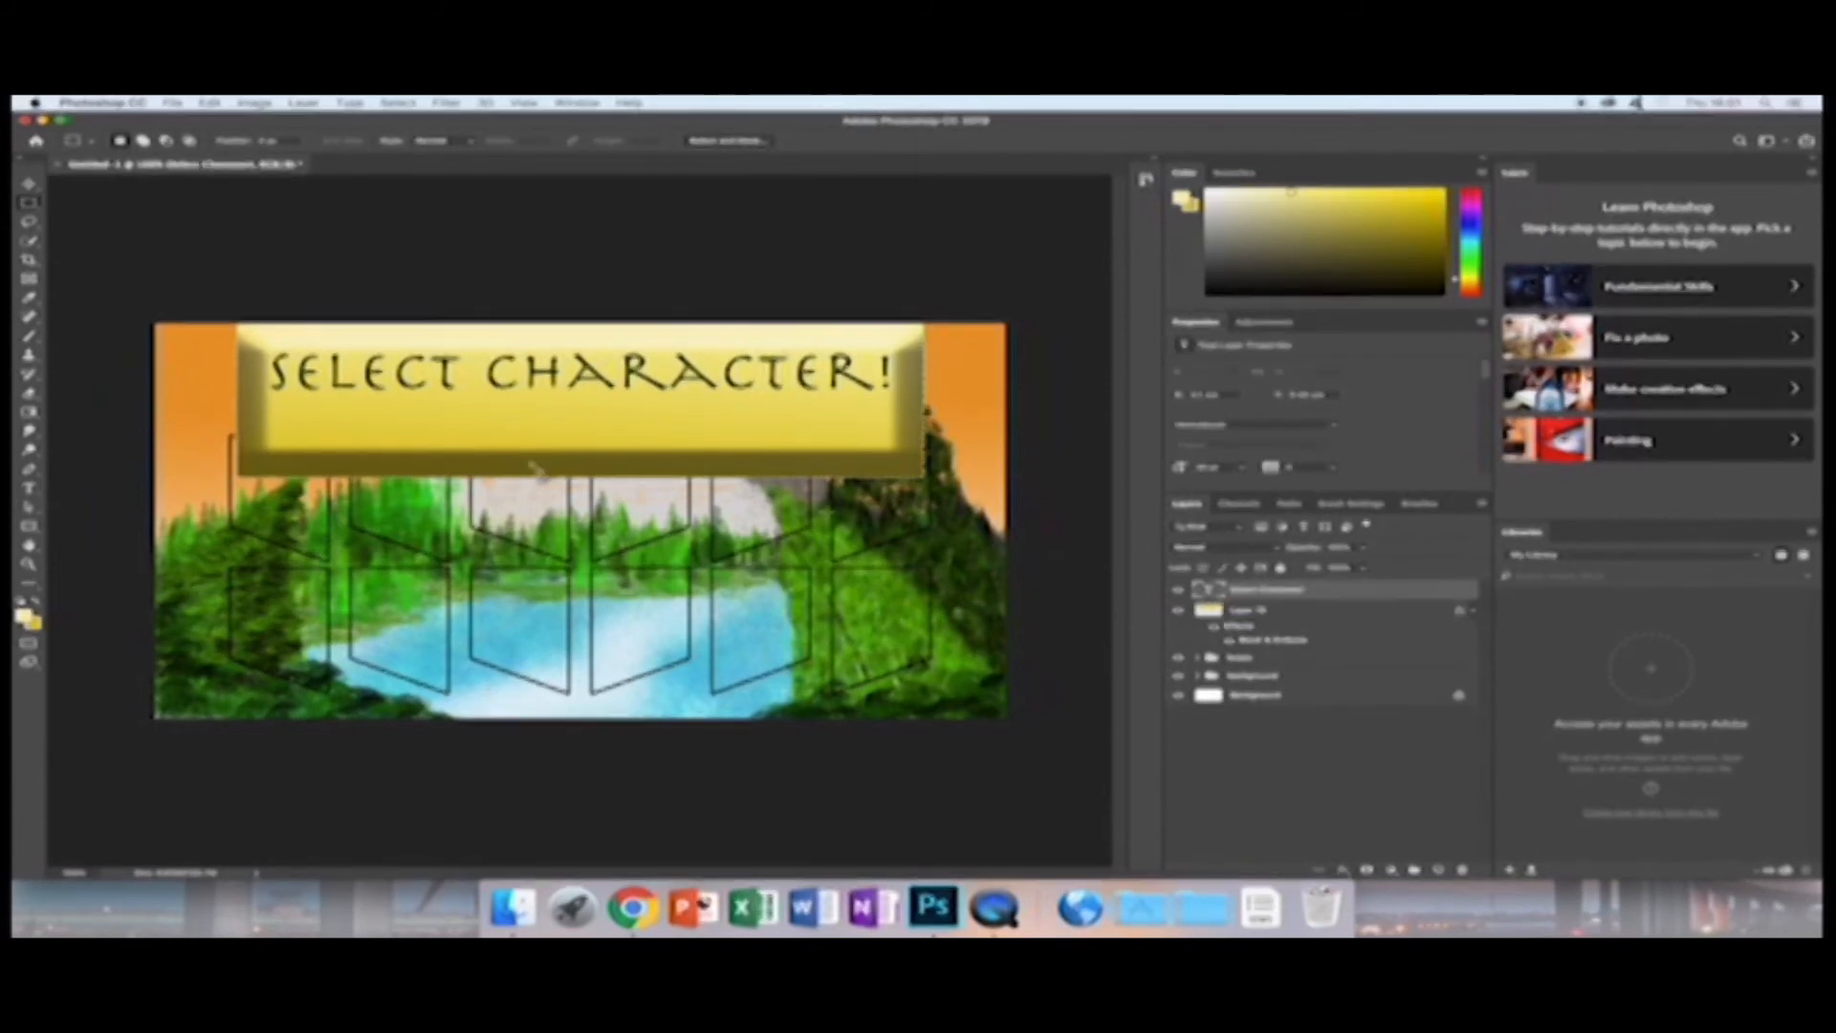
pyautogui.click(29, 241)
pyautogui.click(96, 250)
pyautogui.click(444, 435)
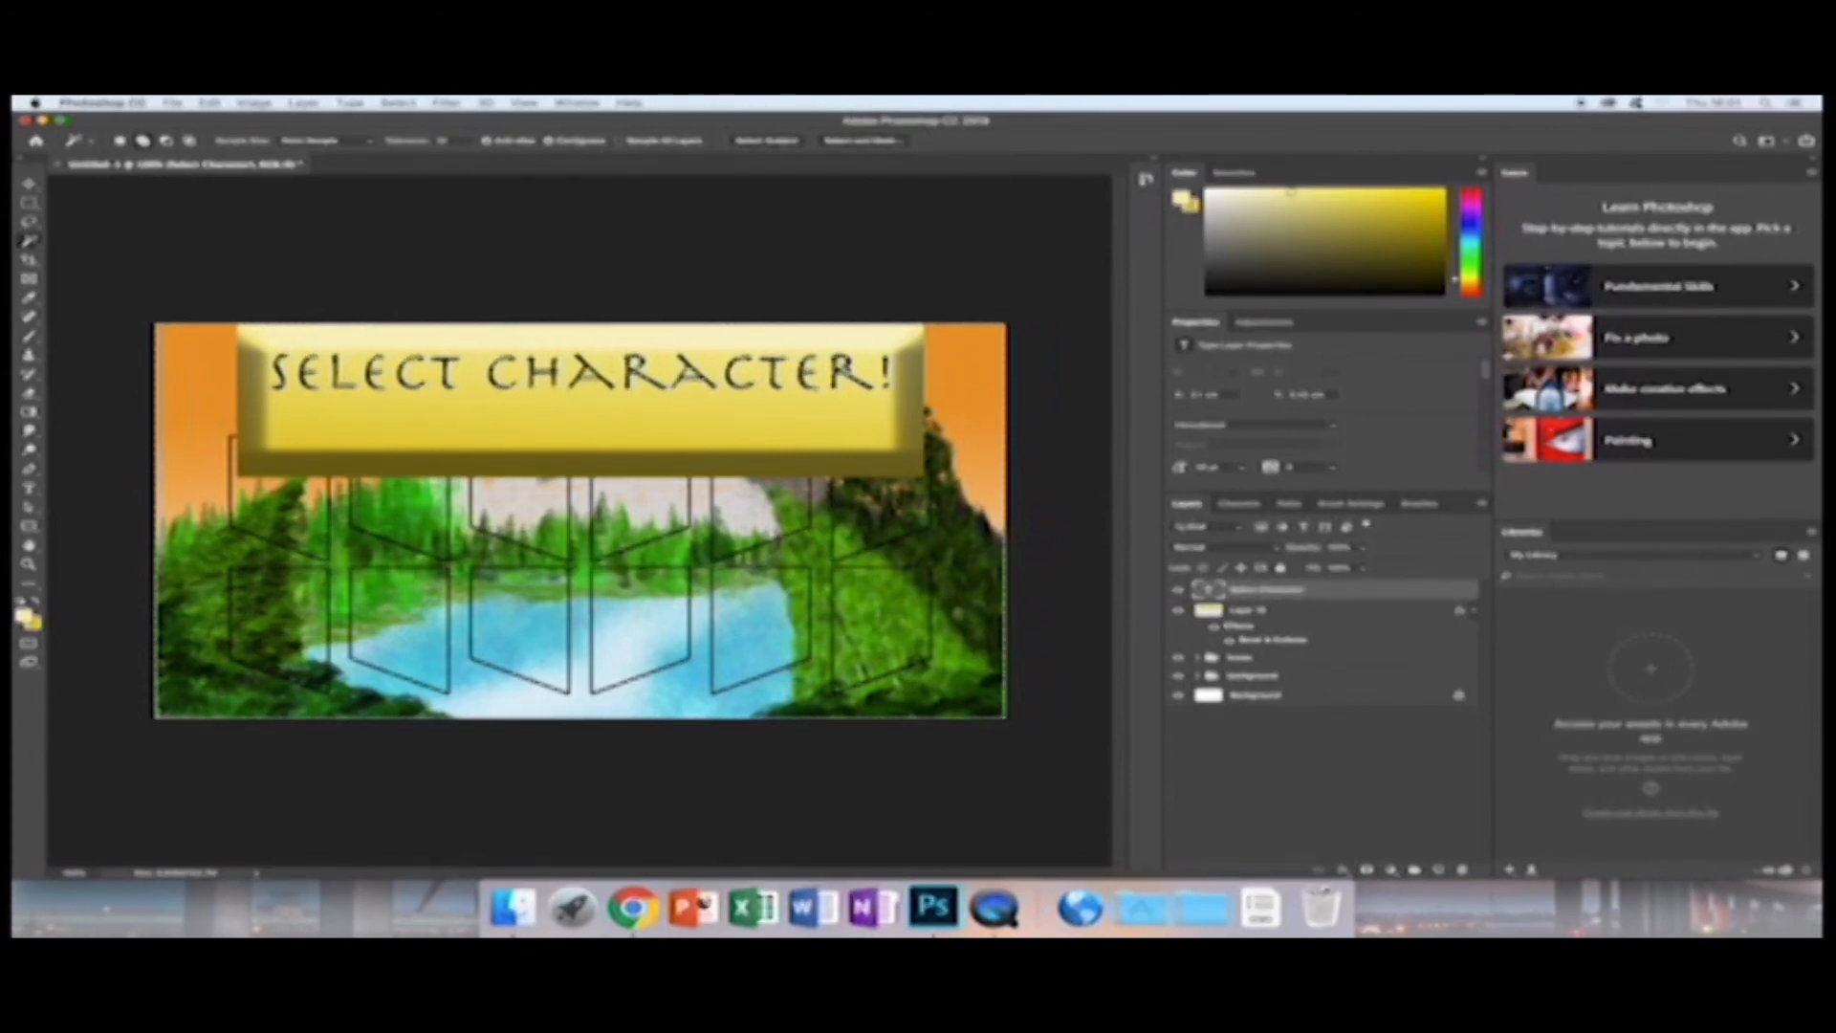
pyautogui.click(1239, 613)
pyautogui.press('Delete')
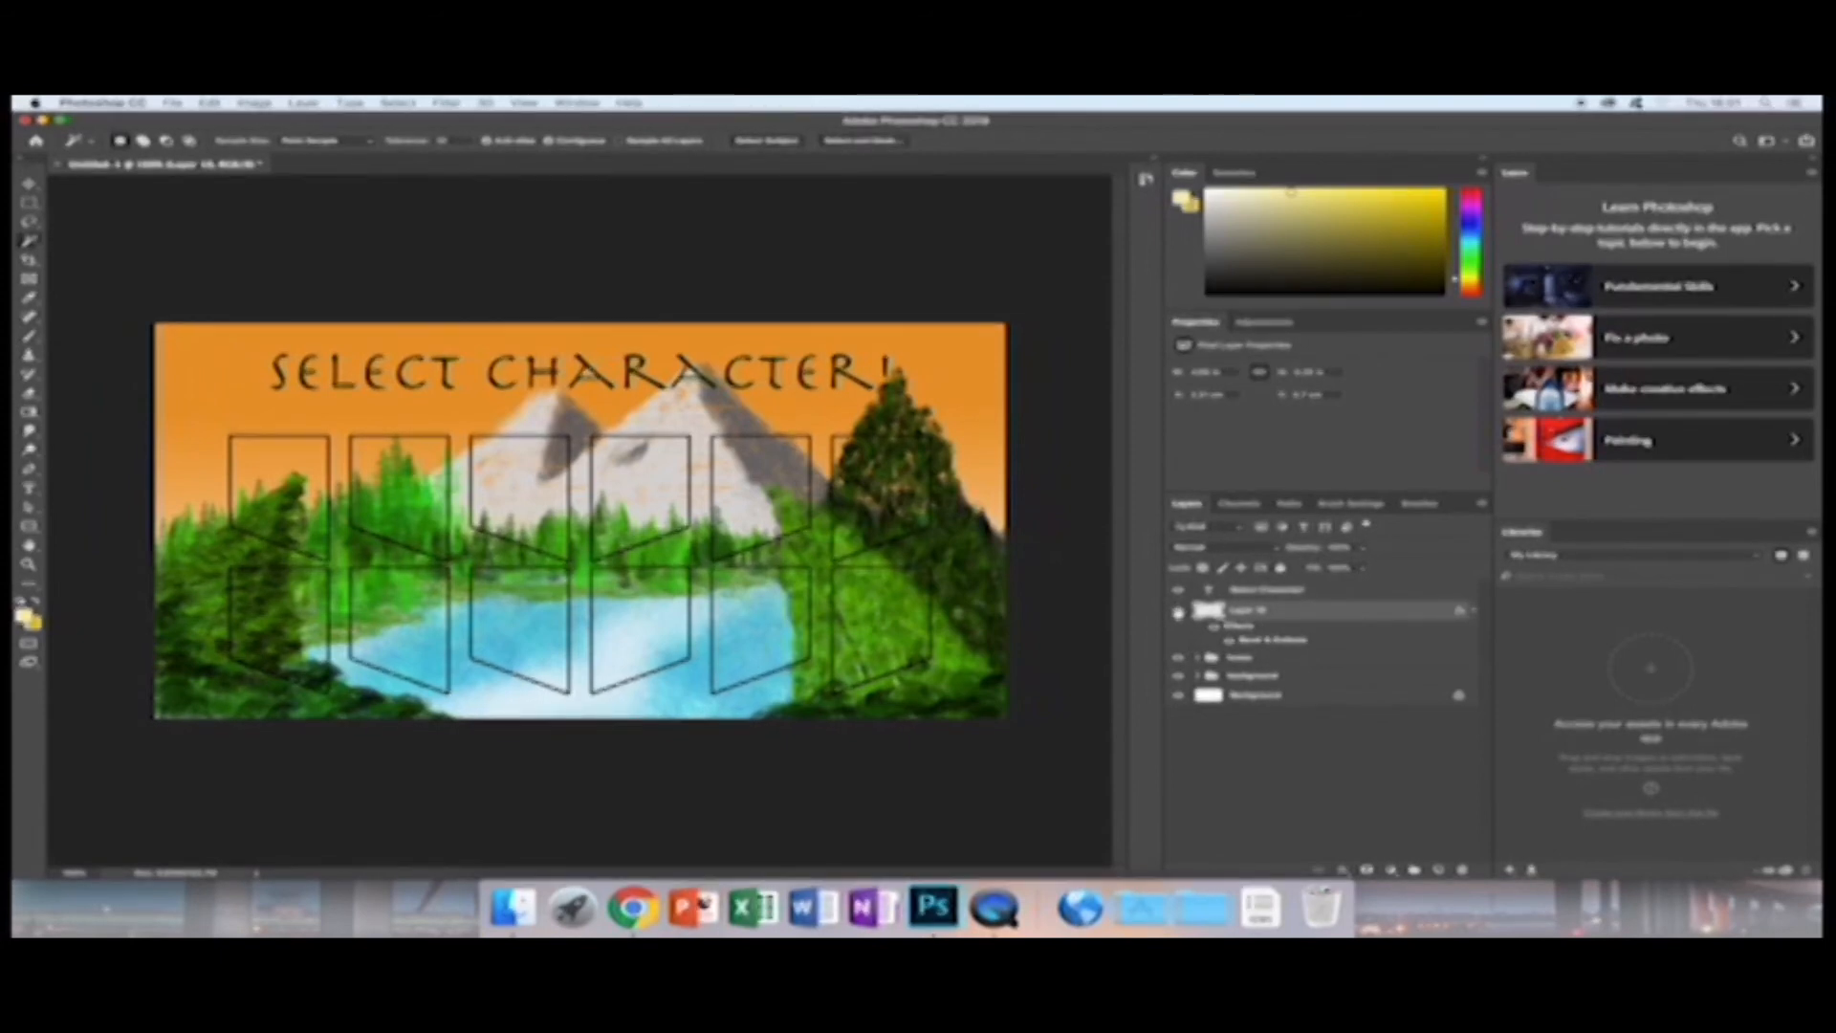
pyautogui.click(1177, 592)
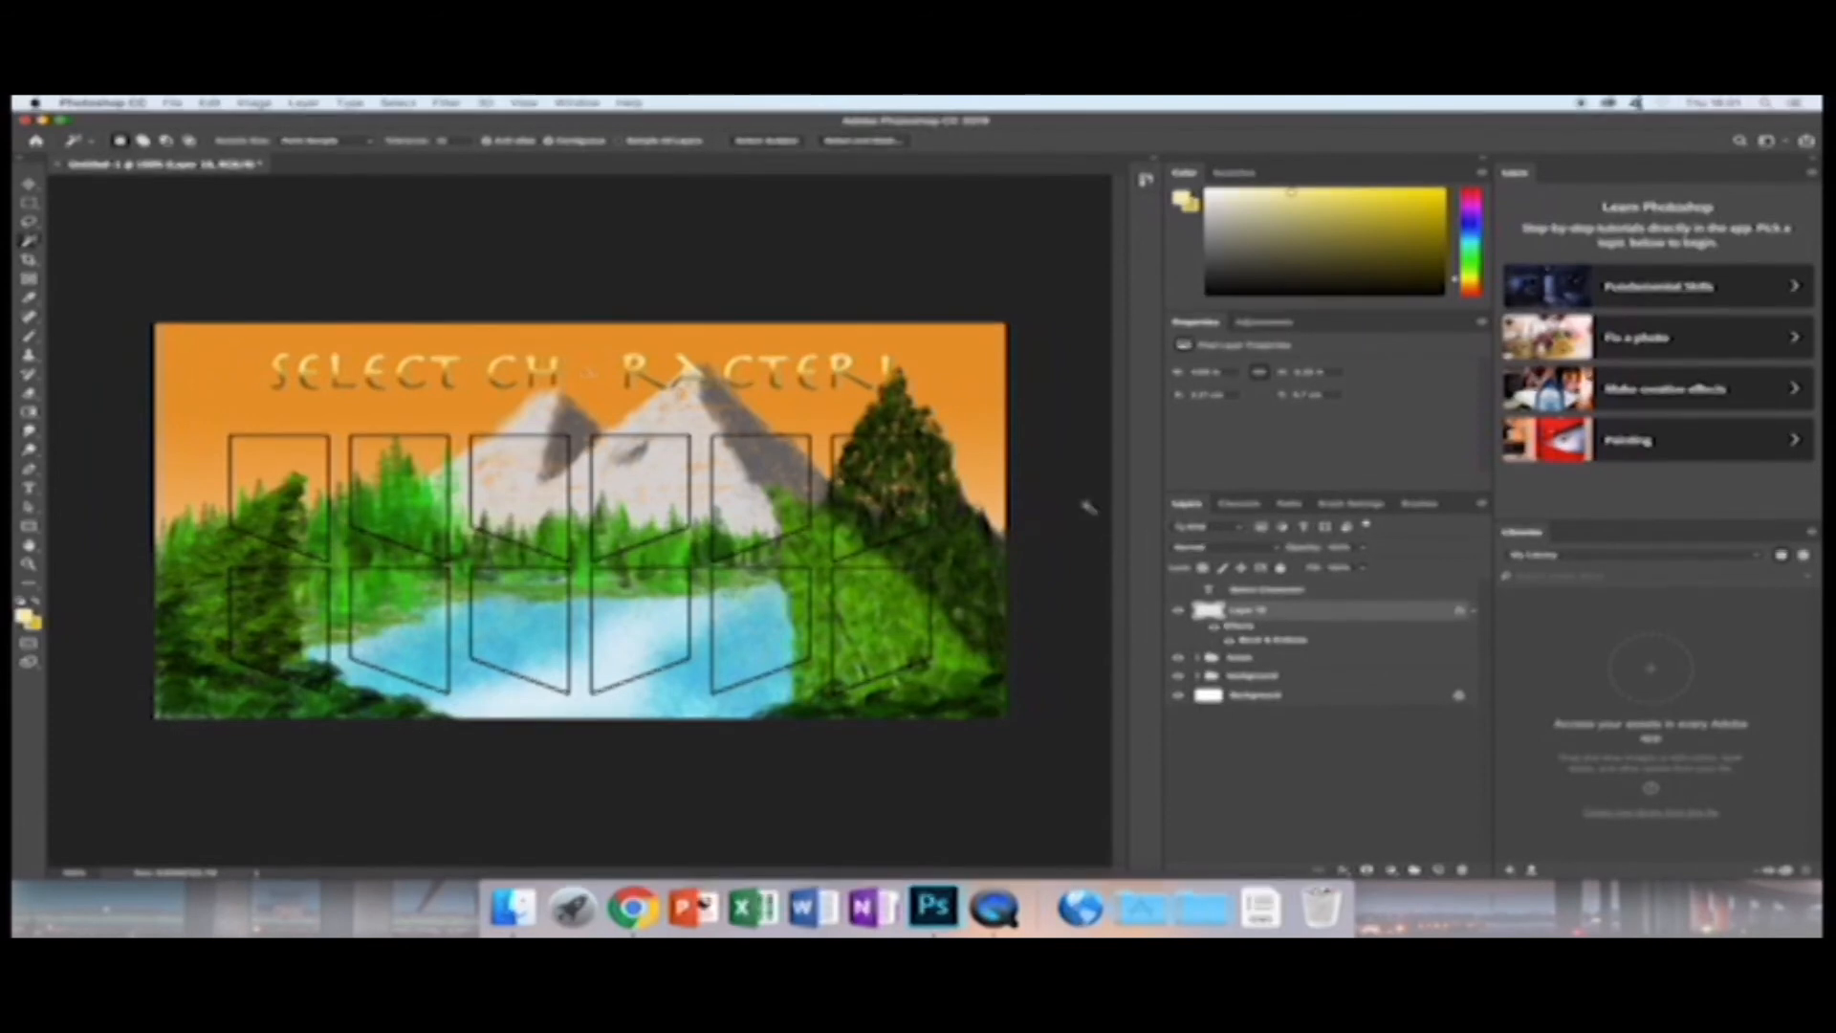
# Undo the title's hiding and the deletion from the gold panel.
pyautogui.press('super+z')
pyautogui.press('super+z')
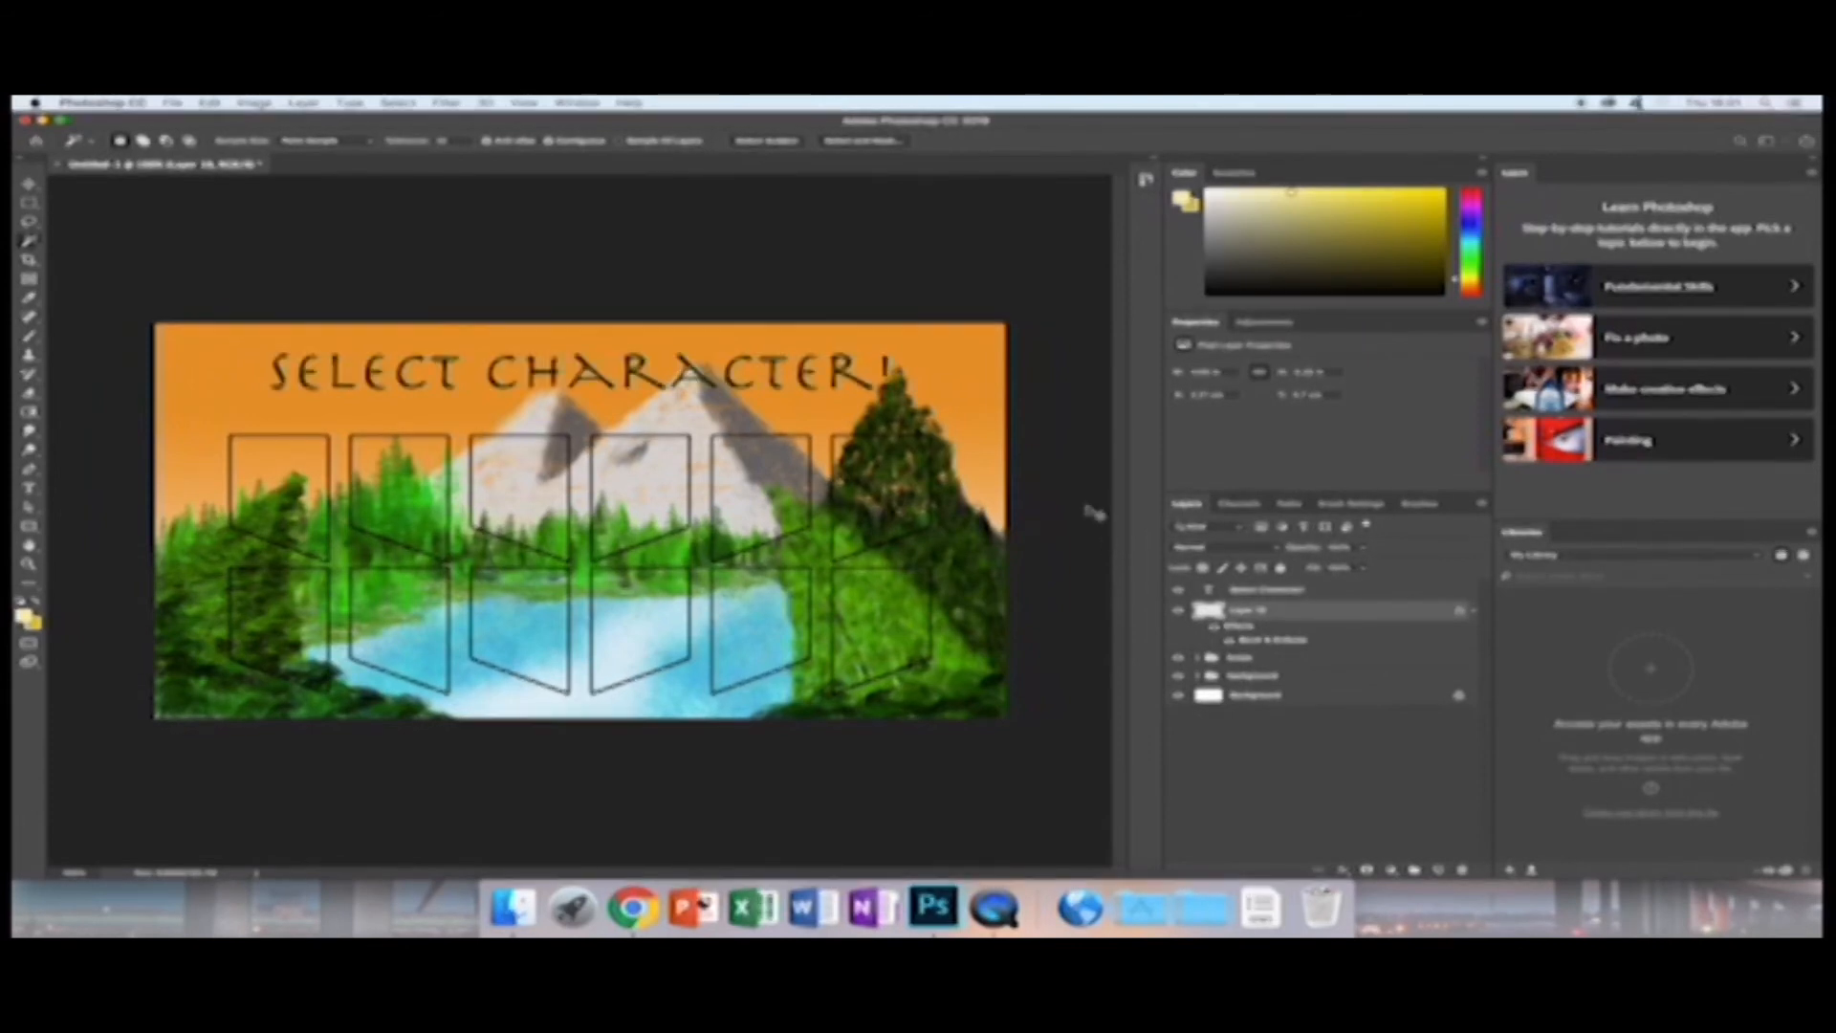
pyautogui.press('super+shift+z')
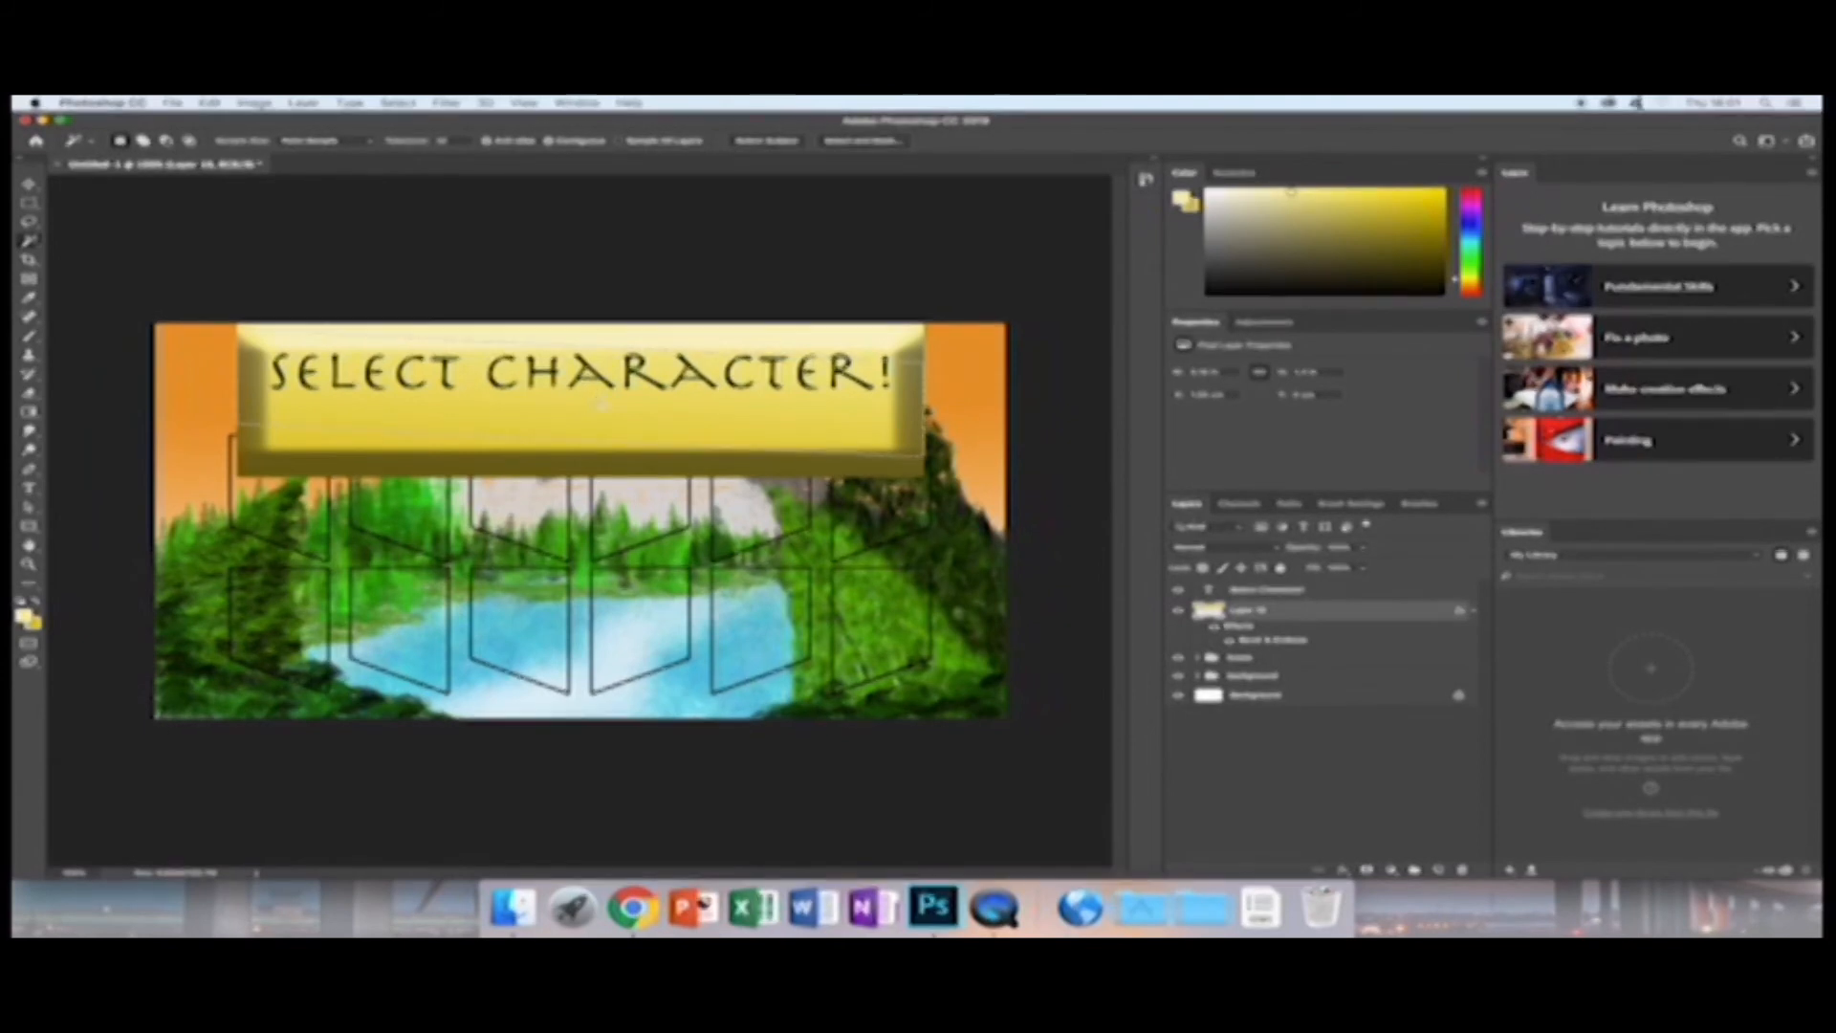
# Cut the gold panel to the title's letter shapes by deleting the area around the letters, hide the text layer and deselect.
pyautogui.click(1282, 590)
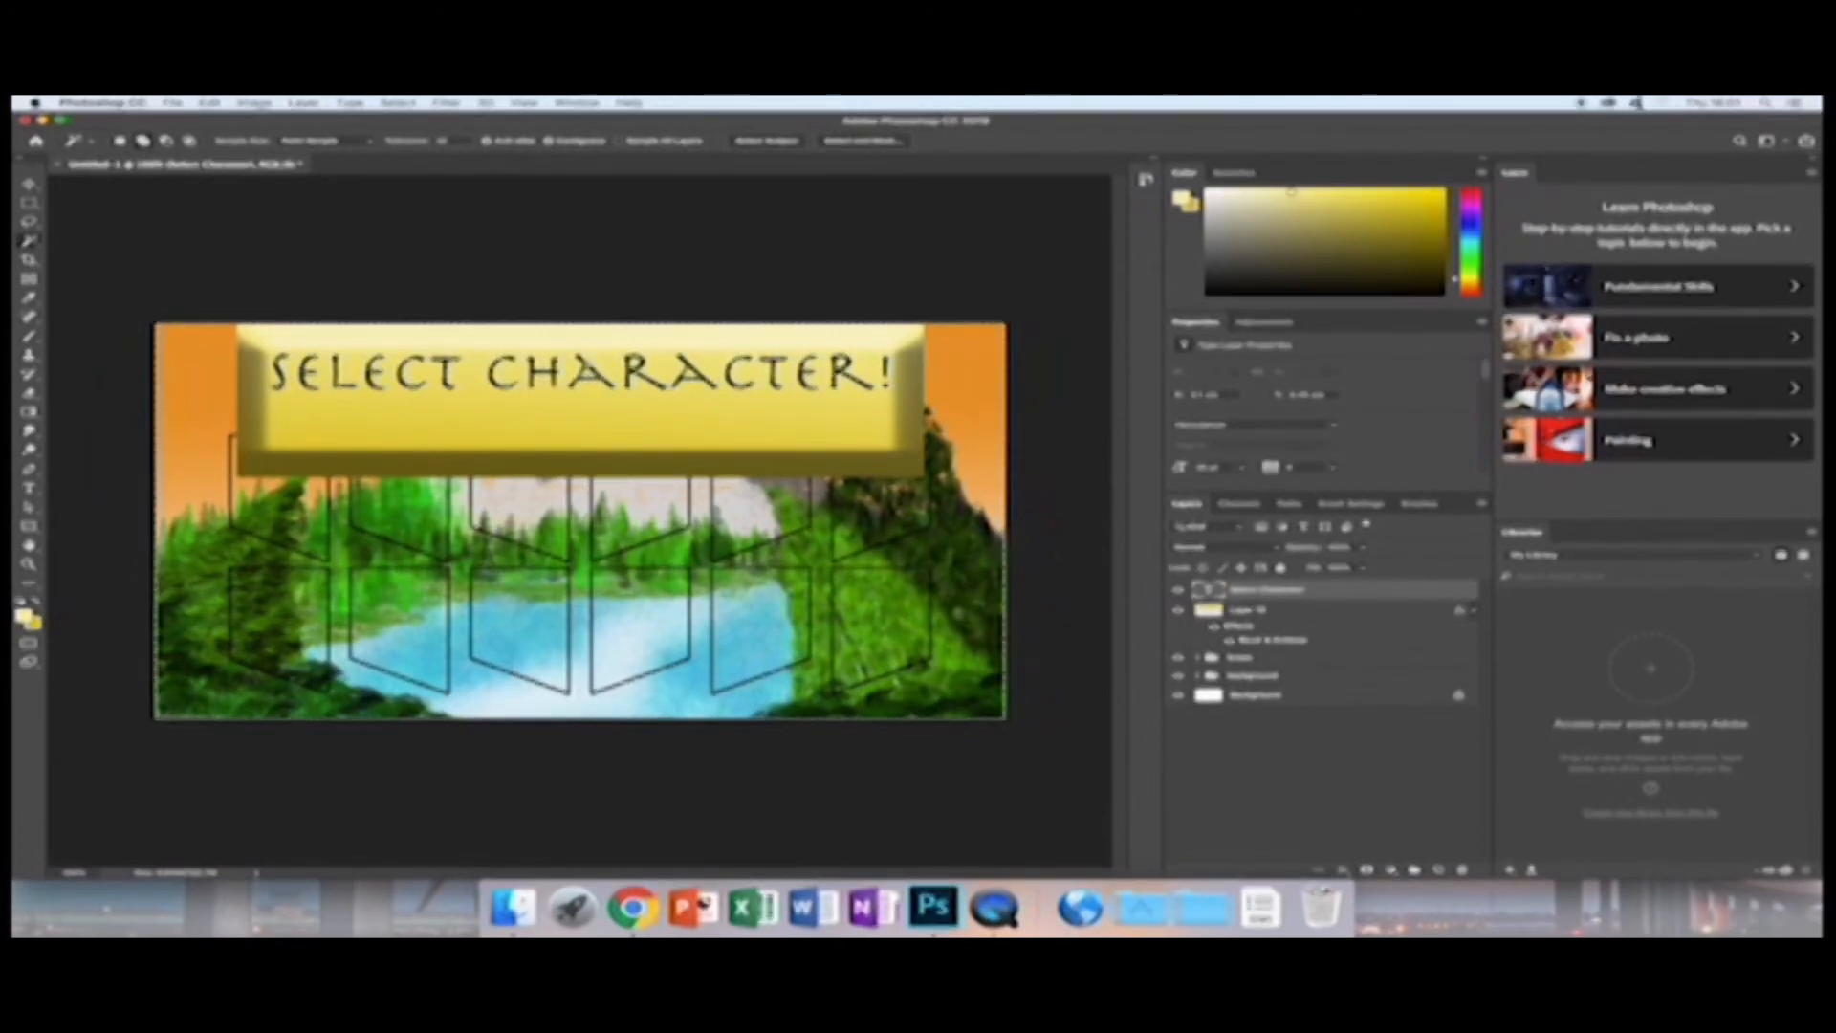
pyautogui.click(210, 103)
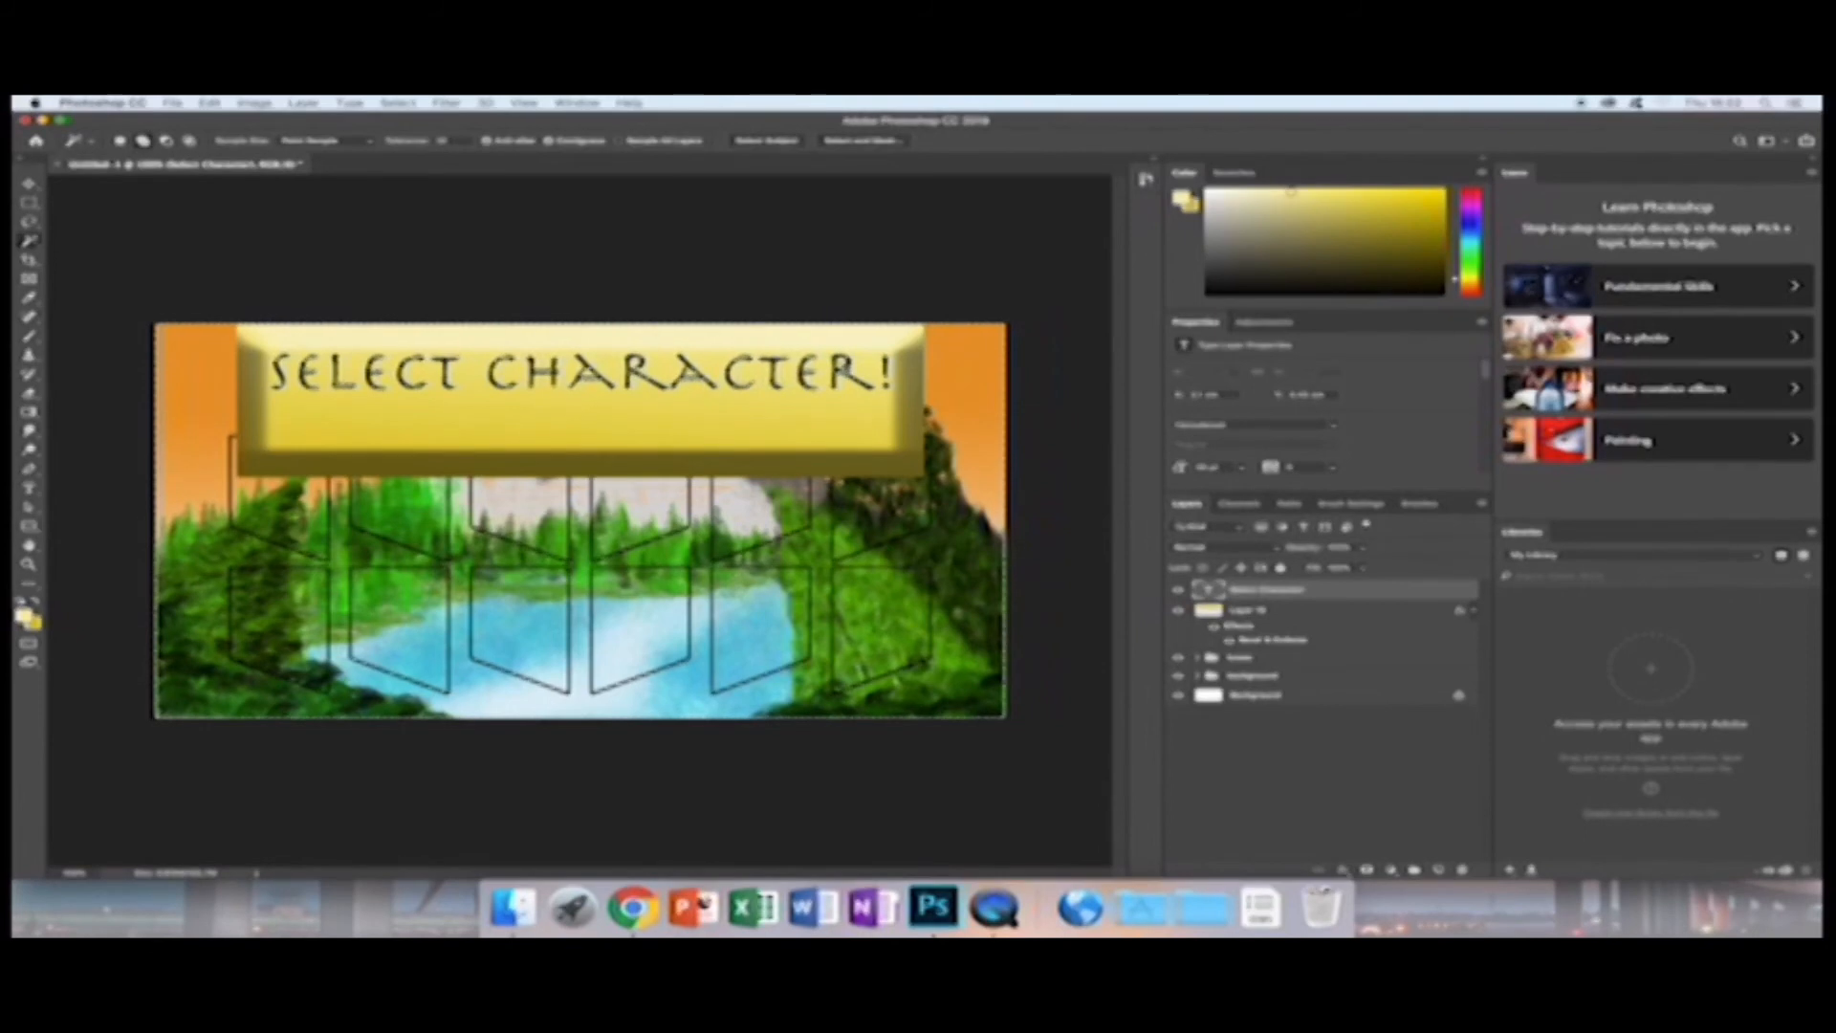
pyautogui.click(1243, 612)
pyautogui.press('BackSpace')
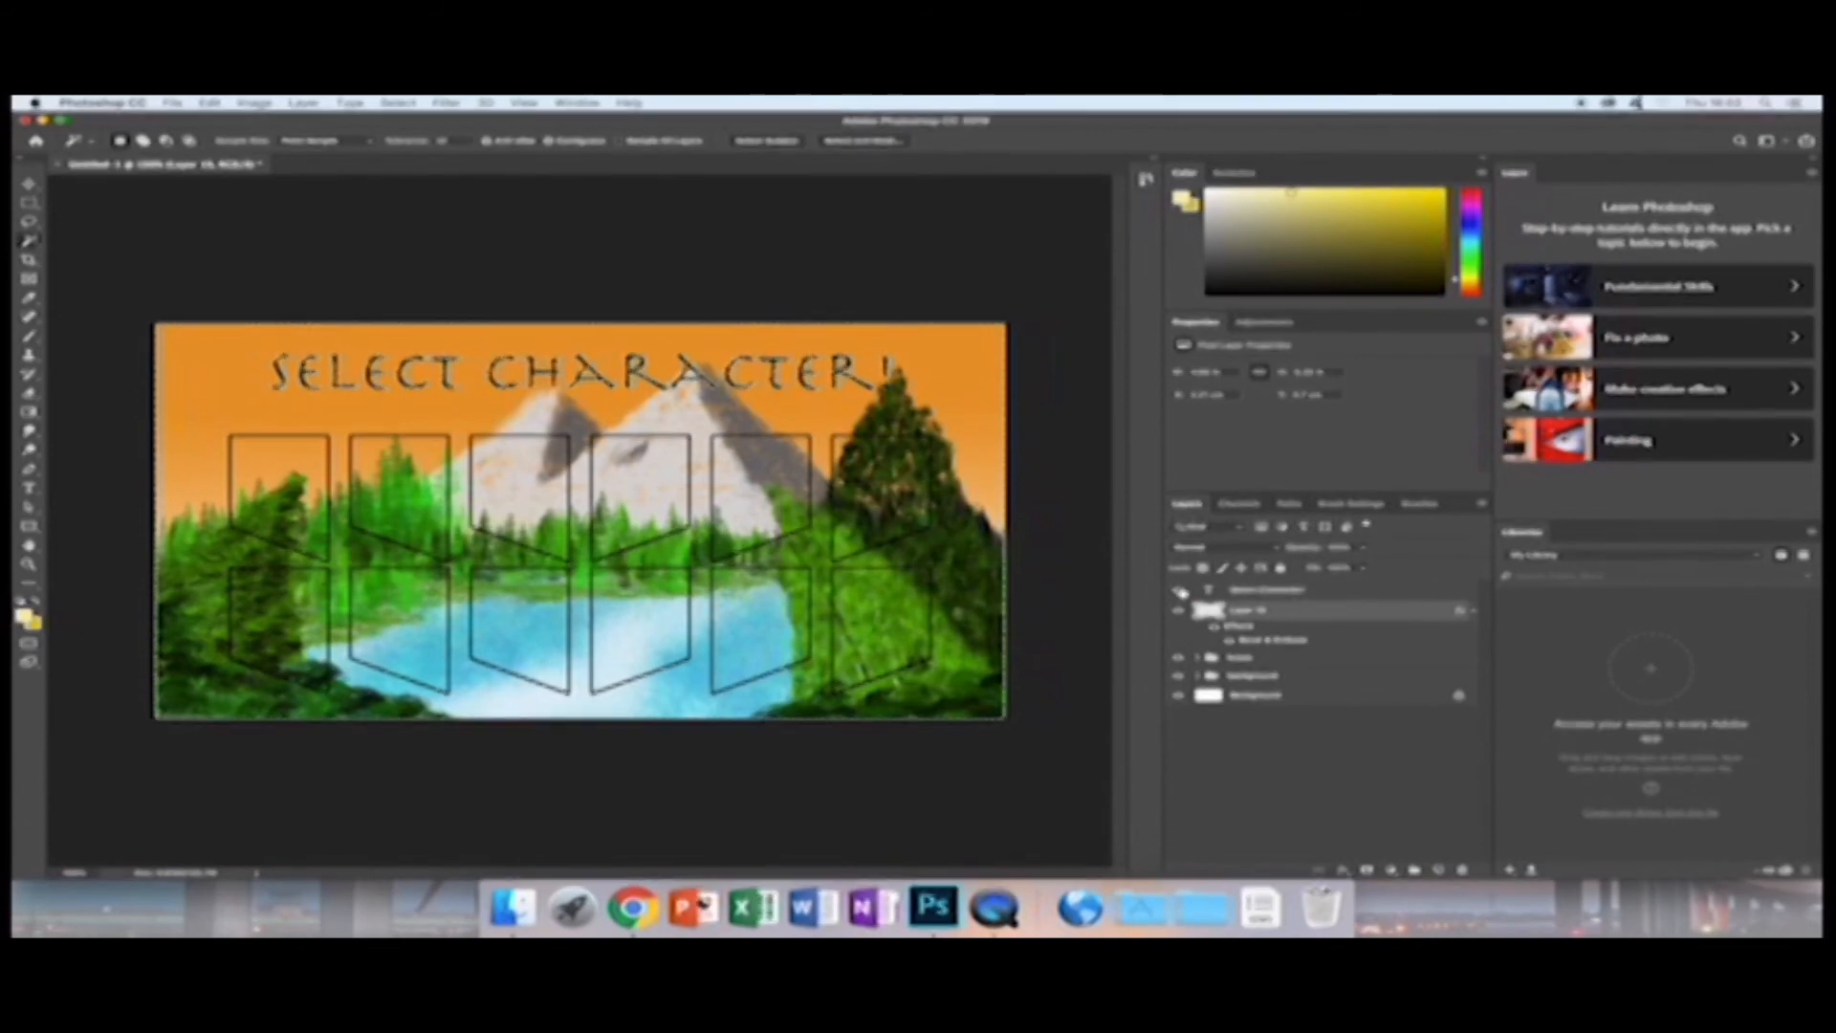
pyautogui.click(1179, 590)
pyautogui.doubleClick(1189, 603)
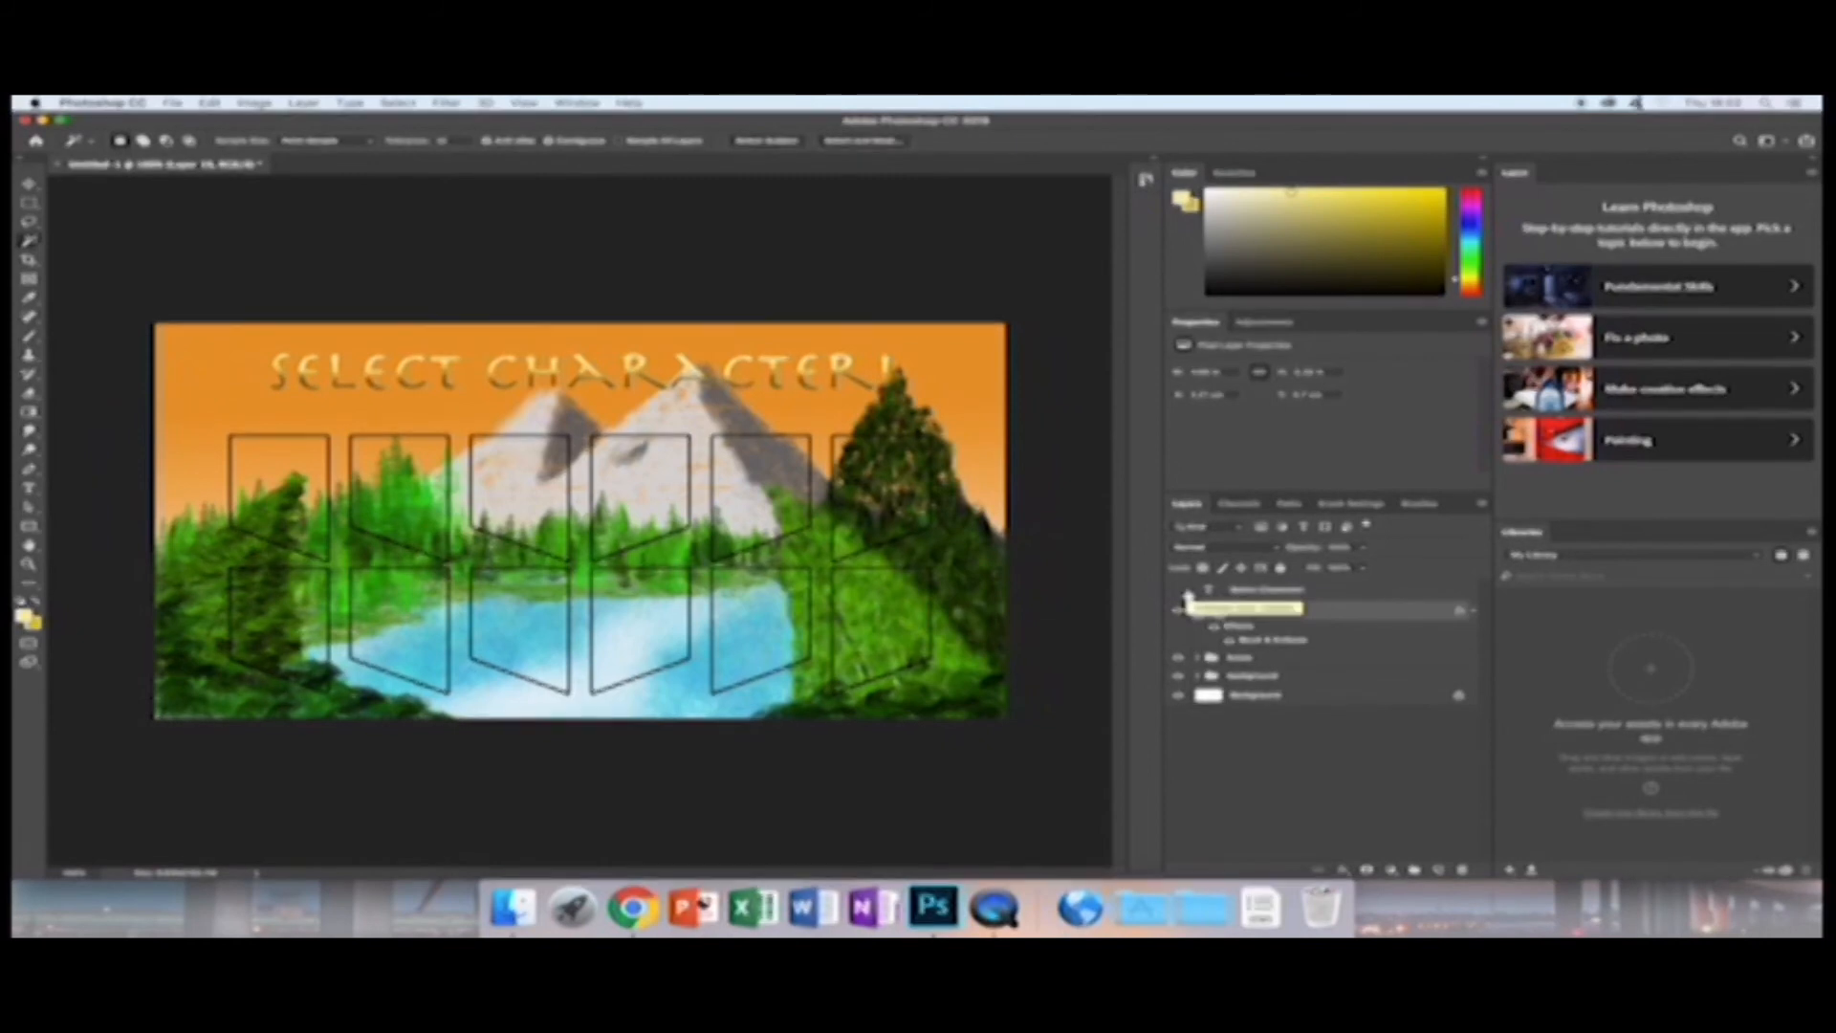
pyautogui.press('super+d')
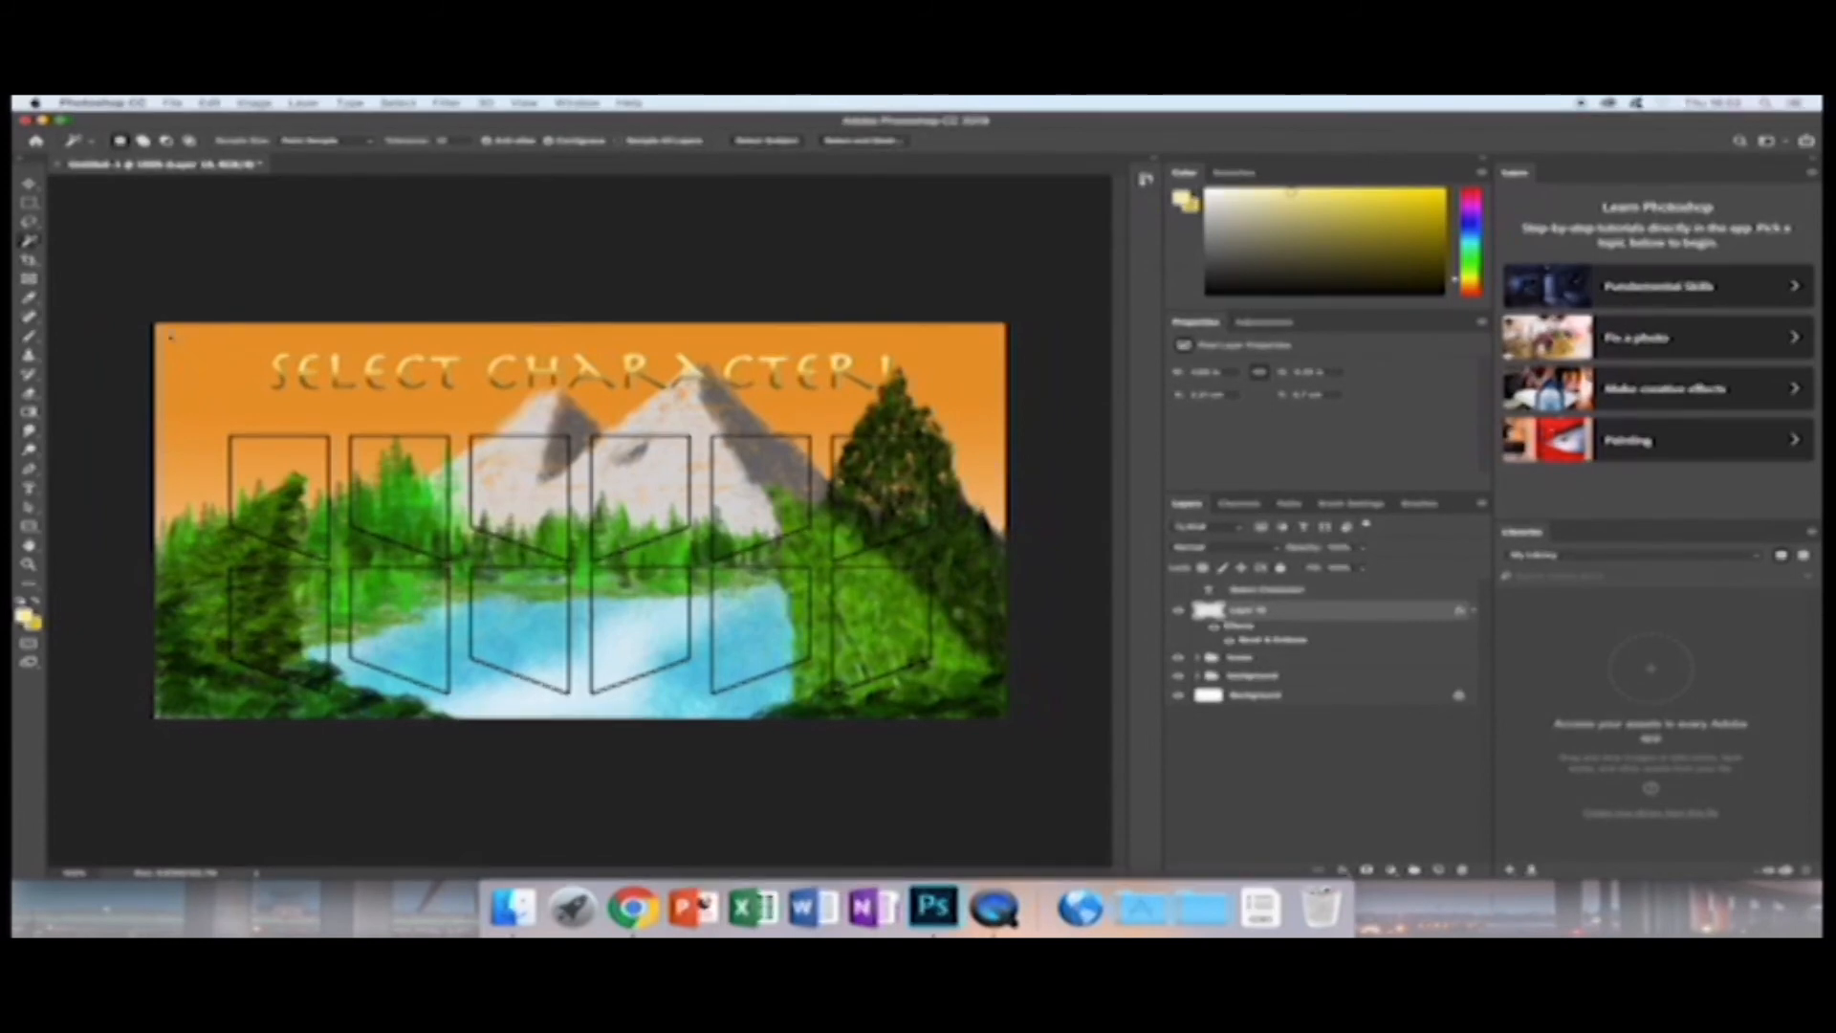
# Free-transform the gold lettering, enlarging it to span nearly the canvas's full width above the boxes, and apply the transform.
pyautogui.click(31, 204)
pyautogui.rightClick(516, 379)
pyautogui.click(574, 508)
pyautogui.moveTo(579, 392); pyautogui.dragTo(582, 400)
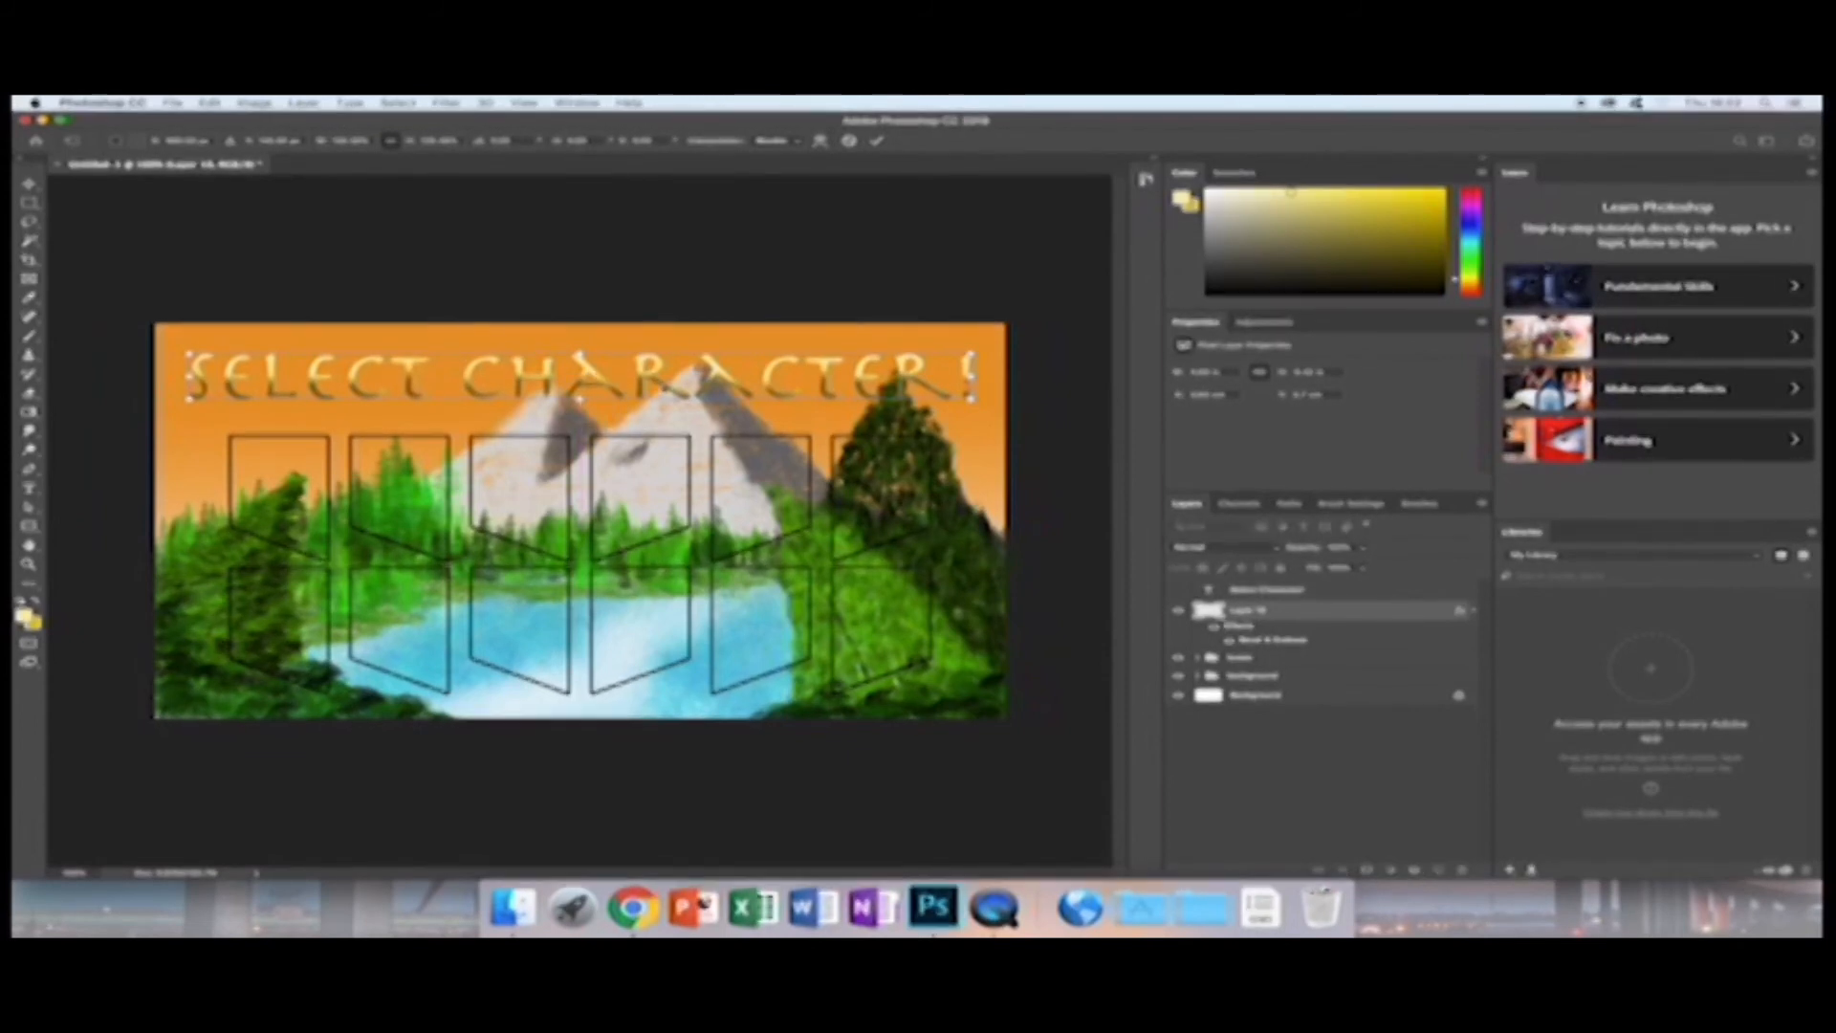
pyautogui.press('Return')
pyautogui.press('m')
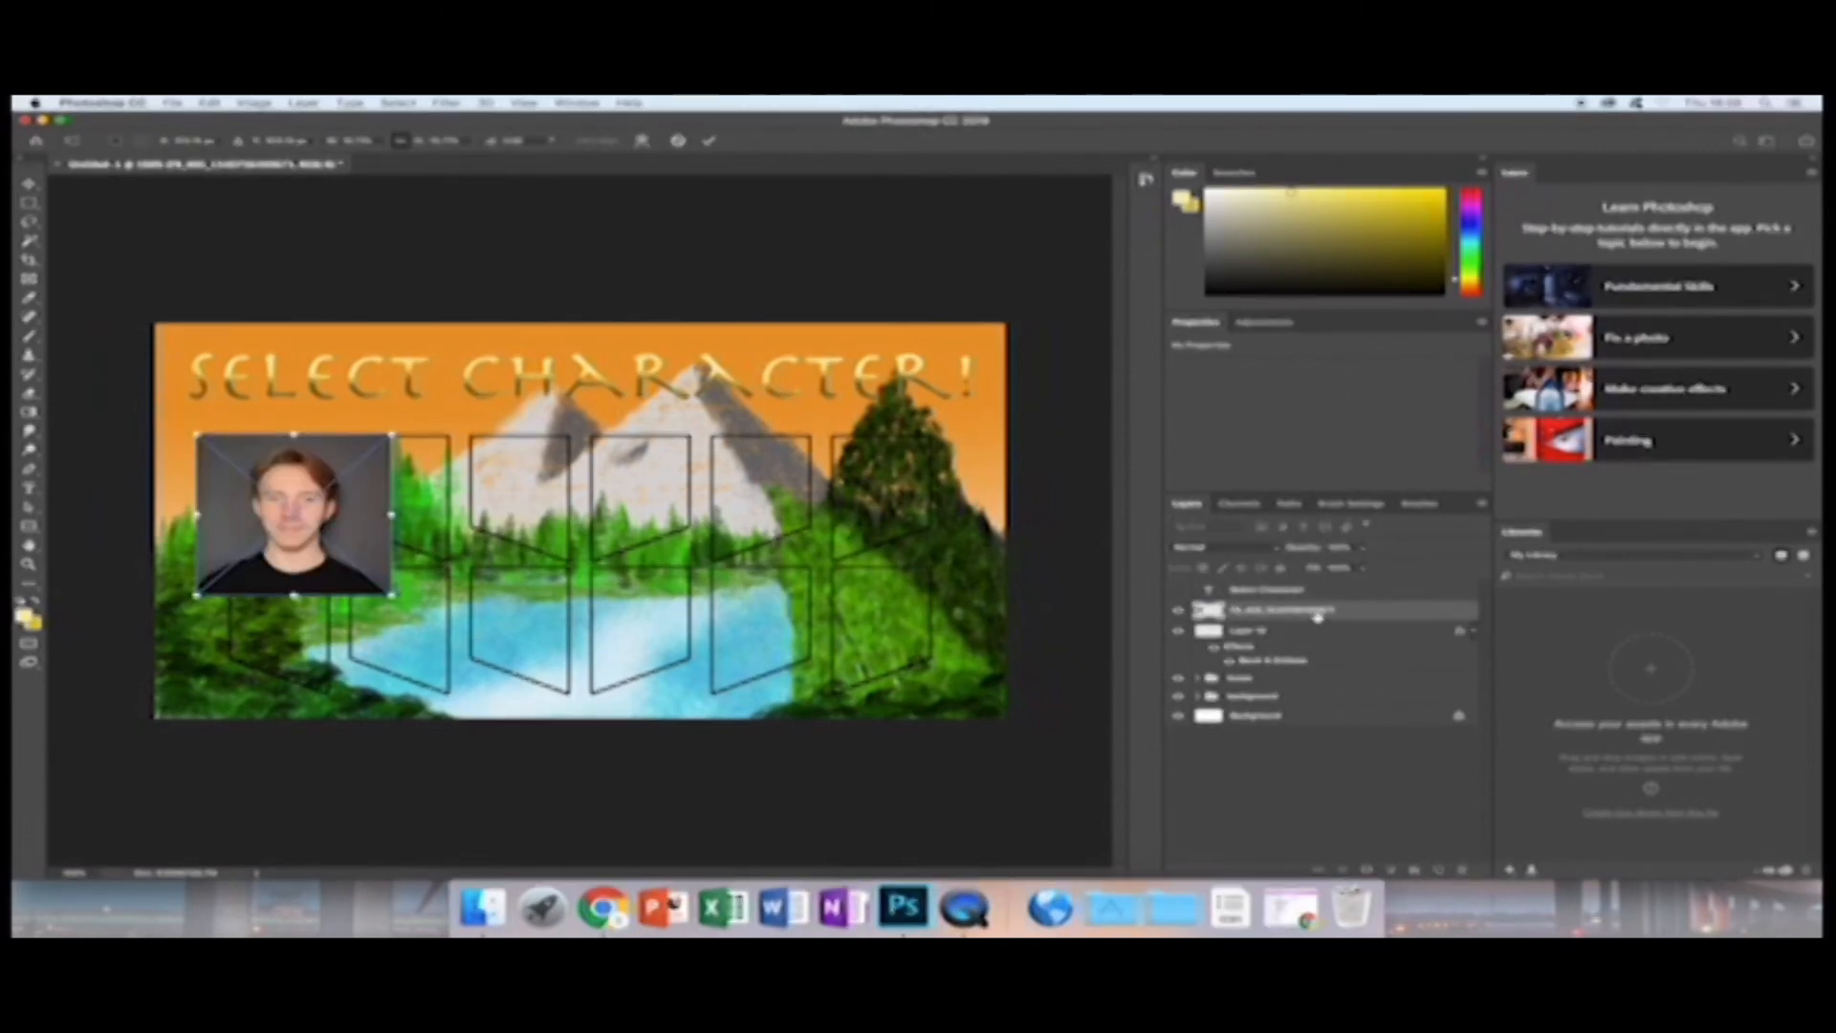
# Move the portrait photo's layer below the boxes group and scale the photo down so it covers the first box in the upper row.
pyautogui.moveTo(1318, 619); pyautogui.dragTo(1274, 679)
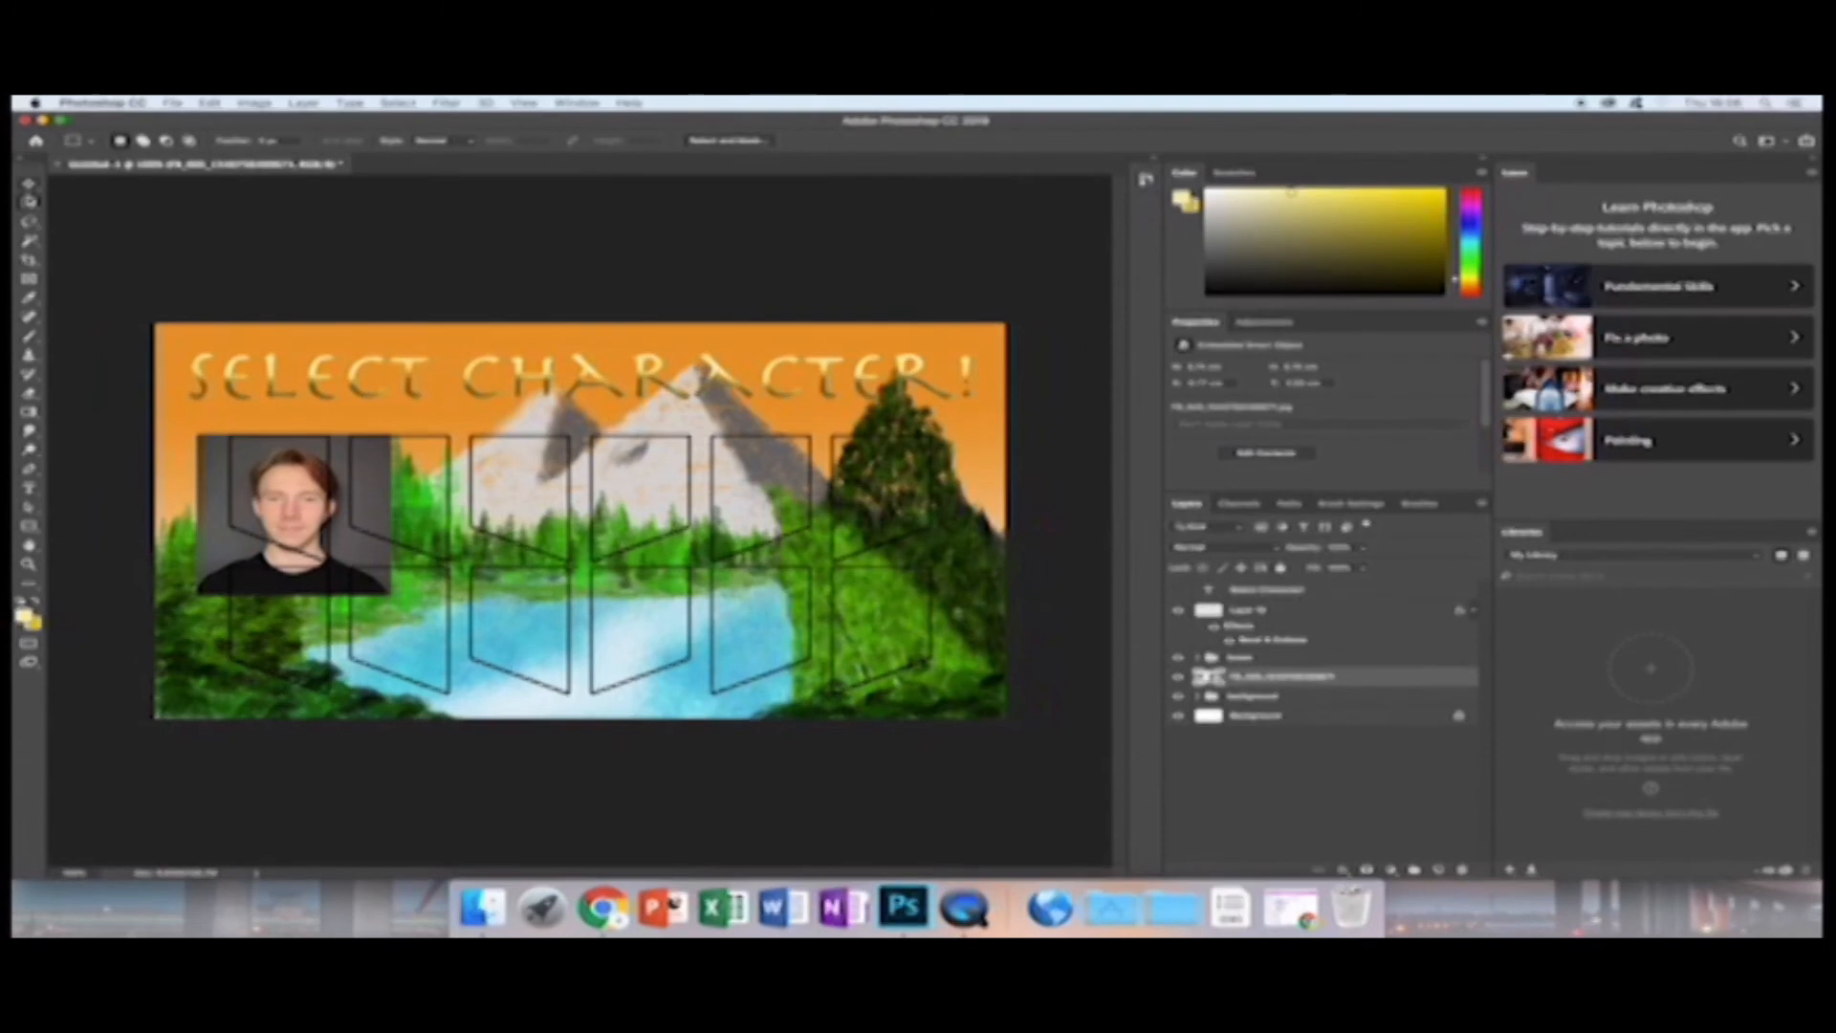
pyautogui.rightClick(331, 522)
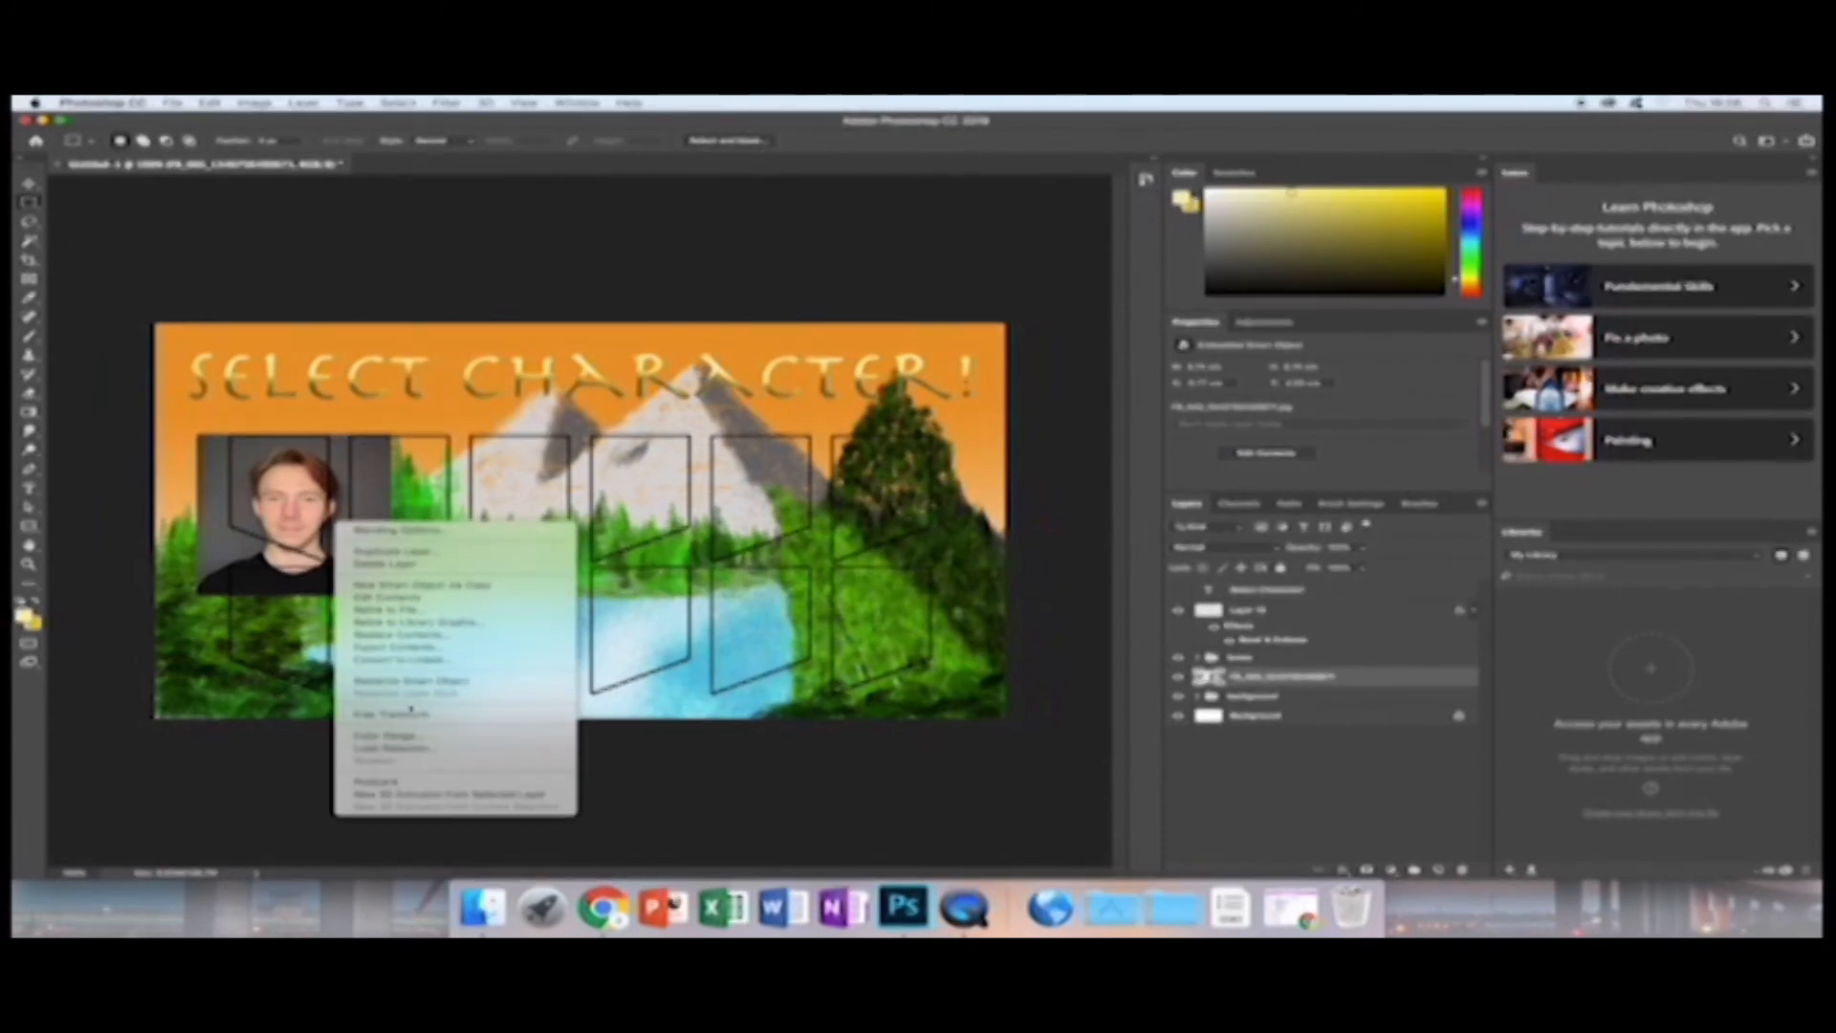
pyautogui.click(390, 714)
pyautogui.moveTo(392, 435); pyautogui.dragTo(328, 480)
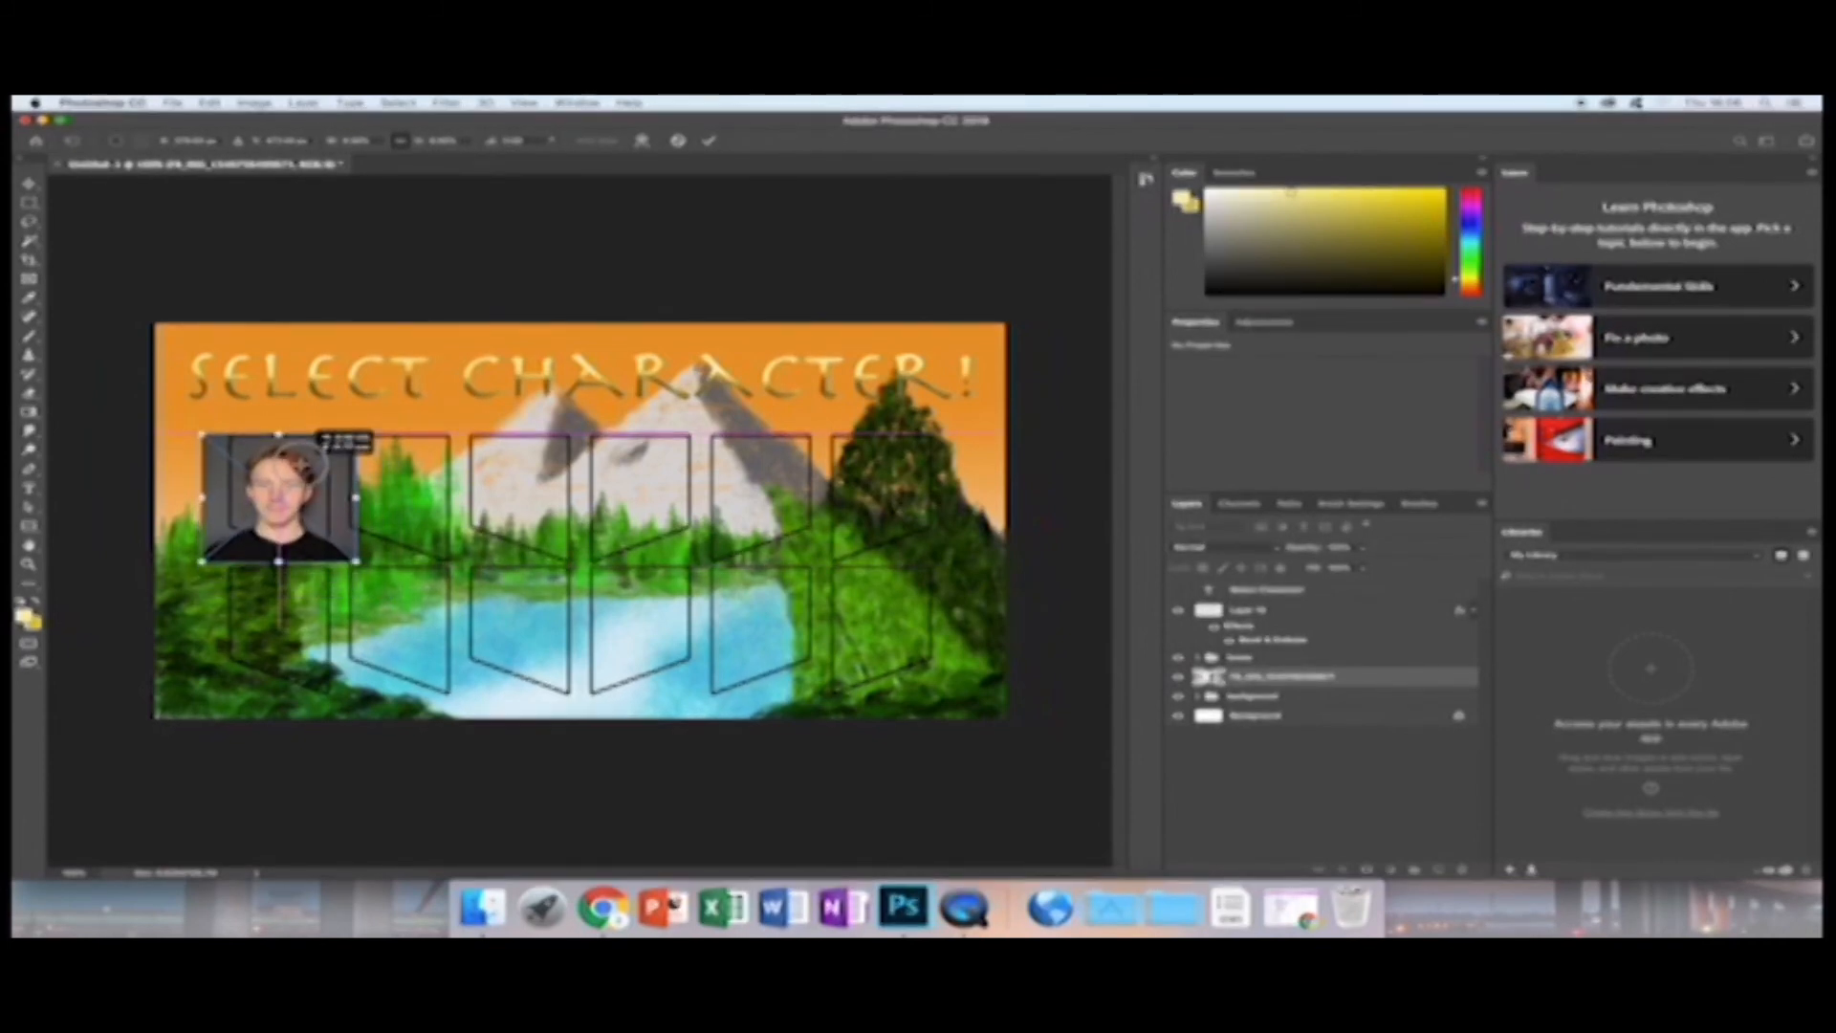
pyautogui.moveTo(301, 467); pyautogui.dragTo(298, 459)
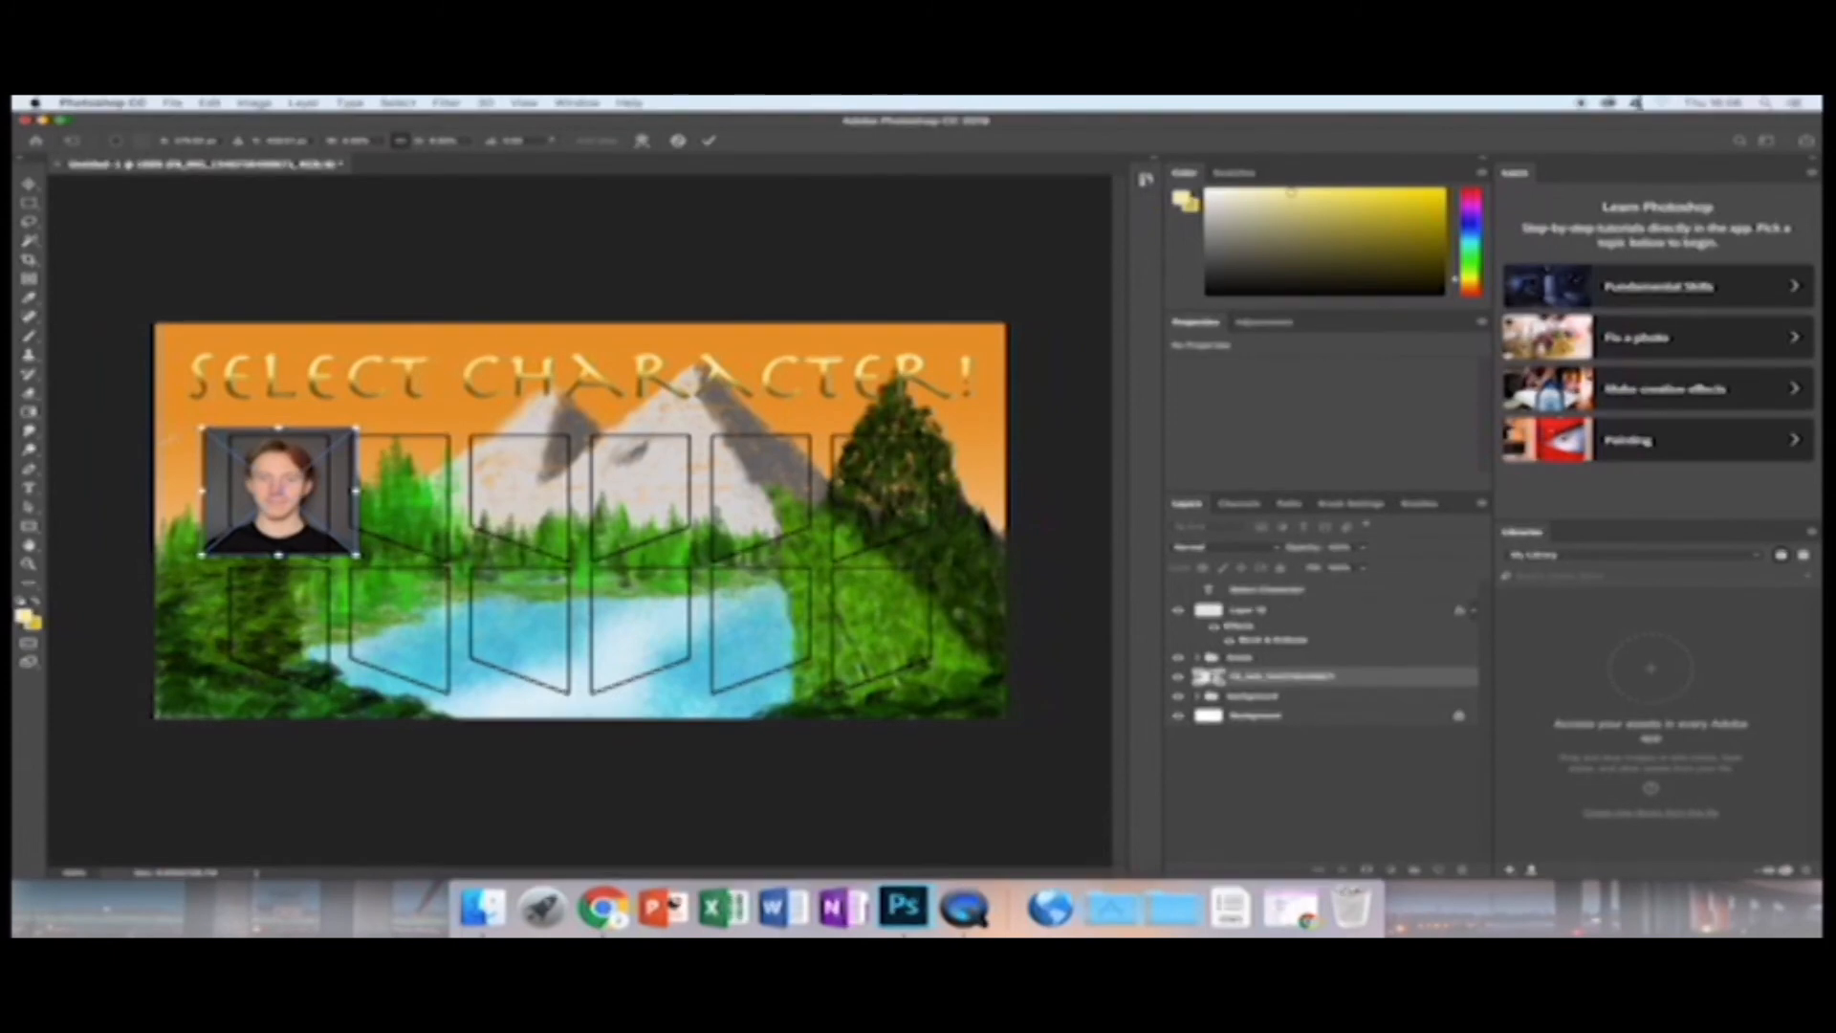
# Expand the boxes group and, on layer 1, select the area outside the first box's outline with the Magic Wand.
pyautogui.click(1247, 660)
pyautogui.click(32, 239)
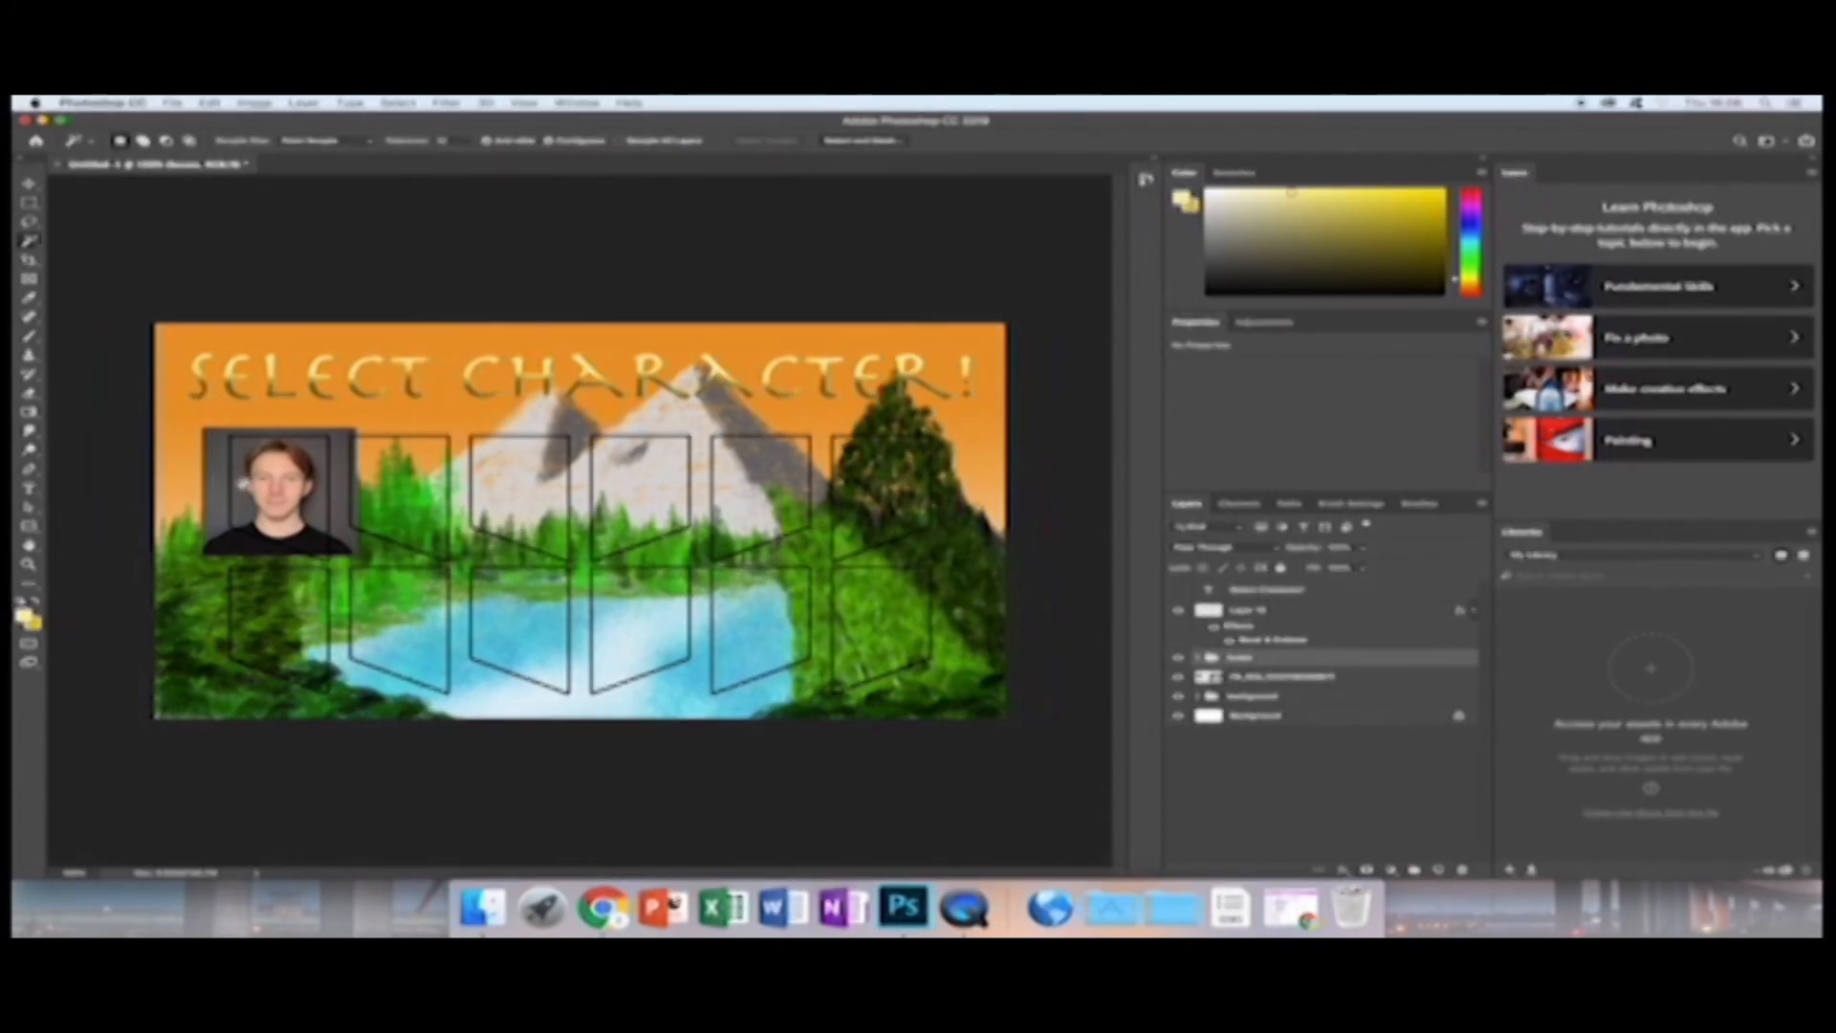
pyautogui.click(98, 287)
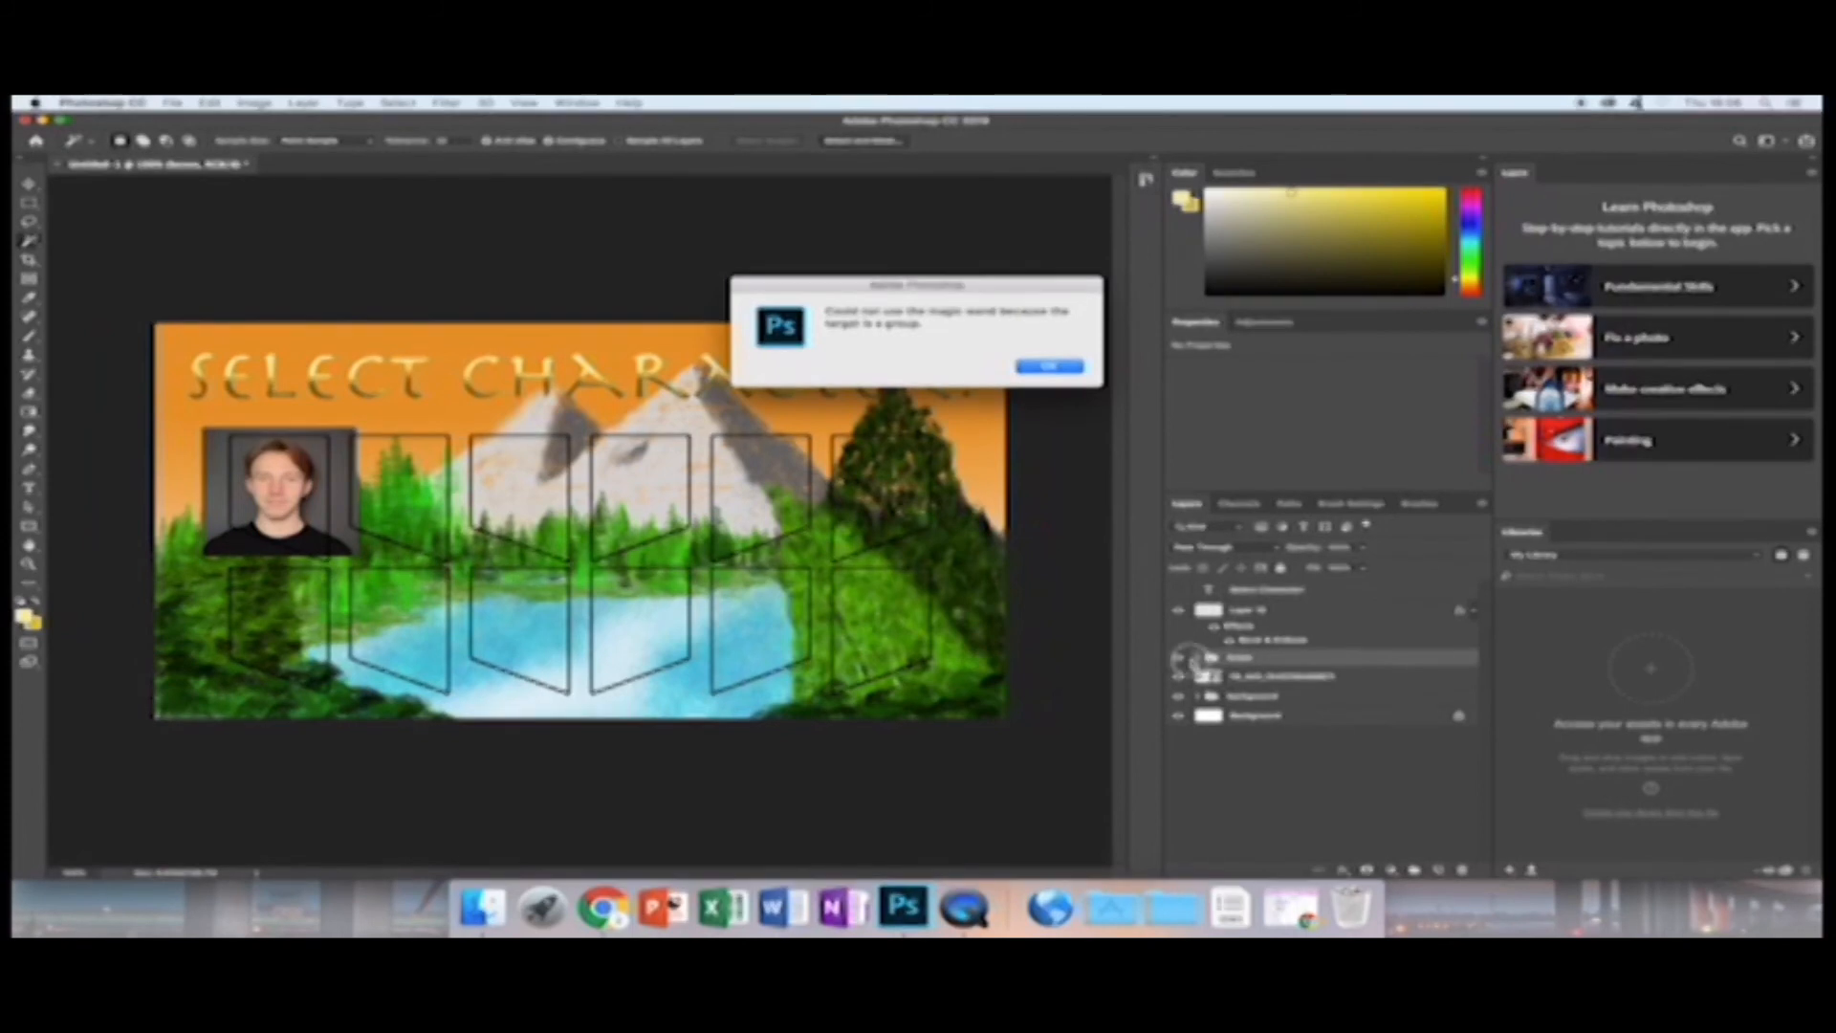
pyautogui.click(1049, 366)
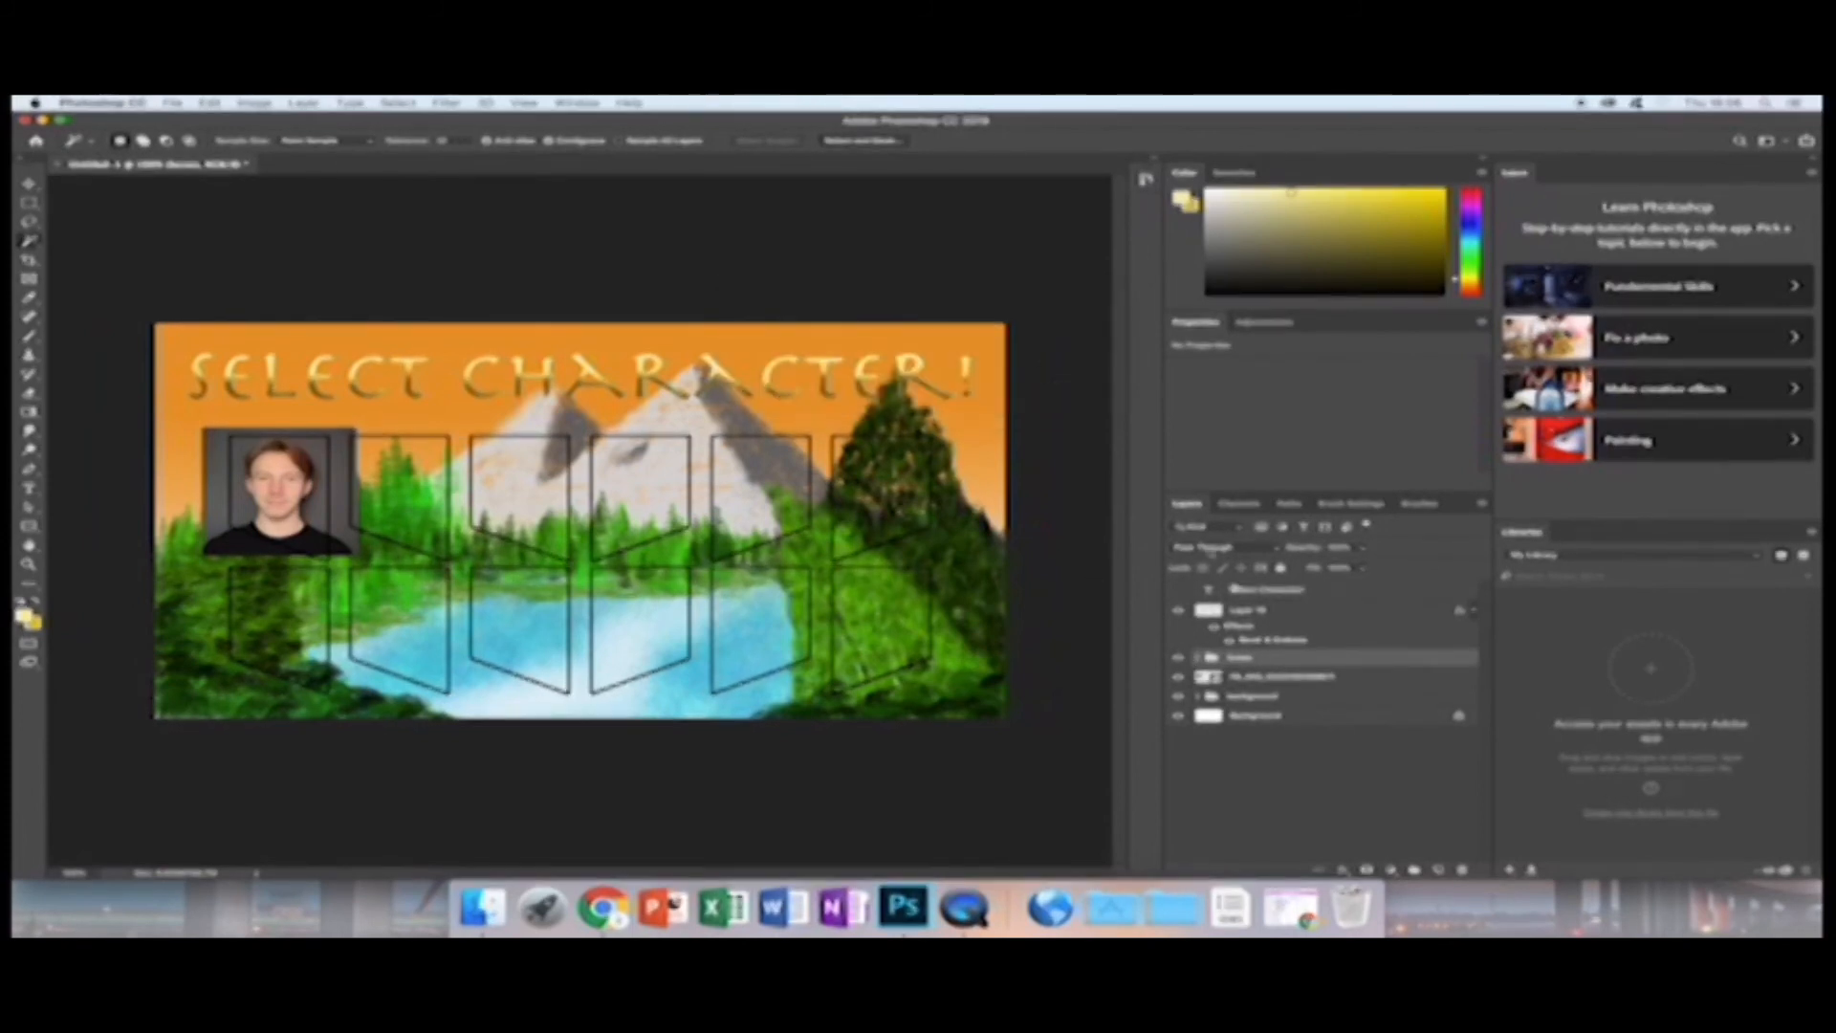
pyautogui.click(1197, 659)
pyautogui.scroll(-5, 1222, 721)
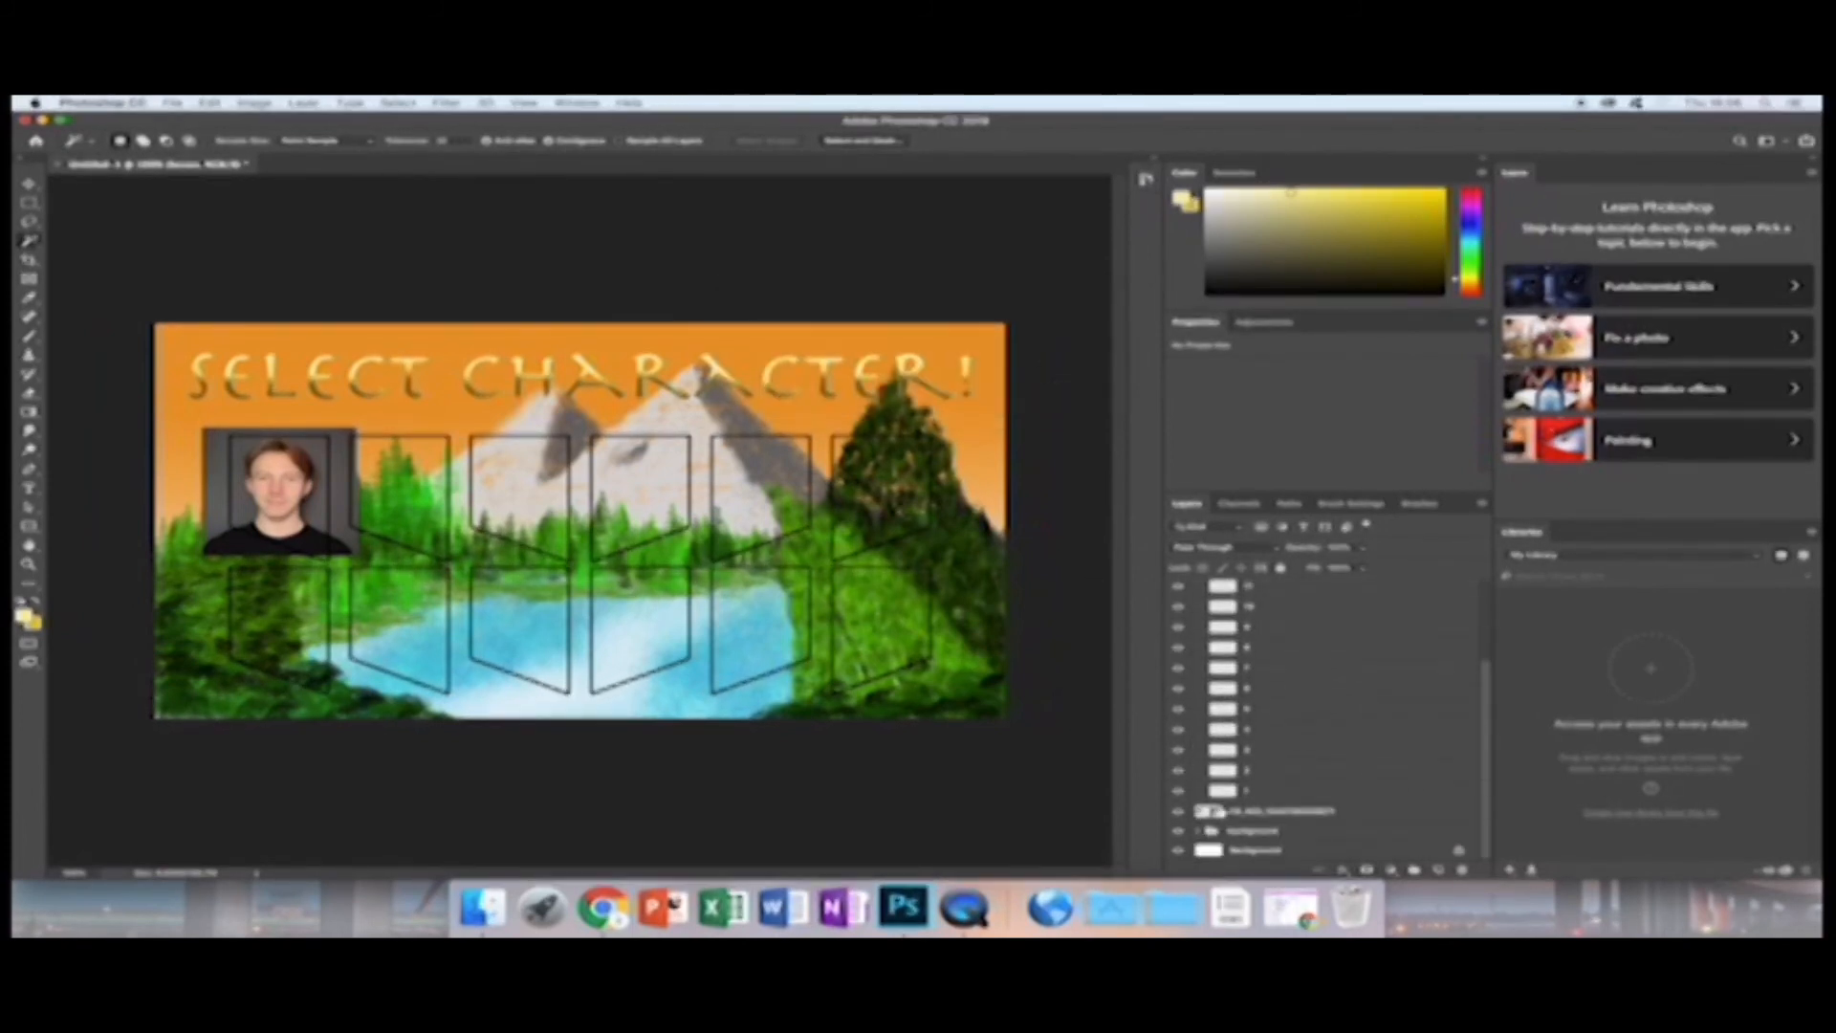
pyautogui.click(1180, 792)
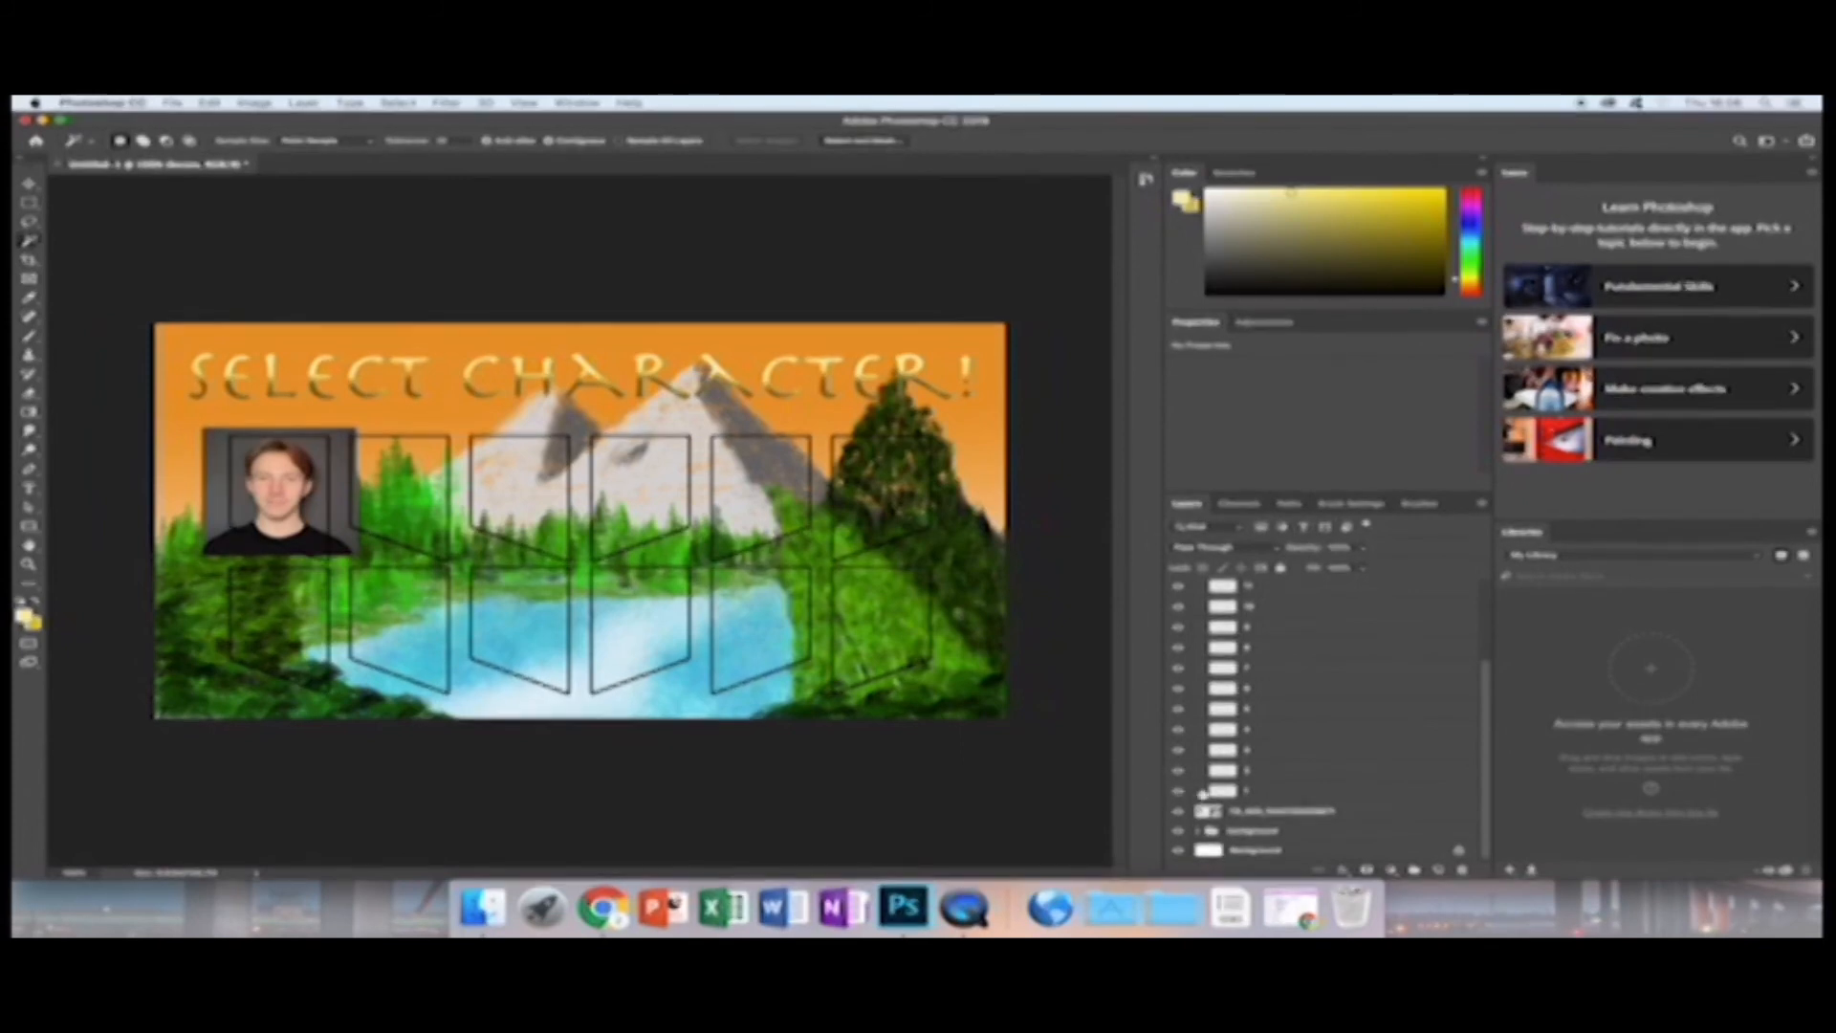
pyautogui.click(1250, 792)
pyautogui.click(251, 497)
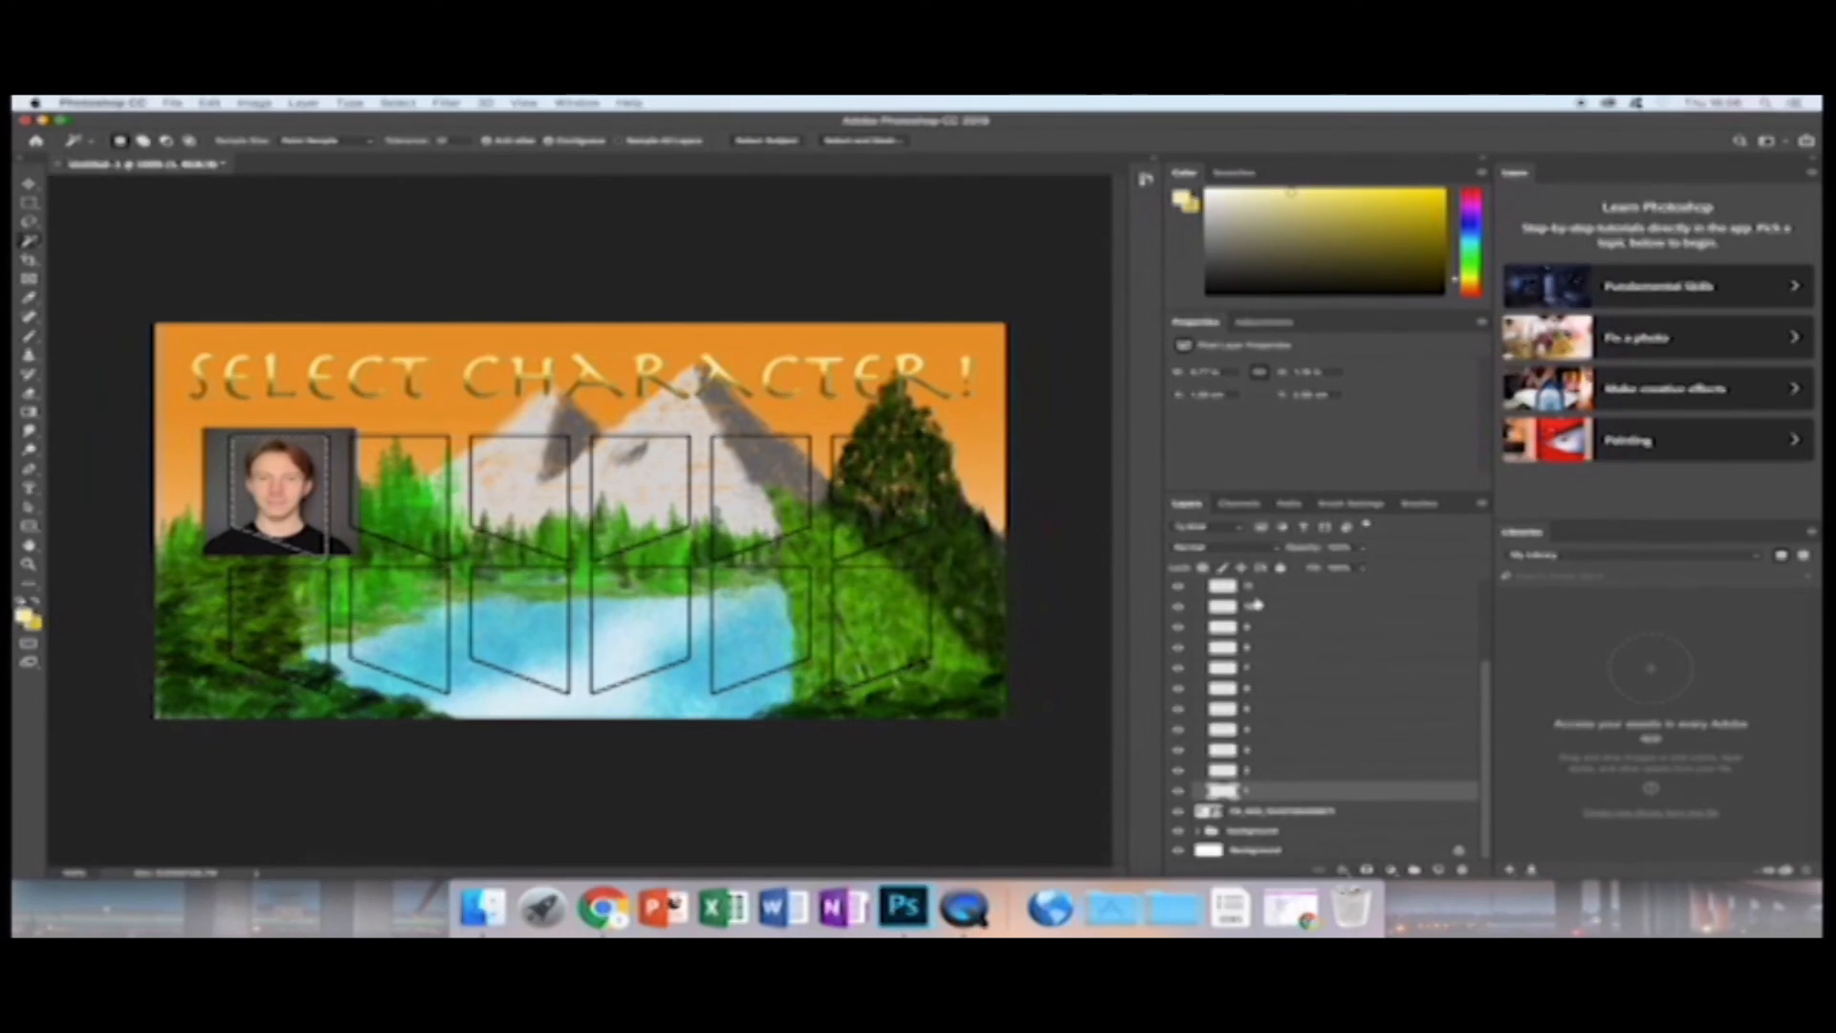
pyautogui.click(331, 487)
pyautogui.click(333, 486)
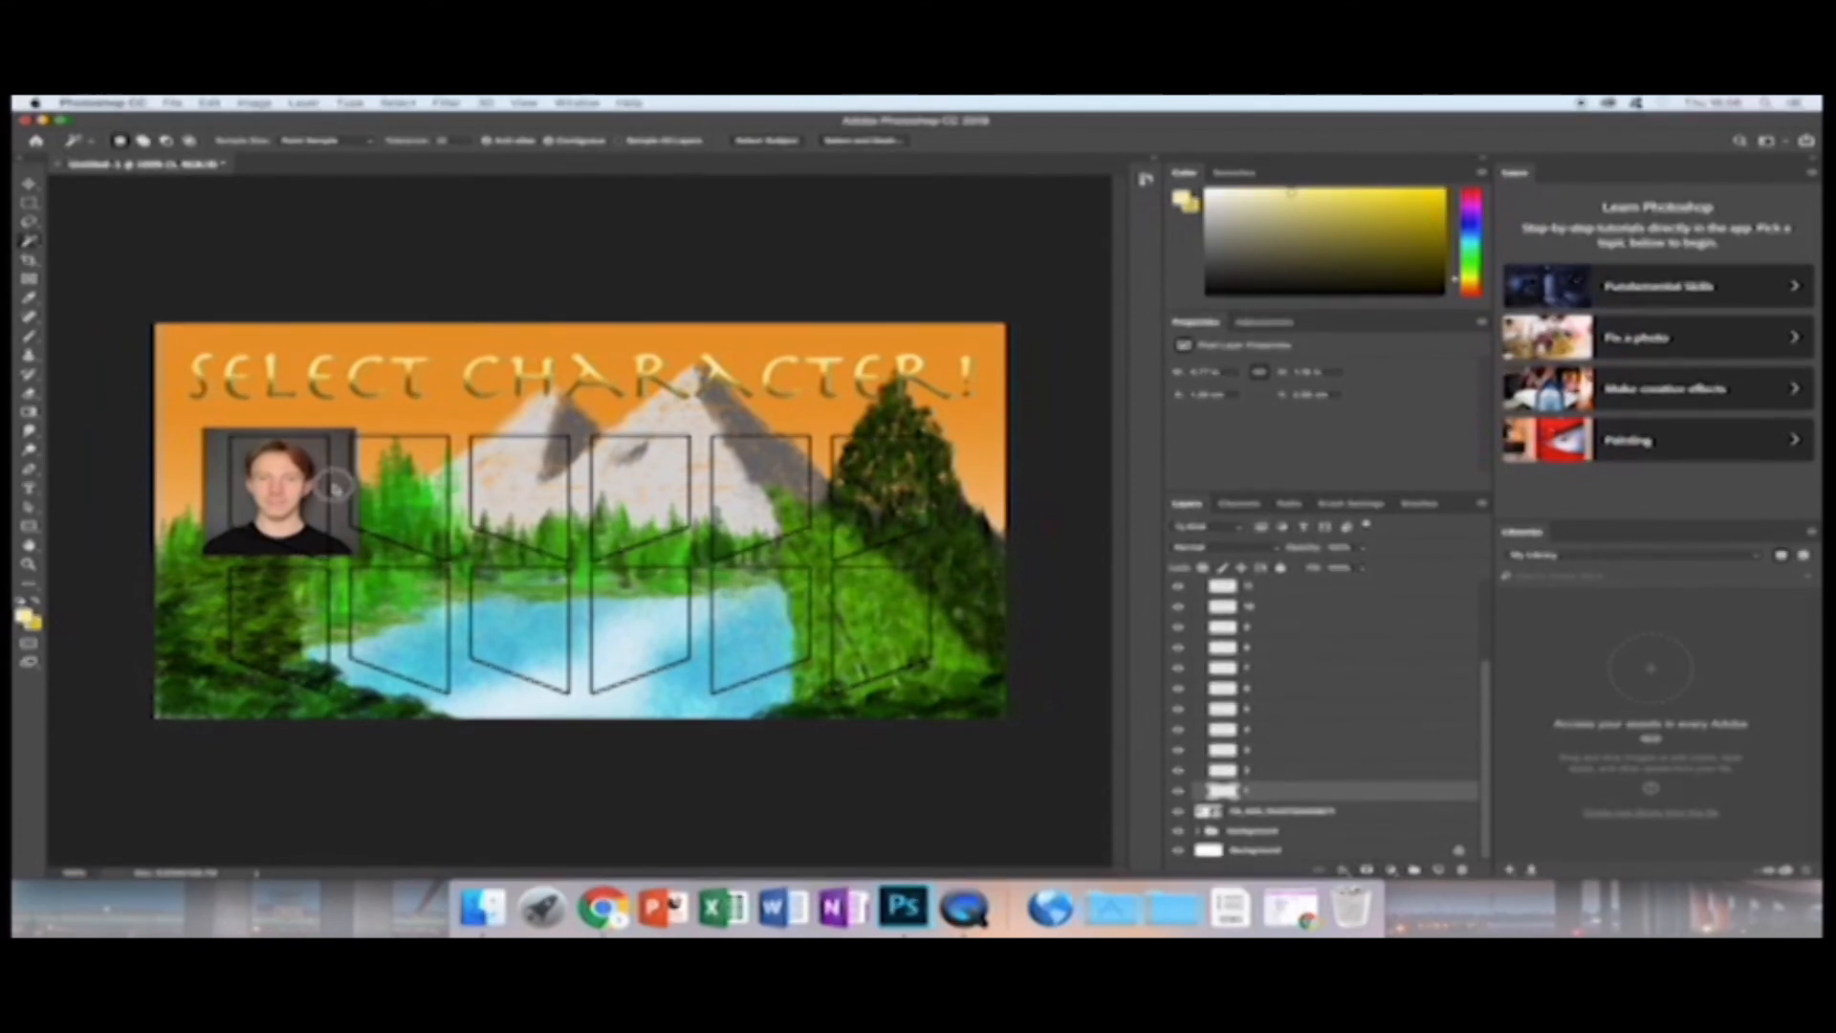
# Rasterize the portrait's smart object and erase the parts of the photo outside the first box with an enlarged Eraser.
pyautogui.scroll(1, 1263, 766)
pyautogui.scroll(1, 1263, 766)
pyautogui.click(1277, 824)
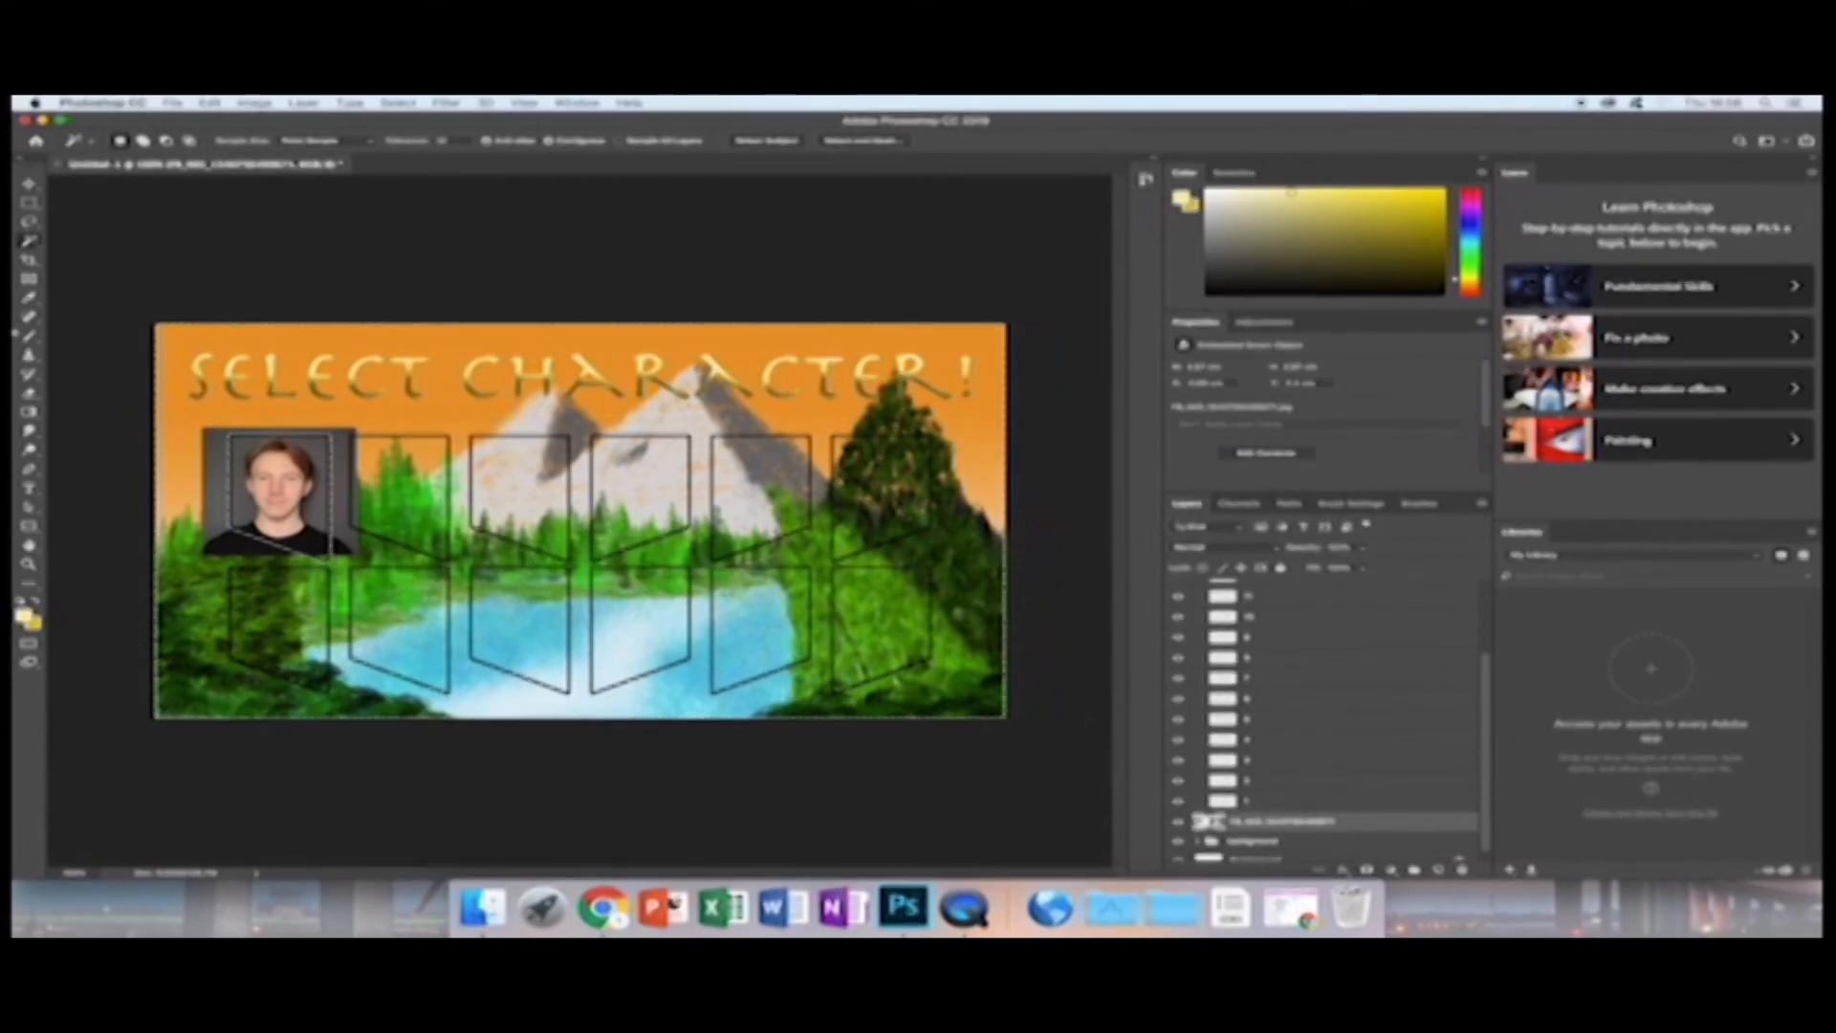
pyautogui.click(30, 394)
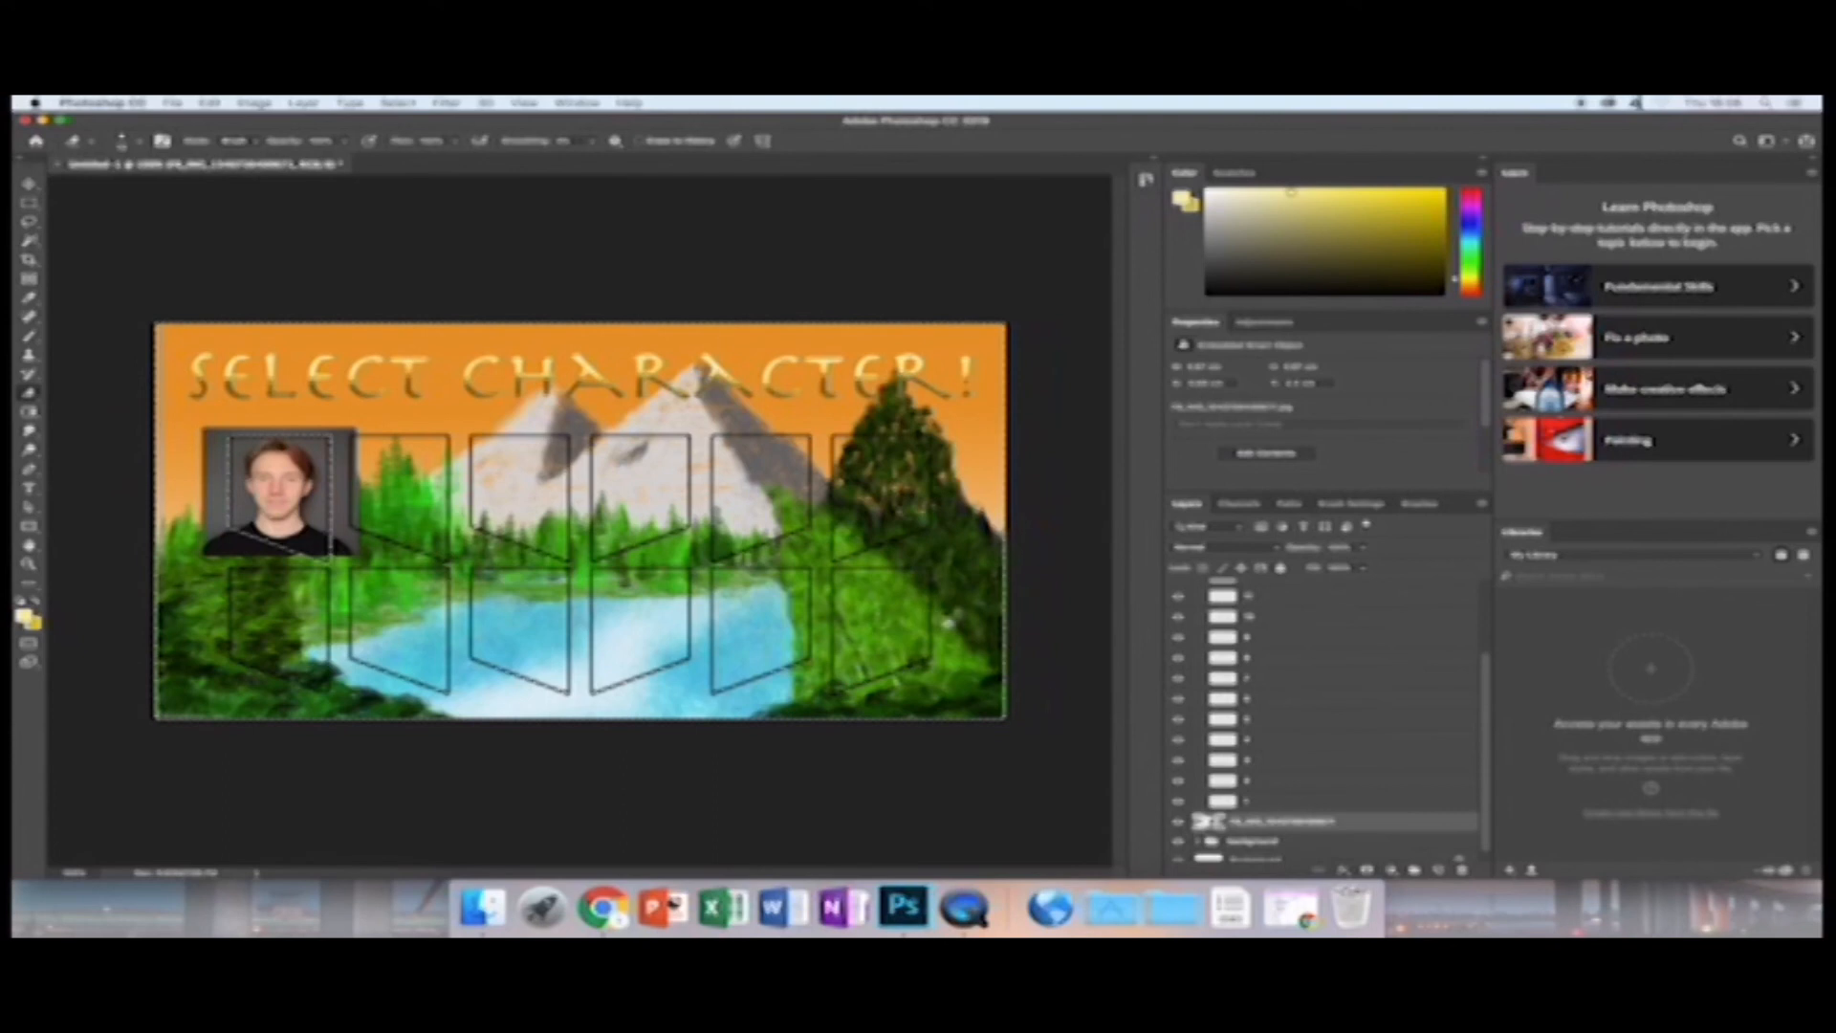
pyautogui.click(345, 449)
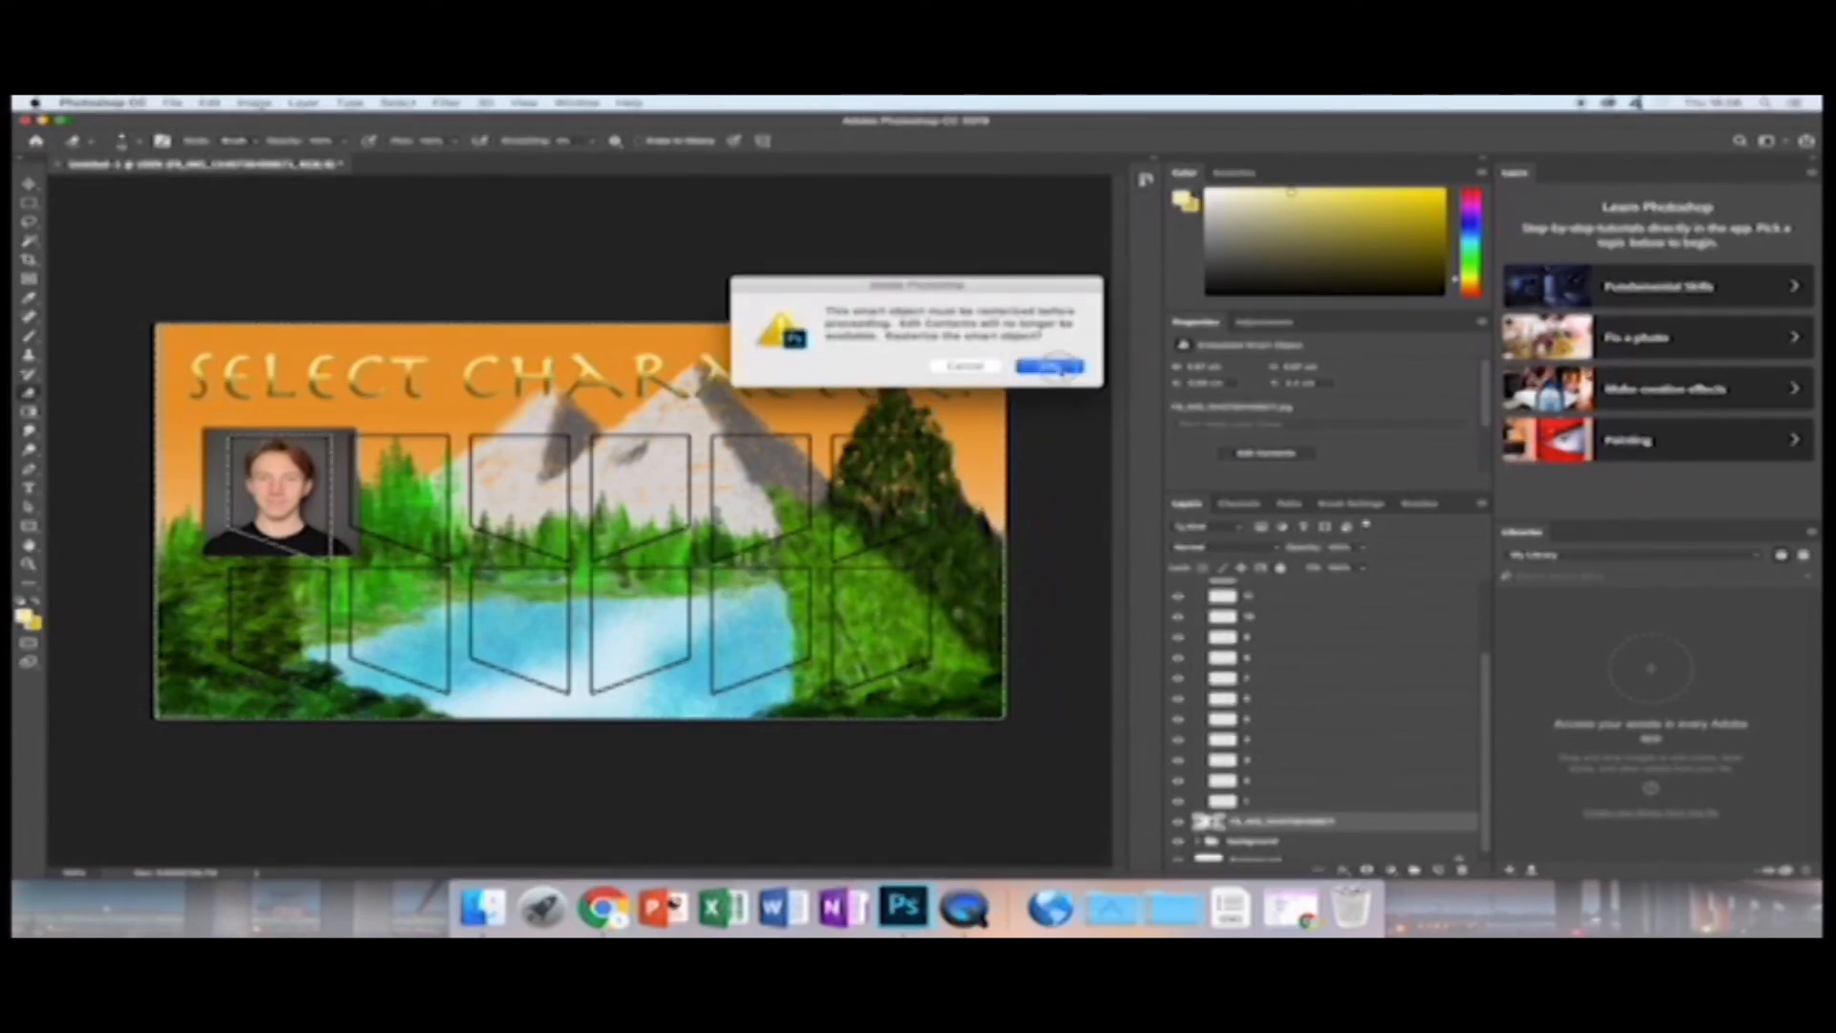
pyautogui.click(1049, 366)
pyautogui.moveTo(340, 430); pyautogui.dragTo(347, 457)
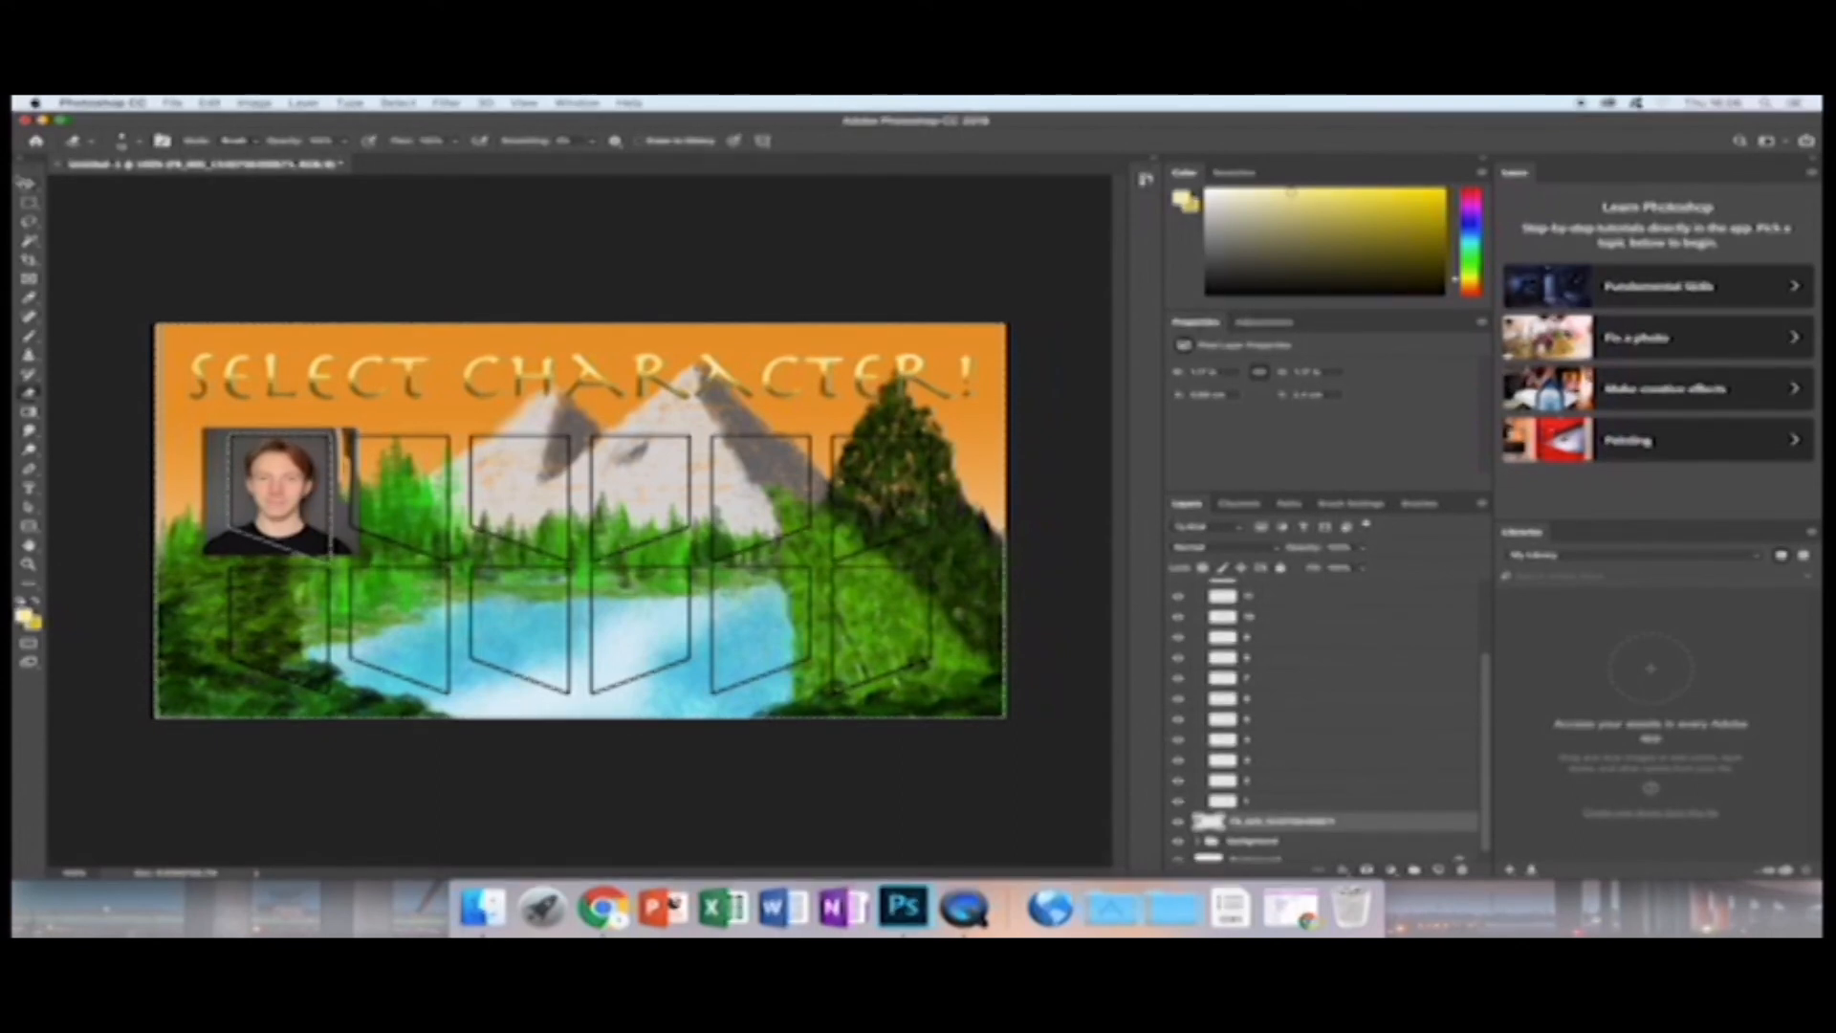
pyautogui.click(141, 144)
pyautogui.moveTo(350, 444)
pyautogui.mouseDown()
pyautogui.moveTo(340, 535)
pyautogui.moveTo(218, 479)
pyautogui.moveTo(208, 438)
pyautogui.mouseUp()
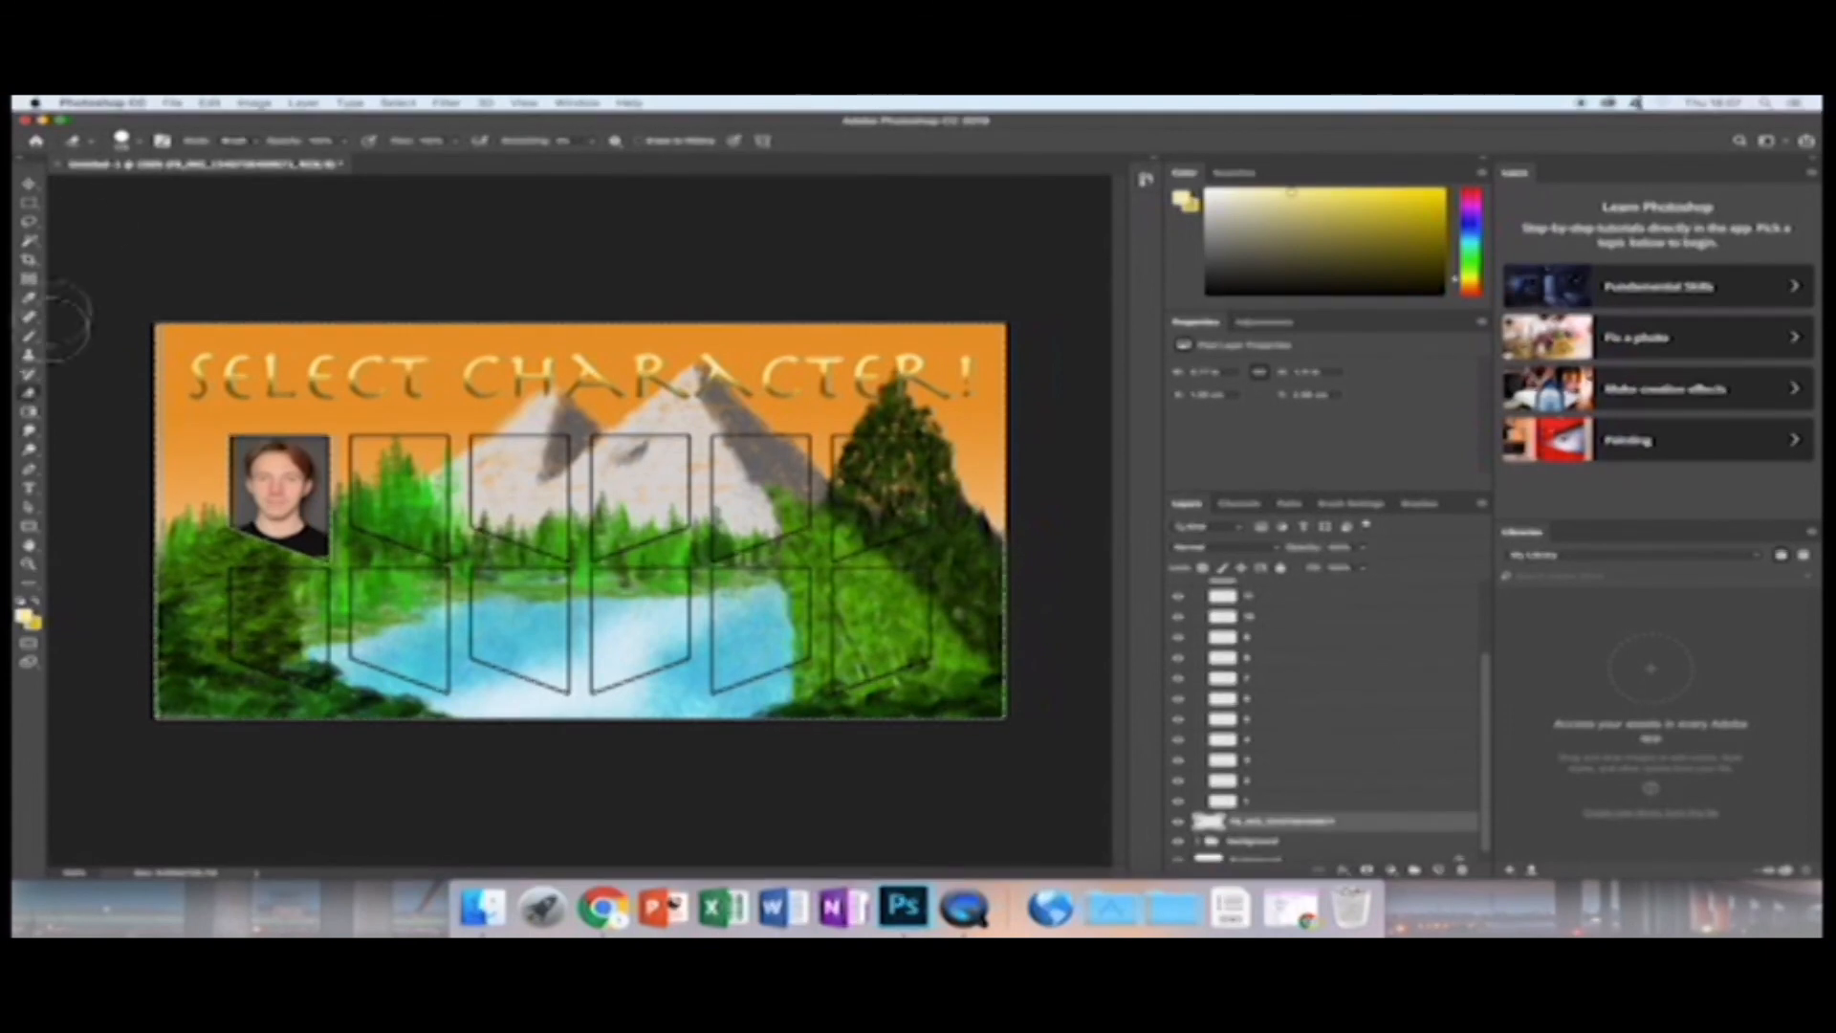
# Deselect the area around the first box.
pyautogui.click(211, 103)
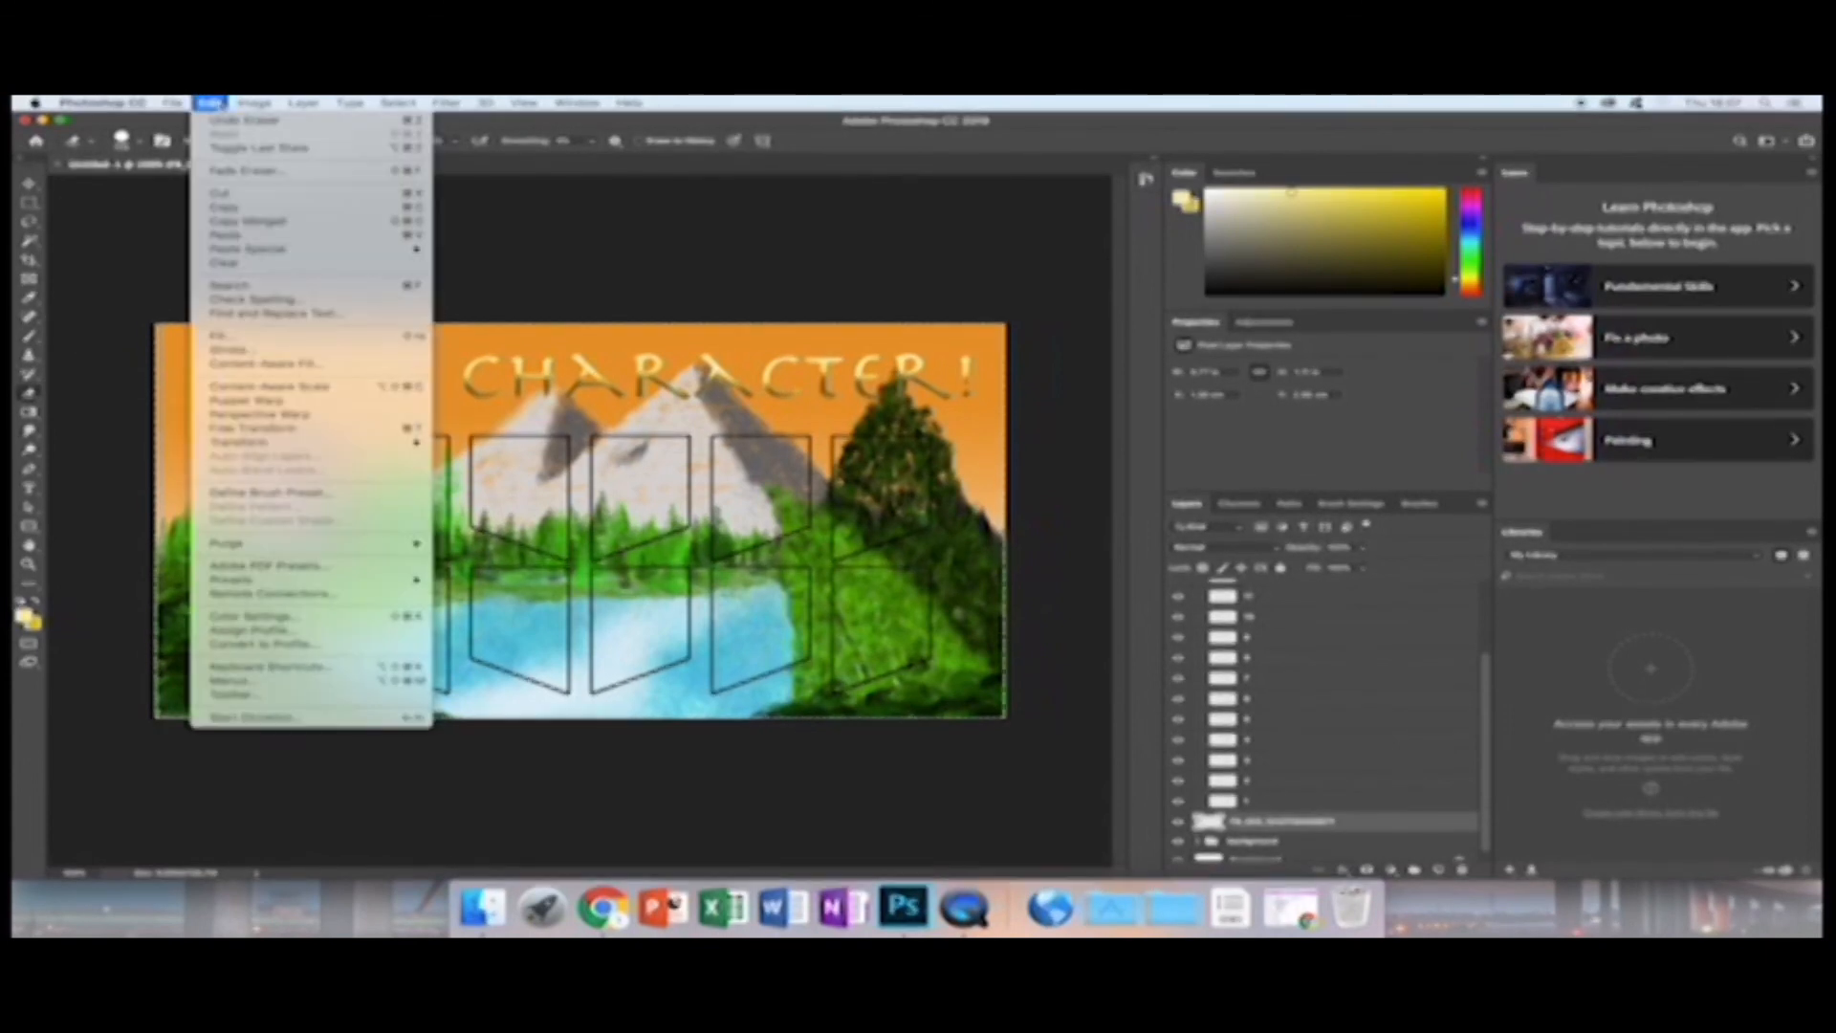
pyautogui.moveTo(303, 102)
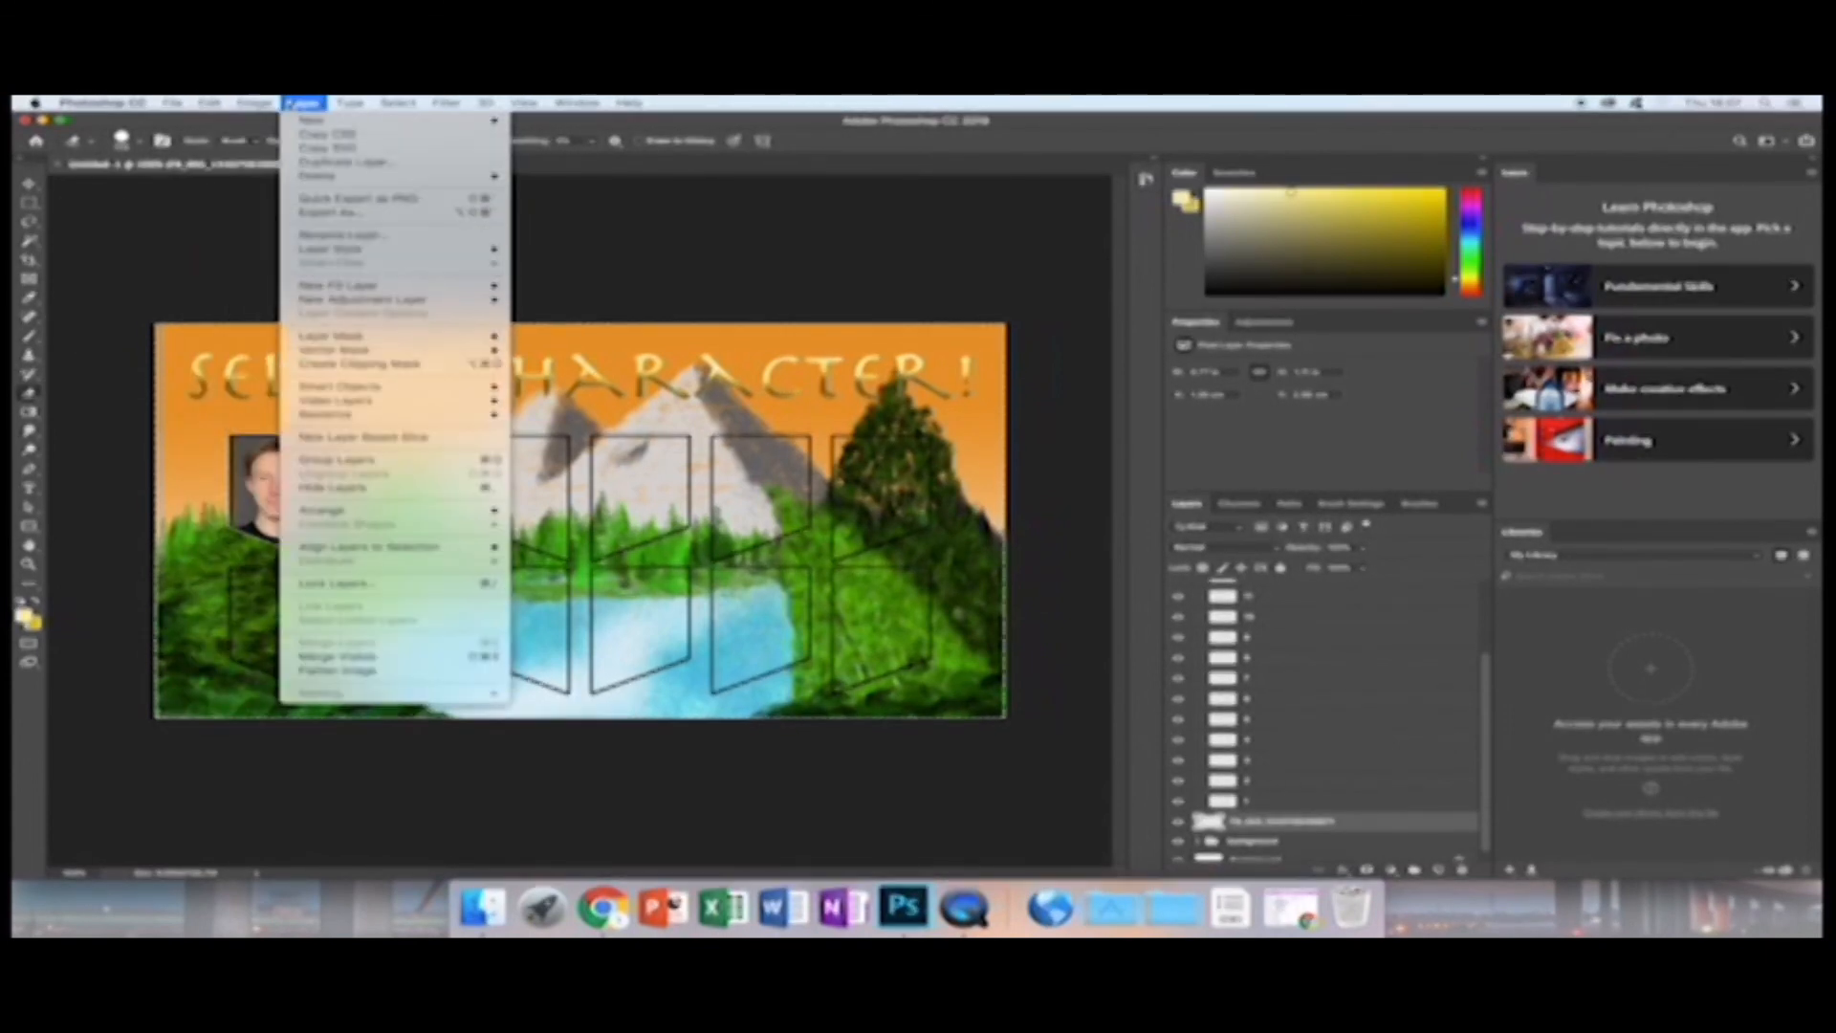
pyautogui.moveTo(211, 102)
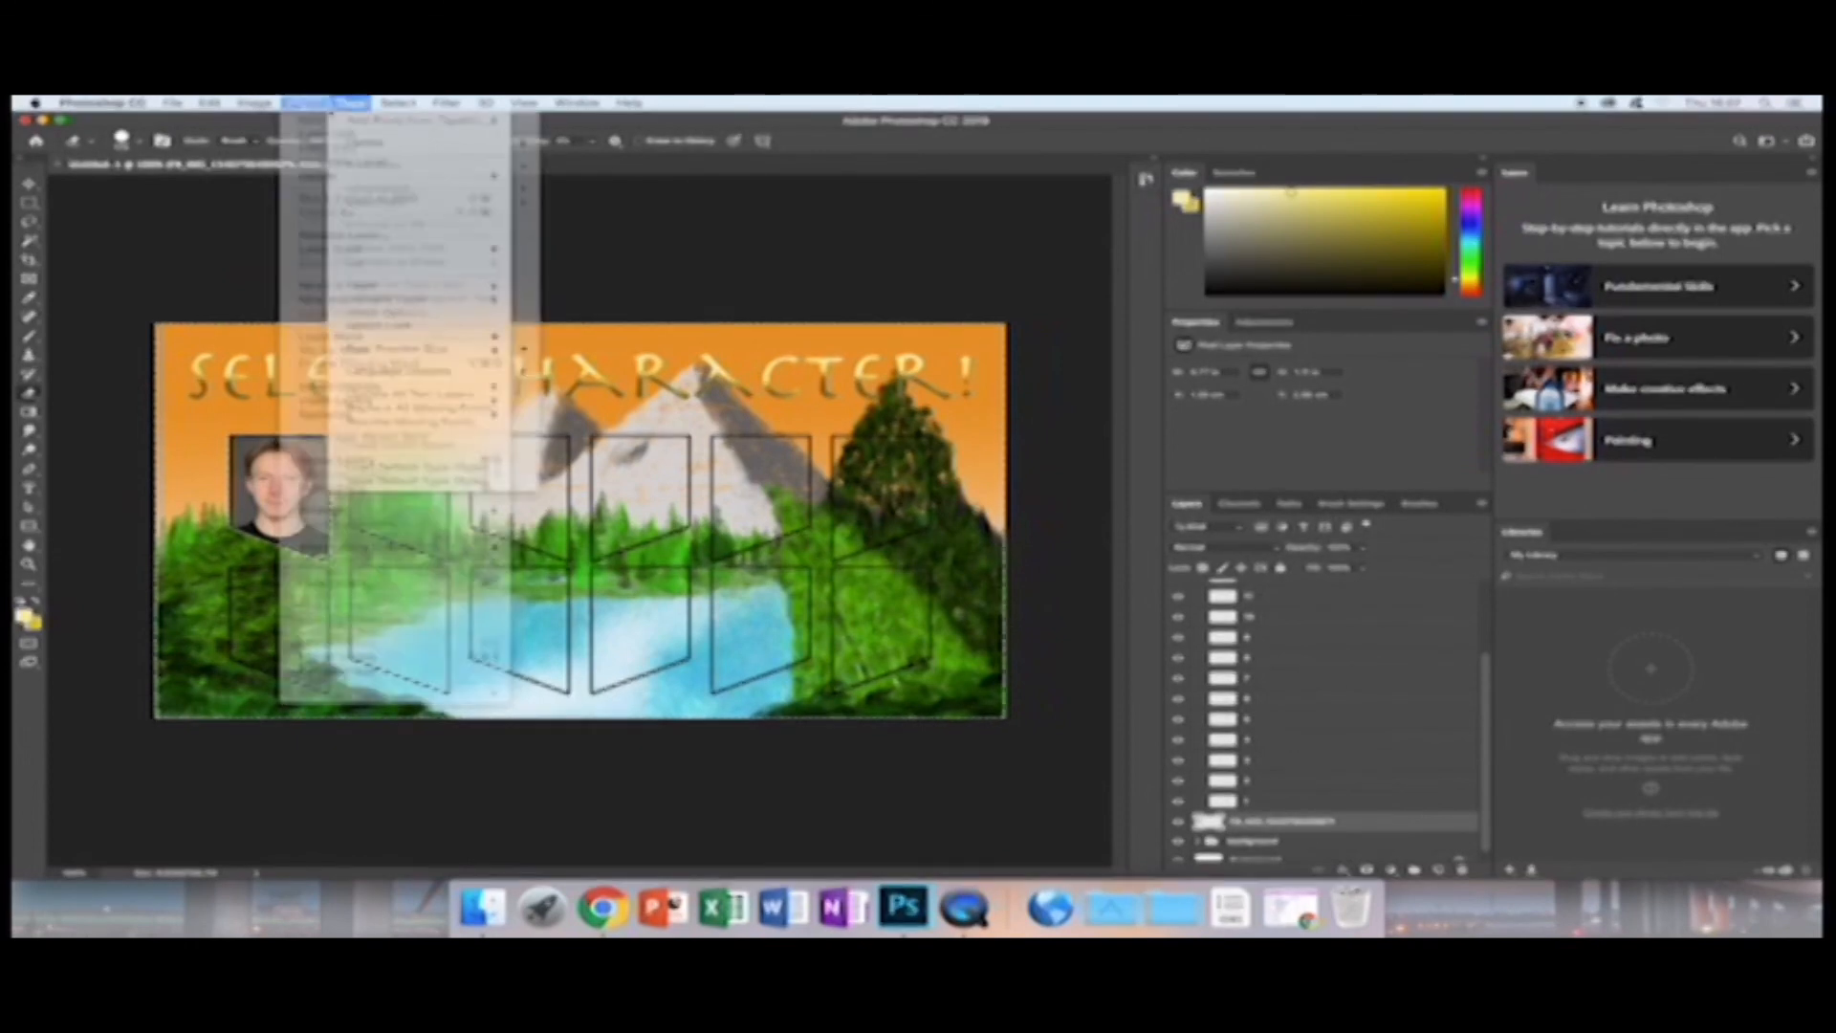
pyautogui.moveTo(397, 103)
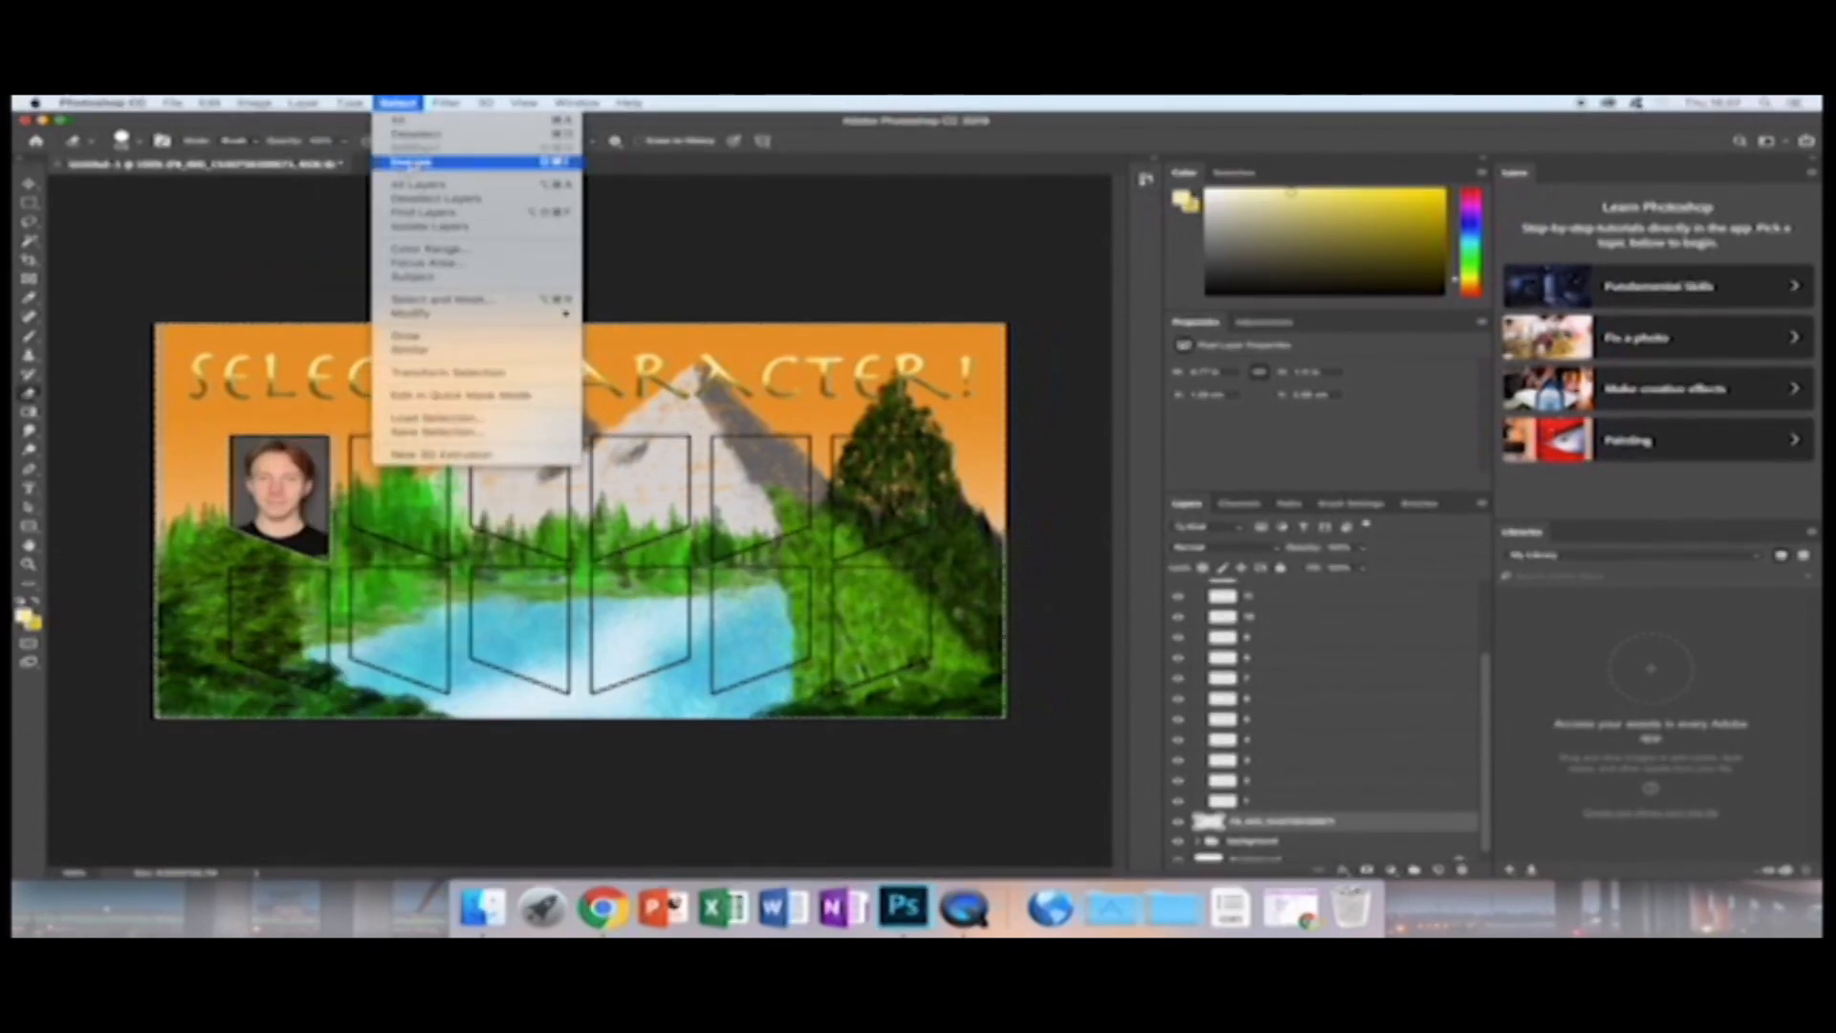
pyautogui.click(416, 134)
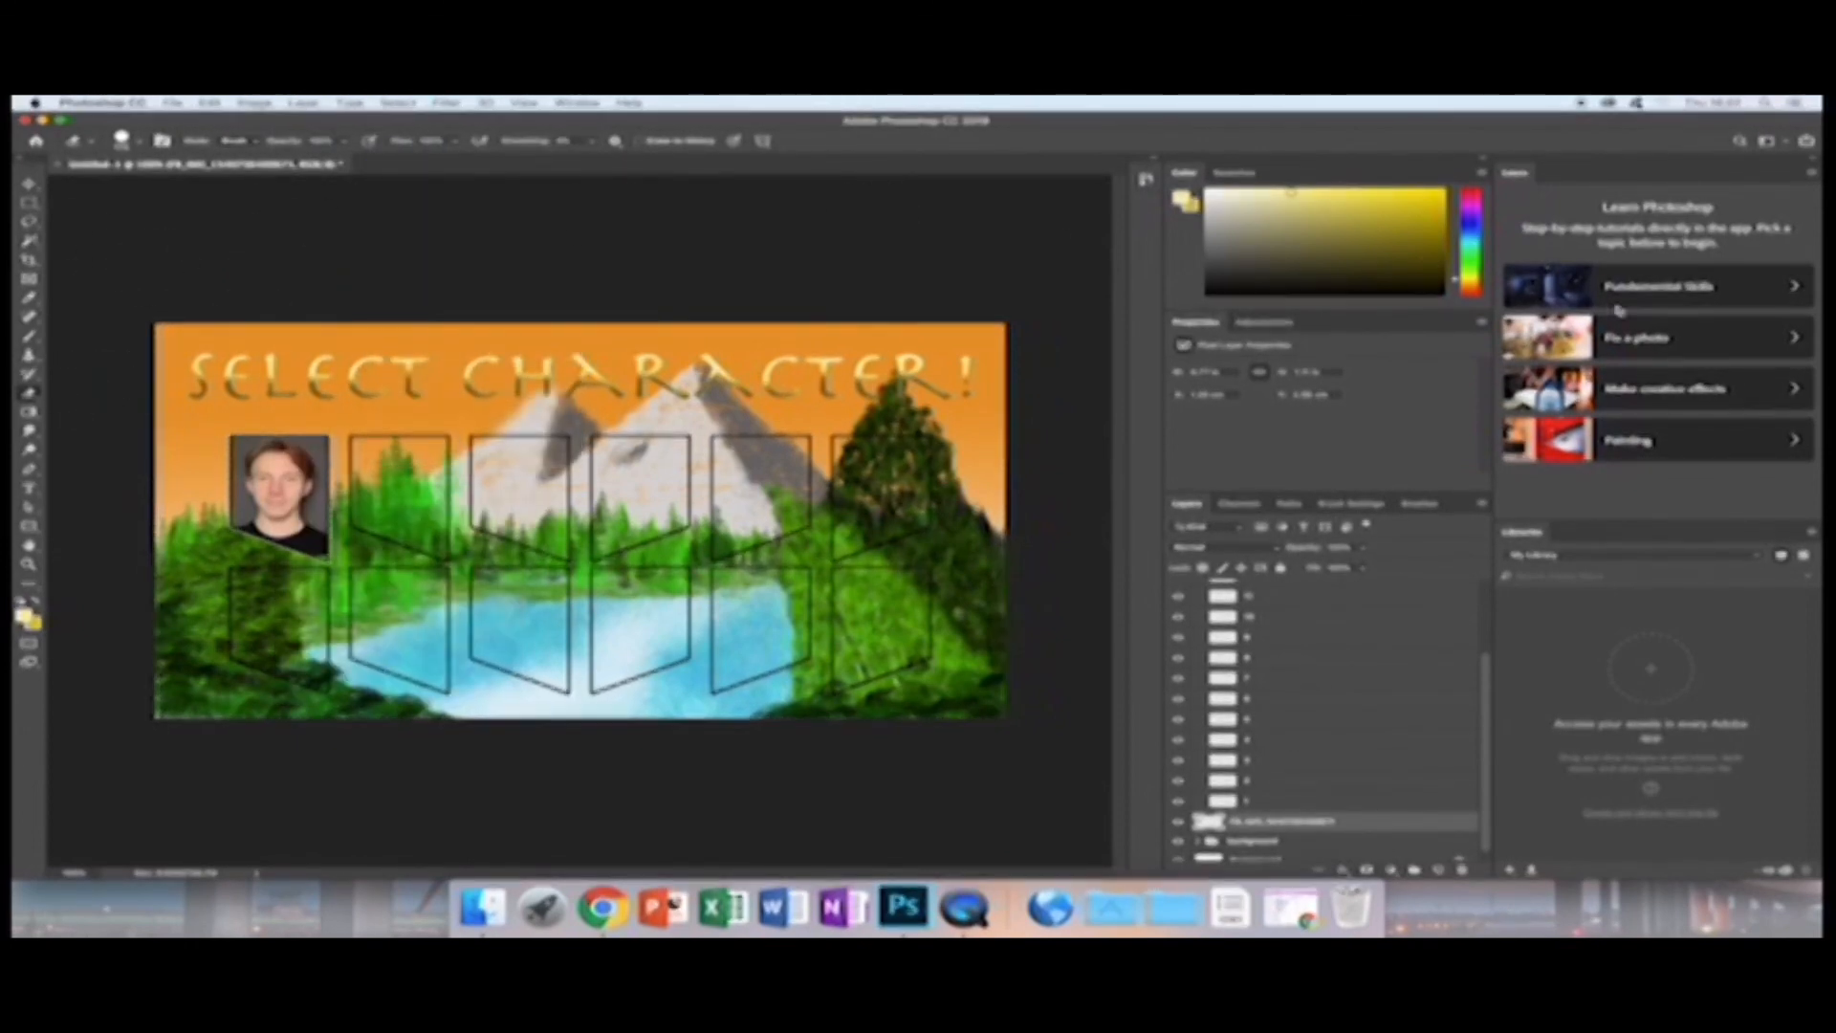
# Choose a hard round brush tip, try a dab at the portrait's lower corner and undo it.
pyautogui.press('b')
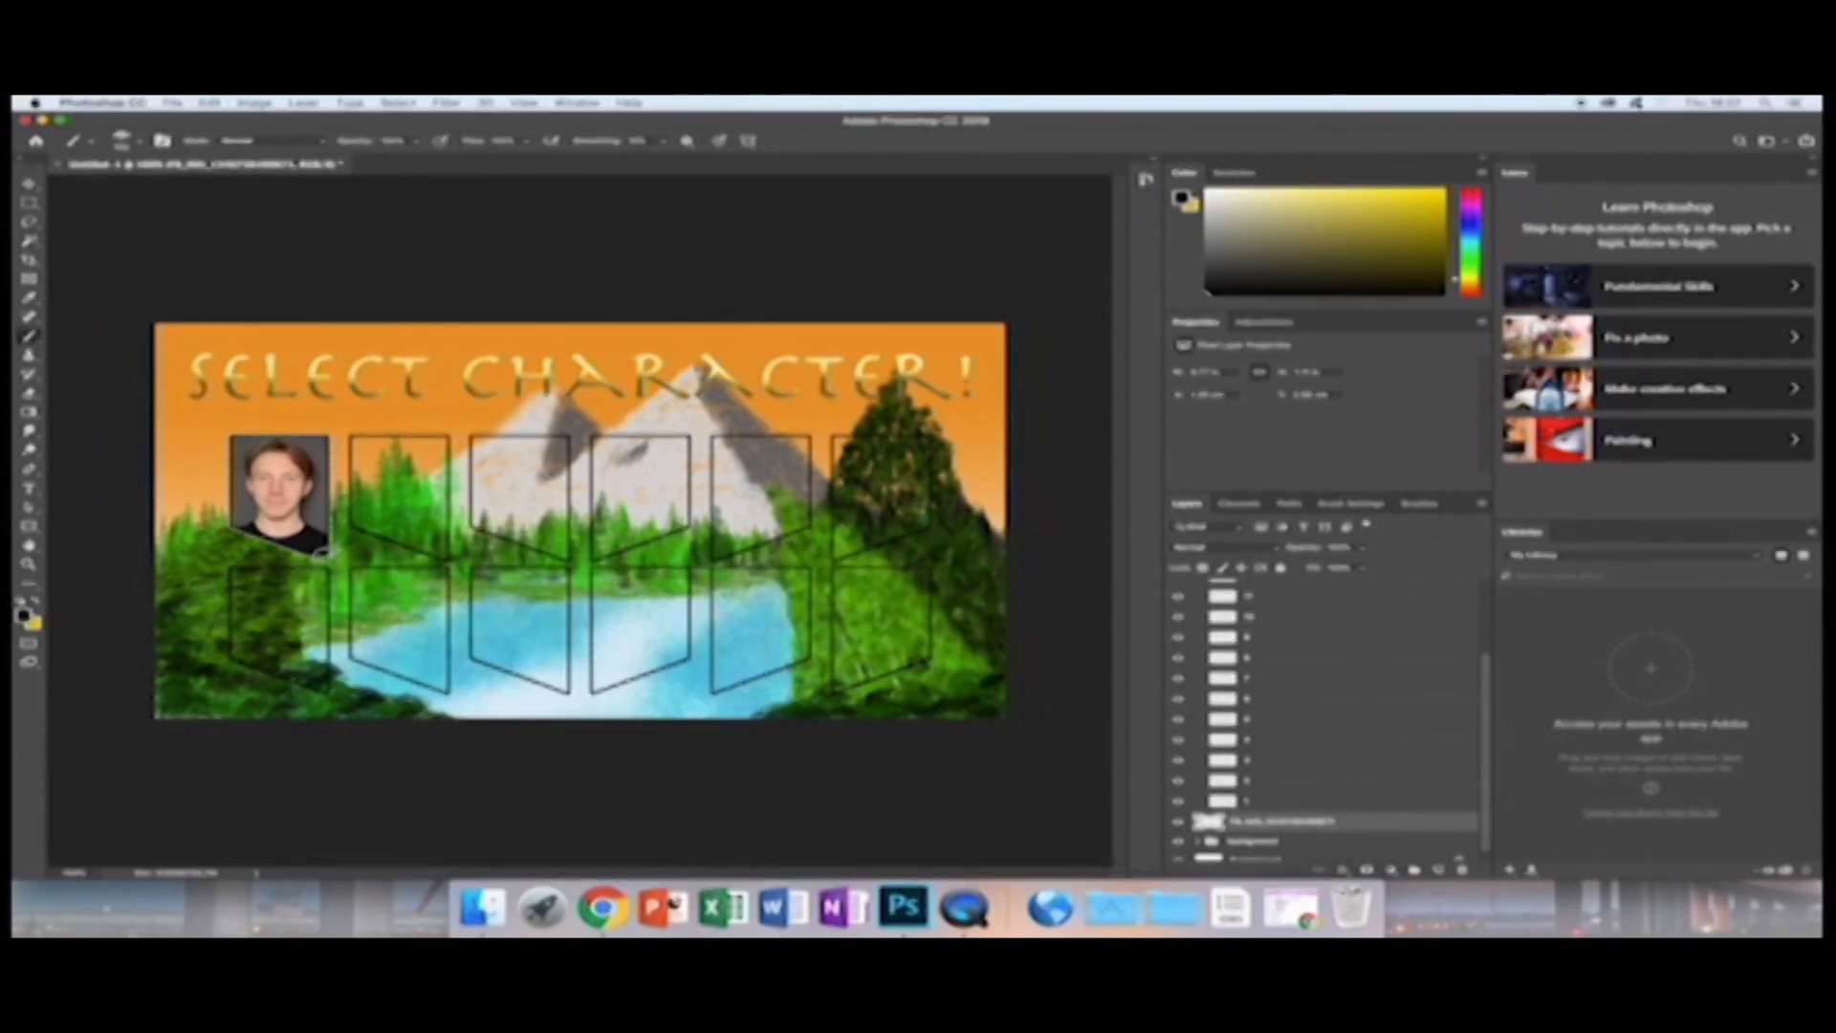
pyautogui.click(329, 559)
pyautogui.press('F5')
pyautogui.scroll(5, 1347, 553)
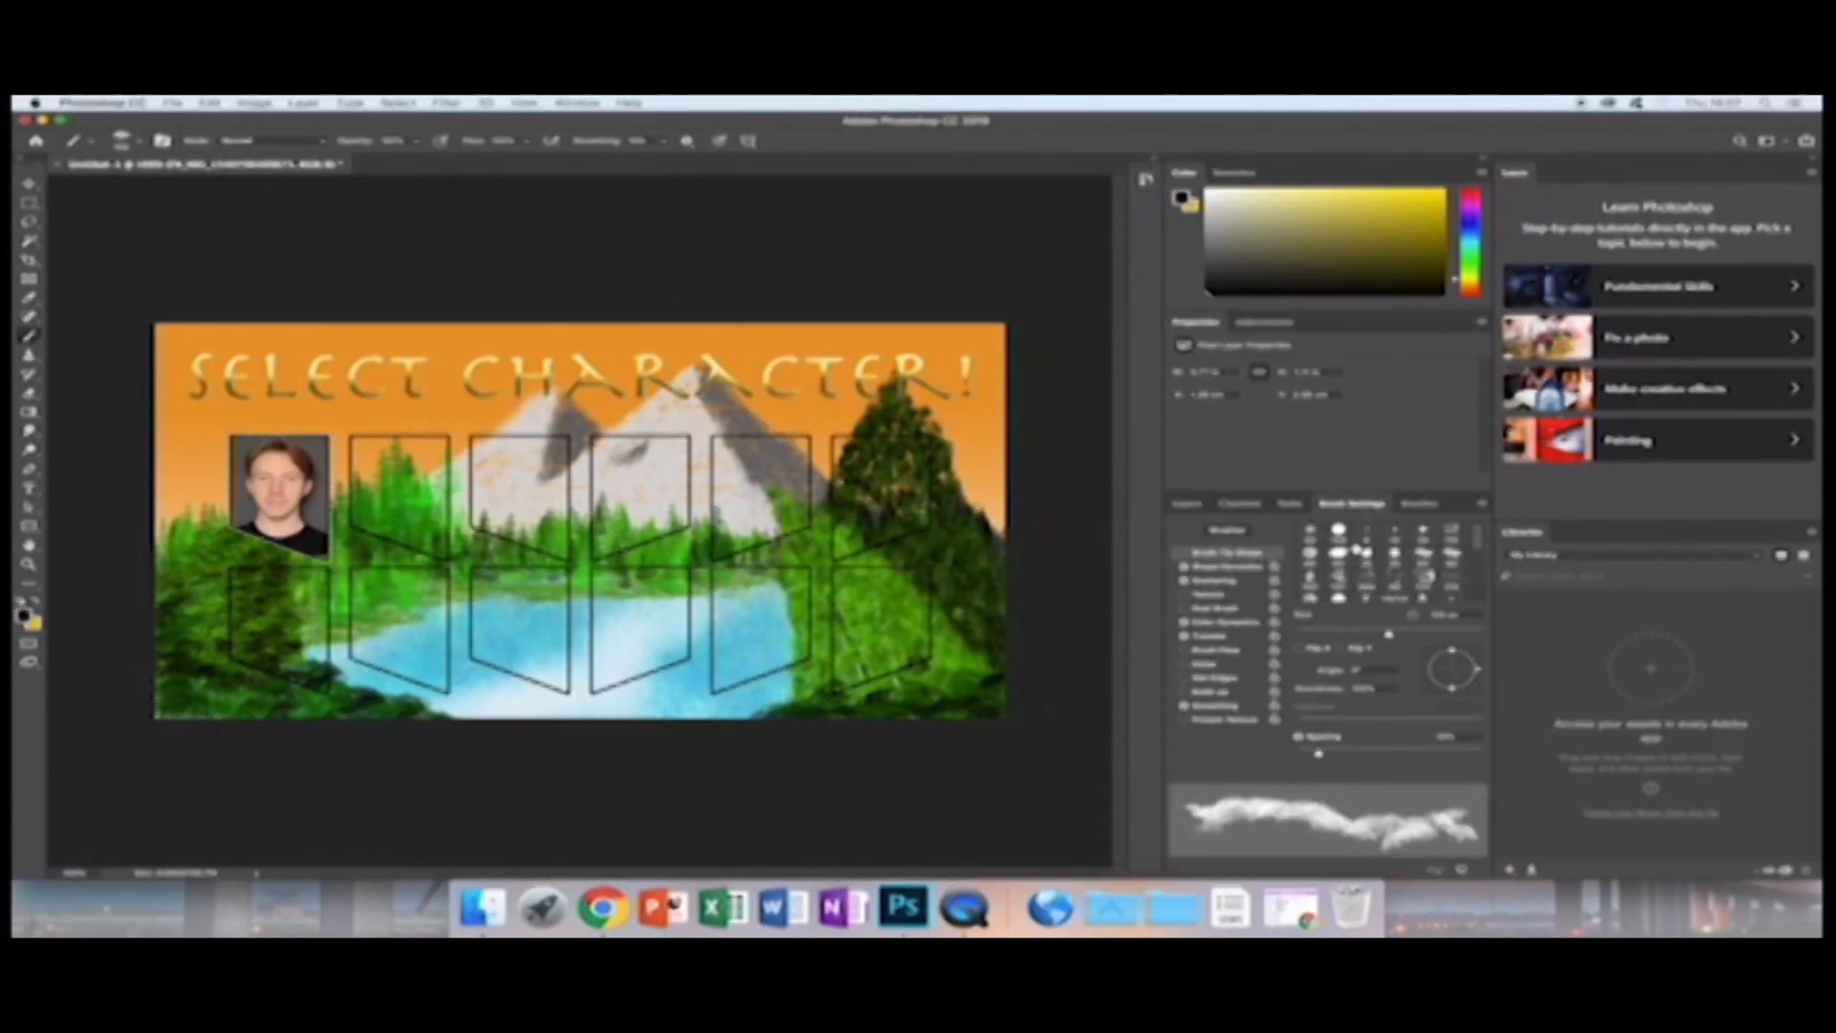
pyautogui.click(1340, 533)
pyautogui.click(318, 558)
pyautogui.press('super+z')
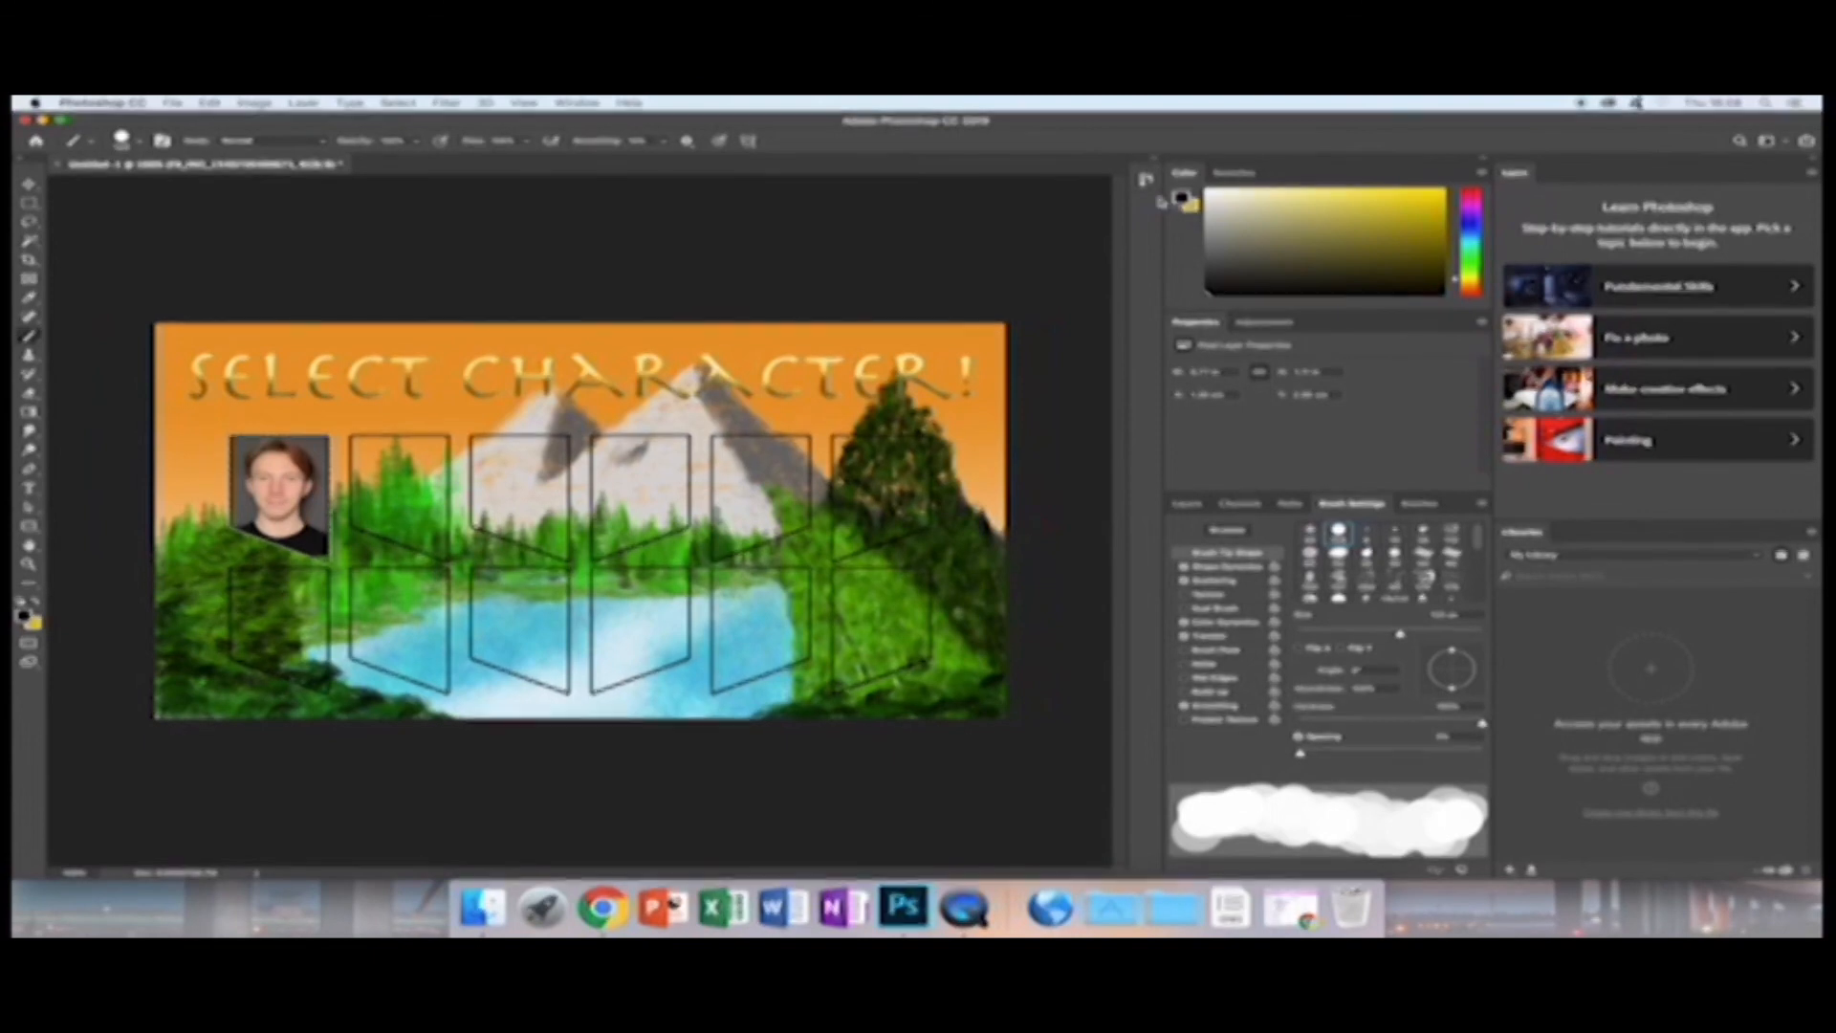
# Set the background colour to black, reduce the brush size to 1 px and bring back the layer list.
pyautogui.click(1188, 210)
pyautogui.moveTo(1226, 268); pyautogui.dragTo(1154, 313)
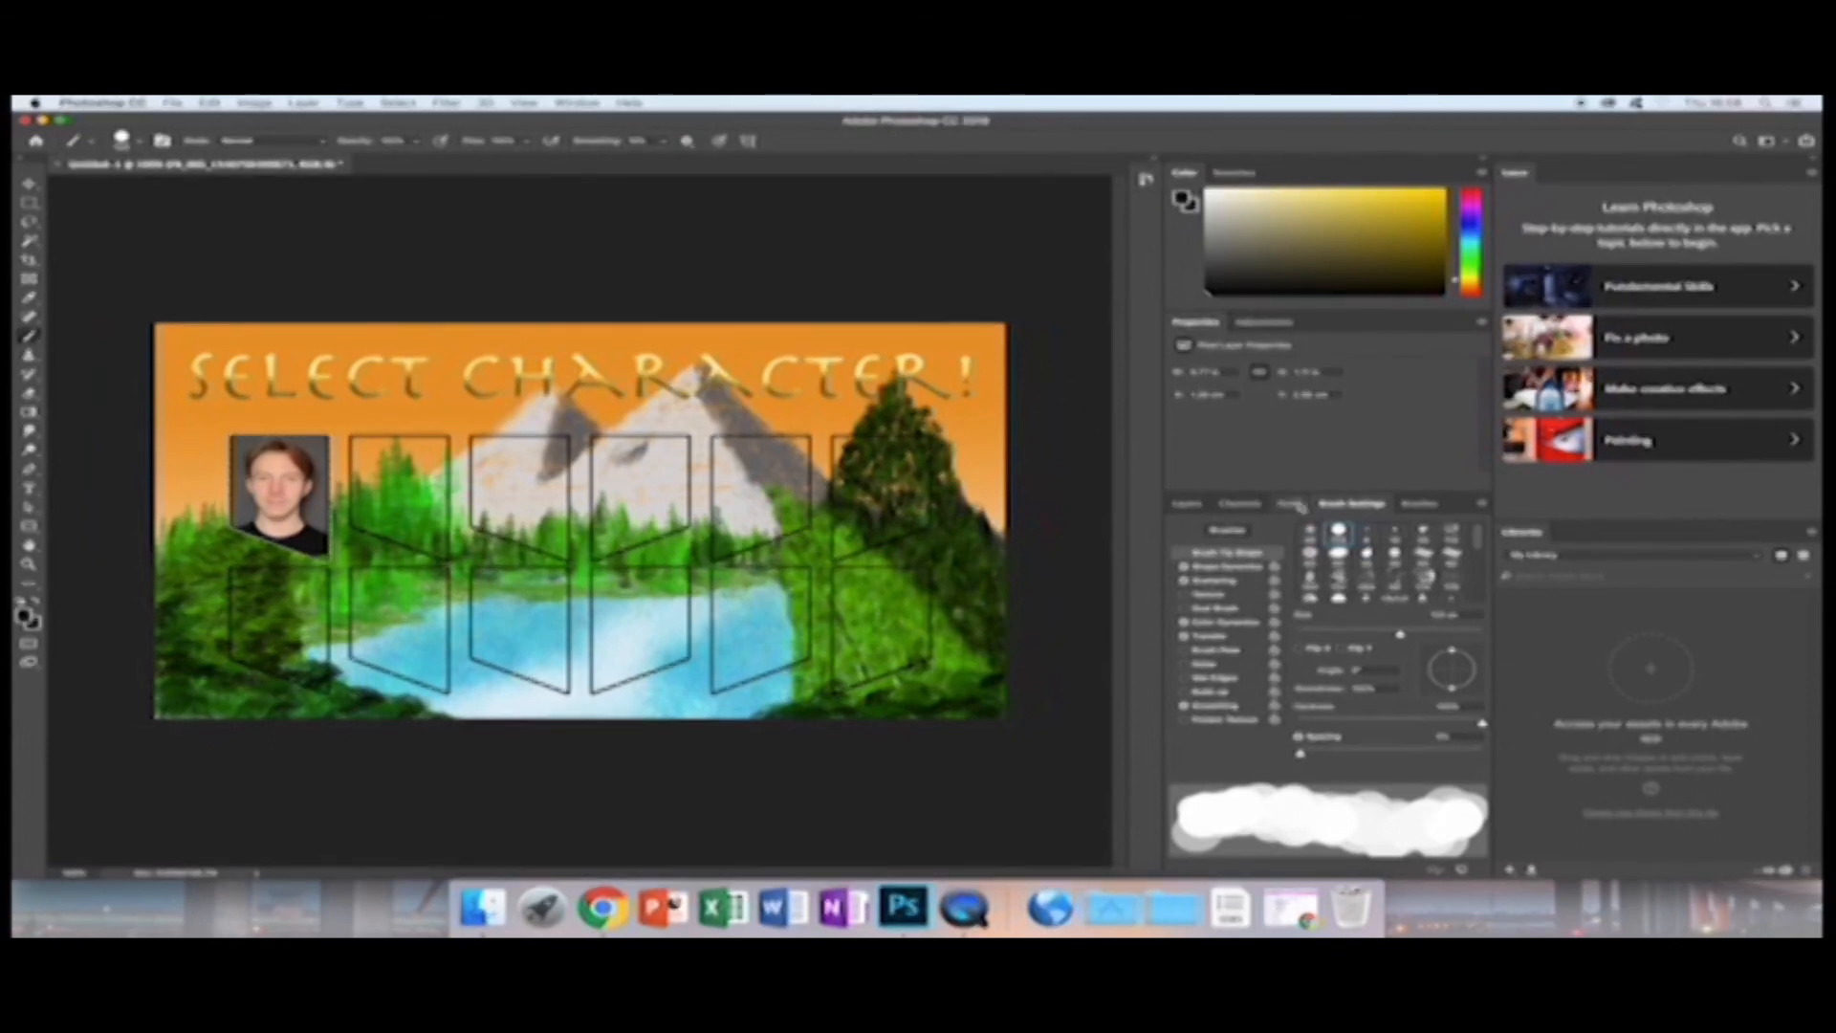
pyautogui.rightClick(59, 195)
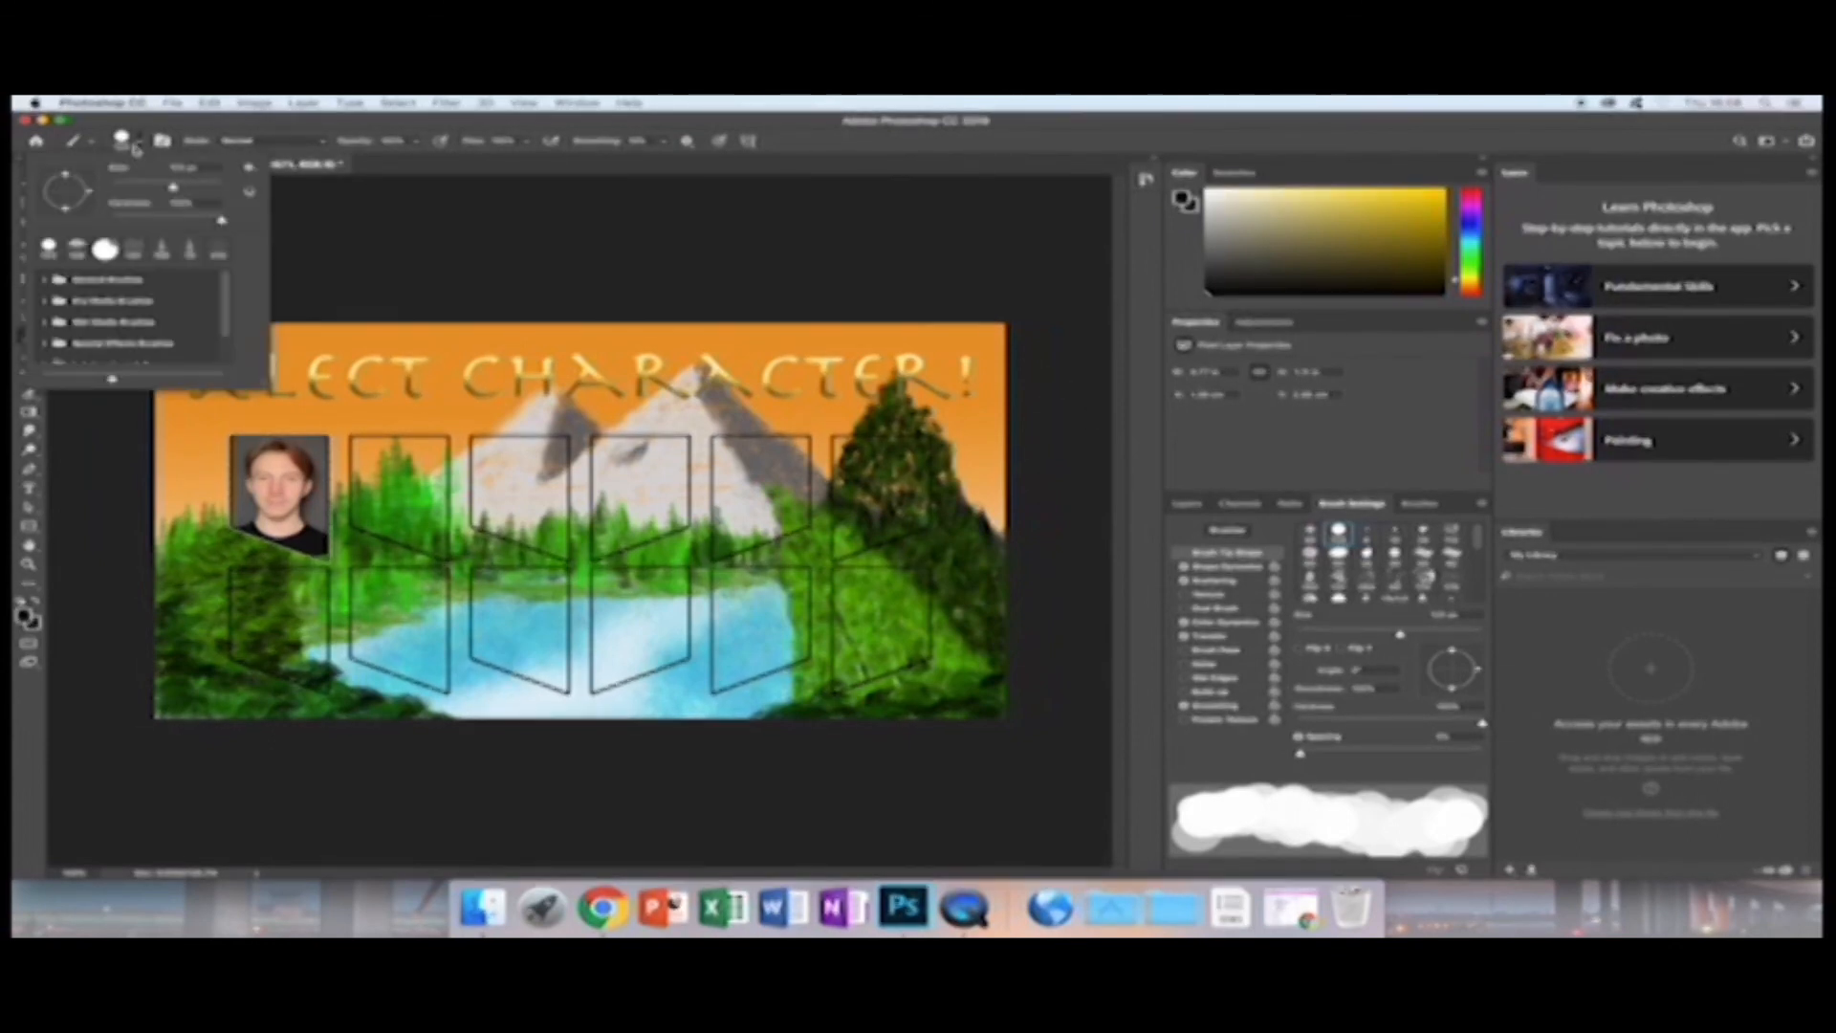
pyautogui.moveTo(175, 186)
pyautogui.mouseDown()
pyautogui.moveTo(269, 199)
pyautogui.moveTo(31, 205)
pyautogui.mouseUp()
pyautogui.click(233, 528)
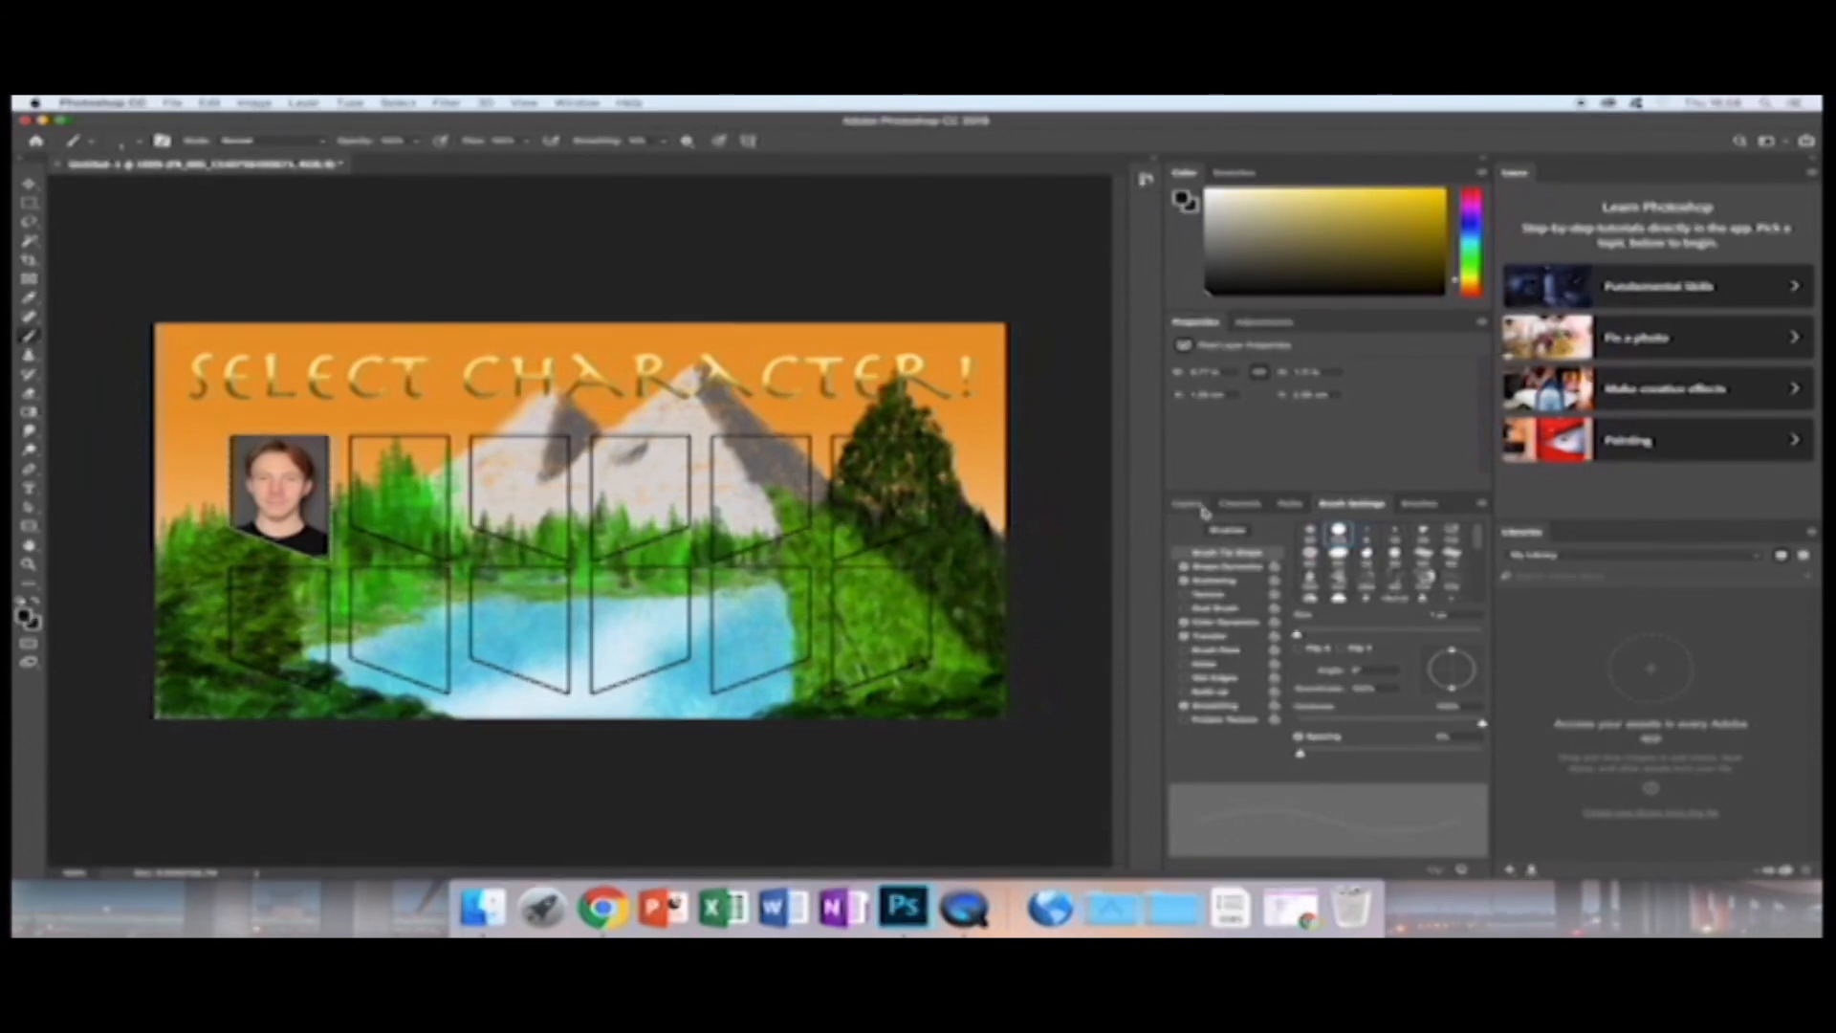
pyautogui.click(1239, 503)
pyautogui.click(1184, 503)
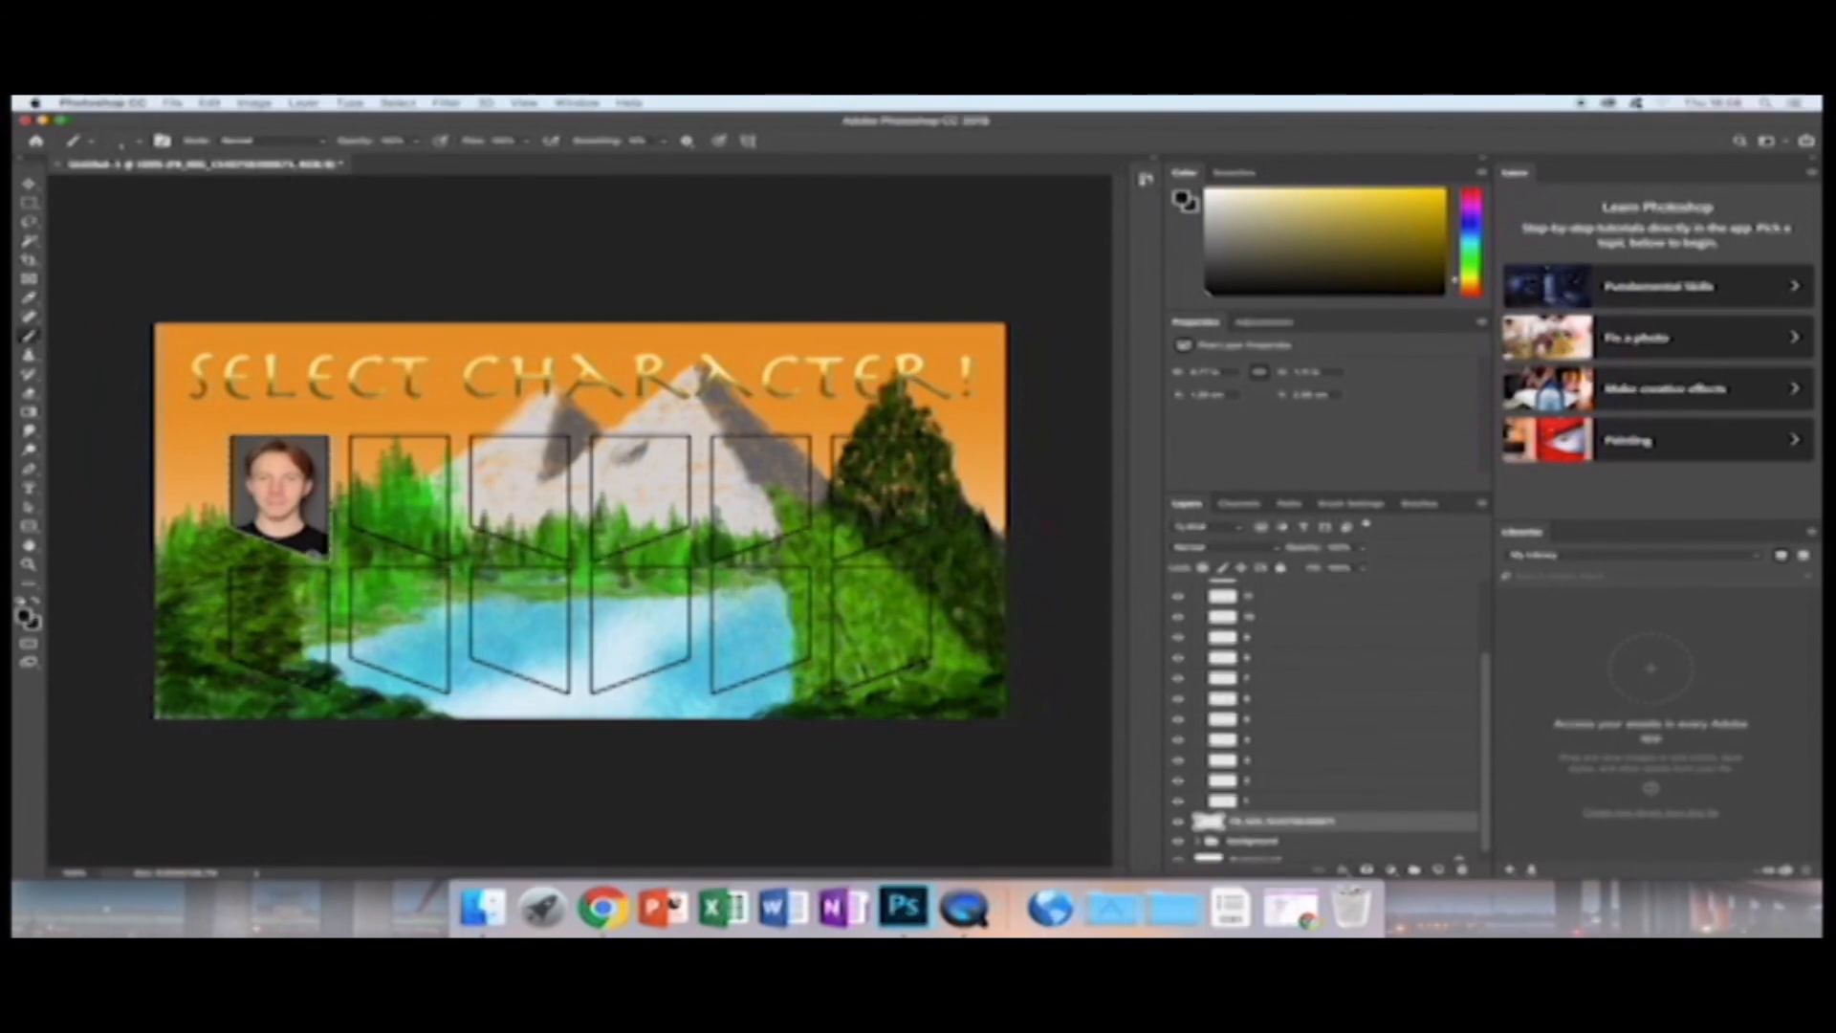
# Enlarge the brush slightly and paint black over the portrait's lower corner inside the first box.
pyautogui.click(141, 142)
pyautogui.moveTo(112, 189); pyautogui.dragTo(118, 189)
pyautogui.click(325, 557)
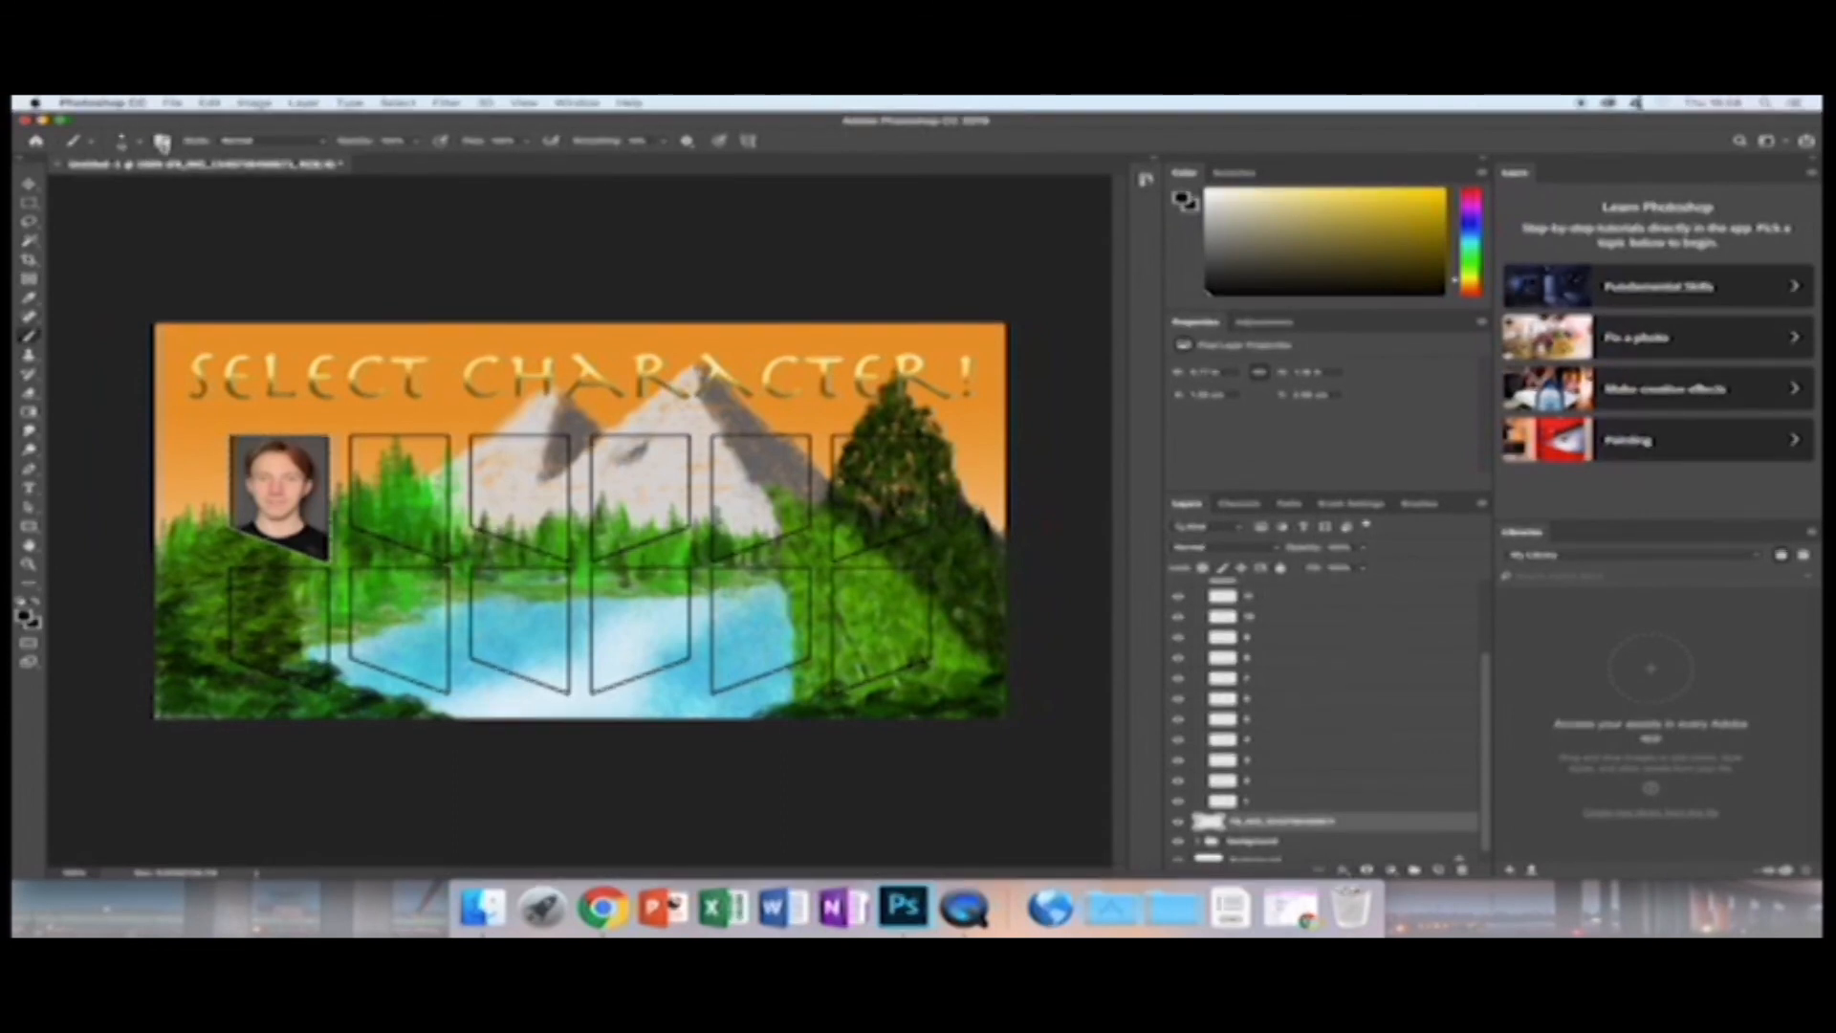
# Turn off Shape Dynamics, Scattering, Color Dynamics, Transfer and Smoothing in the brush settings and choose the hard round brush tip.
pyautogui.click(142, 144)
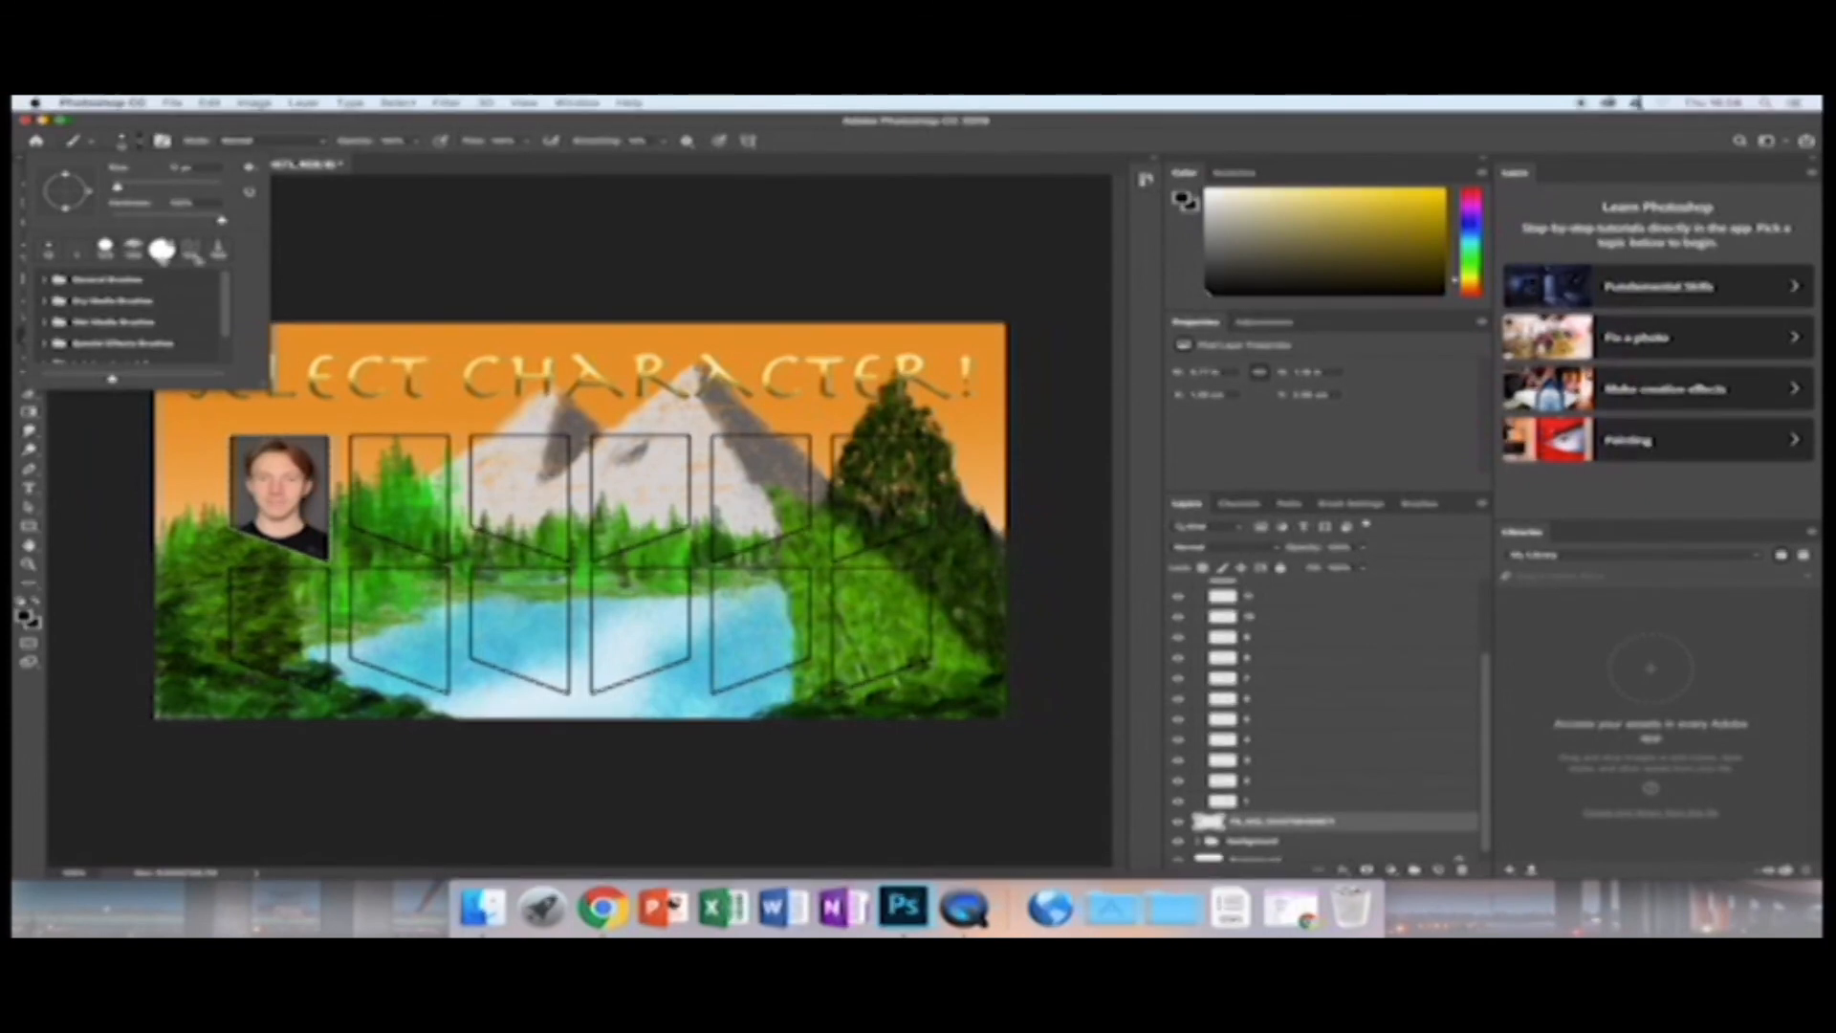
pyautogui.click(162, 143)
pyautogui.click(162, 142)
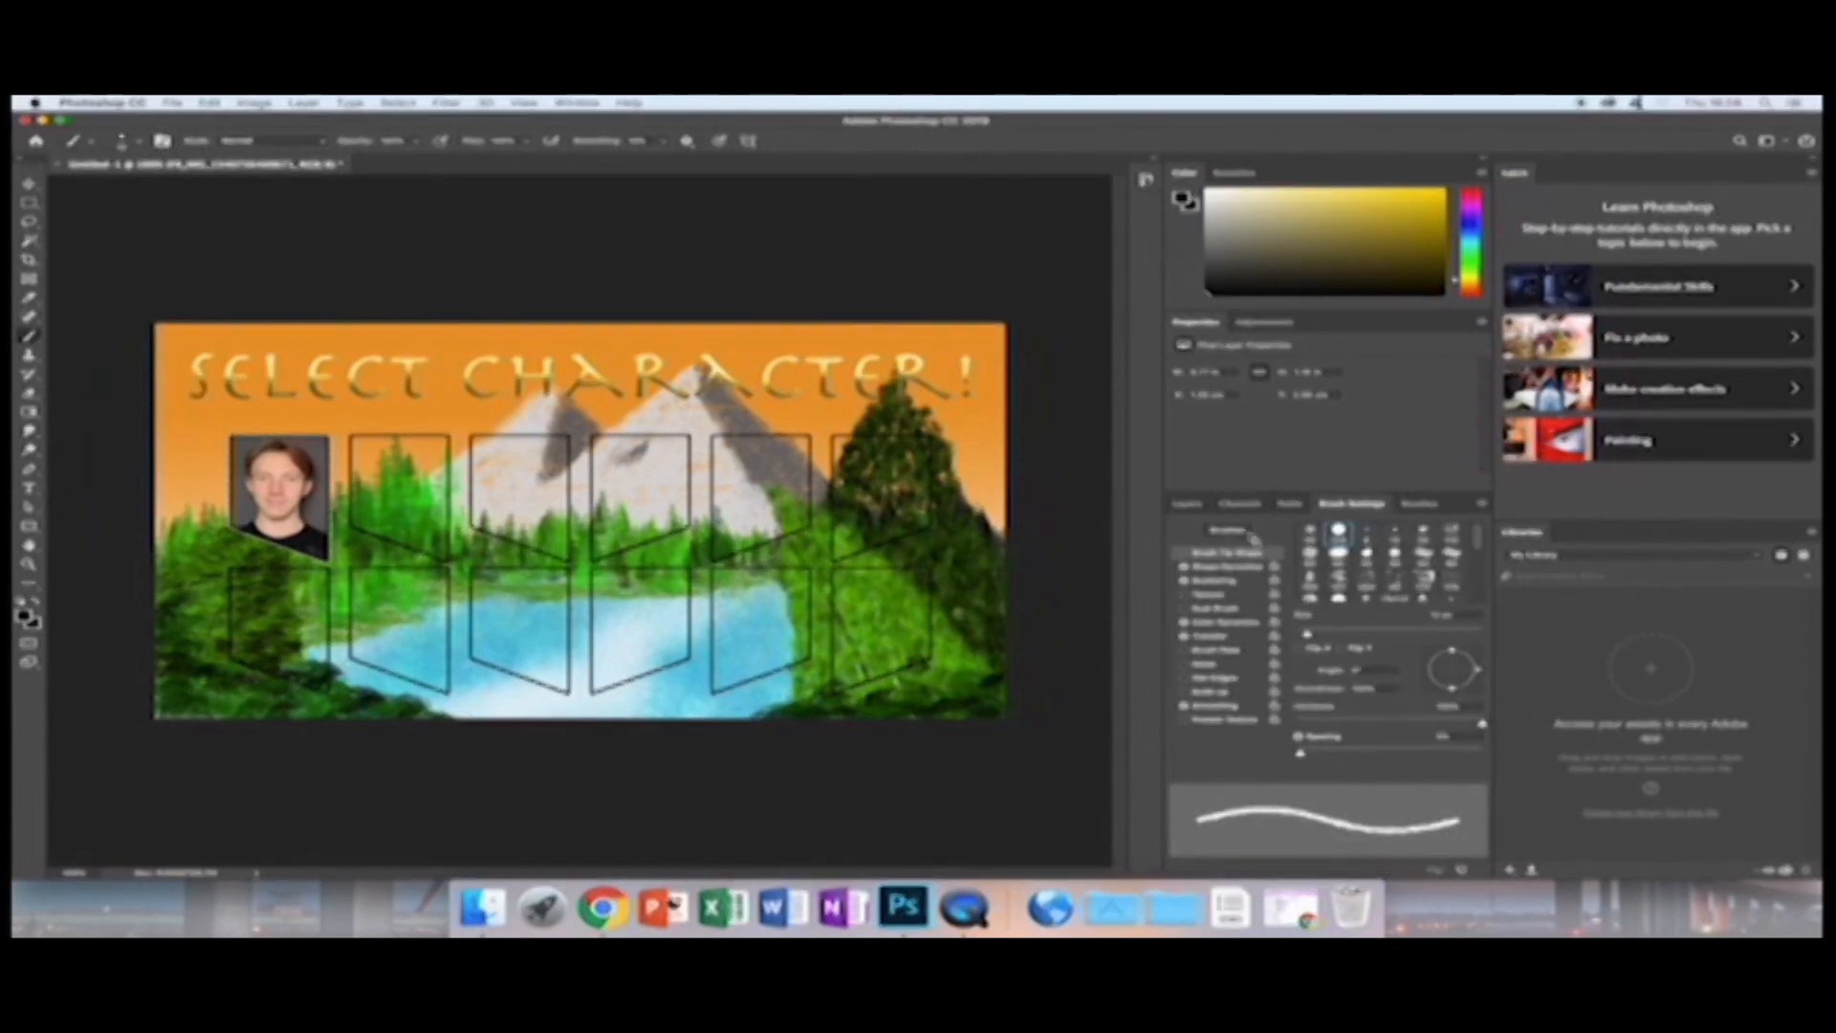
pyautogui.click(1331, 536)
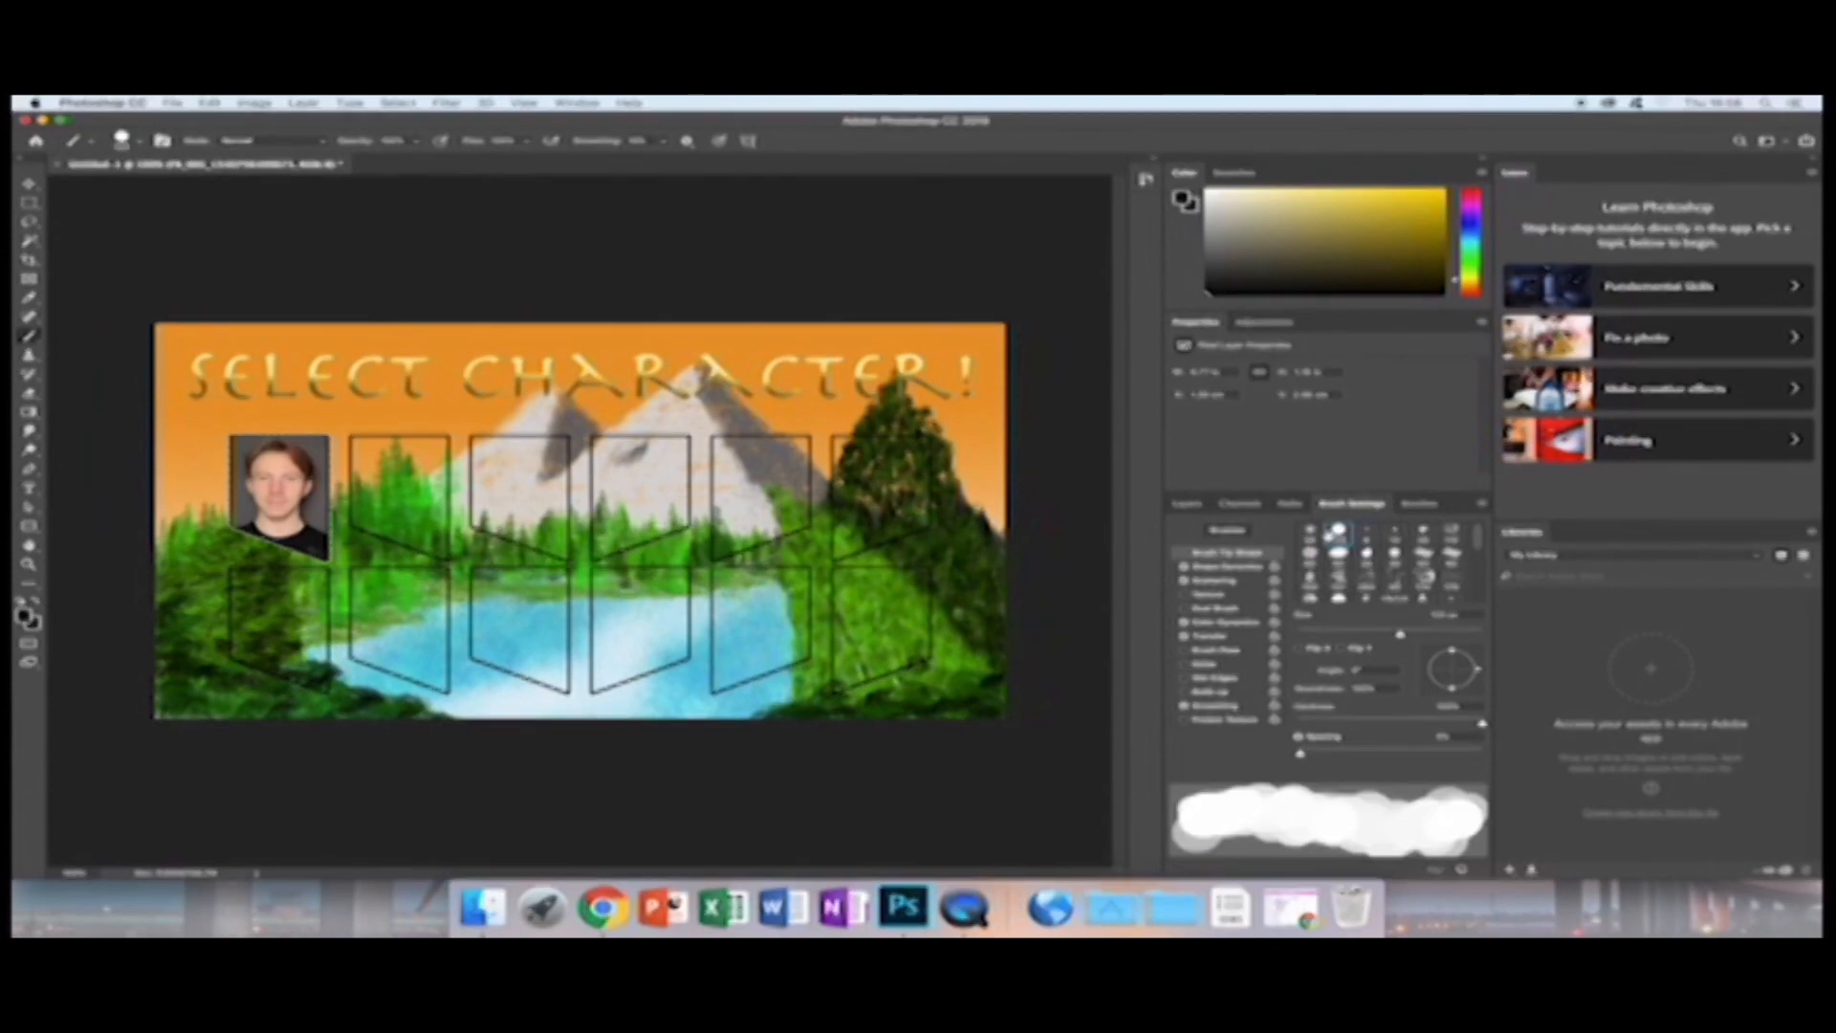
pyautogui.click(1310, 533)
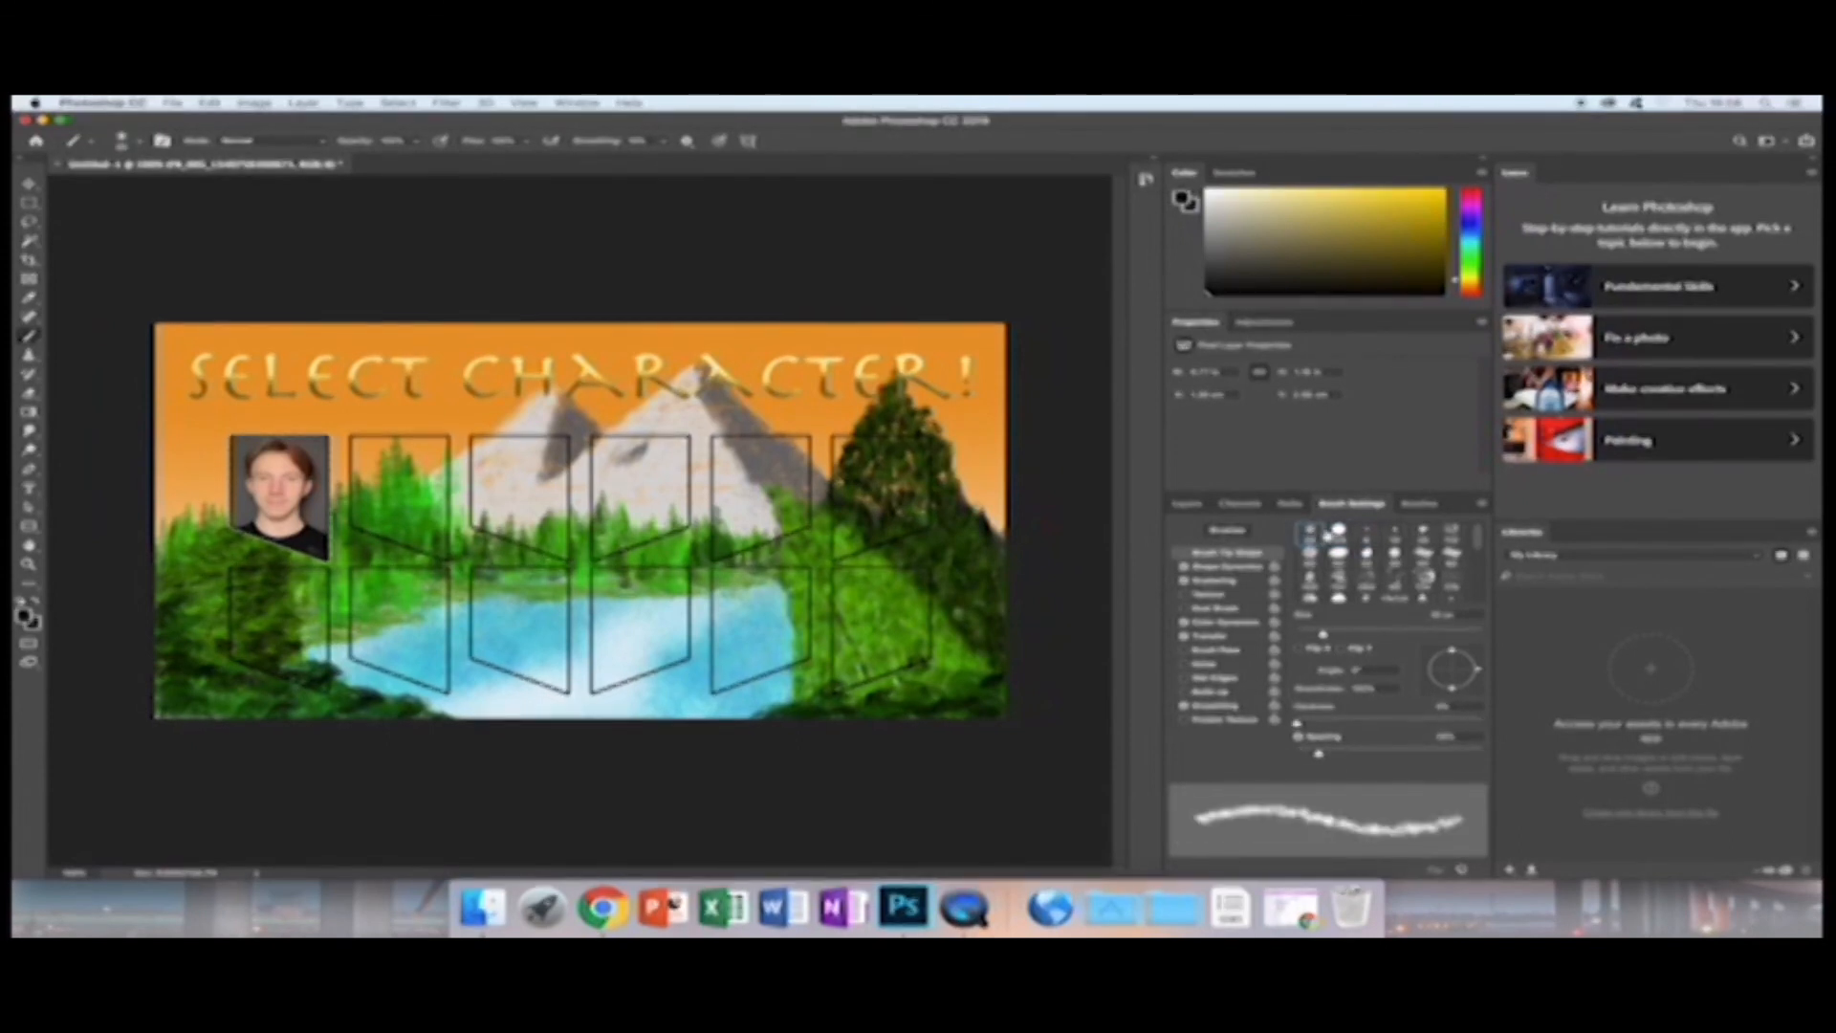
pyautogui.click(1184, 567)
pyautogui.click(1185, 580)
pyautogui.click(1184, 622)
pyautogui.click(1184, 636)
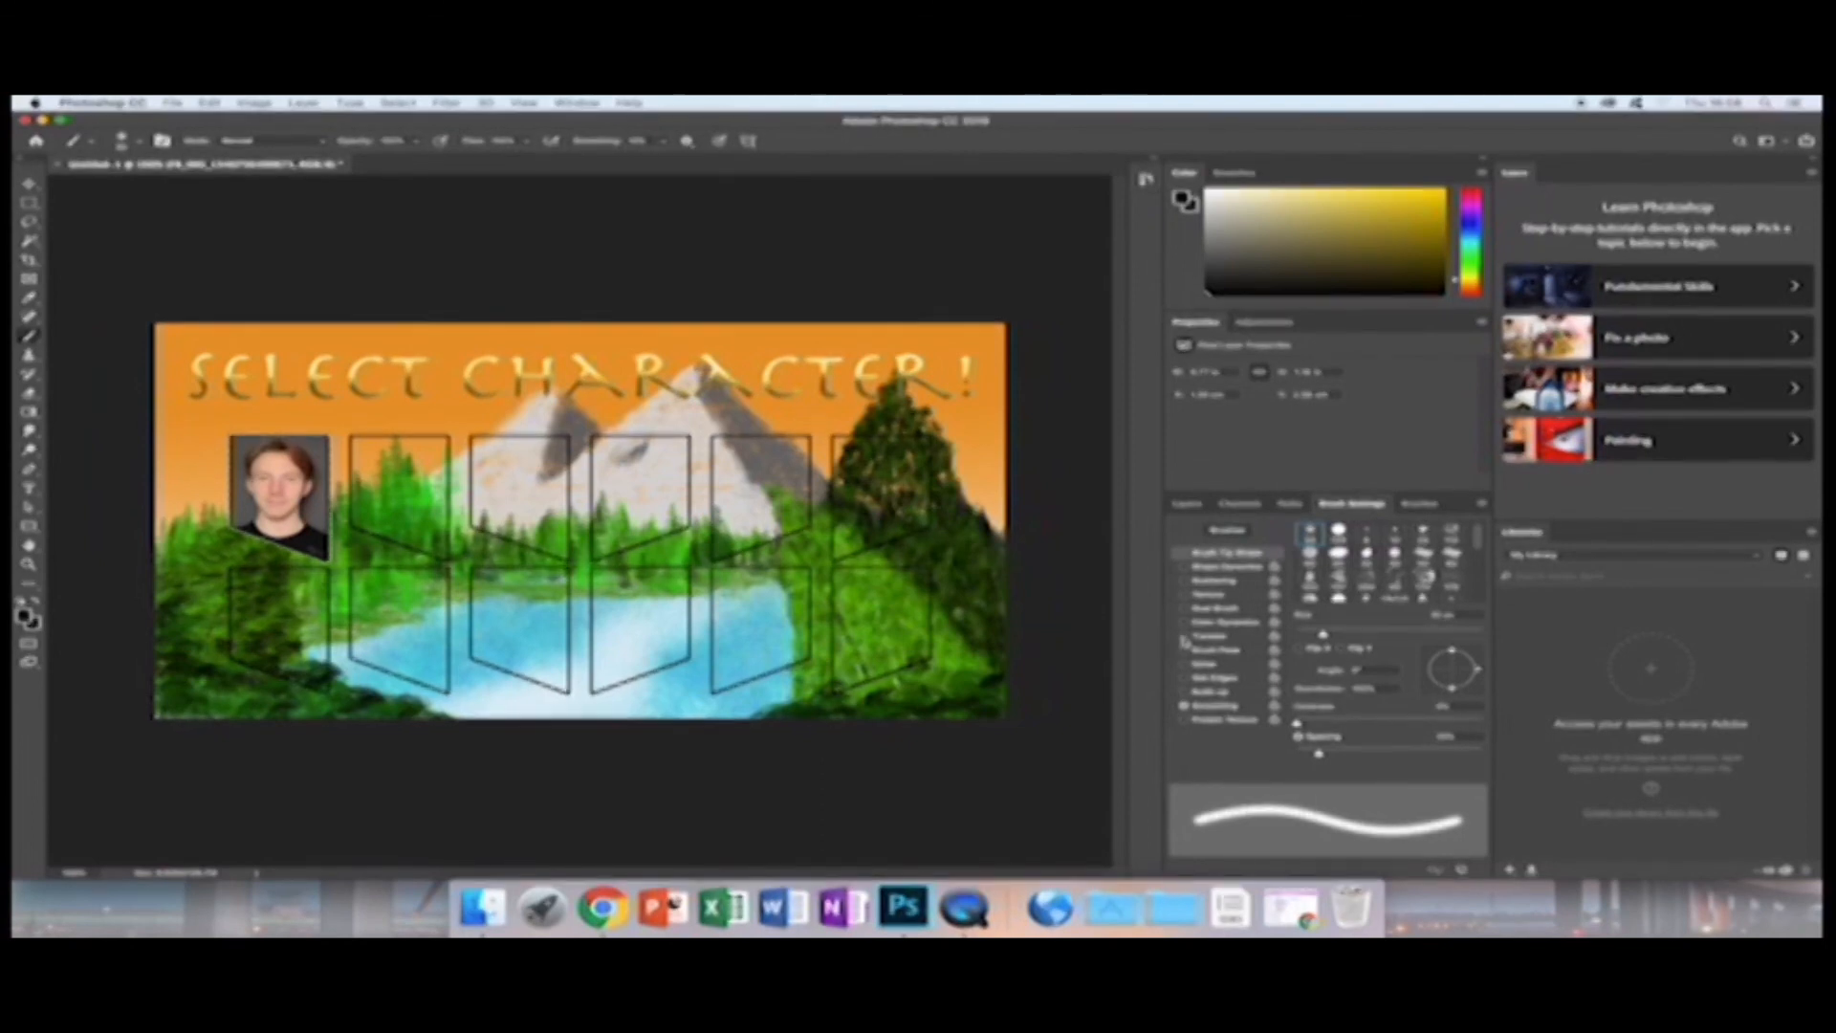
pyautogui.click(1184, 705)
pyautogui.click(1338, 531)
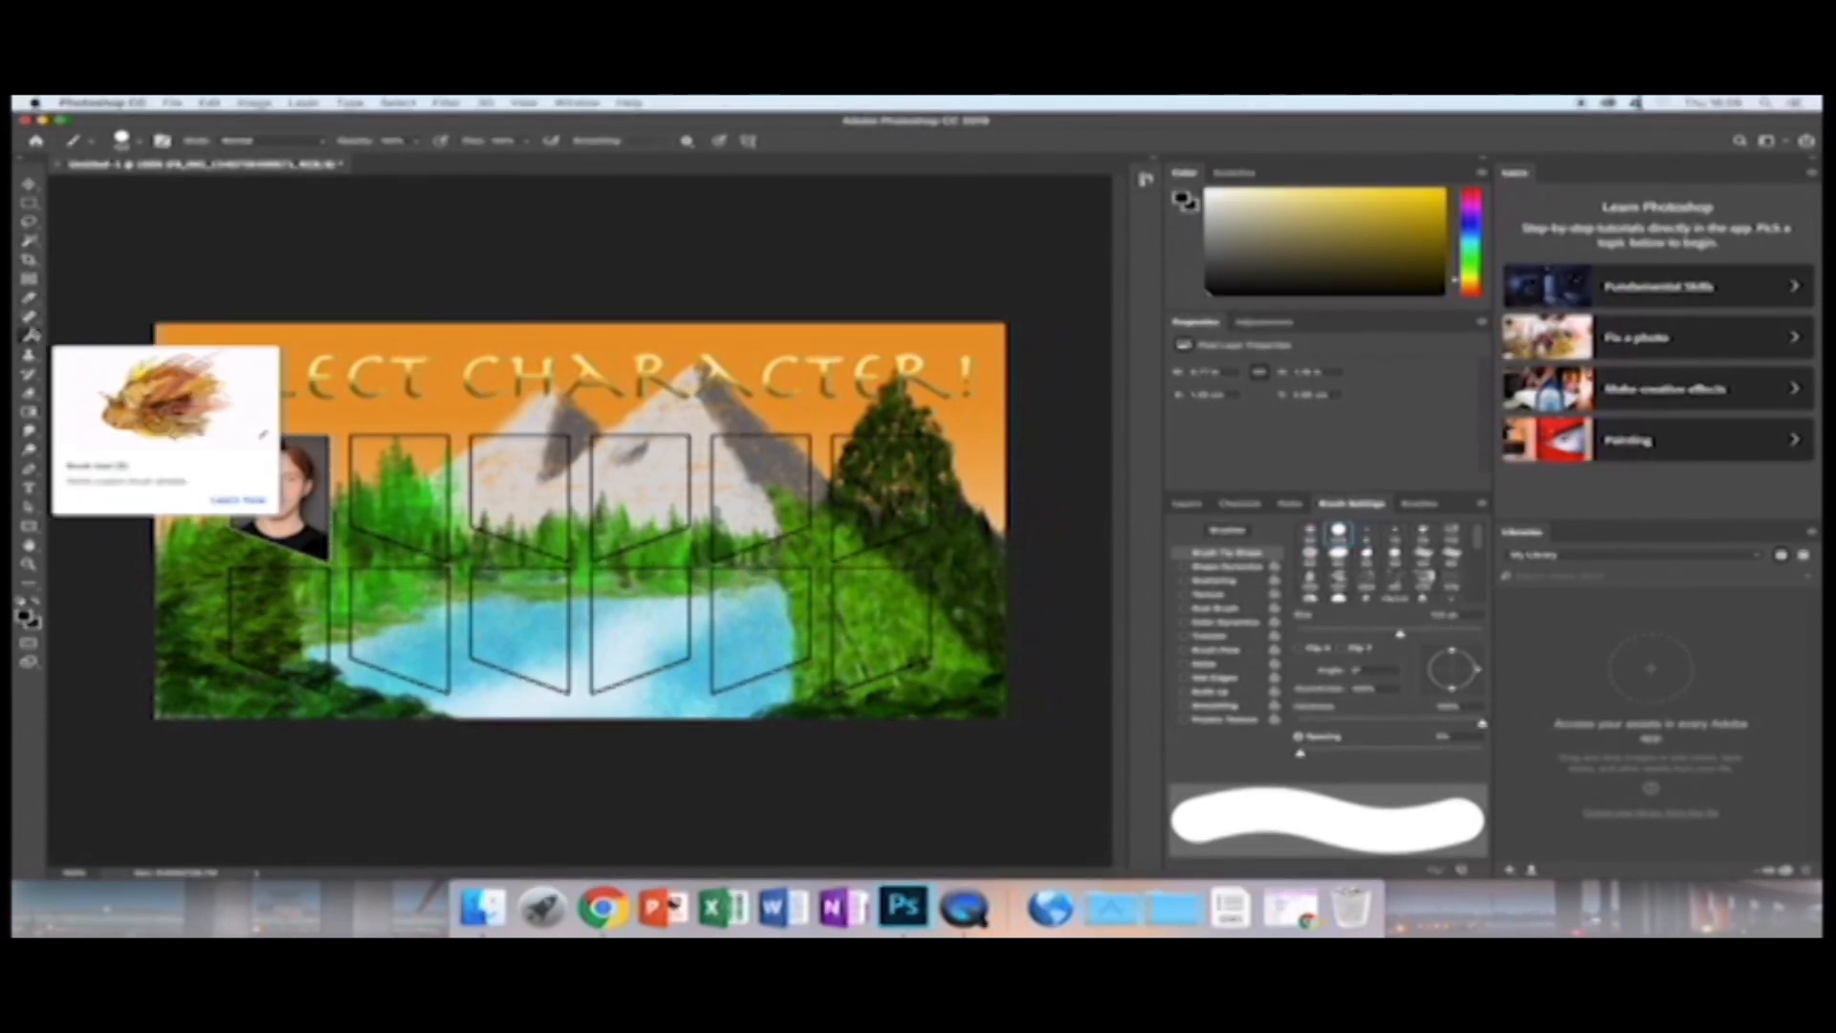
# Select the grey backdrop around the person in the first box with the Magic Wand and delete it.
pyautogui.click(29, 241)
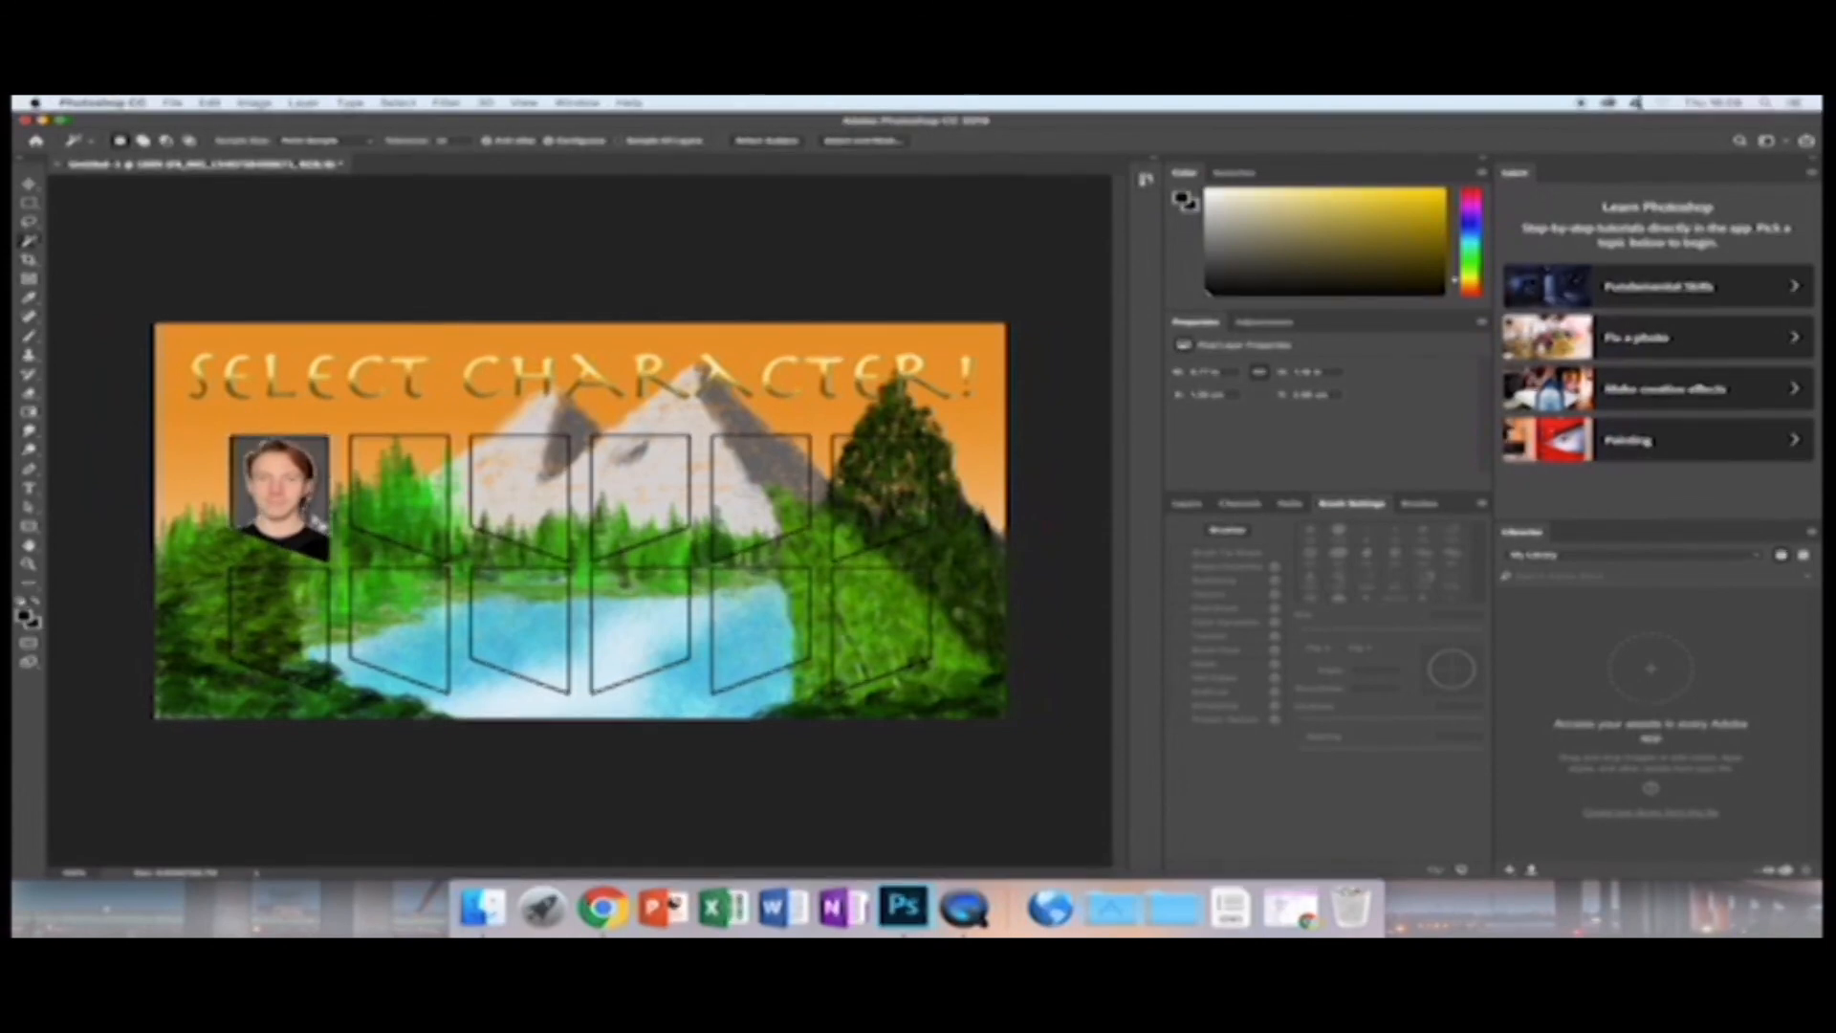
pyautogui.press('Delete')
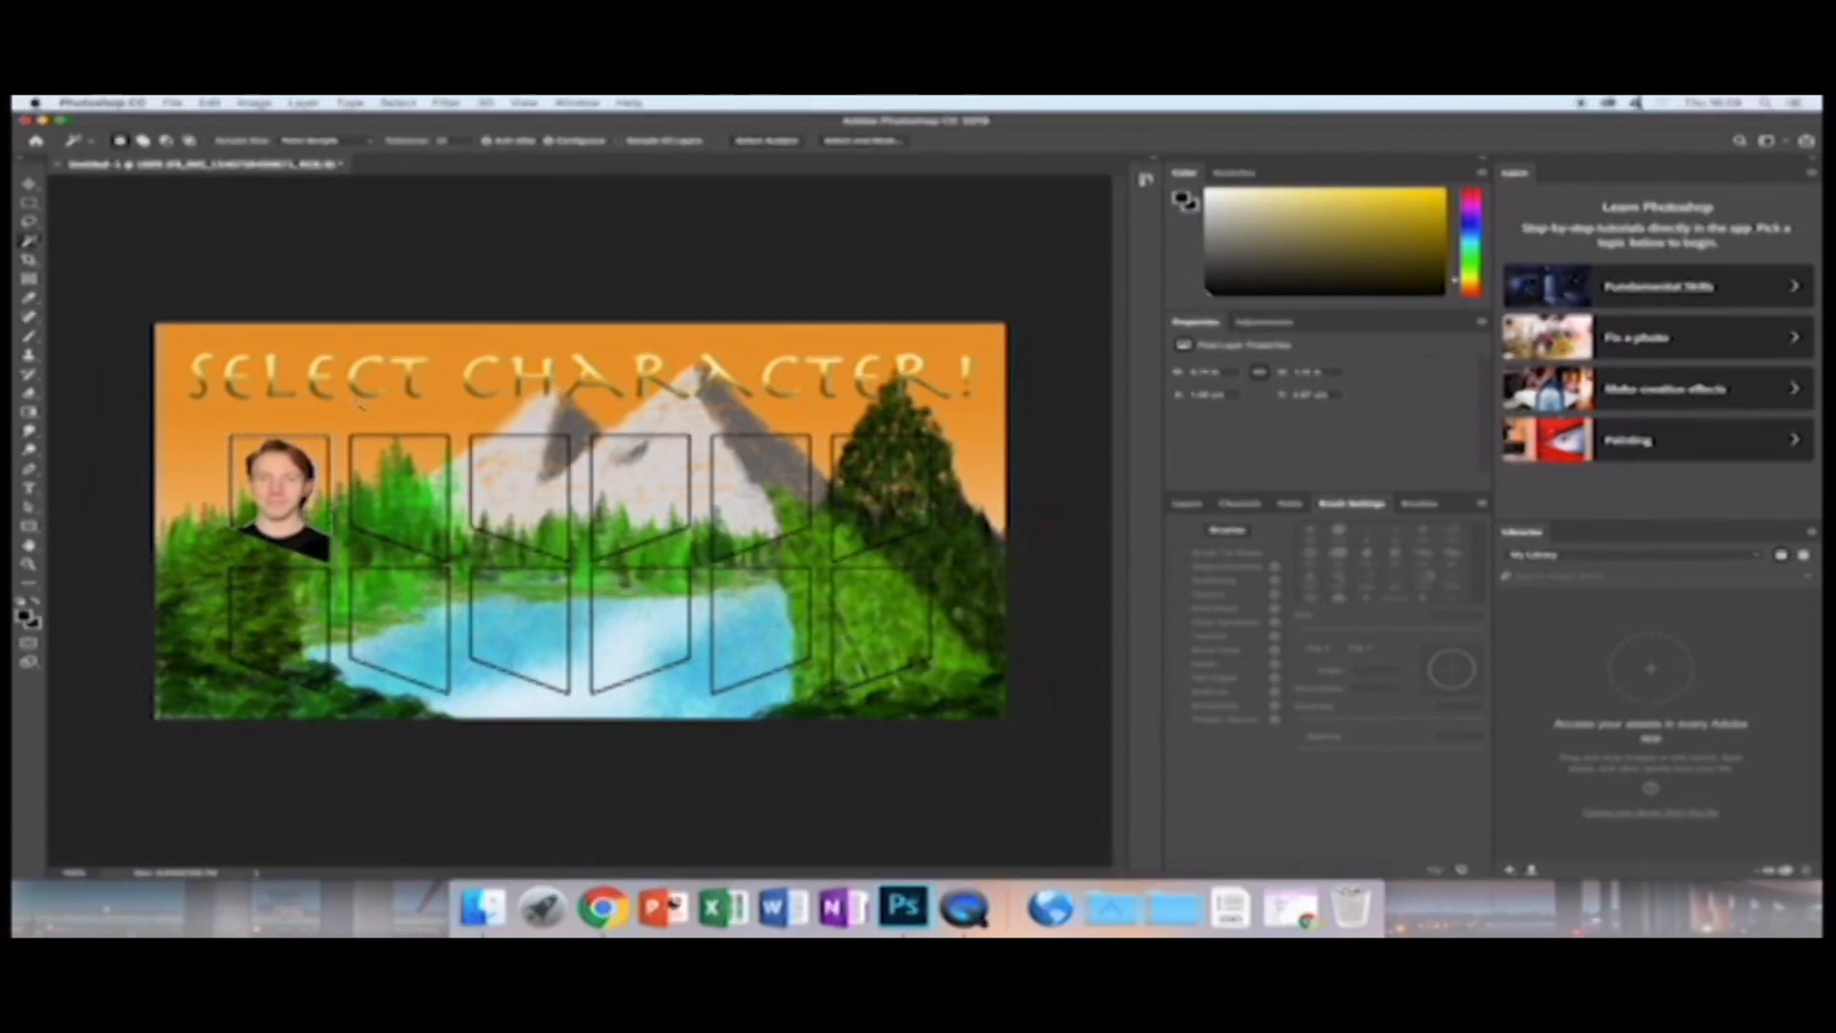